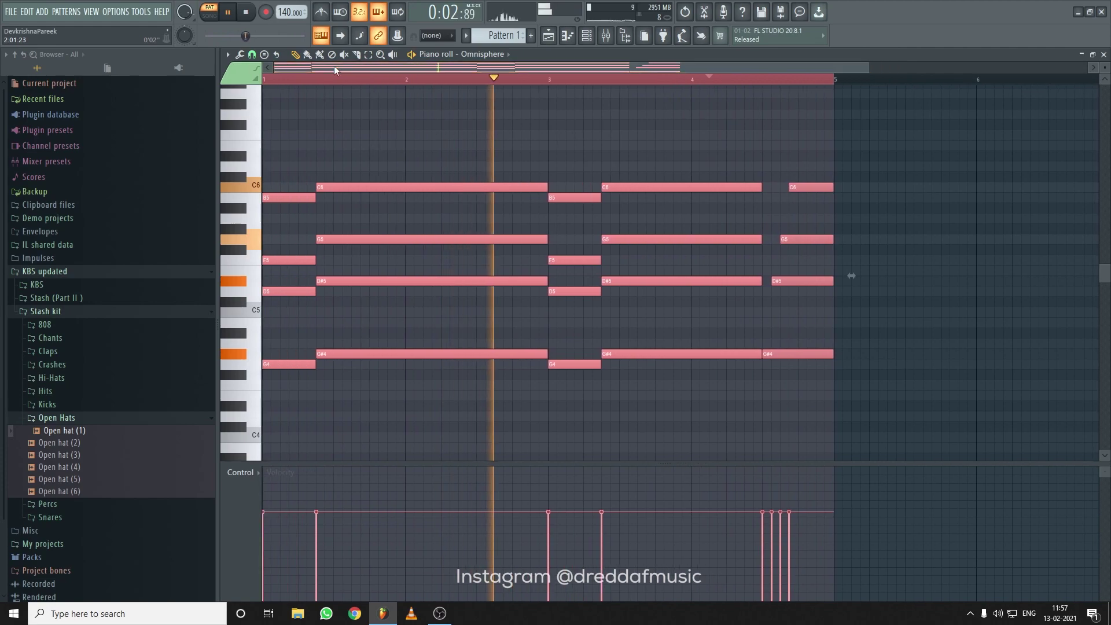
Play the chord pattern from its beginning to hear it, and stop playback
scroll(417, 110, down, 2)
click(274, 80)
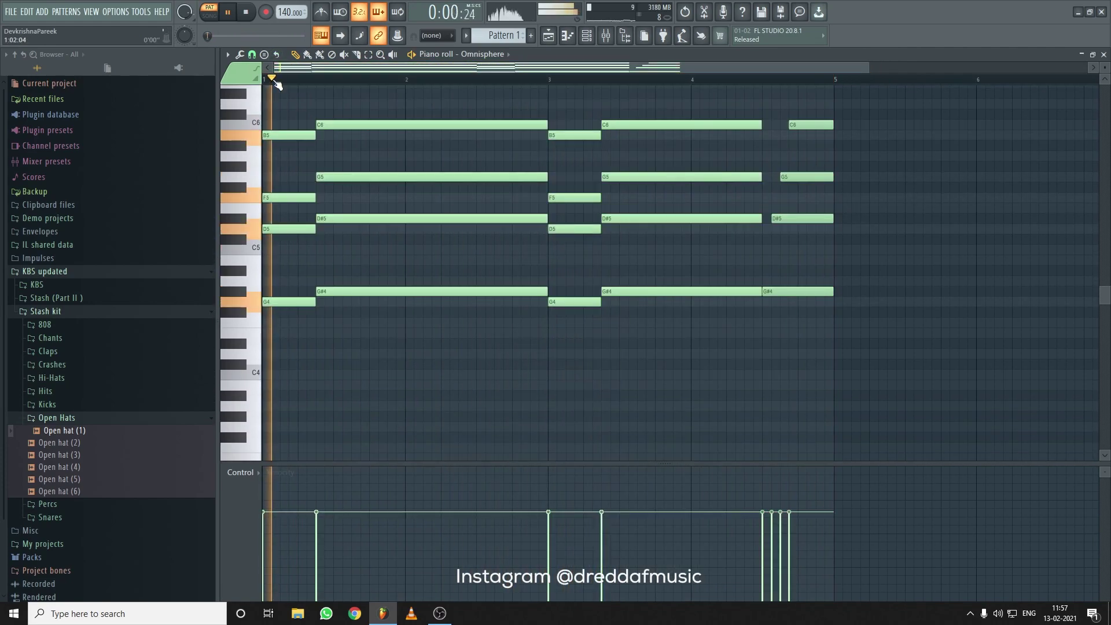
scroll(298, 70, up, 3)
scroll(399, 231, up, 3)
scroll(384, 82, down, 3)
key(space)
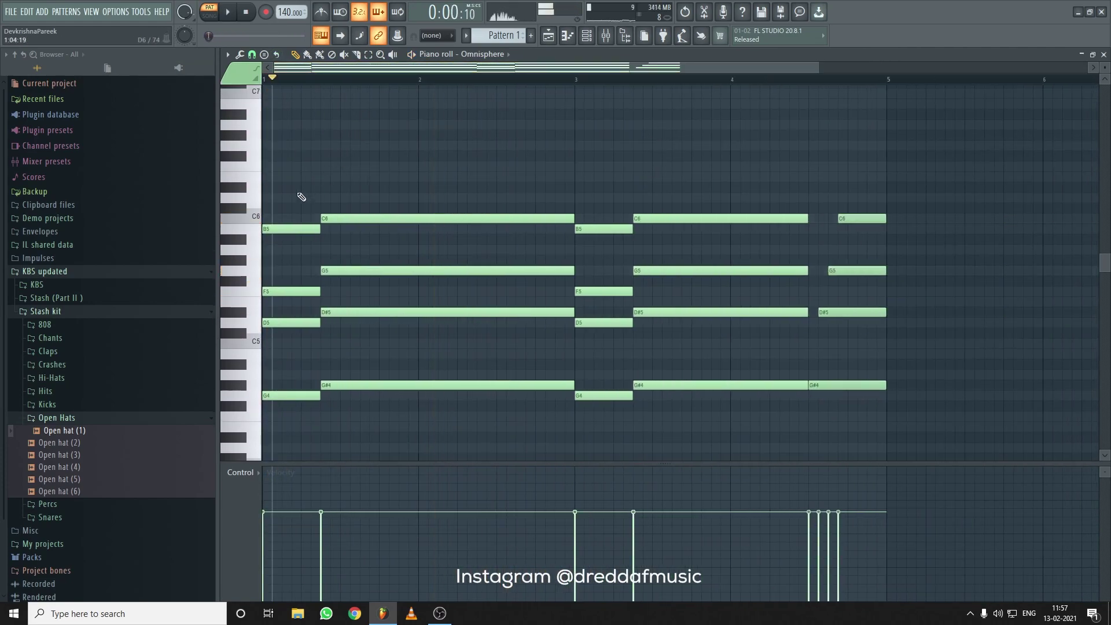
Set the piano roll's grid snapping to 1/3 step
scroll(281, 82, up, 5)
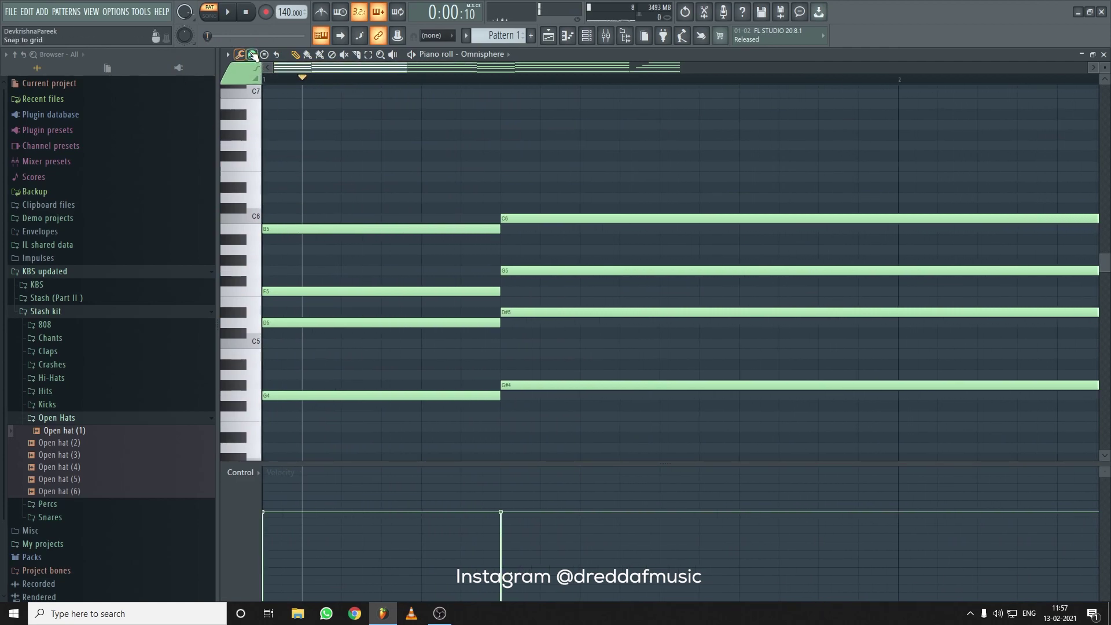
click(253, 54)
click(265, 126)
click(252, 55)
click(269, 141)
click(252, 54)
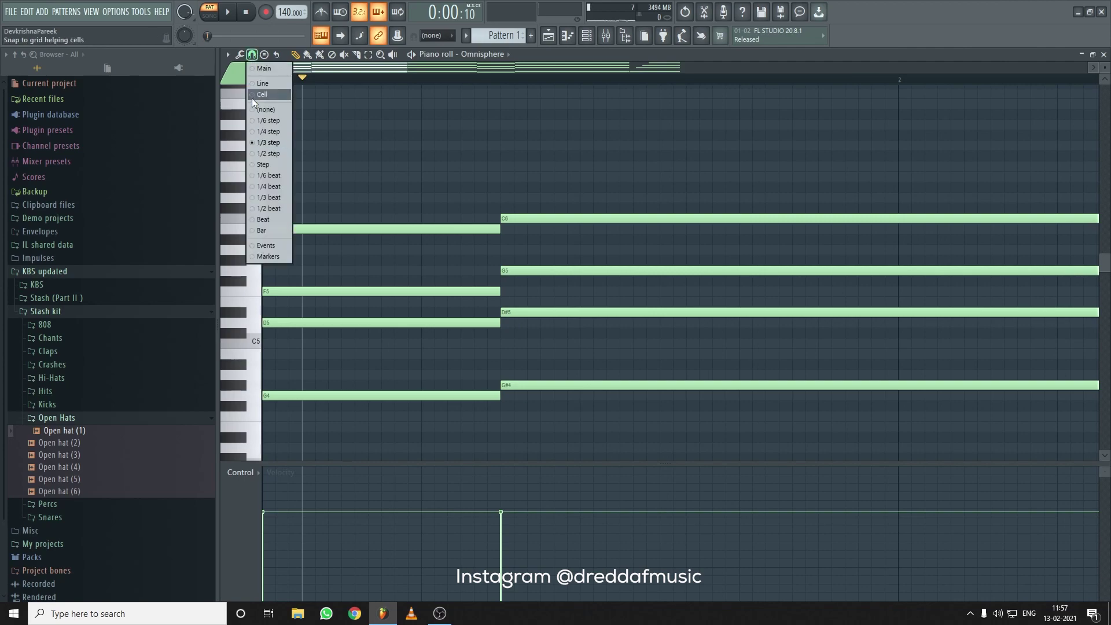
Shift the B5 note of the first chord about half a step behind the chord's other notes
right_click(327, 226)
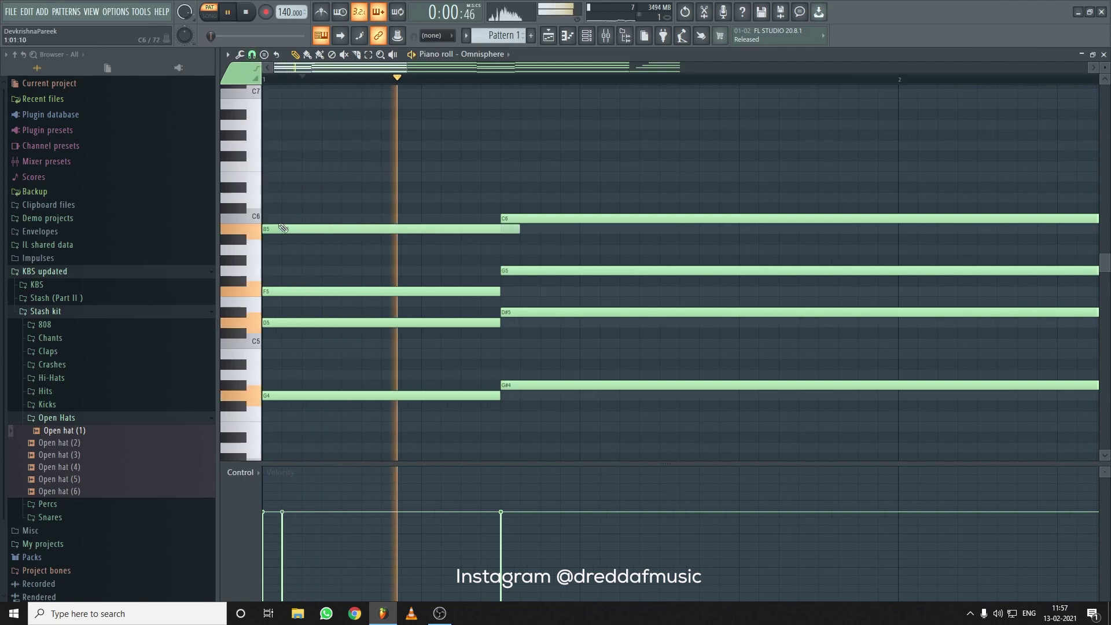
drag(325, 232, 324, 229)
drag(549, 219, 563, 214)
scroll(487, 79, down, 5)
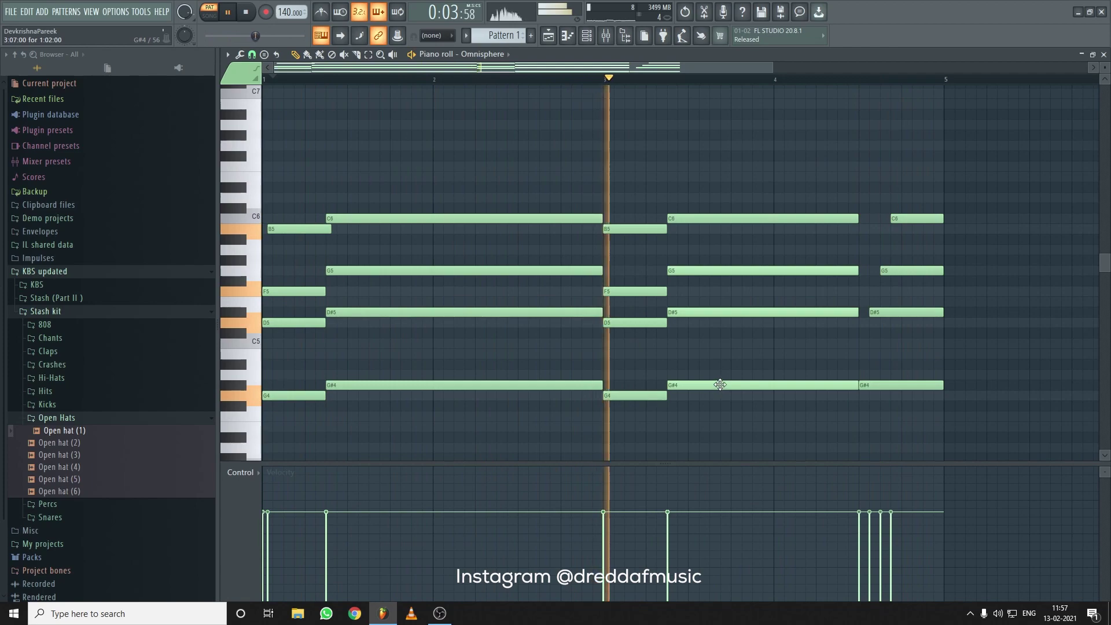
right_click(873, 311)
key(ctrl+z)
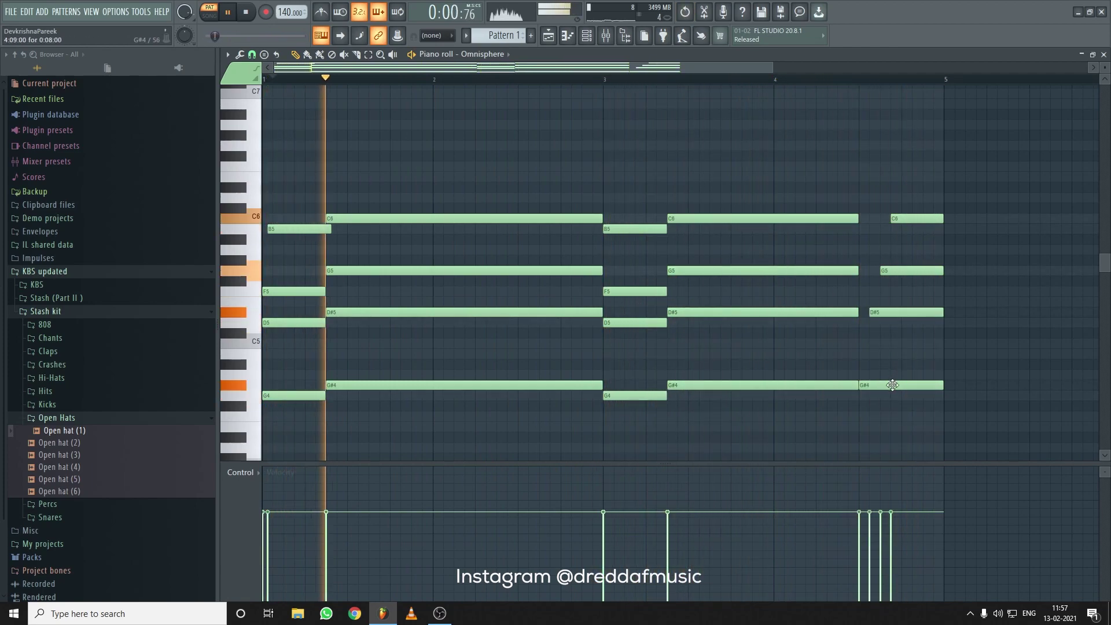
right_click(913, 272)
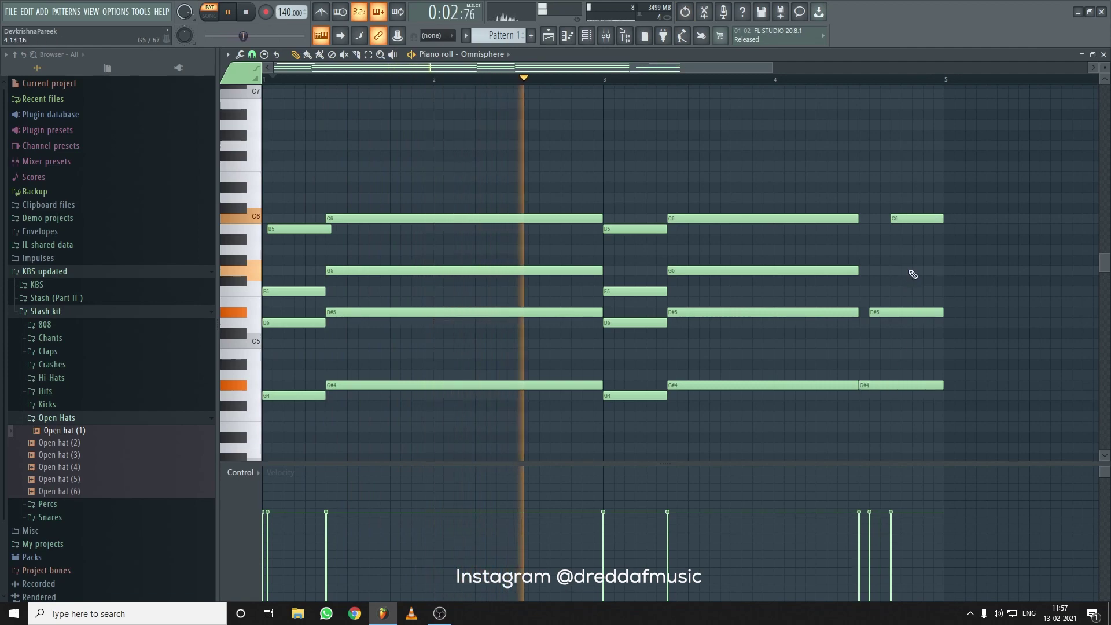
key(ctrl+z)
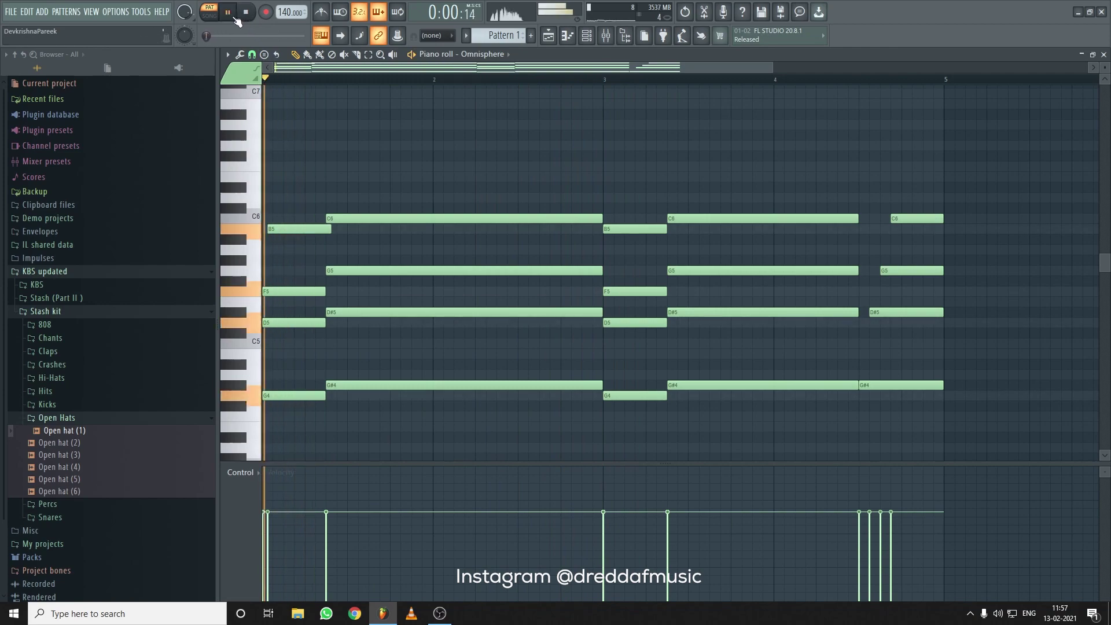
Add a six-step melody note above the first chord and move it to F6, auditioning it with the pattern
key(space)
click(274, 134)
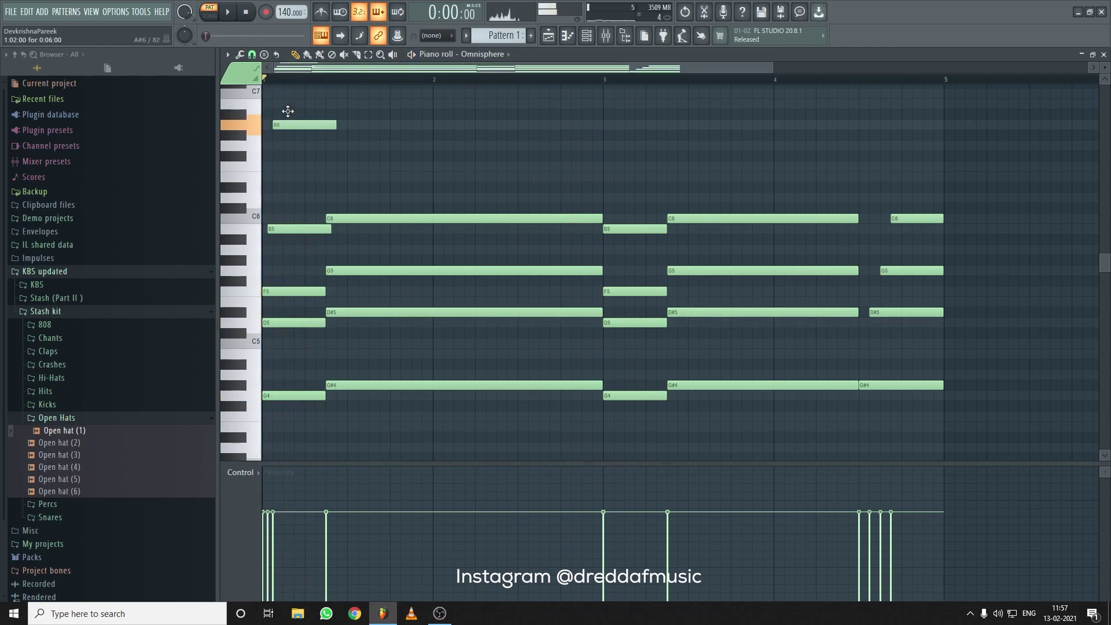
drag(293, 125, 289, 153)
key(space)
key(space)
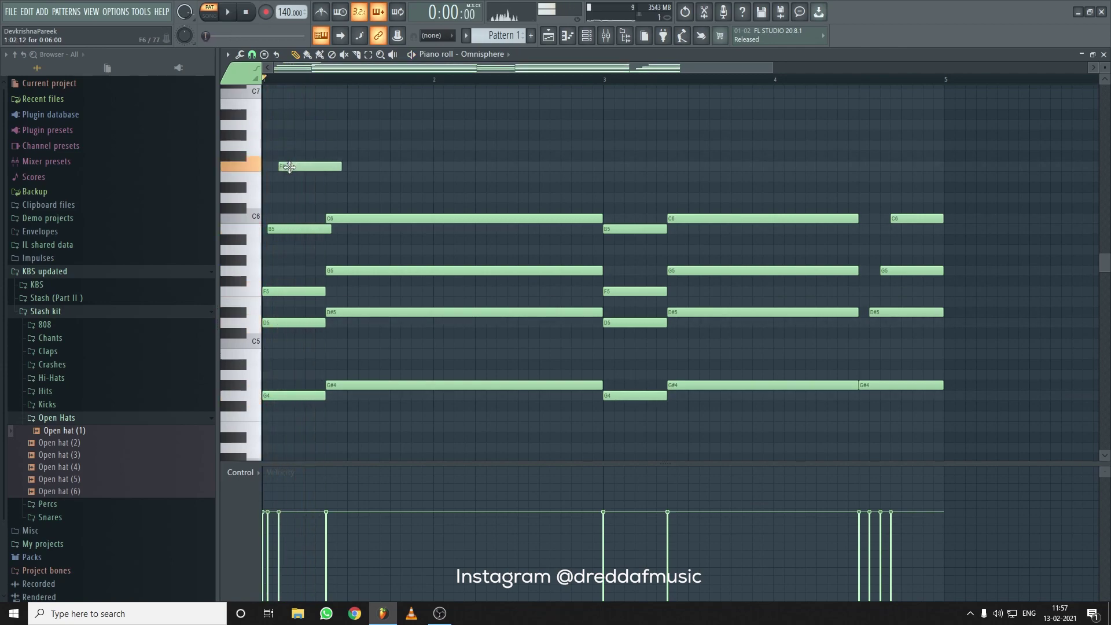
Arrange a G6 note and a slightly later F6 note starting at 1:03:00 above the first chord, removing the extra note after them
scroll(305, 162, up, 3)
scroll(415, 243, up, 1)
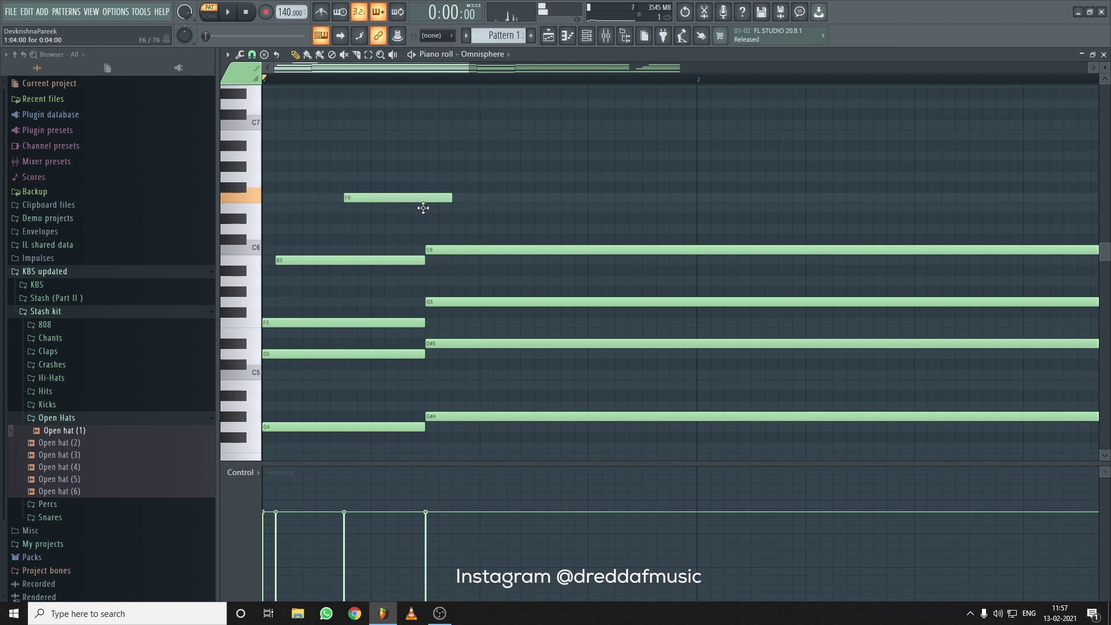
scroll(426, 212, down, 2)
scroll(427, 212, up, 2)
drag(404, 155, 337, 208)
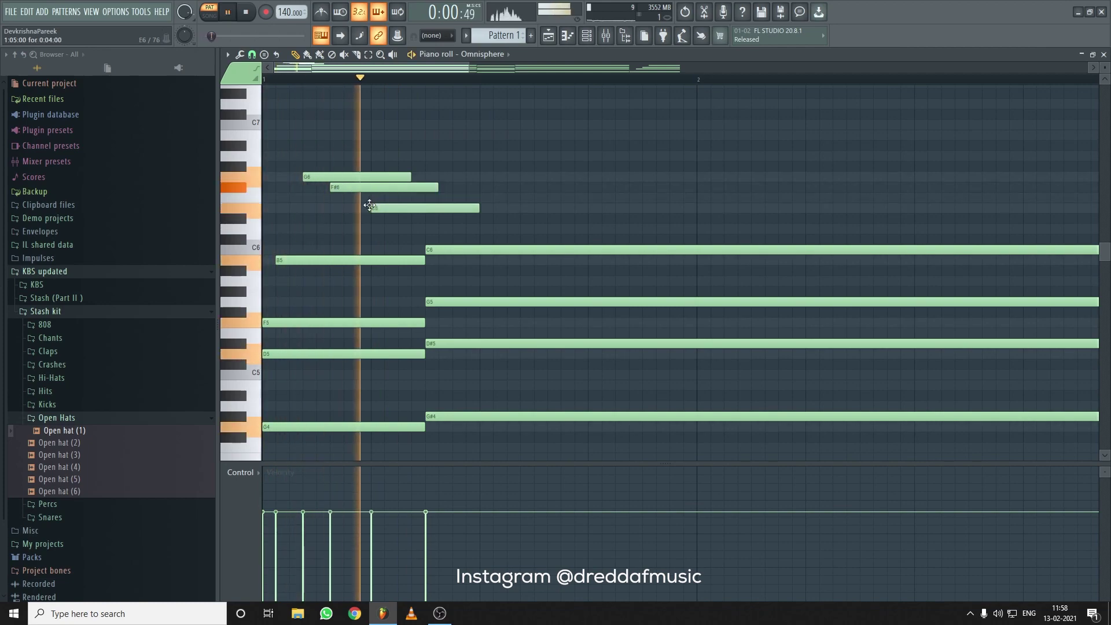
right_click(347, 209)
key(space)
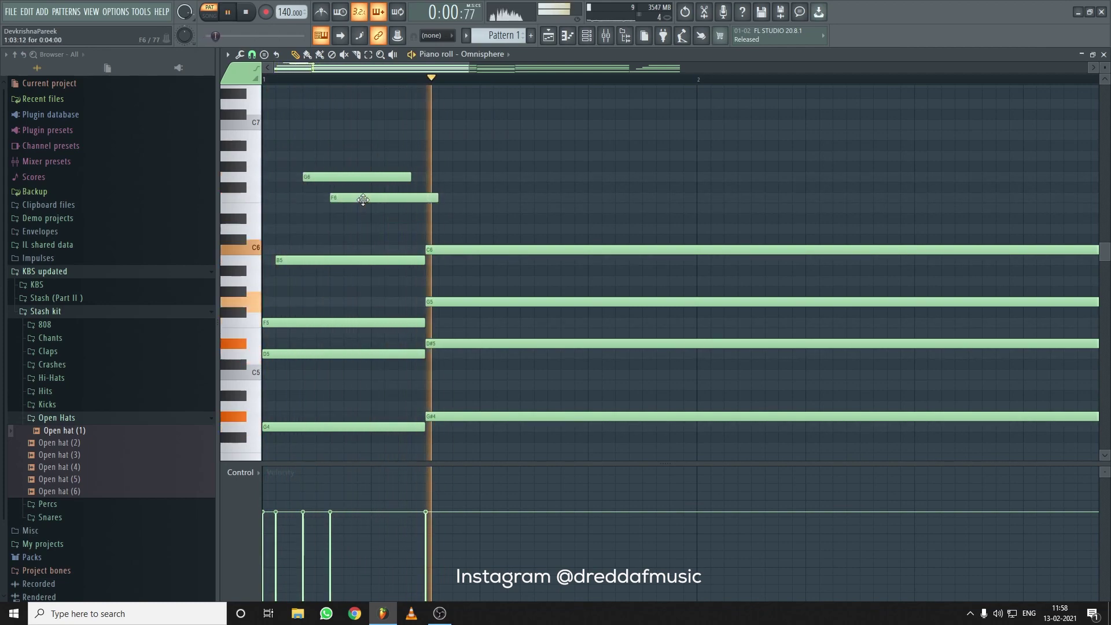
key(space)
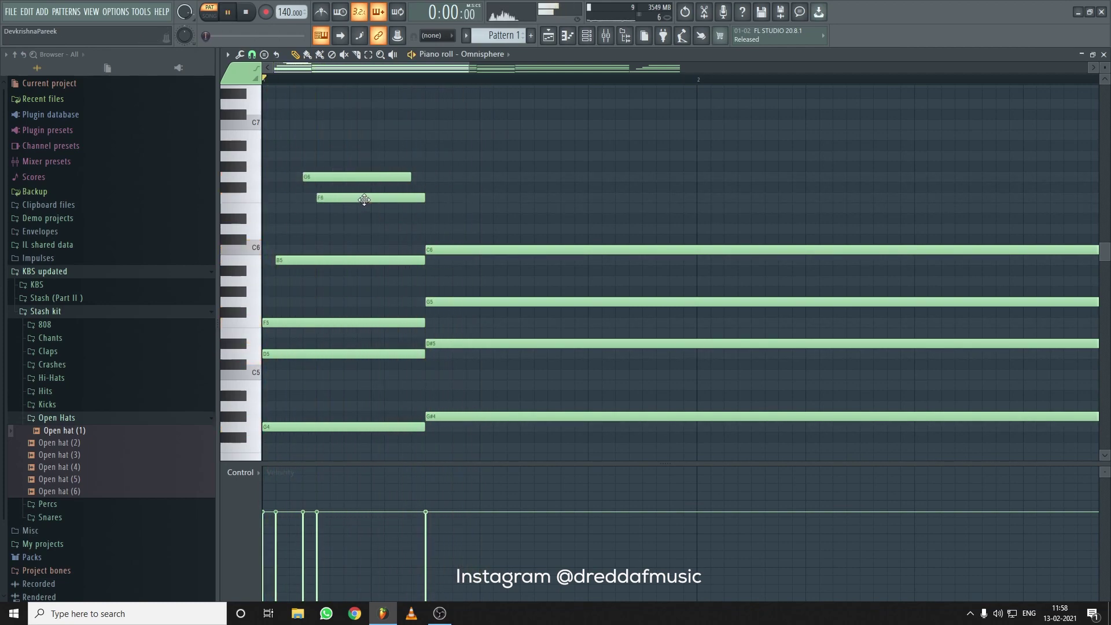
Shorten the F6 and G6 melody notes to end together and add a two-step D6 note directly after them
key(space)
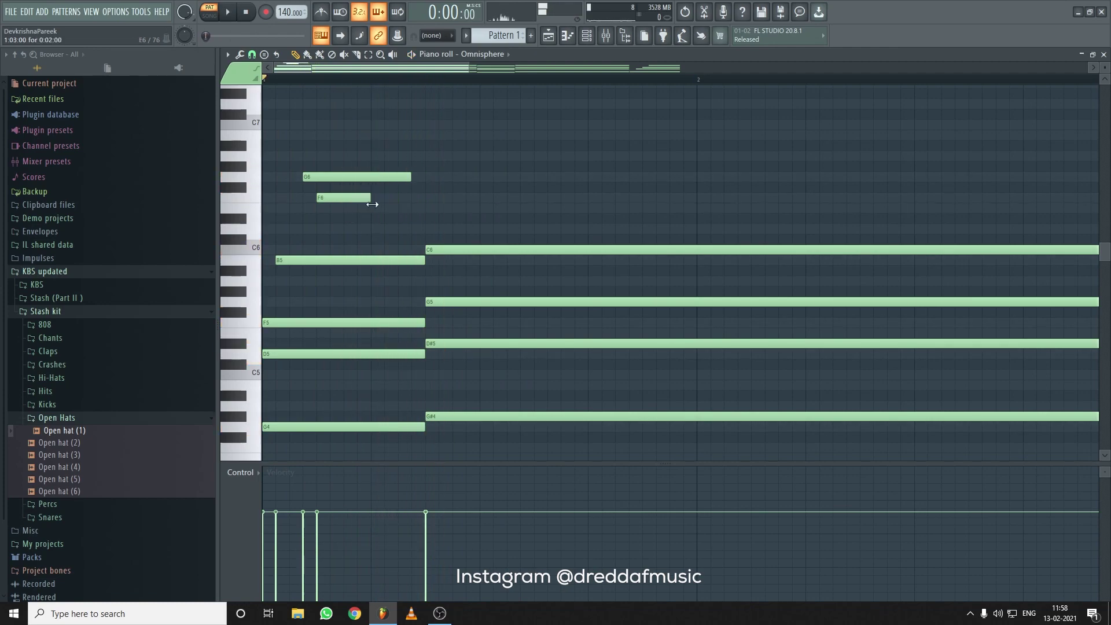
drag(412, 175, 393, 230)
key(space)
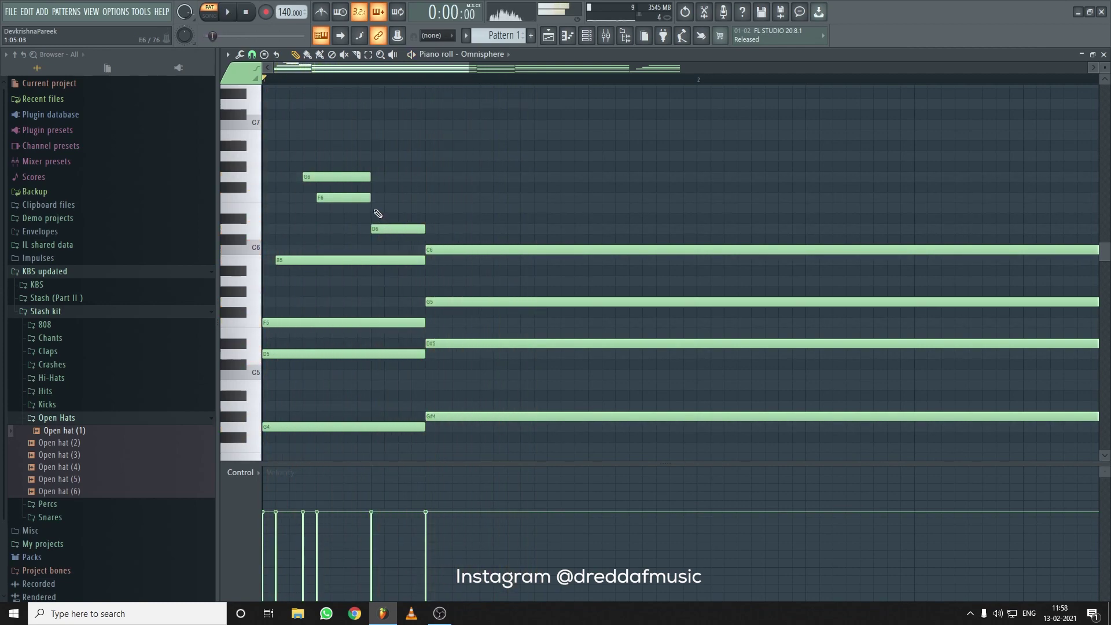
Add a one-step D#6 note just before the D6 and a one-step C7 note at the very start of the pattern
click(376, 208)
key(space)
key(space)
drag(397, 209, 359, 218)
key(space)
right_click(364, 207)
key(space)
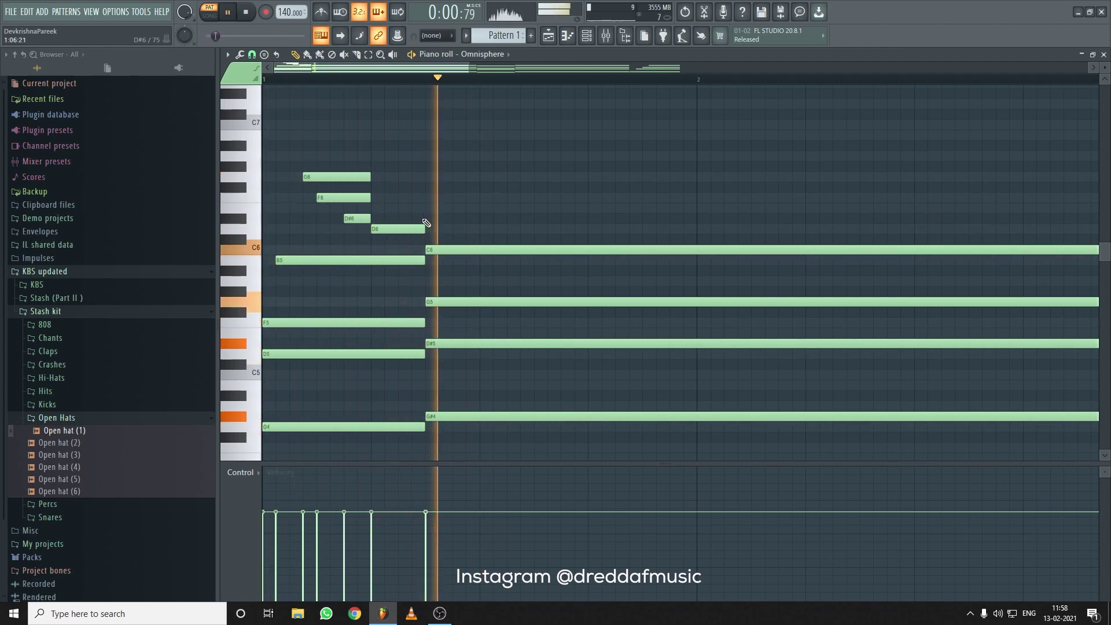
key(space)
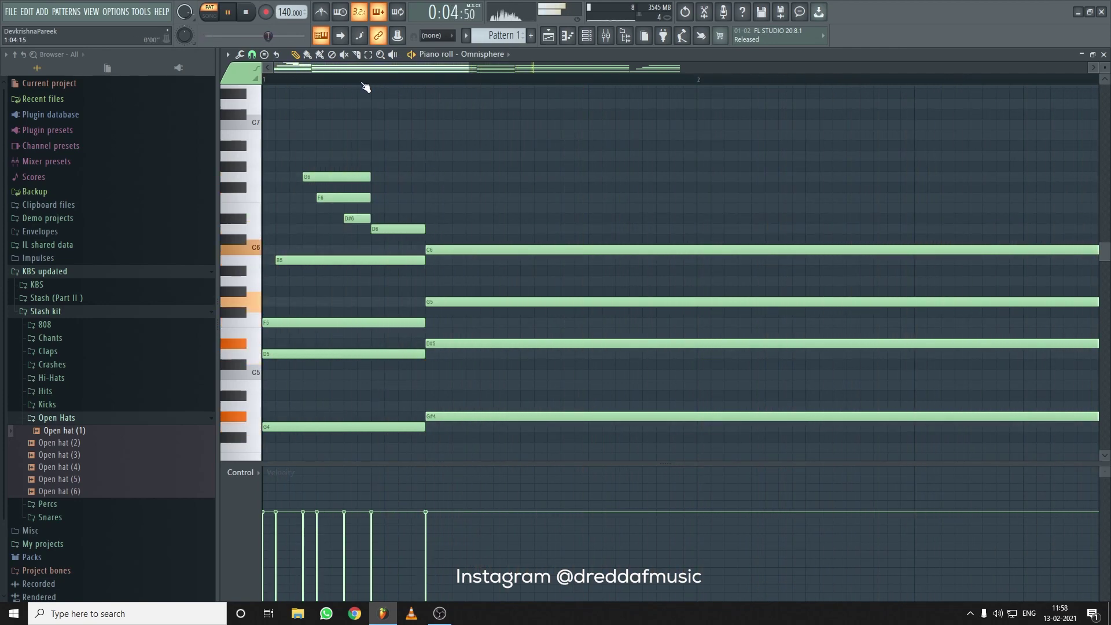
scroll(365, 86, up, 4)
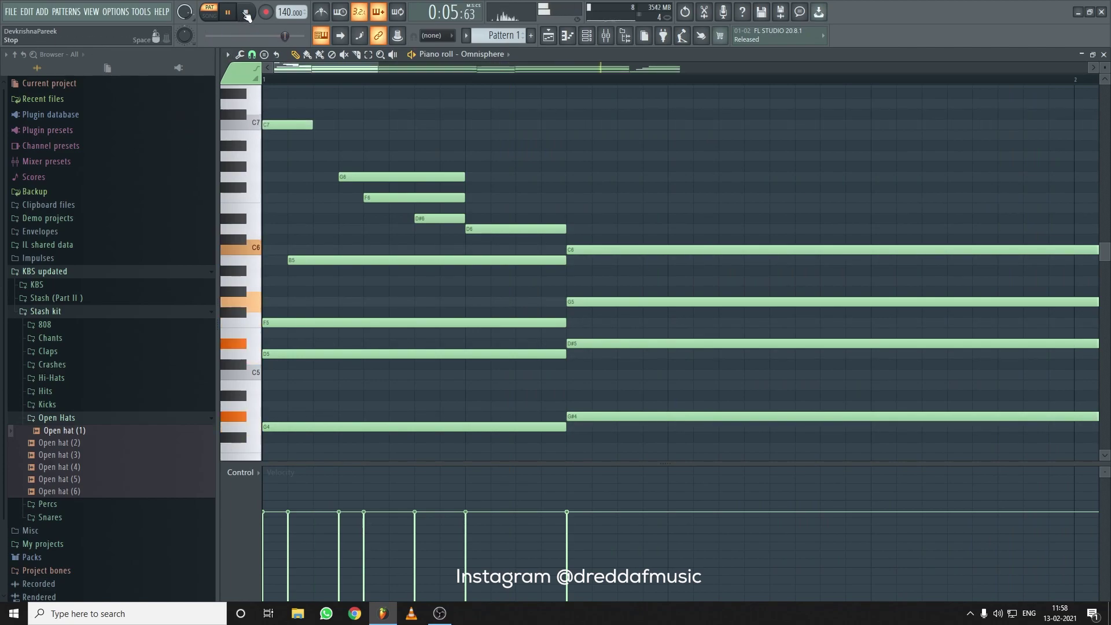
Add four-step melody notes F6 at 2:05:00 and G6 at 2:09:00 in bar 2 and play them back
scroll(315, 85, down, 6)
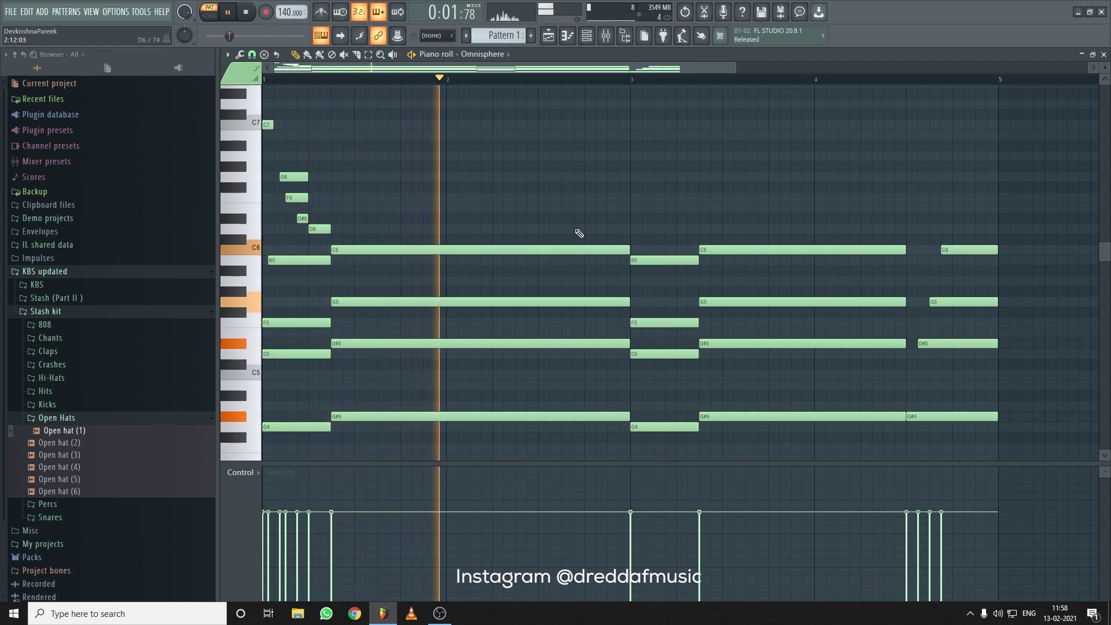
click(590, 208)
drag(605, 208, 525, 204)
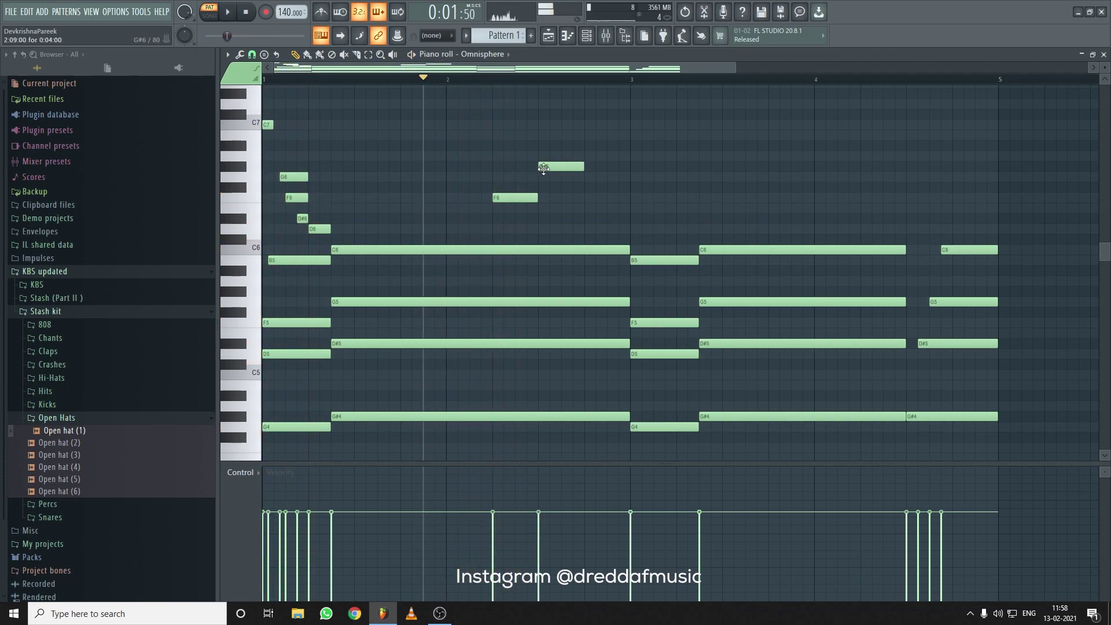
drag(541, 169, 557, 174)
key(space)
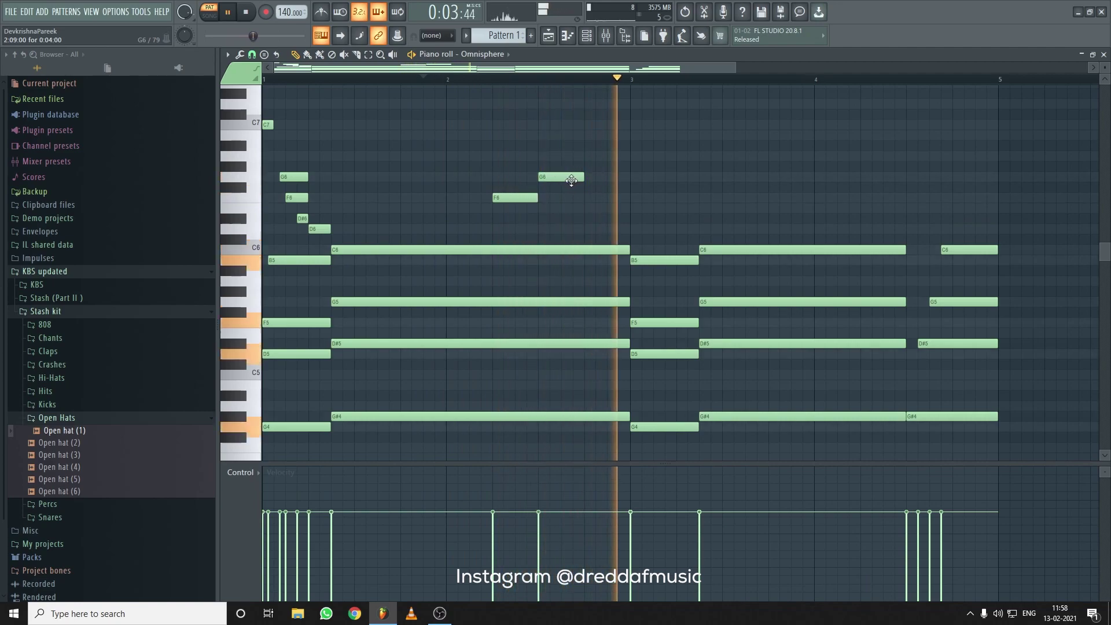
key(space)
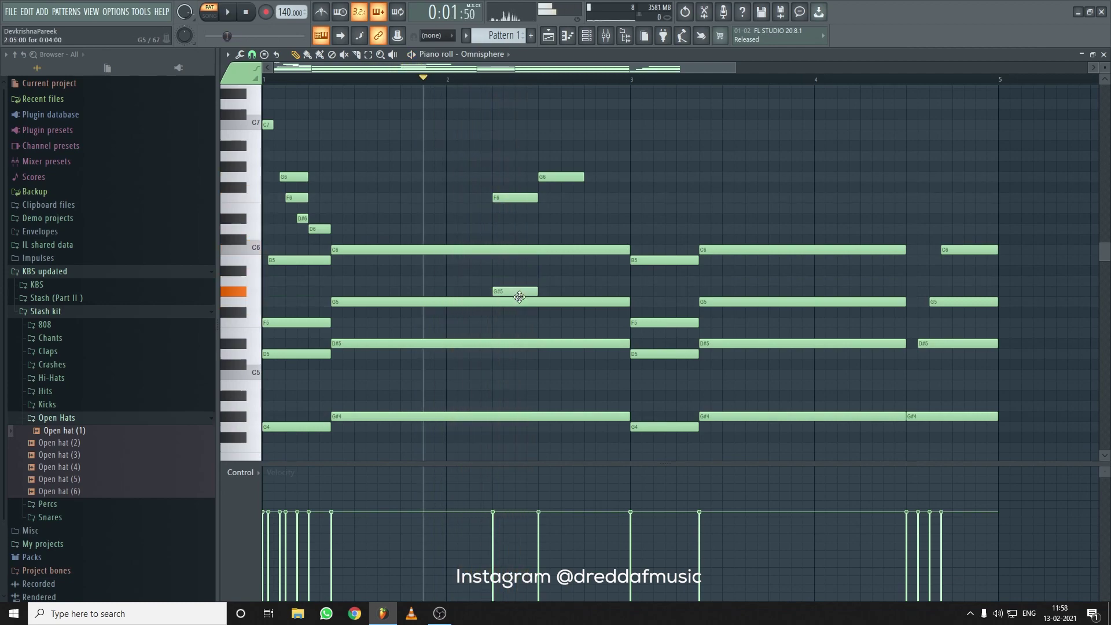
Add a four-step F5 note at 2:05:00 beneath the bar 2 melody
drag(519, 297, 519, 253)
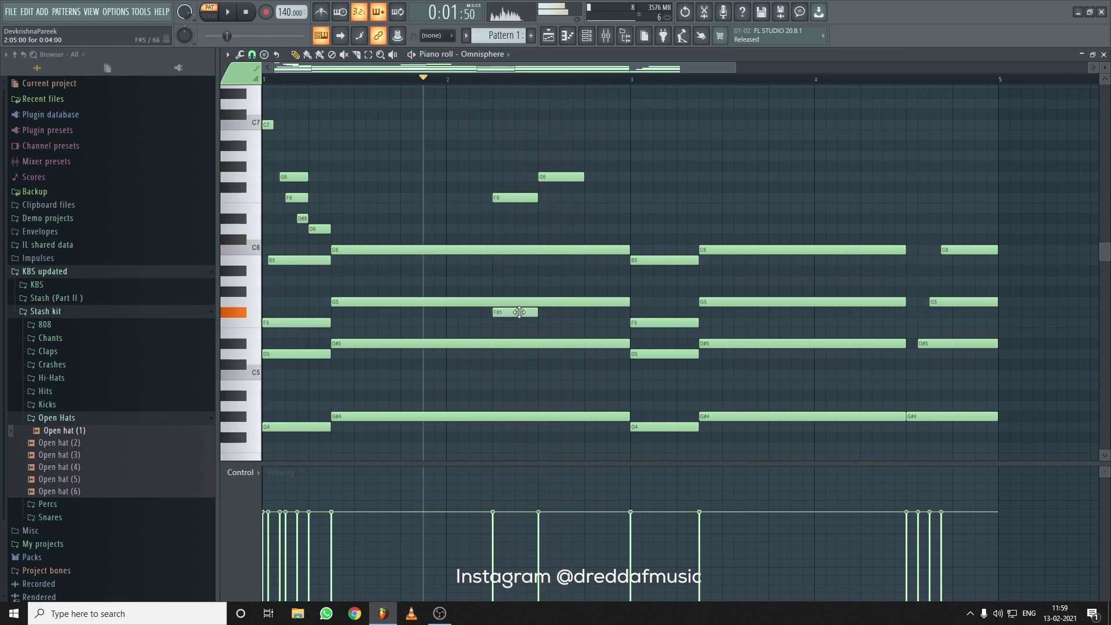
drag(519, 317, 517, 326)
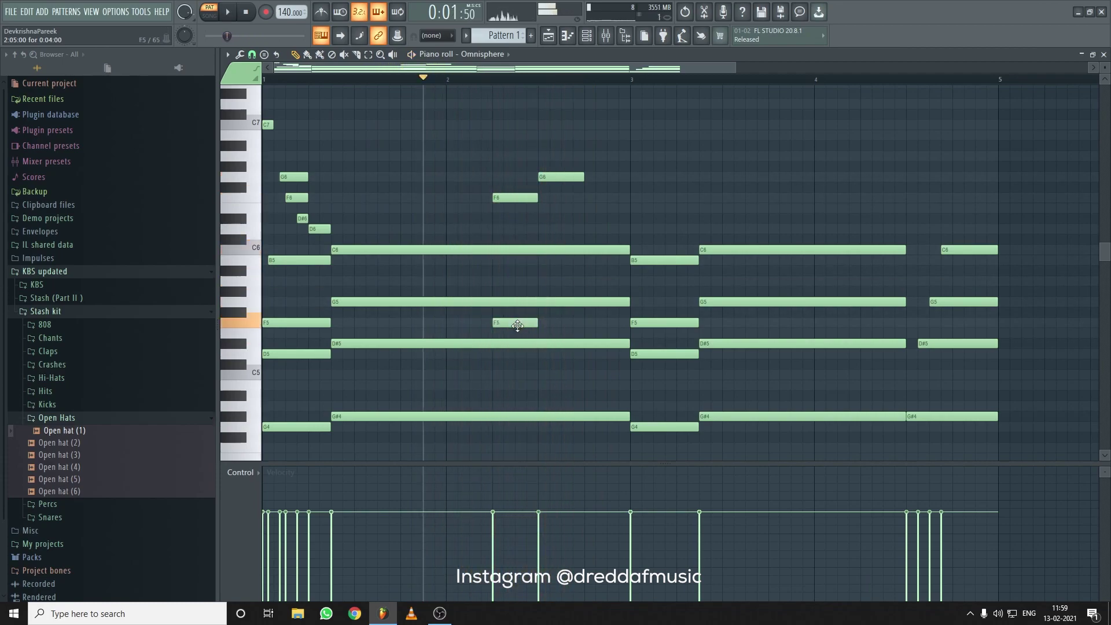
key(space)
Lower the two upper melody notes in bar 2 to D#6 and F6, checking them against the chords
drag(518, 198, 519, 230)
key(space)
key(space)
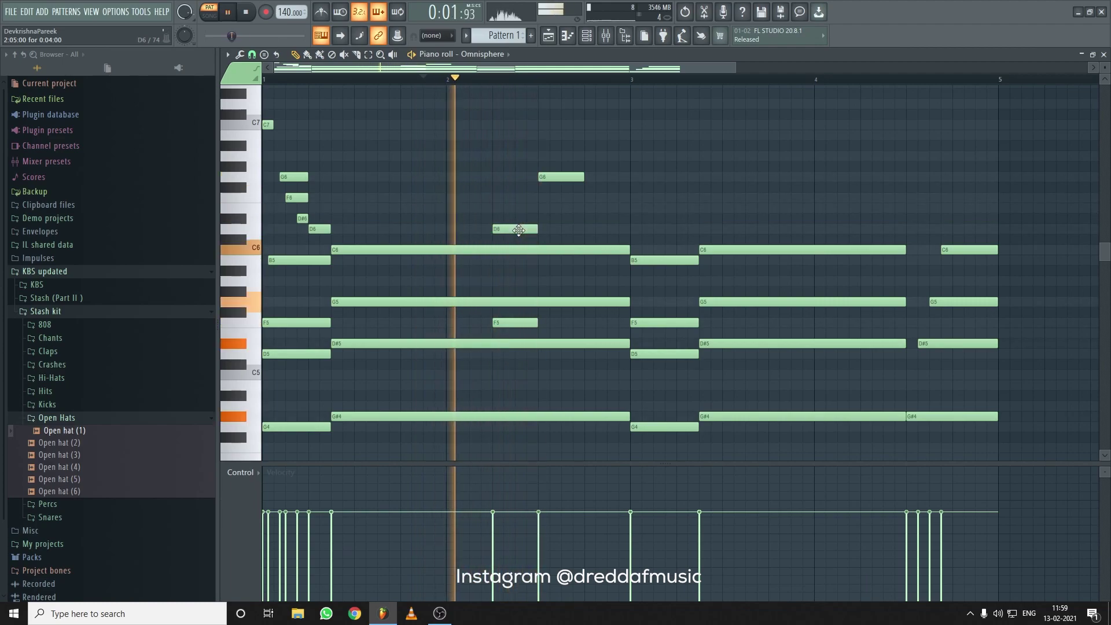
key(space)
mouse_move(556, 177)
mouse_down()
mouse_move(556, 209)
mouse_move(522, 228)
mouse_move(556, 194)
mouse_up()
key(space)
key(space)
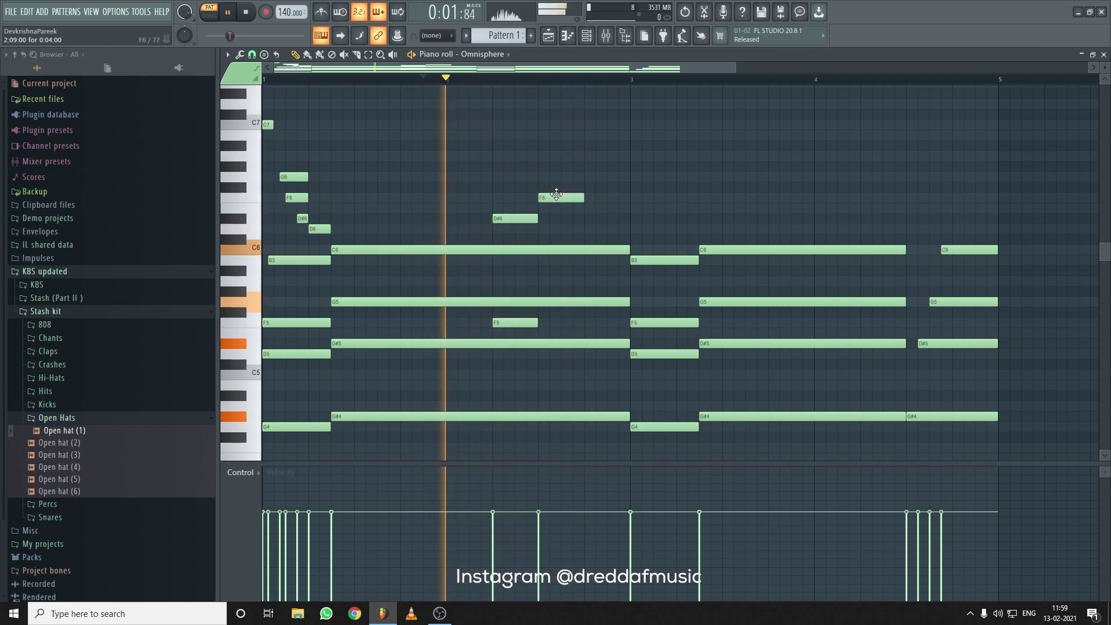
Move the bar 2 phrase to start at 2:01:00 and place a copy of it at 2:09:00
key(space)
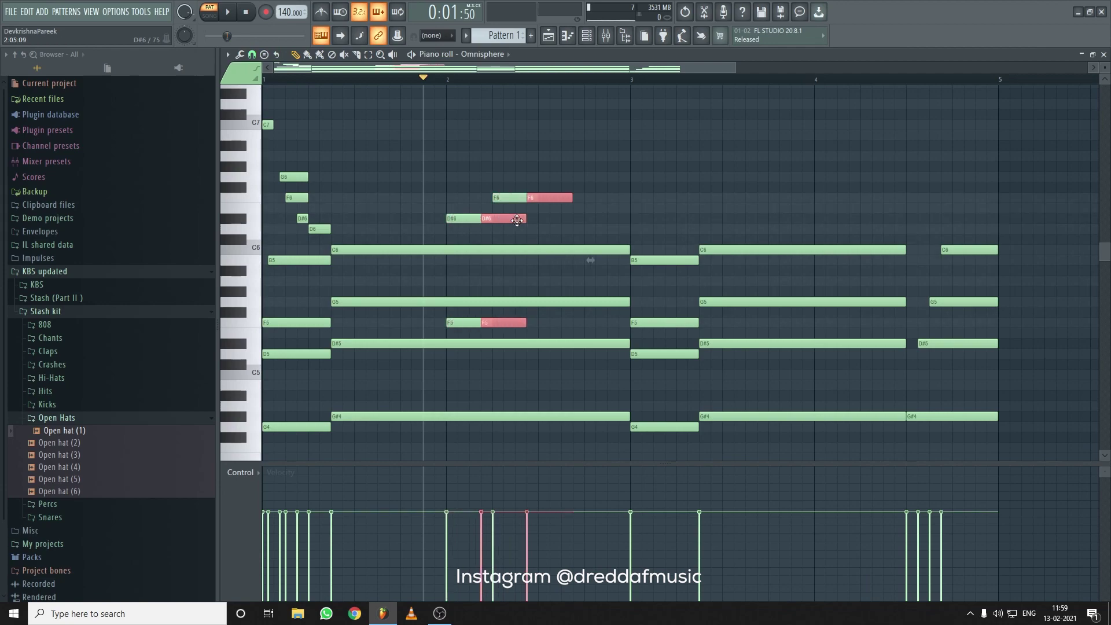
drag(566, 220, 557, 223)
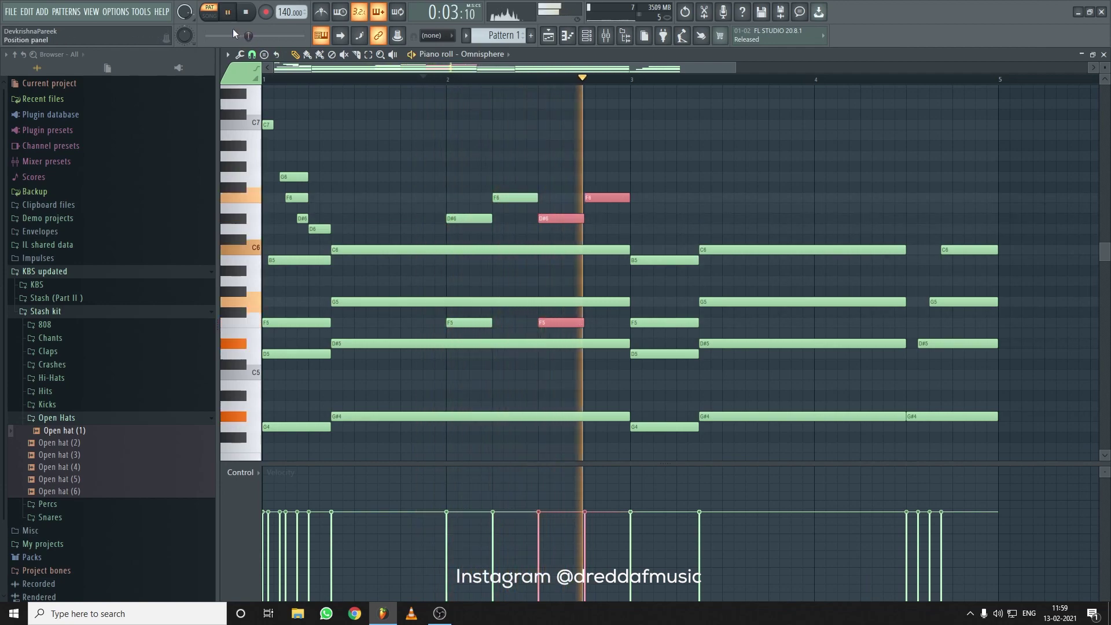
click(266, 79)
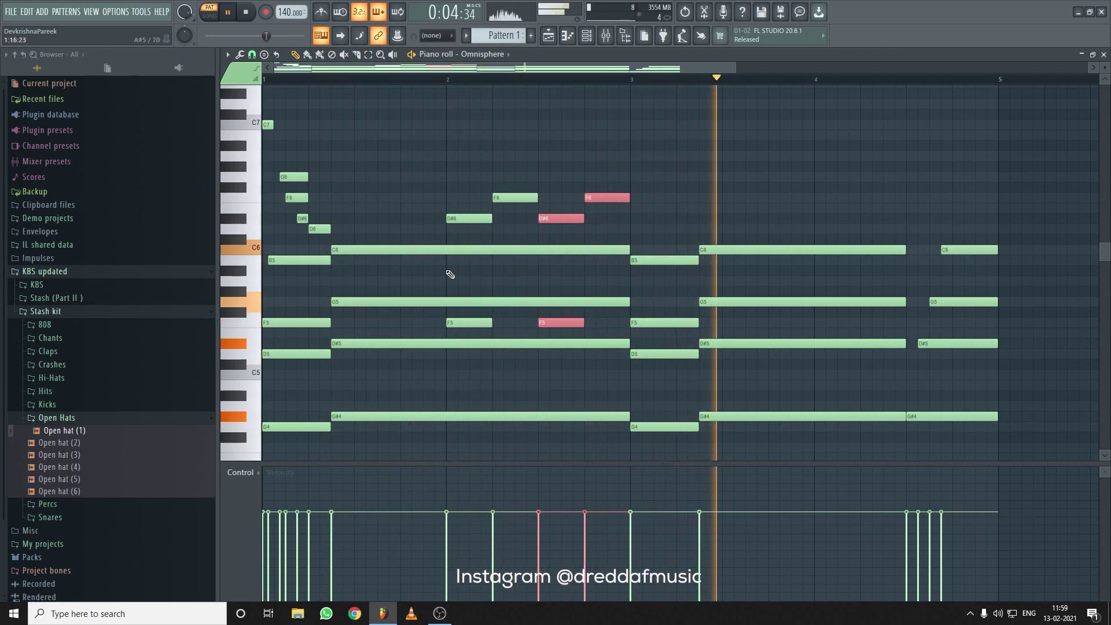
key(space)
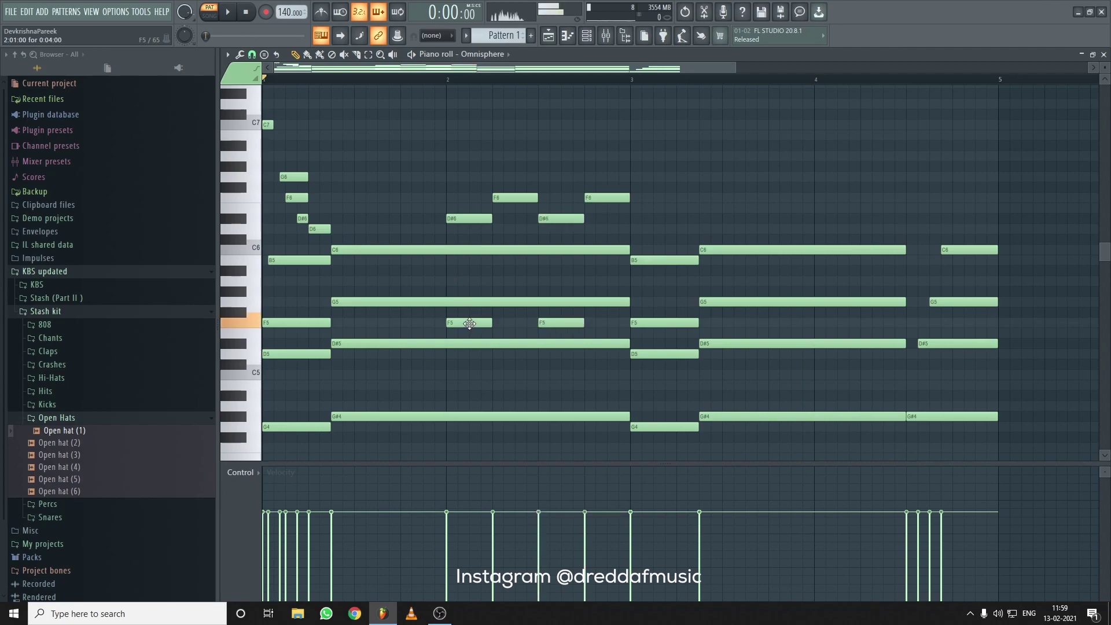
Delete both F5 notes beneath the bar 2 melody phrases
double_click(470, 323)
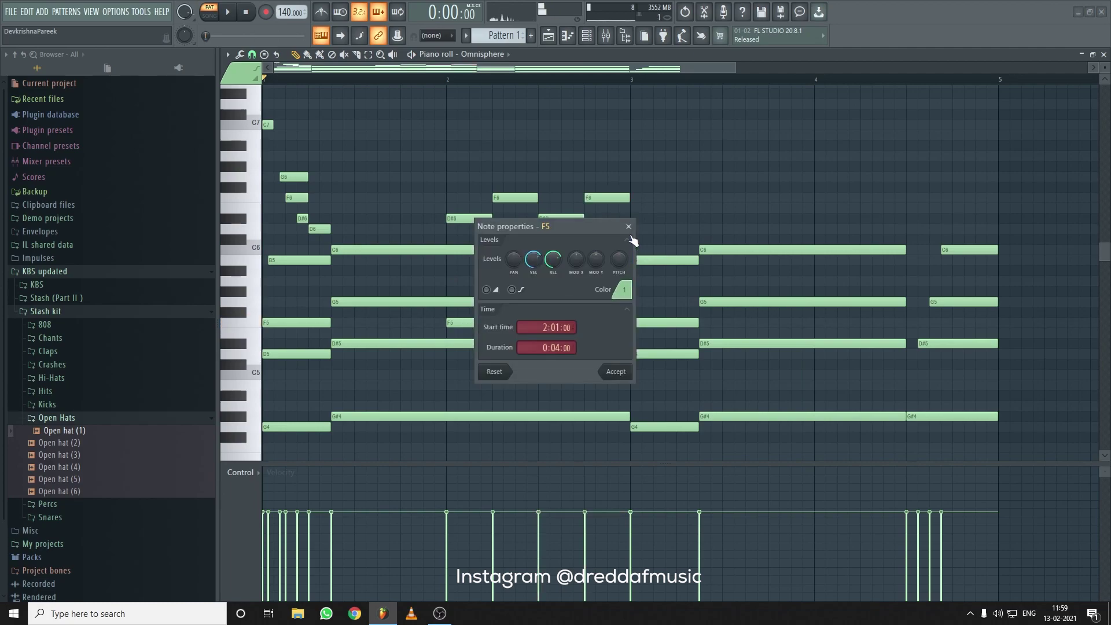
click(629, 226)
key(space)
right_click(476, 323)
right_click(553, 323)
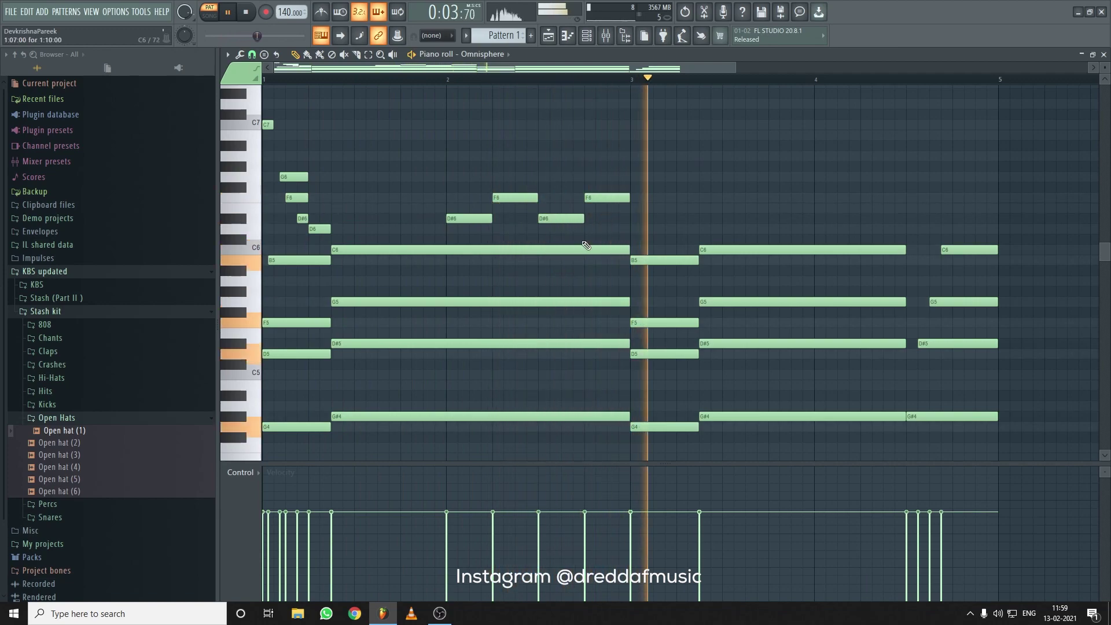
Delete the repeated D#6 and F6 notes in the second half of bar 2 and extend the remaining F6 to the bar's end
right_click(591, 198)
right_click(580, 221)
key(space)
key(space)
drag(536, 198, 629, 210)
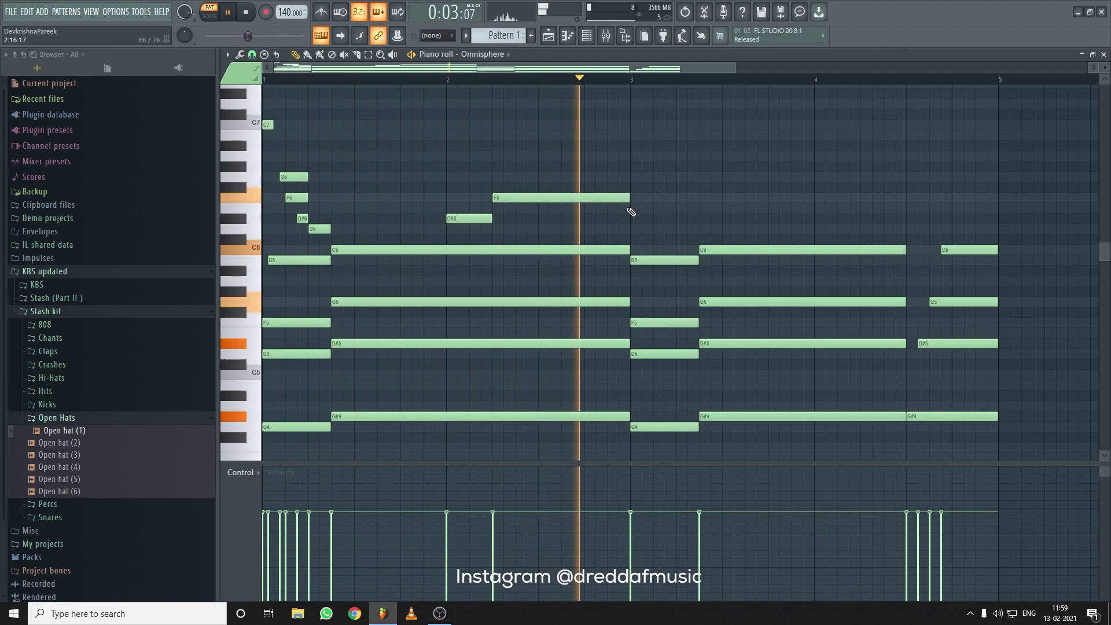
Extend the D#6 note in bar 2 to the bar's midpoint and trim the F6 to start there and fill the second half
scroll(651, 87, down, 2)
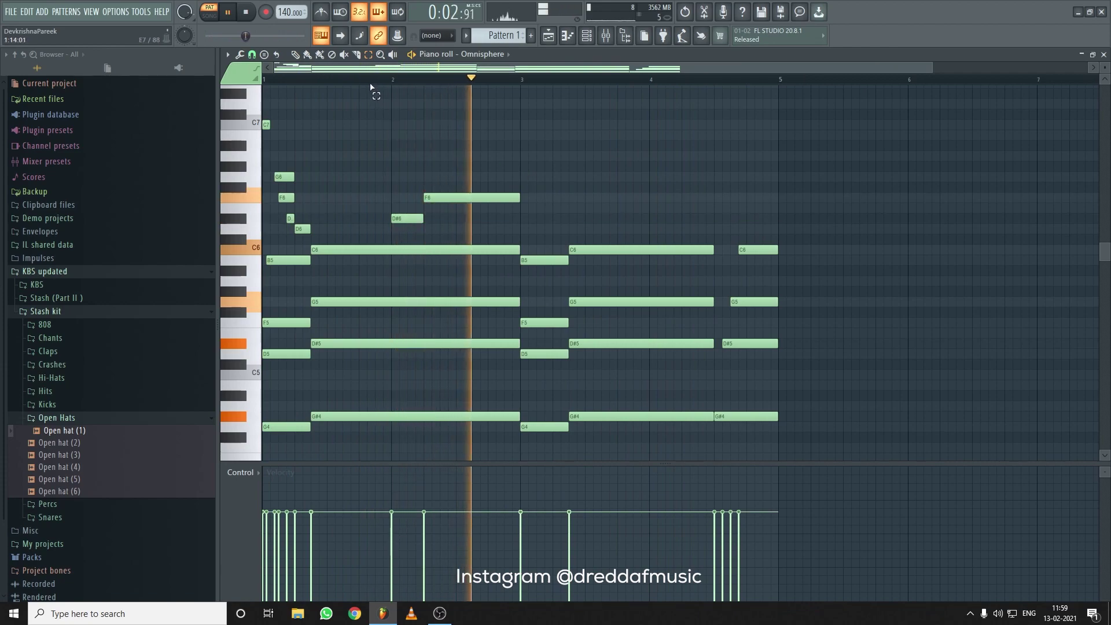
scroll(372, 88, up, 2)
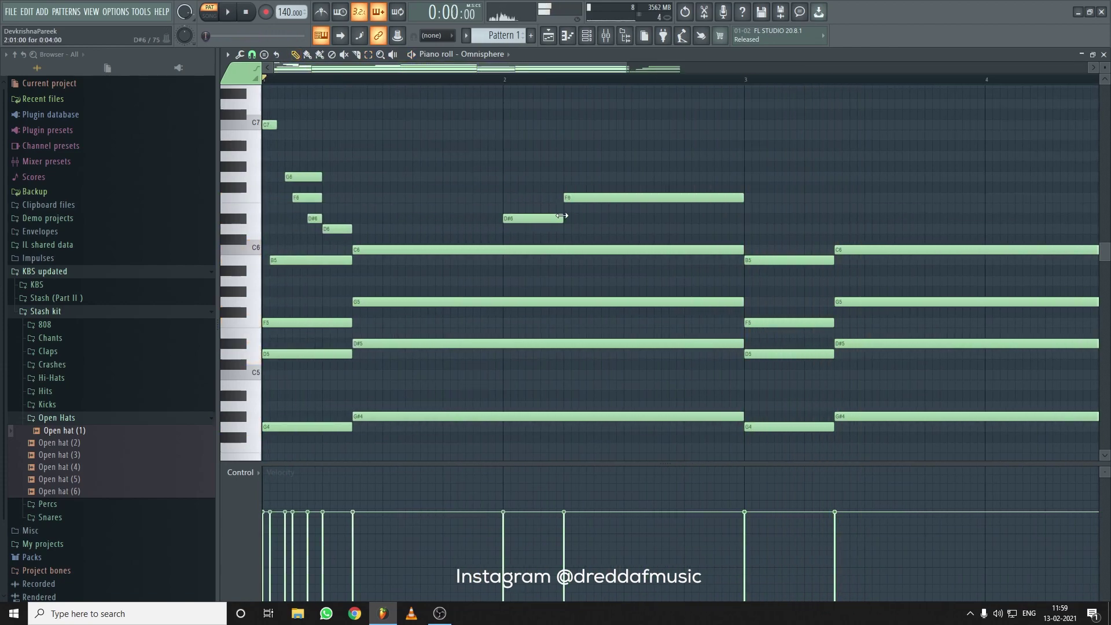
key(space)
drag(626, 199, 688, 195)
drag(798, 197, 745, 197)
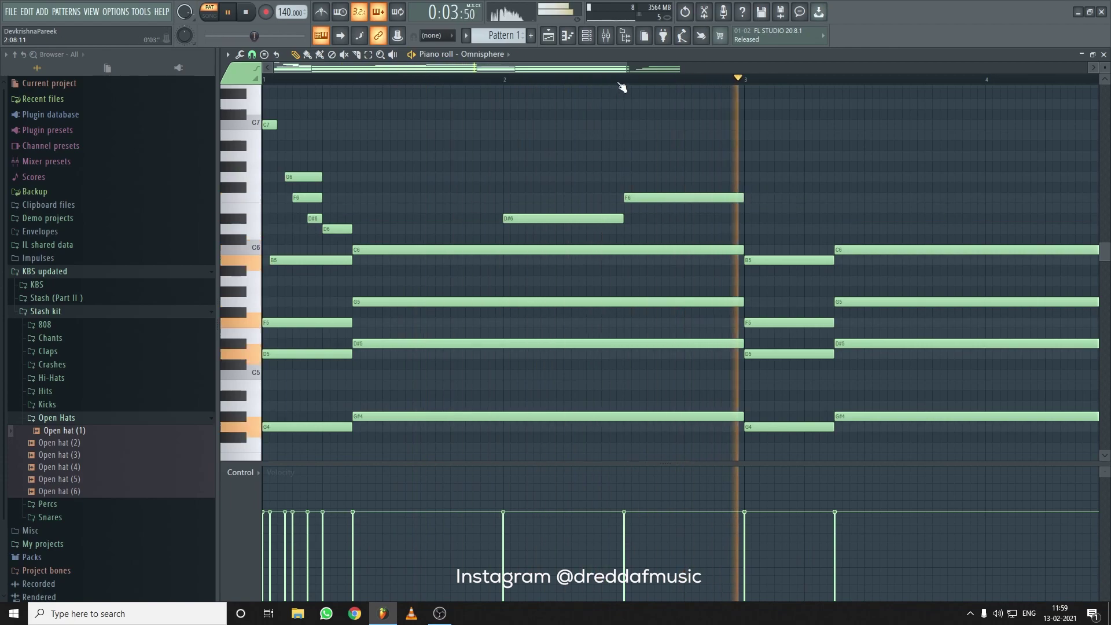
Set the project tempo to 130 BPM while listening to the pattern, and stop playback
scroll(622, 86, down, 2)
scroll(622, 87, down, 1)
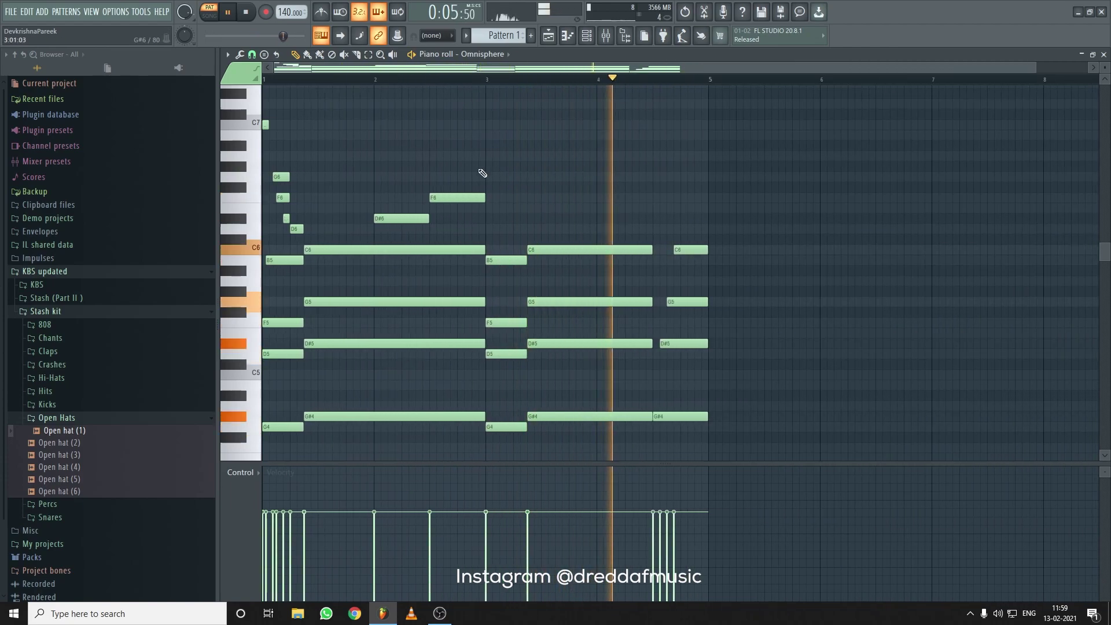
drag(287, 18, 287, 30)
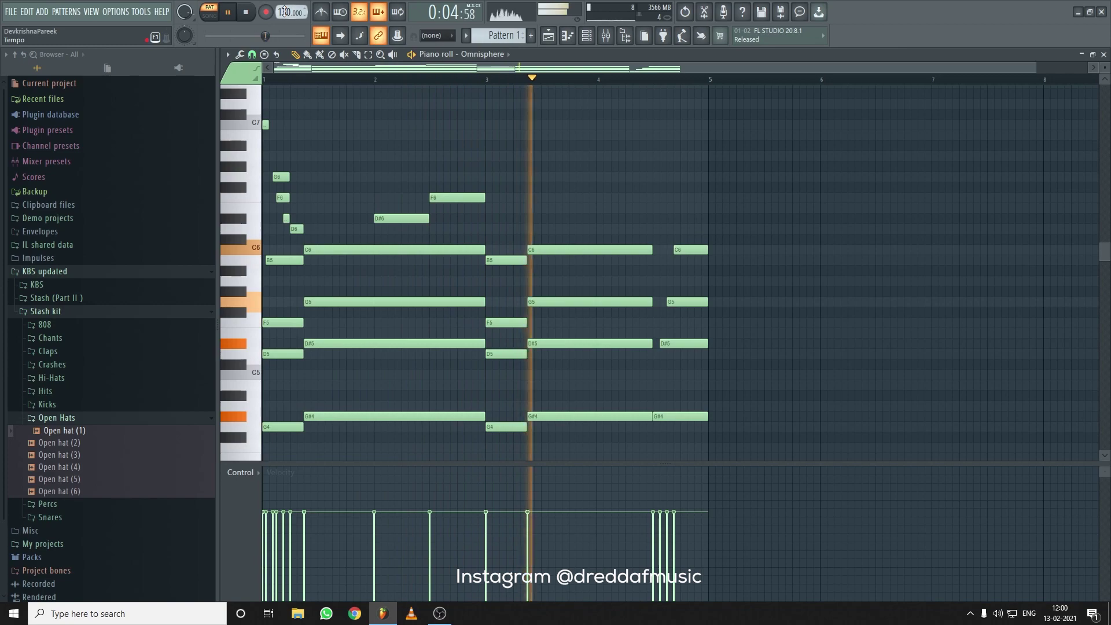
key(space)
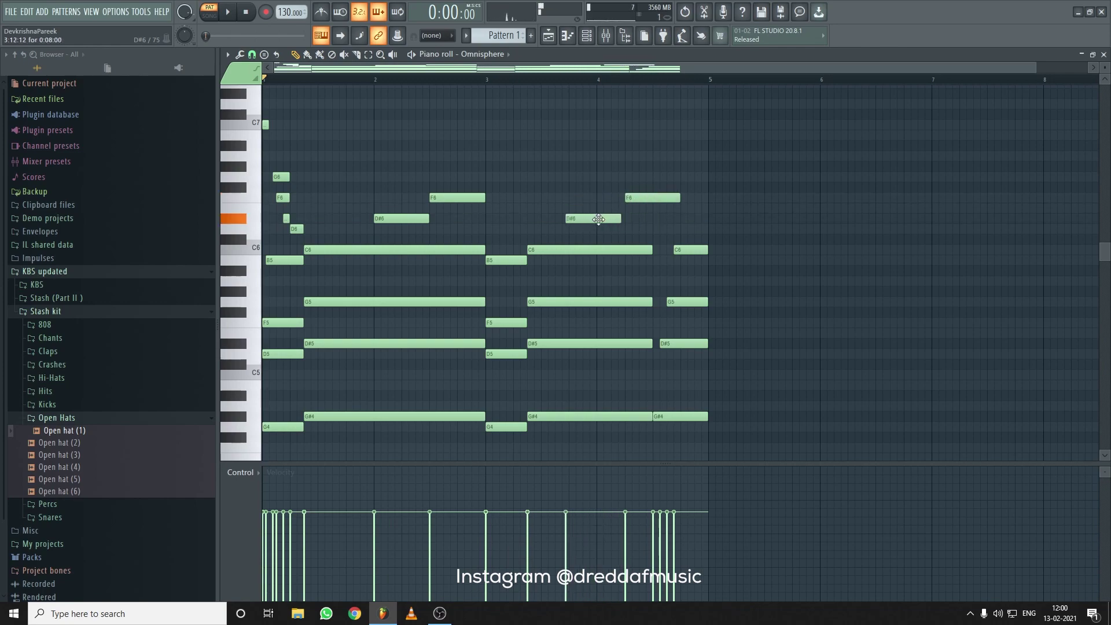
Align the copied D#6 and F6 phrase with the start of bar 4 and delete its second note, keeping the D#6
drag(653, 201, 679, 201)
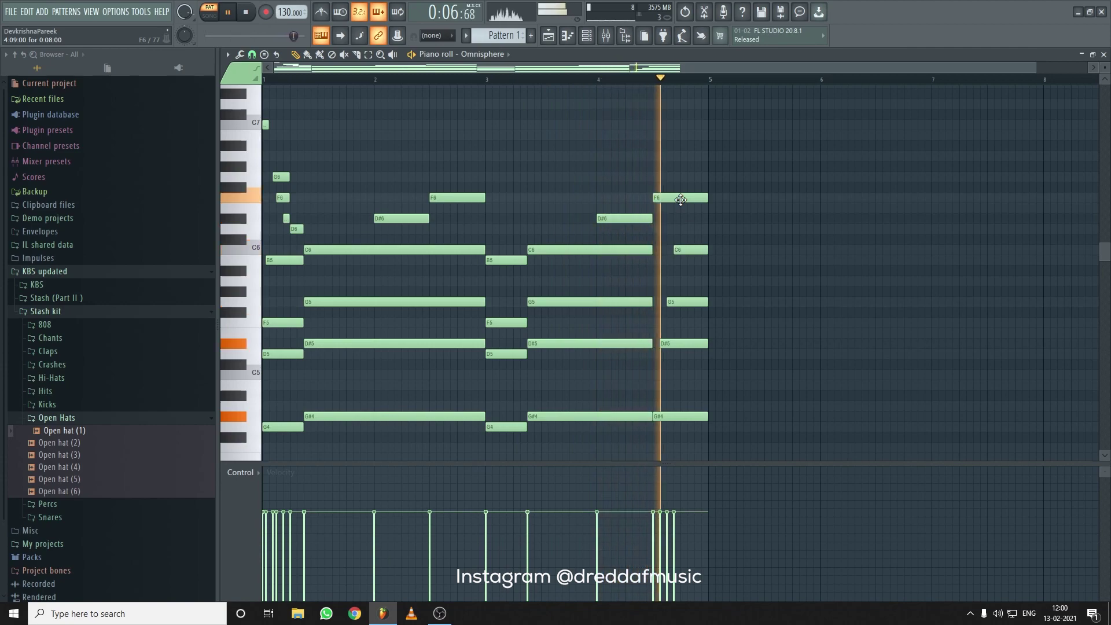
drag(680, 198, 656, 228)
right_click(677, 230)
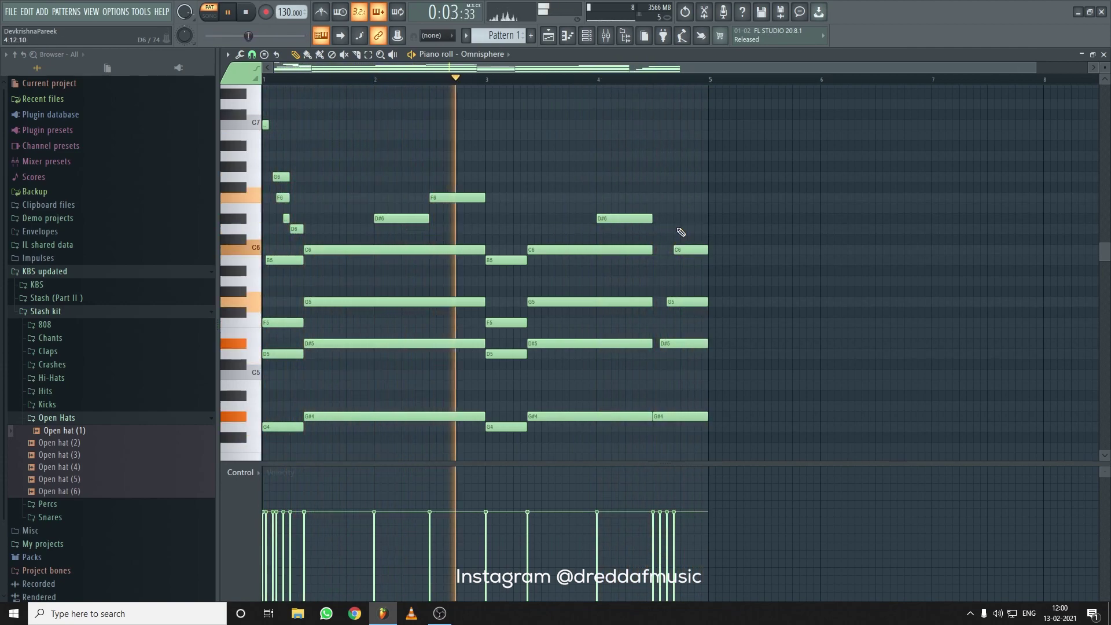
Try doubling the lowest chord notes, G4 and G#4, one octave lower at G3 and G#3 across all four bars
scroll(645, 274, down, 2)
click(368, 55)
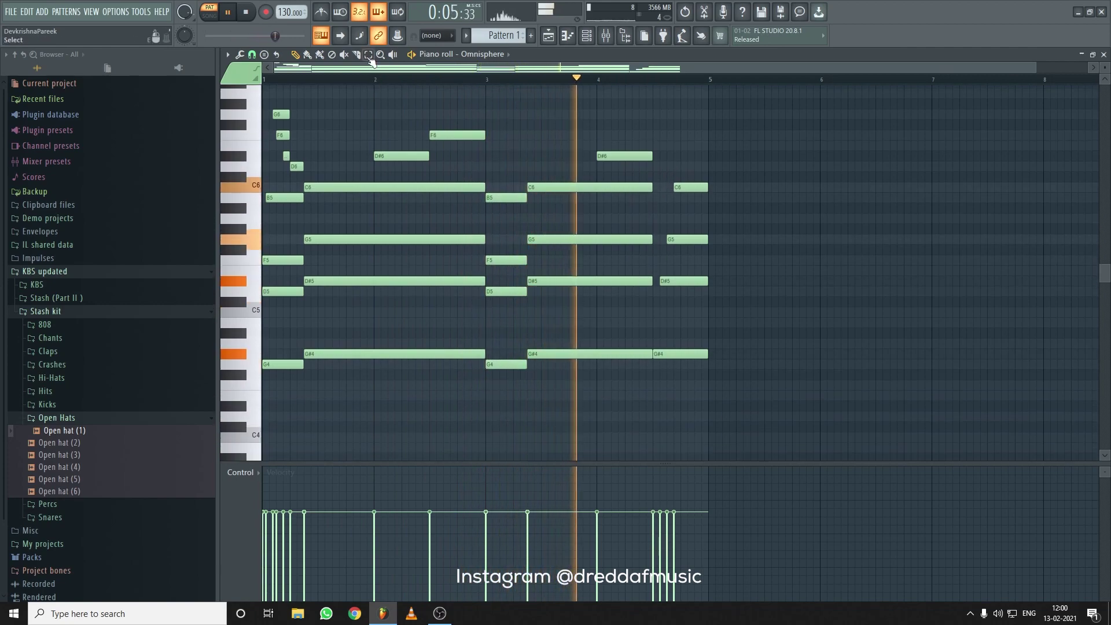
scroll(649, 305, down, 3)
drag(744, 245, 231, 283)
key(ctrl+c)
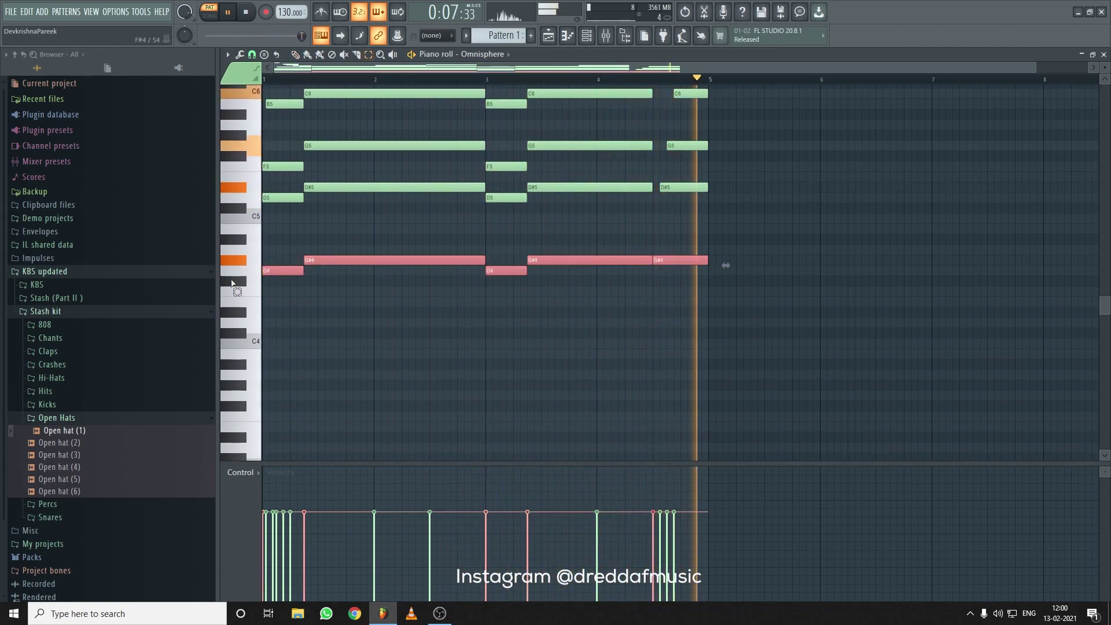
key(ctrl+v)
key(ctrl+Down)
key(shift+Left)
key(space)
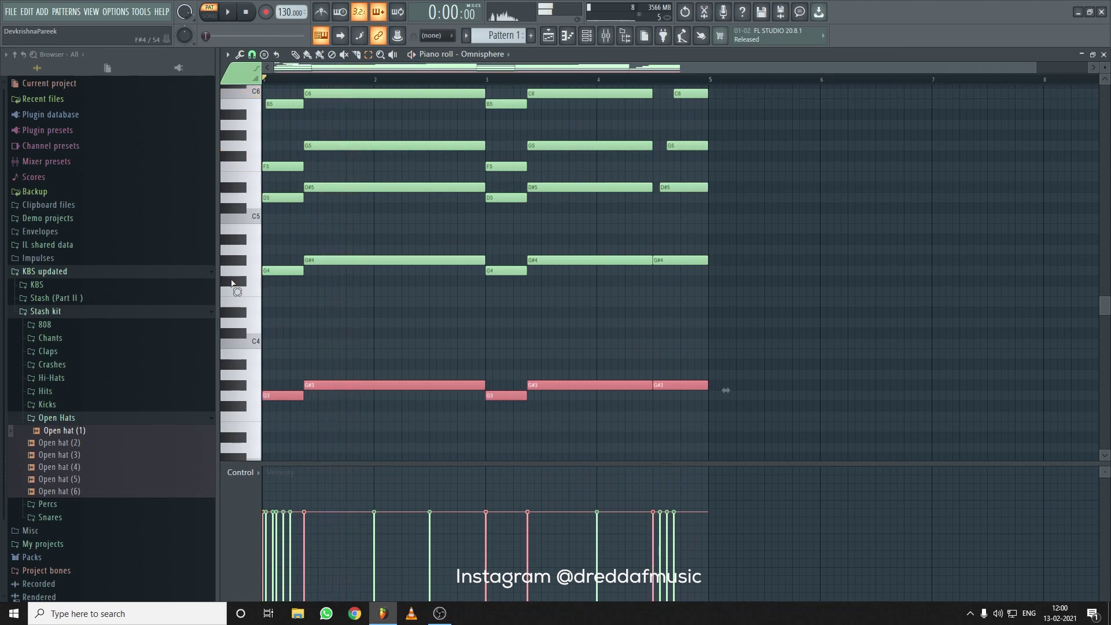
Listen to the octave doubling and delete all the G3 and G#3 notes
scroll(440, 185, up, 5)
click(296, 55)
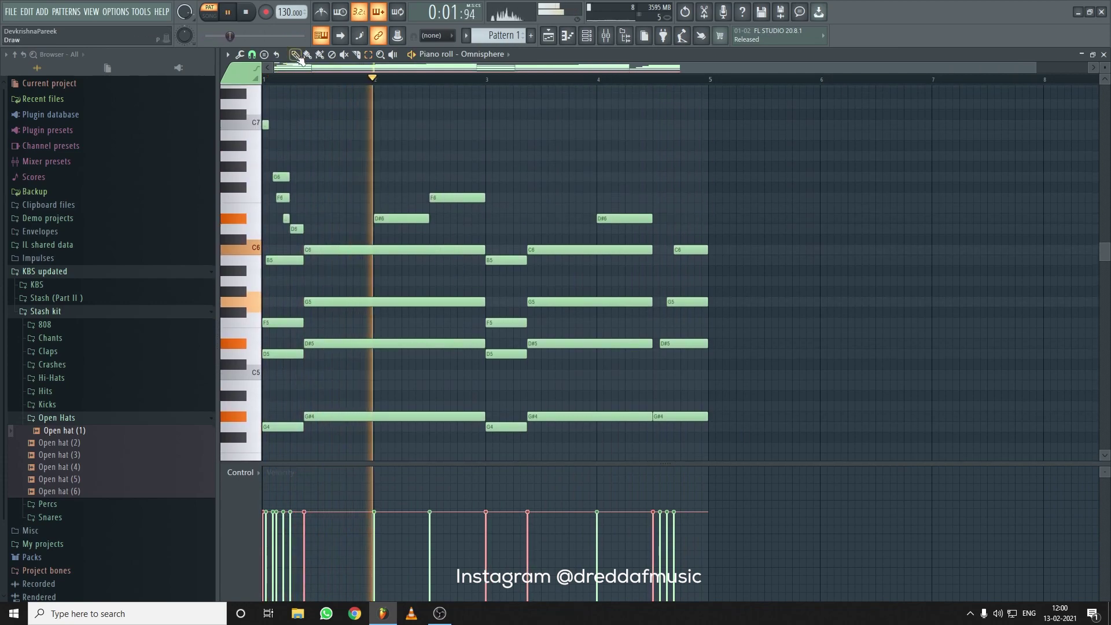
scroll(539, 225, down, 5)
scroll(535, 221, down, 1)
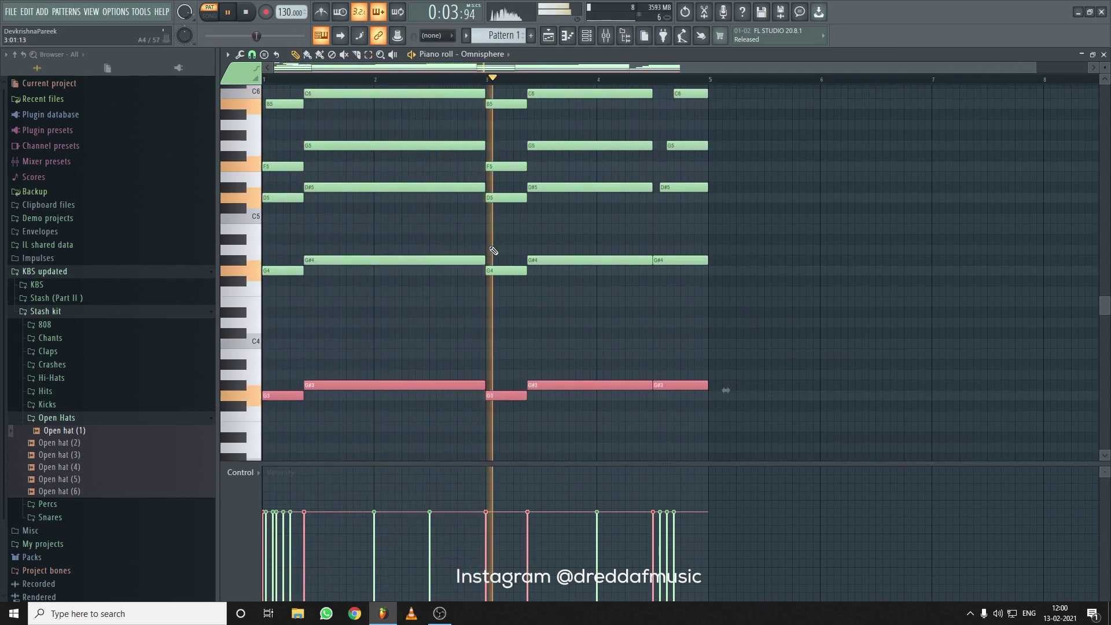
mouse_move(282, 394)
mouse_down()
mouse_move(324, 385)
mouse_move(682, 392)
mouse_up()
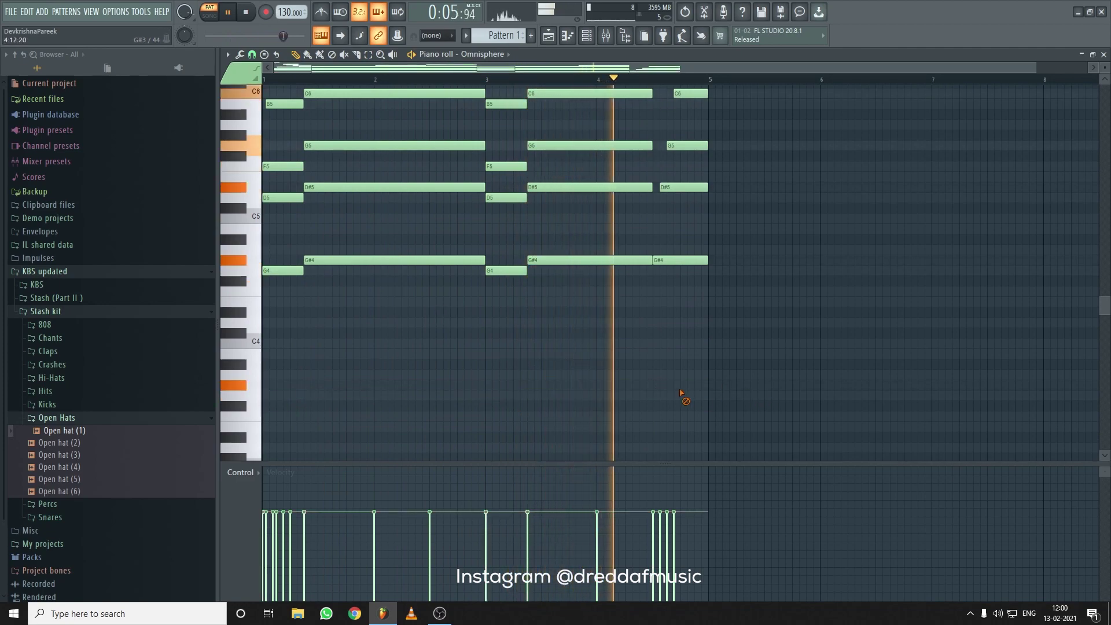
Duplicate the D5 and D#5 chord notes one octave lower, at D4 and D#4, across all four bars
scroll(324, 153, up, 2)
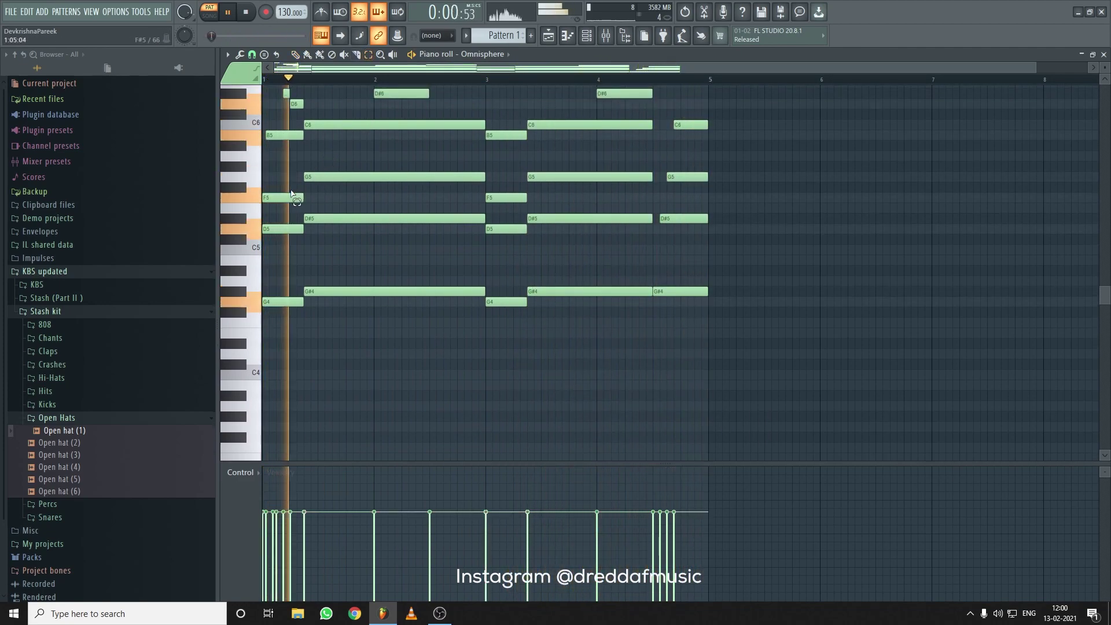
drag(281, 214, 736, 240)
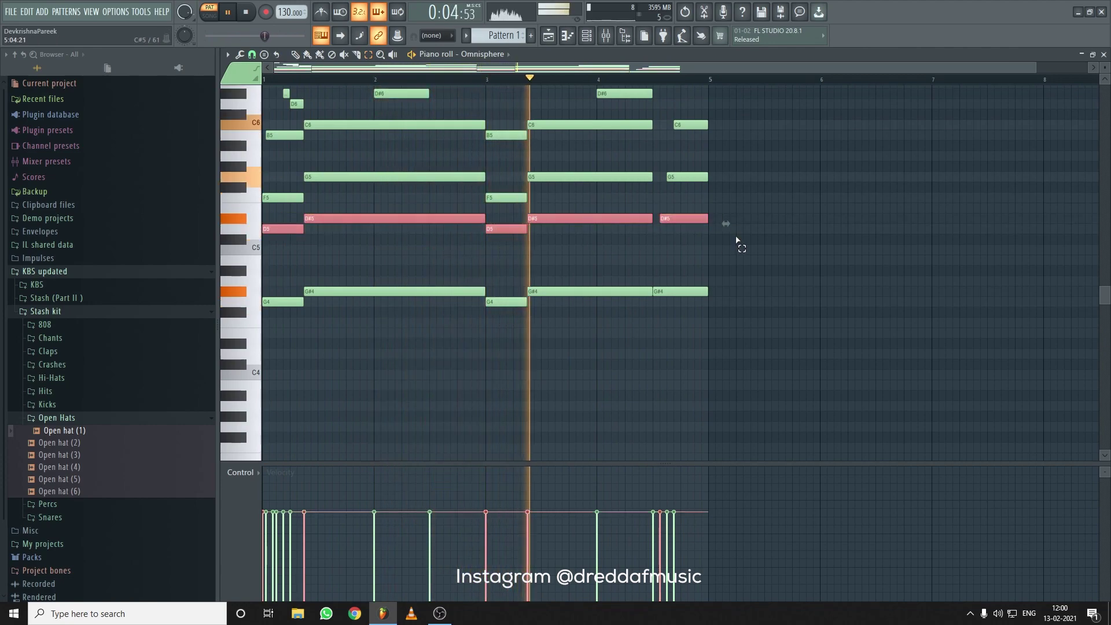
key(ctrl+c)
key(ctrl+v)
key(ctrl+Down)
key(Left)
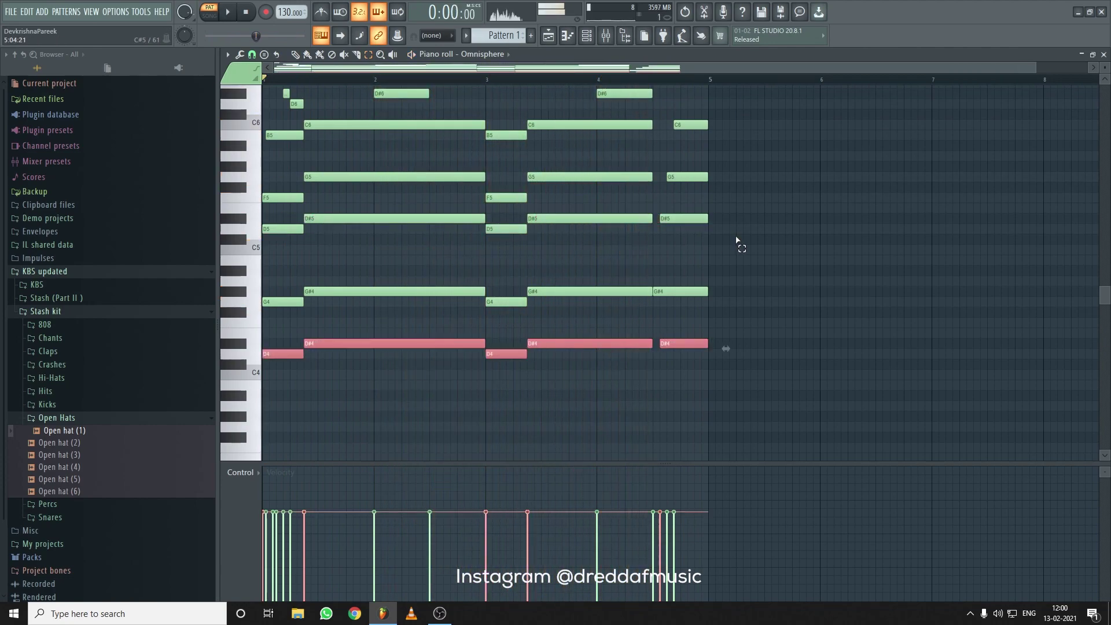
Extend the start of the last D#4 in bar 4 back to the bar's midpoint, matching the G#4 above it
scroll(694, 231, up, 3)
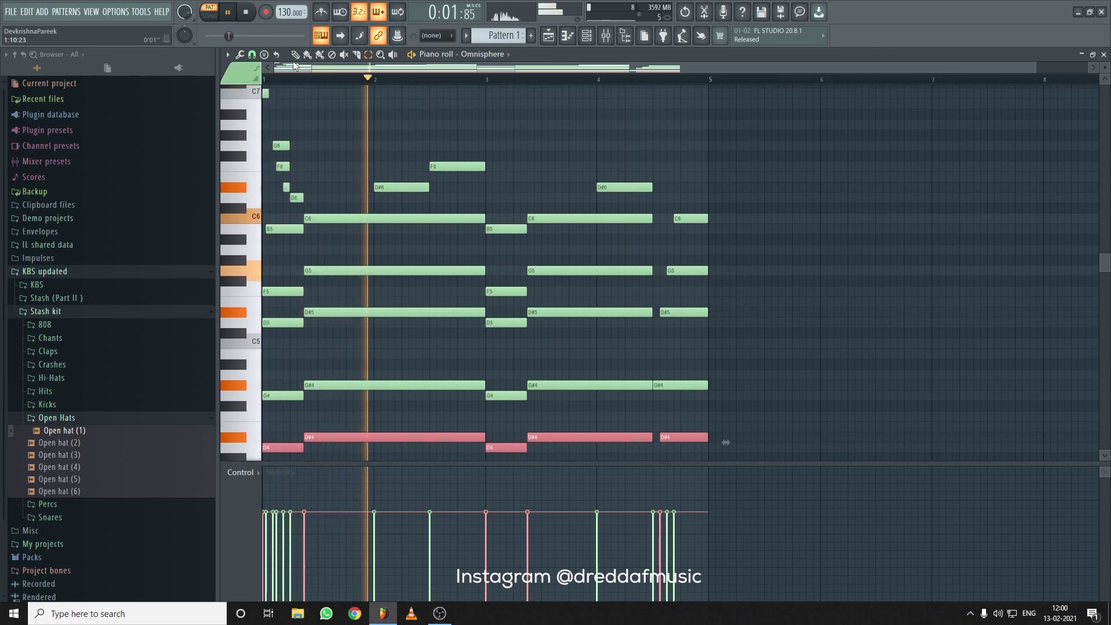
scroll(602, 255, down, 4)
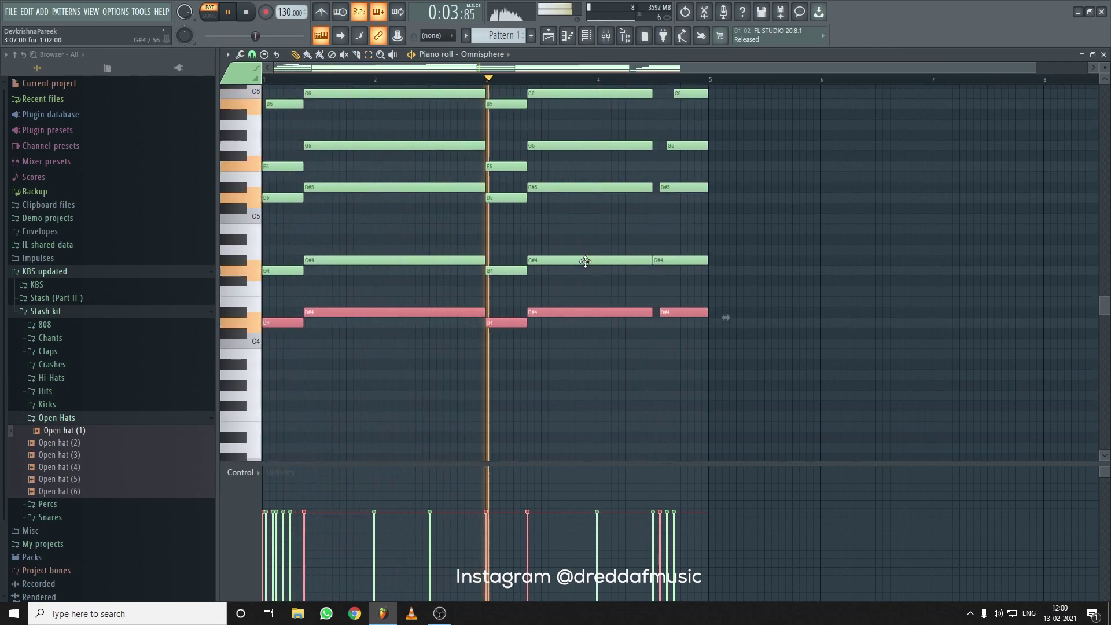
scroll(584, 262, up, 3)
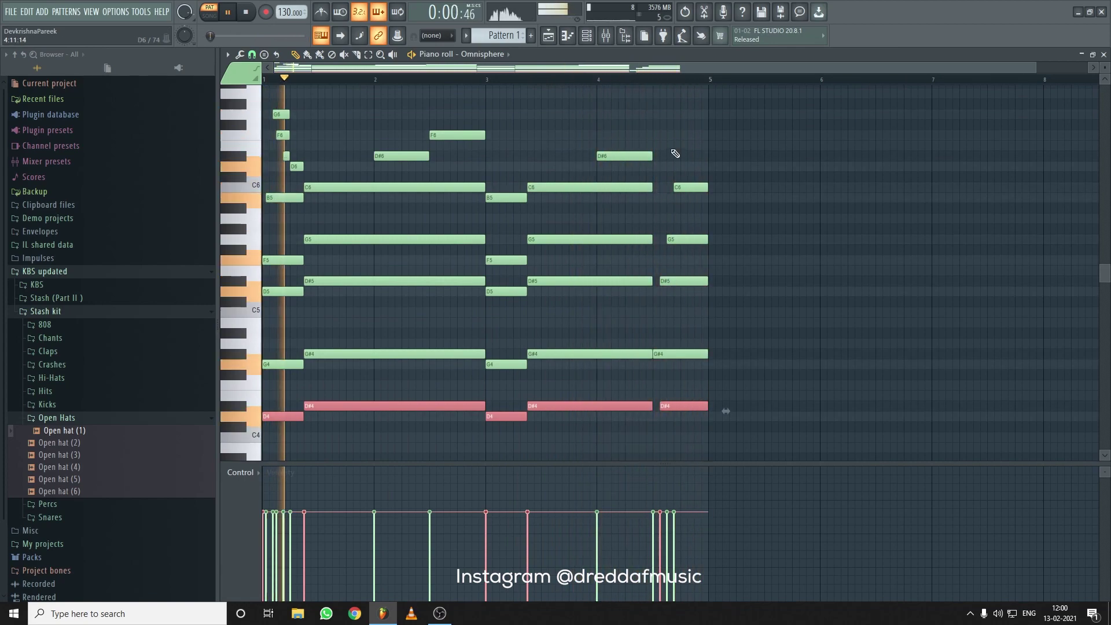
scroll(696, 88, up, 5)
scroll(696, 88, down, 4)
scroll(682, 88, up, 3)
right_click(776, 153)
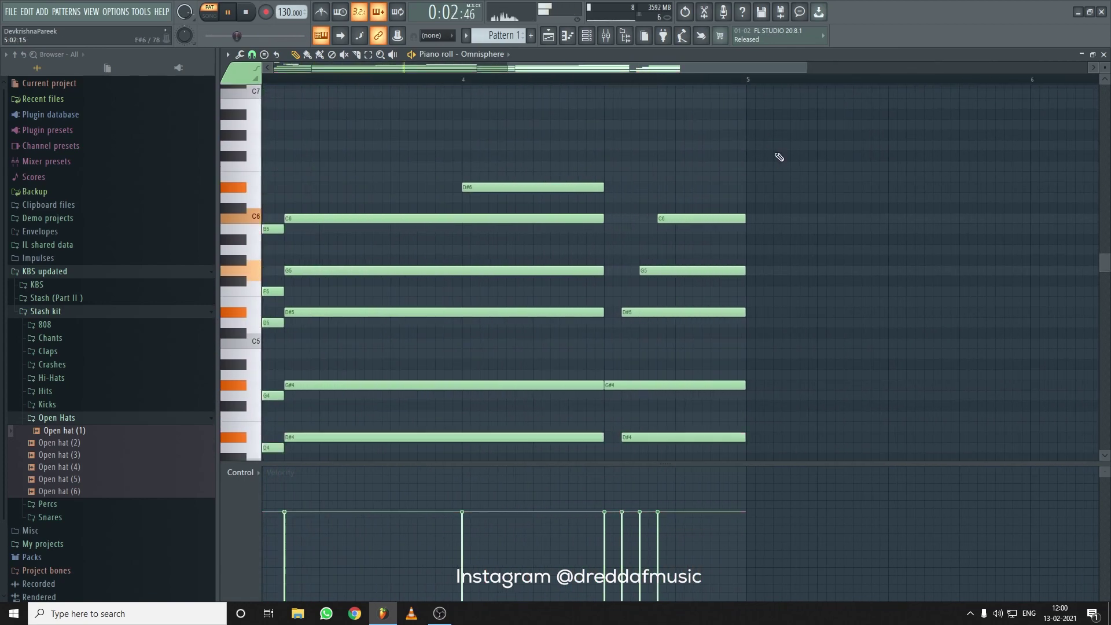
drag(724, 438, 738, 440)
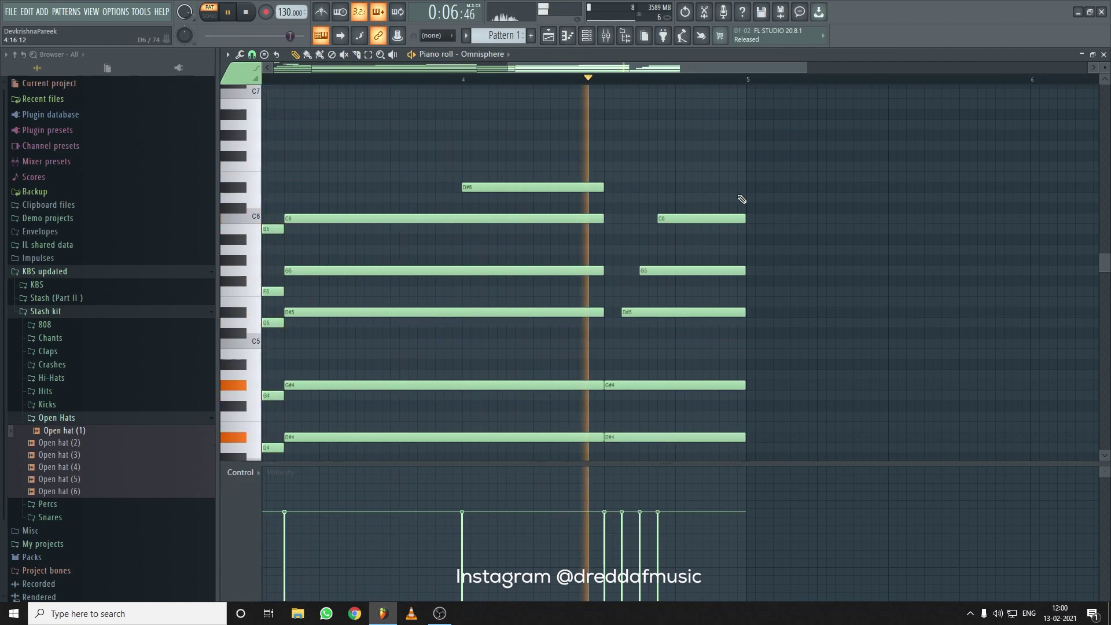
Open the Omnisphere #2 instrument from the channel rack and filter its patches by the Pads + Strings category
scroll(665, 82, down, 5)
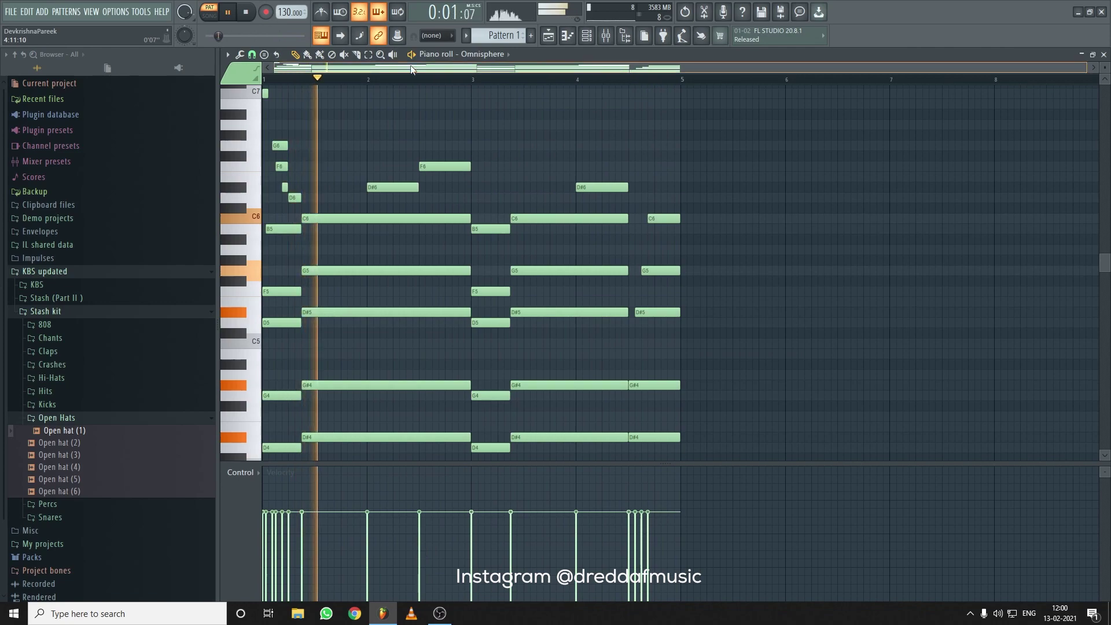
click(587, 36)
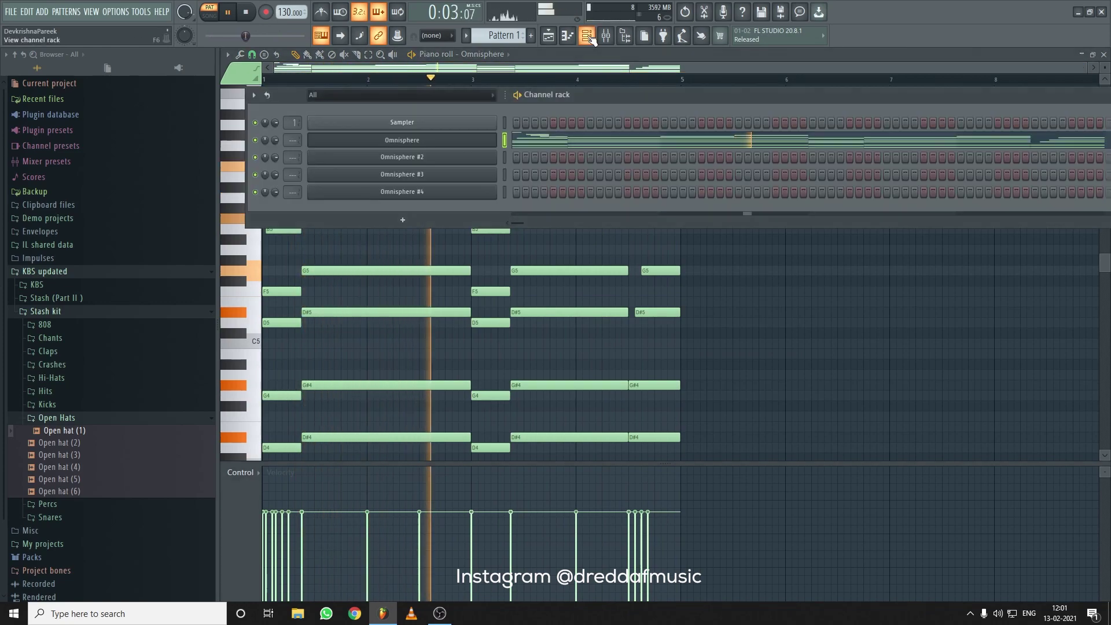
click(484, 164)
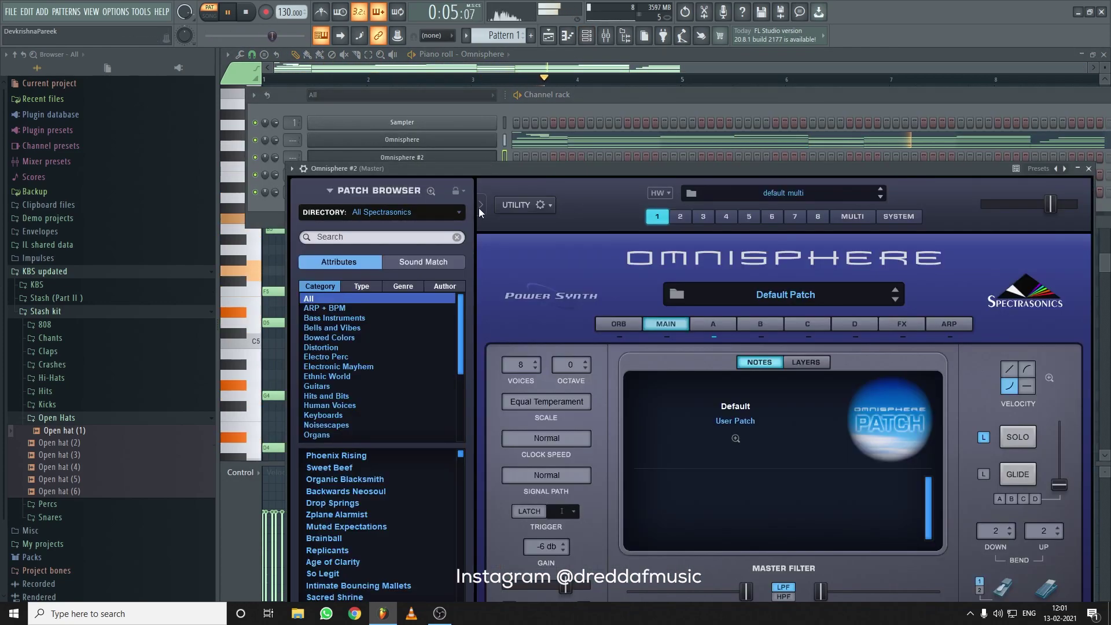
scroll(458, 317, down, 3)
key(space)
click(387, 376)
click(370, 368)
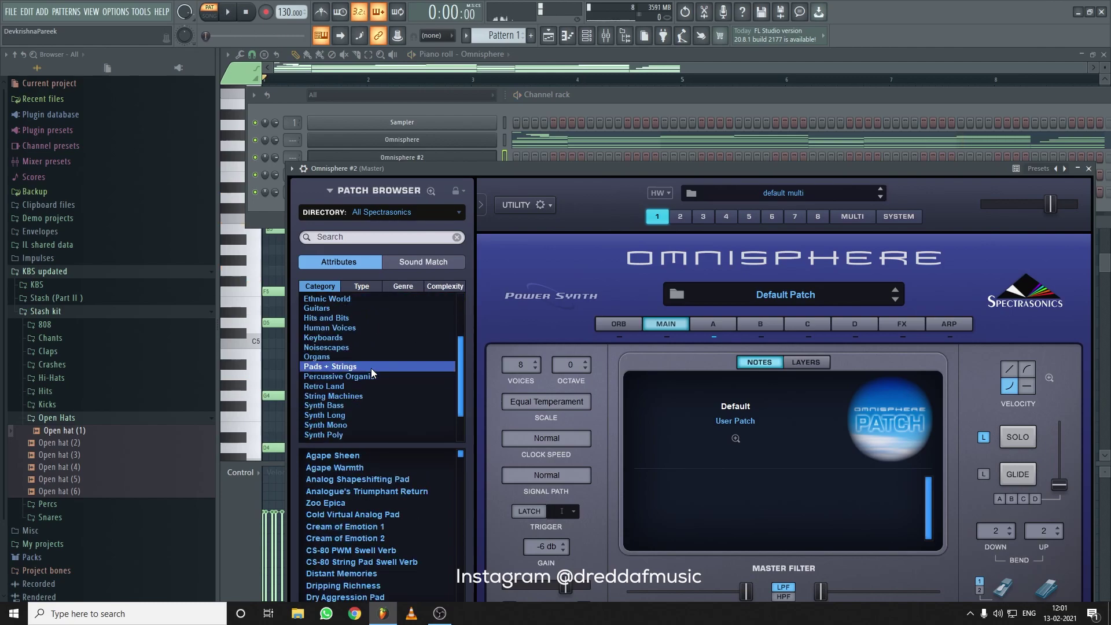
Audition the CS-80 String Pad Swell Verb and Dripping Richness patches in Omnisphere #2 by playing test notes
scroll(407, 498, down, 3)
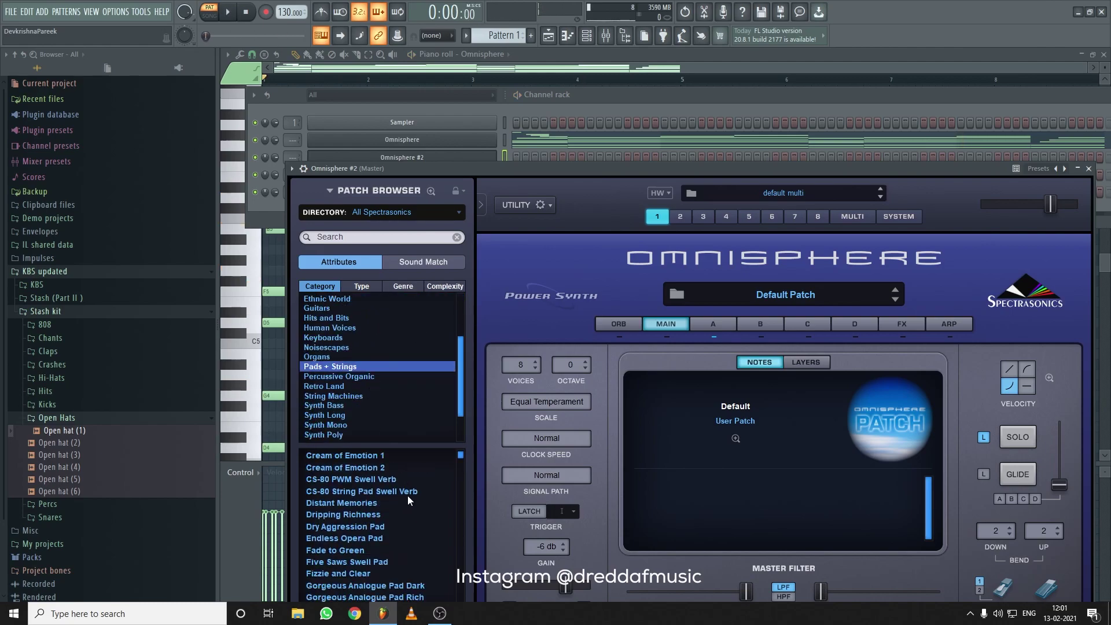
click(407, 493)
click(552, 98)
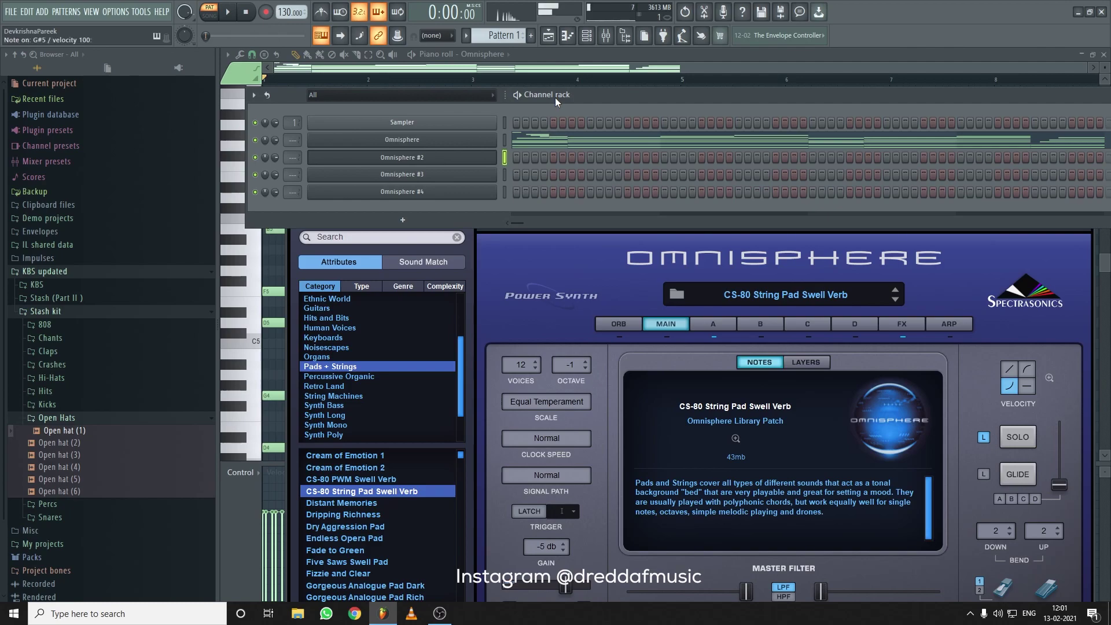
key(q)
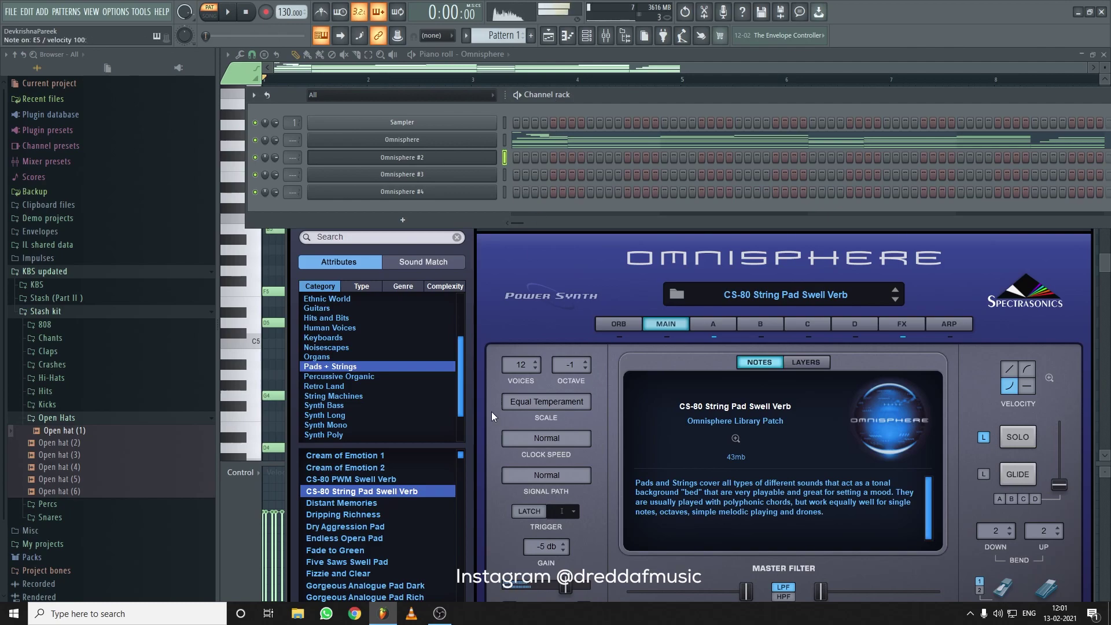
key(q)
click(387, 515)
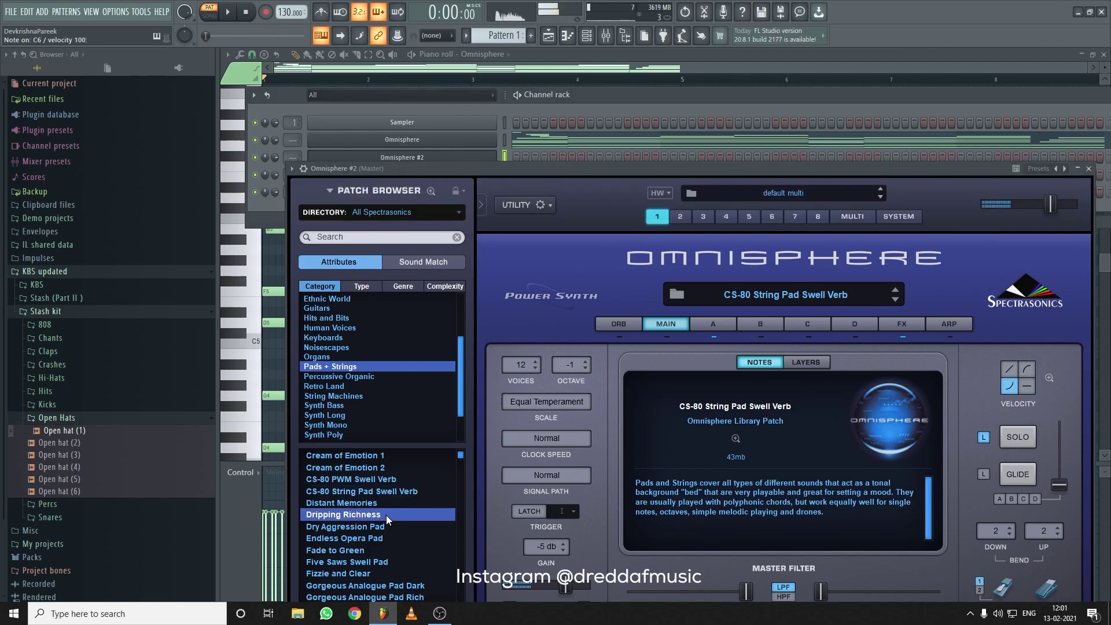
click(557, 99)
key(n)
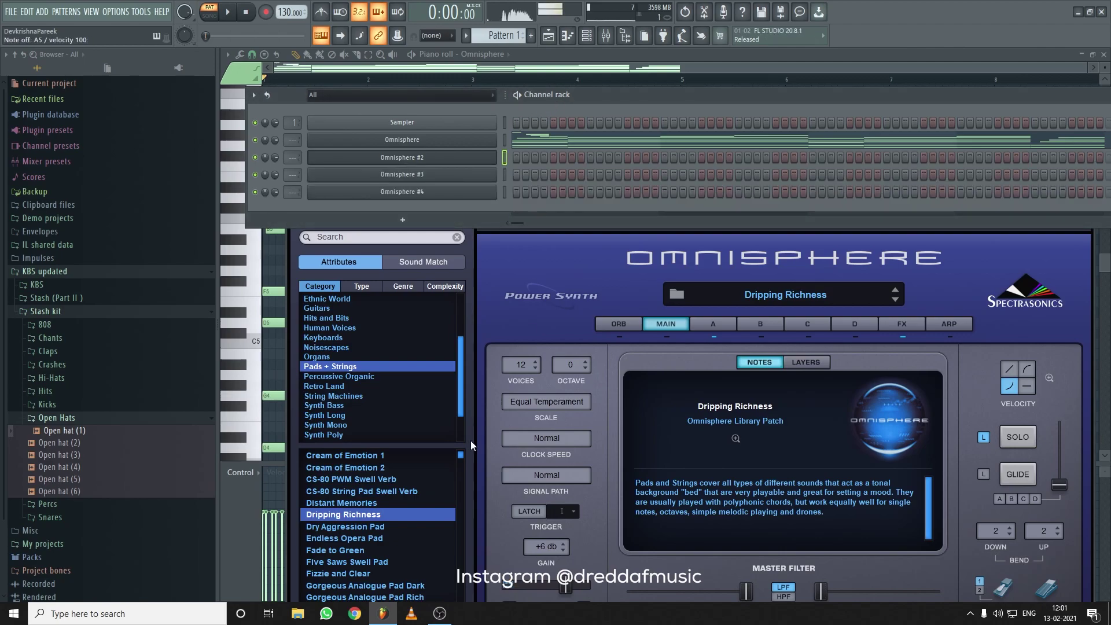
Load the Endless Opera Pad patch in Omnisphere #2 and play test notes with it
scroll(407, 512, down, 1)
click(407, 513)
click(551, 98)
key(x)
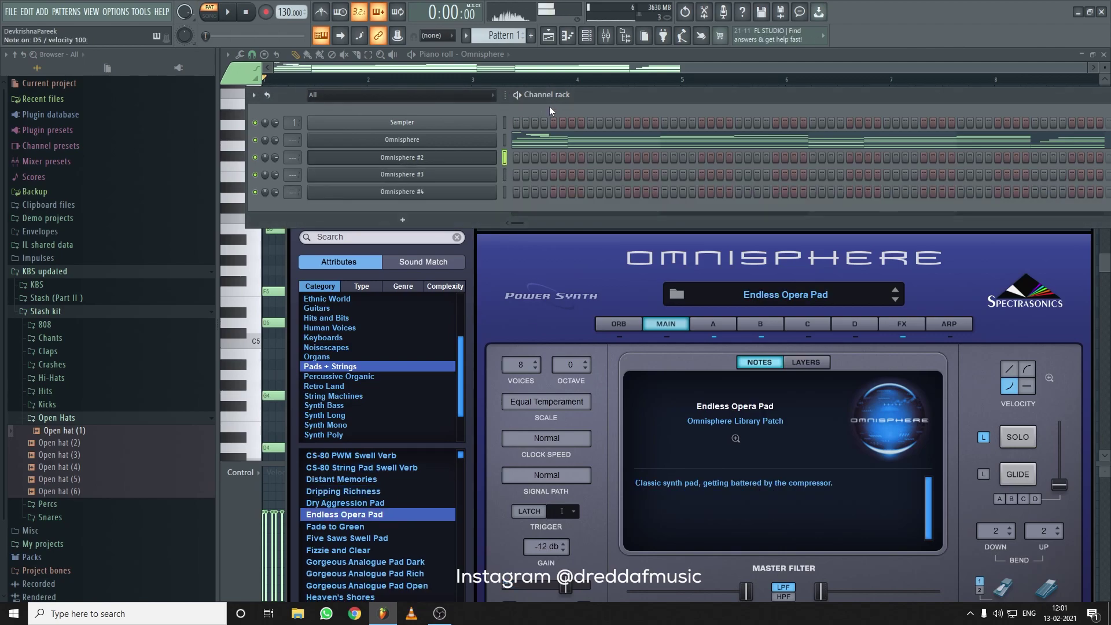
Copy the Omnisphere notes into the Omnisphere #2 piano roll and play both layers together
right_click(505, 157)
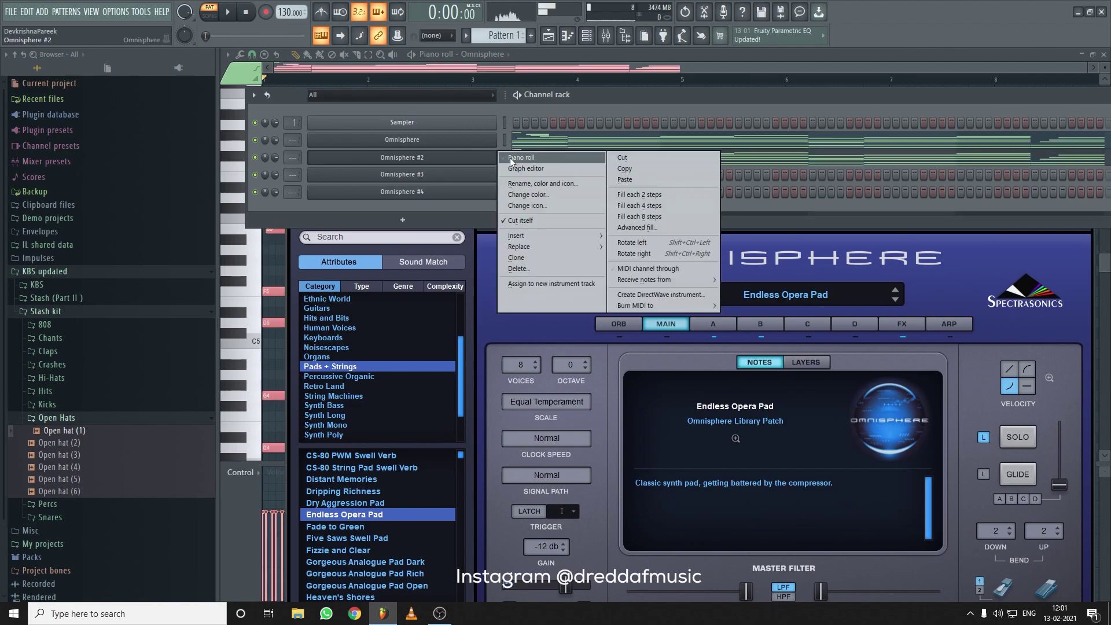
click(511, 157)
key(space)
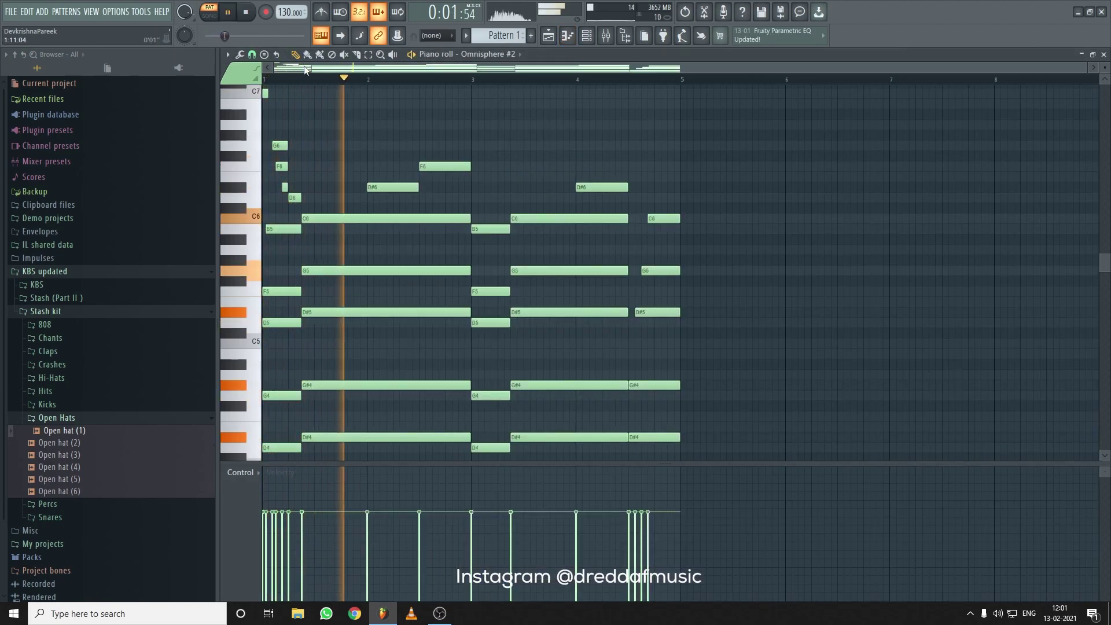
scroll(662, 223, up, 3)
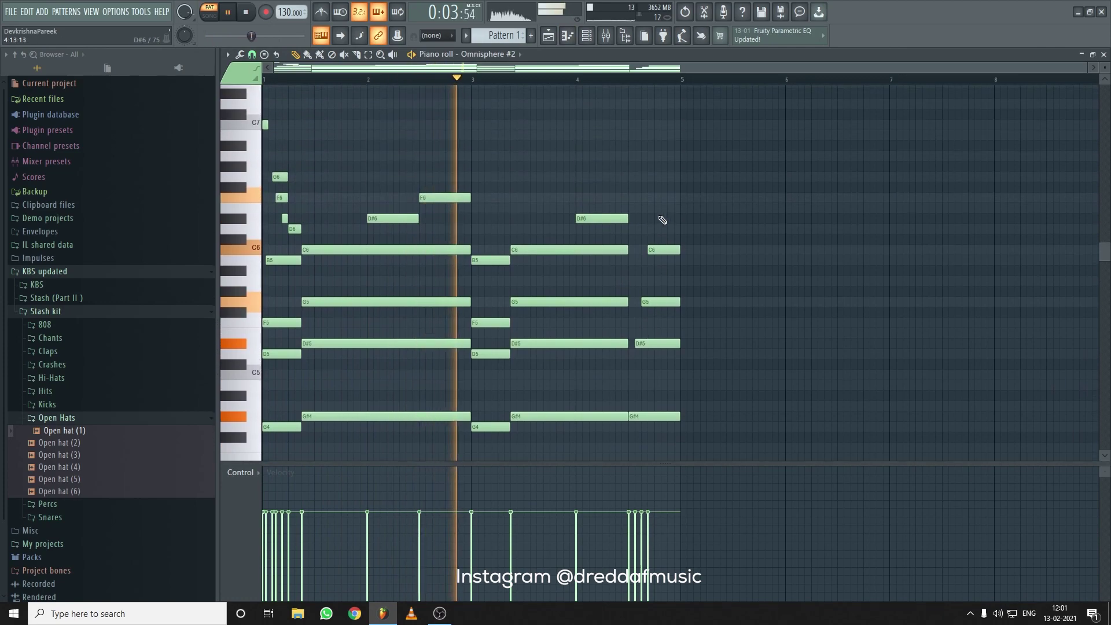
Delete the opening high run and the closing notes in the Omnisphere #2 piano roll, and extend the last chord to the end of bar 4
scroll(662, 220, down, 9)
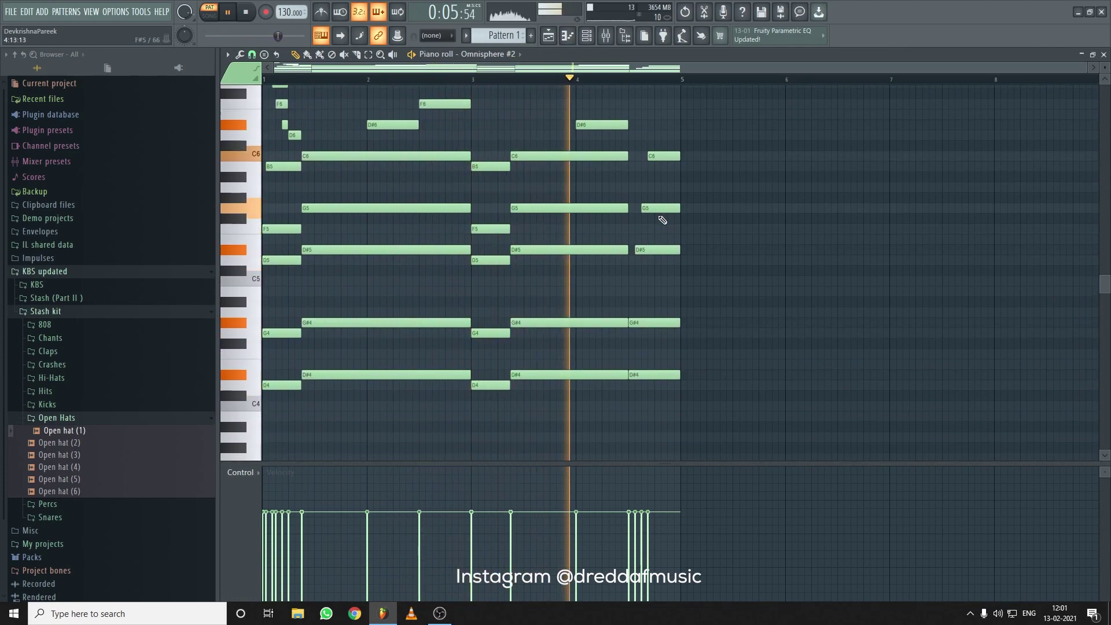
scroll(662, 220, up, 3)
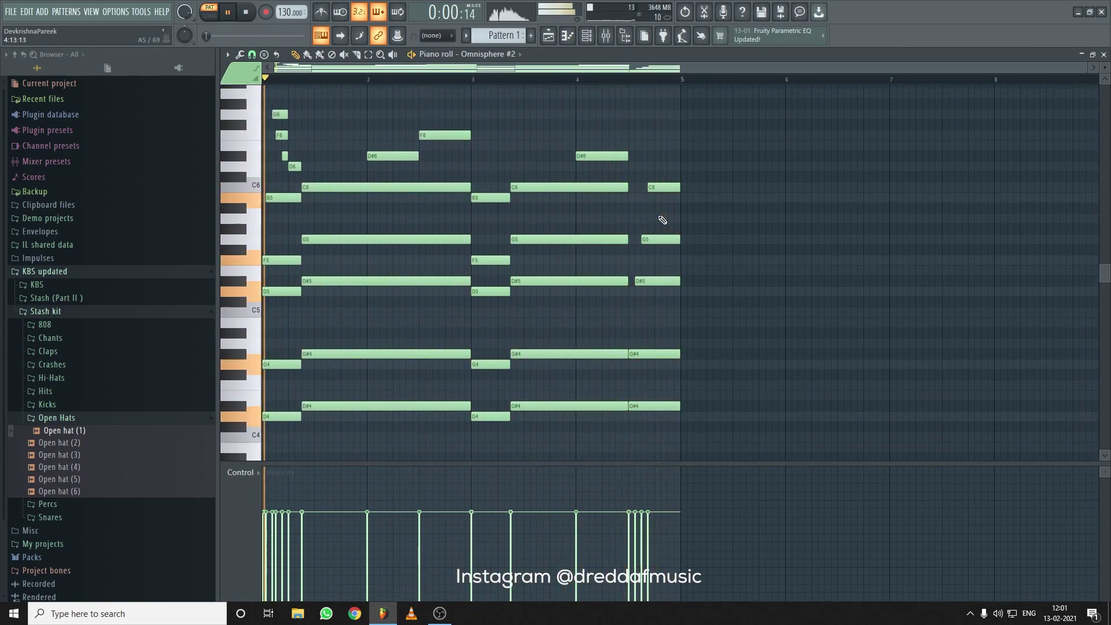
drag(661, 176, 661, 426)
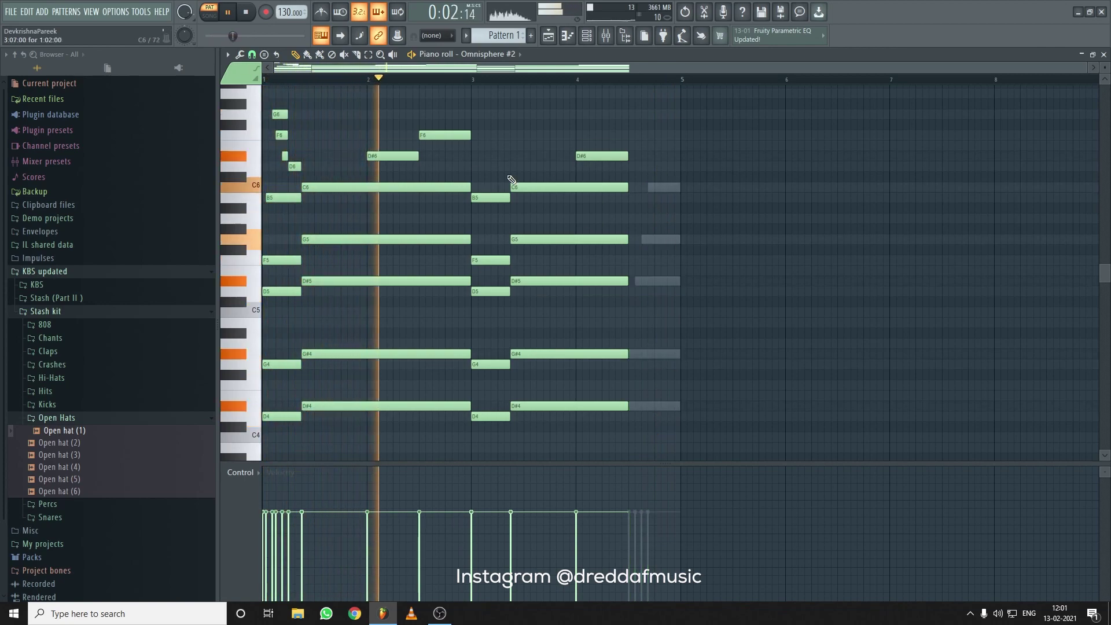
mouse_move(295, 166)
mouse_down()
mouse_move(280, 117)
mouse_move(285, 156)
mouse_up()
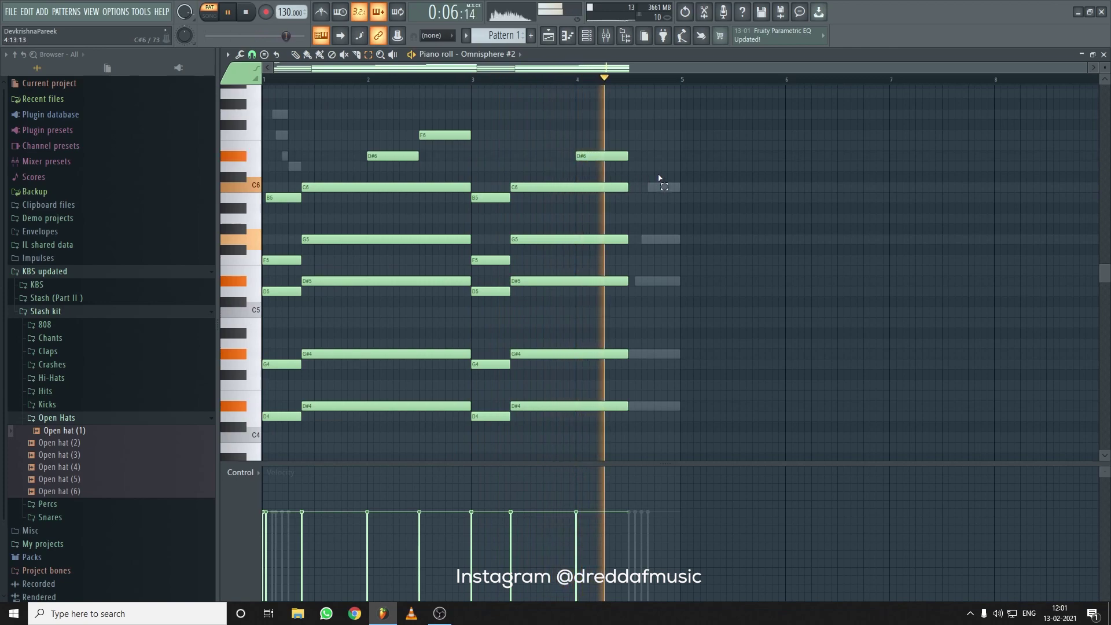
drag(657, 174, 509, 422)
drag(626, 187, 677, 199)
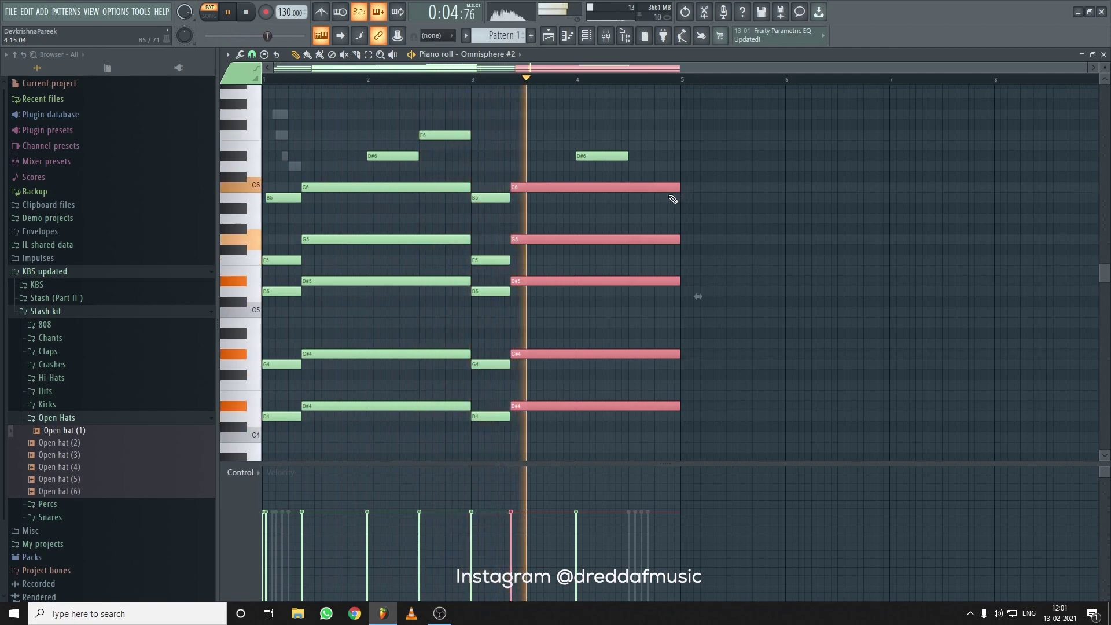
Delete the short chords at the start of bars 1 and 3 in Omnisphere #2, keeping only the long sustained chords
right_click(502, 199)
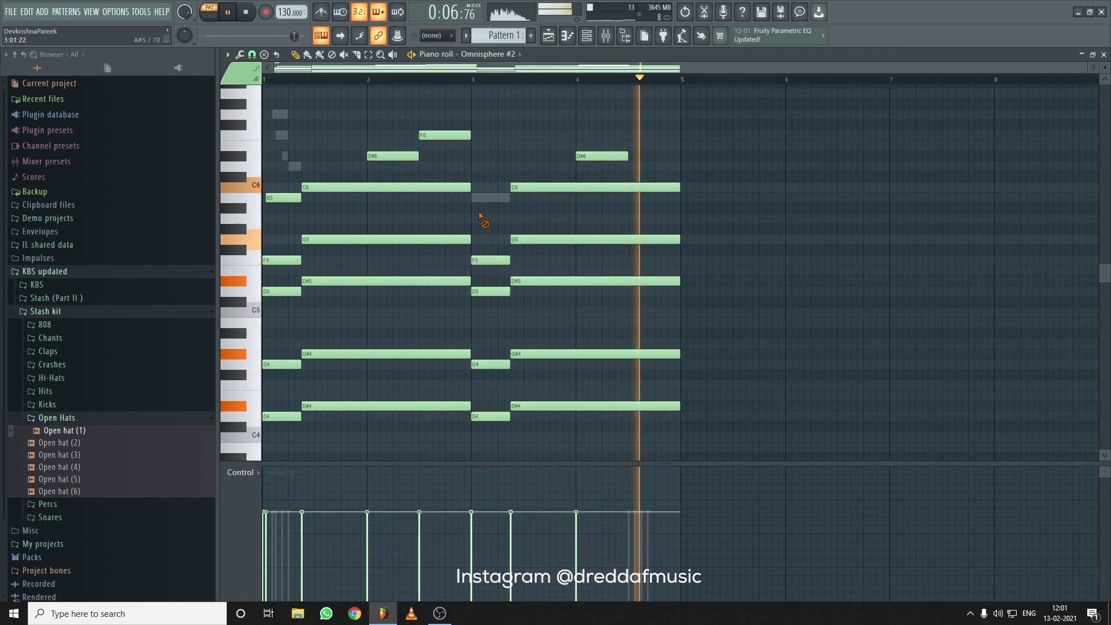
right_click(497, 260)
right_click(496, 291)
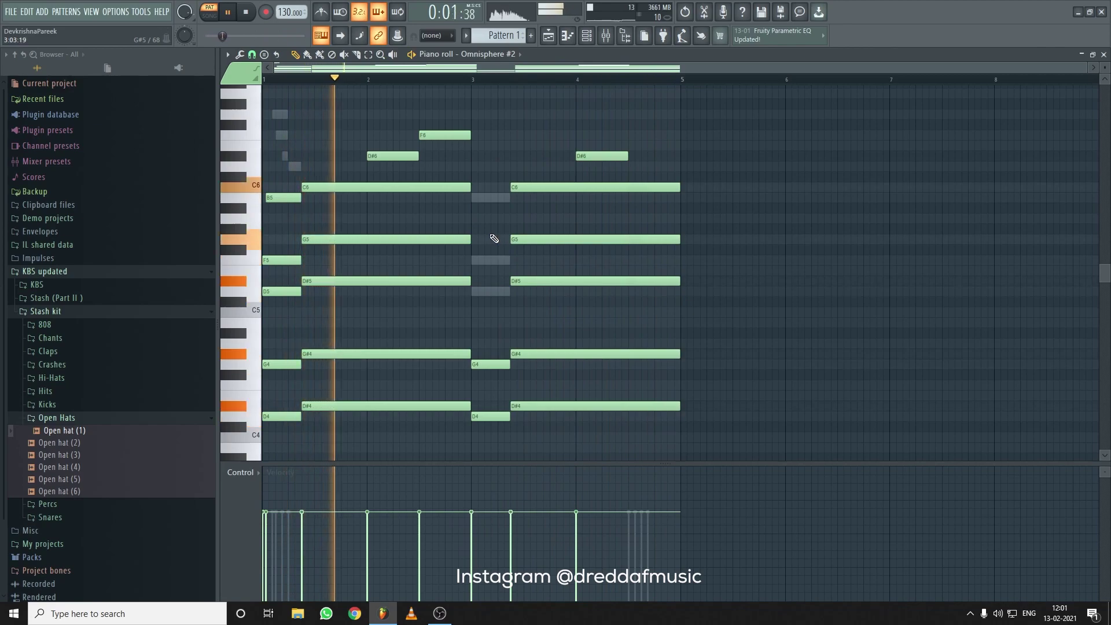
right_click(280, 197)
right_click(280, 260)
right_click(278, 291)
right_click(278, 364)
right_click(278, 415)
right_click(491, 350)
right_click(490, 402)
scroll(478, 340, up, 2)
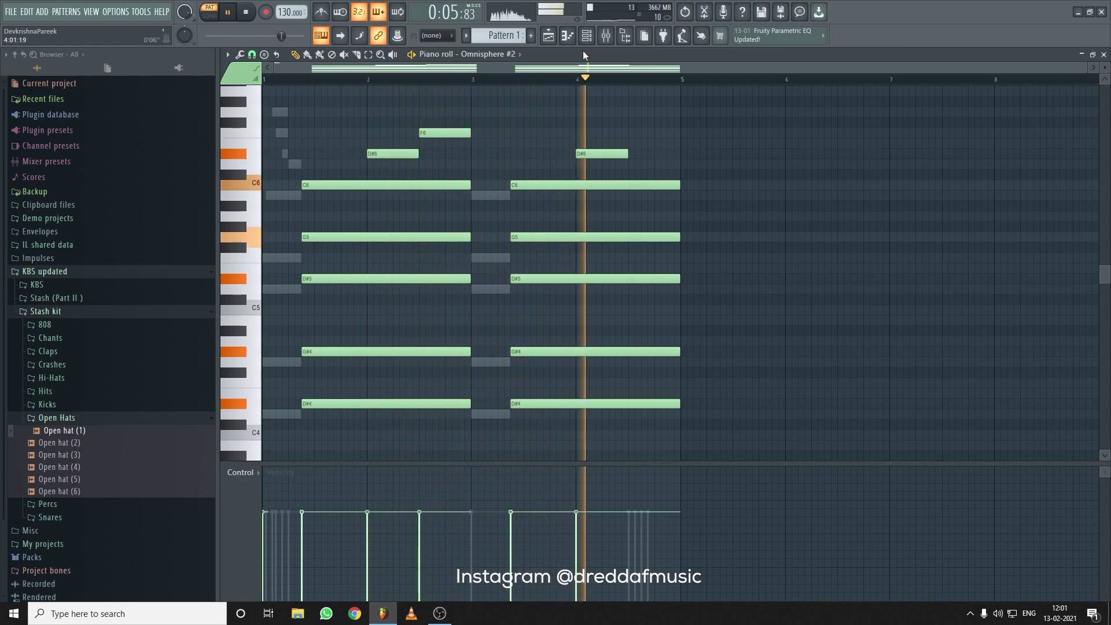
Open Omnisphere #2 and adjust the amp envelope release of layer B in the Endless Opera Pad patch
click(586, 36)
click(482, 161)
key(space)
drag(751, 202, 664, 64)
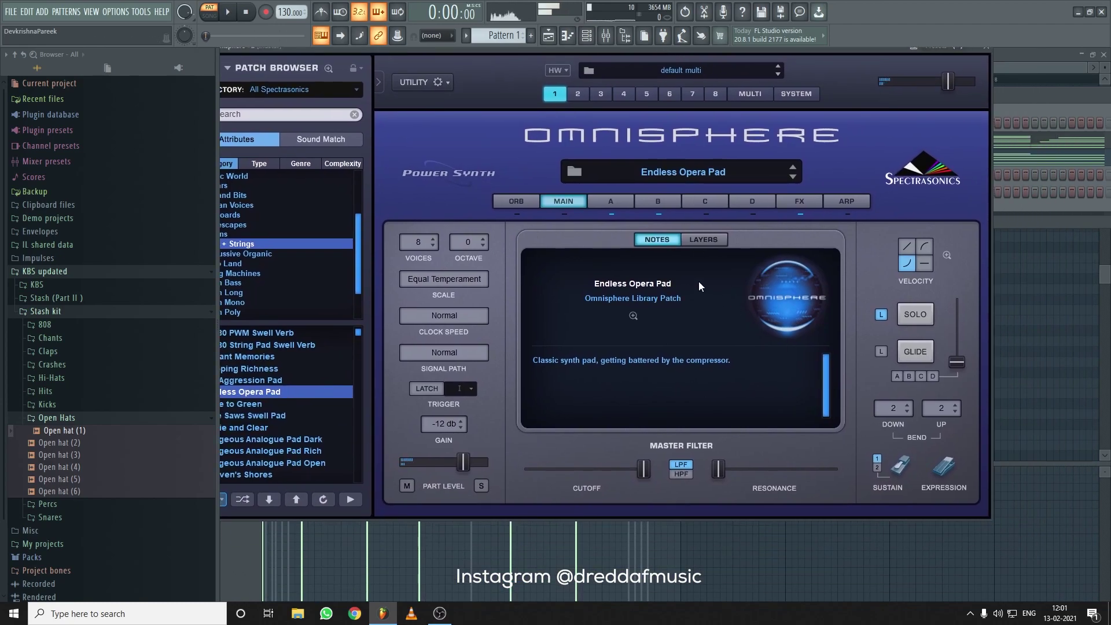
click(613, 198)
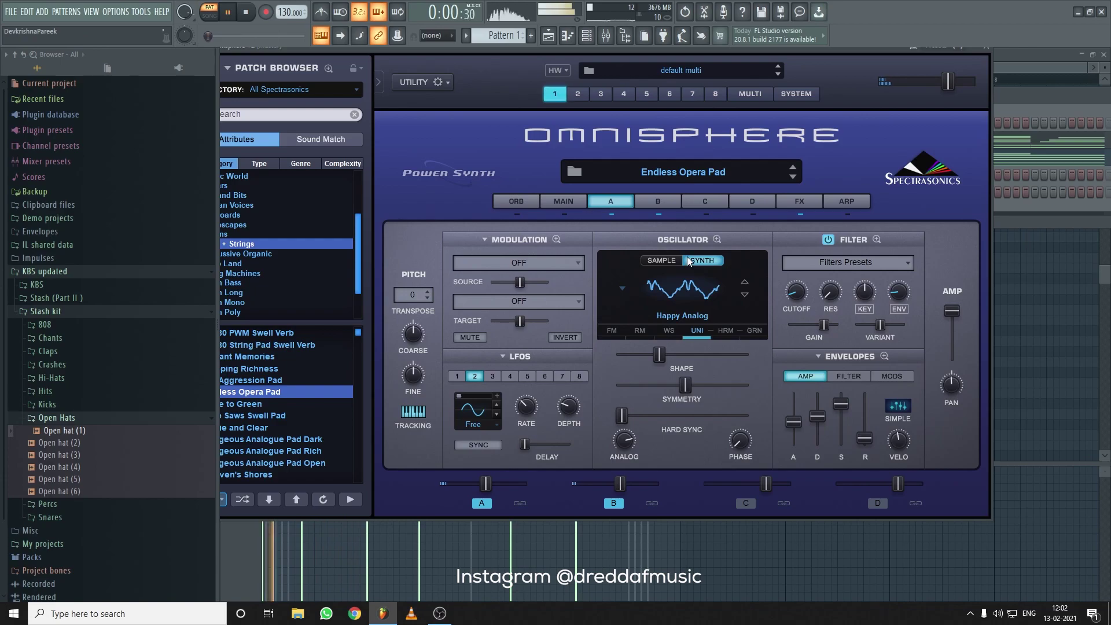
click(647, 203)
drag(868, 430, 869, 435)
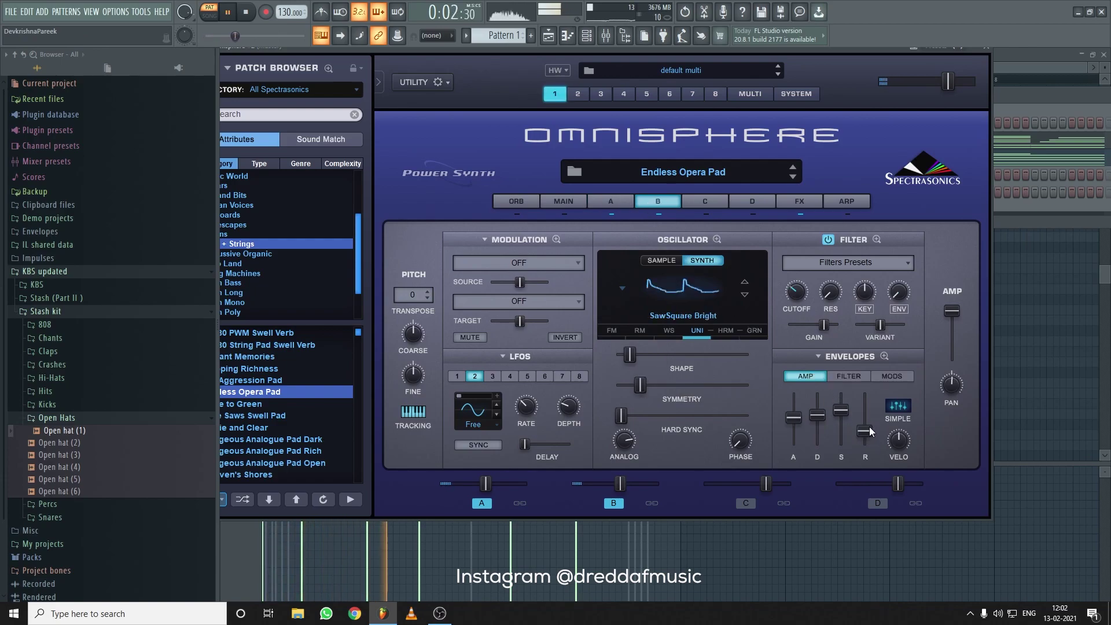
Open the Omnisphere #3 instrument and load the Analog Vibralead patch from the Synth Mono category
click(1039, 95)
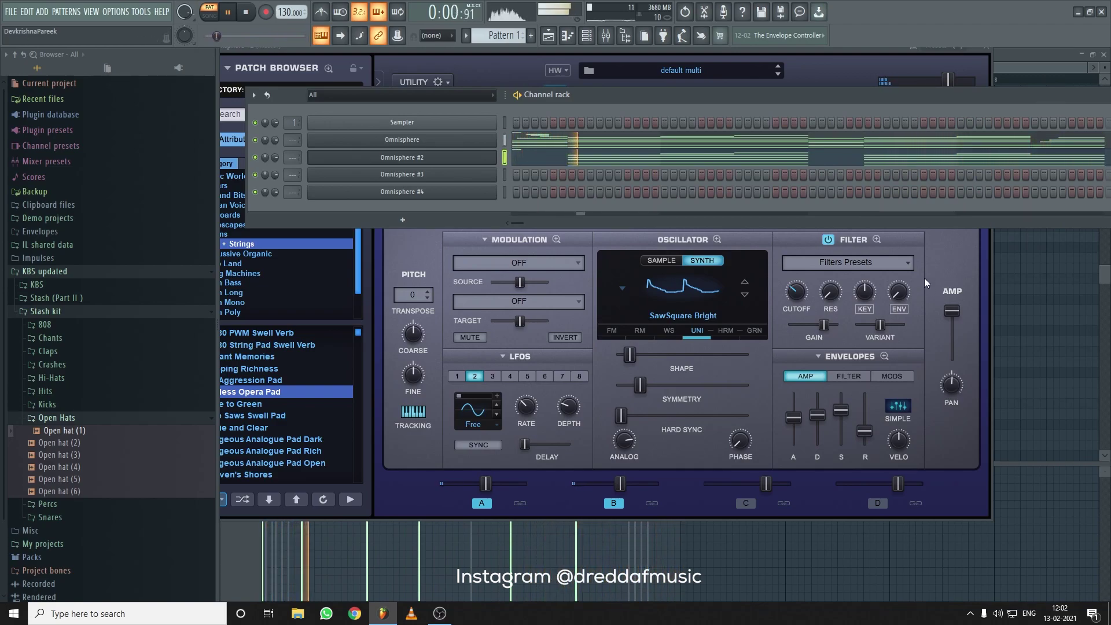
click(494, 176)
drag(488, 185, 498, 128)
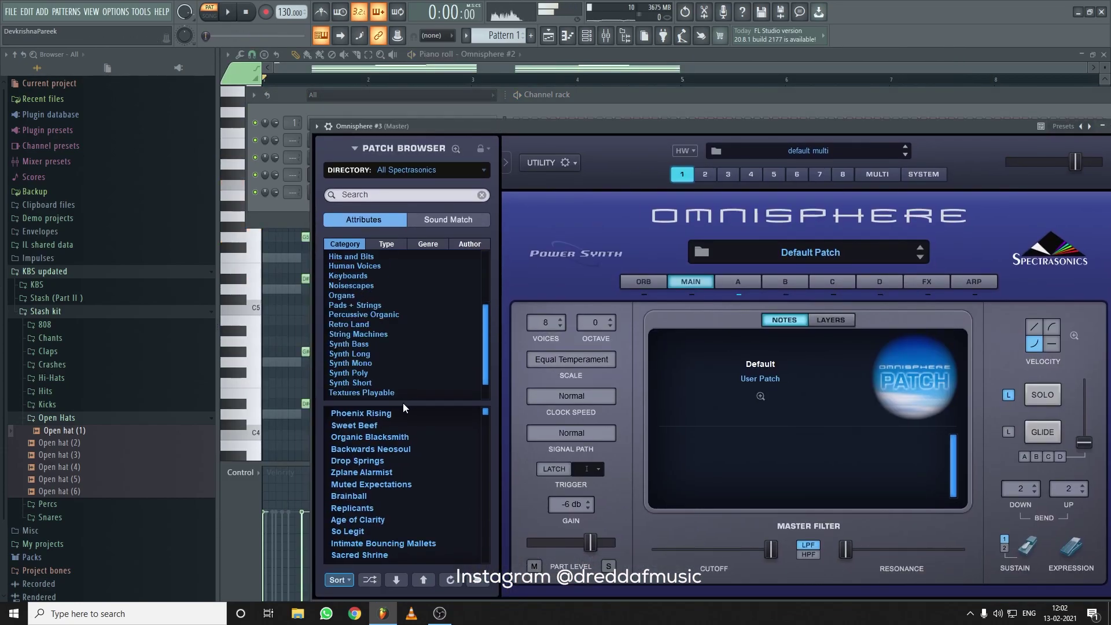
scroll(403, 397, down, 3)
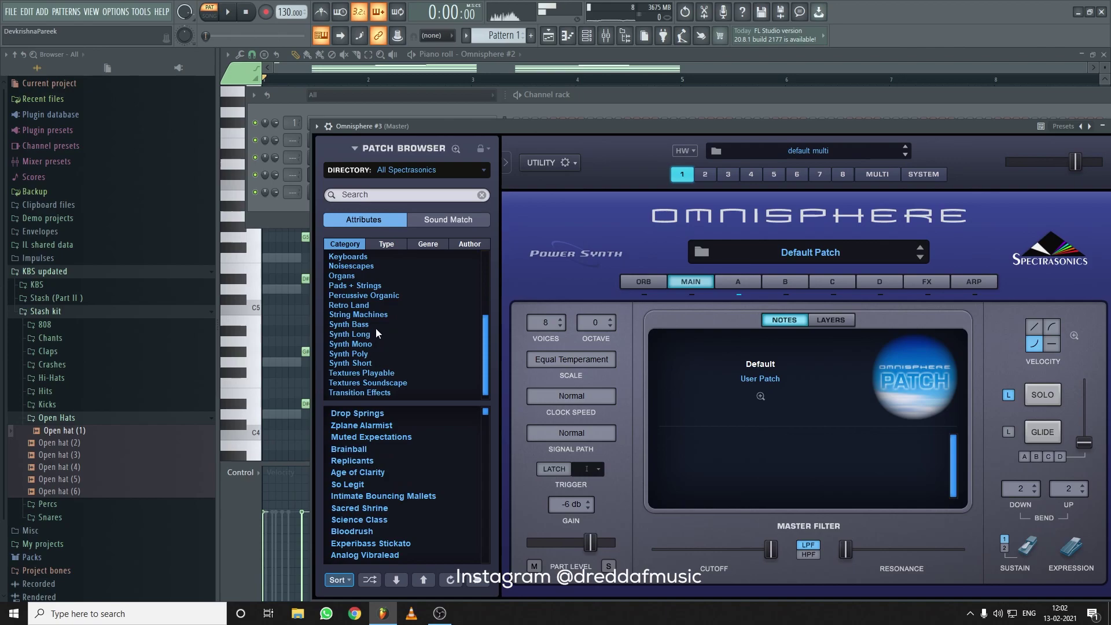
click(351, 344)
click(384, 437)
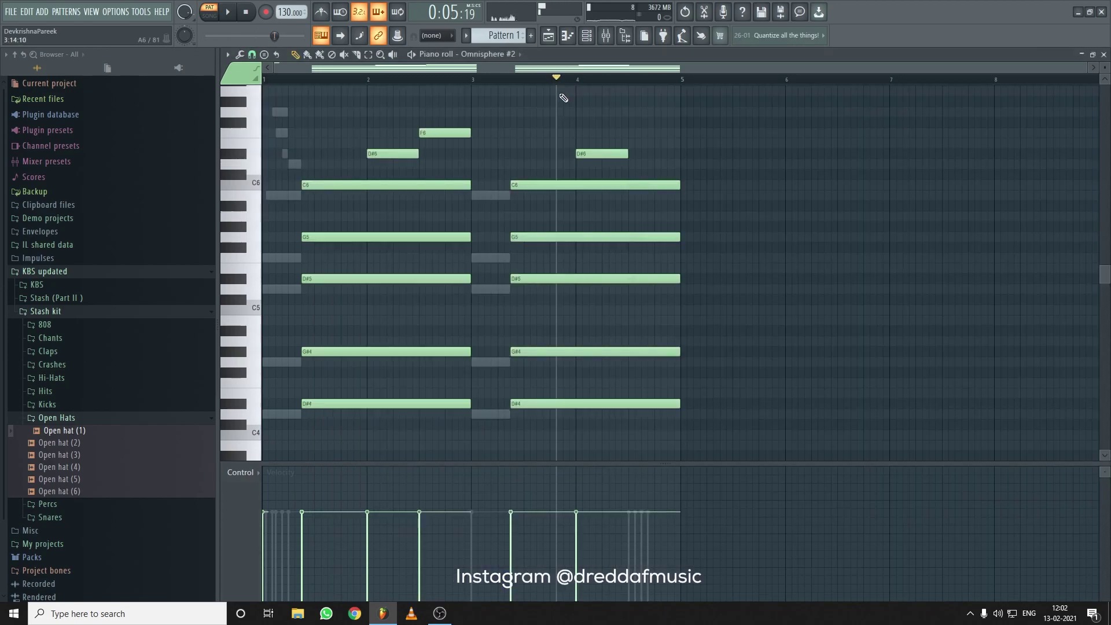
Open the Omnisphere #3 channel's piano roll from the channel rack
click(587, 41)
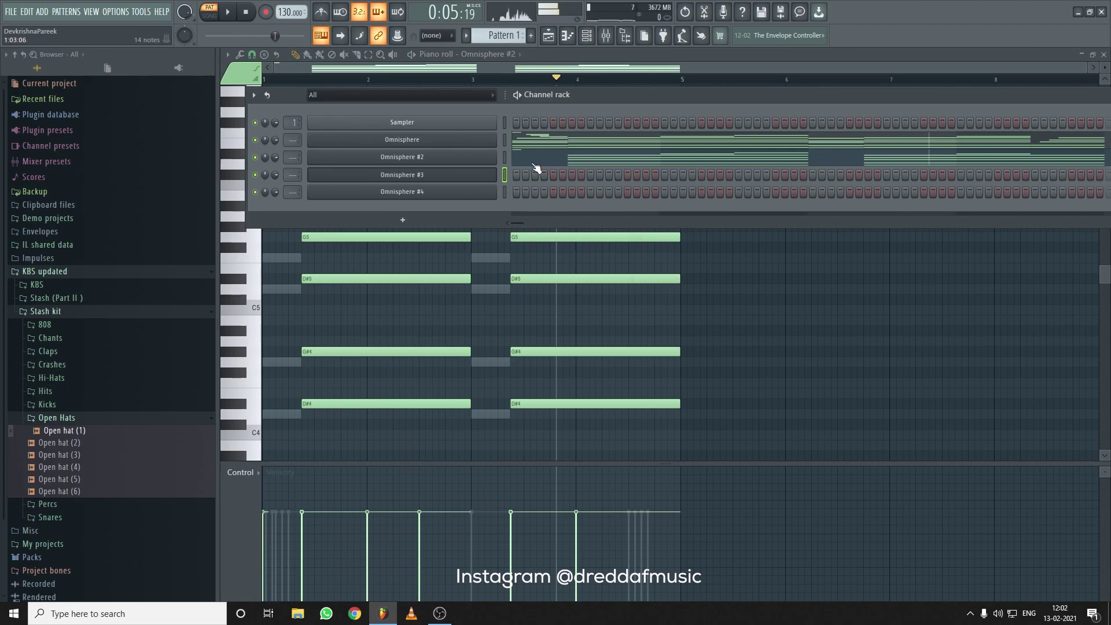
right_click(490, 174)
click(518, 175)
drag(269, 217, 246, 225)
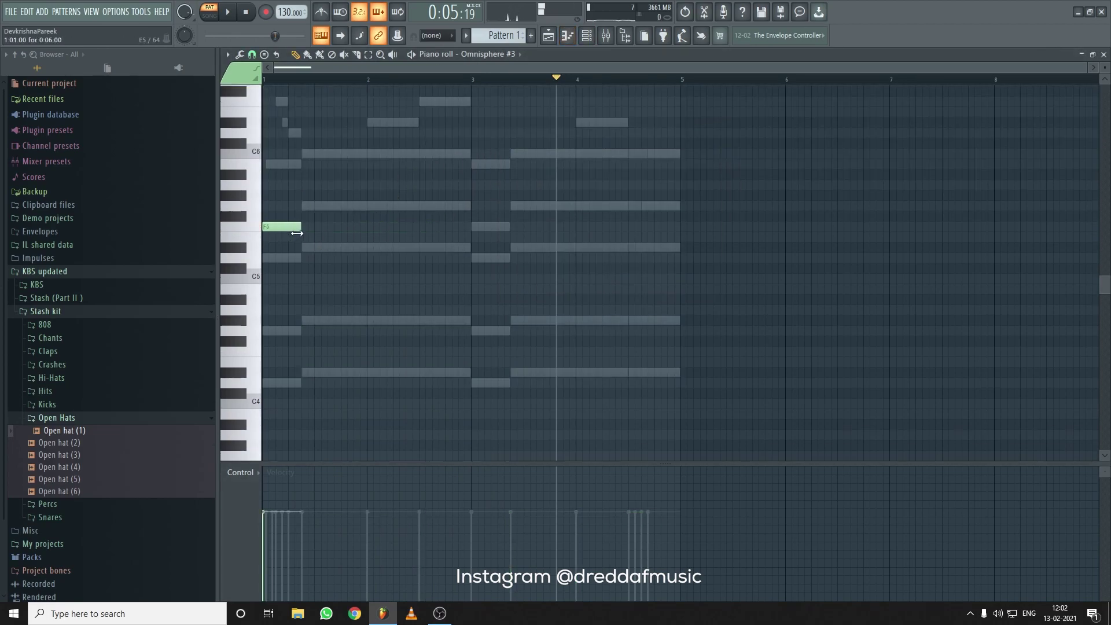
scroll(283, 103, up, 1)
scroll(293, 80, up, 3)
drag(298, 68, 283, 68)
scroll(284, 160, up, 2)
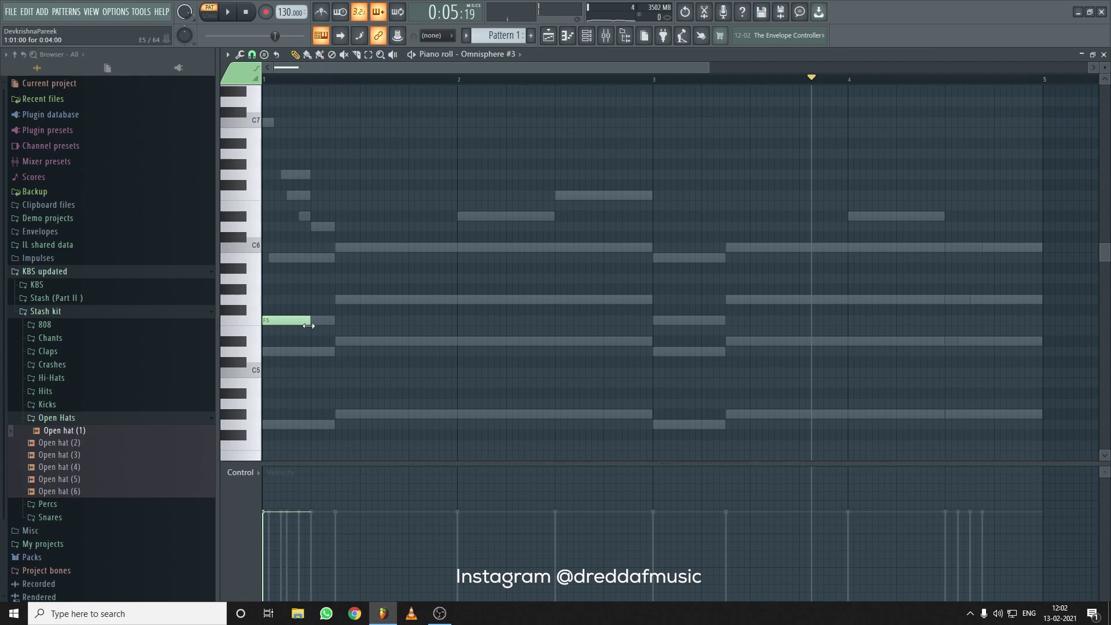
Set the project tempo to 140 BPM and restart the pattern playback
click(244, 12)
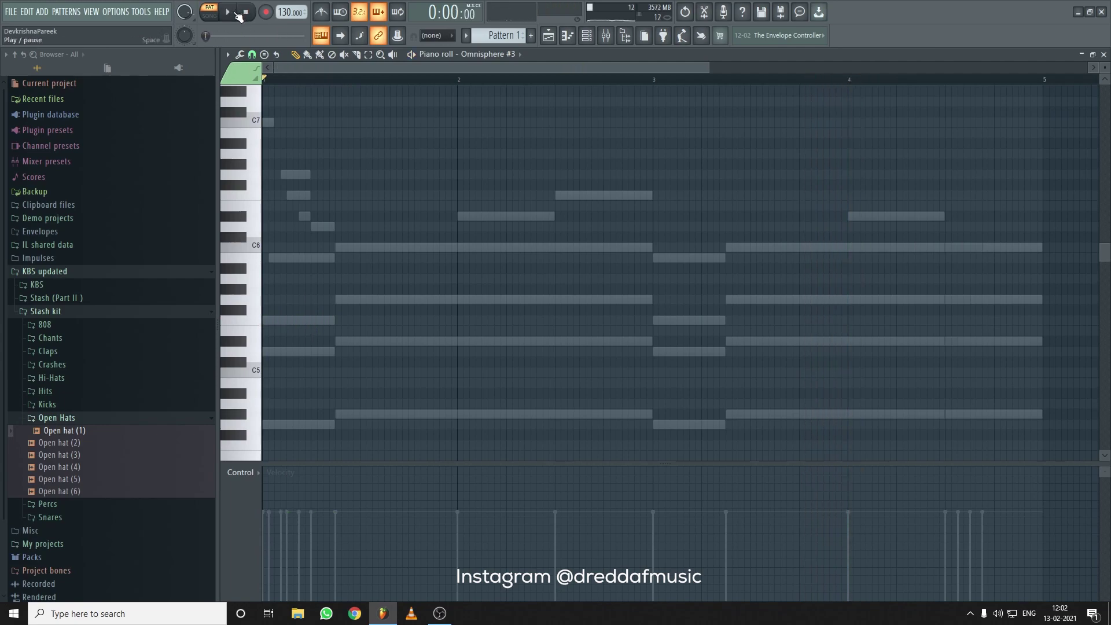
click(234, 12)
scroll(279, 12, up, 10)
click(248, 13)
click(227, 12)
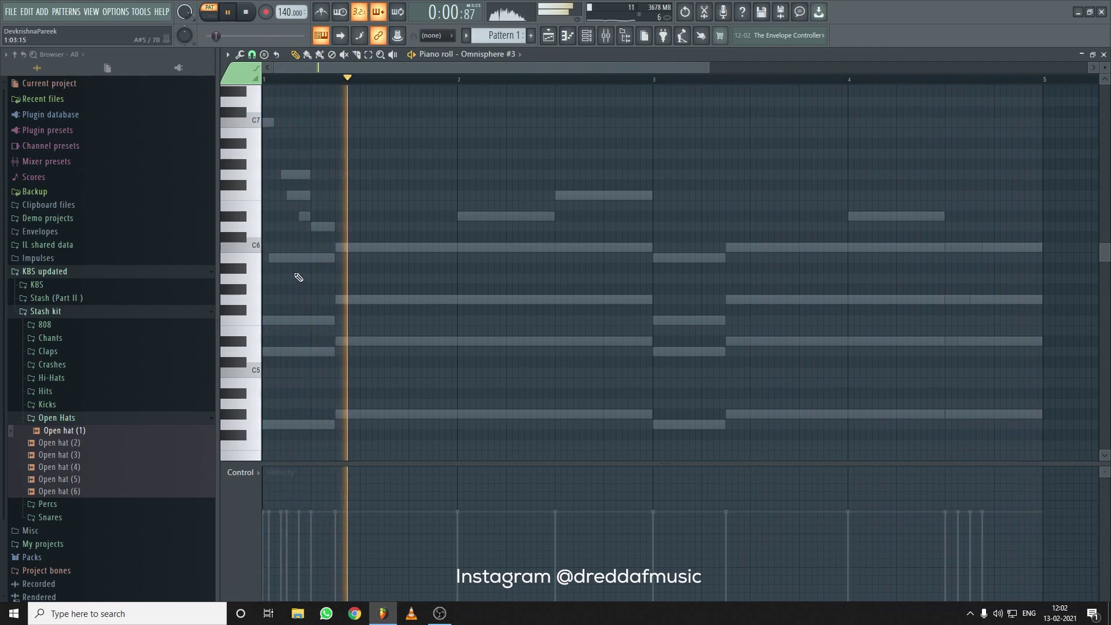
Draw an F5 note at the start of bar 1 over the first short chord, followed by an equally long G5 note
click(285, 320)
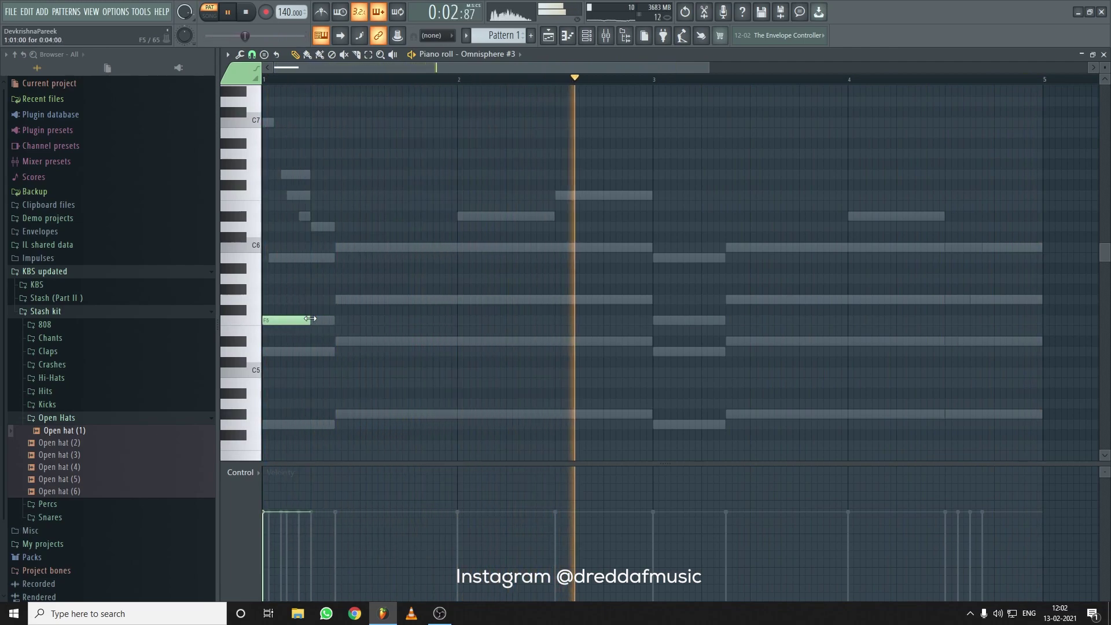
drag(310, 319, 336, 329)
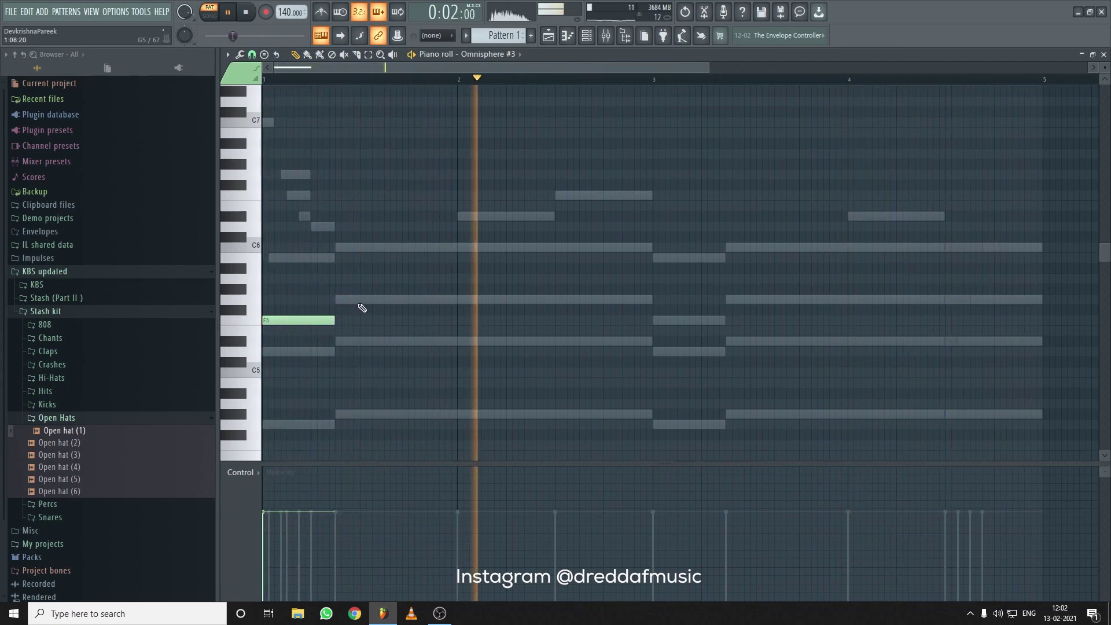
click(340, 300)
mouse_move(402, 300)
mouse_down()
mouse_move(385, 305)
mouse_move(409, 301)
mouse_up()
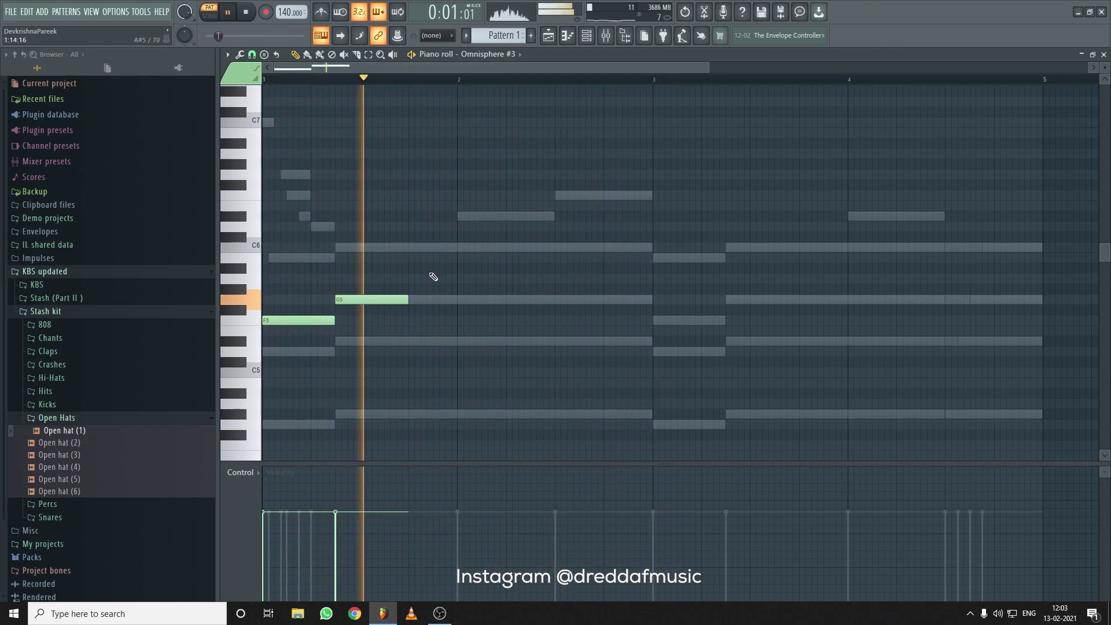
Add five shorter G5 notes directly after the long G5, continuing into bar 2
click(412, 341)
drag(472, 339, 431, 301)
click(438, 300)
click(462, 301)
drag(477, 302, 468, 302)
click(473, 301)
click(488, 301)
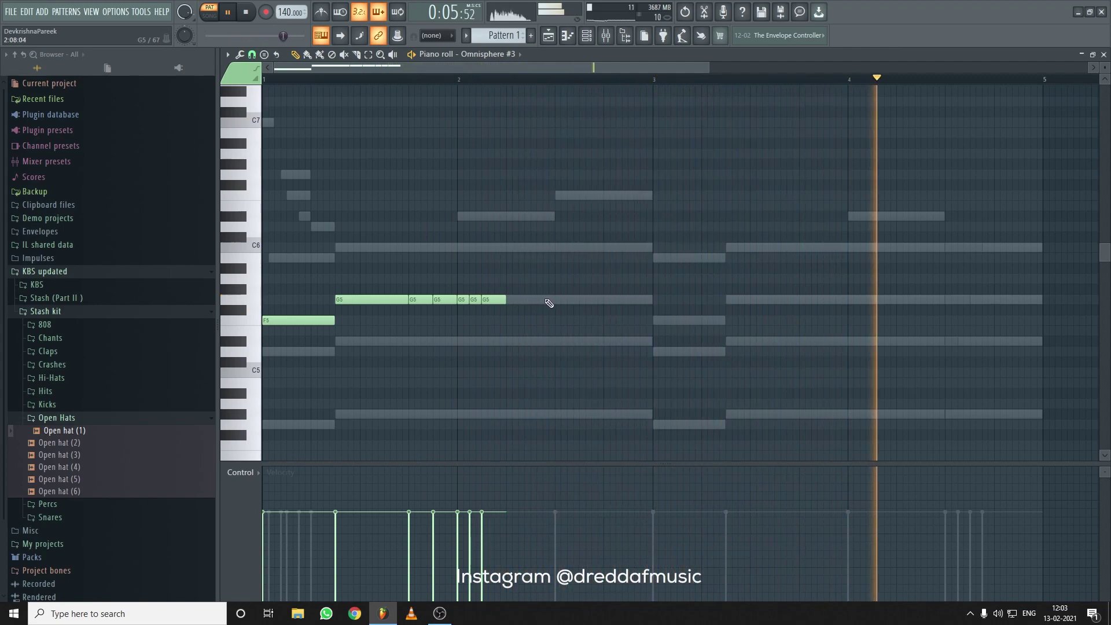
click(517, 341)
click(535, 300)
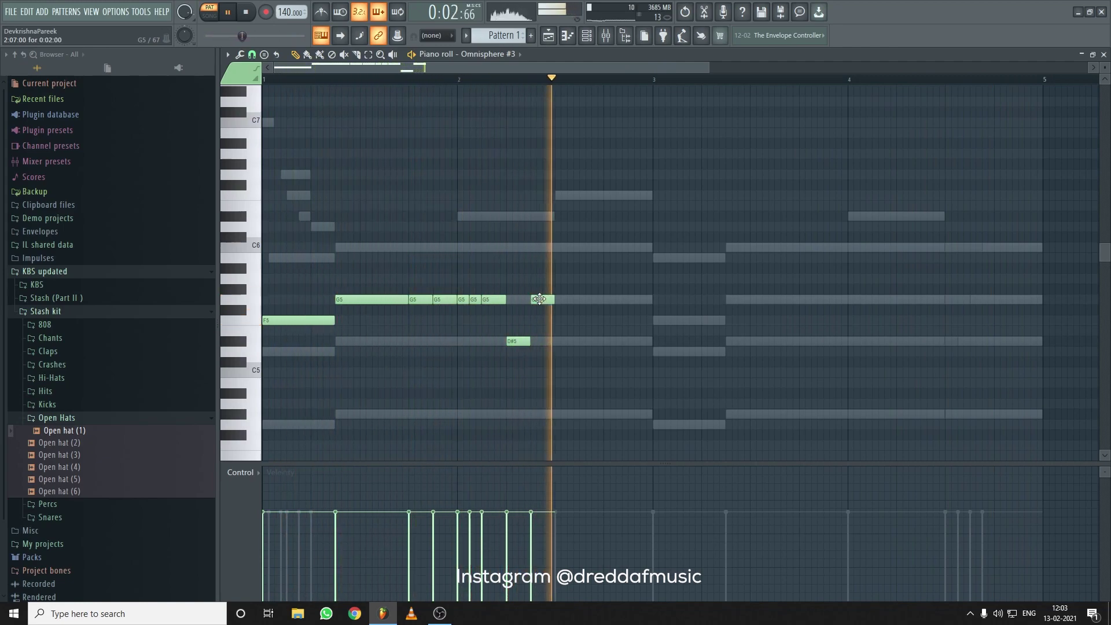
right_click(539, 299)
right_click(517, 340)
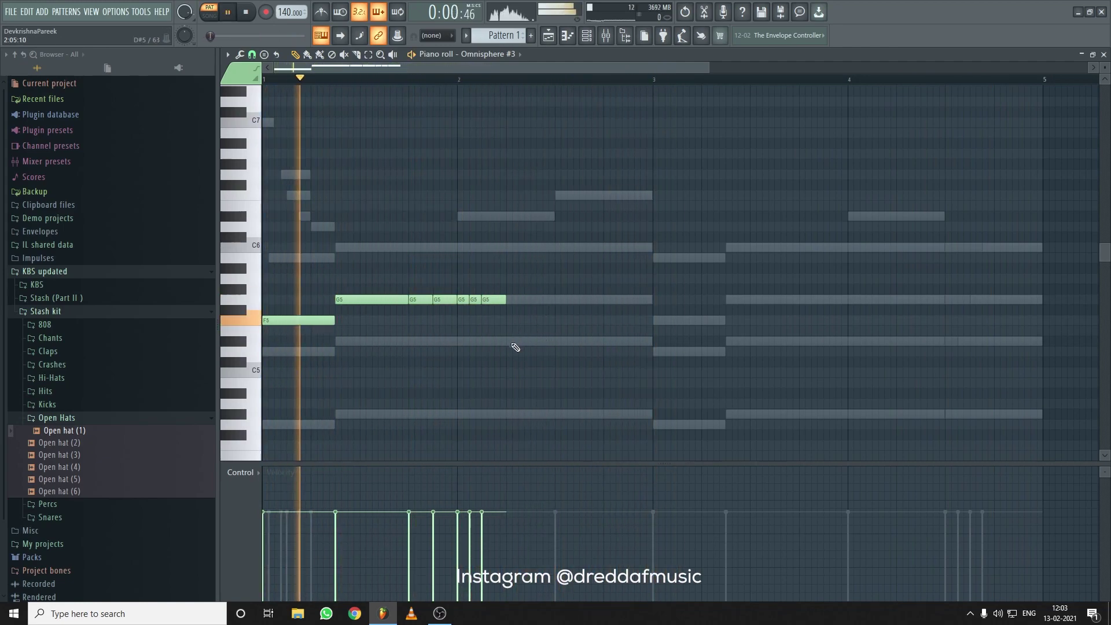
Add a D#5 note held to the end of bar 2, and duplicate the two-bar lead phrase into bars 3 and 4
click(517, 341)
drag(530, 340, 652, 341)
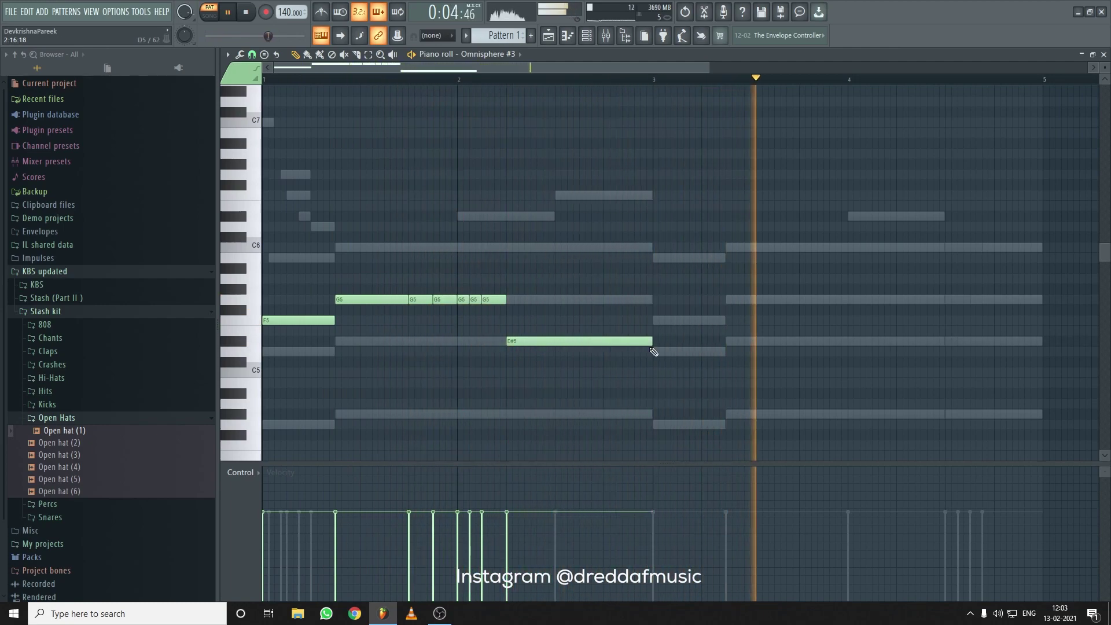
key(ctrl+b)
key(space)
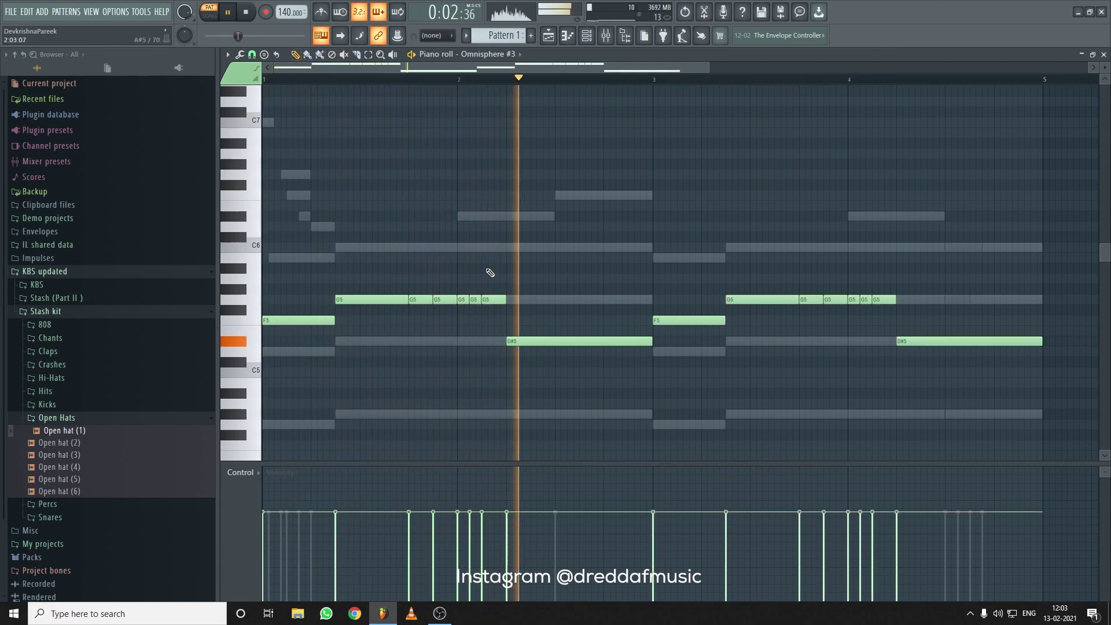
Raise the last G5 of bar 1 to A5 and the first two notes of bar 2 to C6 and D#6, then play the melody
key(space)
drag(442, 296, 443, 273)
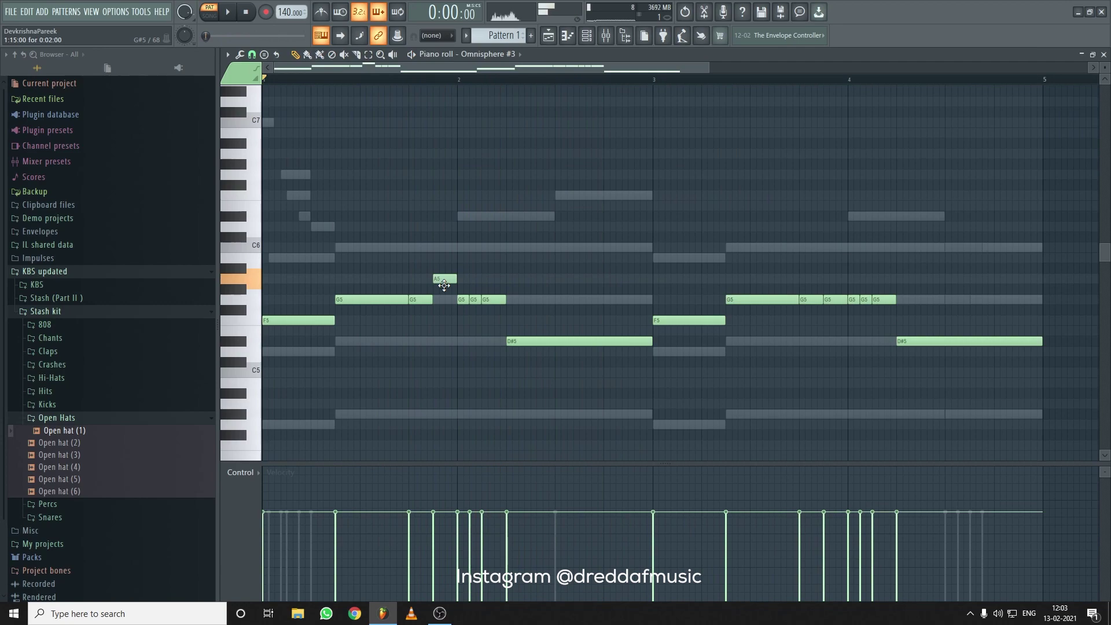
drag(466, 299, 465, 248)
drag(473, 299, 472, 217)
key(space)
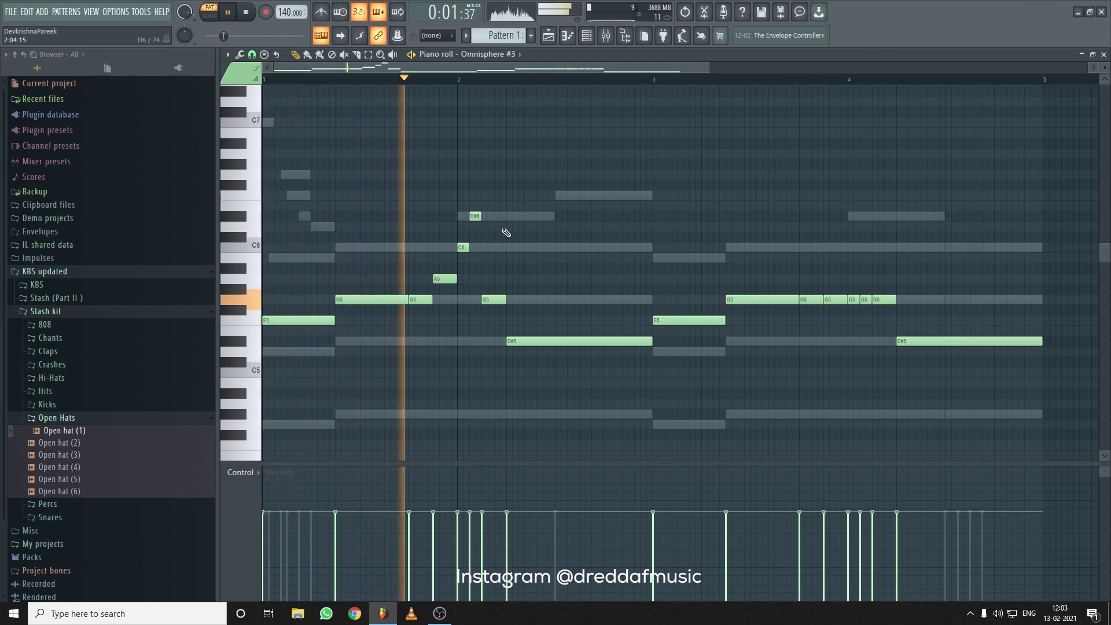
Move the A5 note up to C6 and the short G5 before it down to D#5, playing the melody after each change
drag(450, 279, 449, 243)
key(space)
key(space)
drag(422, 299, 420, 342)
key(space)
key(space)
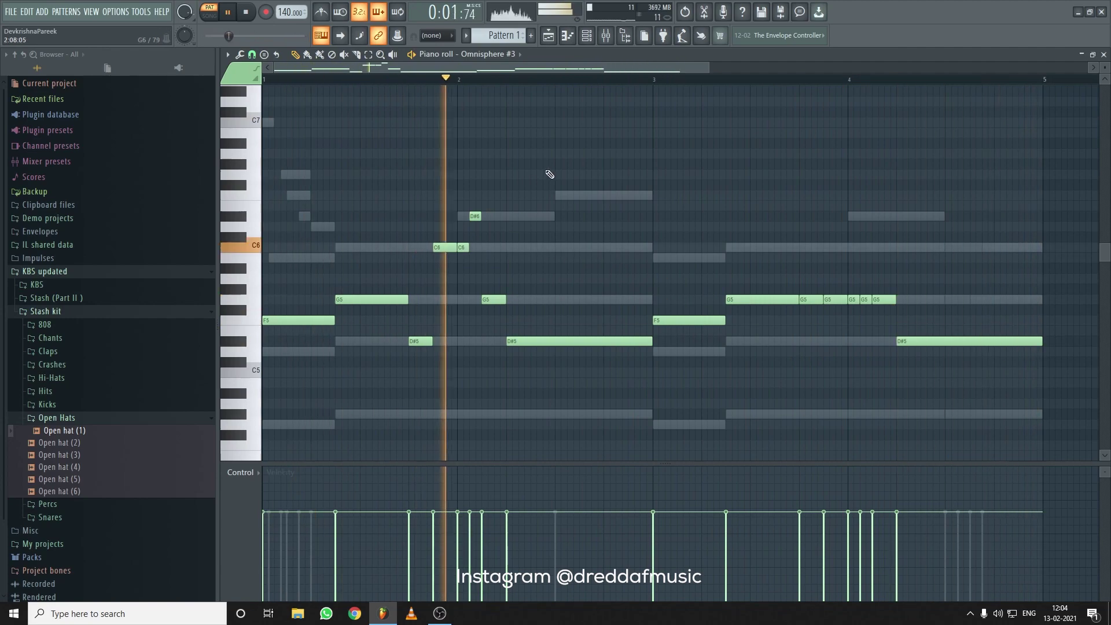
Transpose all Omnisphere #3 notes up one octave and play the melody
key(ctrl+a)
key(ctrl+Up)
key(space)
key(space)
Check the Omnisphere #3 patch settings during playback and return to its piano roll
click(586, 36)
click(490, 179)
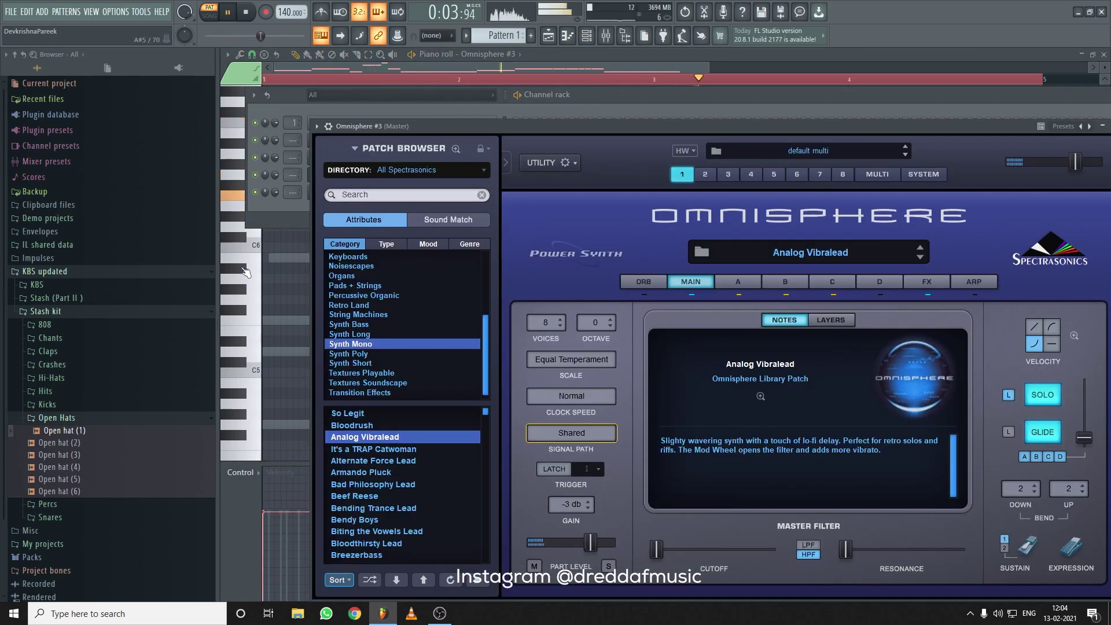
click(245, 259)
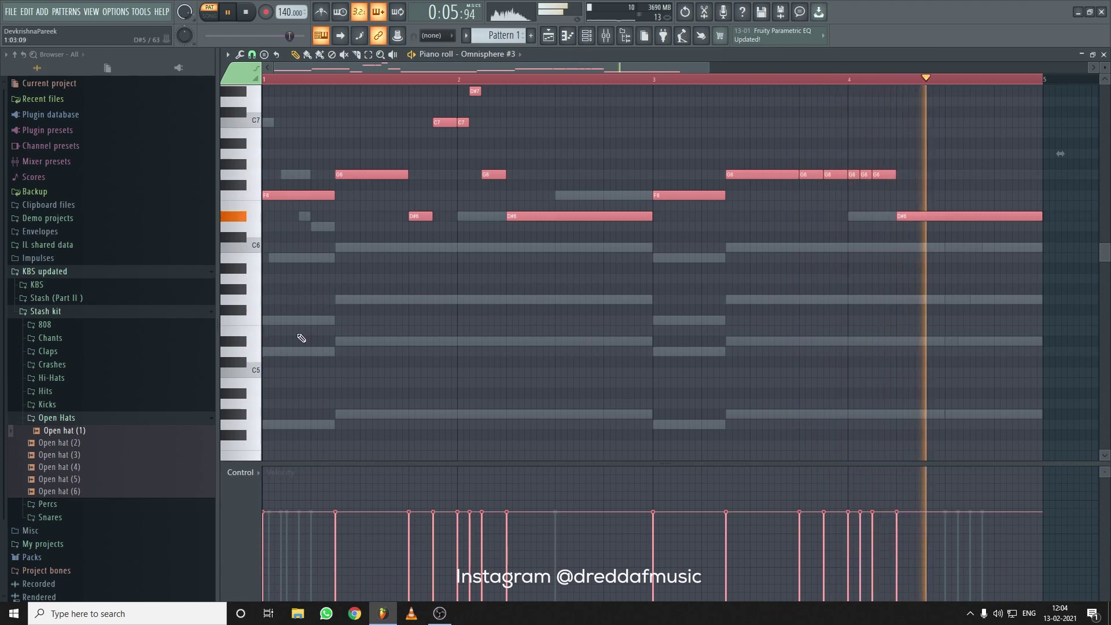
Add an F5 note under the opening F6 and a G5 note from there to bar 3, playing the melody
key(space)
drag(285, 320, 342, 335)
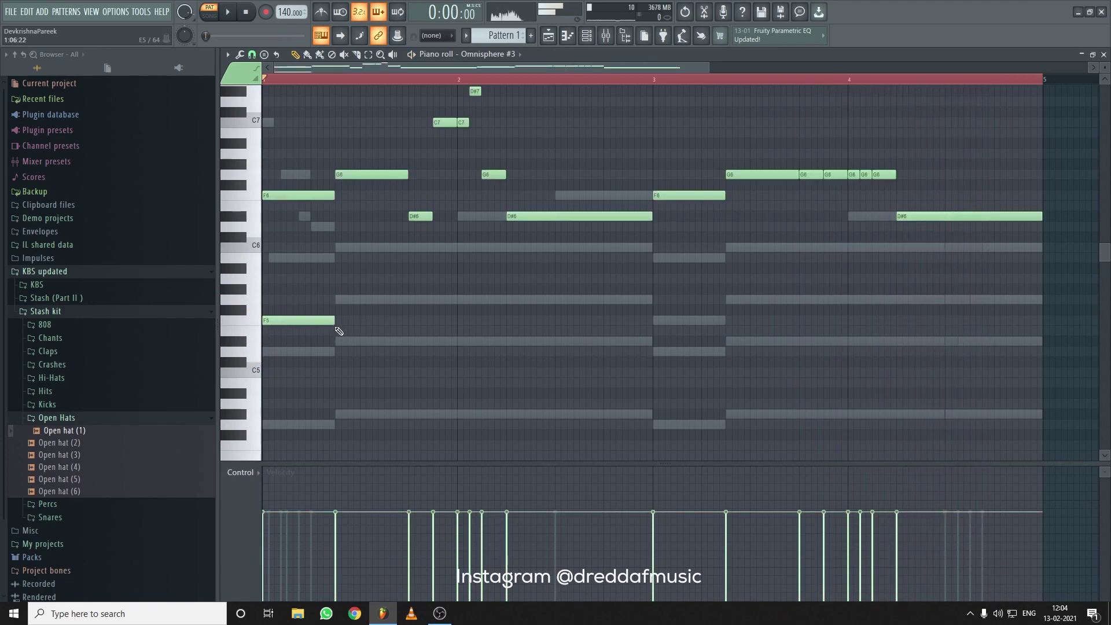
click(341, 299)
key(space)
drag(409, 300, 654, 309)
Add an F5 note under the F6 in bar 3 and a G5 note from there to the end of bar 4
click(657, 320)
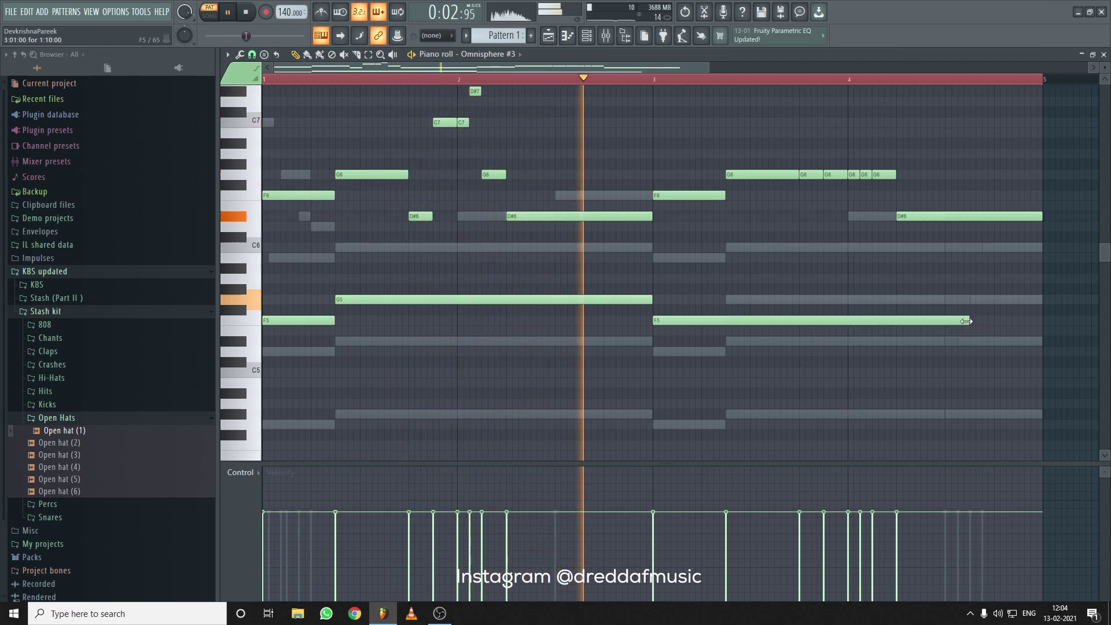
drag(966, 321, 717, 319)
click(734, 299)
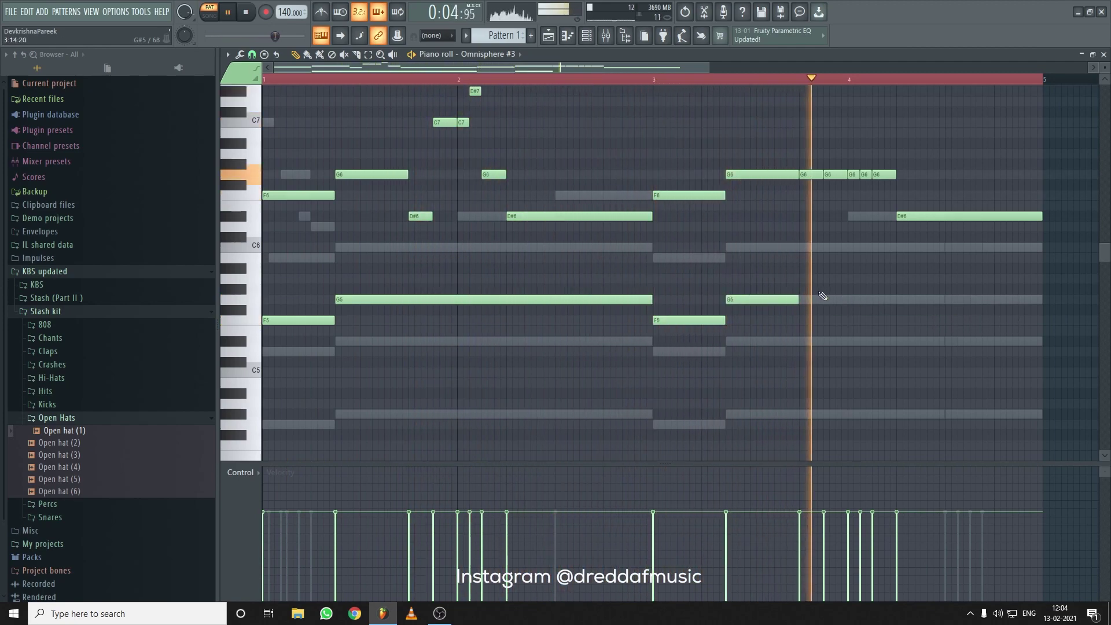
drag(799, 300, 1039, 312)
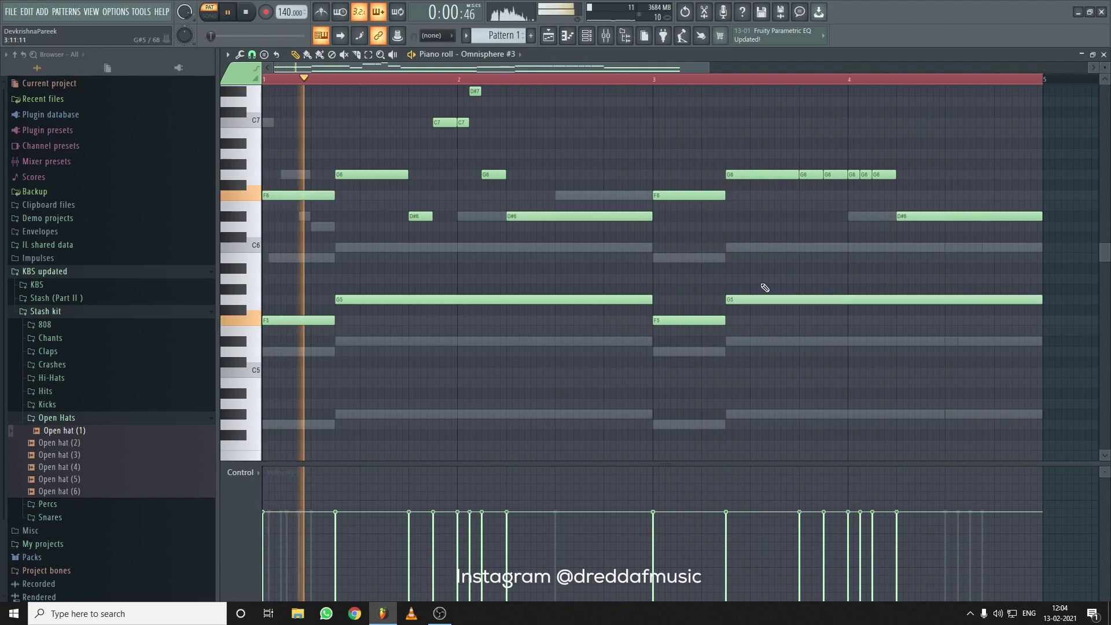
scroll(787, 291, up, 3)
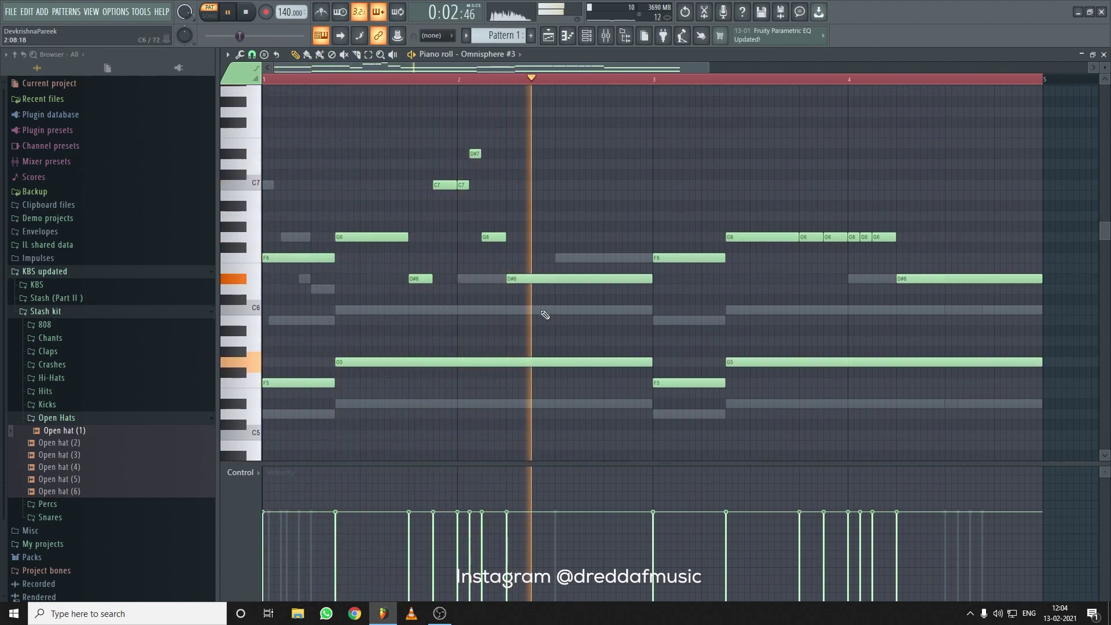
Delete the short D#6 note in bar 1 and lower the two short G6 notes ending bar 3 to C6 and D#6
right_click(422, 279)
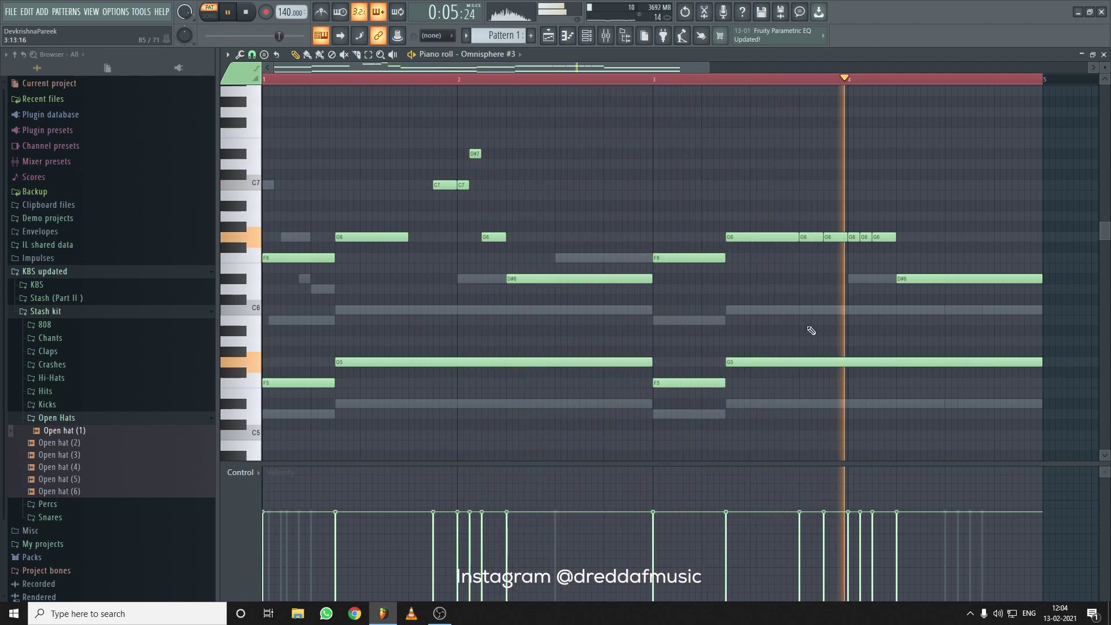
key(space)
drag(812, 238, 814, 311)
click(835, 237)
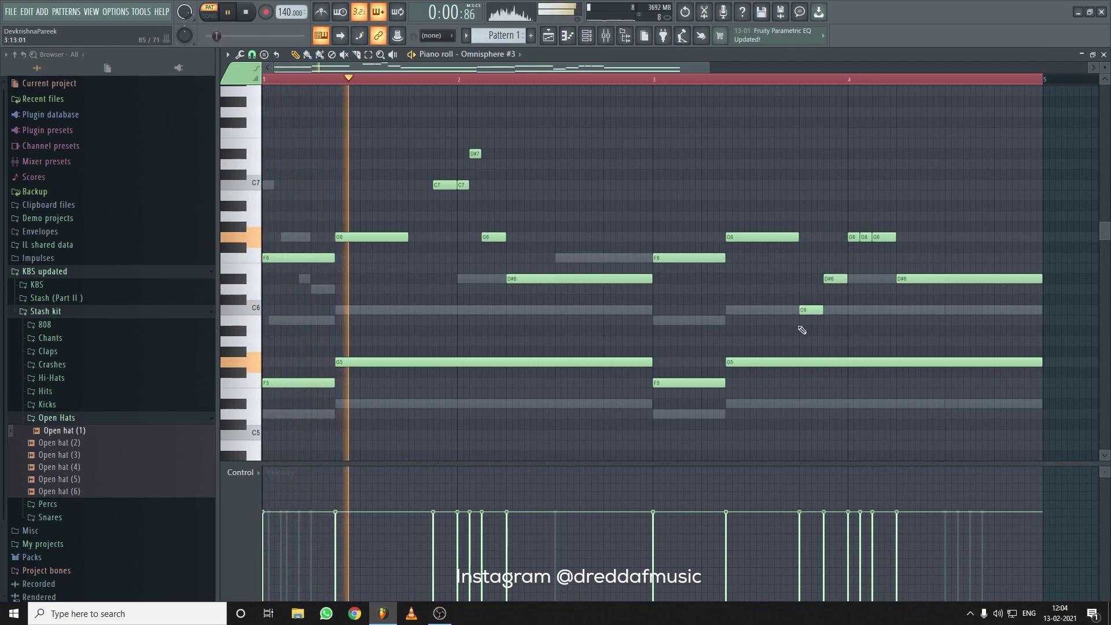
Shorten the low G5 notes so the first ends at bar 2 and the second at the short C6 in bar 3
drag(1041, 361, 798, 361)
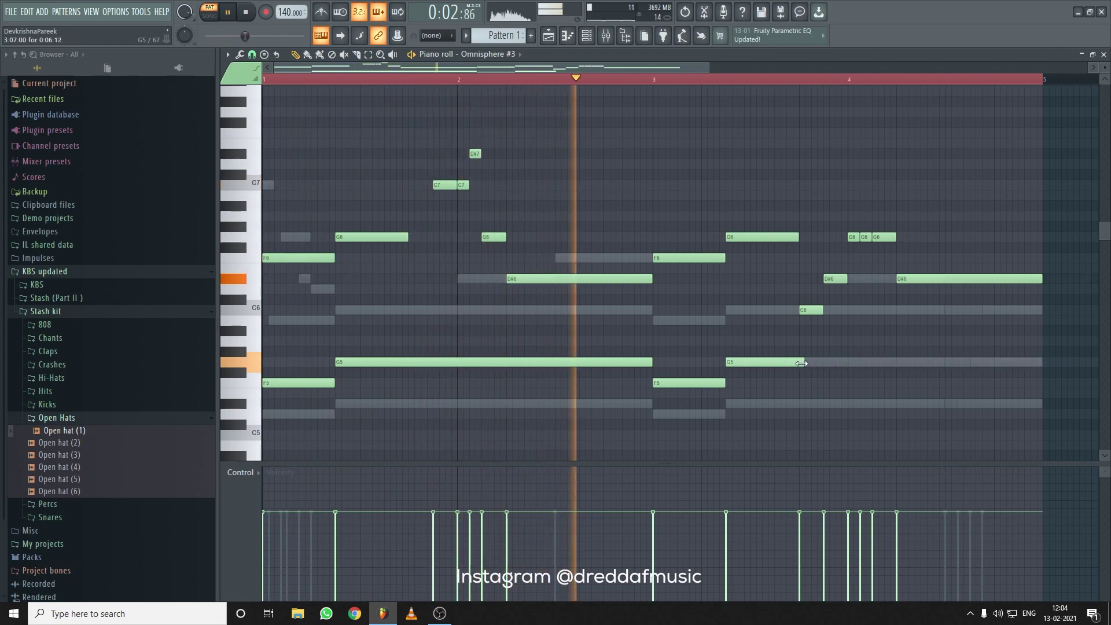
drag(648, 360, 457, 362)
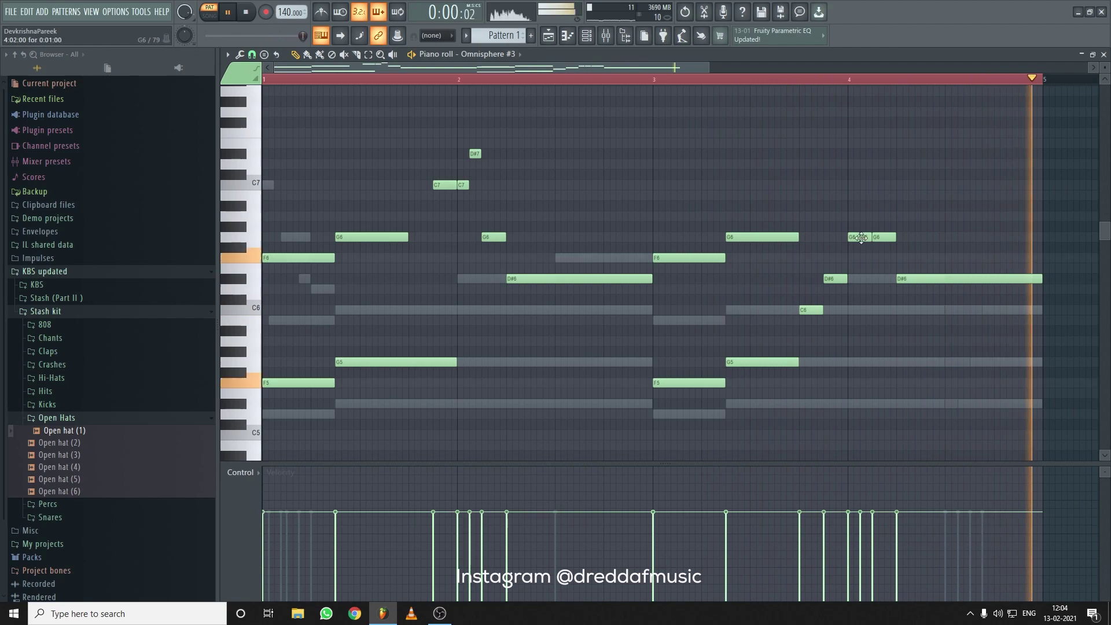
Lower the three short G6 notes in bar 4 to C6, D#6 and C6, and the closing D#6 to G5
drag(854, 236, 853, 257)
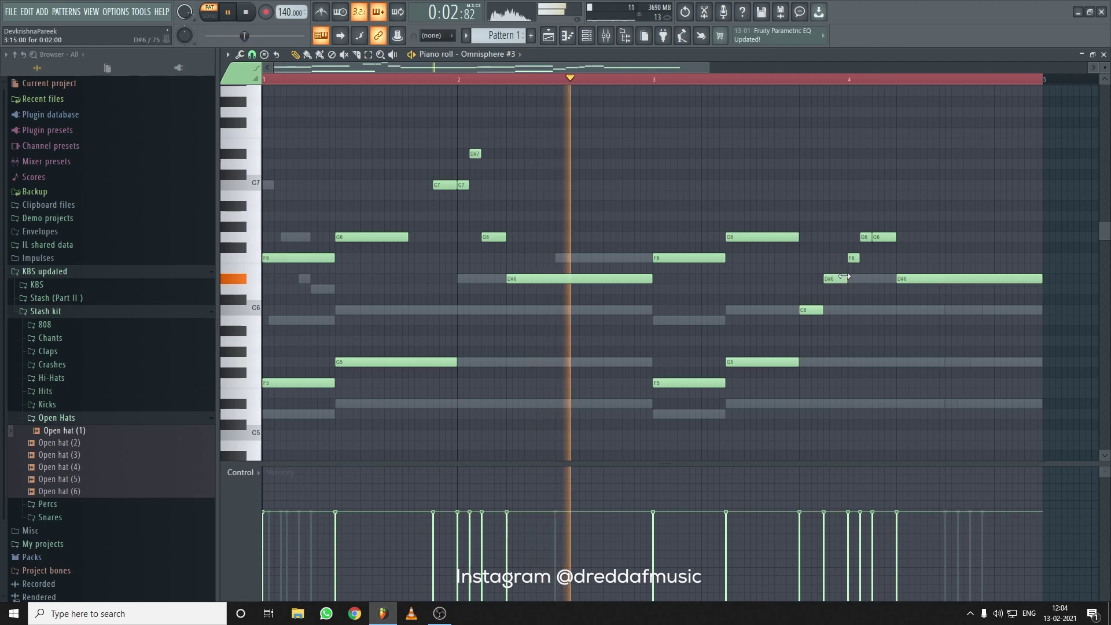
drag(852, 258, 853, 363)
drag(864, 240, 866, 279)
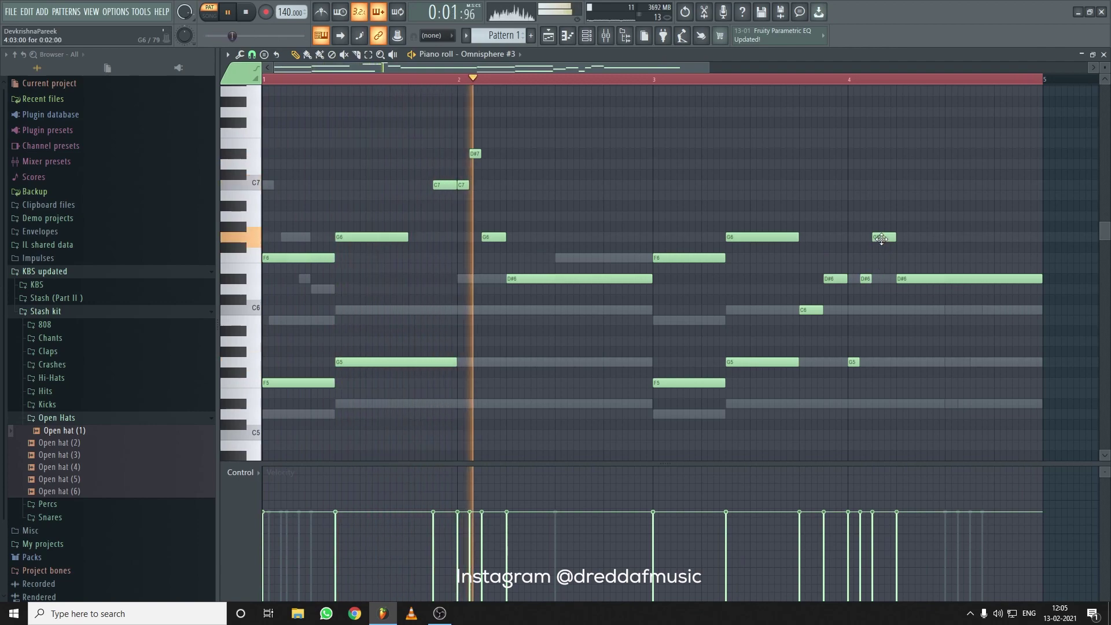
drag(885, 238, 913, 363)
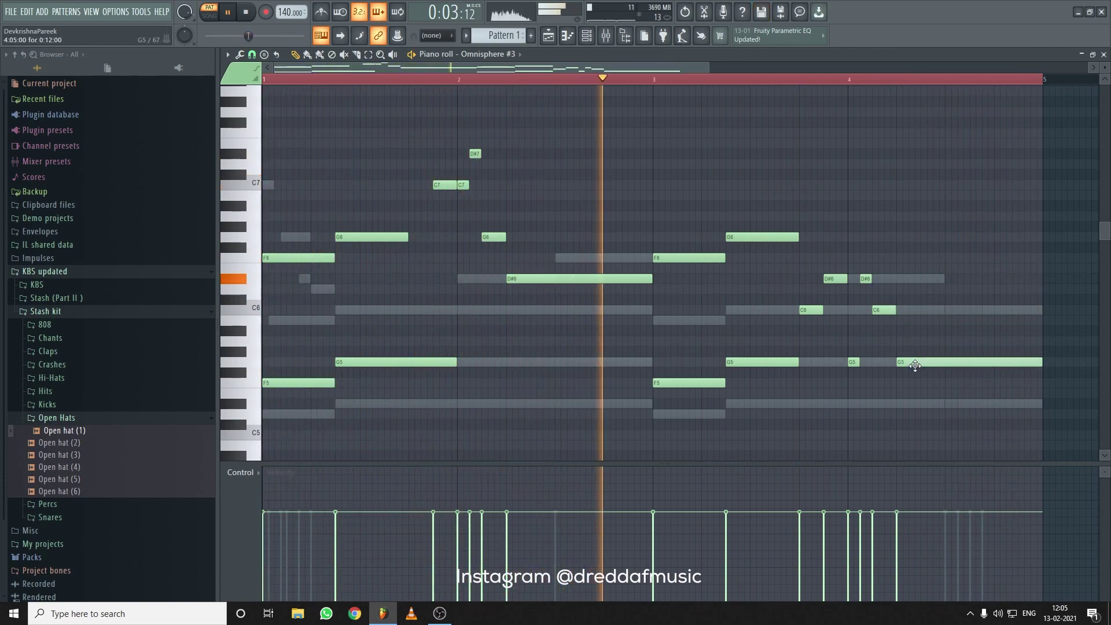
click(853, 310)
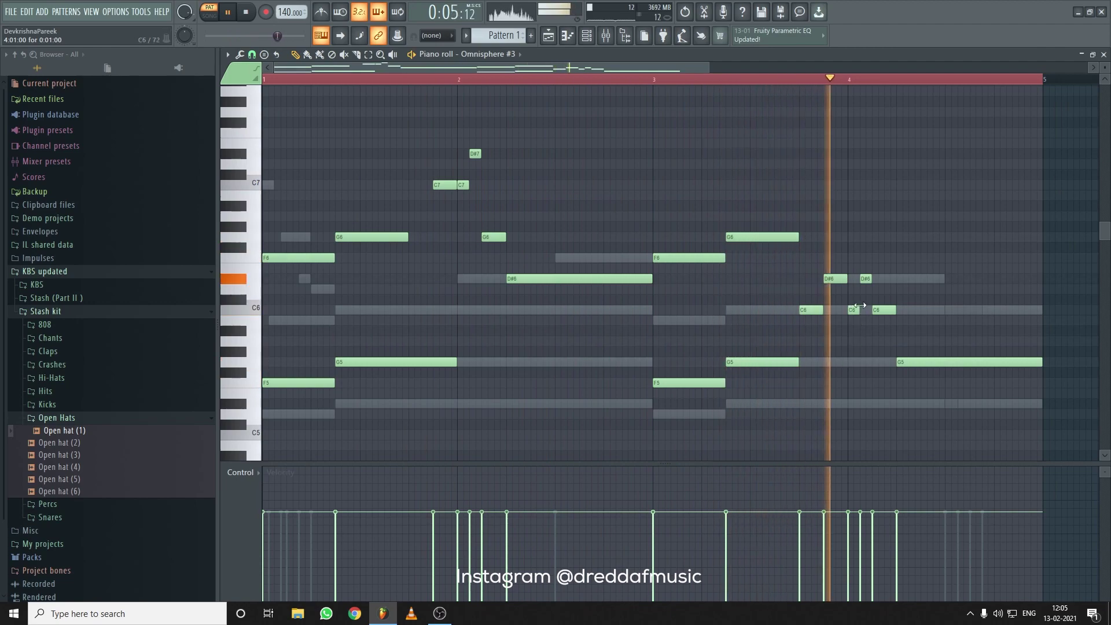
Delete the short D#6 note and the C6 note after it in bar 4
scroll(911, 286, down, 2)
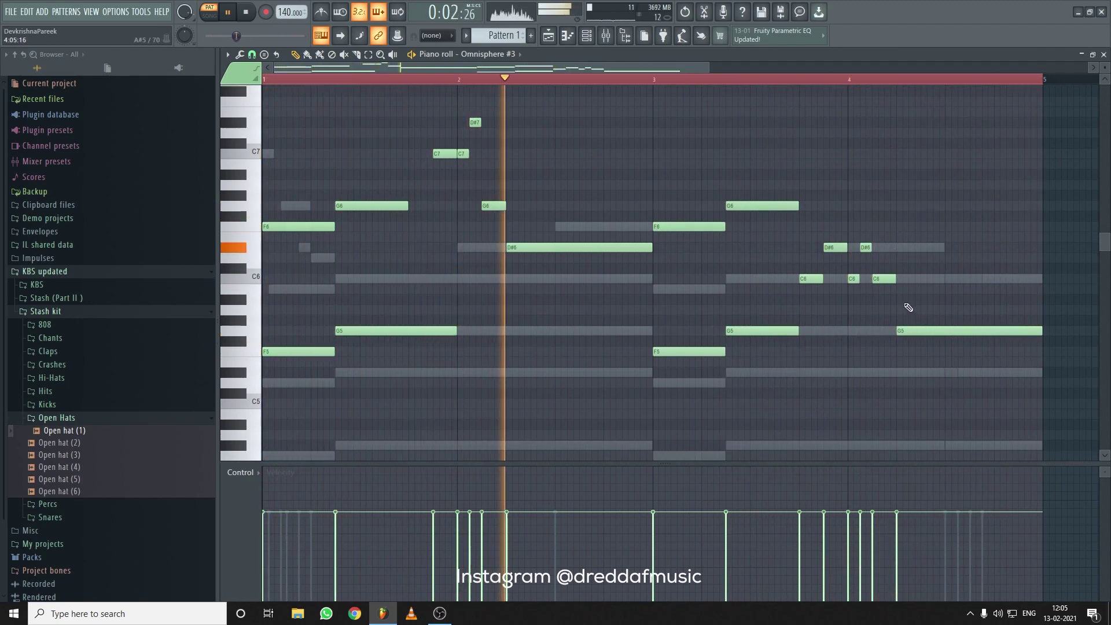
scroll(908, 313, up, 4)
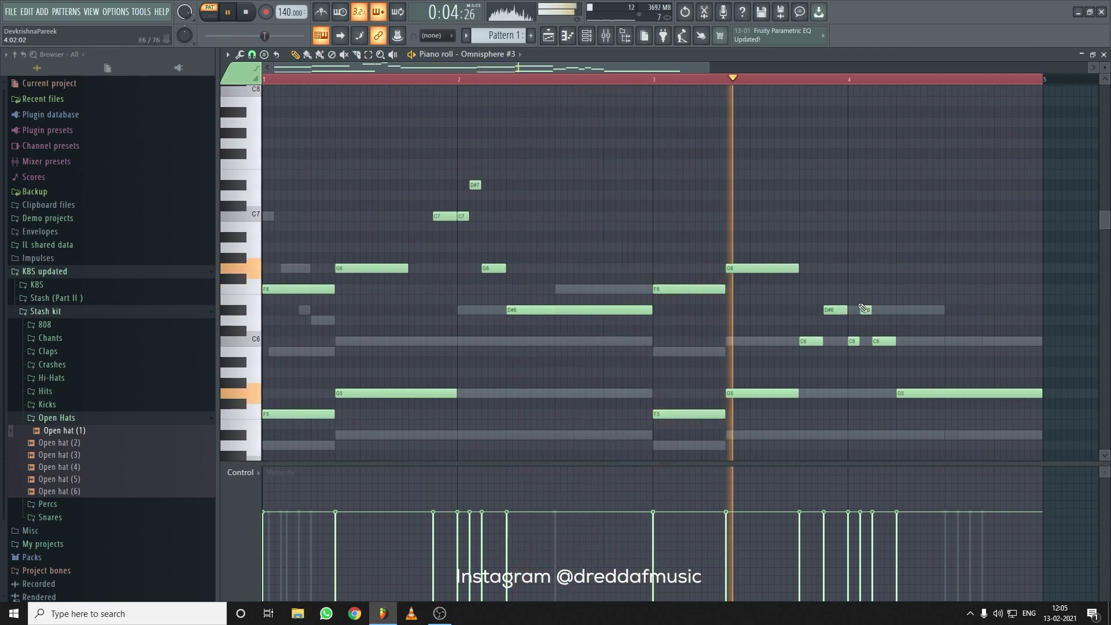
scroll(793, 283, down, 2)
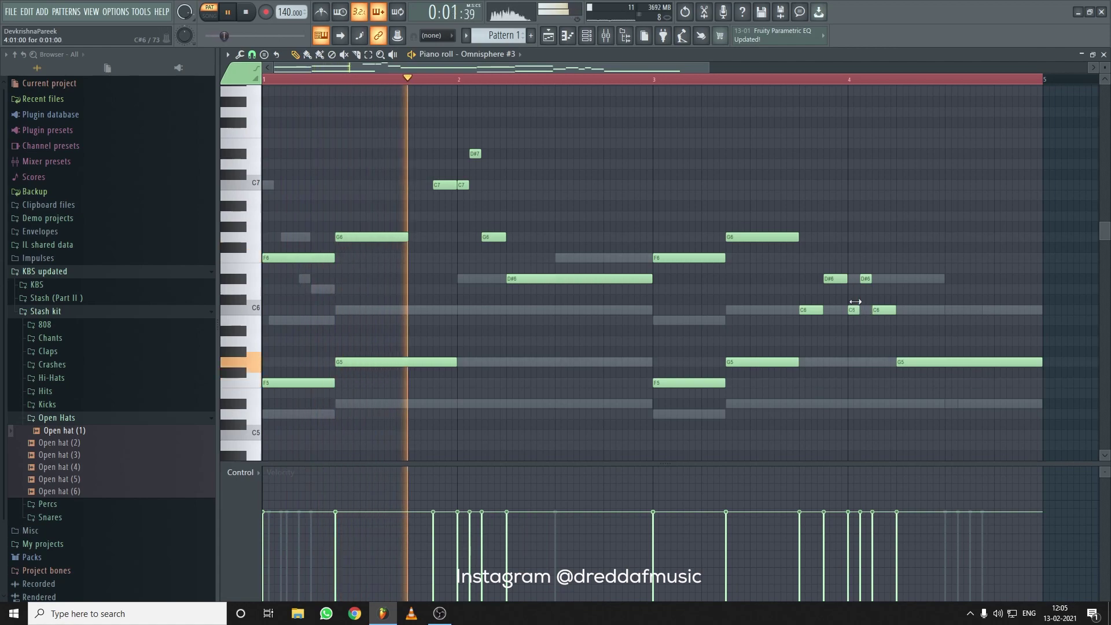
right_click(866, 278)
right_click(877, 311)
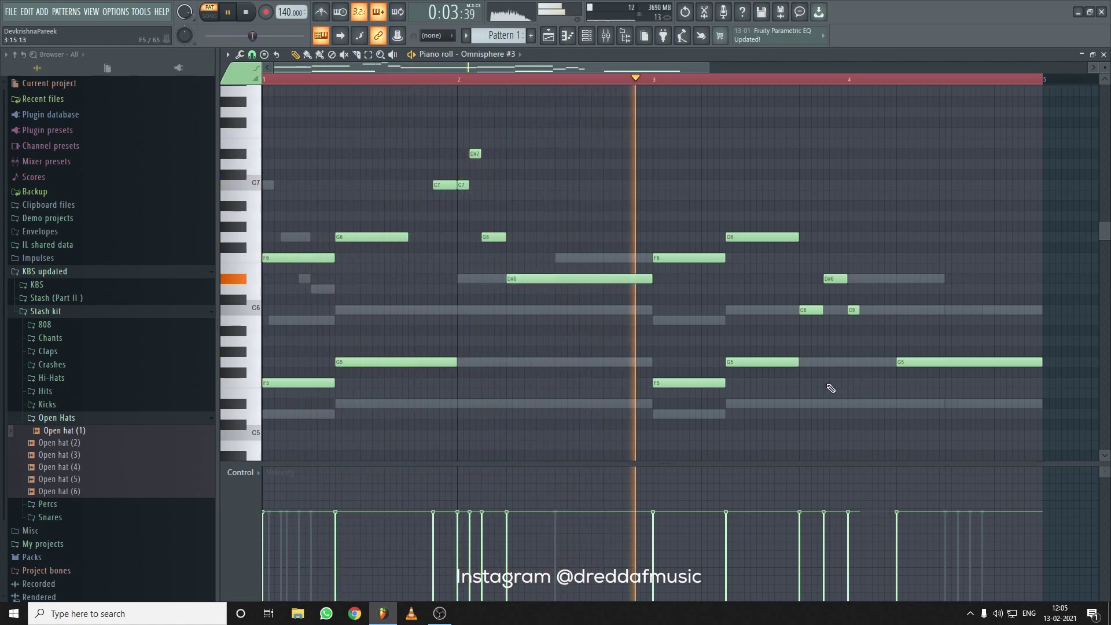
Clear the time selection, extend the bar 3 G5 to bar 4 and stretch the bar 4 C6 to the closing G5
drag(799, 362, 897, 362)
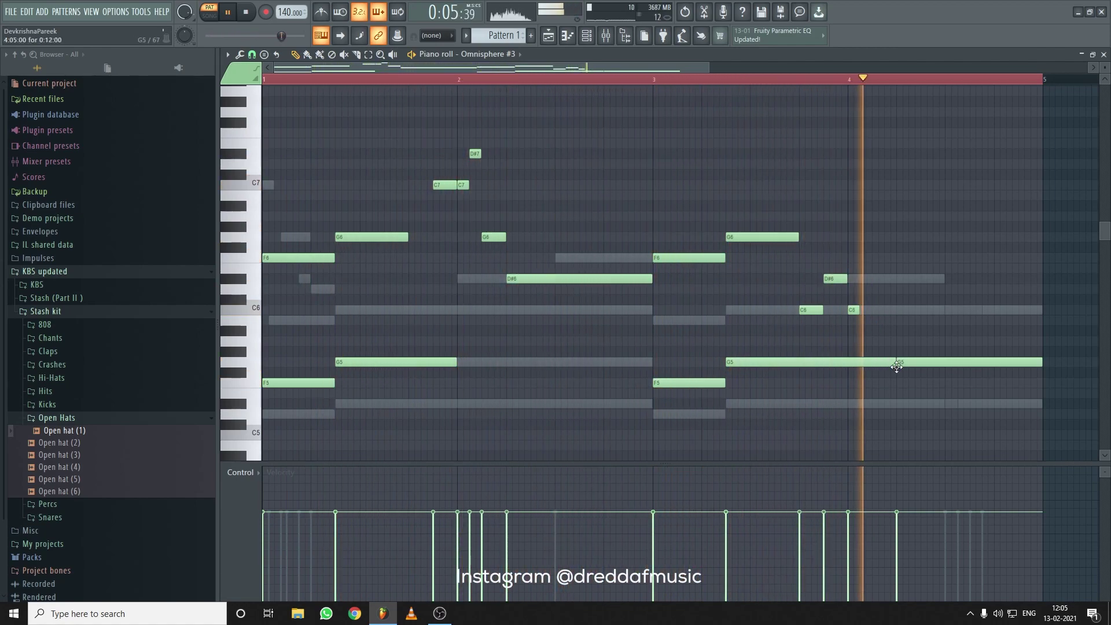
click(692, 84)
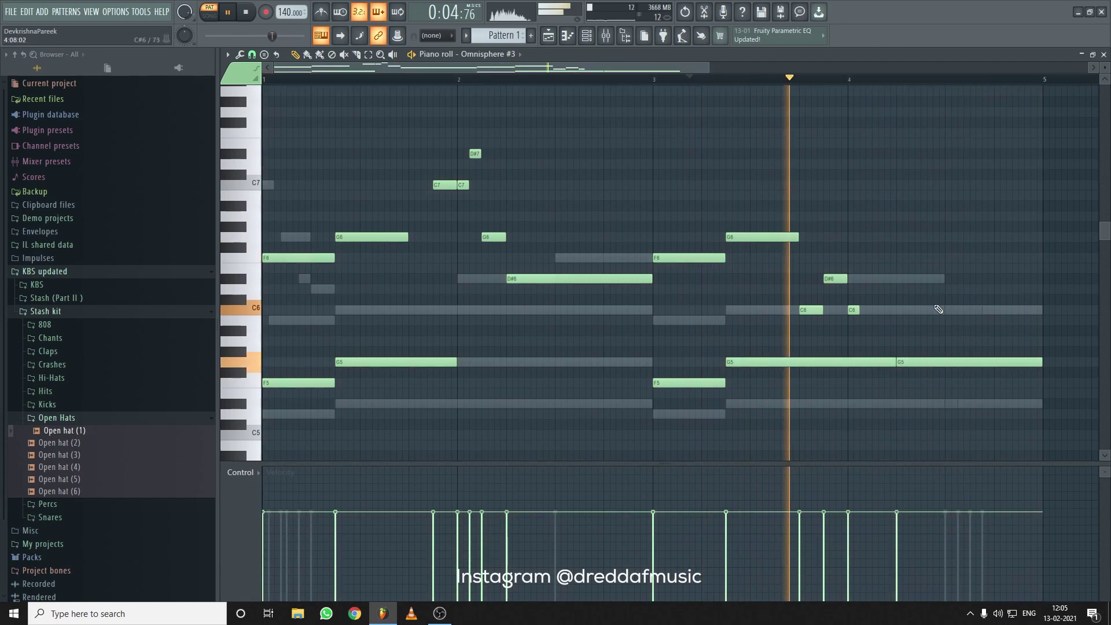
drag(895, 362, 847, 365)
drag(859, 311, 897, 312)
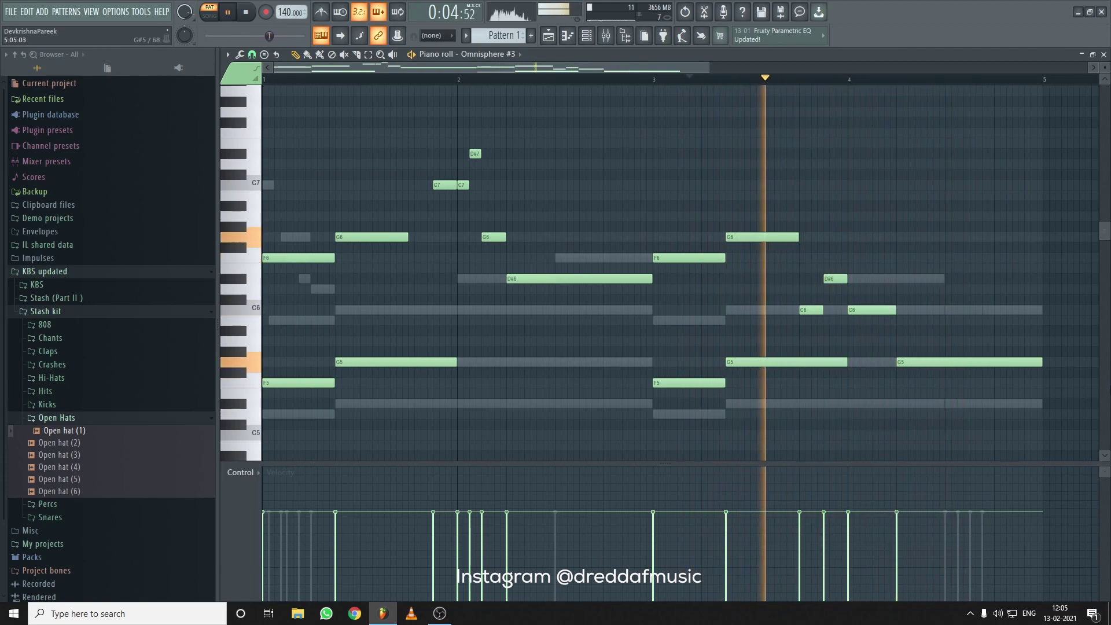
Shift the bar 4 C6 note two grid steps later and add a short G5 note at the start of bar 4
scroll(838, 202, down, 2)
scroll(769, 200, up, 1)
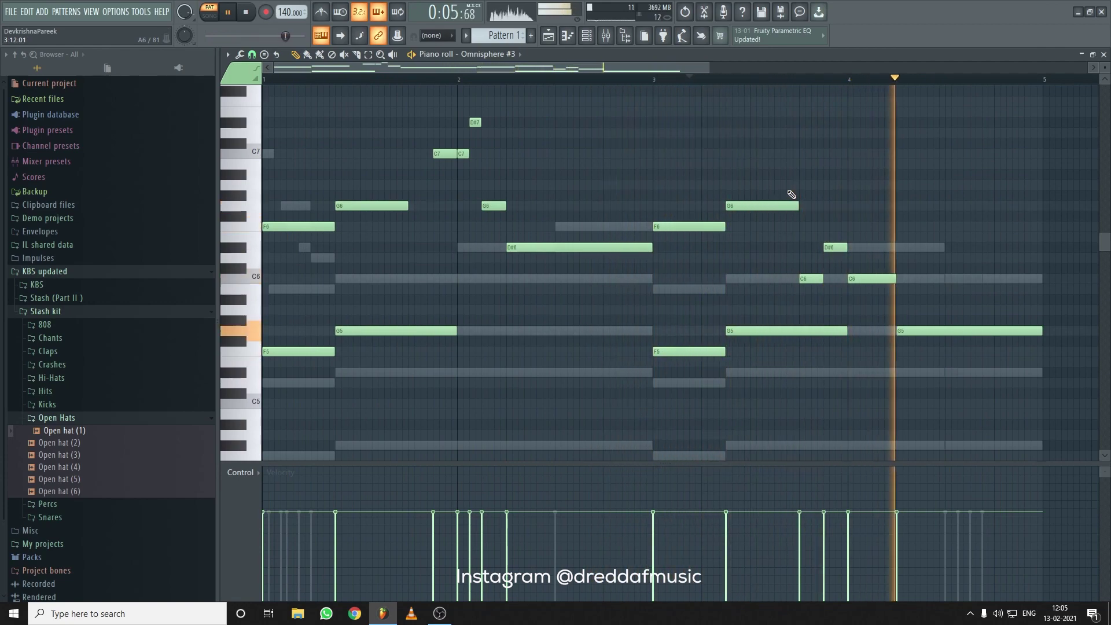
drag(871, 279, 895, 277)
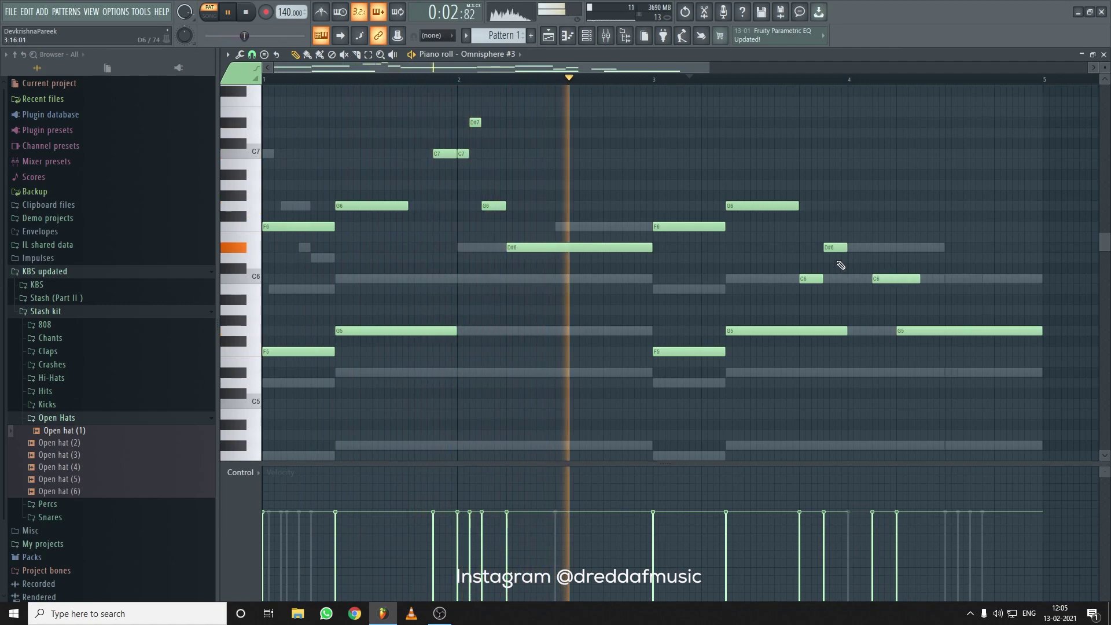
click(854, 335)
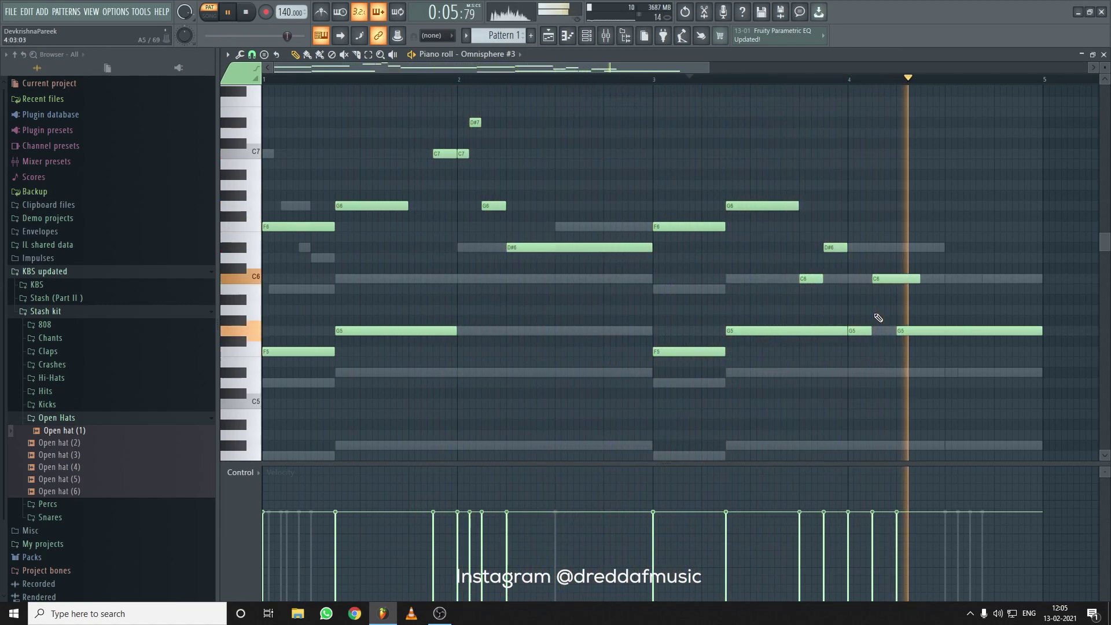
Open Omnisphere #3, try the It's a TRAP Catwoman patch and load Armando Pluck instead
click(586, 36)
click(485, 175)
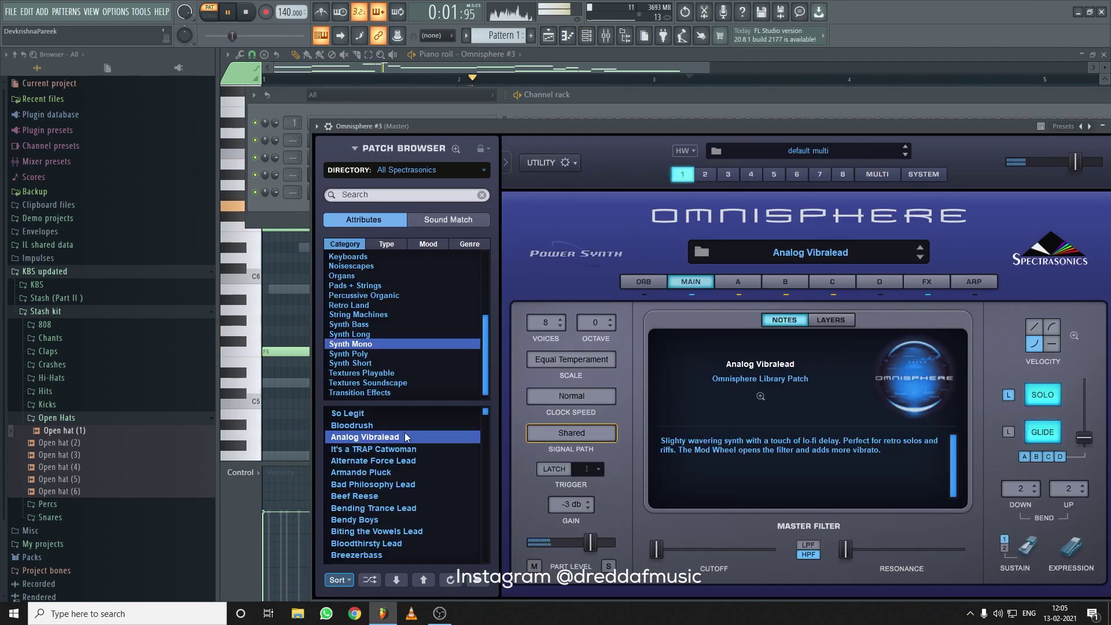
click(404, 450)
scroll(460, 464, down, 1)
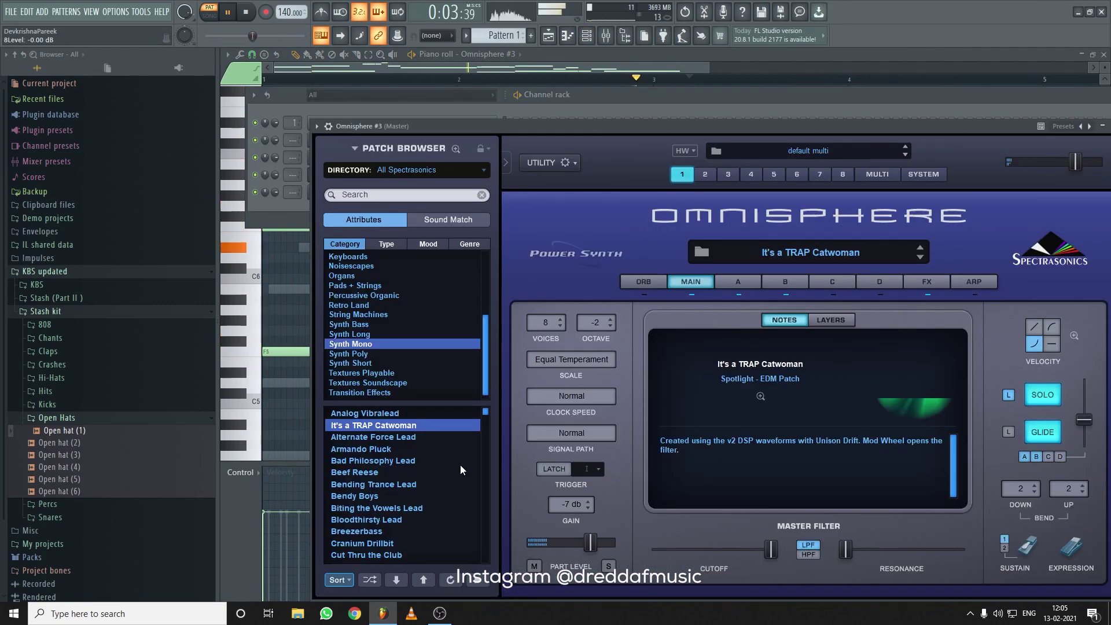
click(405, 450)
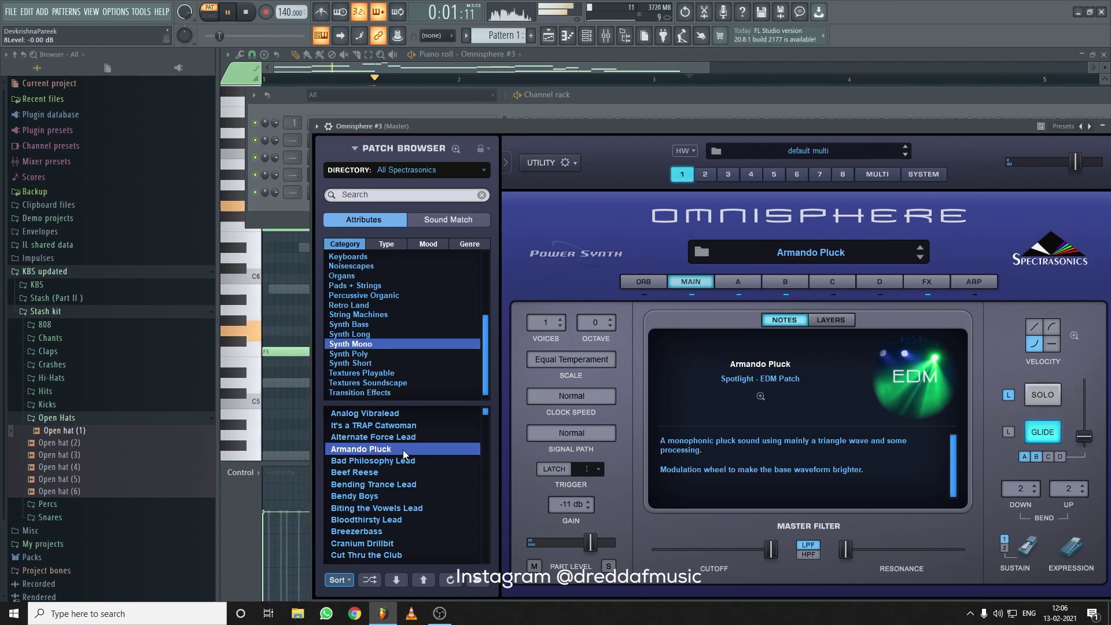
Reset the pitch transpose of layers A and B to 0 in the Armando Pluck patch
click(735, 281)
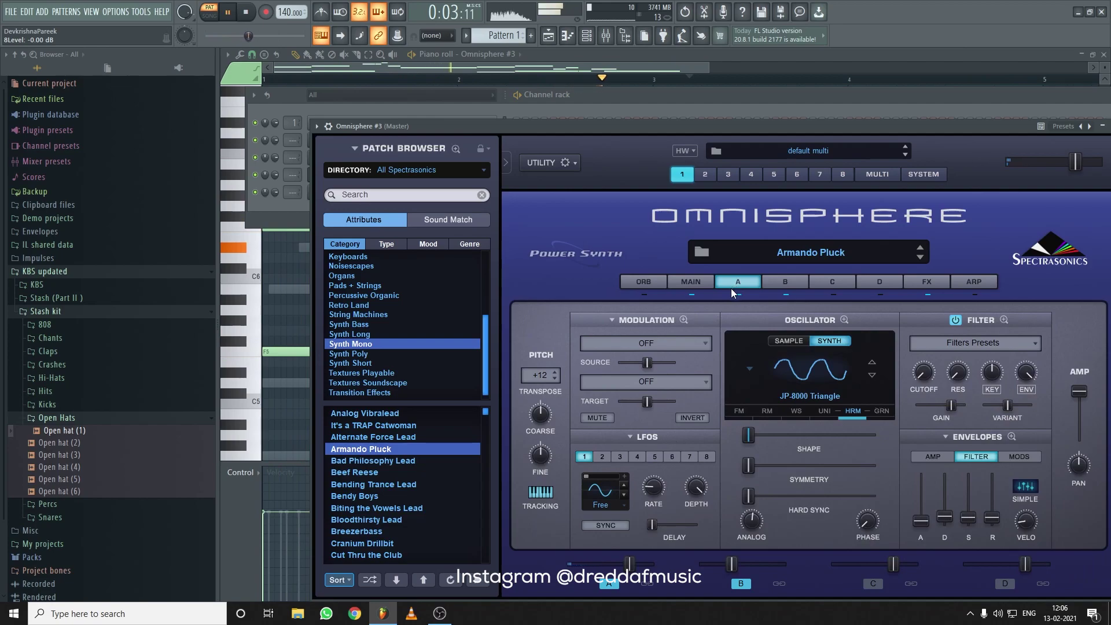
right_click(546, 383)
click(596, 386)
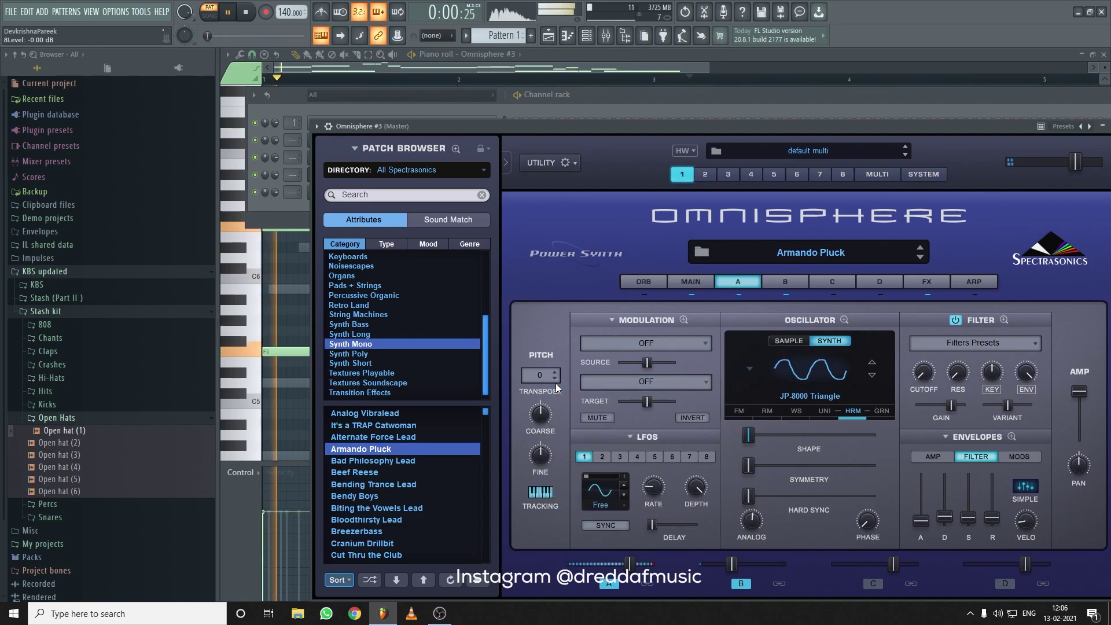
right_click(548, 375)
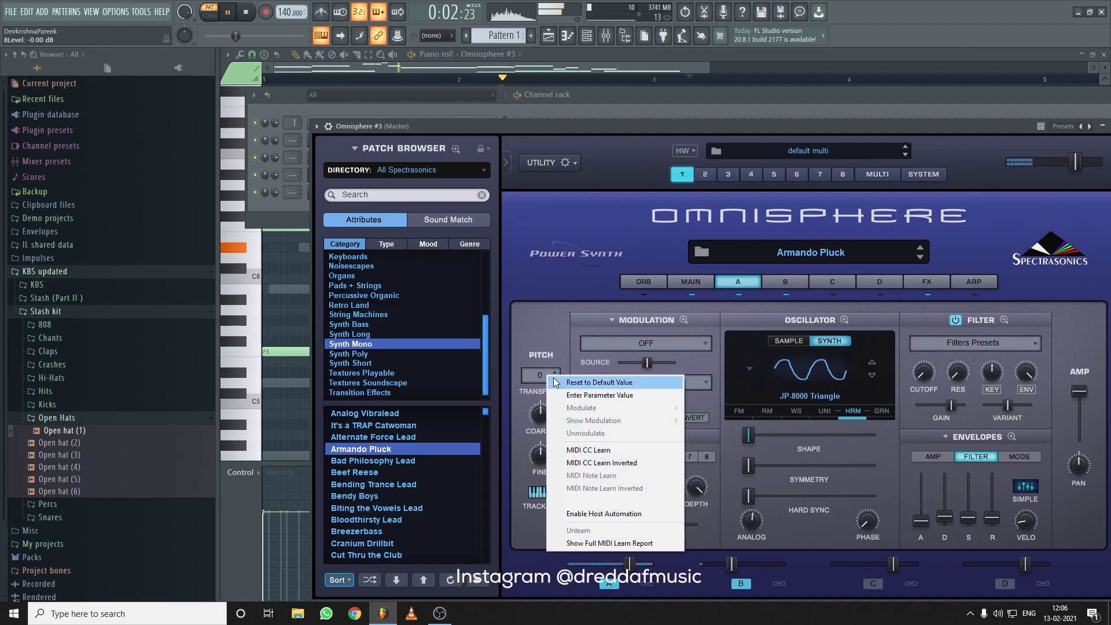
click(781, 281)
right_click(557, 375)
click(548, 382)
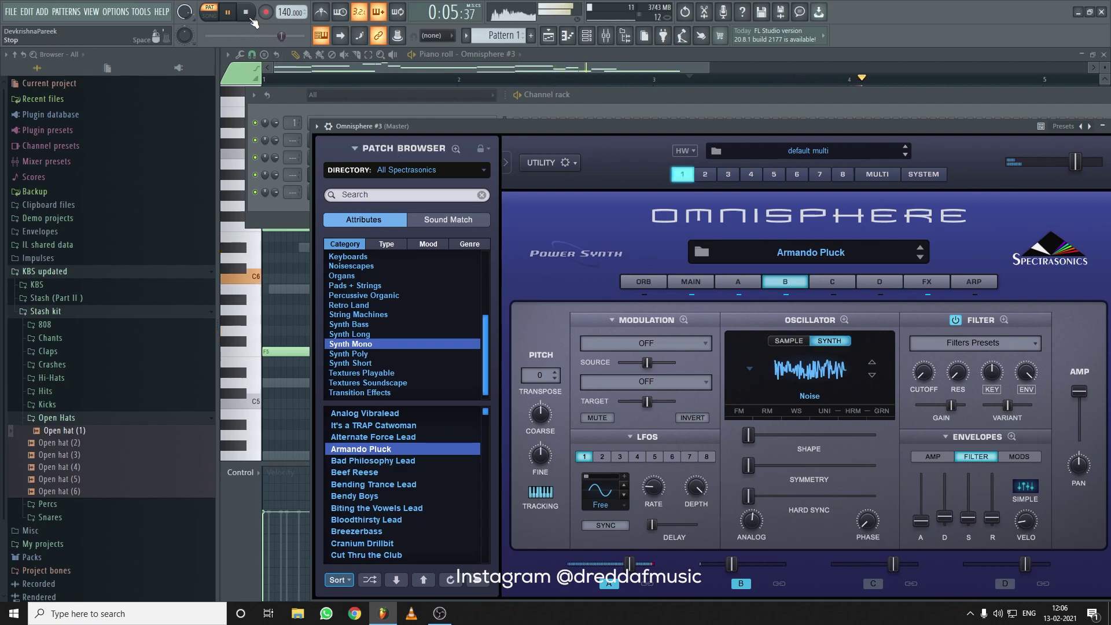
Stop playback, audition the Armando Pluck patch and lower the mix levels of layers B and A slightly
click(627, 102)
click(560, 251)
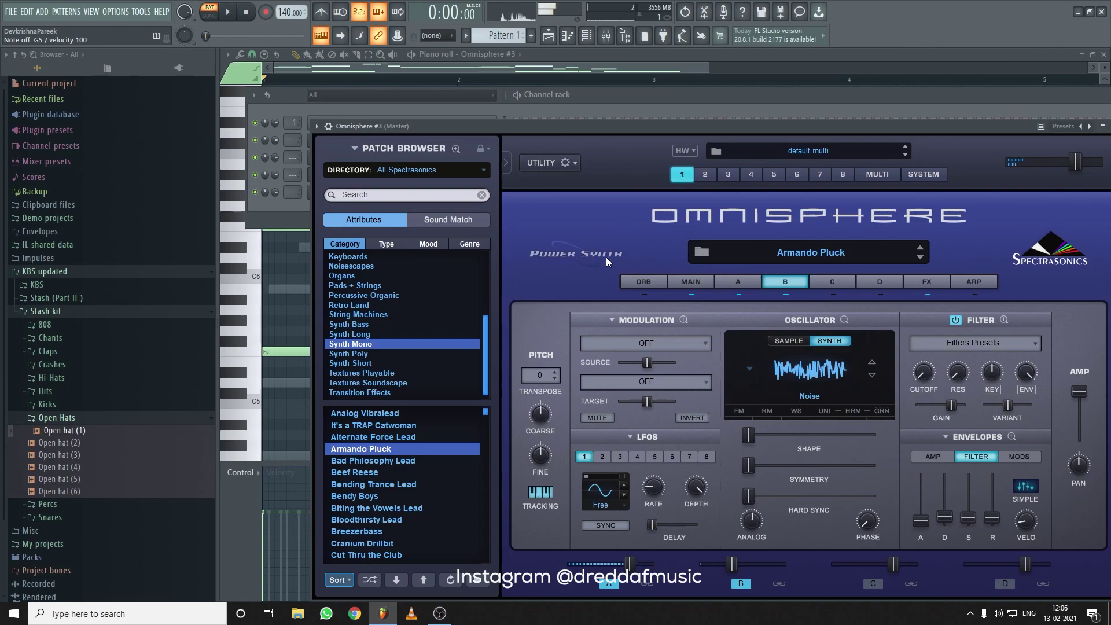
click(693, 281)
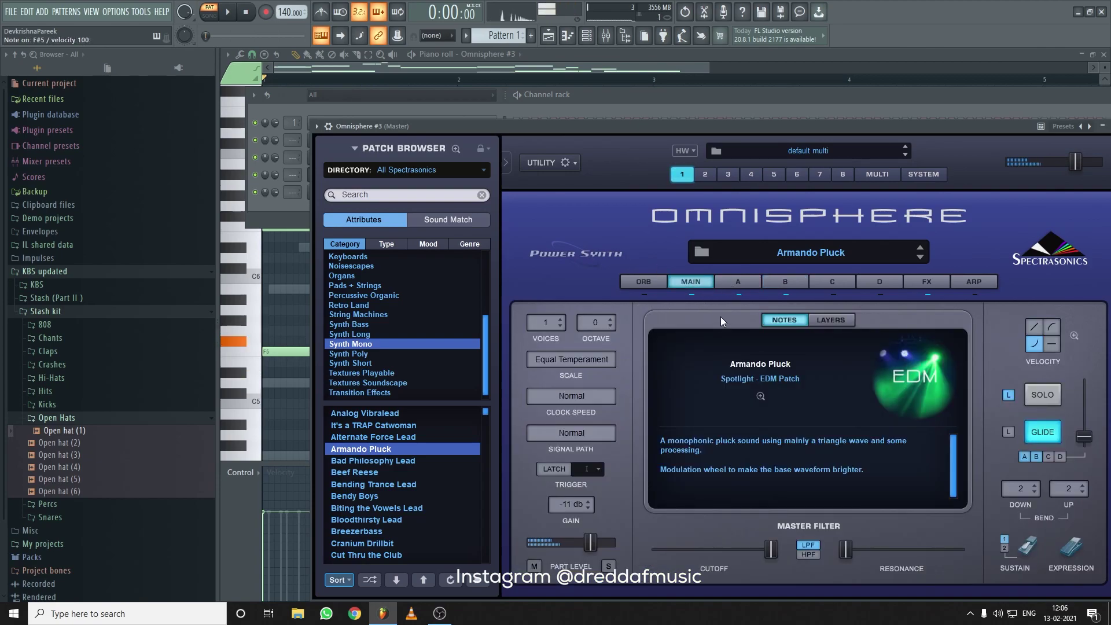
click(735, 281)
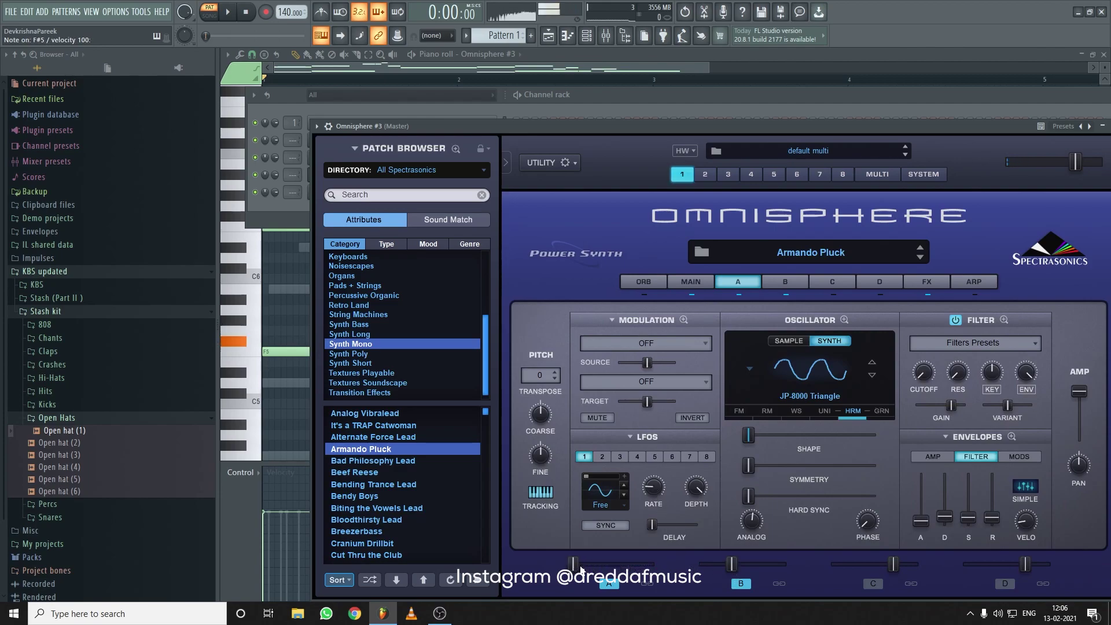
drag(665, 560, 591, 546)
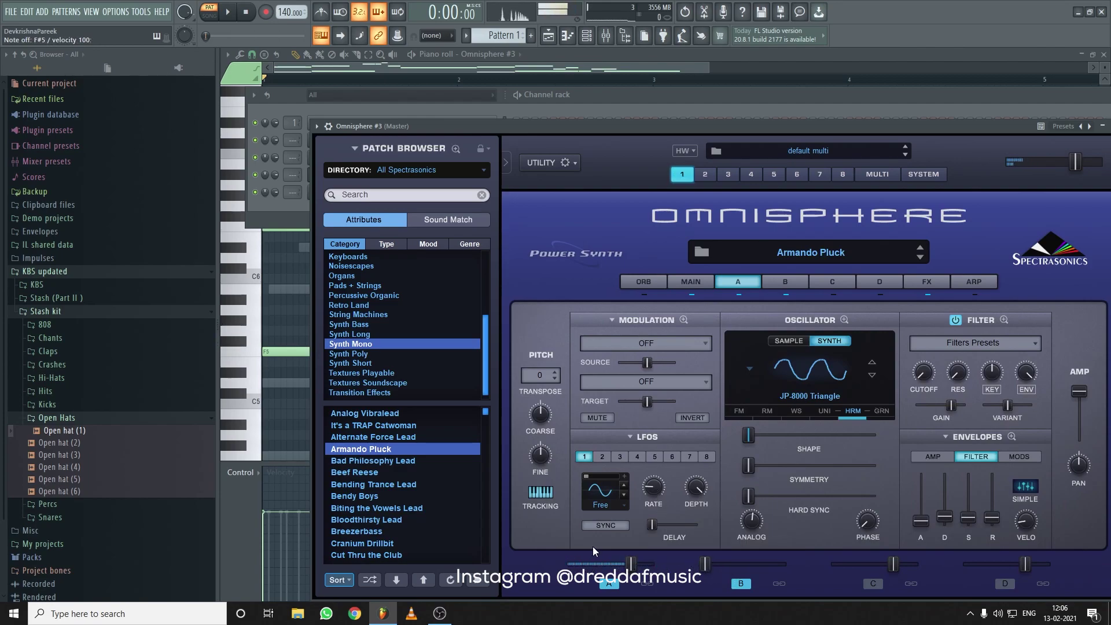
mouse_move(631, 564)
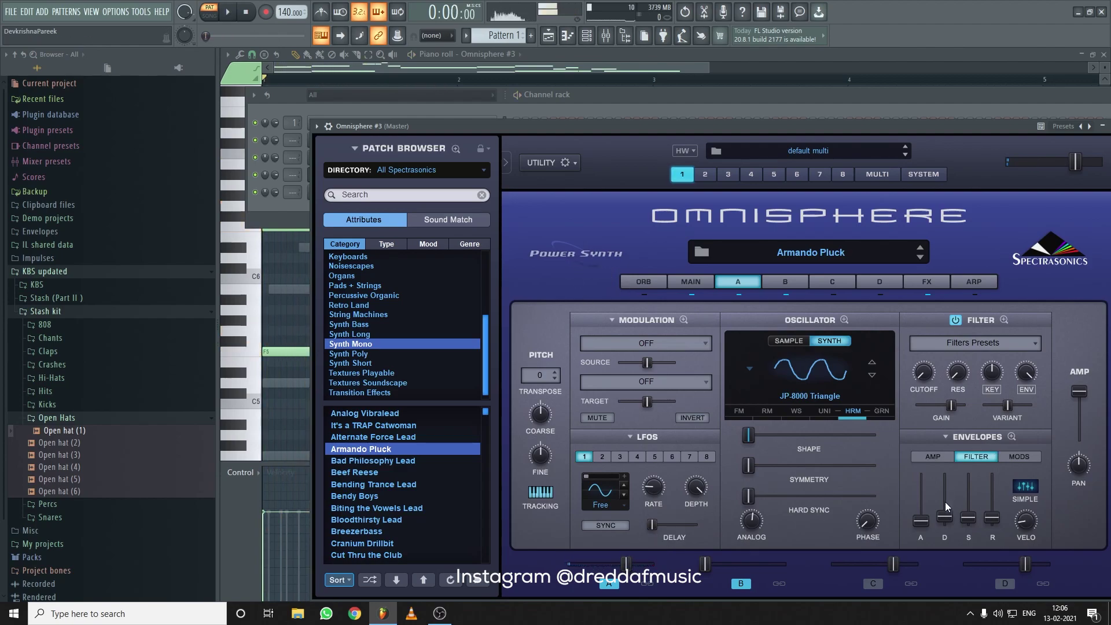
Raise the filter envelope attack of layer B slightly and lower the mix level of layer A in Armando Pluck
drag(925, 515, 924, 518)
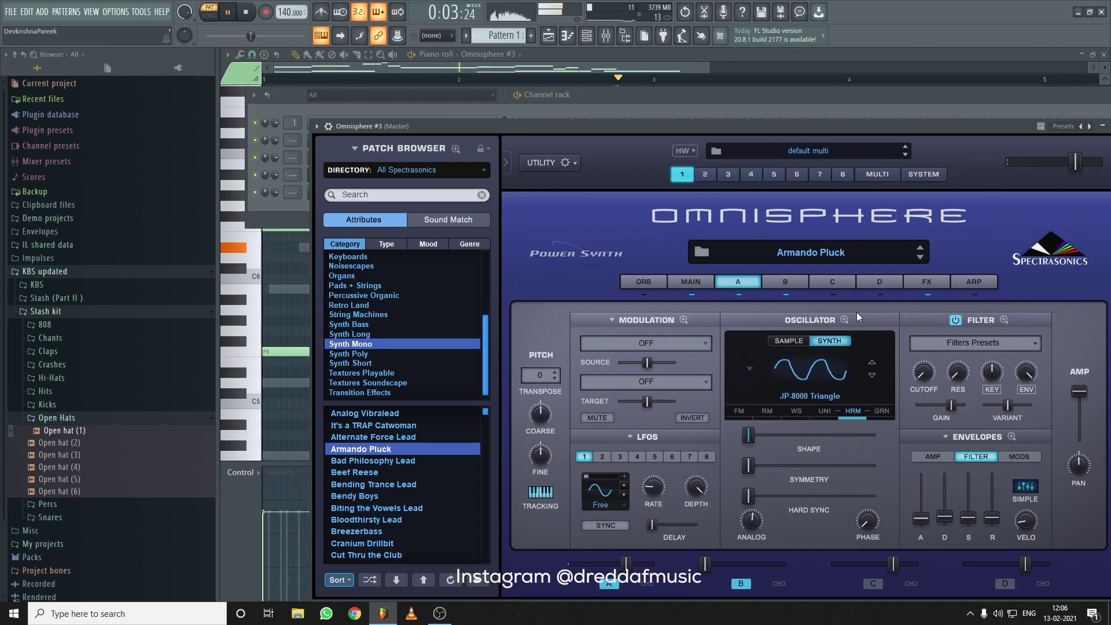
click(938, 285)
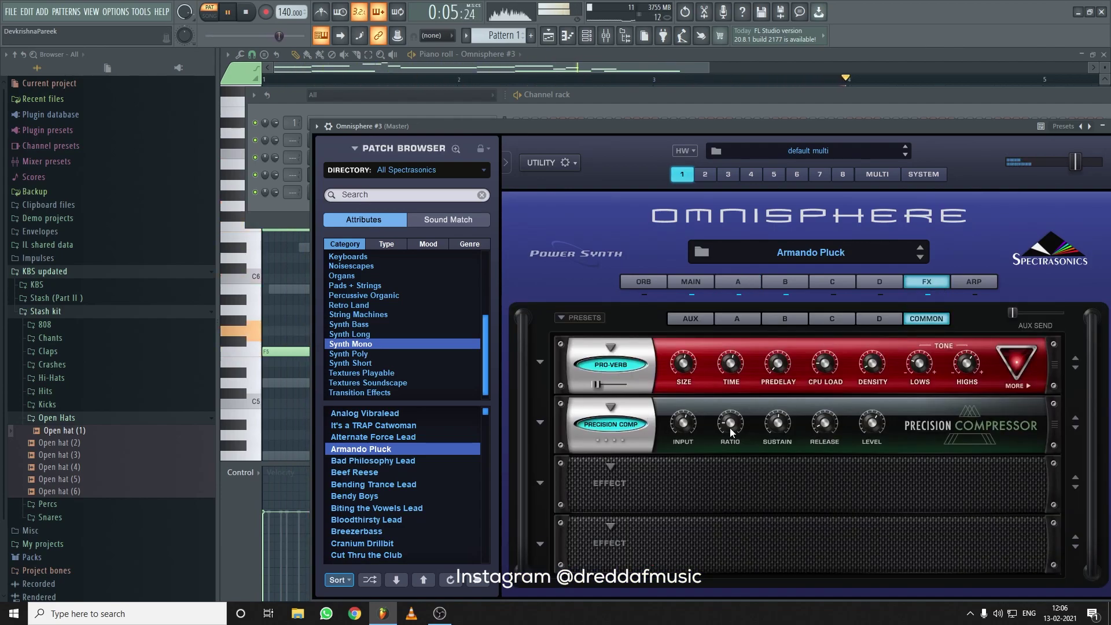
click(802, 283)
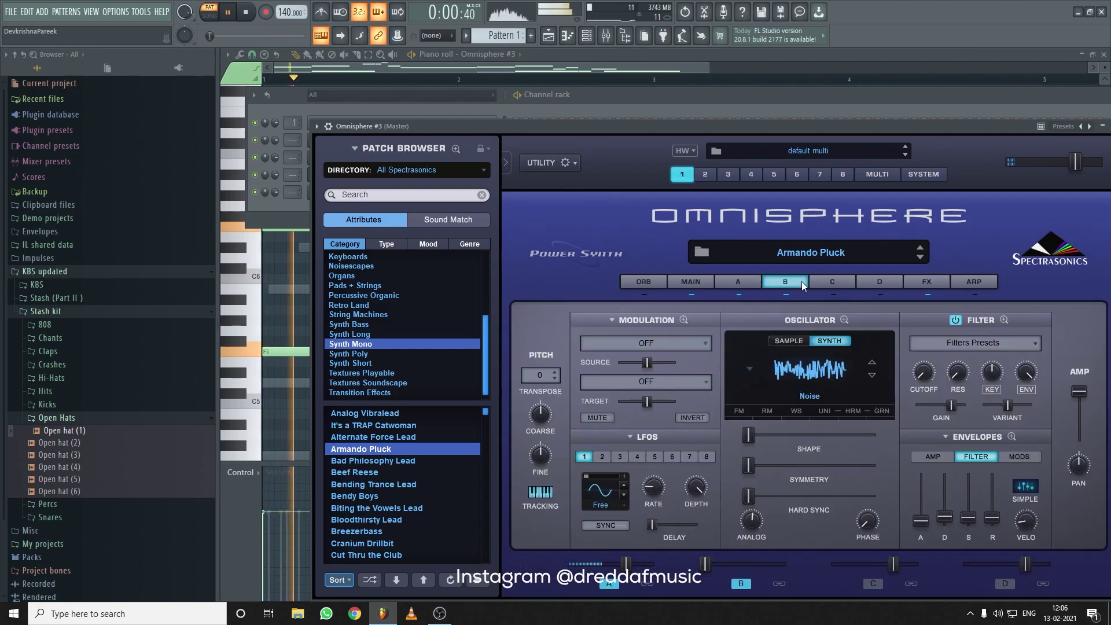
drag(924, 513, 924, 506)
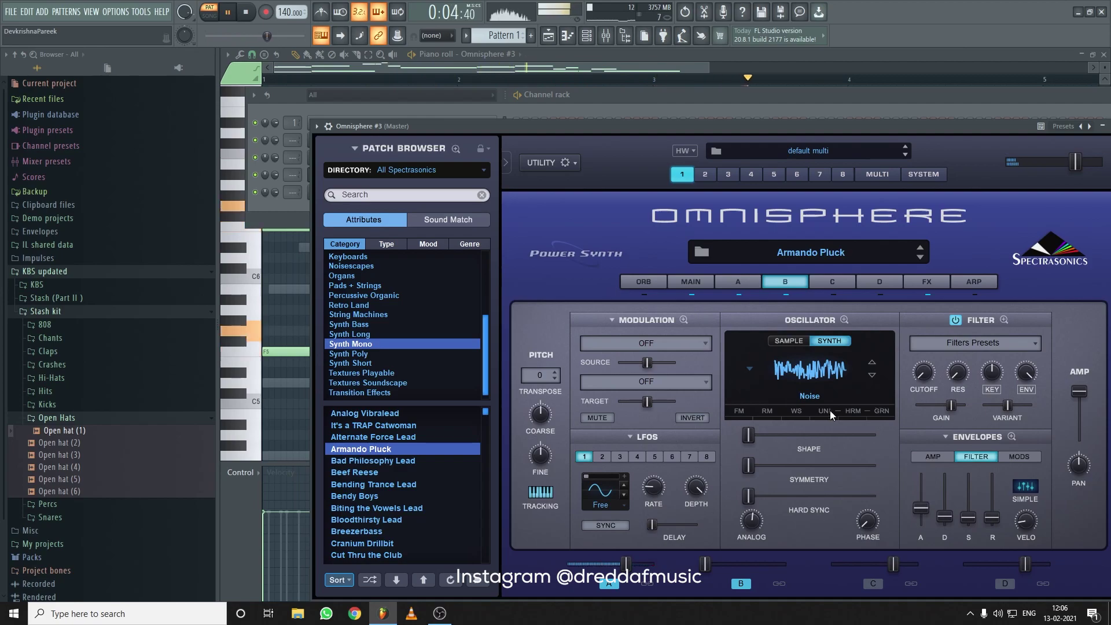
click(690, 281)
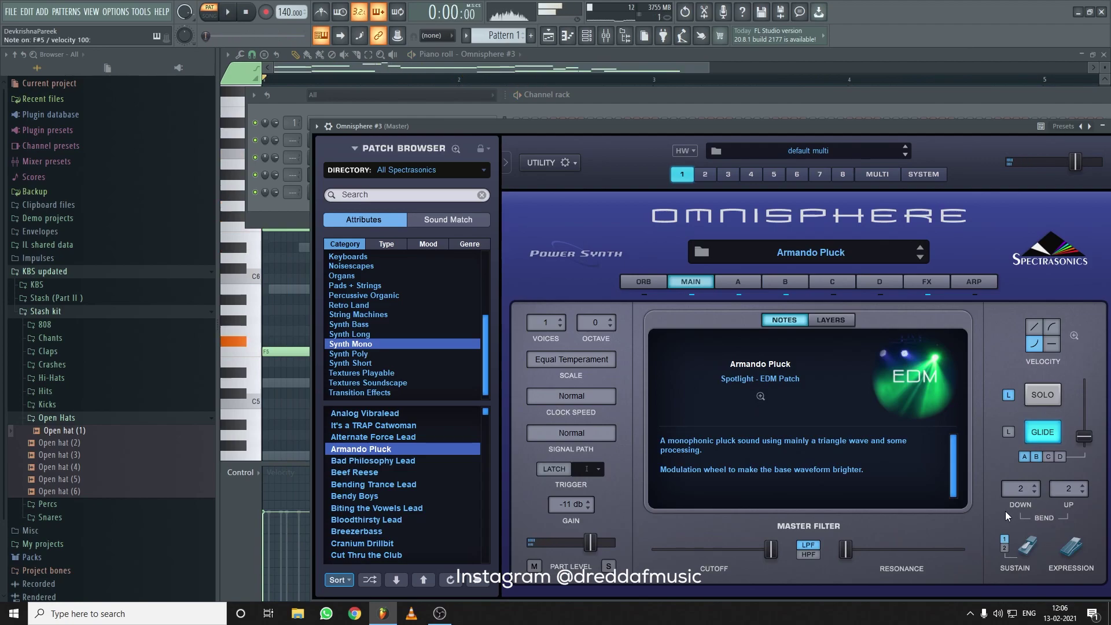
click(758, 286)
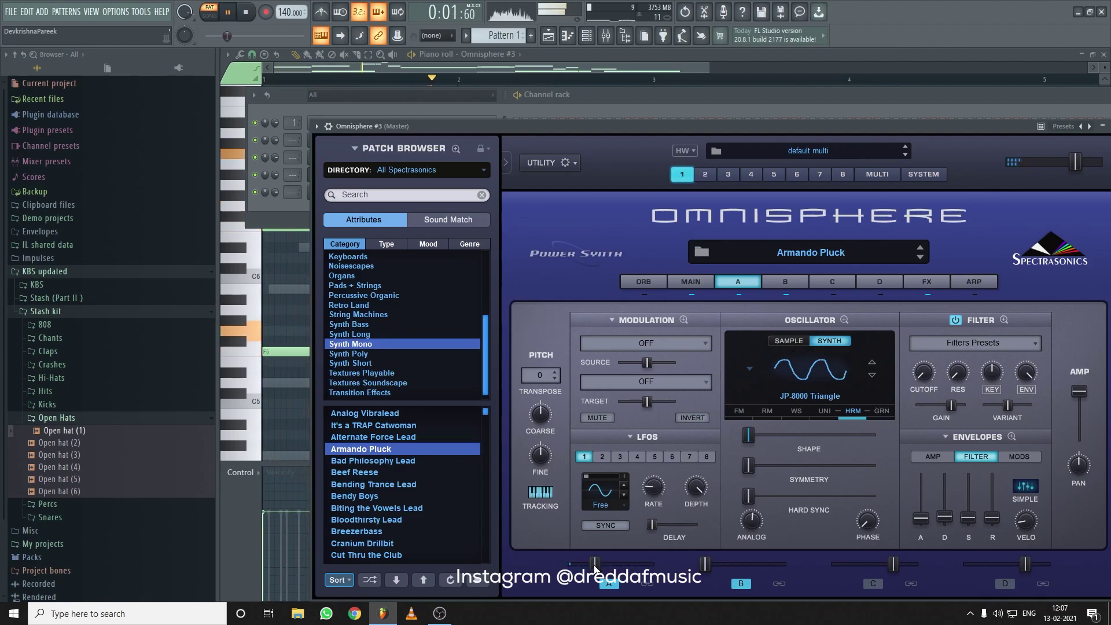
Load Fruity Soft Clipper into effect slot 5 of the Master mixer track
click(608, 41)
click(1026, 166)
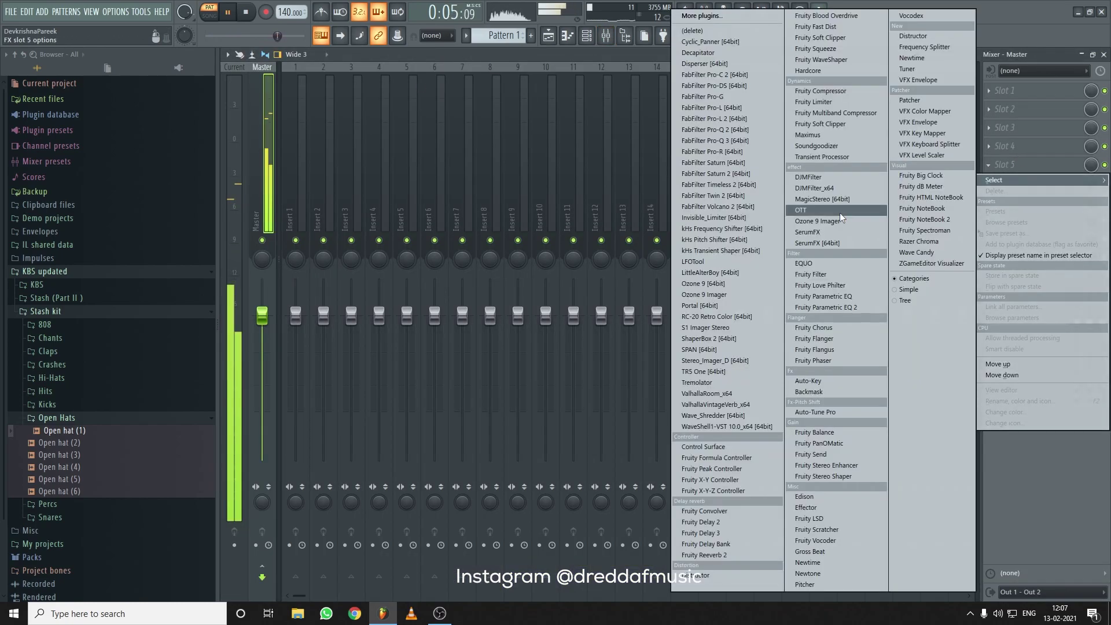
click(840, 125)
Open Omnisphere #4, try the Sacred Shrine patch with playback stopped and load Intimate Bouncing Mallets instead
key(F6)
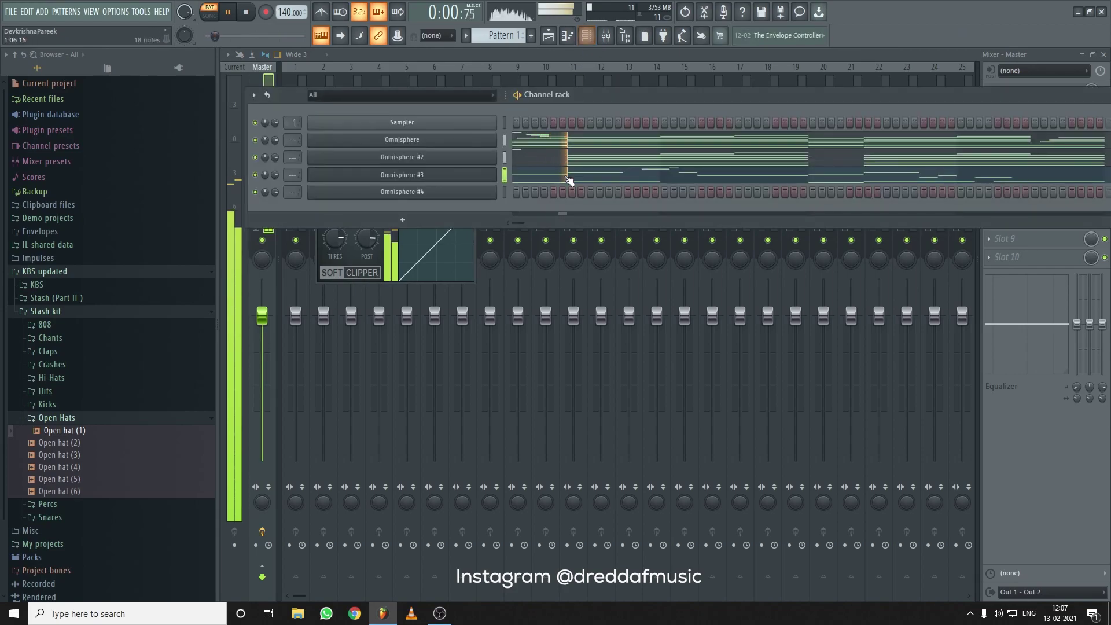
click(502, 194)
click(494, 196)
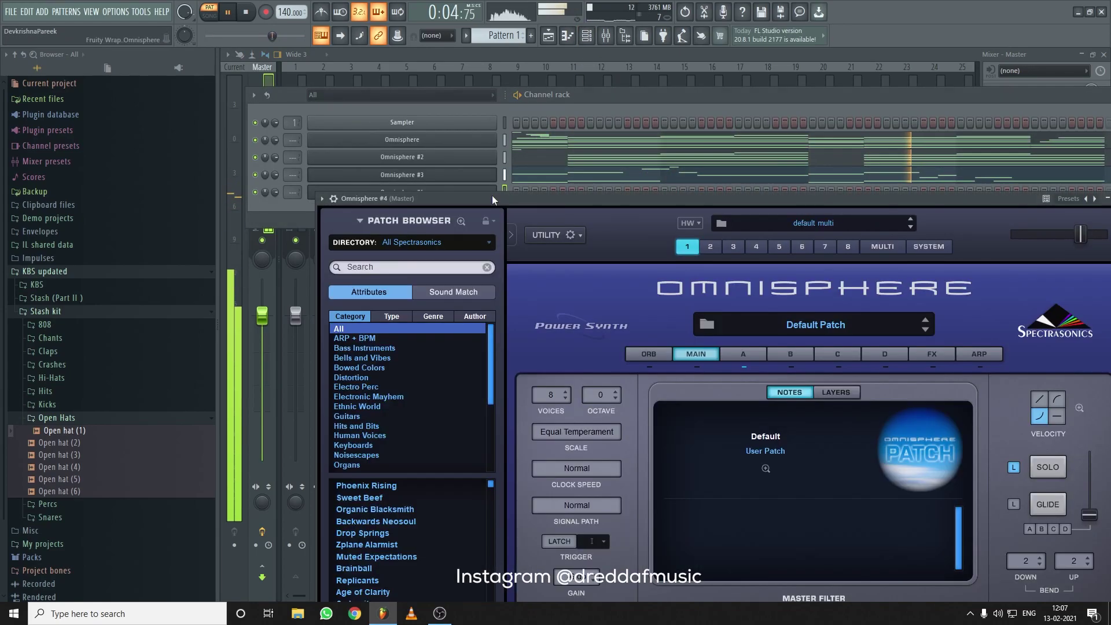
drag(559, 202, 565, 152)
scroll(443, 458, down, 3)
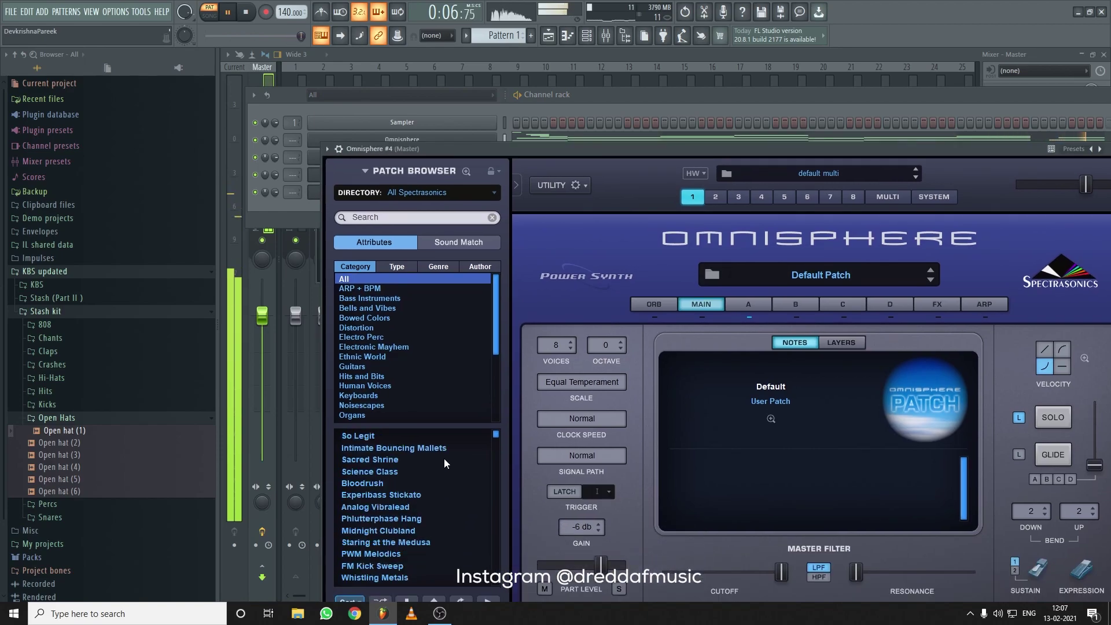
click(444, 459)
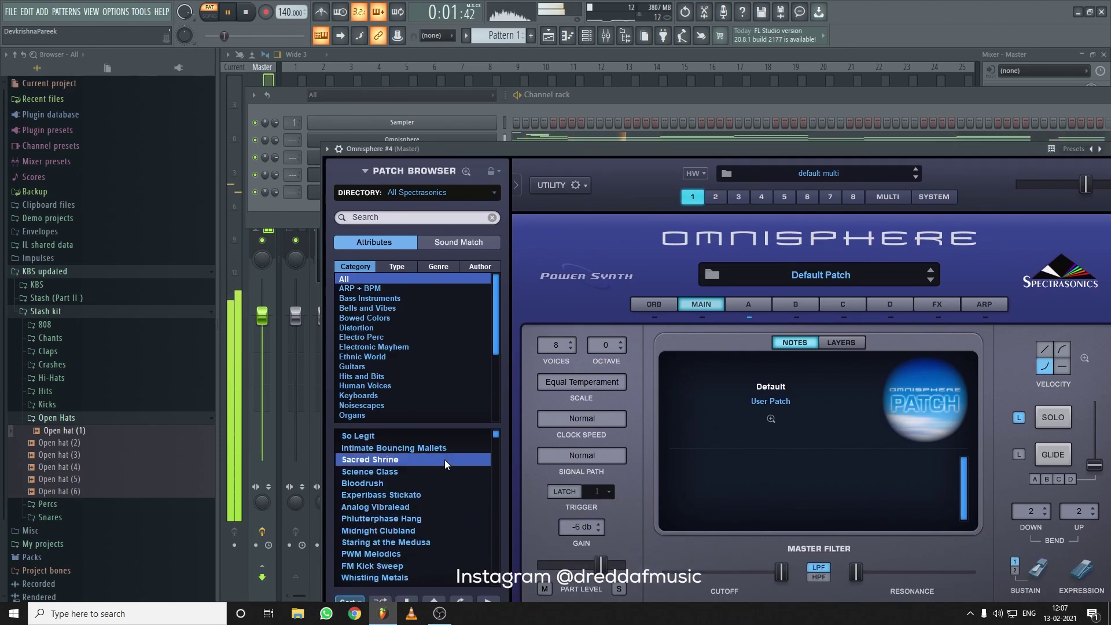
click(245, 12)
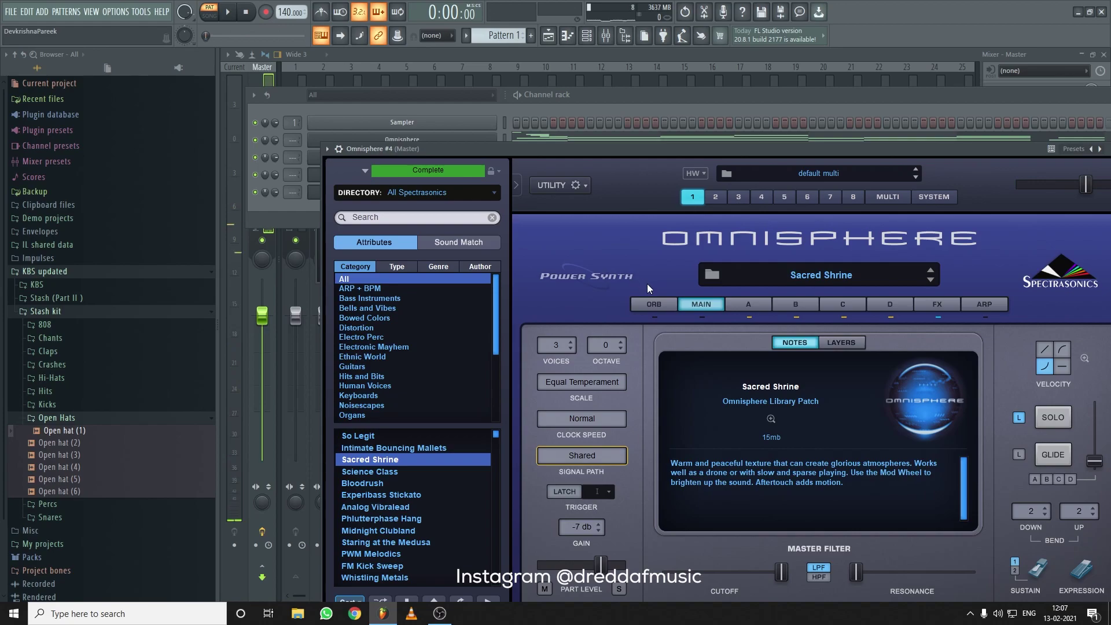
click(588, 99)
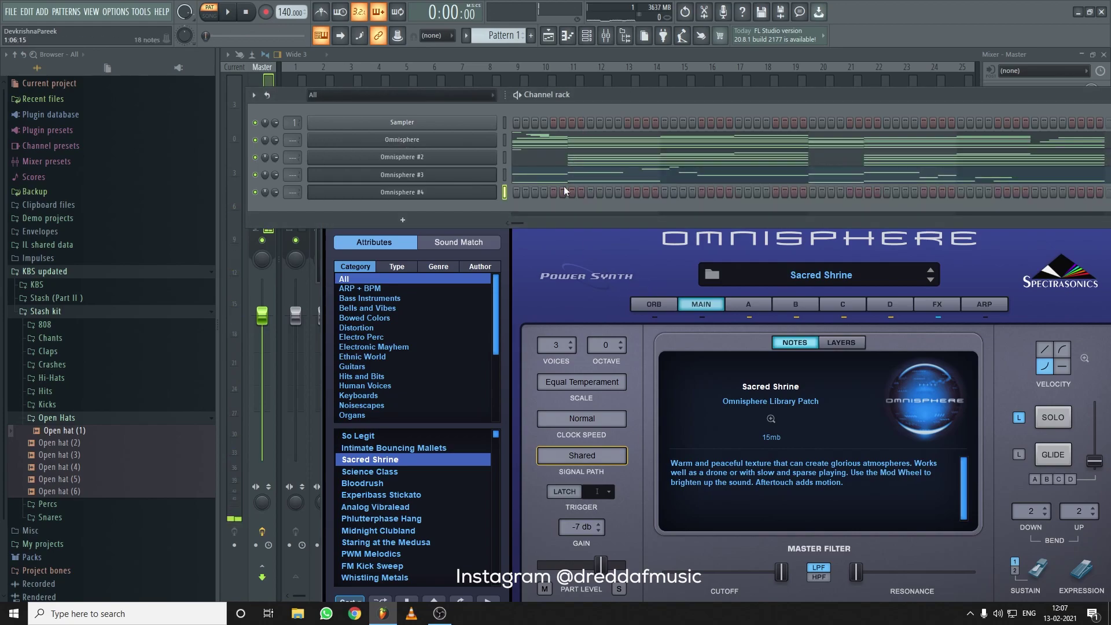
click(442, 447)
click(561, 96)
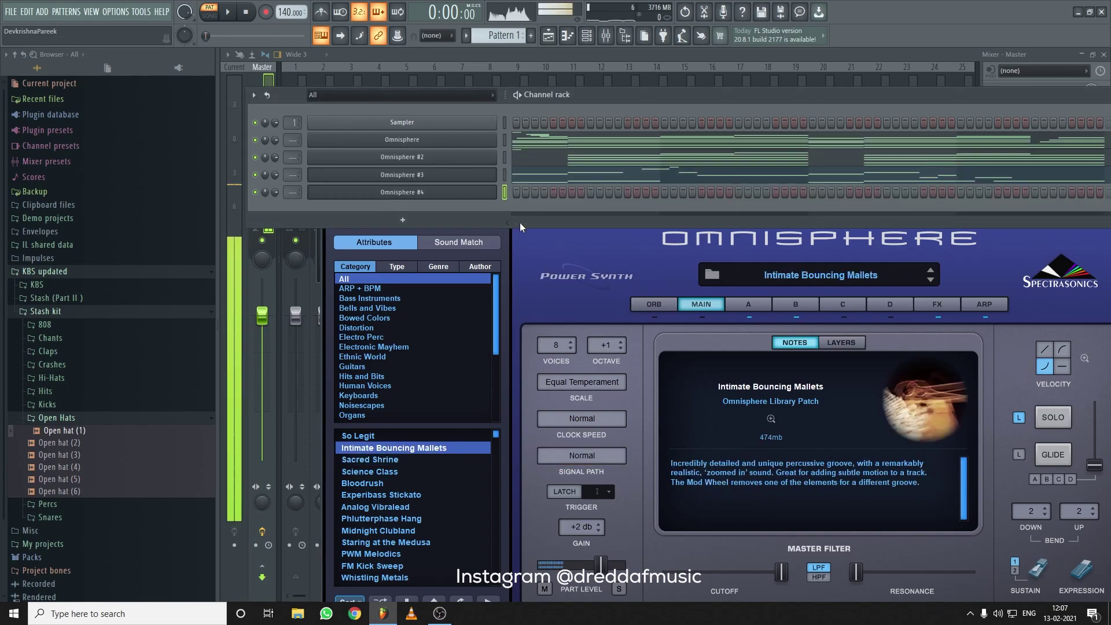
Open the piano roll of Omnisphere #4 and start playback
right_click(486, 196)
click(504, 192)
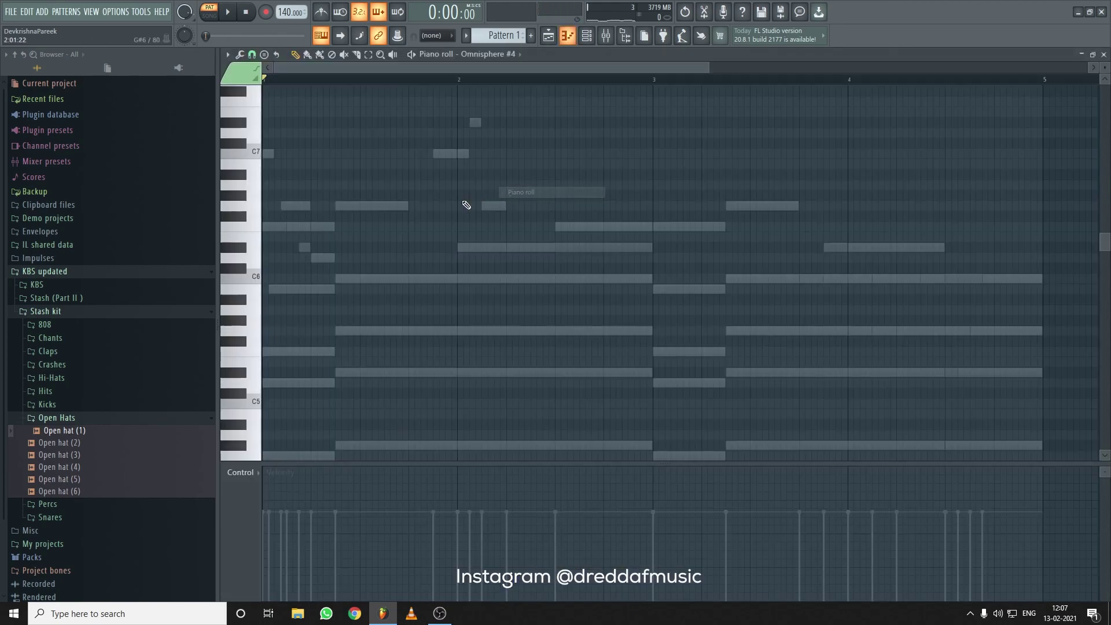
scroll(315, 258, up, 3)
key(space)
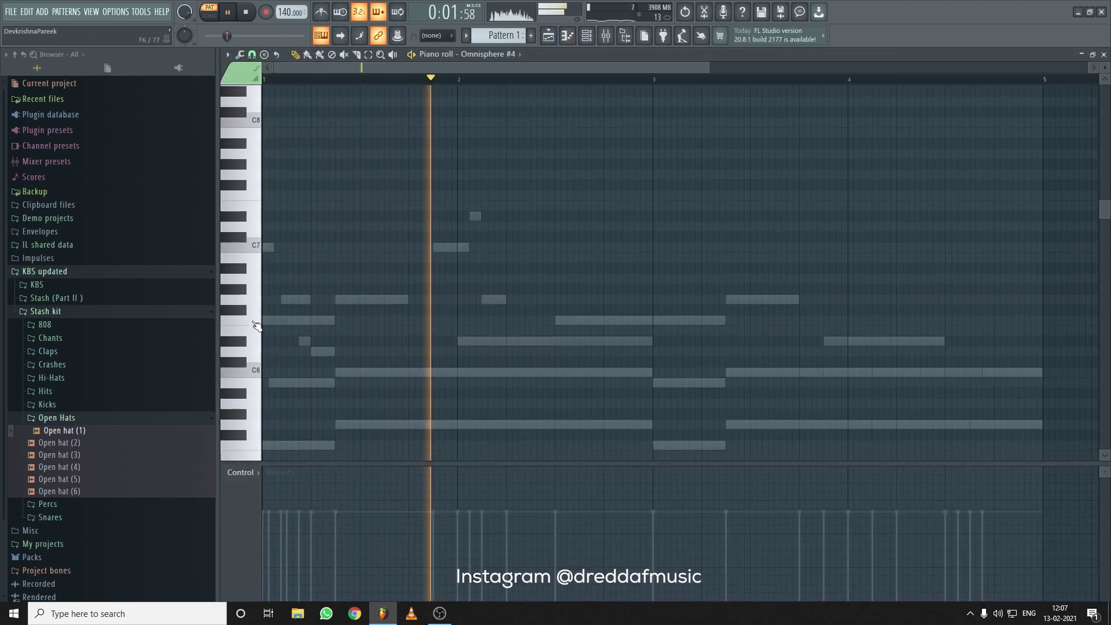
scroll(258, 273, down, 4)
click(271, 316)
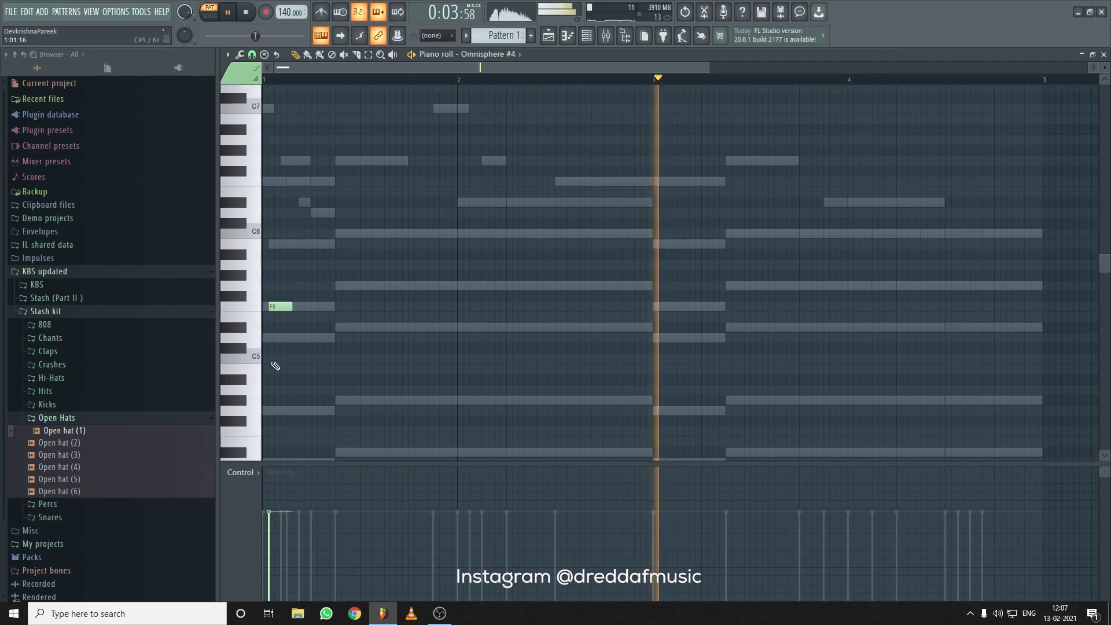
scroll(275, 365, down, 1)
right_click(278, 290)
Audition G4 against the playing chords and place a G4 note spanning bar 1
scroll(273, 331, down, 4)
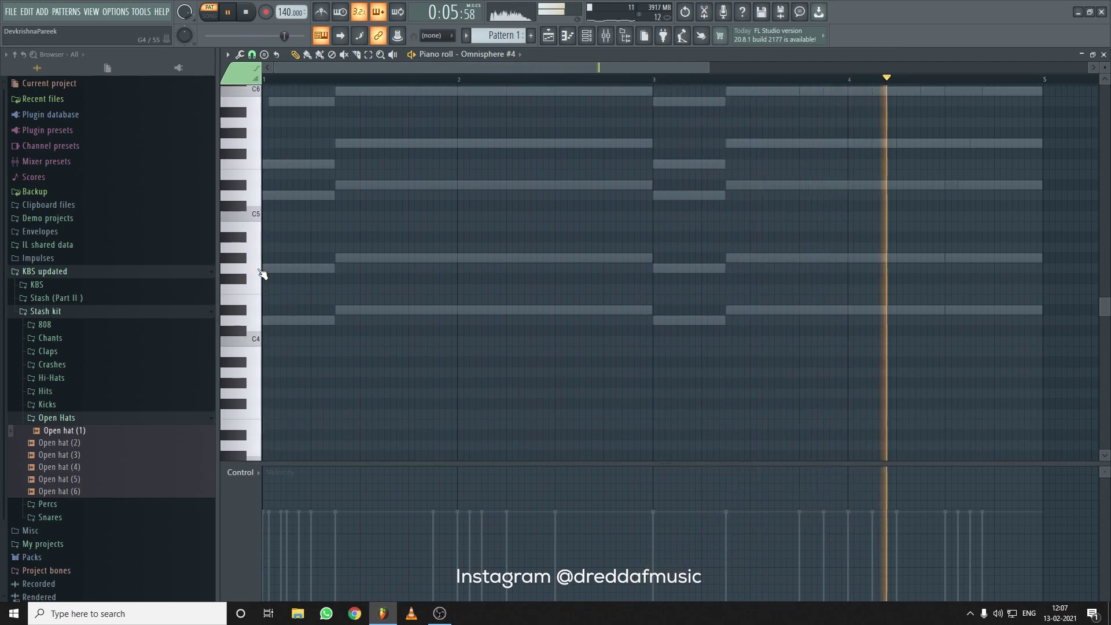
click(258, 269)
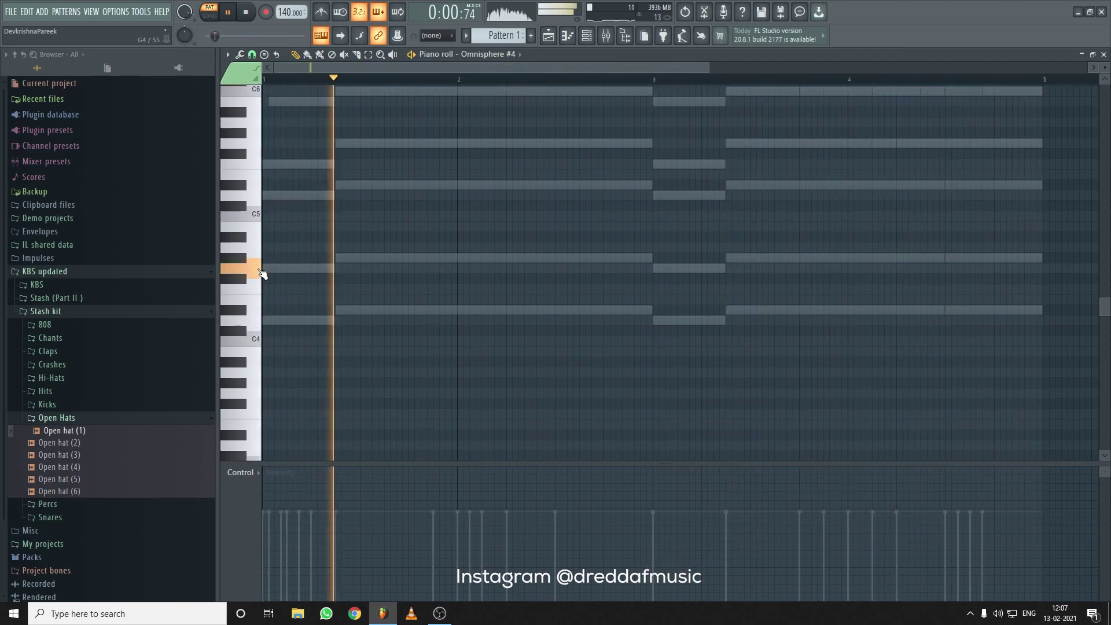
click(258, 270)
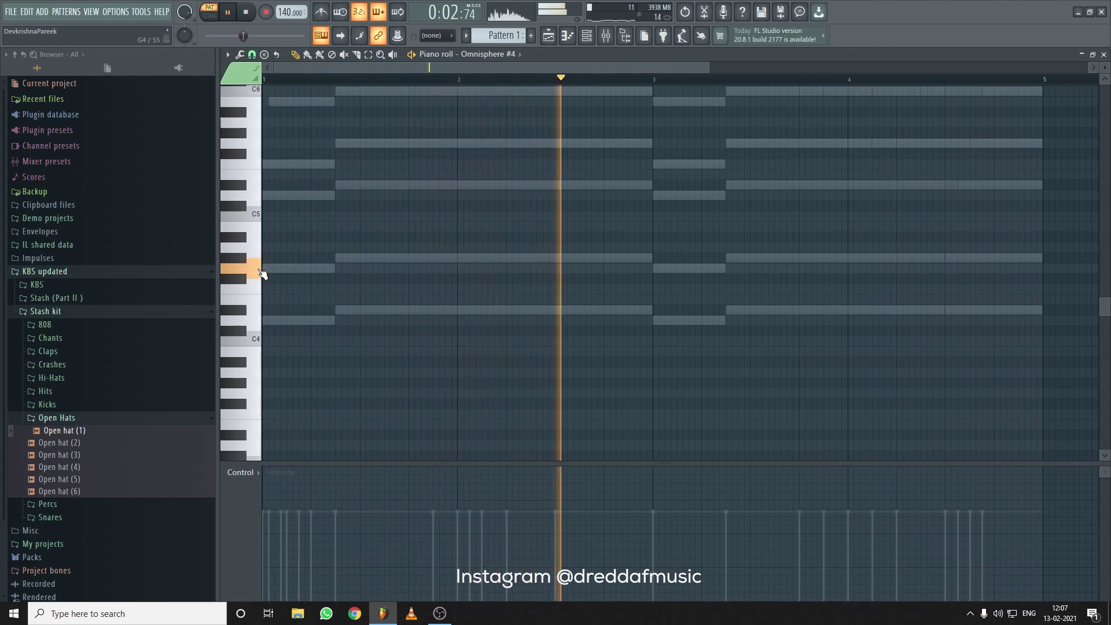
click(267, 269)
drag(484, 305, 458, 304)
key(space)
drag(465, 258, 457, 258)
key(space)
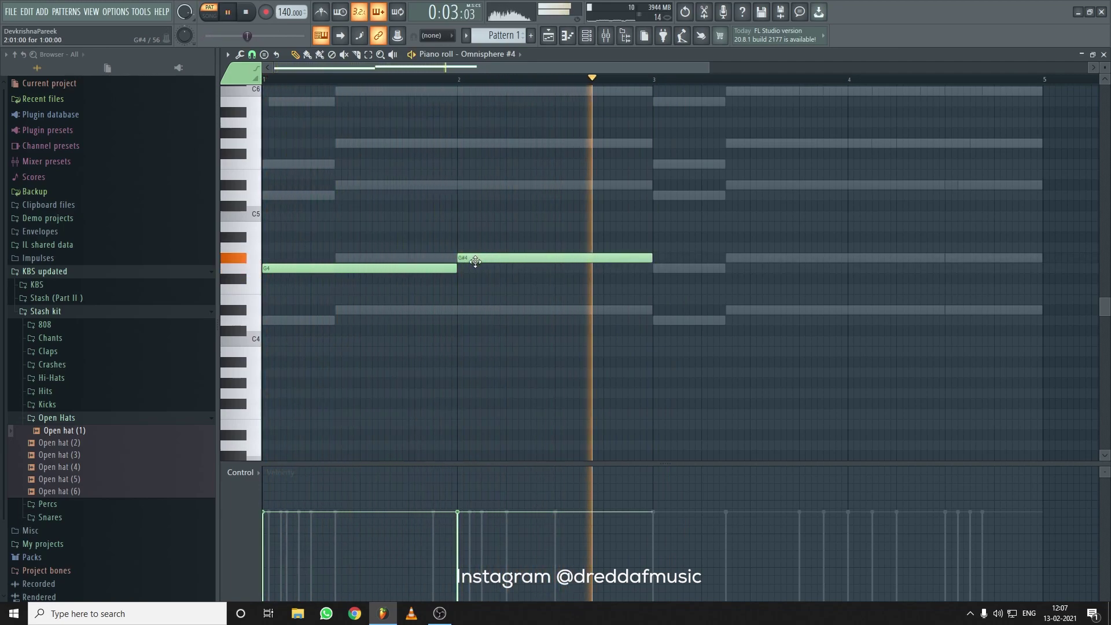
right_click(468, 262)
Shorten the G4 note to one beat and repeat it every two beats through bars 1 to 4
drag(456, 268, 304, 271)
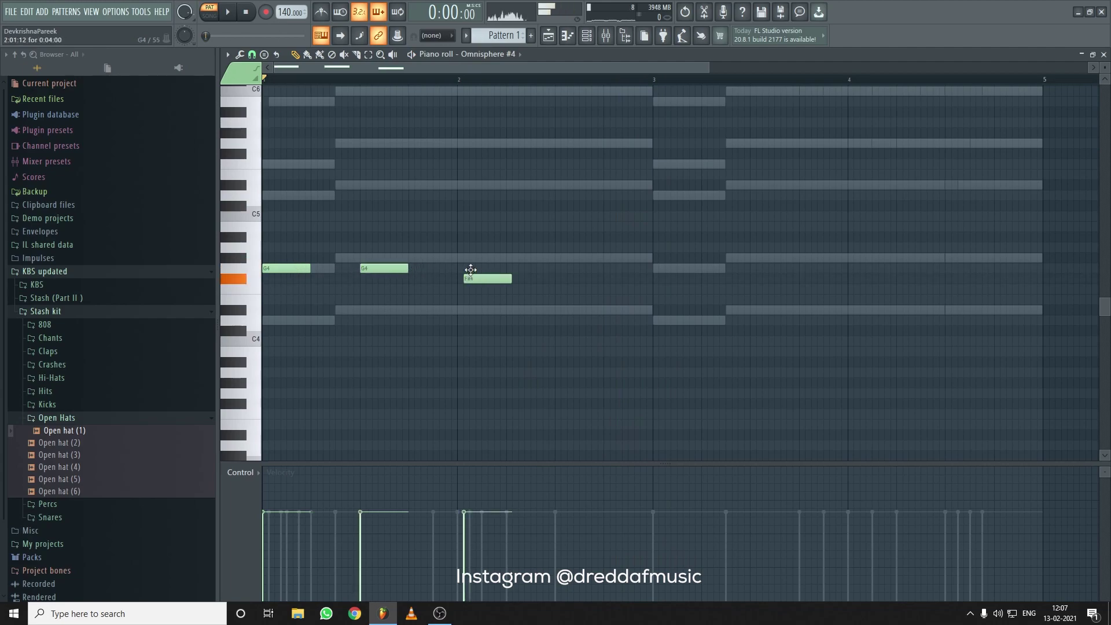
key(space)
click(559, 268)
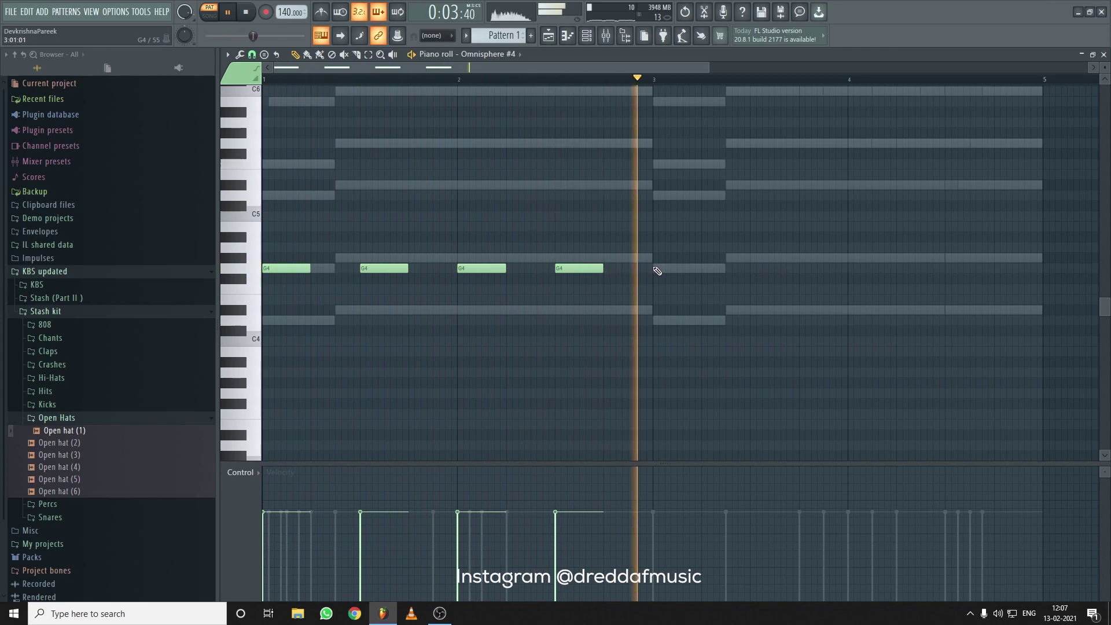
key(ctrl+a)
key(ctrl+b)
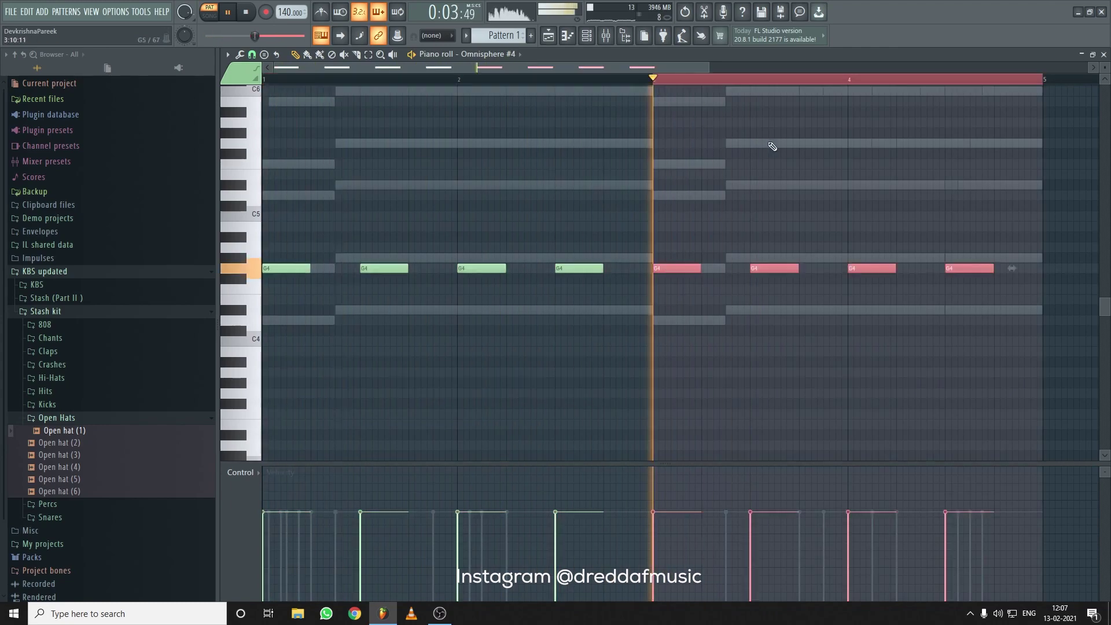
Try all the Omnisphere #4 notes one octave higher, at G5
key(ctrl+a)
key(ctrl+Up)
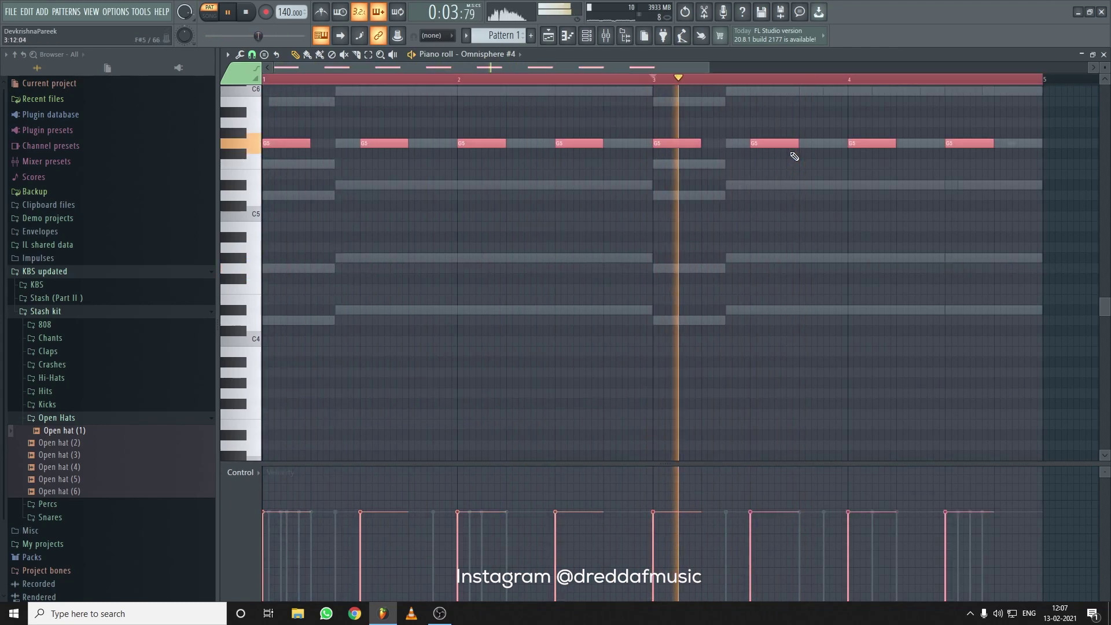
scroll(694, 127, up, 3)
Try the Phlutterphase Hang and Staring at the Medusa patches in Omnisphere #4 and load SID In the Water Amp instead
key(F6)
click(491, 190)
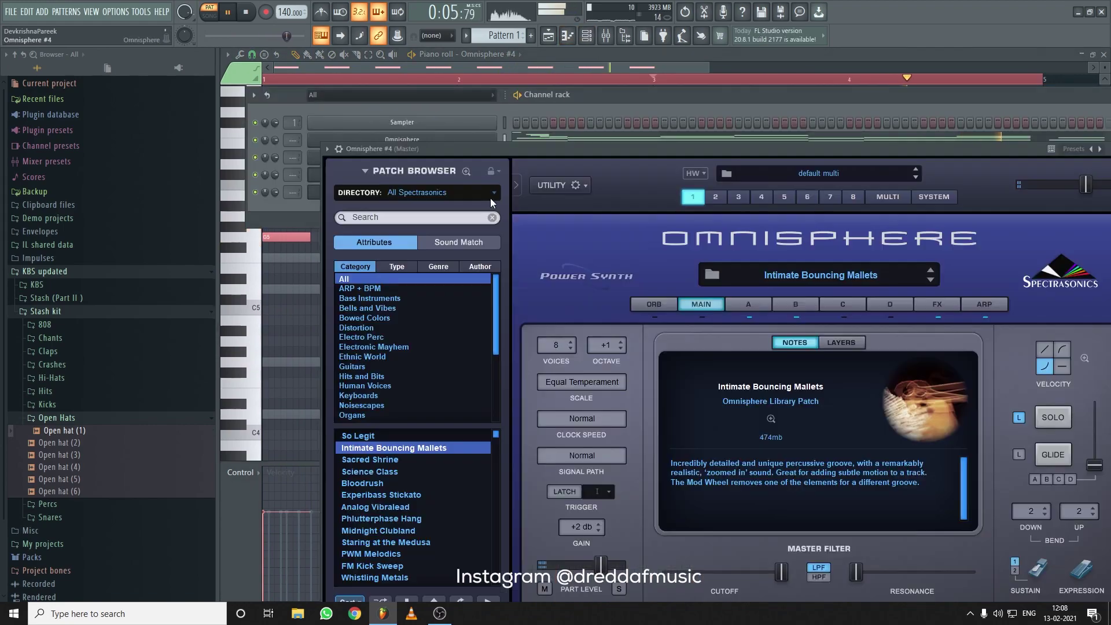
scroll(456, 491, down, 2)
click(426, 473)
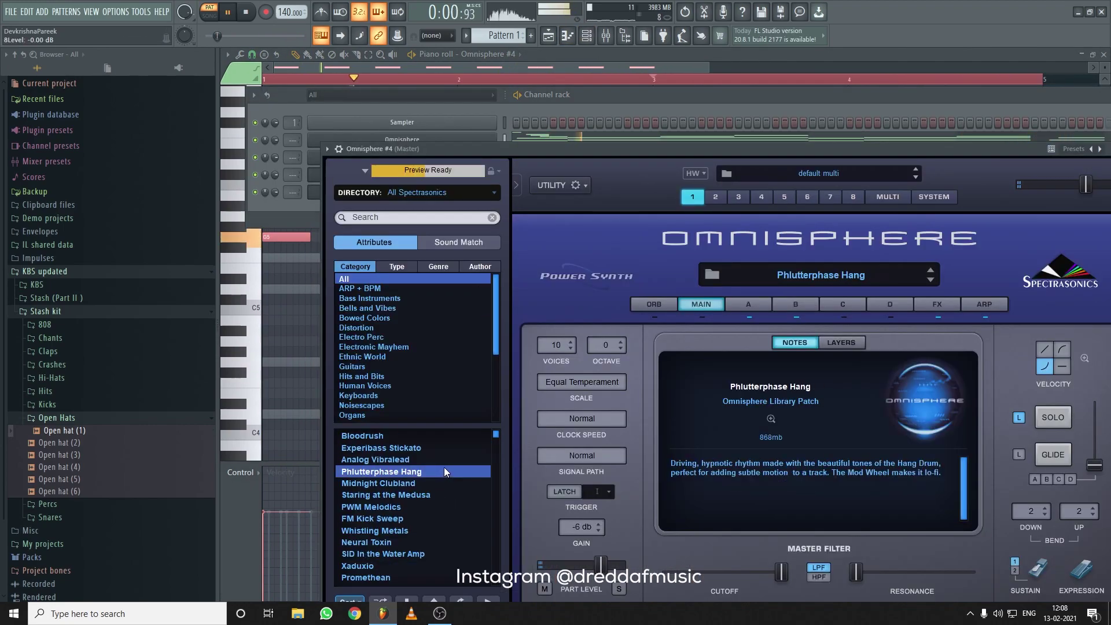
click(434, 496)
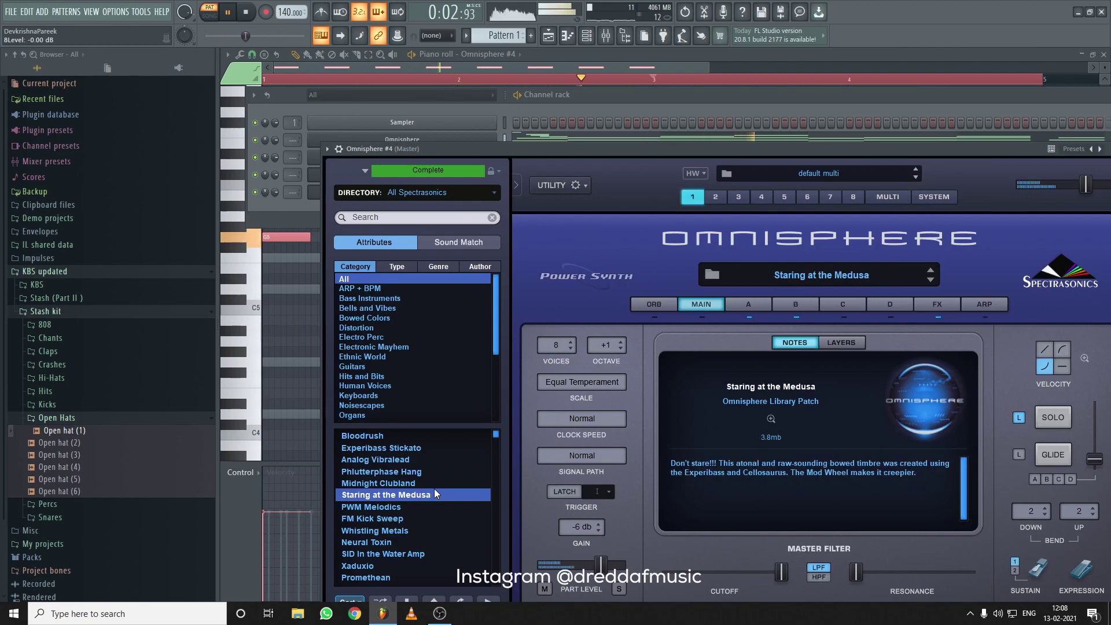
scroll(451, 497, down, 3)
click(427, 482)
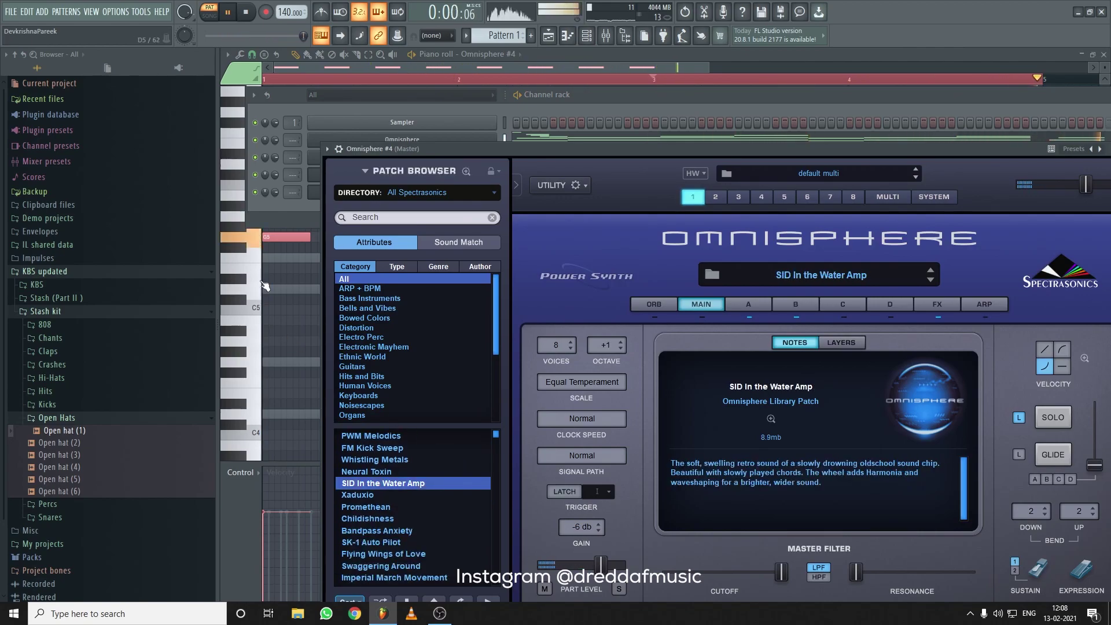
Return to the Omnisphere #4 notes and move them all down one octave to G4
click(239, 147)
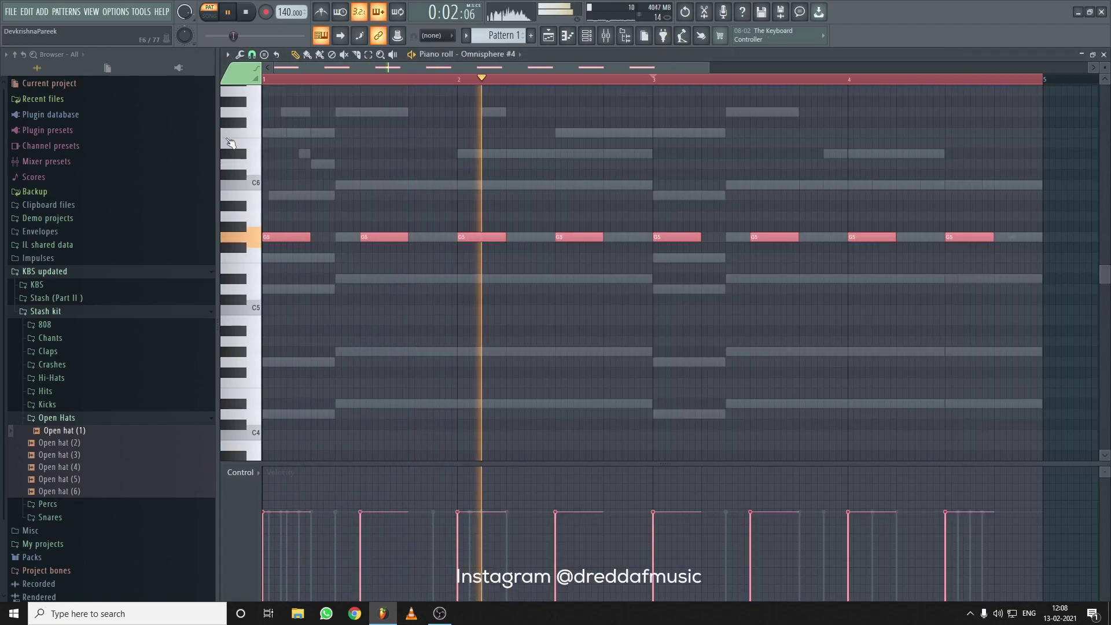
scroll(343, 116, down, 1)
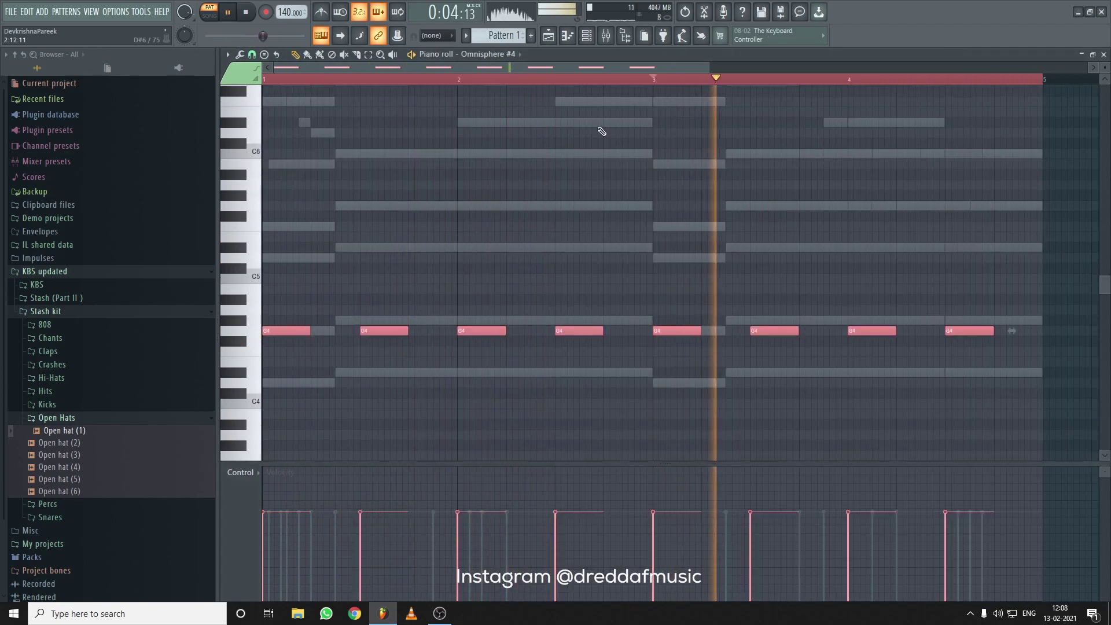
Route all five channels to consecutive mixer tracks starting from Insert 1 and check the assignments in the channel rack
click(586, 36)
click(596, 44)
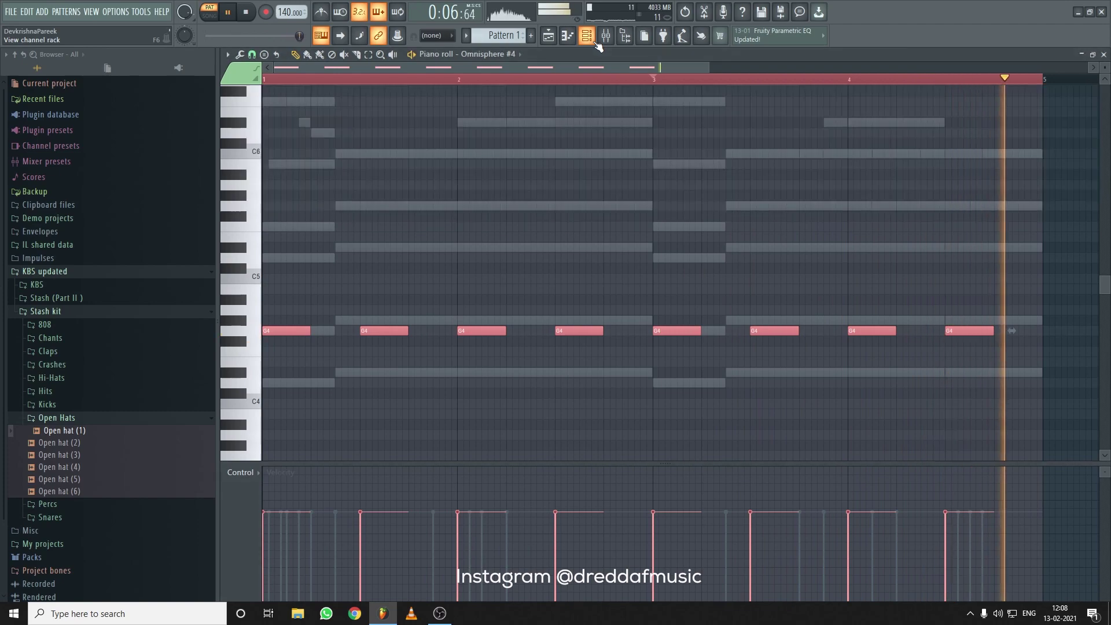
click(595, 42)
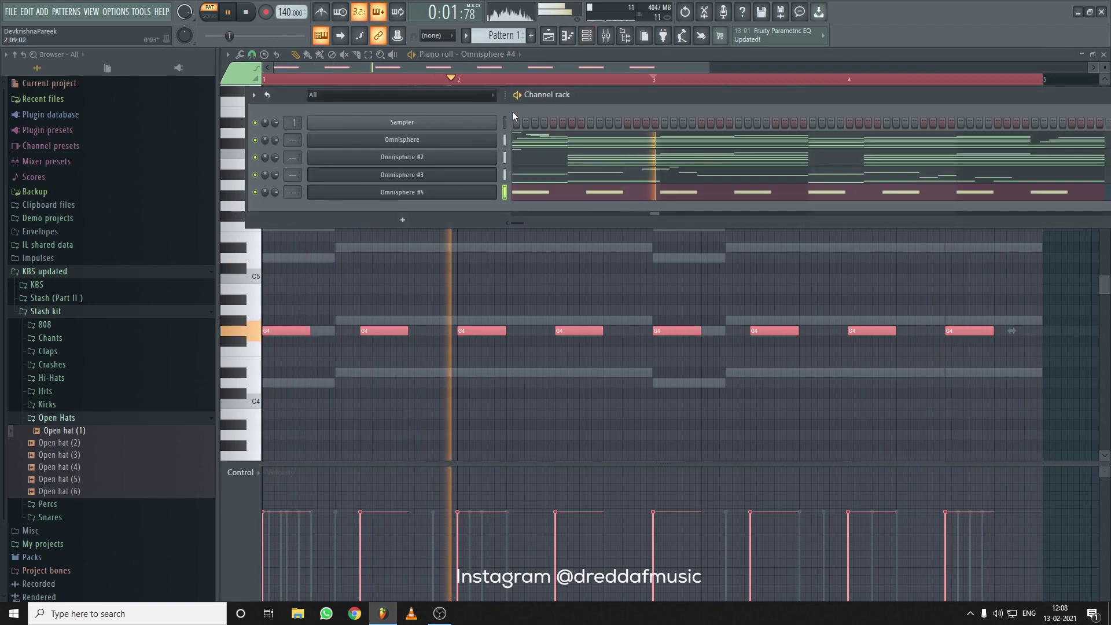
click(605, 36)
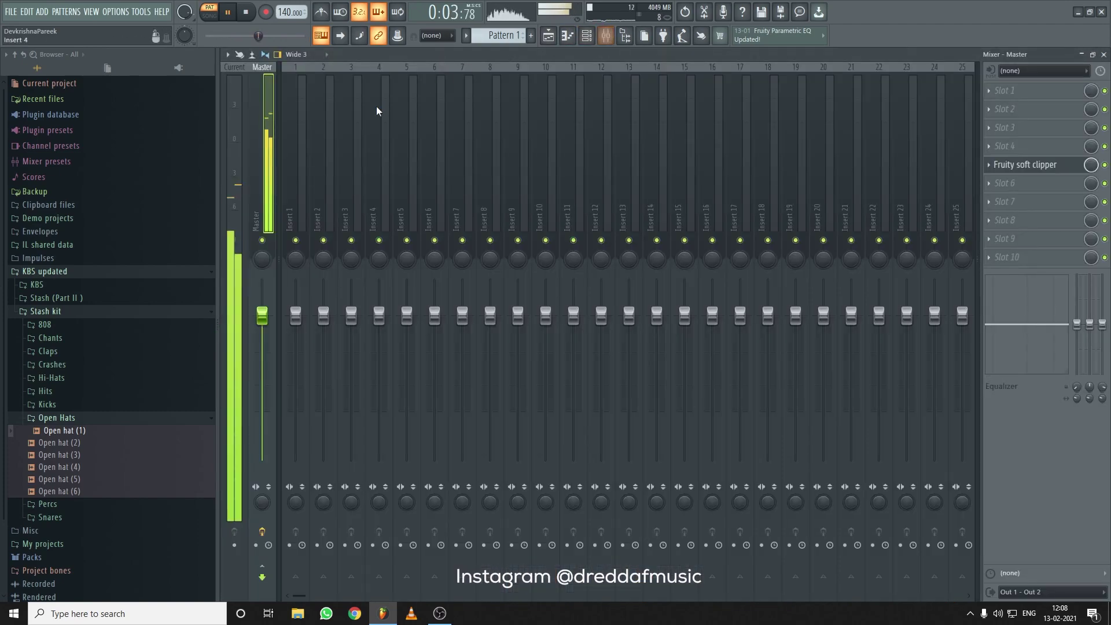
right_click(306, 123)
mouse_move(333, 182)
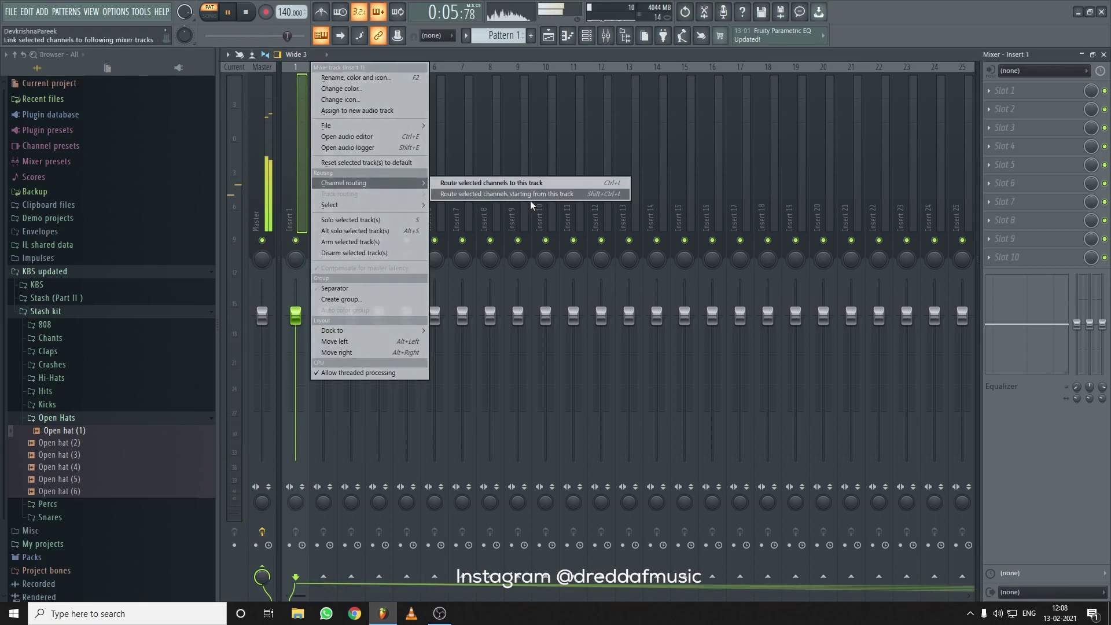
click(527, 197)
click(586, 36)
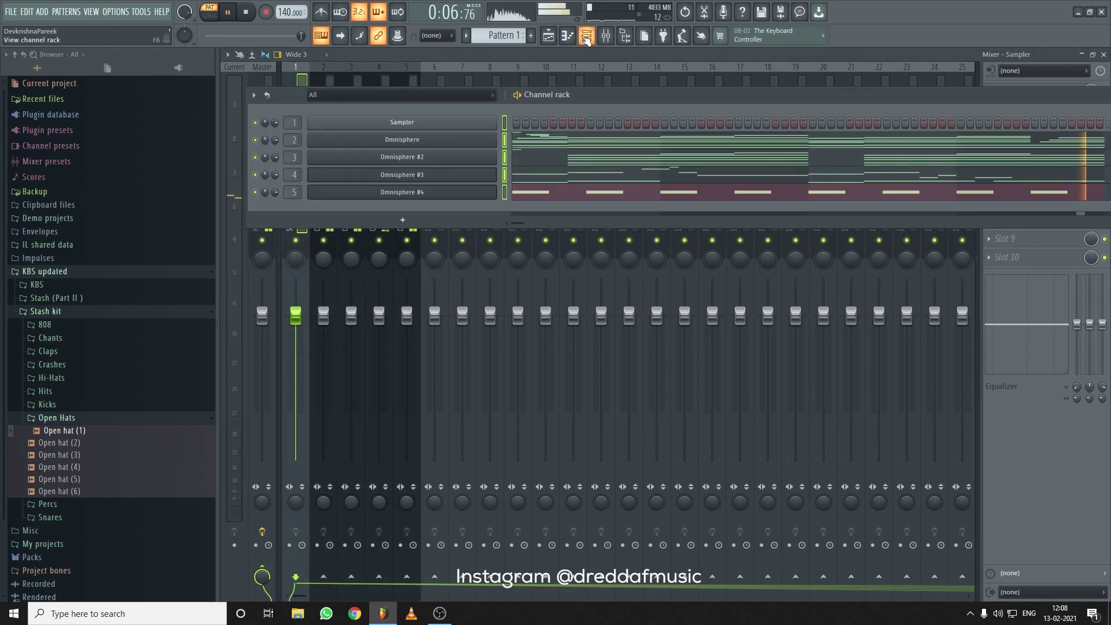
Solo the Omnisphere mixer track, add Fruity Parametric EQ 2 in slot 2 and cut its low frequencies
click(312, 71)
click(317, 229)
key(space)
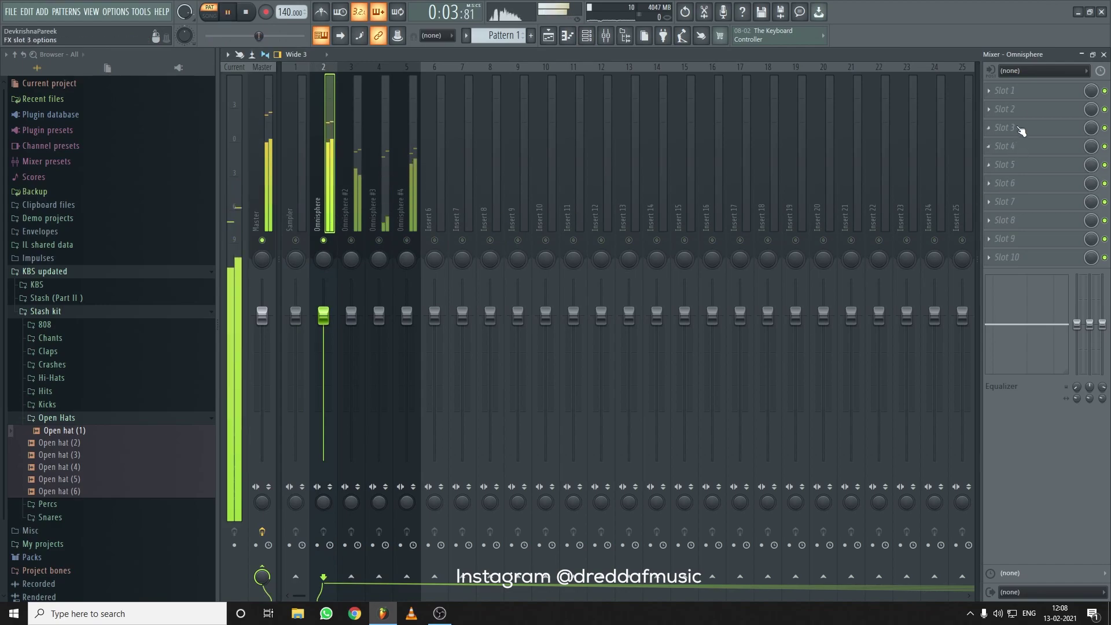
click(1007, 109)
click(816, 307)
drag(384, 311, 415, 382)
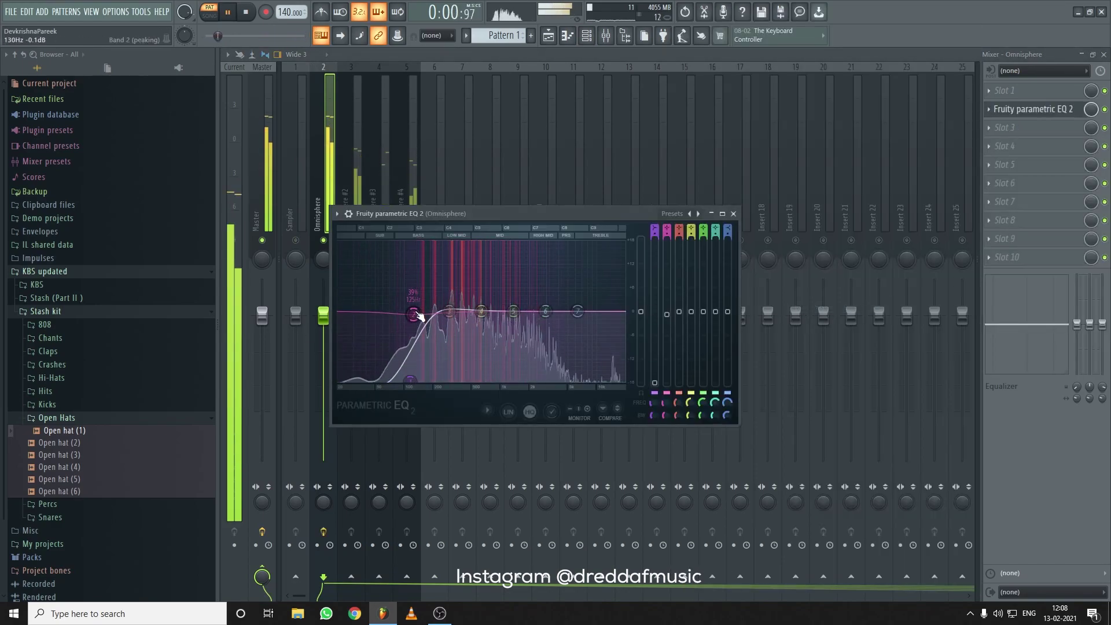
drag(418, 313, 414, 316)
Add Fruity Parametric EQ 2 in slot 4 of Omnisphere #2, cutting the lows and lowering the high shelf by about 10.6 dB
click(363, 205)
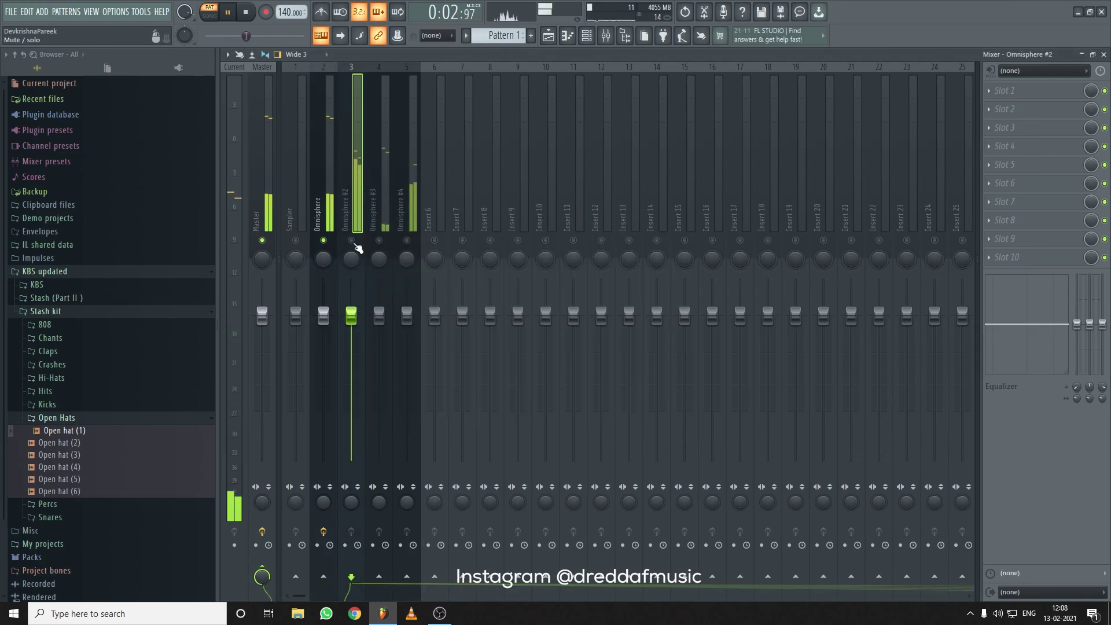
click(1056, 150)
click(866, 307)
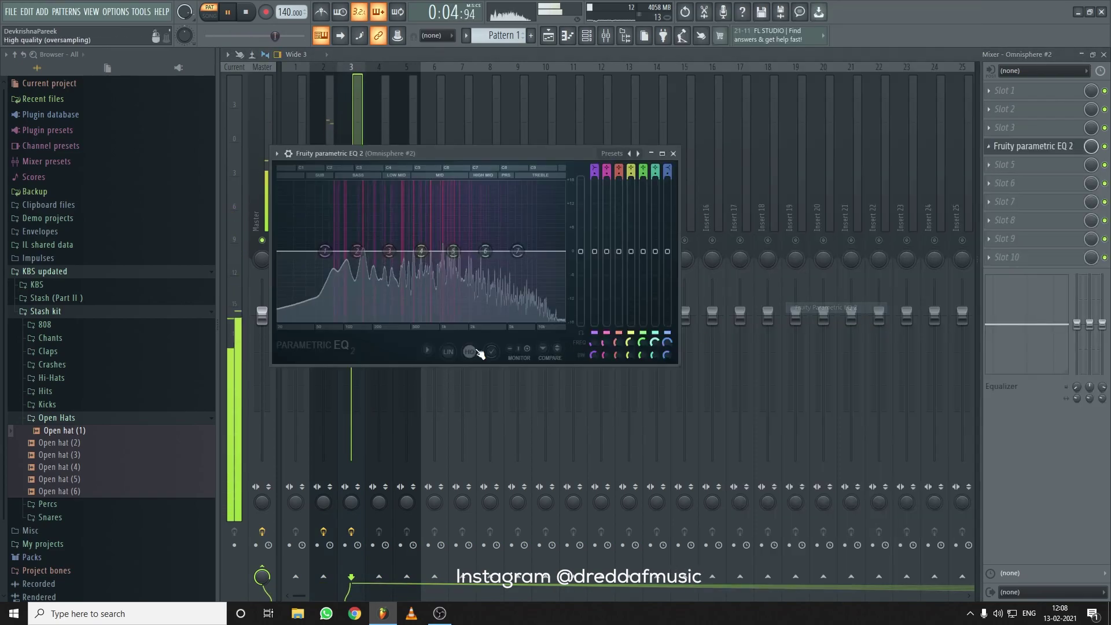
drag(316, 259, 352, 277)
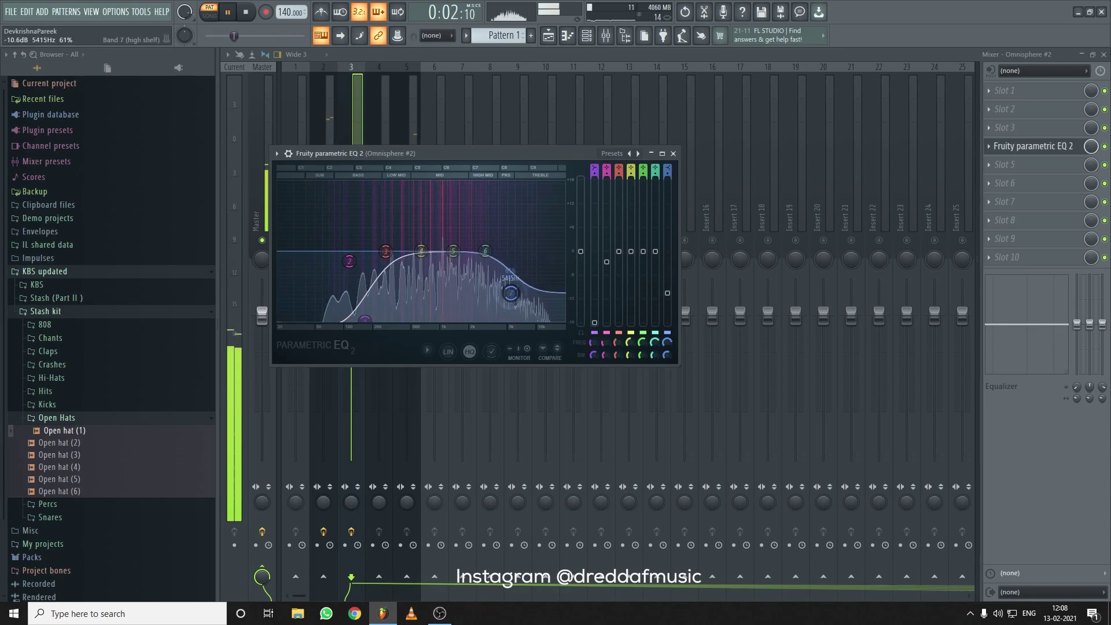
Solo the Omnisphere #3 mixer track, add Fruity Parametric EQ 2 in slot 5 and cut its low frequencies
click(384, 132)
right_click(383, 235)
click(389, 216)
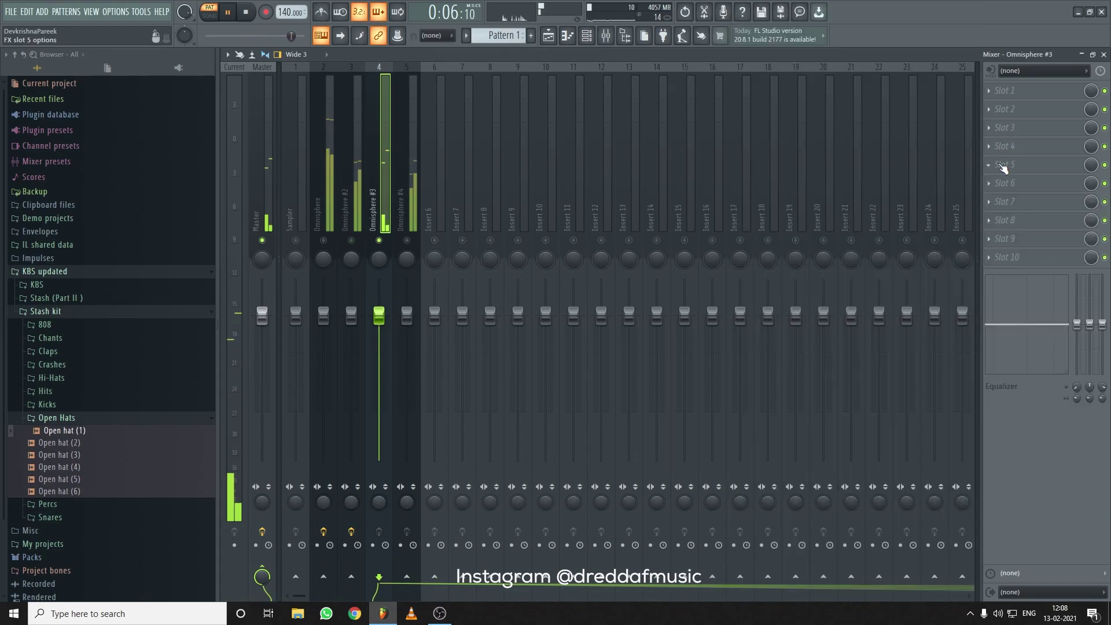
click(1004, 165)
click(849, 306)
drag(371, 298, 395, 321)
Add Fruity Parametric EQ 2 in slot 6 of the Omnisphere #4 mixer track and cut its low frequencies
click(413, 184)
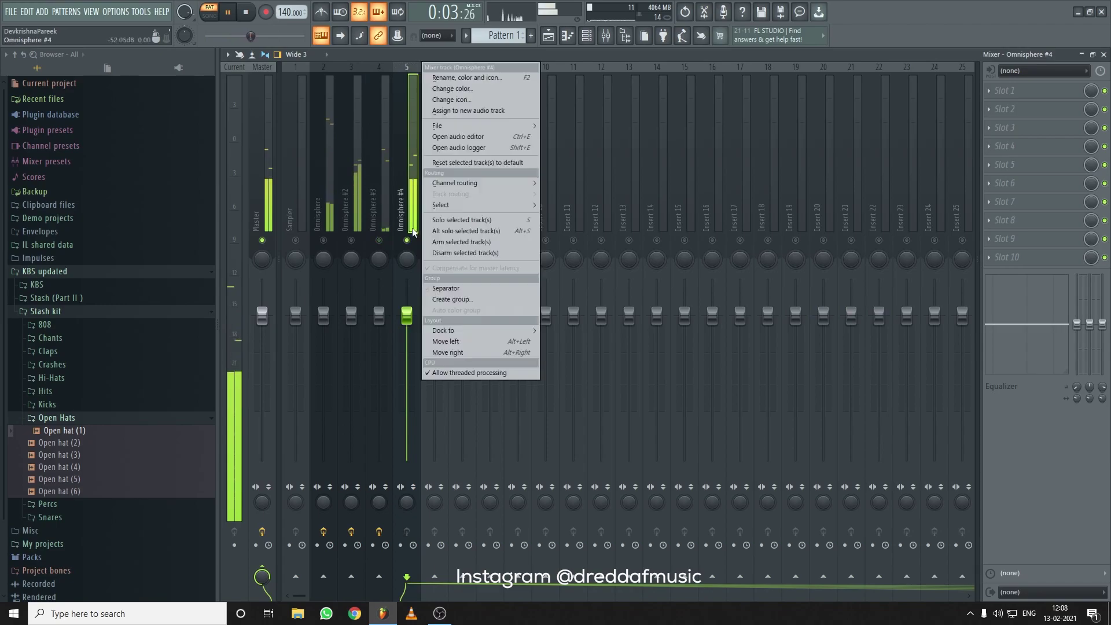
click(1033, 184)
click(839, 310)
drag(295, 221, 332, 294)
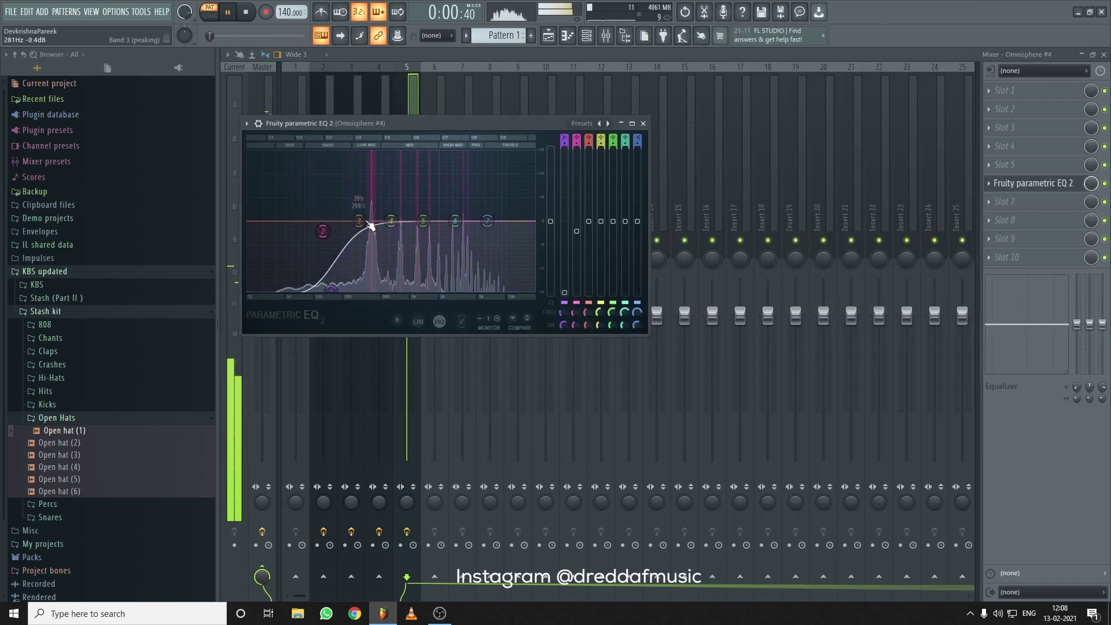
click(413, 99)
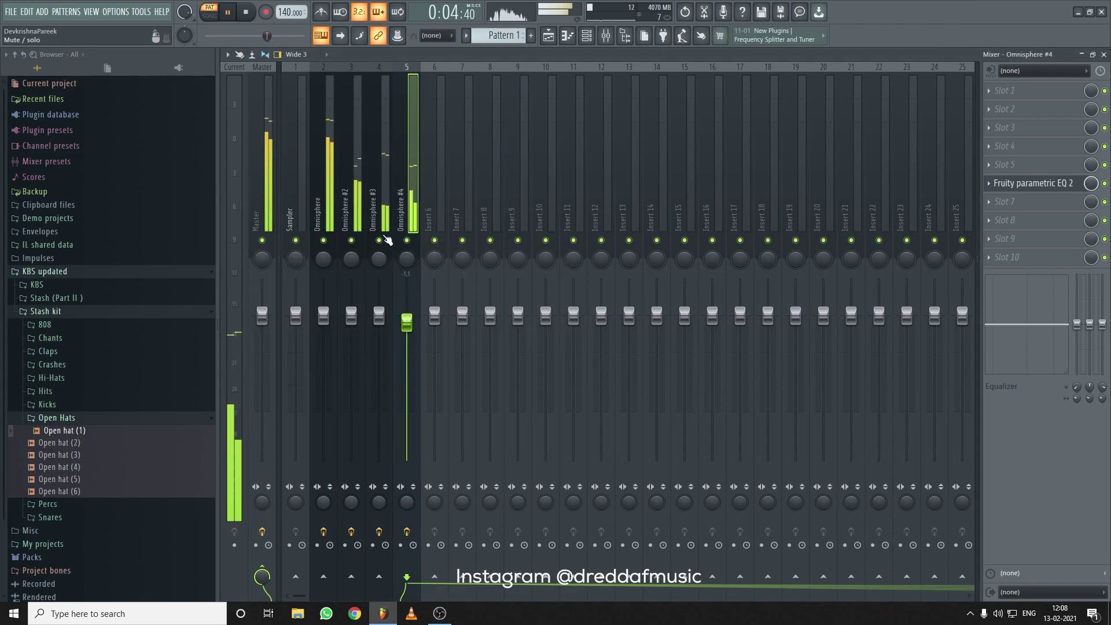
Refine the Omnisphere #3 EQ in solo by lowering bands 6 and 7 and moving the low cut higher, then unsolo the track
right_click(381, 239)
click(386, 208)
click(1028, 177)
click(1048, 170)
click(1047, 170)
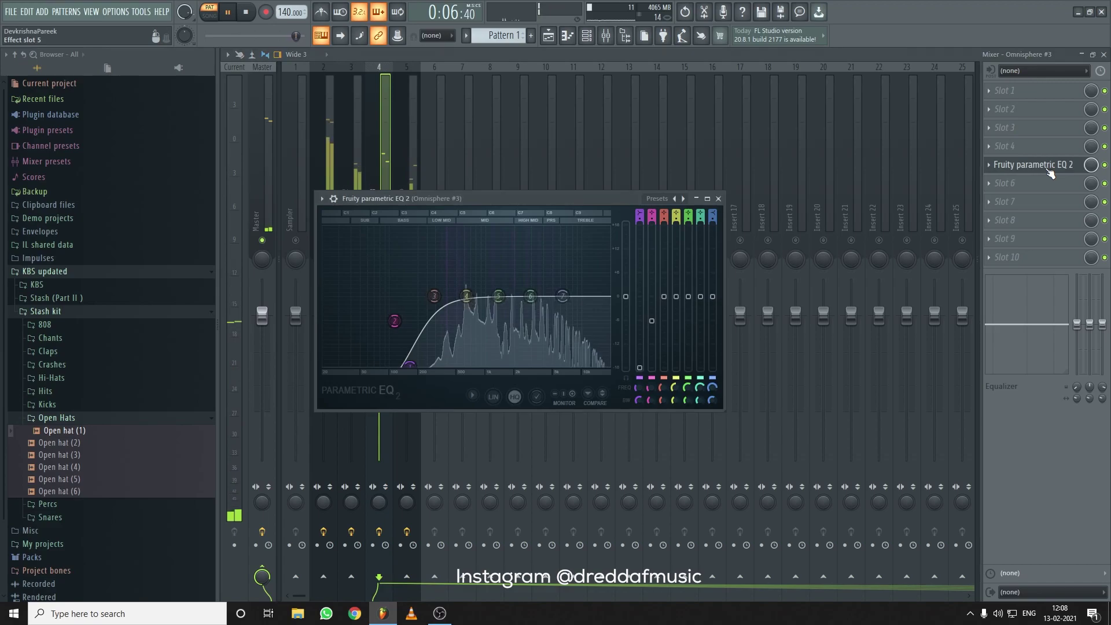
drag(532, 297, 532, 307)
drag(563, 296, 573, 312)
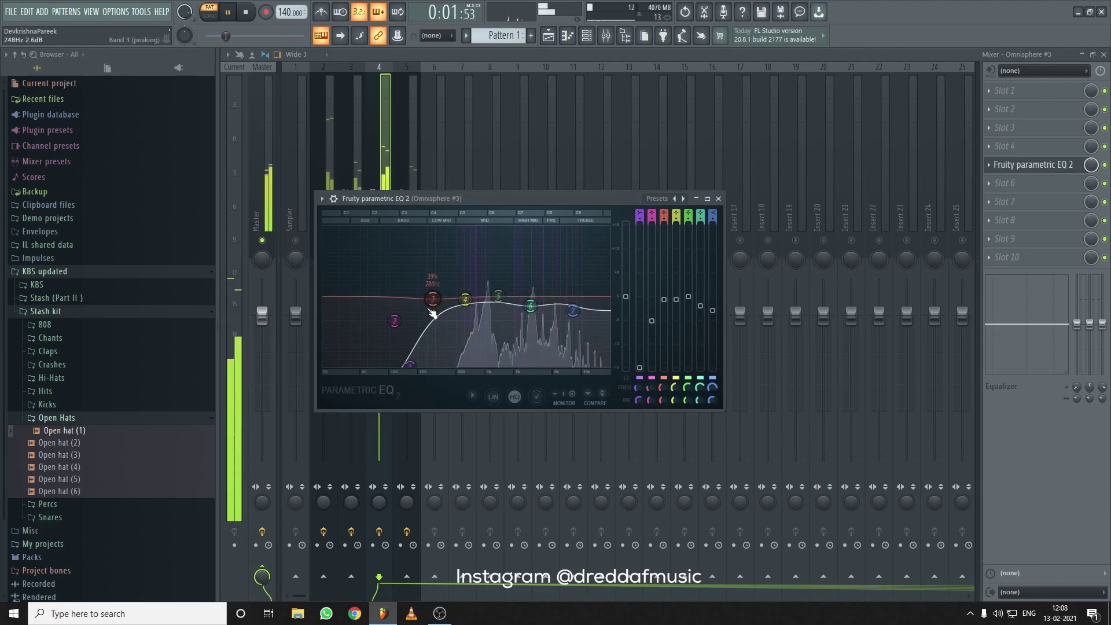
drag(416, 362, 433, 363)
click(383, 180)
right_click(380, 240)
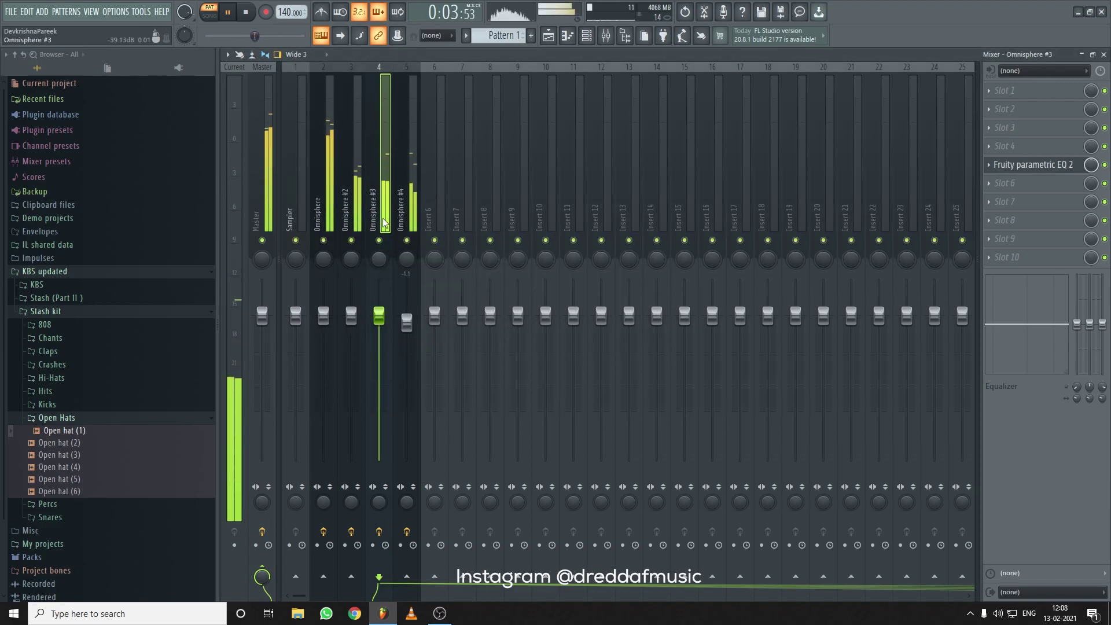
Balance the mixer levels, lowering Omnisphere #4 to about -4.2 dB and slightly reducing Omnisphere #2 while checking it in solo
drag(414, 322, 414, 335)
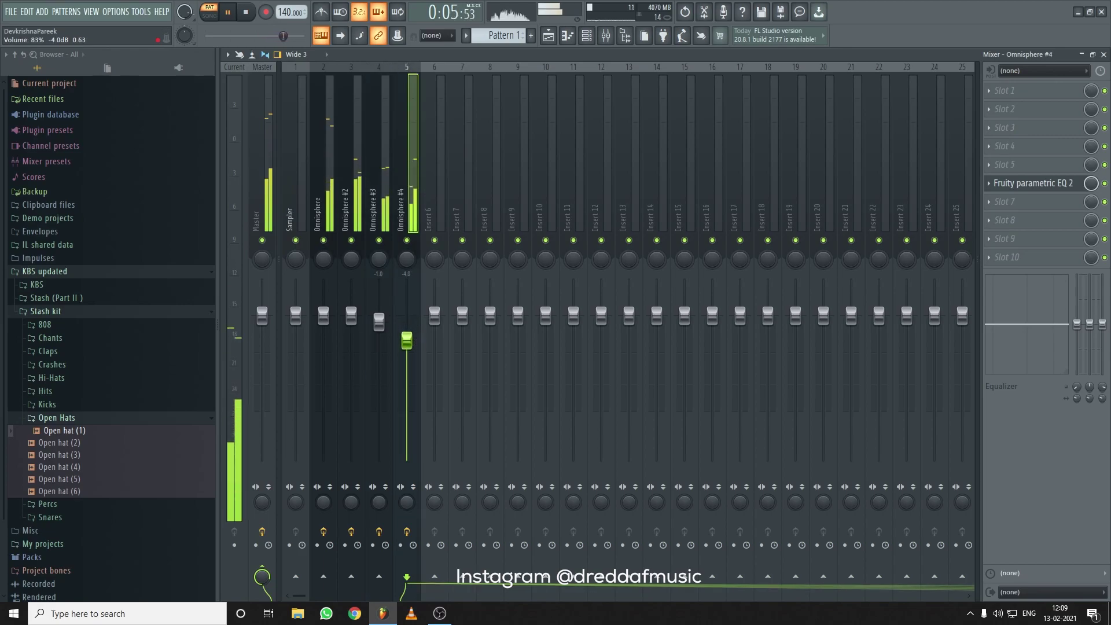
right_click(352, 241)
drag(352, 315, 379, 318)
right_click(352, 241)
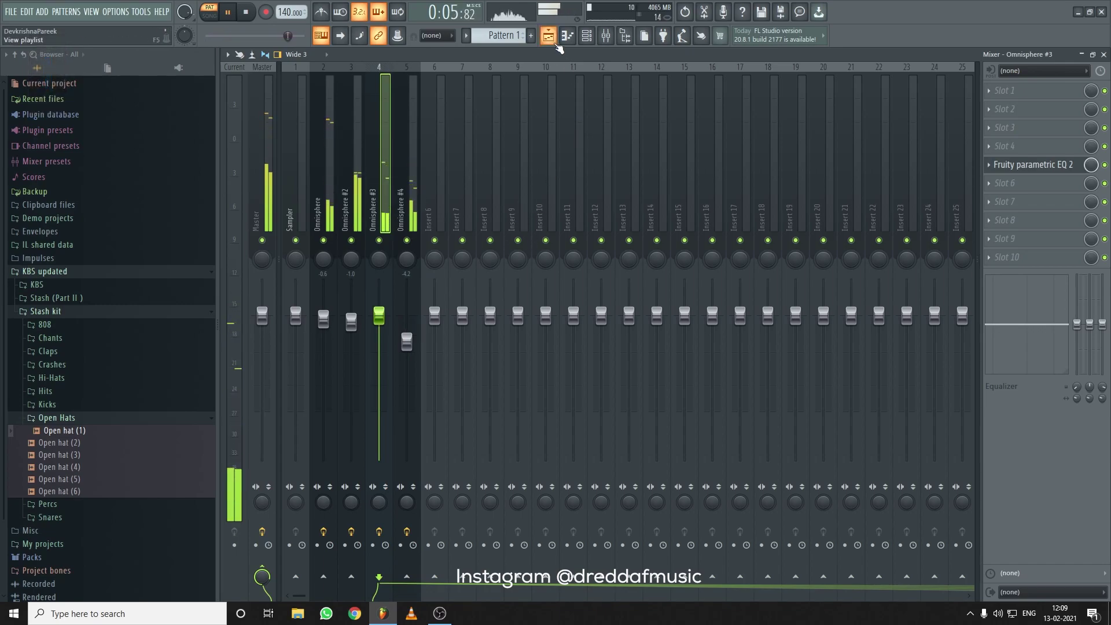
Open the Omnisphere #2 notes, randomize the velocity of all of them and play the result
key(F6)
click(491, 161)
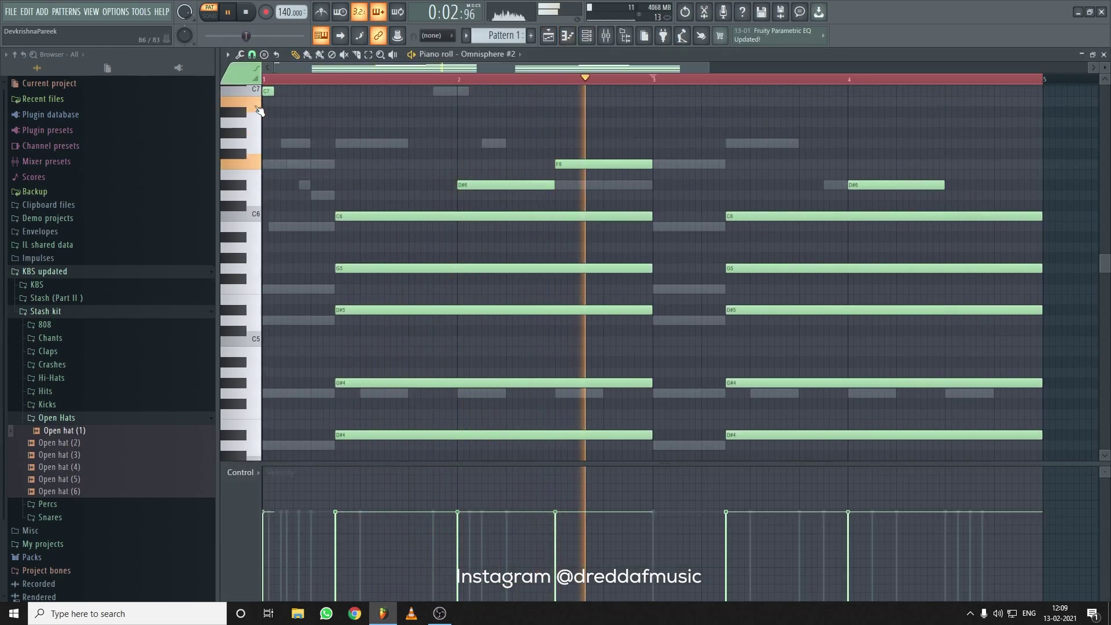
key(space)
scroll(255, 184, up, 4)
scroll(265, 189, down, 4)
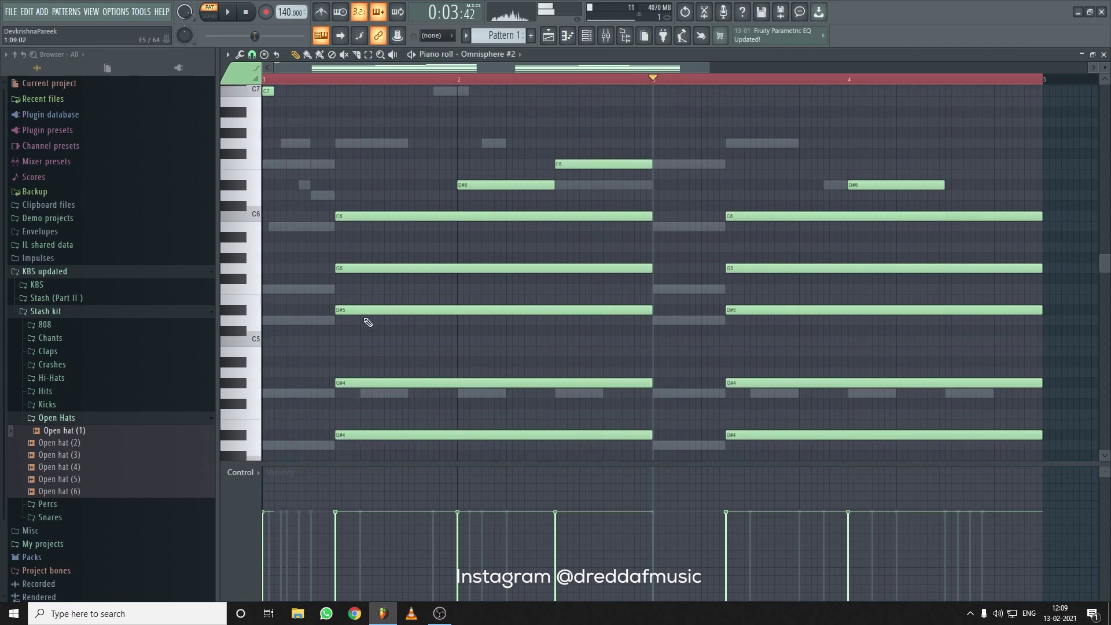
key(ctrl+a)
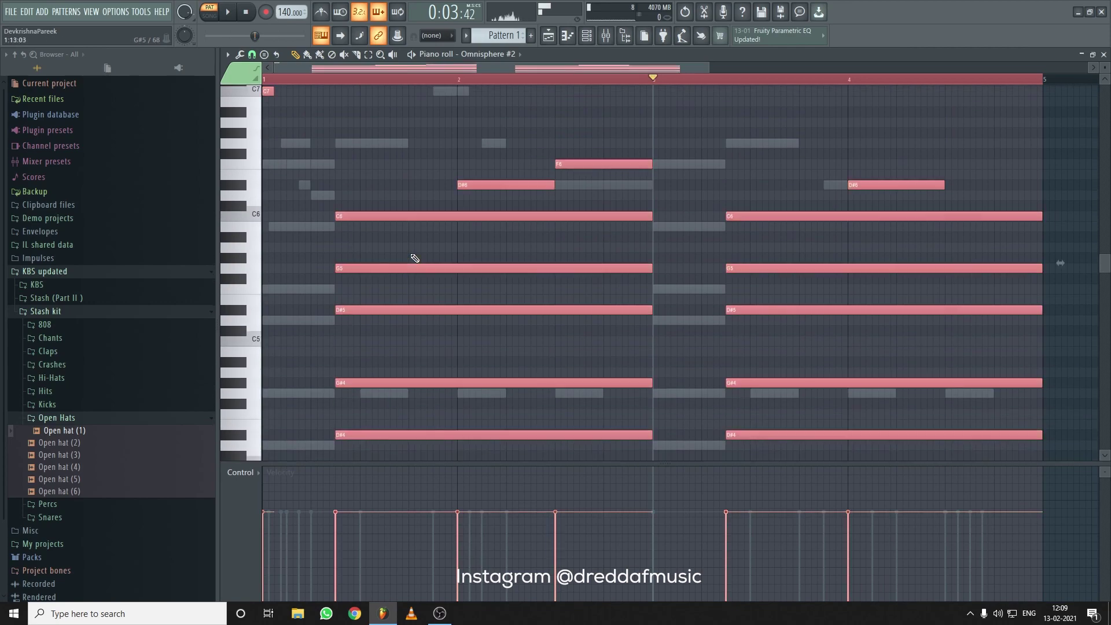
key(alt+r)
click(608, 399)
key(space)
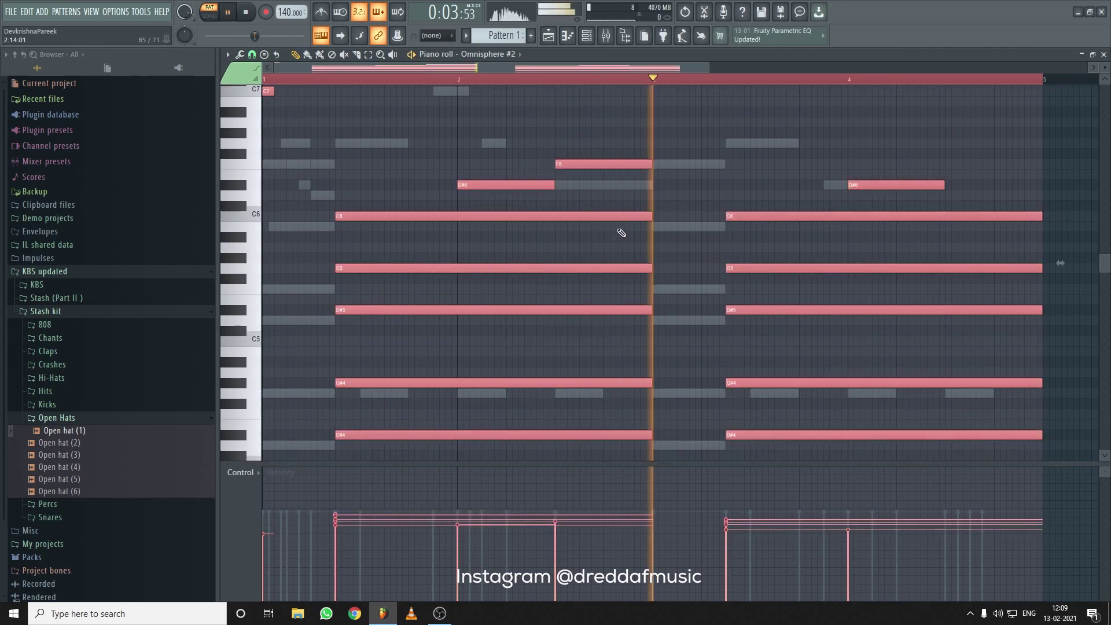
Open the Omnisphere #3 notes in the piano roll and randomize the velocity of all of them
key(F6)
key(space)
right_click(495, 175)
click(506, 175)
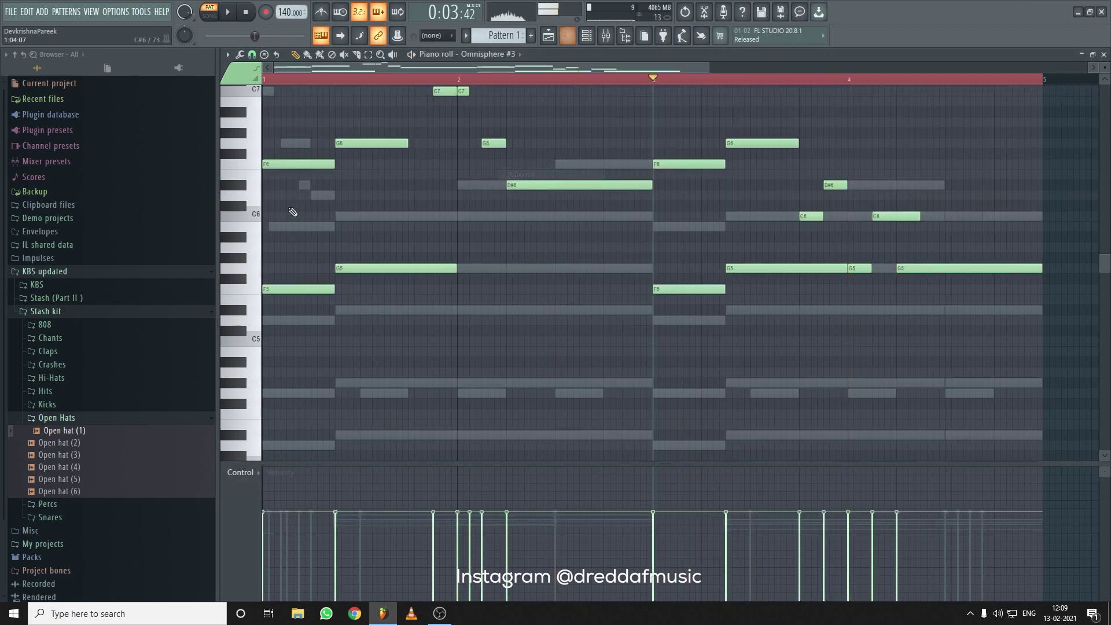
scroll(247, 160, up, 2)
drag(247, 160, 236, 272)
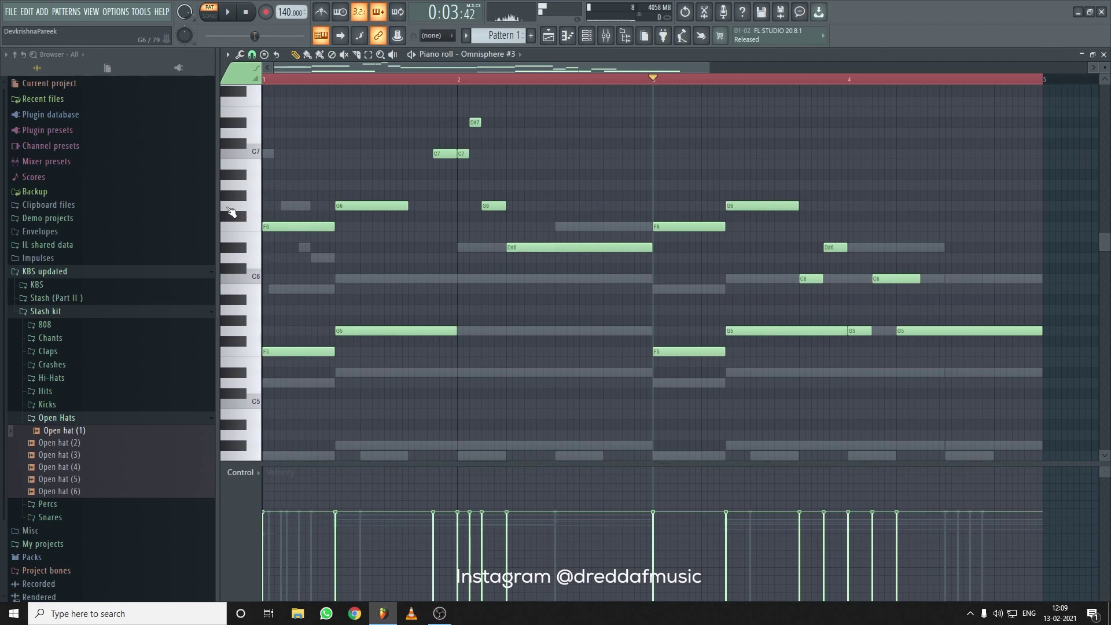
key(ctrl+s)
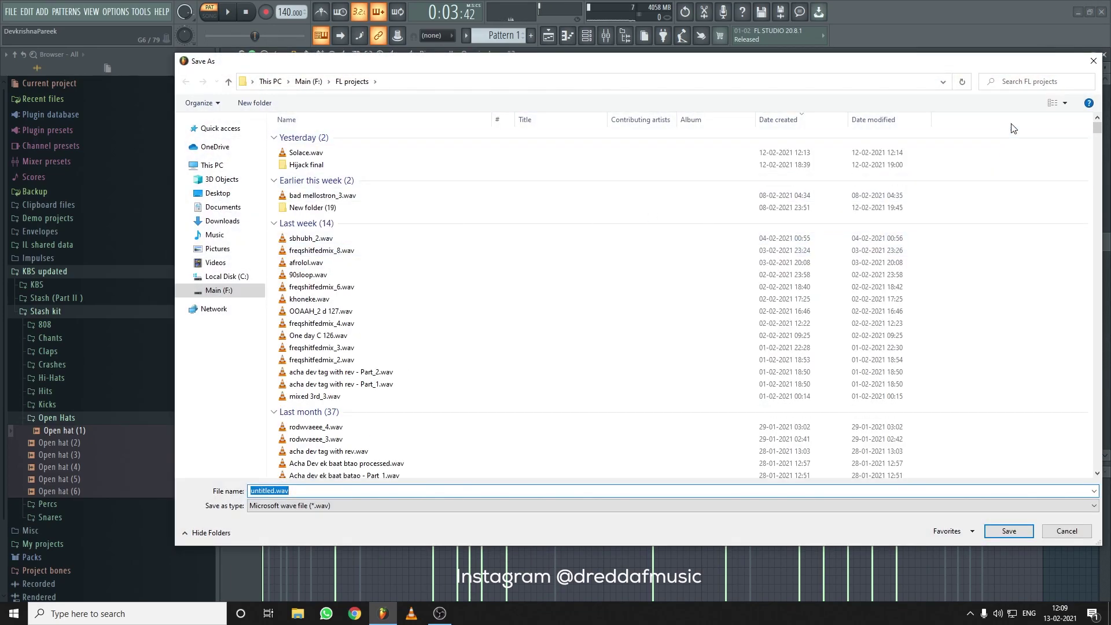
key(Escape)
key(ctrl+a)
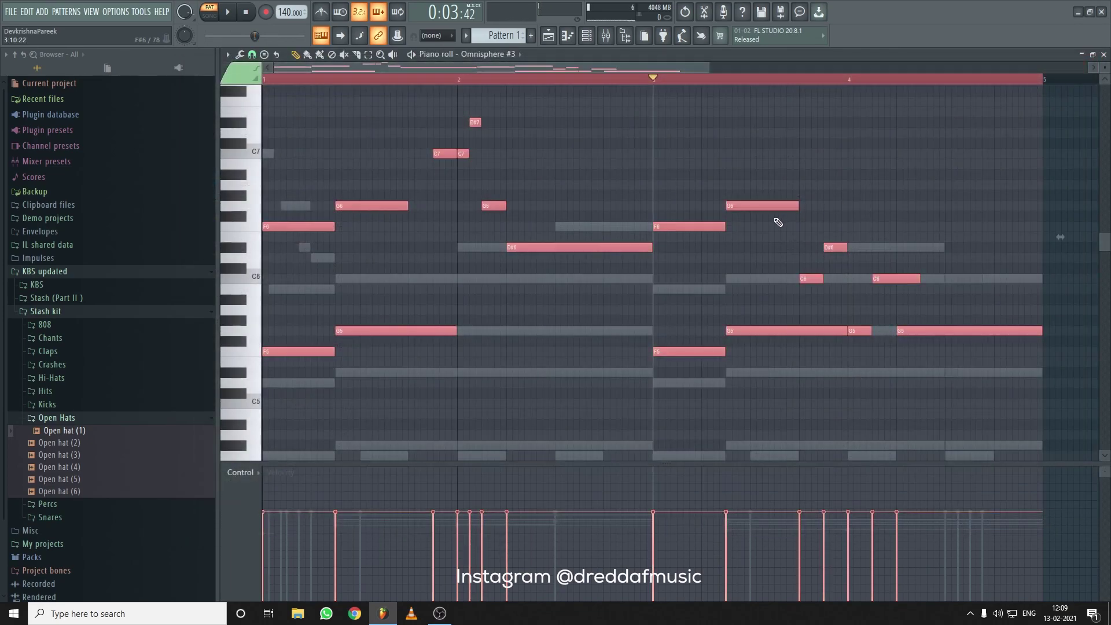
key(alt+r)
click(635, 401)
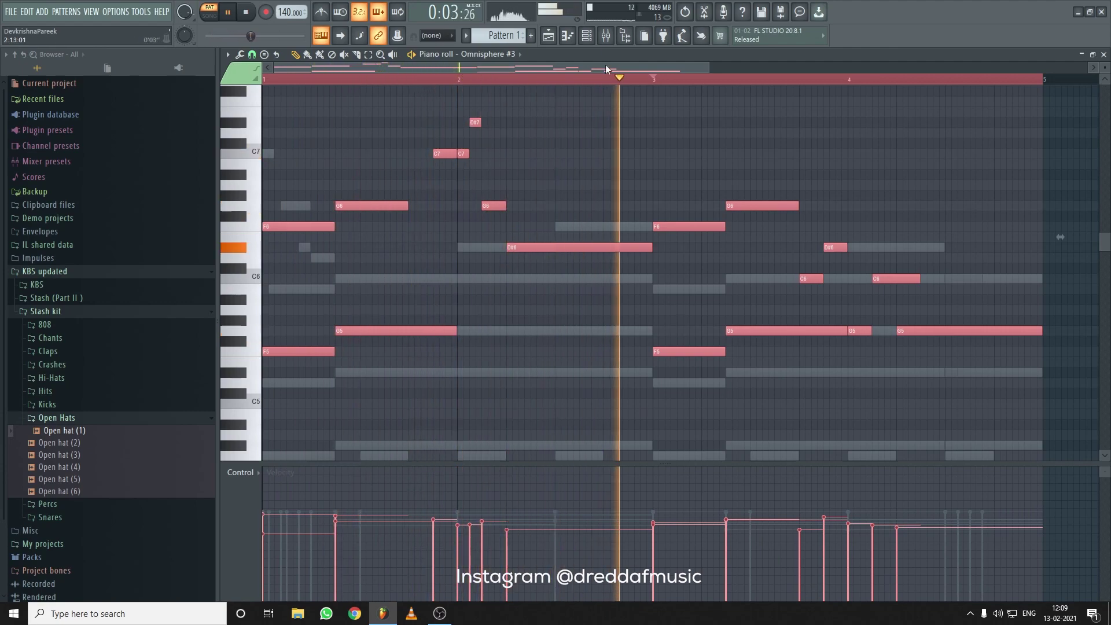
Open the Omnisphere #4 notes and lower the velocity of every second G4 note
key(F6)
right_click(495, 192)
click(526, 191)
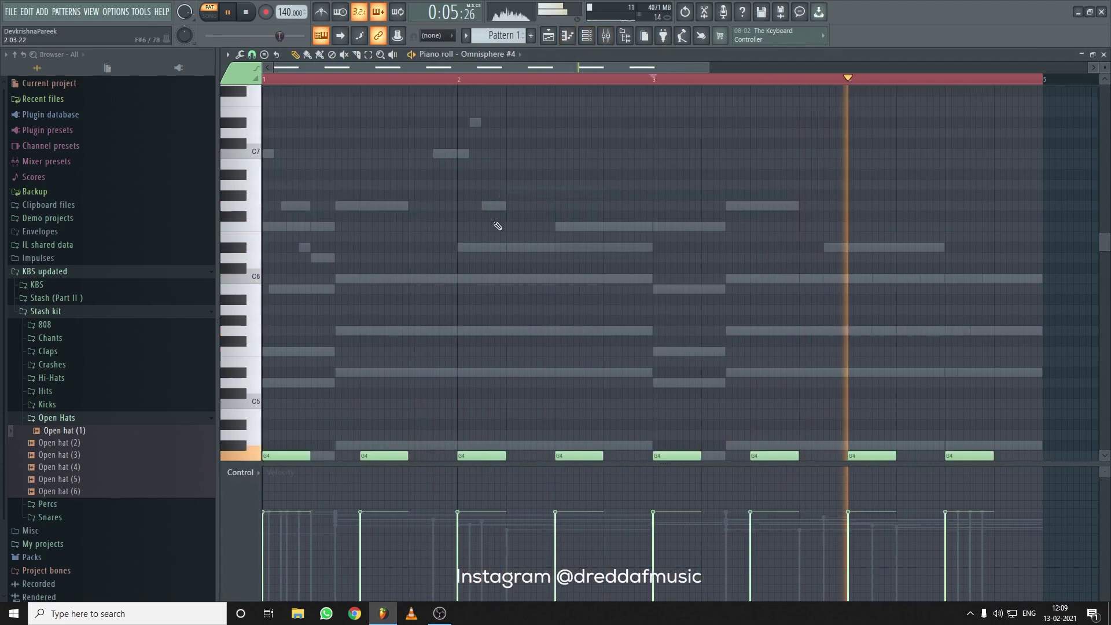
click(556, 523)
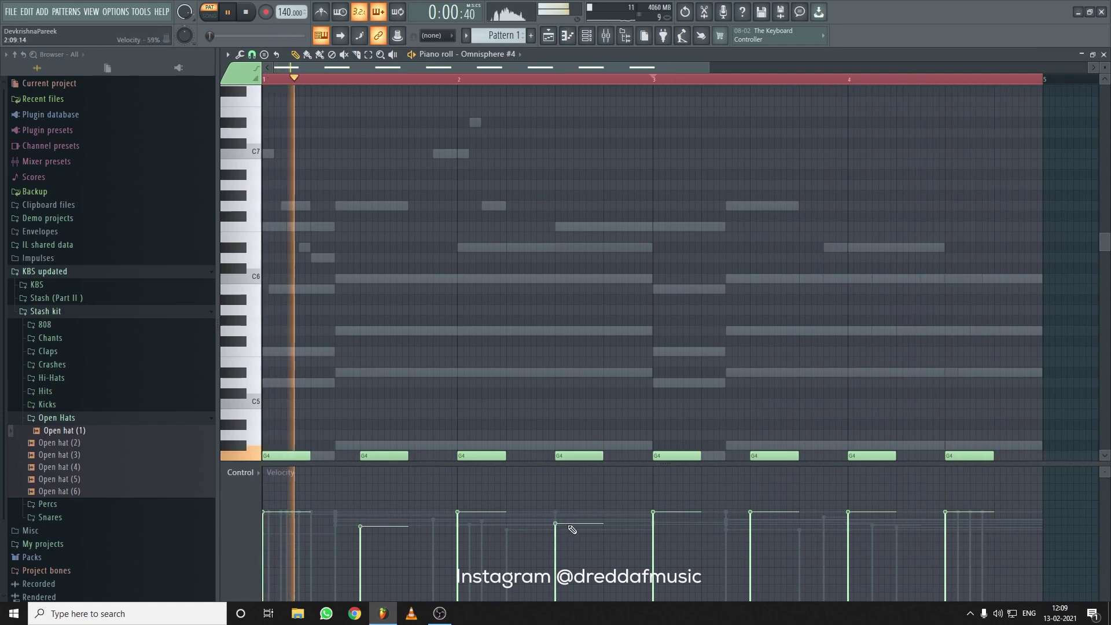
click(751, 523)
click(947, 520)
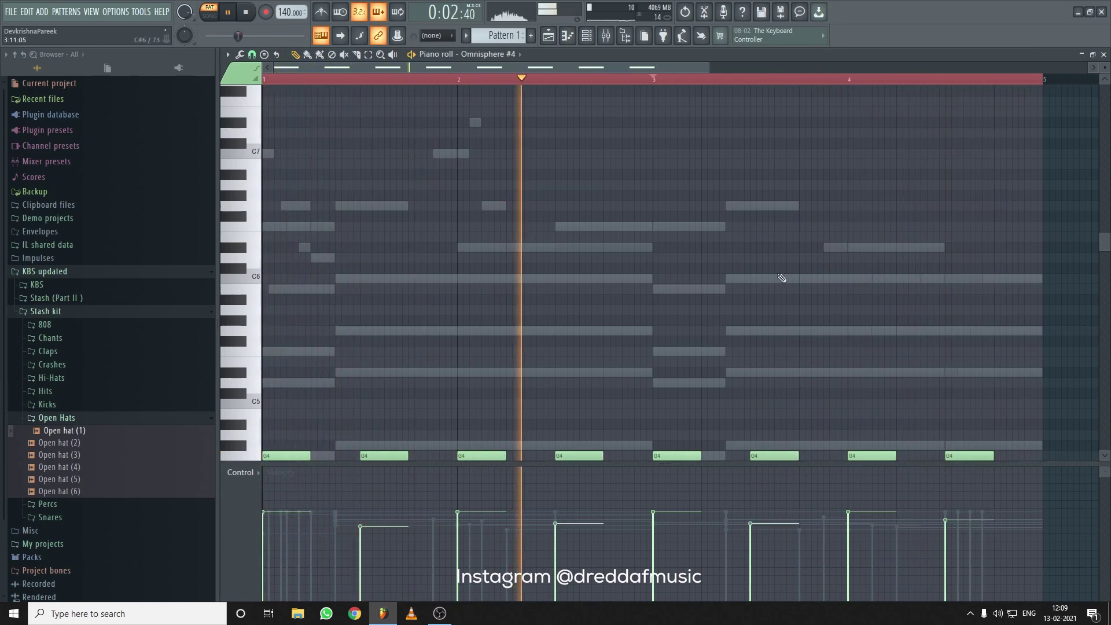
Save the project as newmelodydyyyyyyyyy.flp in the FL projects folder
click(587, 36)
click(588, 36)
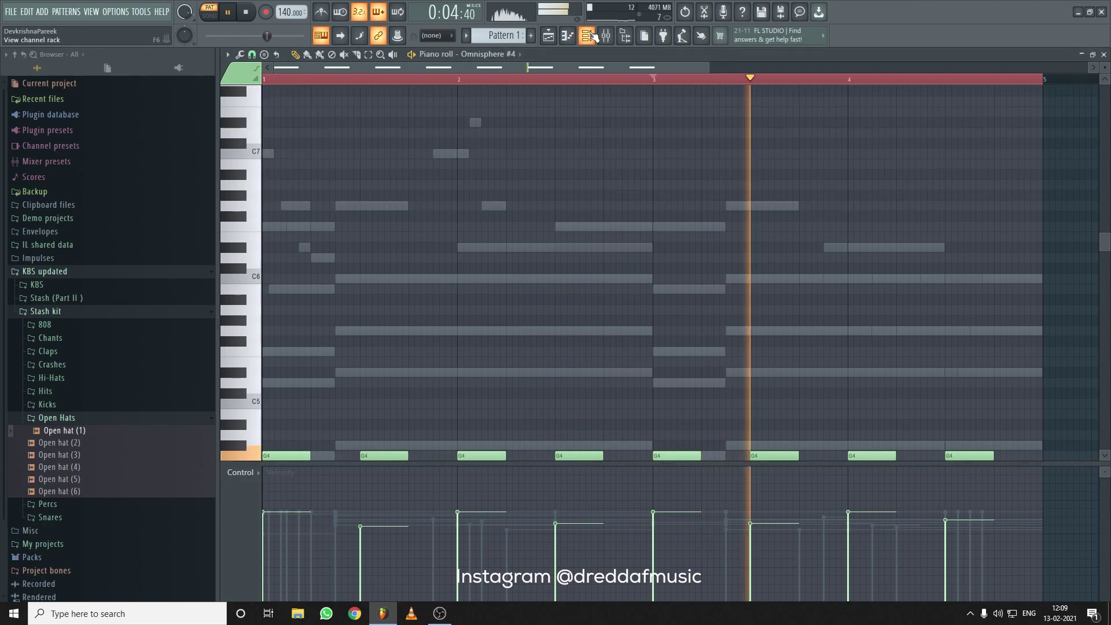
key(ctrl+shift+s)
text(newmelodydyyyyyyyyyy)
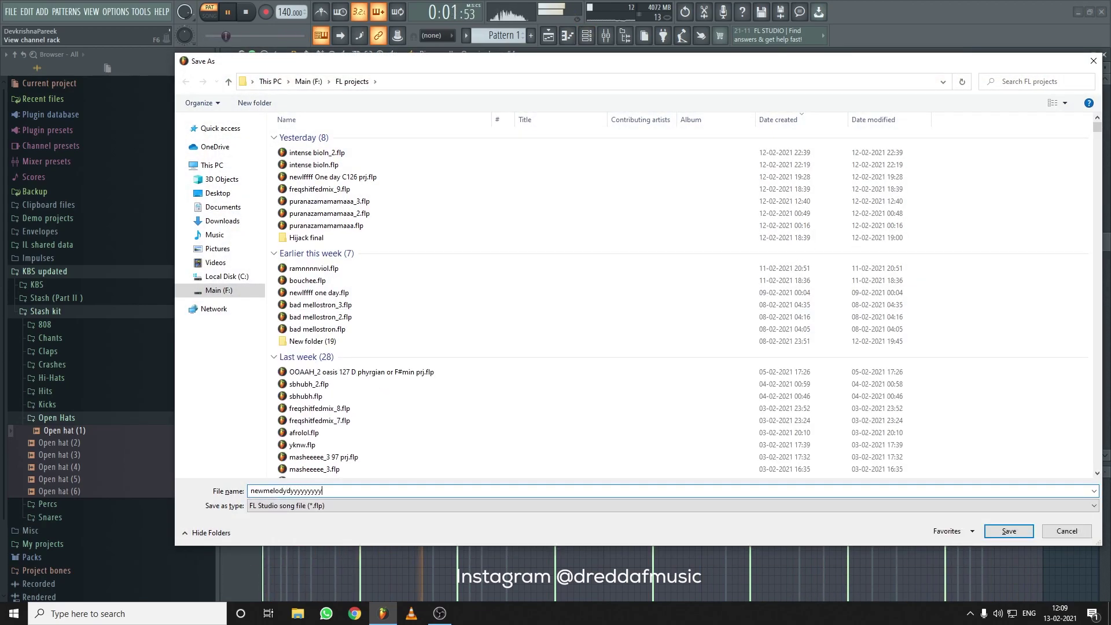
key(Return)
Show the playlist and split Pattern 1 by channel into separate Omnisphere patterns
click(587, 36)
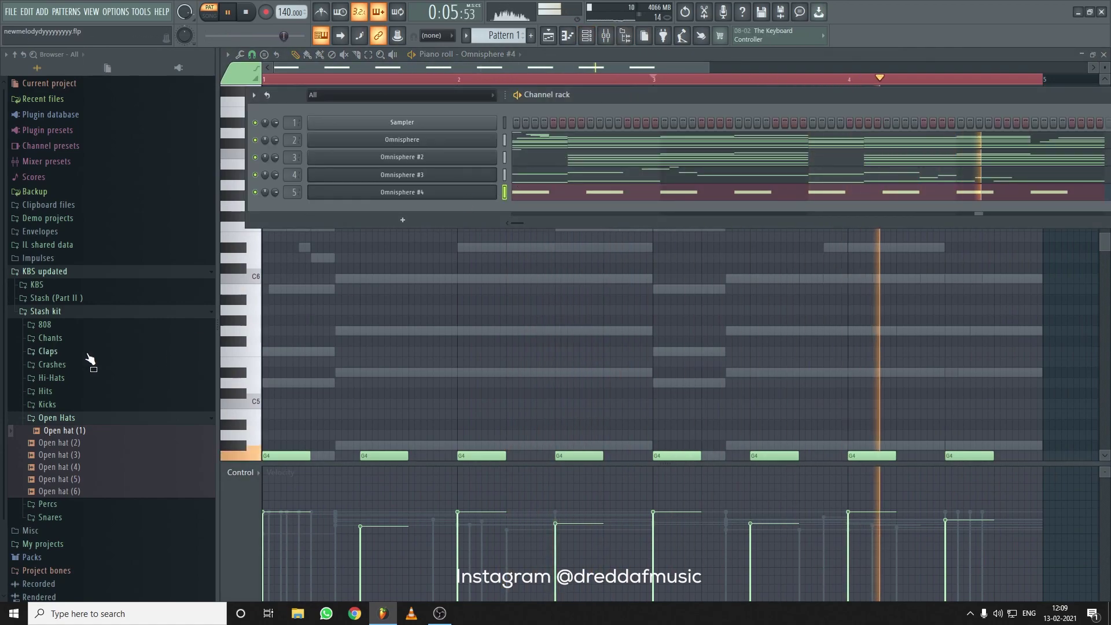
key(F5)
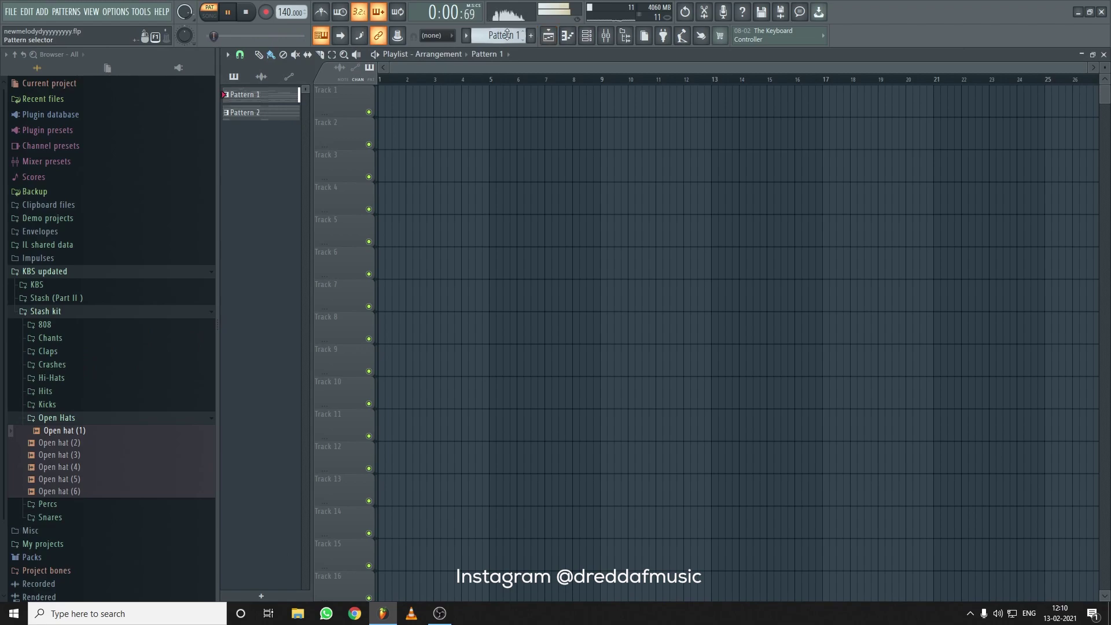
click(467, 36)
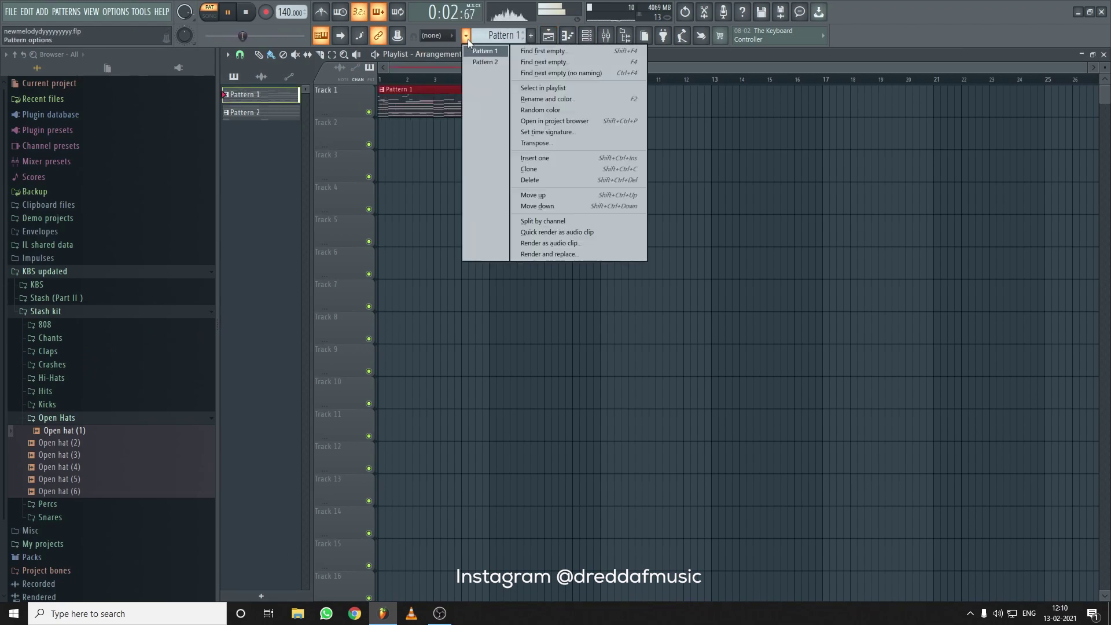
click(581, 219)
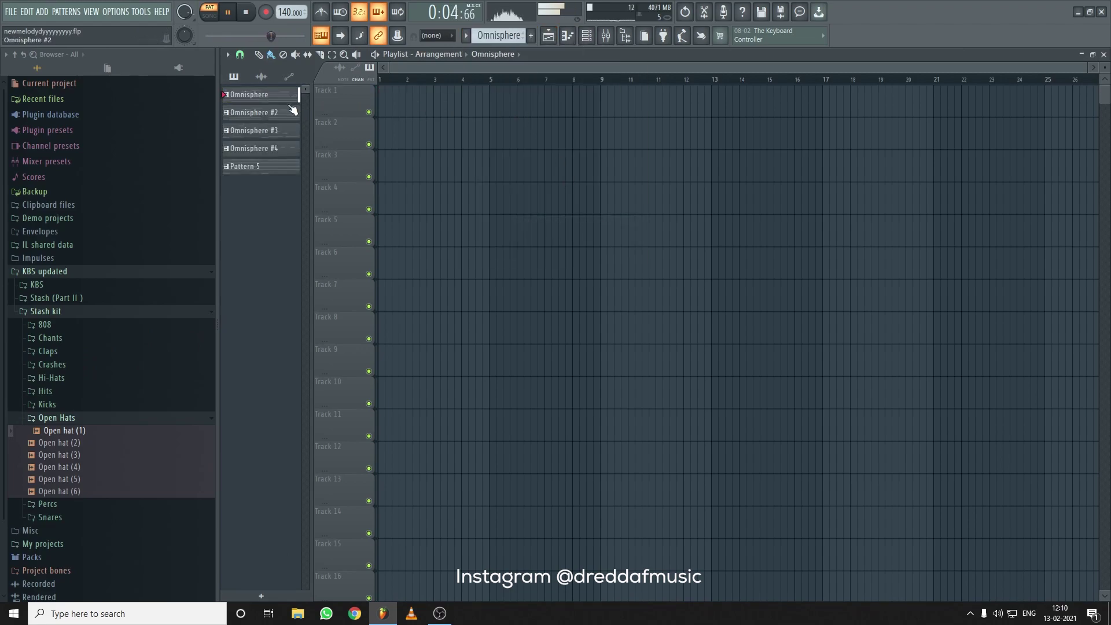
Place the split patterns on tracks 1 to 5 at bar 1, remove the Pattern 5 clip and switch to song mode
drag(273, 101, 415, 105)
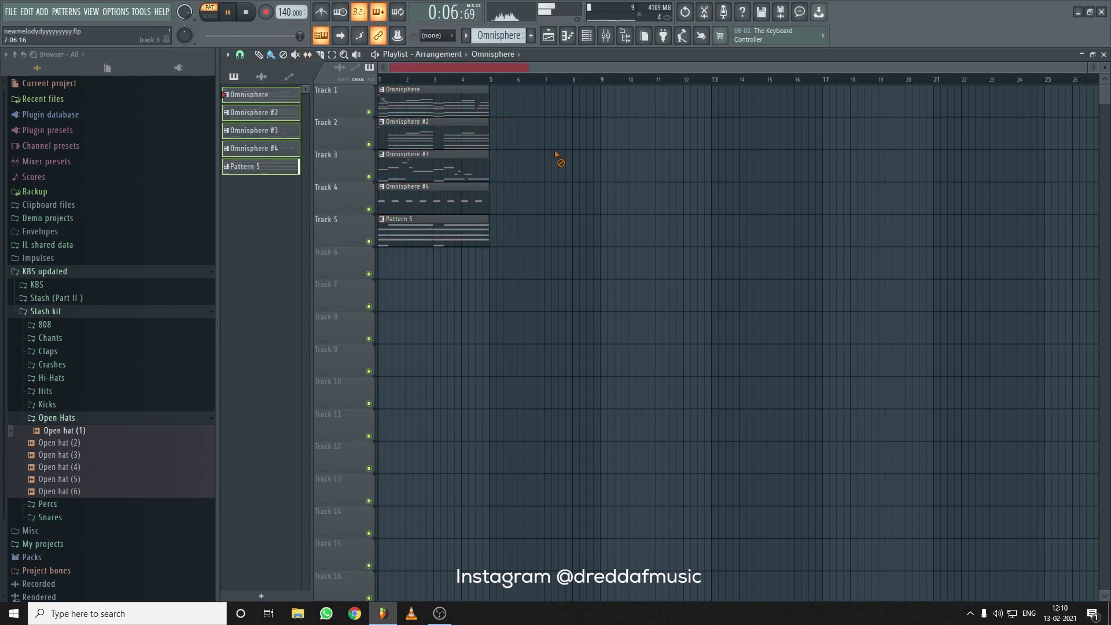
ctrl+click(557, 155)
right_click(434, 229)
key(l)
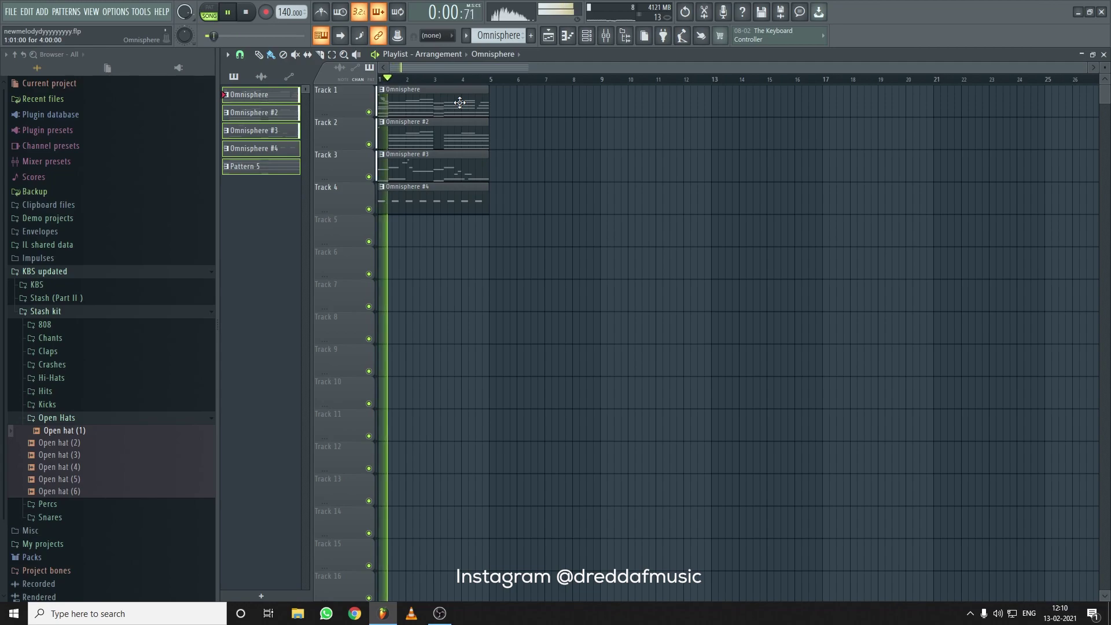
Duplicate the four Omnisphere clips five times back to back, filling the playlist through bar 24
key(ctrl+a)
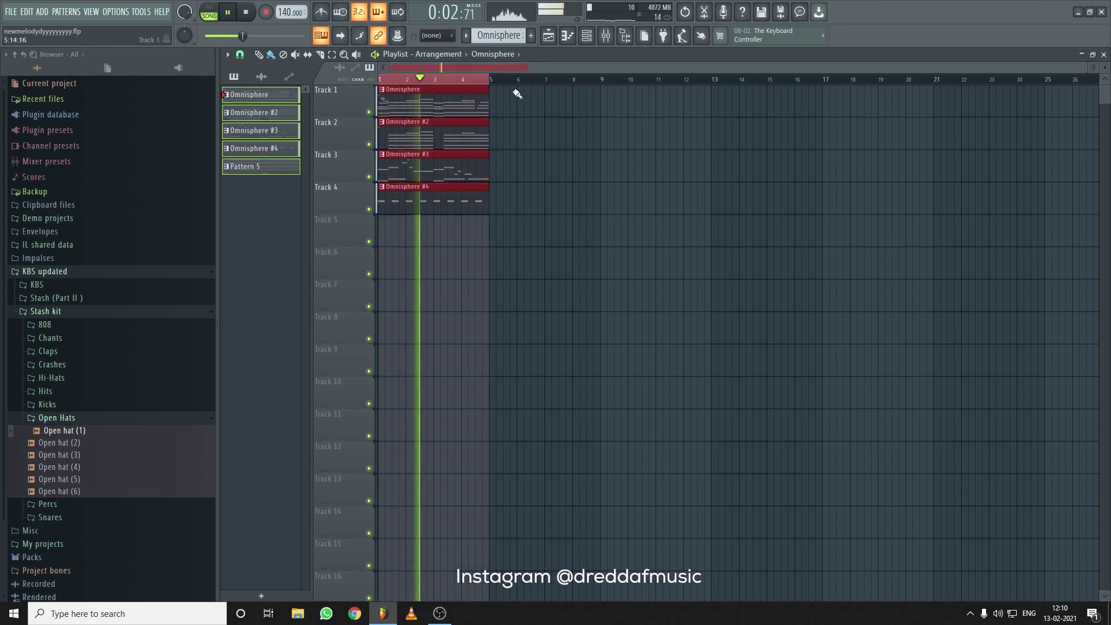
key(ctrl+b)
key(ctrl+b)
key(ctrl+b)
key(ctrl+b)
key(ctrl+b)
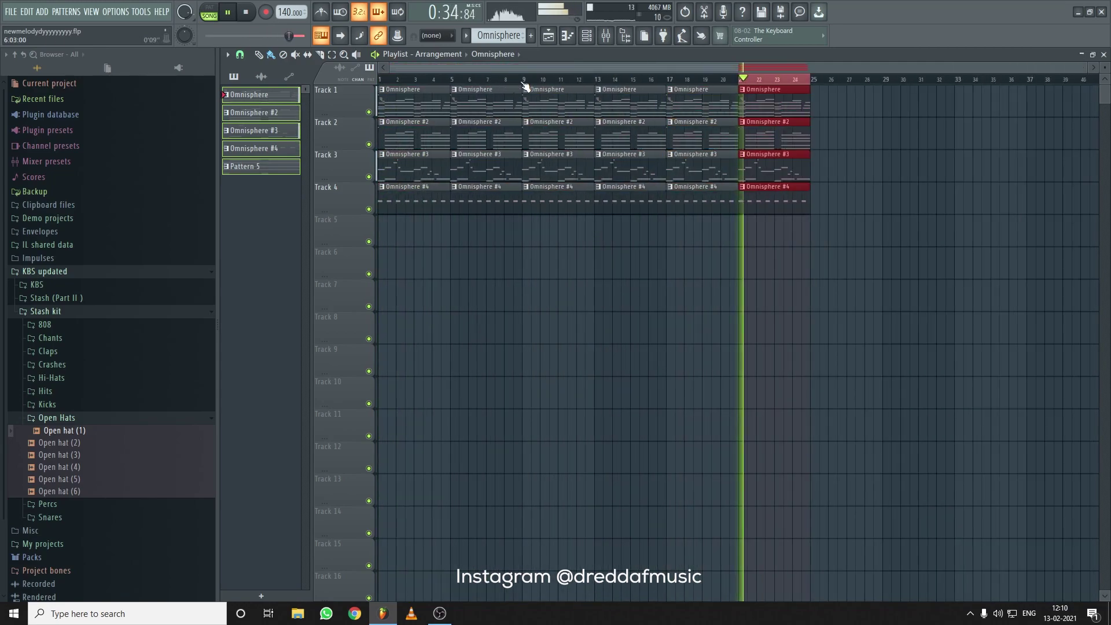
Duplicate the bars 21–24 block once more through bar 28 and select all clips
click(334, 56)
drag(552, 89, 489, 222)
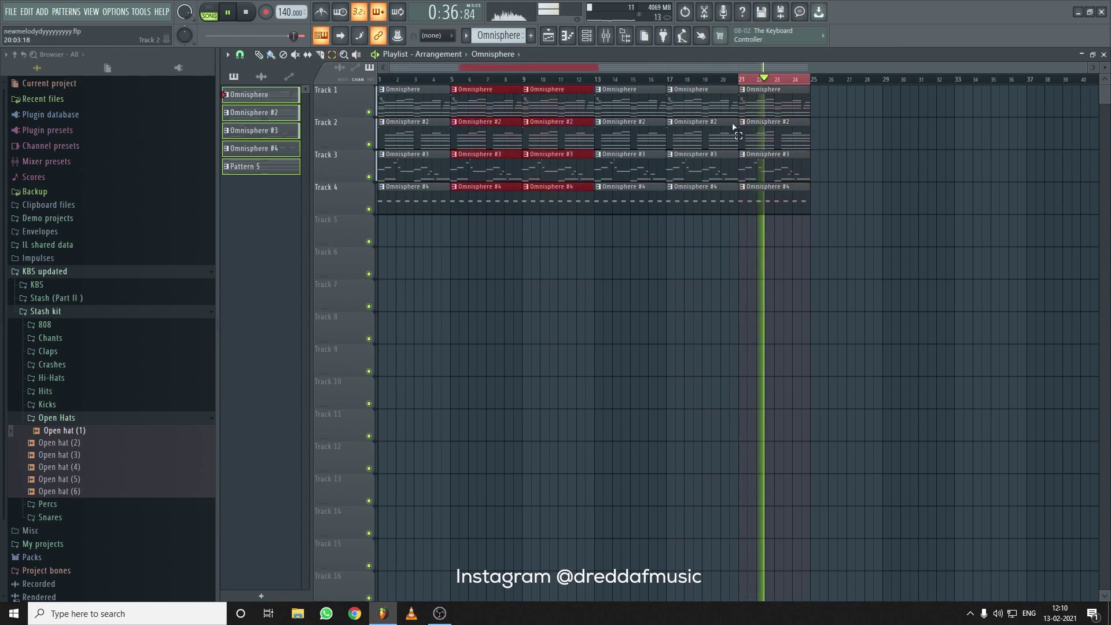
drag(798, 90, 749, 266)
key(ctrl+b)
drag(879, 87, 374, 270)
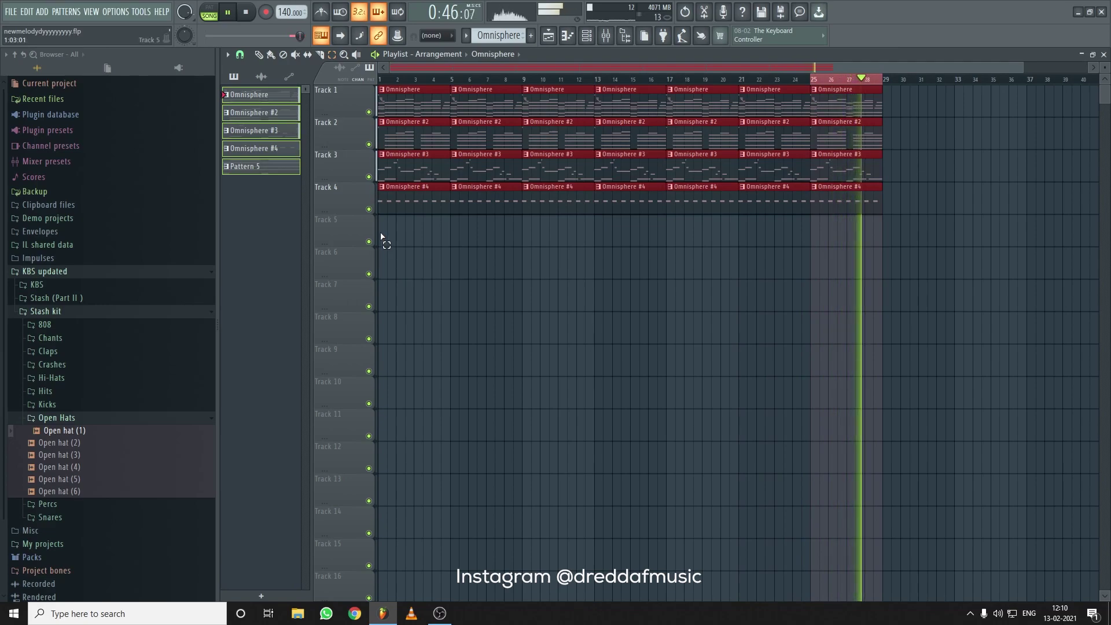
Remove the Omnisphere #2, #3 and #4 clips from the first four bars and play the intro
click(391, 78)
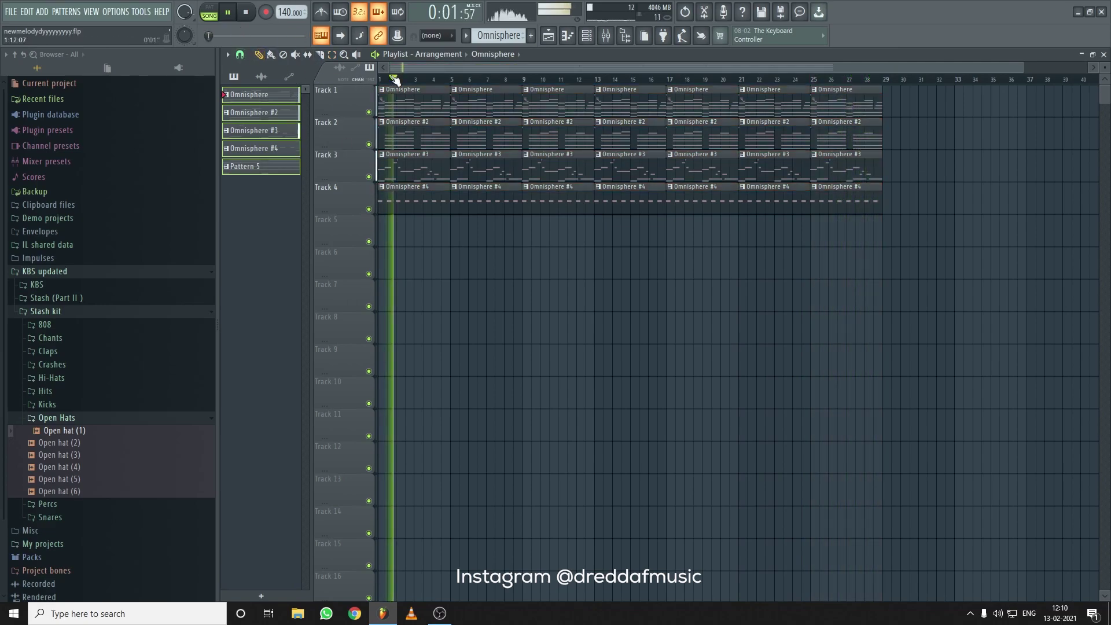
key(space)
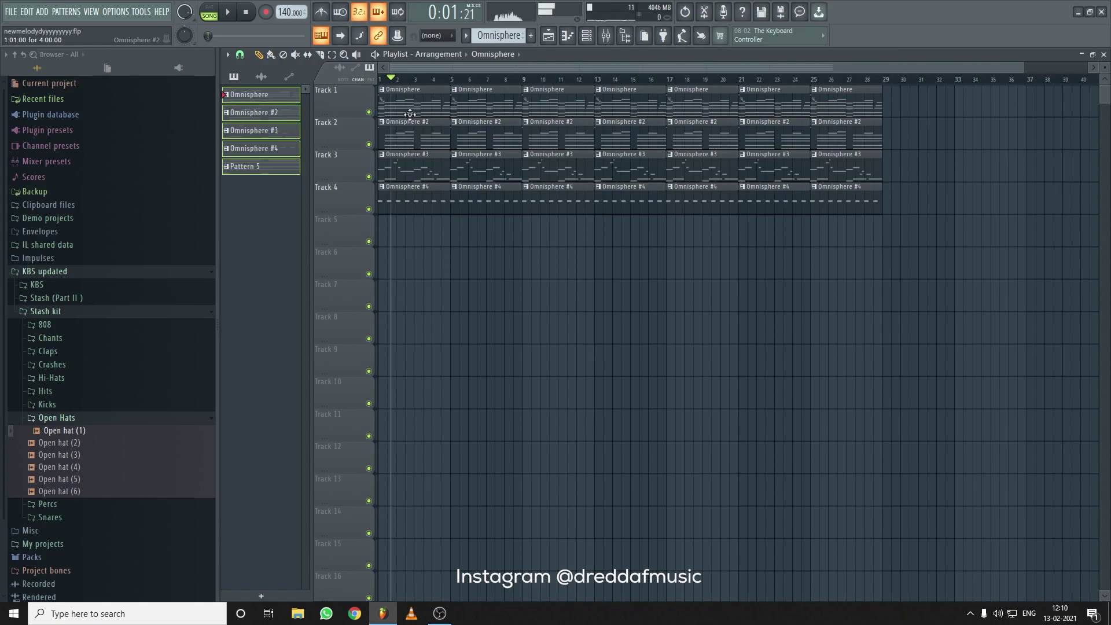
right_click(401, 170)
right_click(415, 200)
key(space)
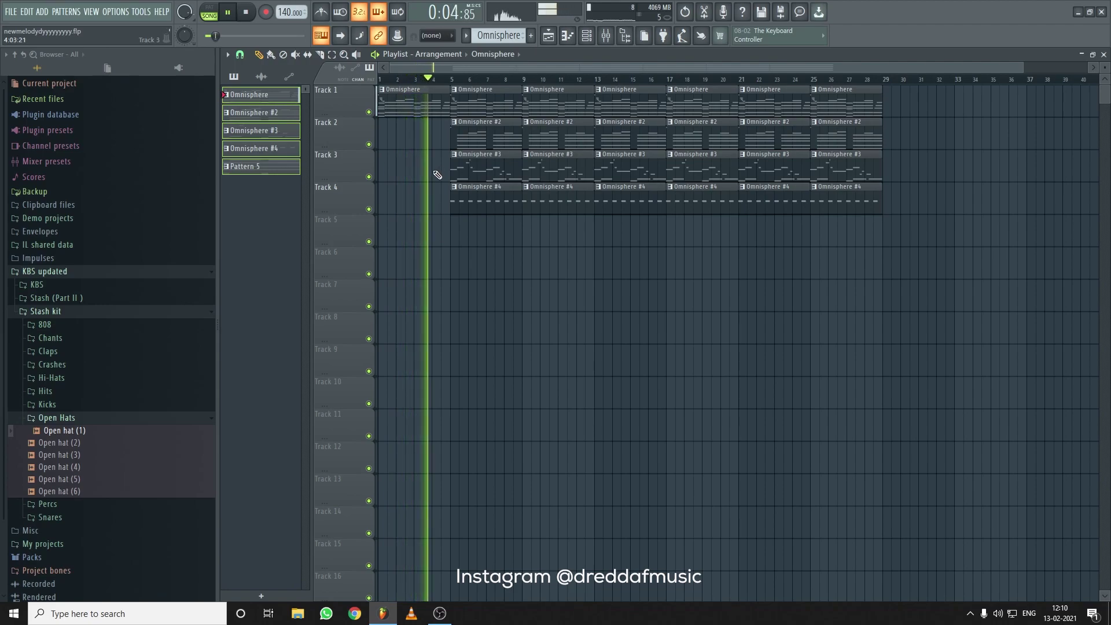
Open the Omnisphere notes and slightly randomize the velocity of all notes from C6 downward
double_click(425, 114)
scroll(449, 84, down, 3)
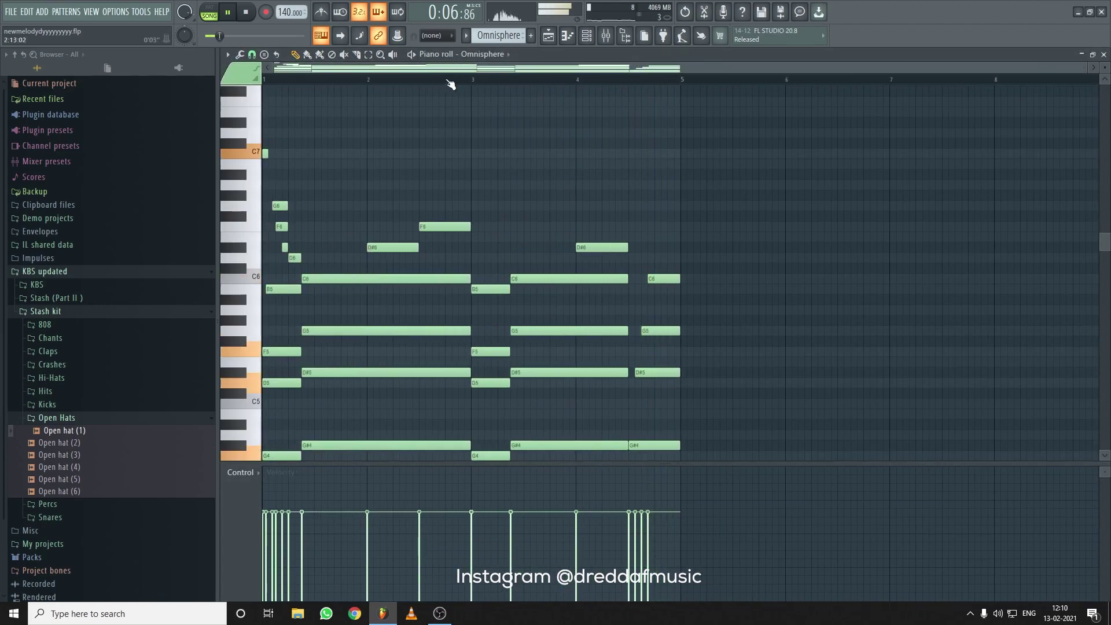
scroll(357, 203, down, 3)
key(space)
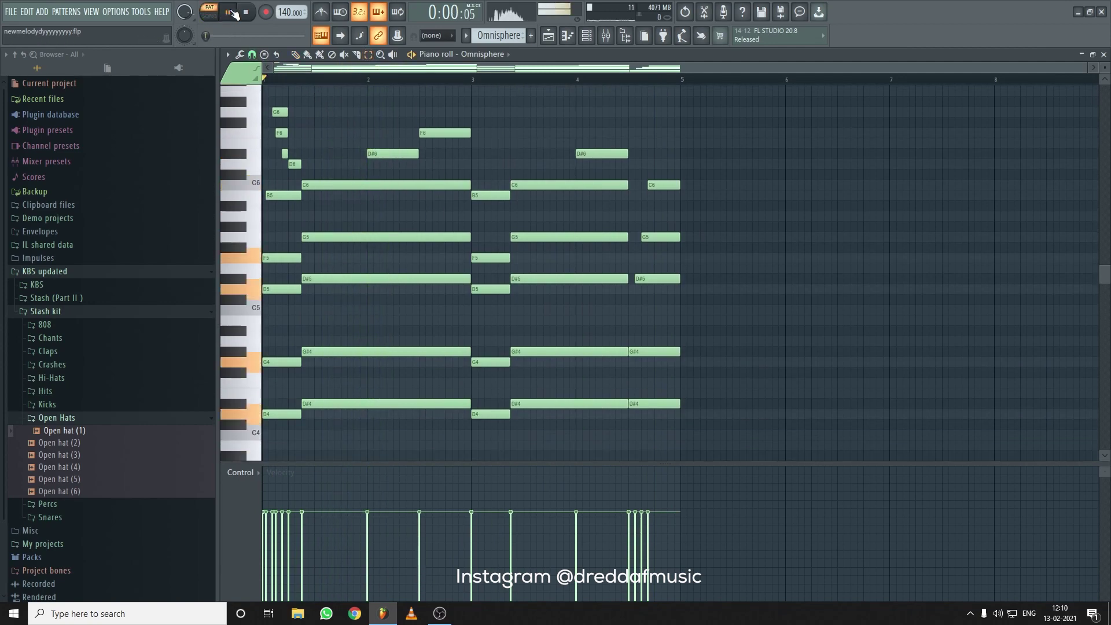
scroll(342, 199, up, 2)
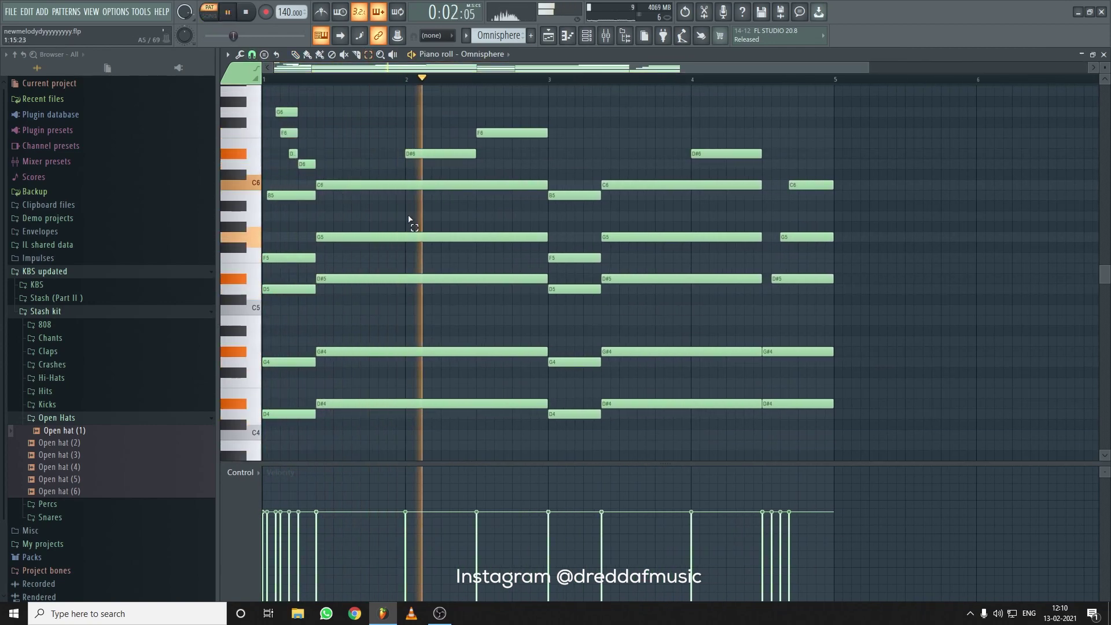
drag(830, 175, 263, 455)
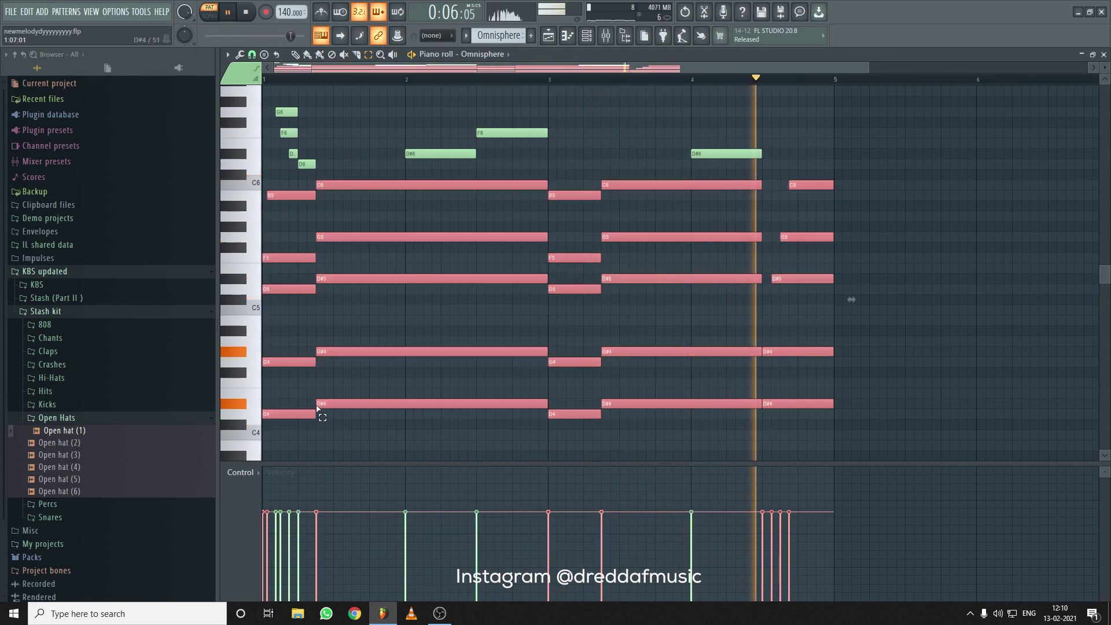
key(alt+r)
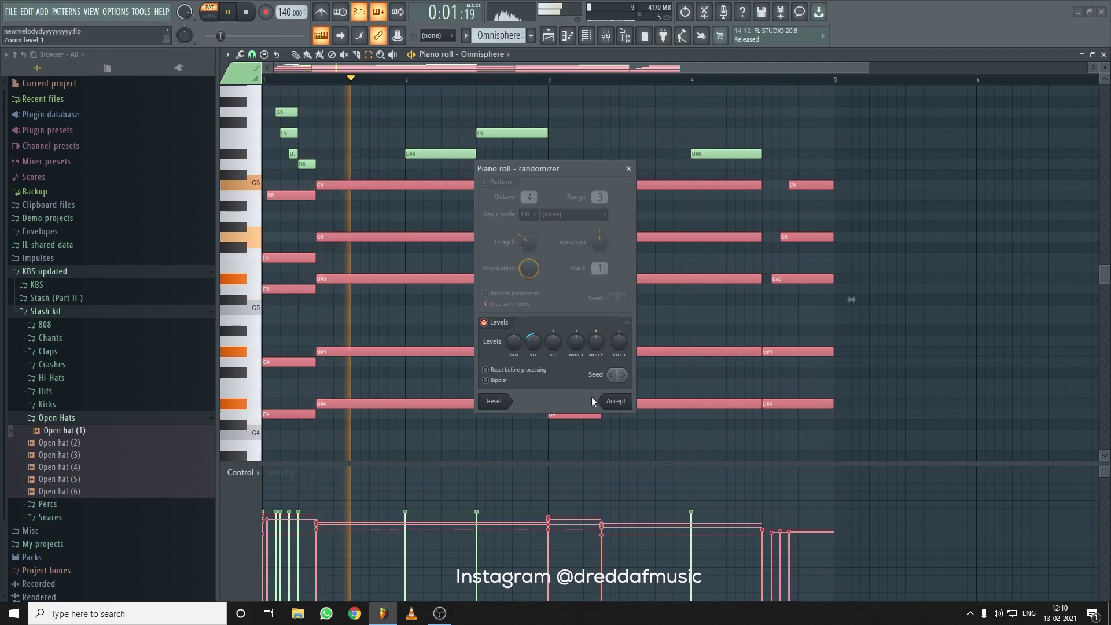
drag(533, 342, 534, 347)
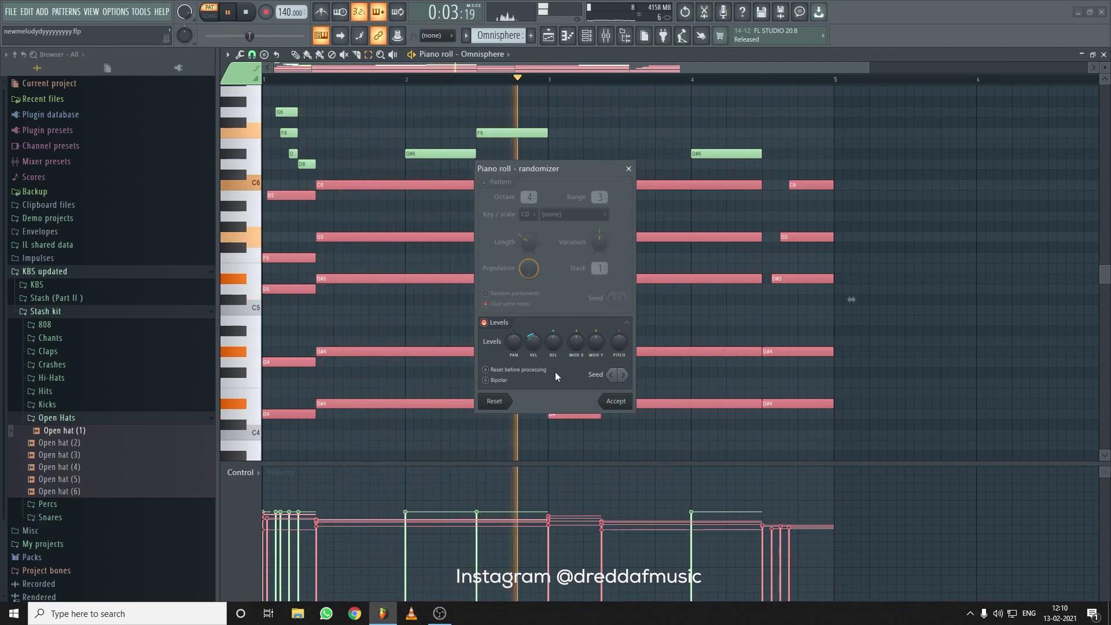
click(616, 401)
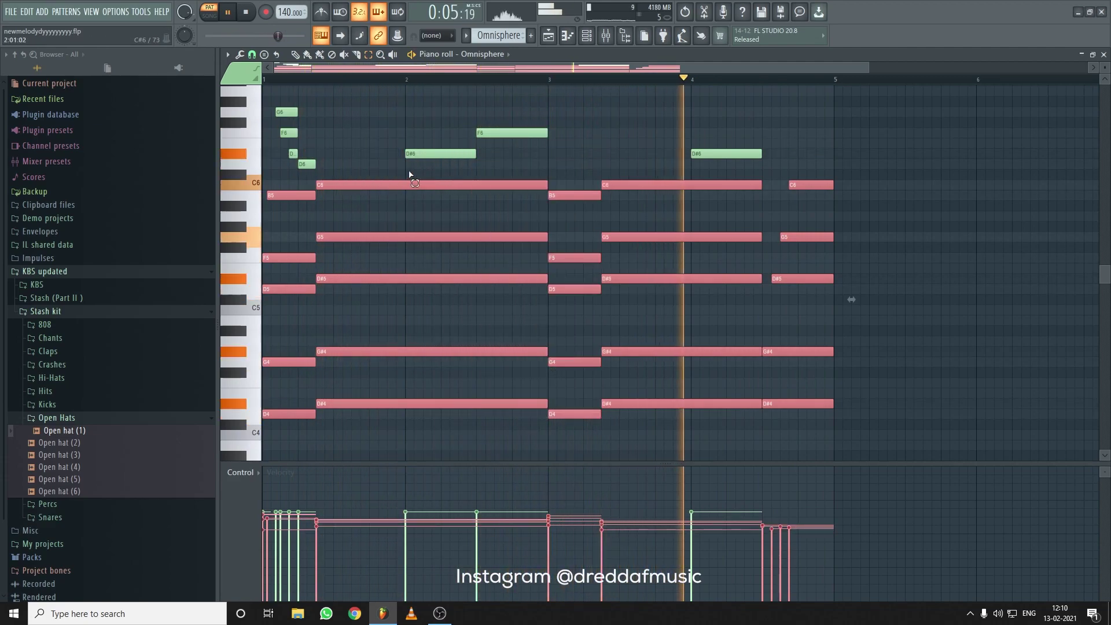
Lower the velocities of the Omnisphere melody notes above C6 individually, varying them slightly from note to note
scroll(406, 175, up, 2)
drag(956, 162, 264, 229)
drag(953, 98, 265, 234)
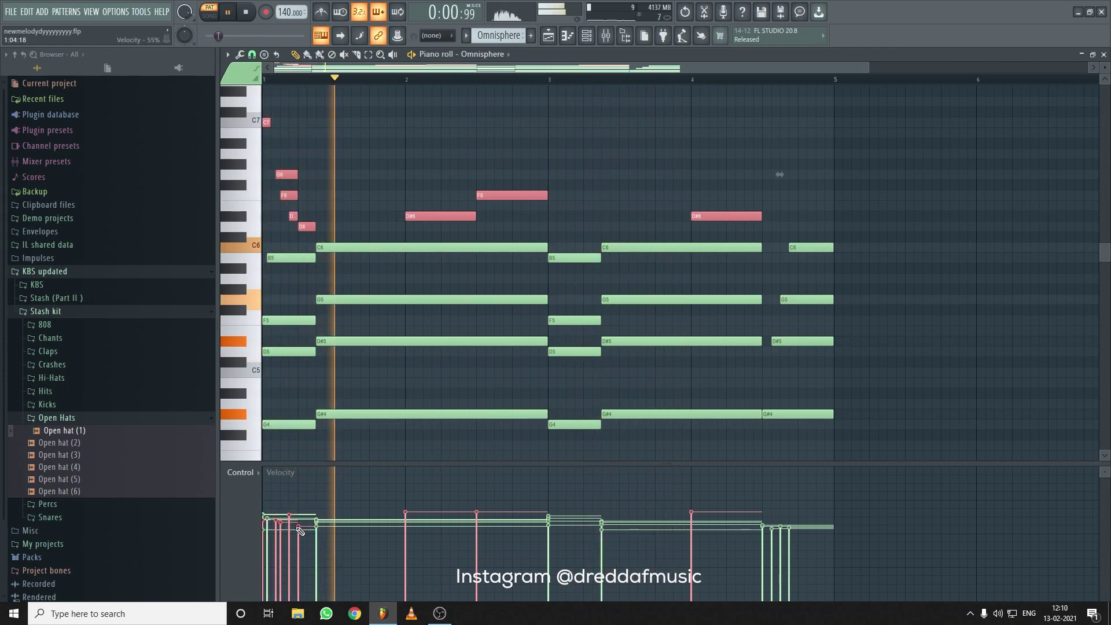
key(space)
key(space)
click(407, 527)
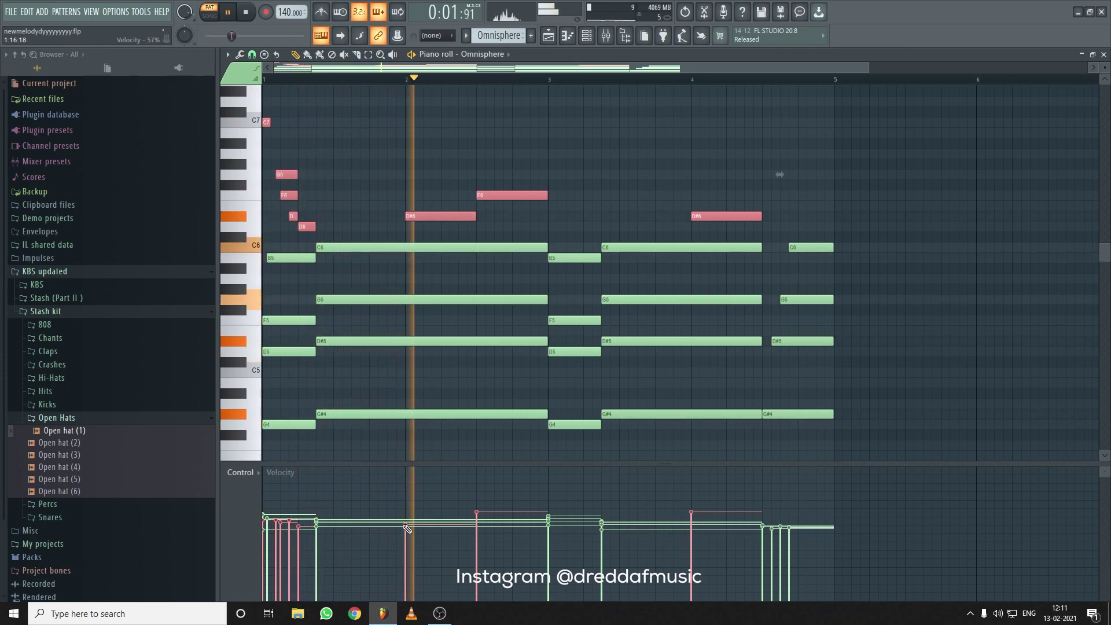
key(space)
key(space)
click(479, 531)
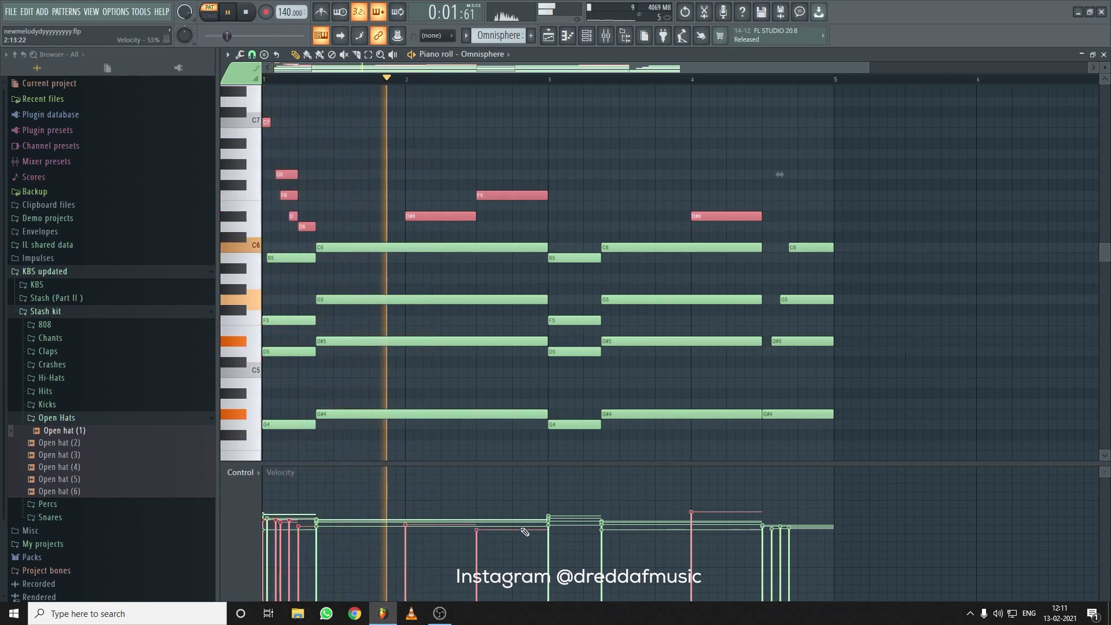
click(692, 528)
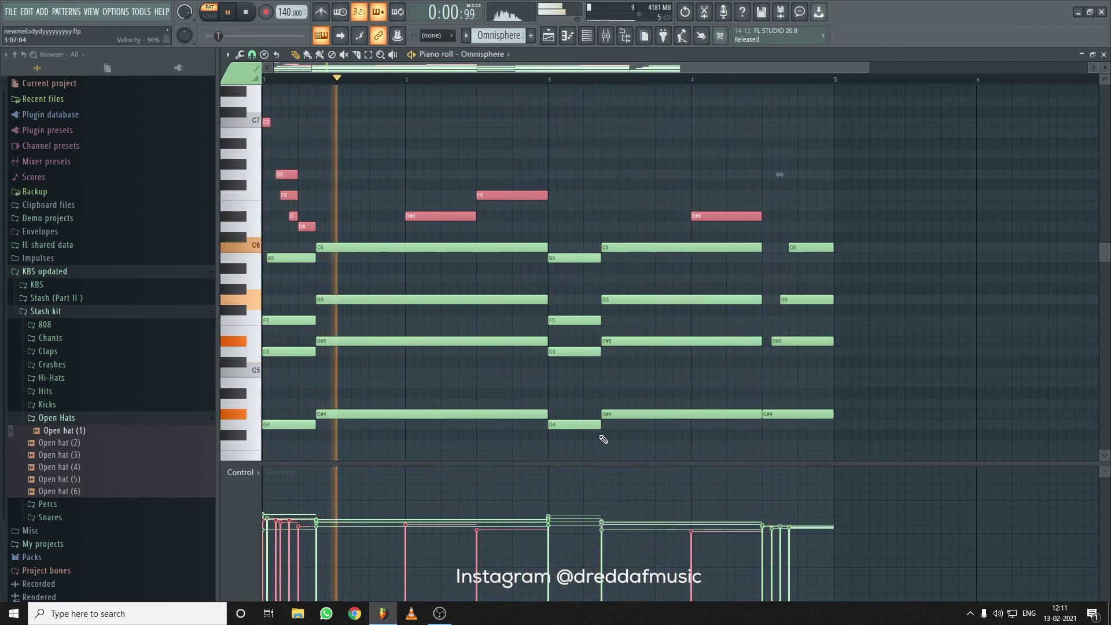
Play the playlist arrangement from bar 5 and select the clips in bars 5–12
key(F5)
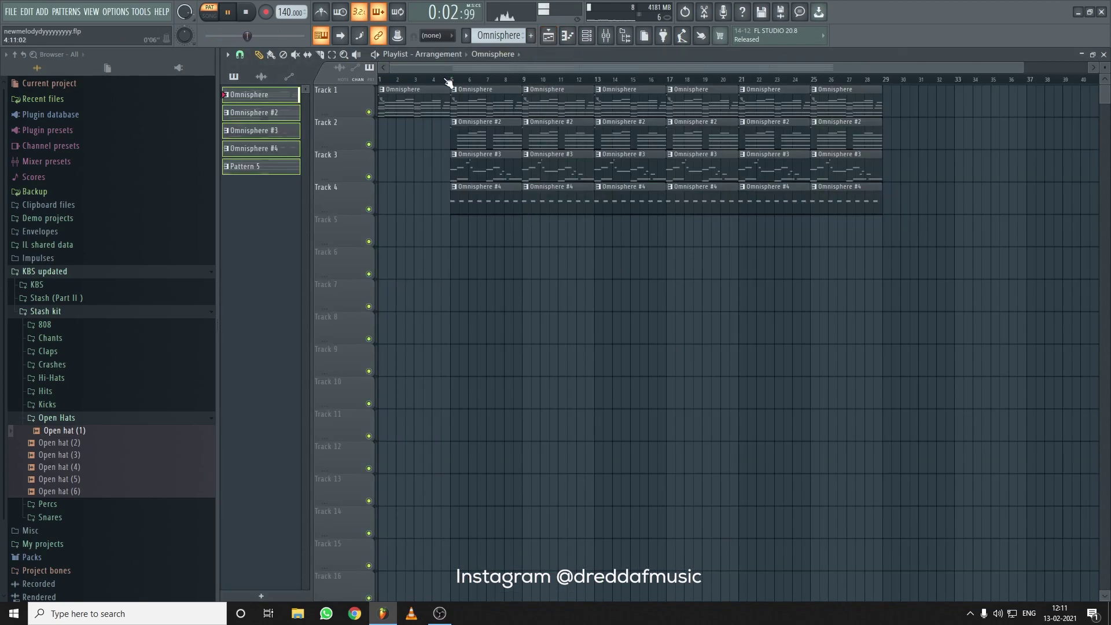
click(462, 79)
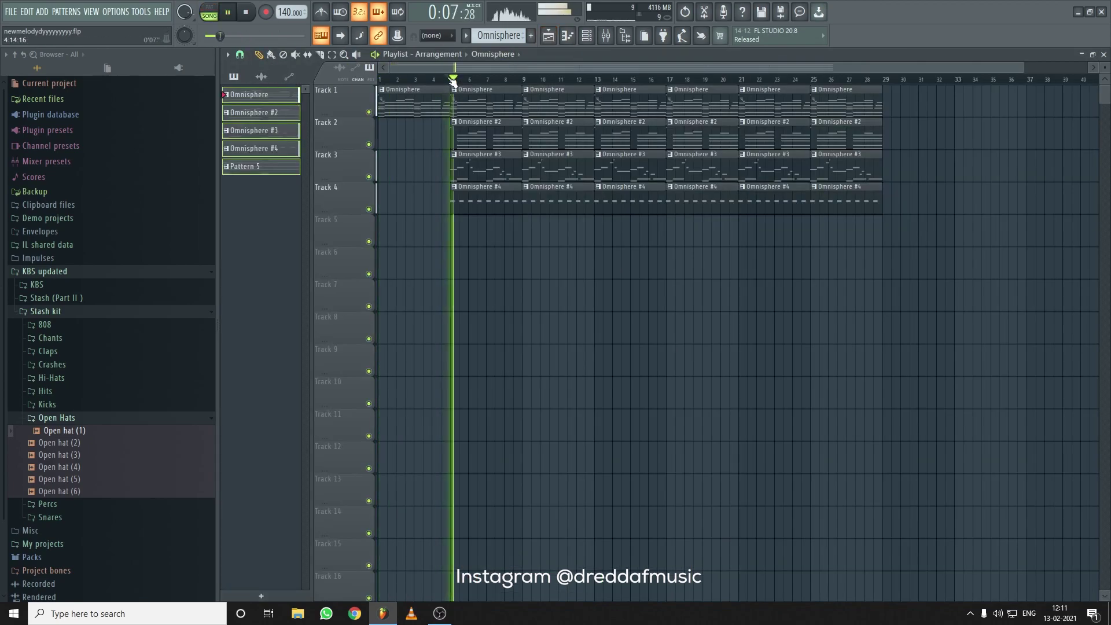
drag(912, 87, 372, 248)
click(259, 55)
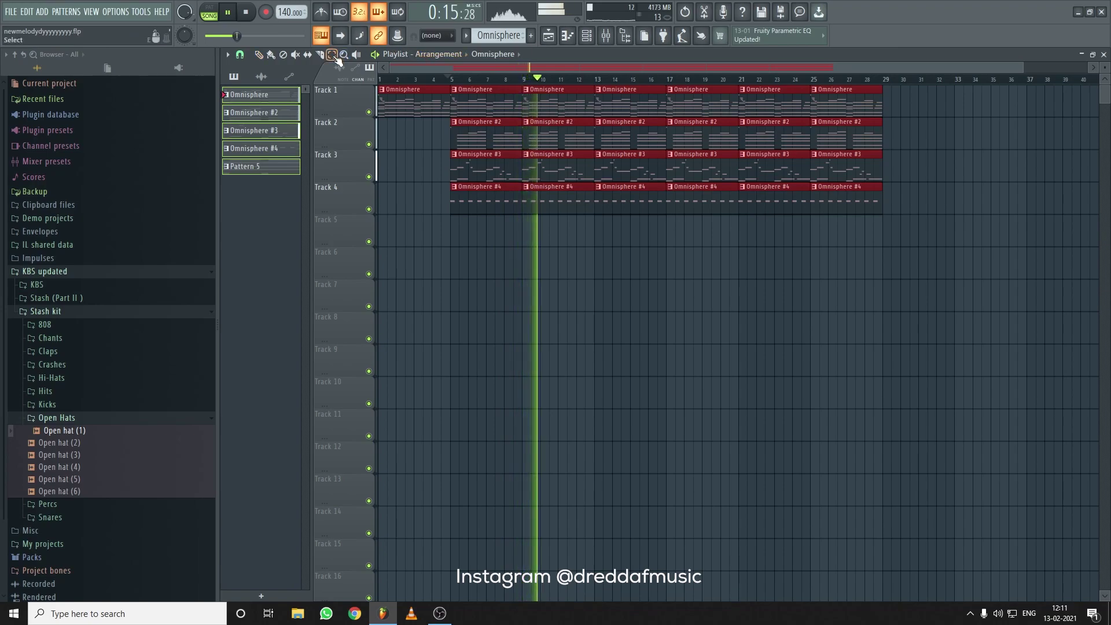
scroll(436, 81, down, 1)
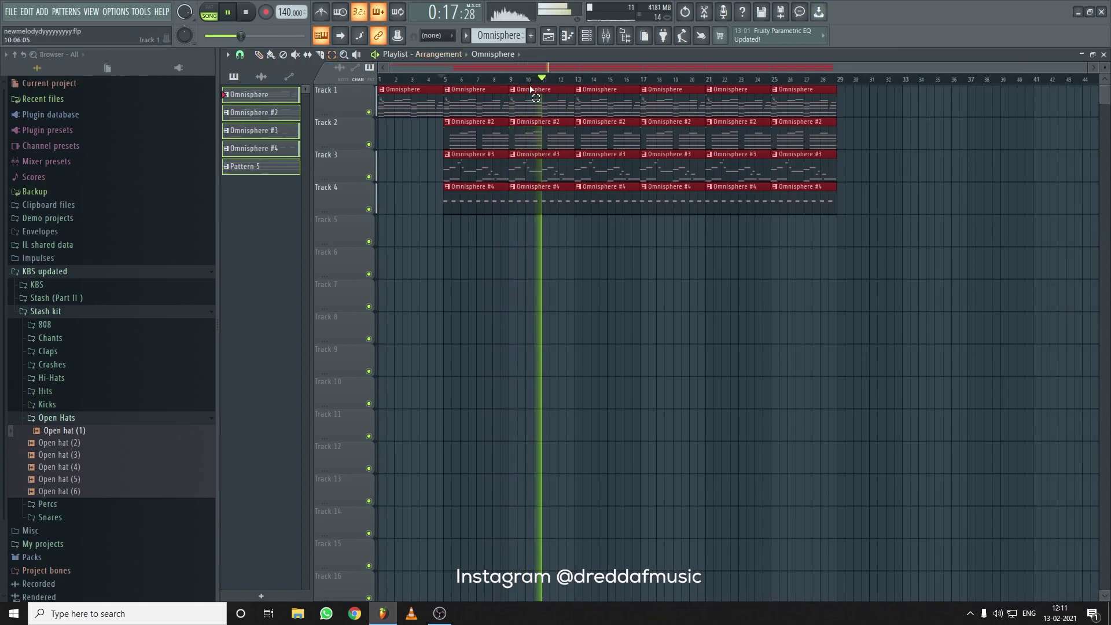
drag(635, 87, 484, 217)
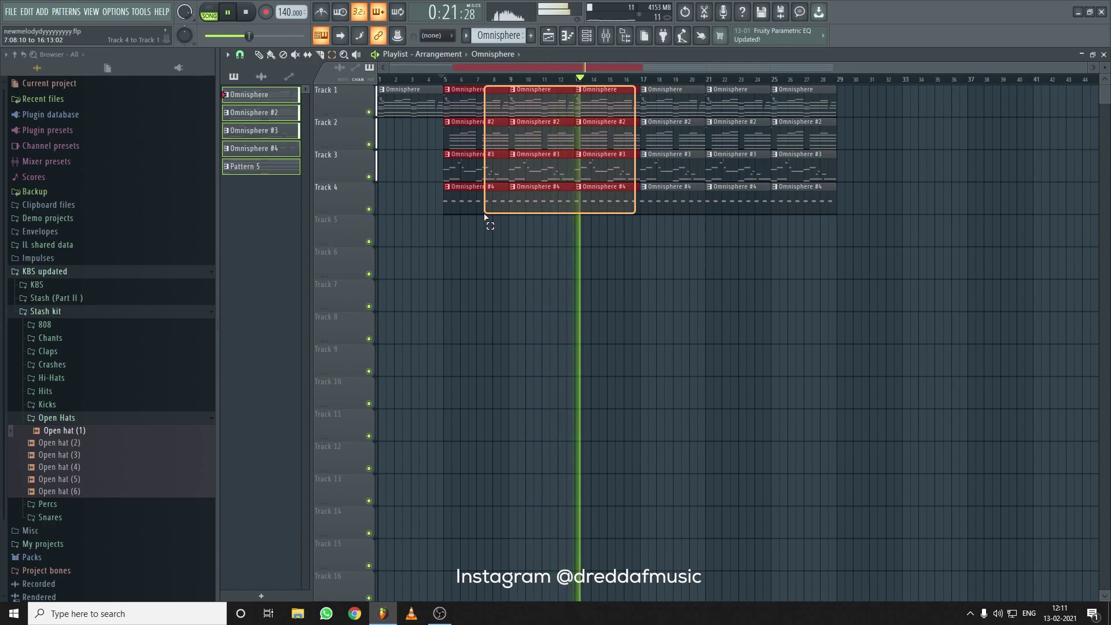
drag(485, 216, 485, 216)
drag(544, 102, 457, 214)
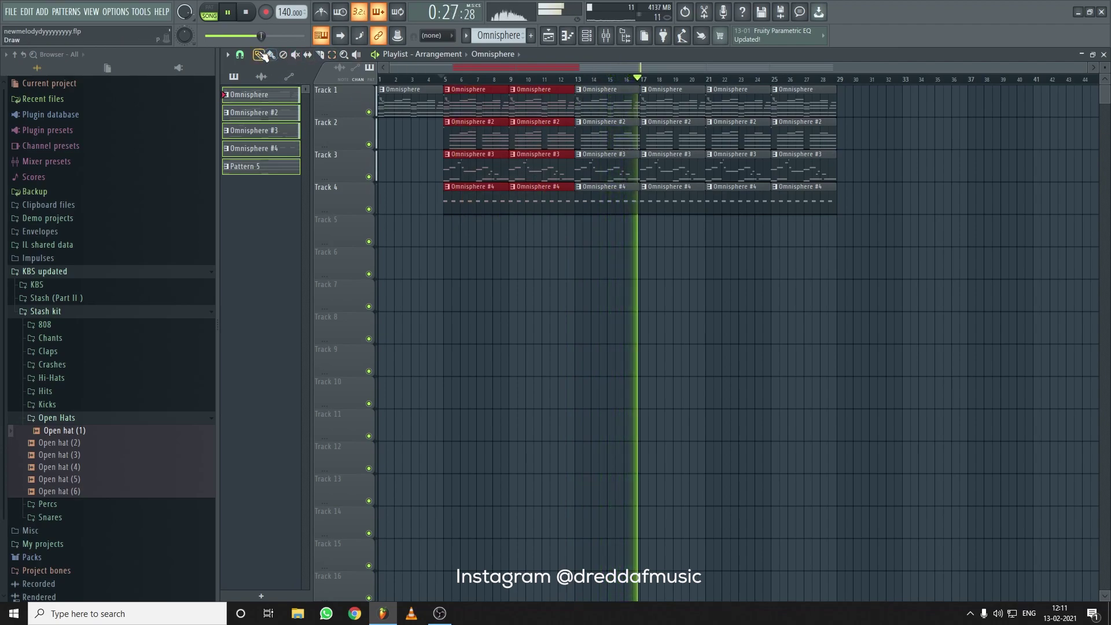
Delete the Omnisphere #3 clips from bar 13 onward and the Omnisphere #4 clips from bar 21 onward
right_click(627, 174)
right_click(671, 173)
right_click(723, 177)
right_click(747, 197)
right_click(796, 196)
right_click(792, 175)
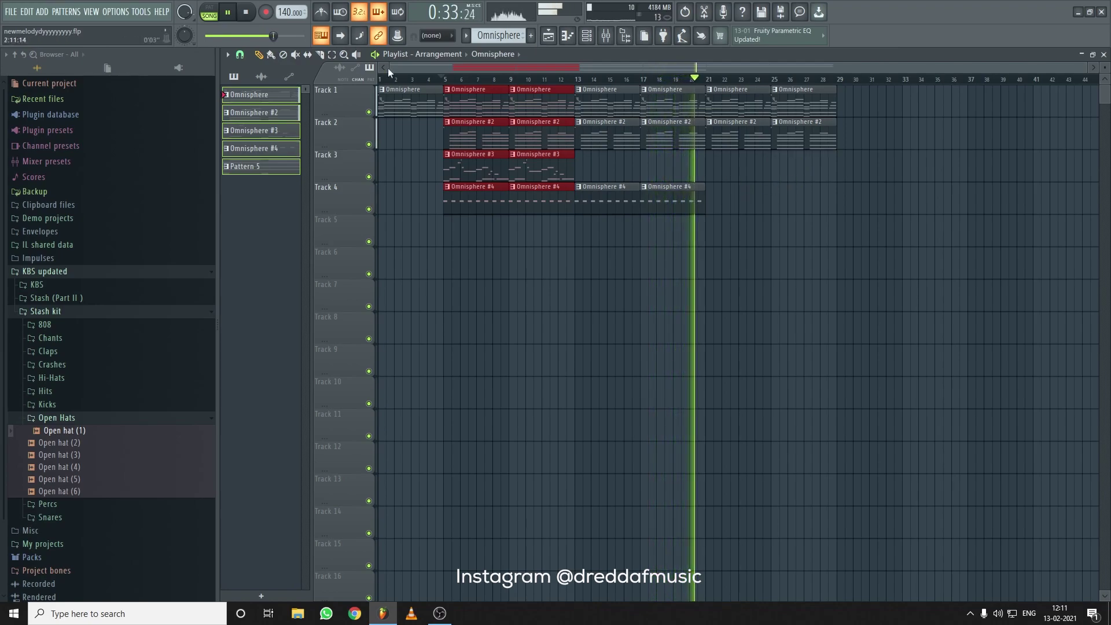
Duplicate the two Omnisphere #4 clips in bars 13–20 into bars 21–28 and delete the ones in bars 13–20
click(335, 56)
drag(665, 198, 596, 214)
key(ctrl+b)
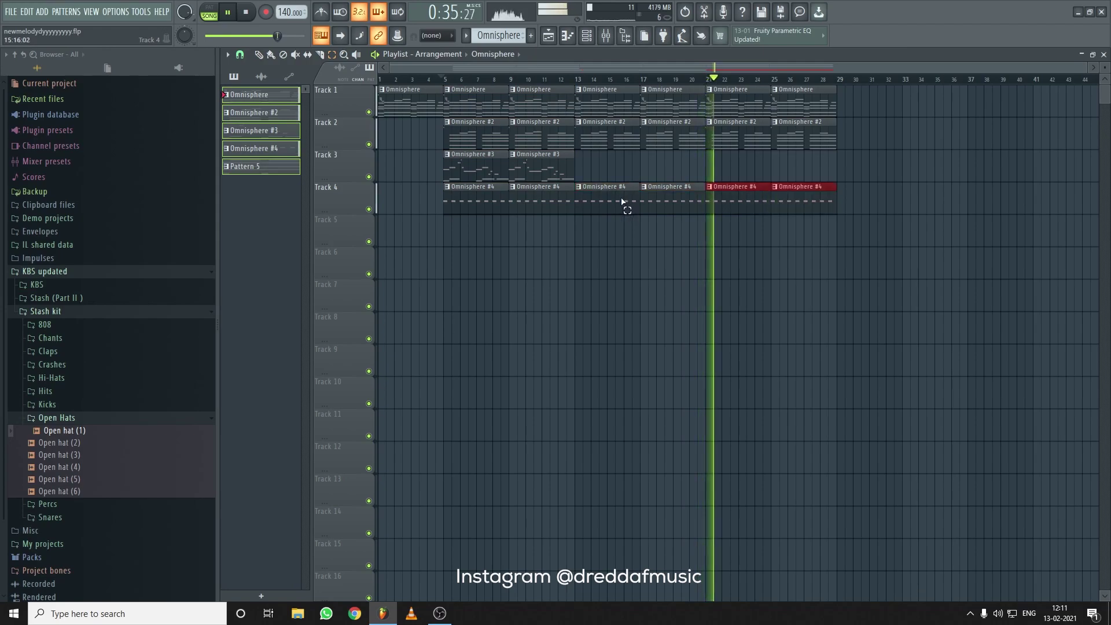
click(259, 56)
key(Delete)
Play the arrangement from around bar 12, select all clips in the playlist and stop playback
click(572, 78)
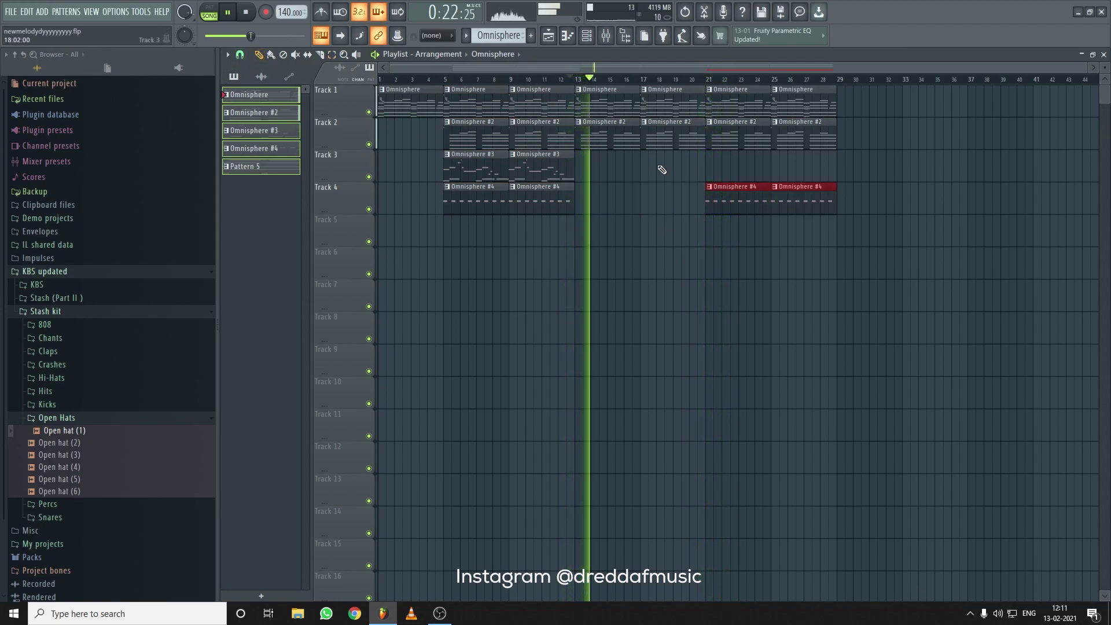
click(332, 54)
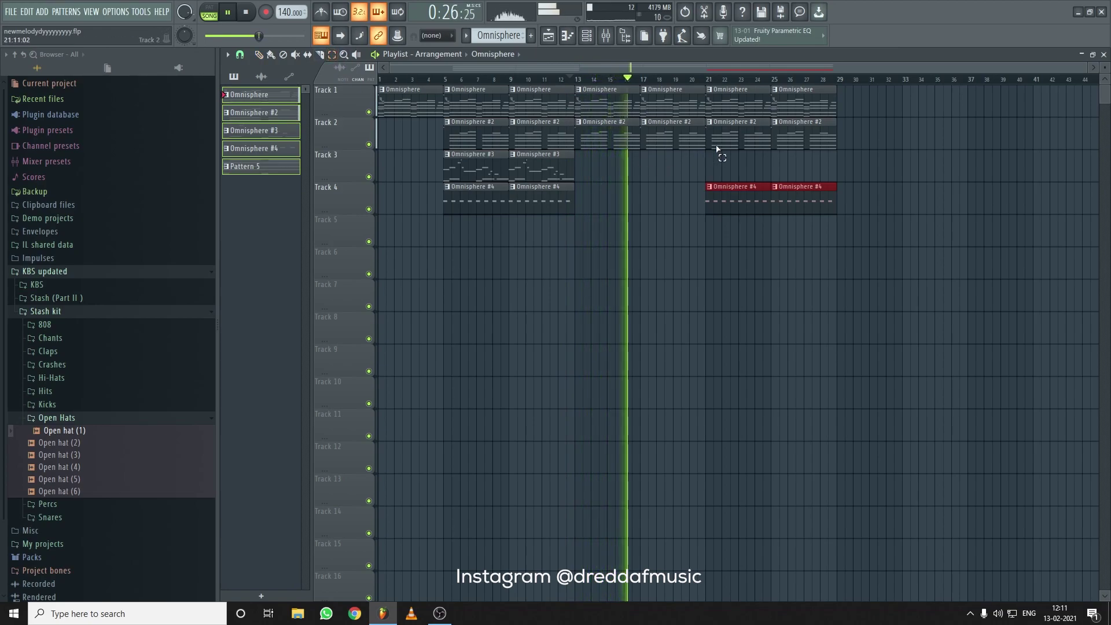
drag(856, 97, 405, 197)
key(space)
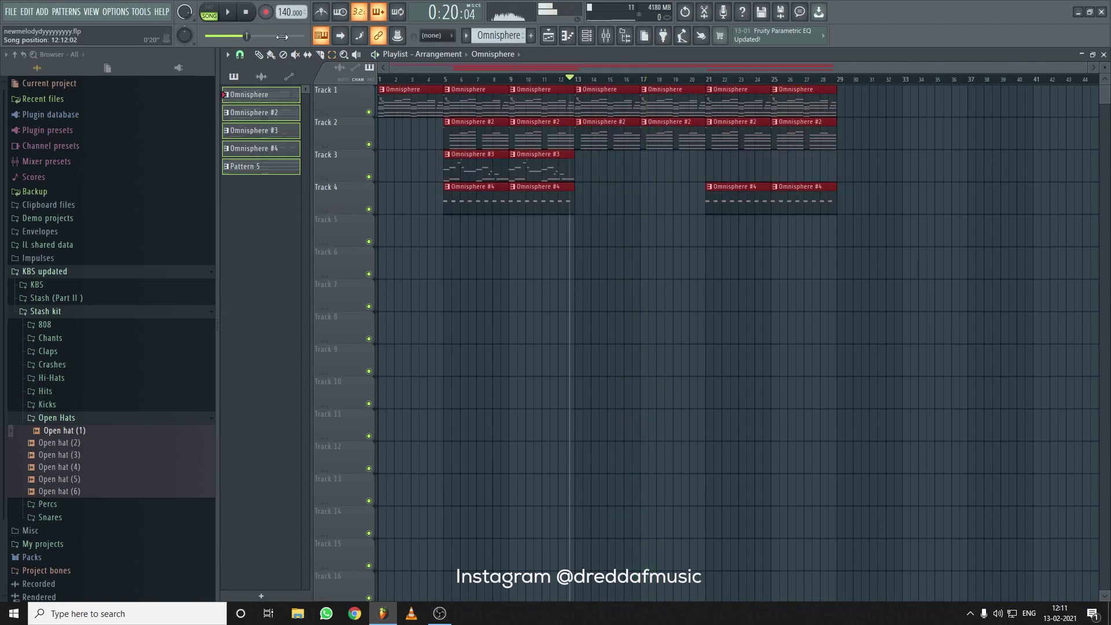
Consolidate the selected playlist clips into a single audio clip and play the rendered melody in the playlist
key(ctrl+alt+c)
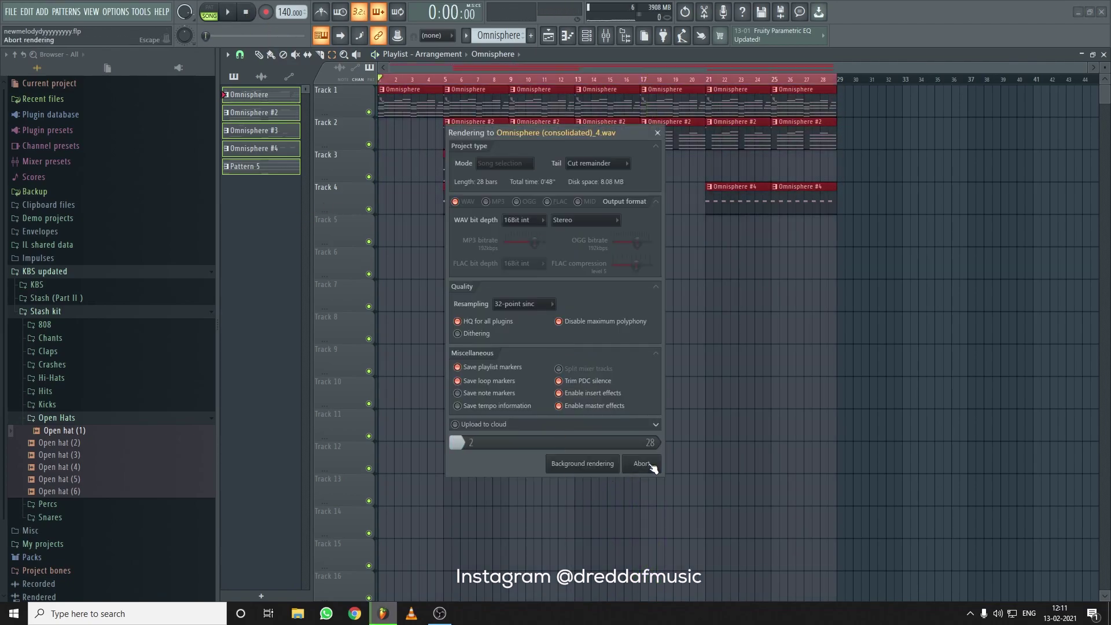
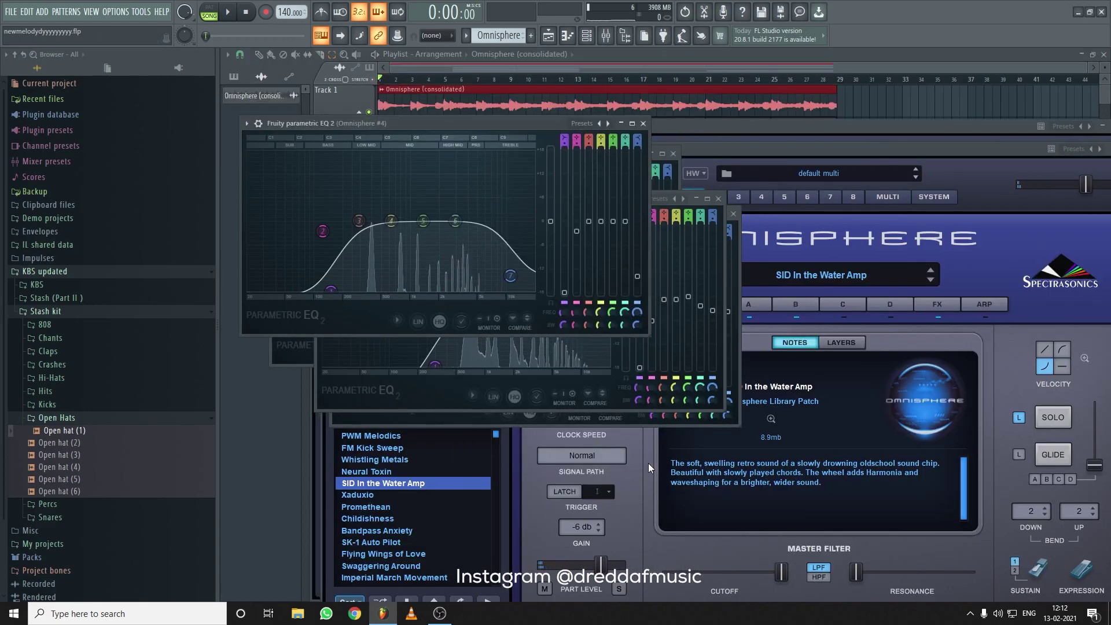
key(space)
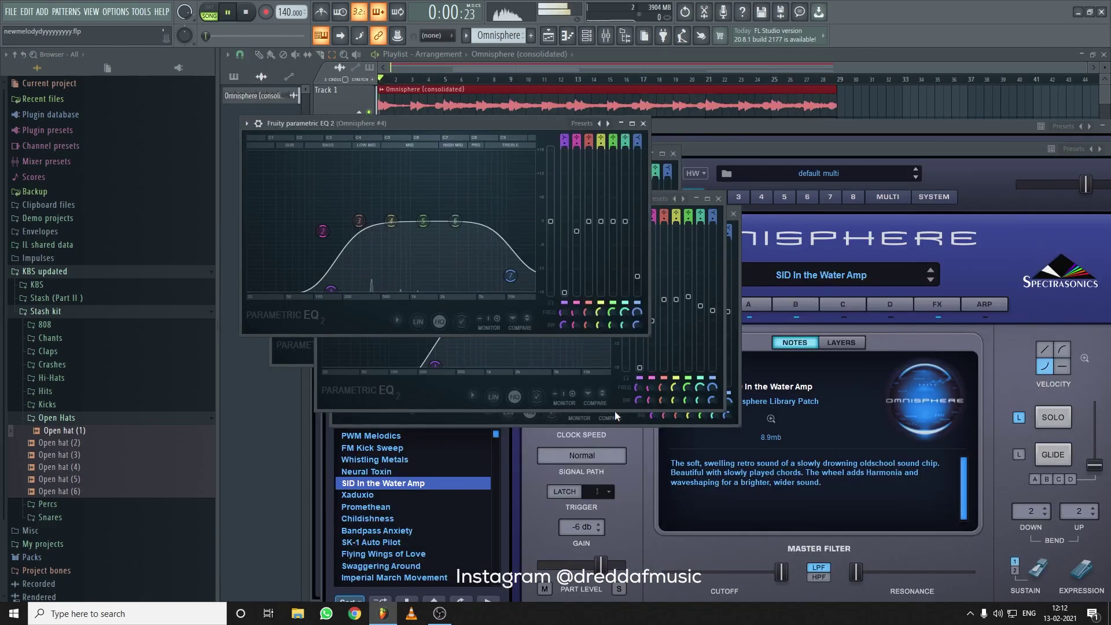
click(259, 55)
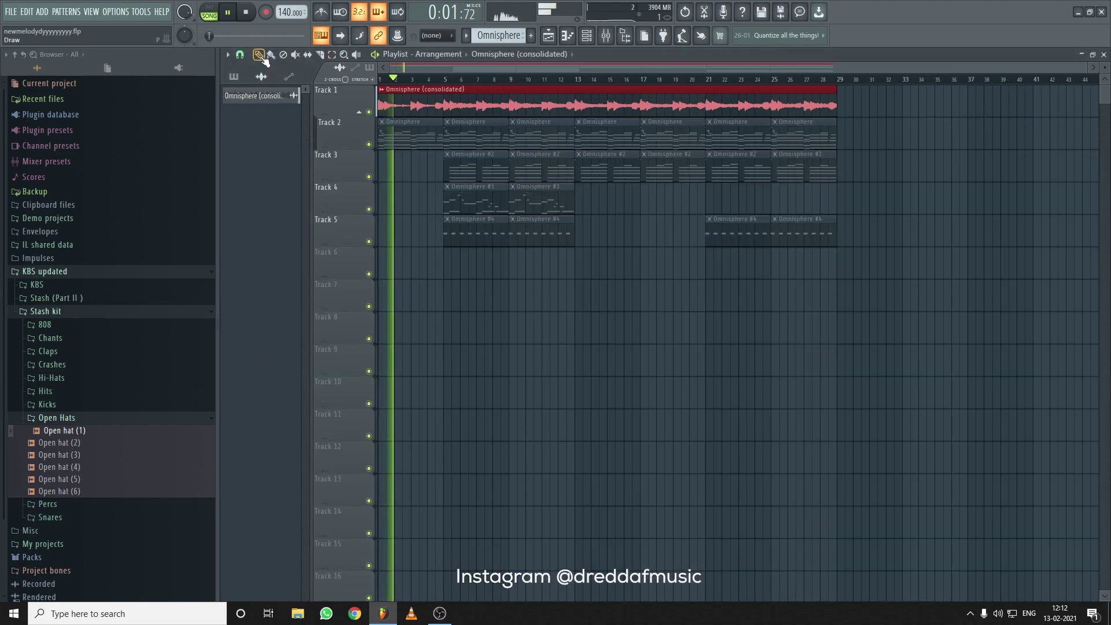
Set the consolidated clip's pitch shift to -100 cents and play it from the beginning and from bar 5
double_click(430, 100)
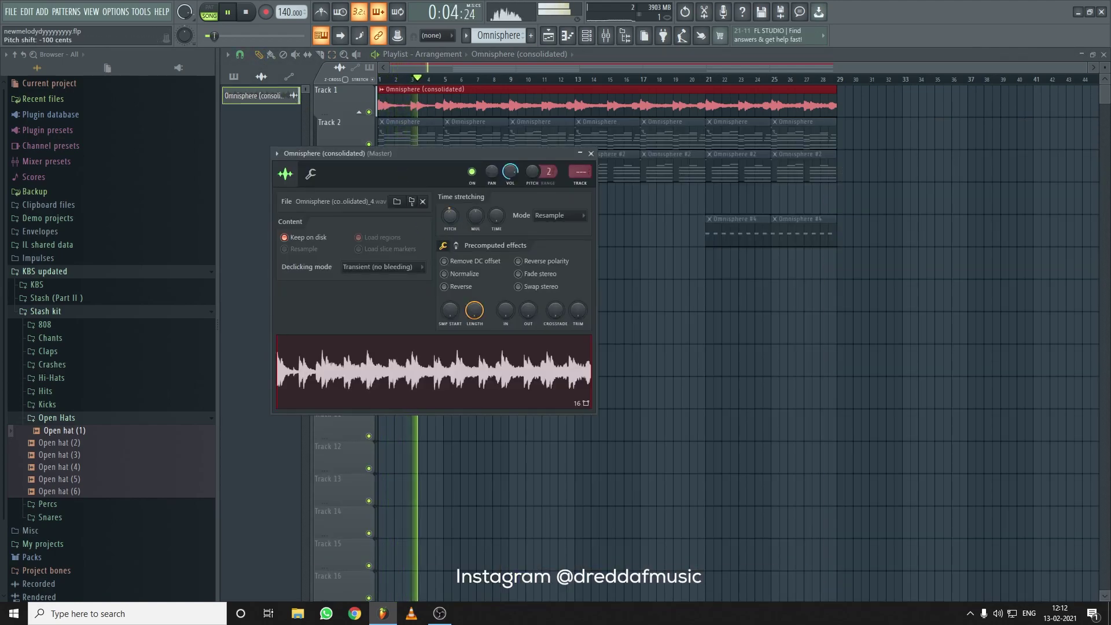
drag(419, 80, 337, 87)
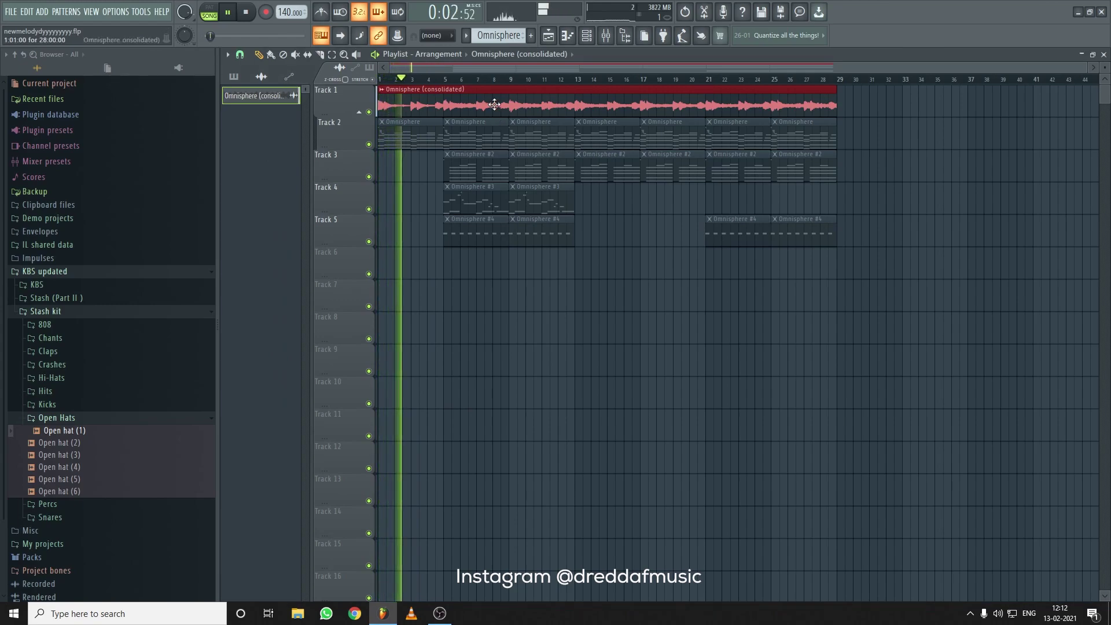
click(444, 81)
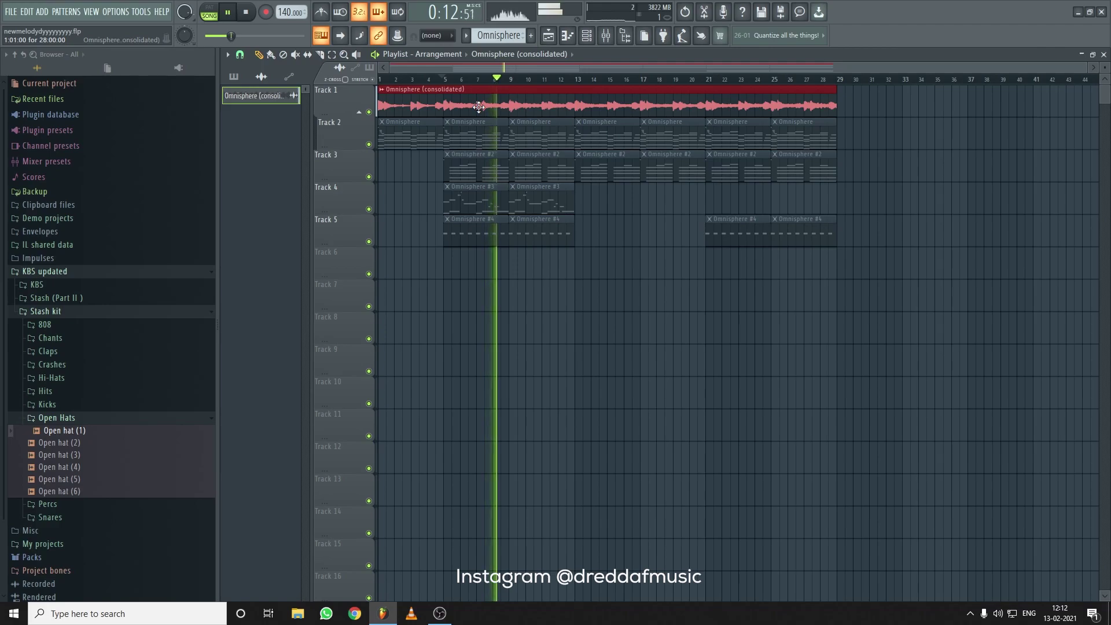
Show the unsorted channels in pattern mode and audition the Stash kit's hi-hat samples through hat (11)
key(F6)
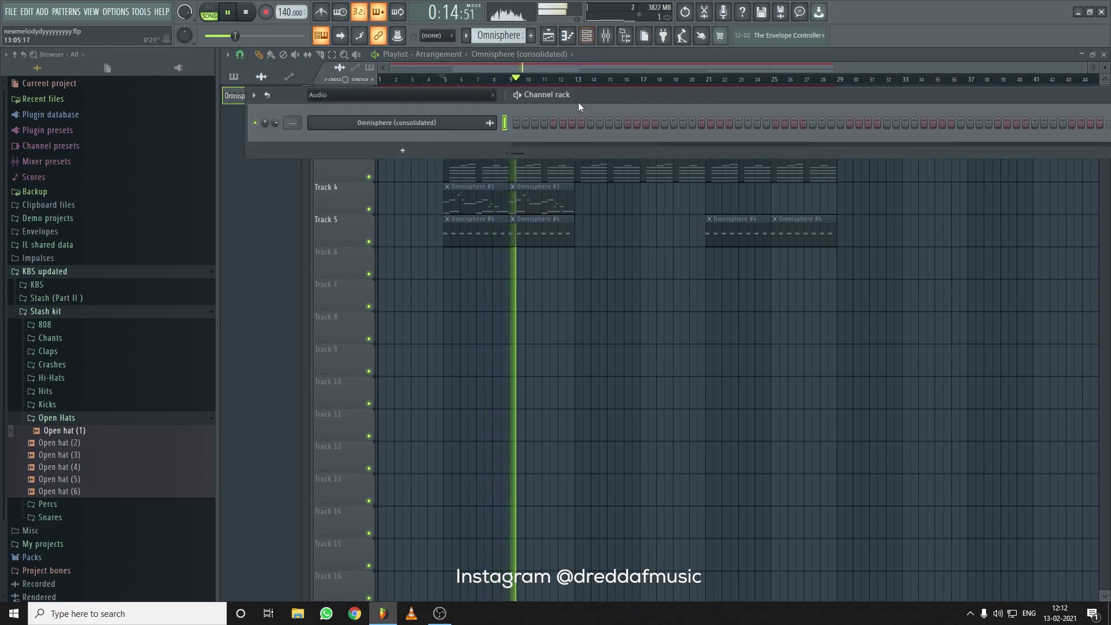
key(l)
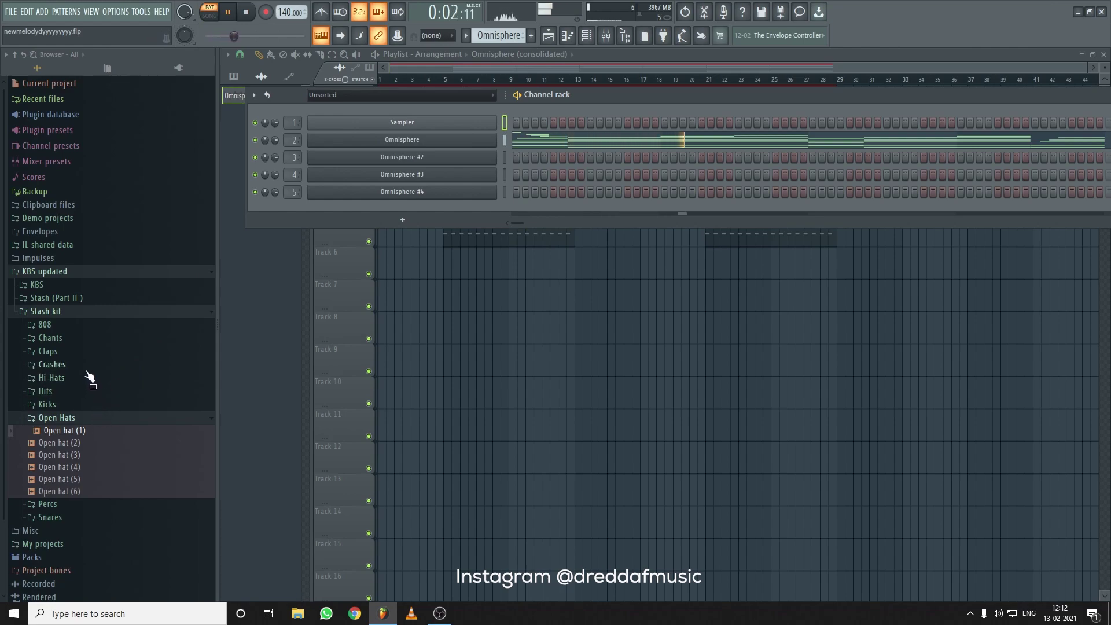
click(90, 379)
click(117, 405)
key(space)
click(134, 414)
click(138, 427)
click(142, 439)
click(144, 452)
click(150, 463)
click(154, 476)
click(164, 490)
click(165, 501)
click(166, 513)
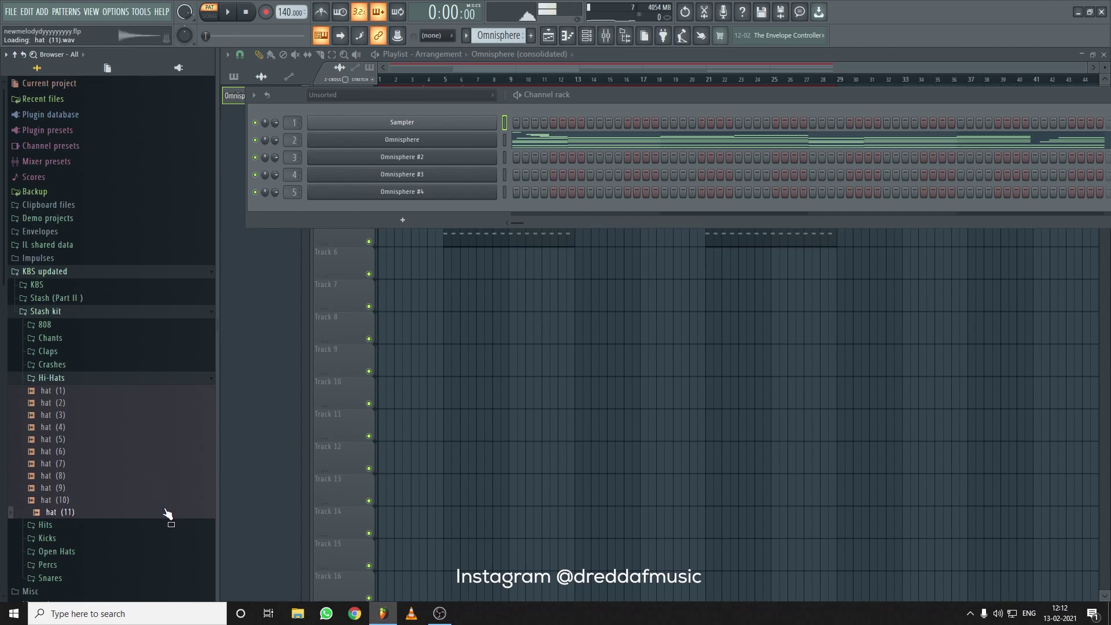
Add hat (11) as a new channel, fill it on each 2 steps and play the pattern
drag(166, 513, 431, 219)
right_click(441, 211)
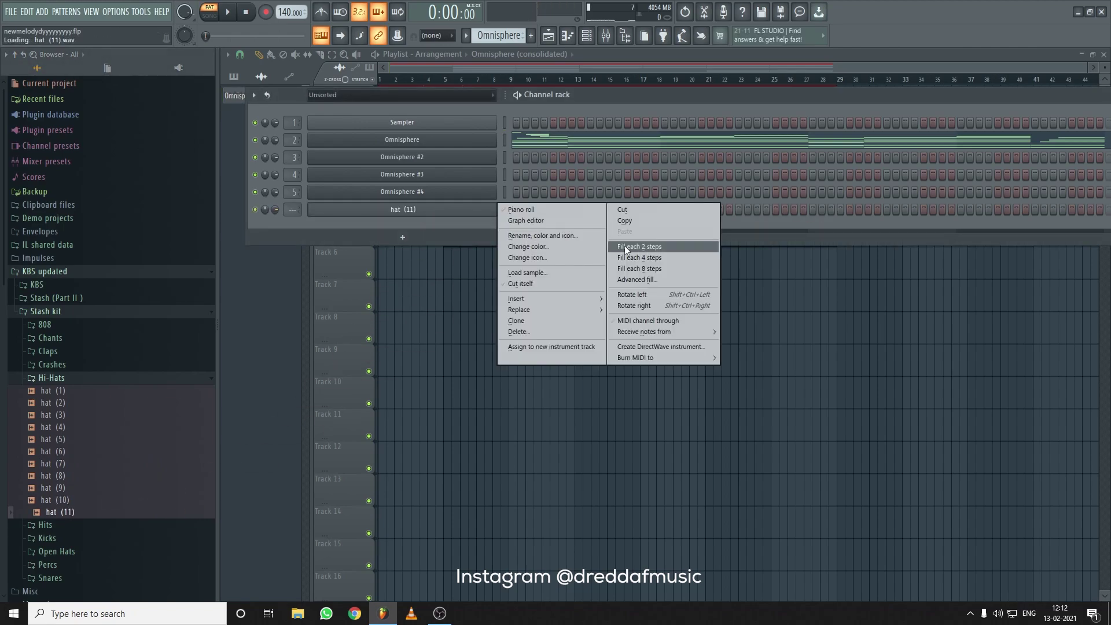
click(624, 247)
key(space)
Audition the Stash kit's 808 samples and add 808 (10) as a new channel
click(63, 377)
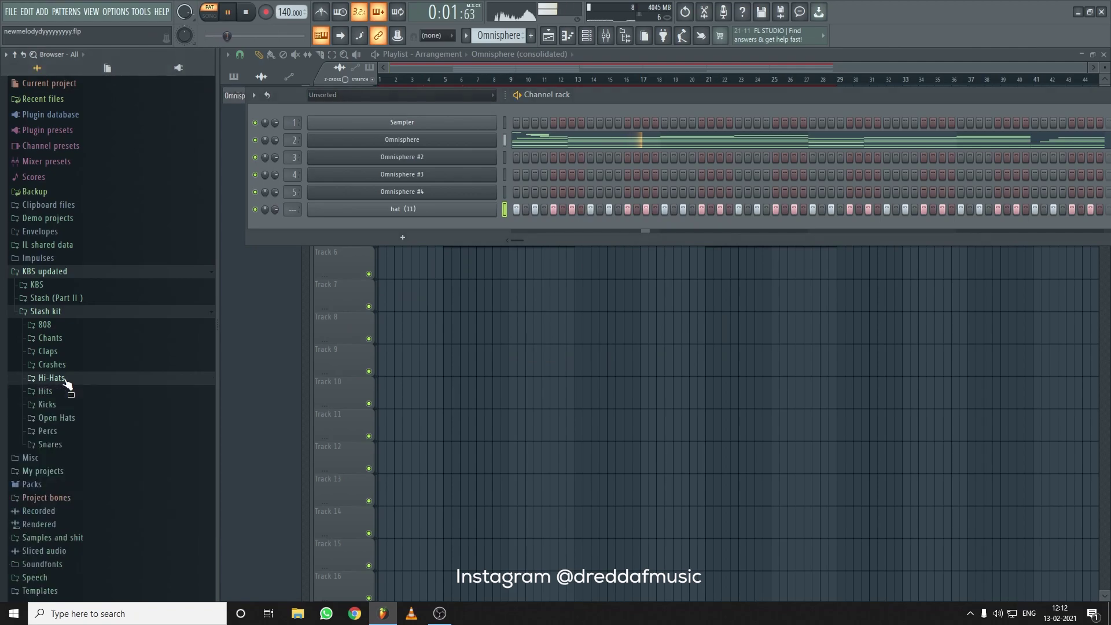
click(58, 324)
click(81, 361)
key(space)
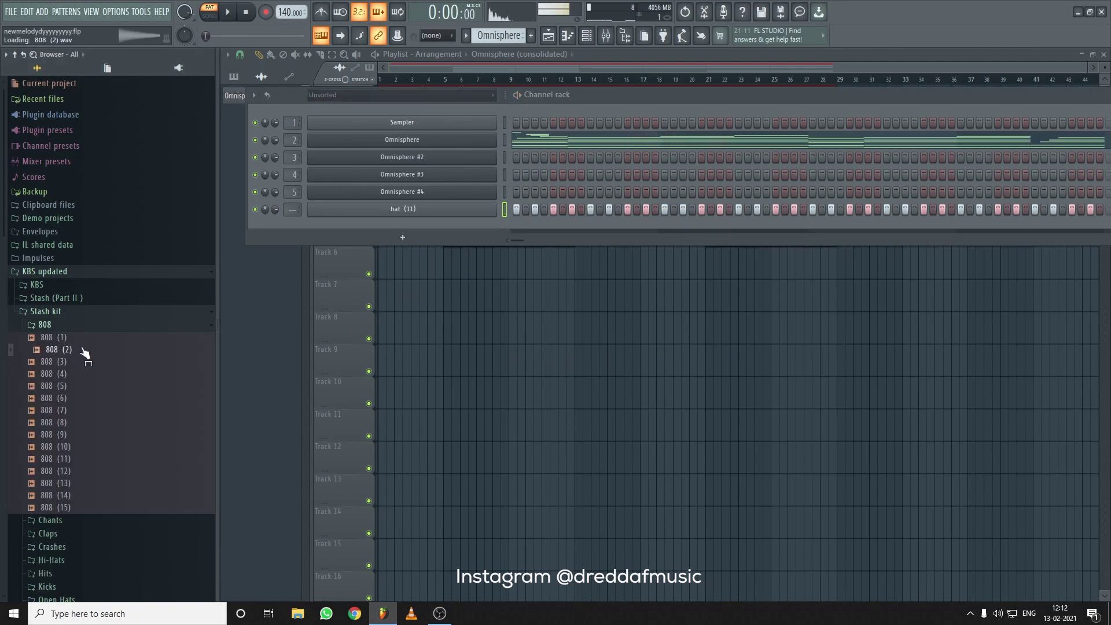
click(86, 398)
click(89, 422)
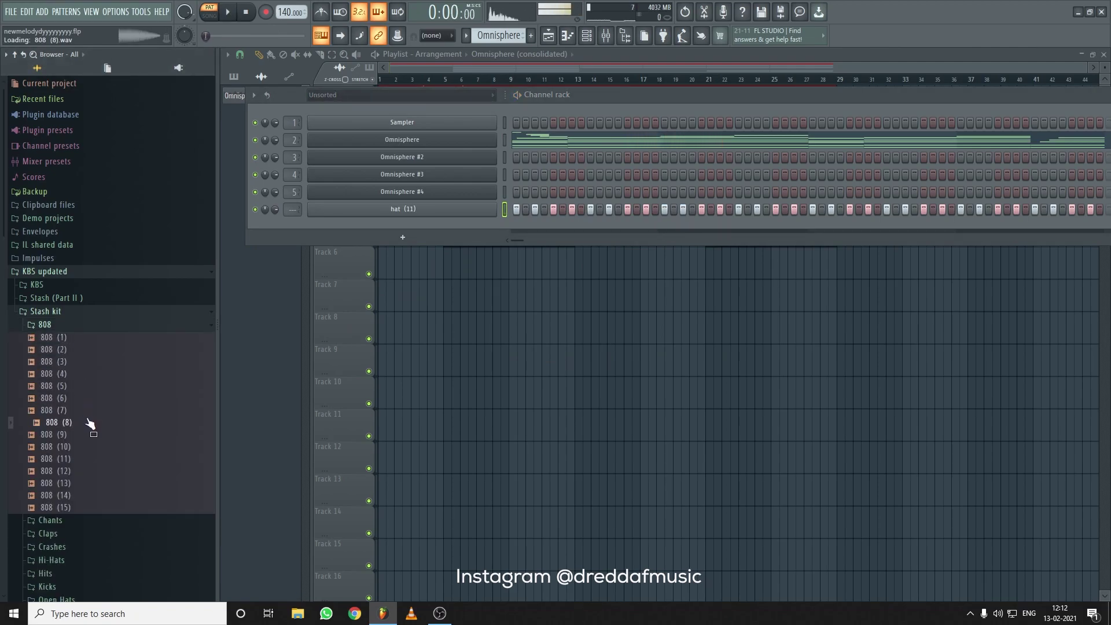
click(92, 446)
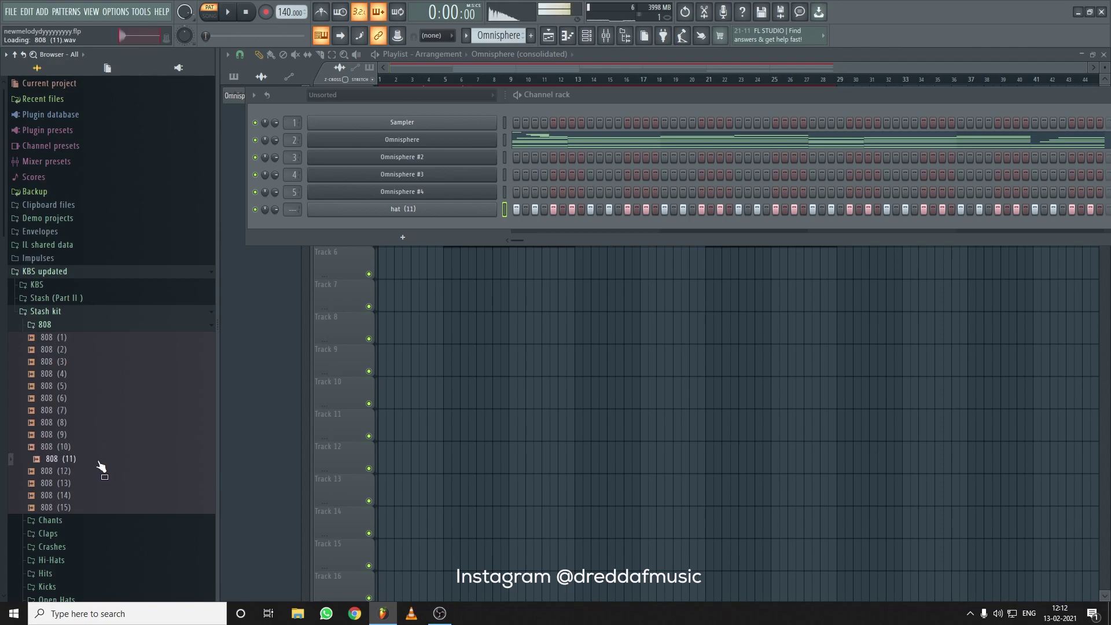
drag(103, 455, 465, 231)
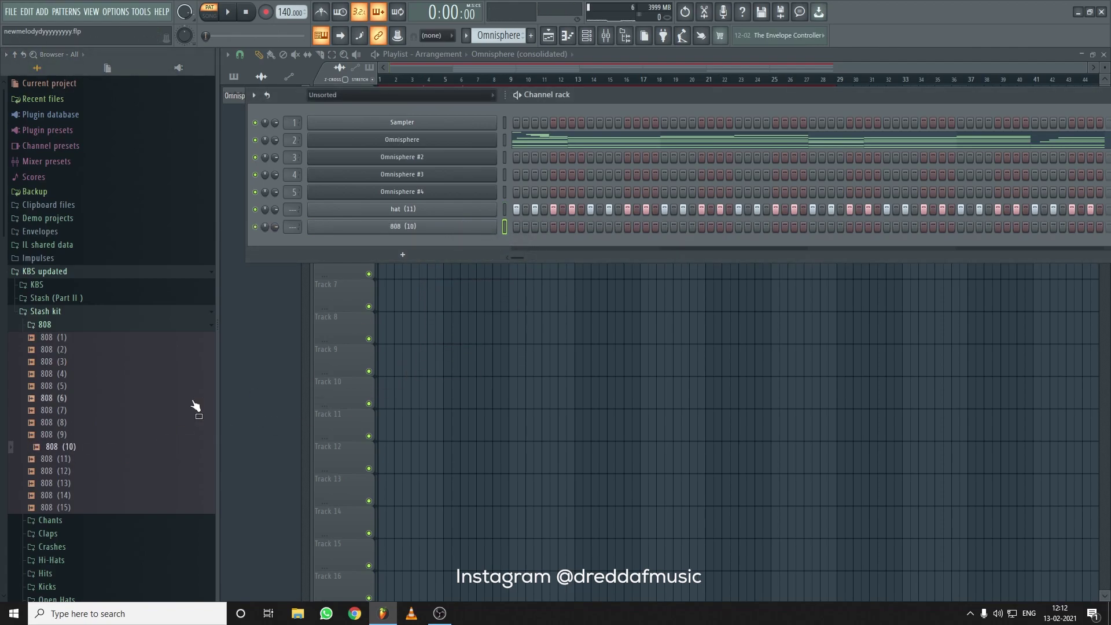
Compare the last samples of the 808 folder, up to 808 (15)
click(125, 458)
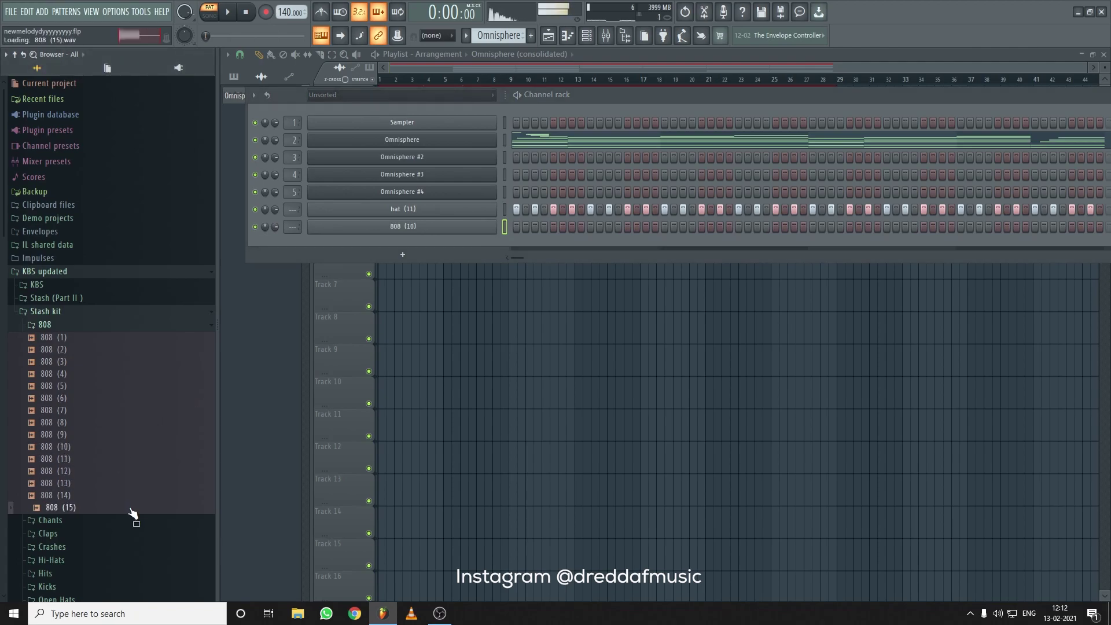
click(132, 523)
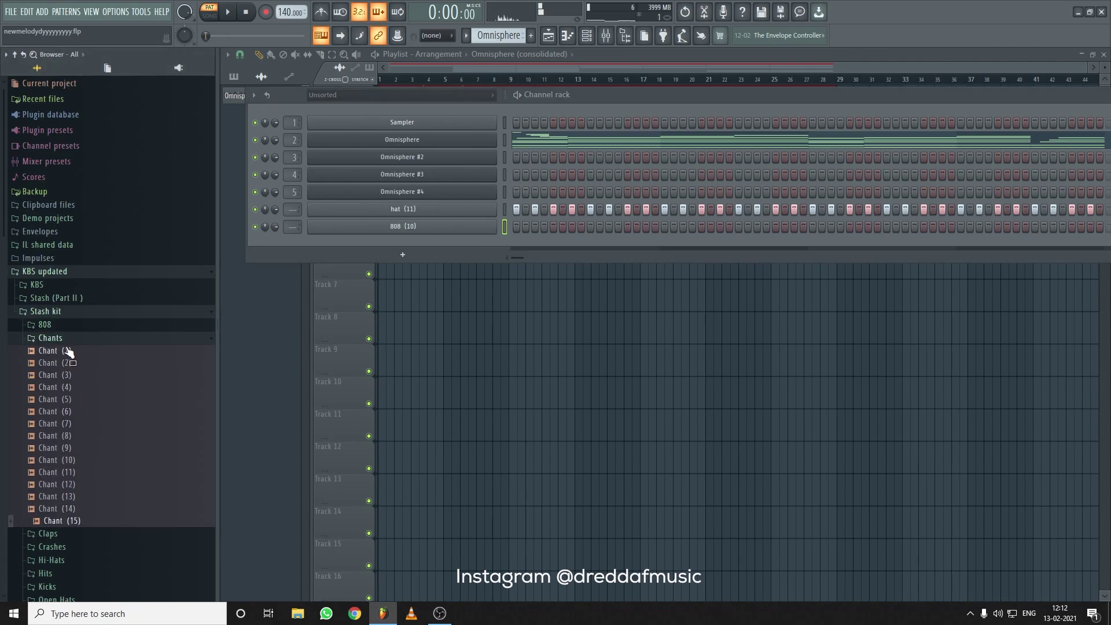
click(60, 340)
click(46, 324)
click(84, 387)
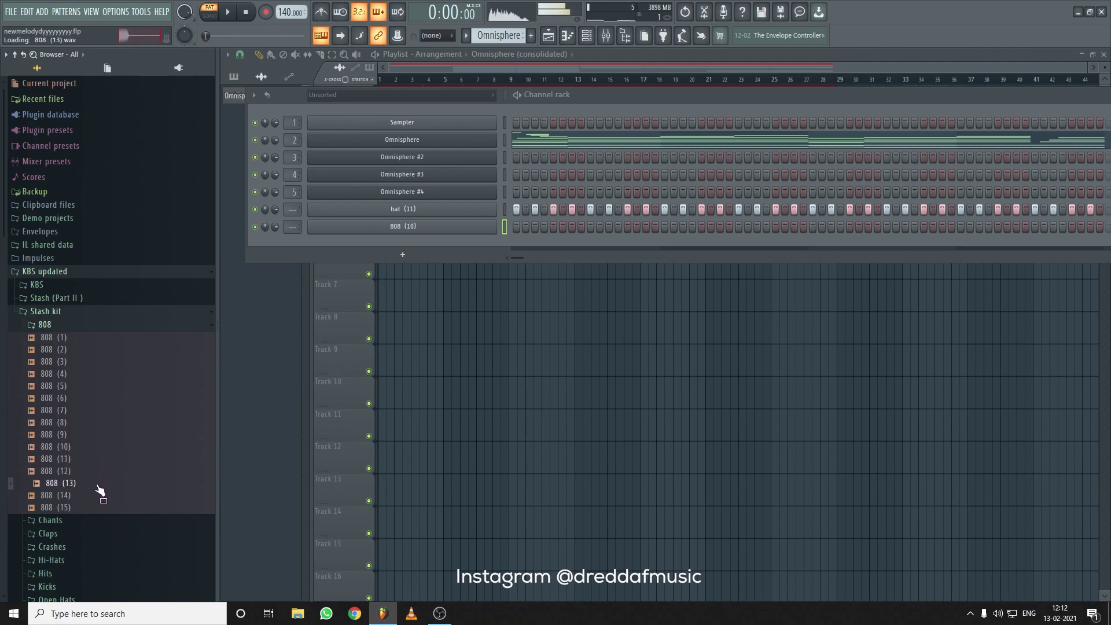
click(100, 508)
click(99, 489)
click(97, 496)
click(92, 508)
Audition the 808 samples from 808 (1) through 808 (11) and add 808 (11) as another channel
click(78, 376)
click(78, 362)
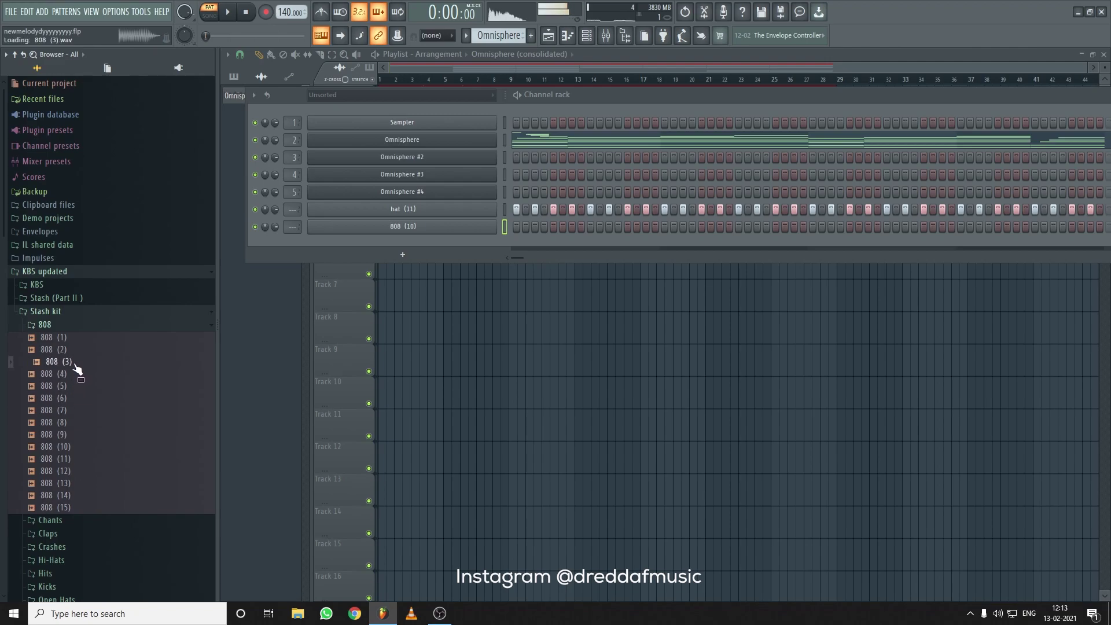
click(75, 350)
click(79, 340)
click(82, 375)
click(86, 399)
click(92, 411)
click(94, 424)
click(102, 435)
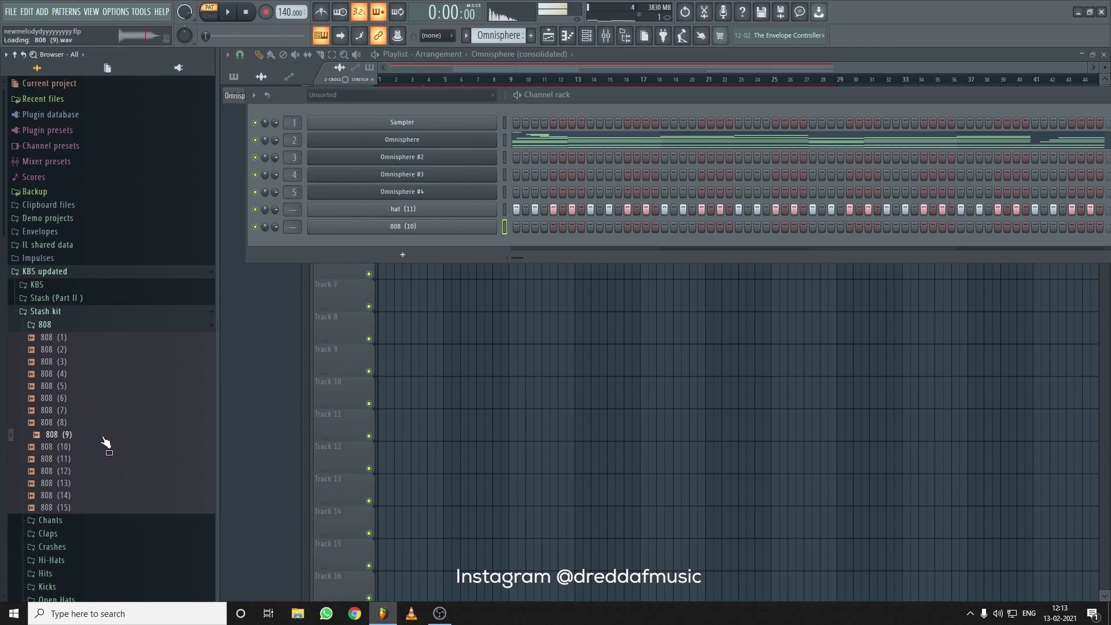
click(106, 448)
click(108, 460)
drag(106, 464, 439, 242)
In the 808 (10) piano roll, draw a long G6 note from the start of bar 1, followed by a short G#6
click(504, 229)
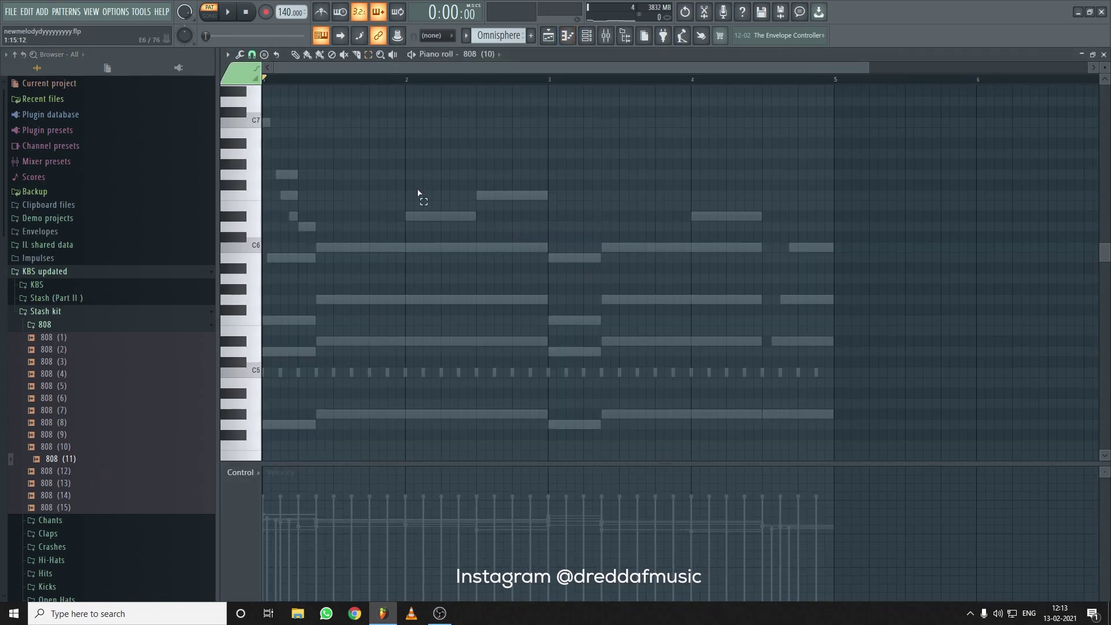
click(583, 43)
click(465, 229)
right_click(440, 374)
click(397, 330)
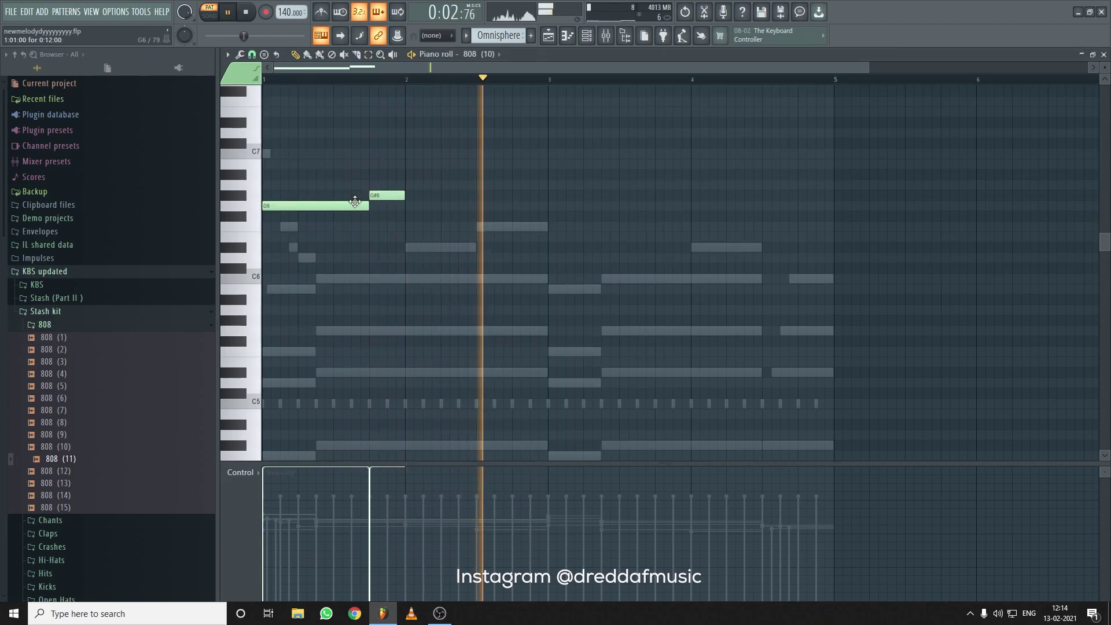
Slice the G6 note in bar 1 into two equal halves and play the pattern
key(space)
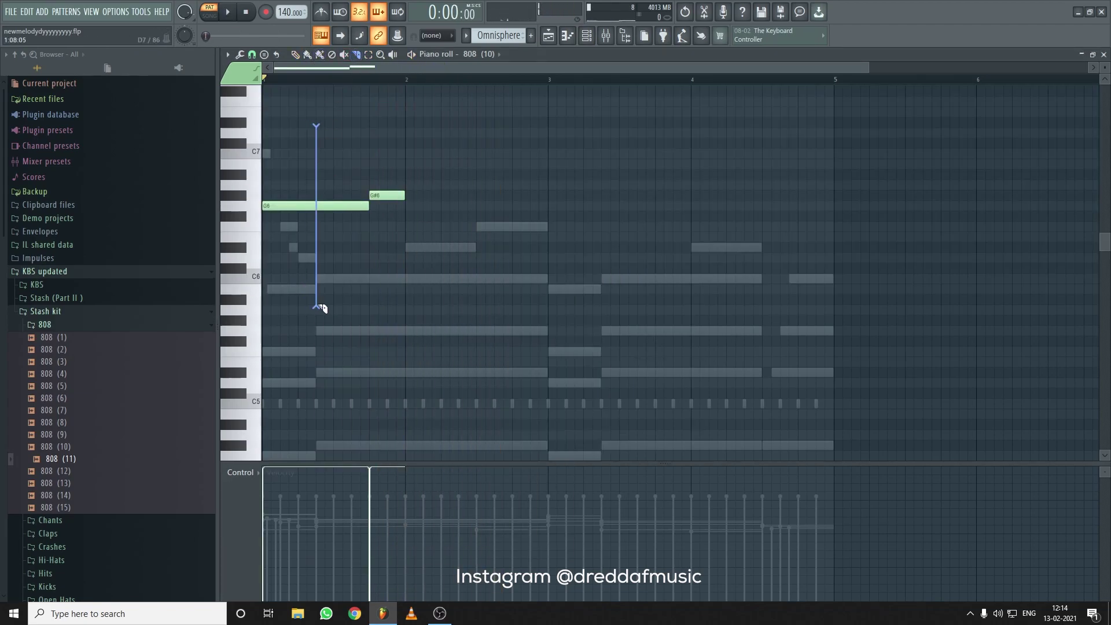
drag(320, 306, 320, 308)
key(space)
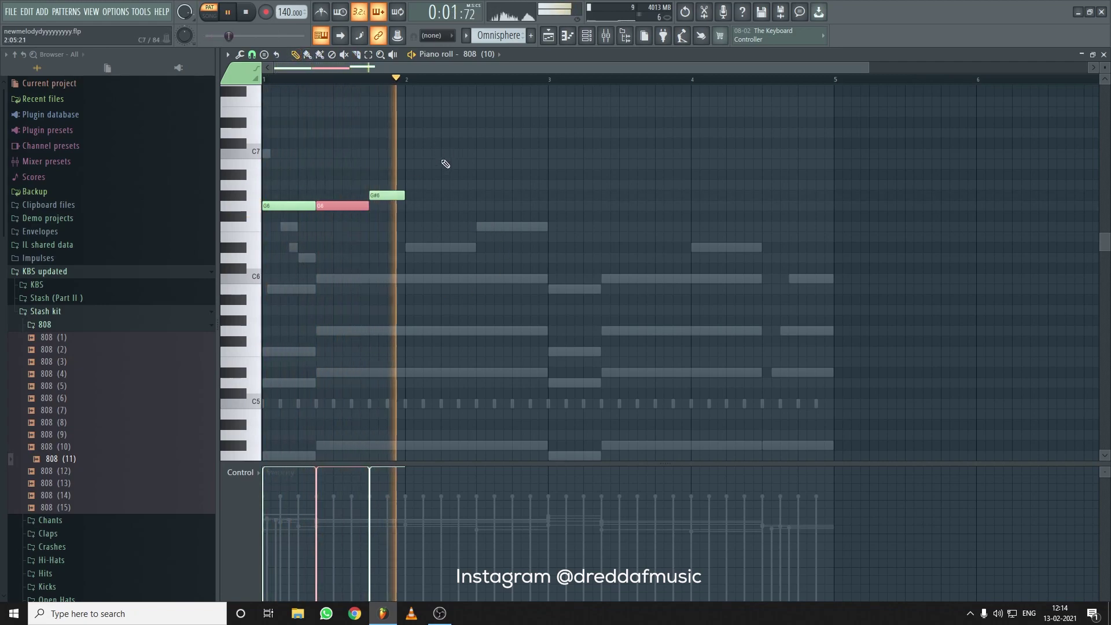
Add two four-step D#6 notes in bar 2, at steps 7 and 13
click(474, 246)
key(space)
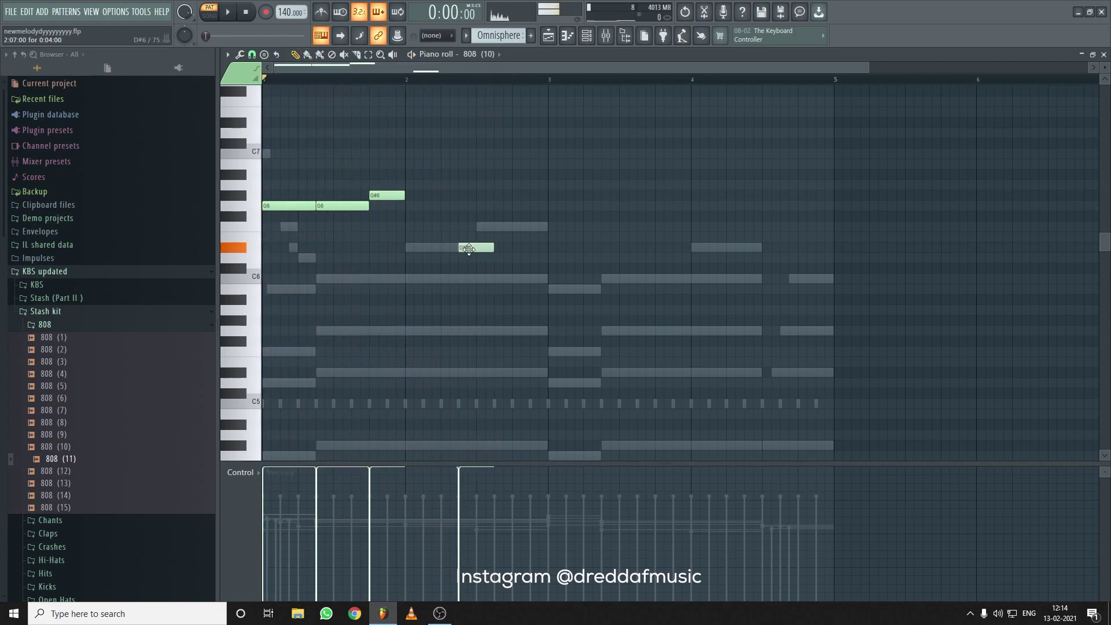
click(517, 248)
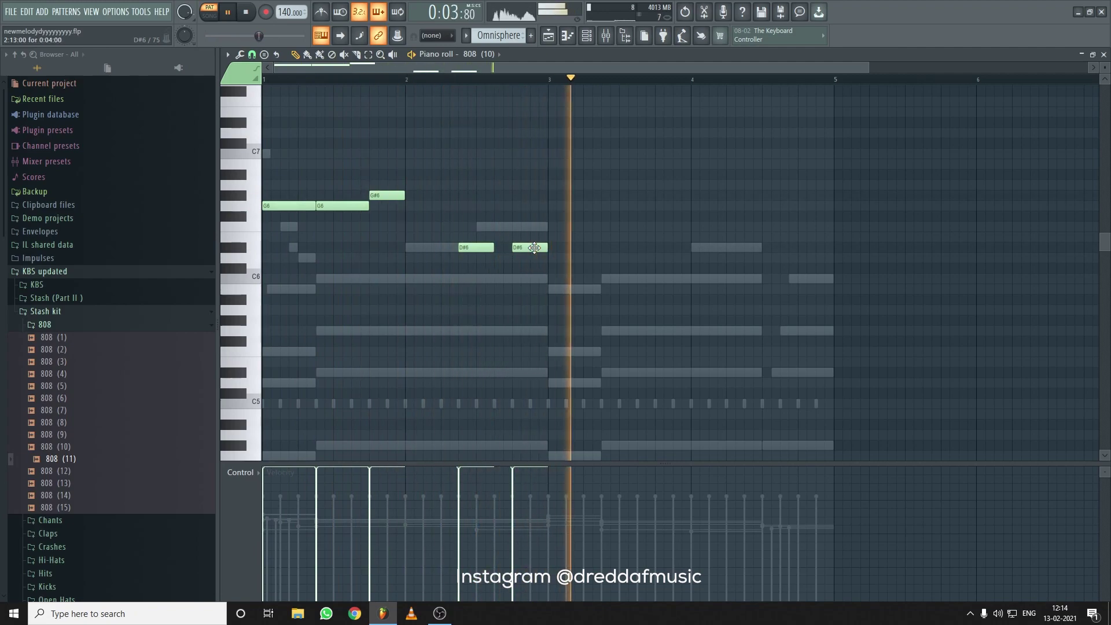
Duplicate the two-bar 808 phrase into bars 3–4 and transpose all the notes down one octave
key(ctrl+a)
key(ctrl+b)
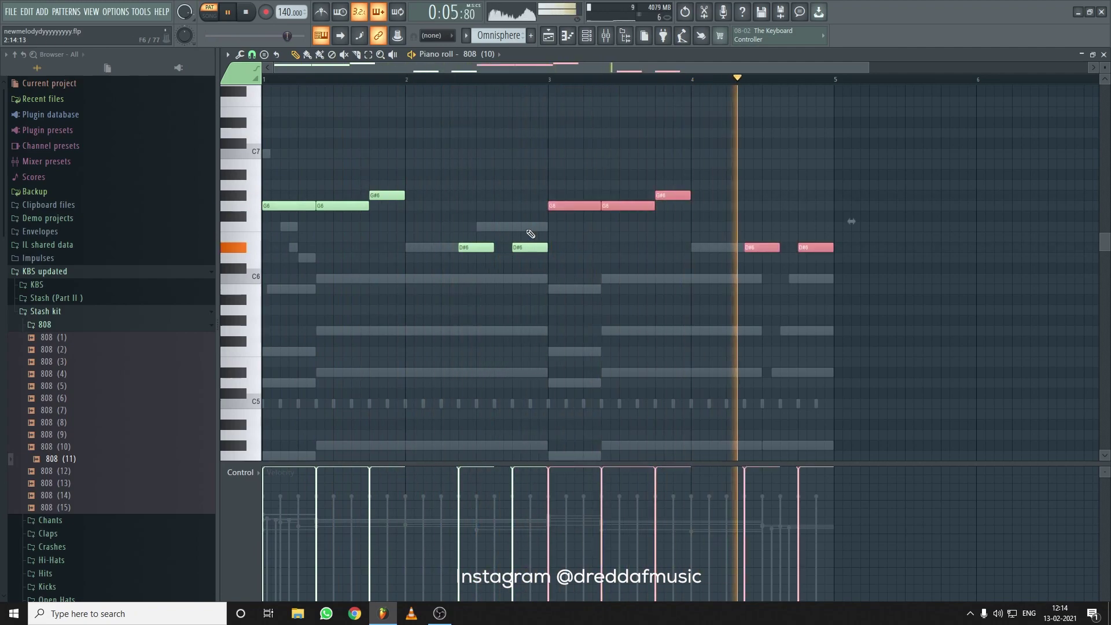
key(ctrl+Down)
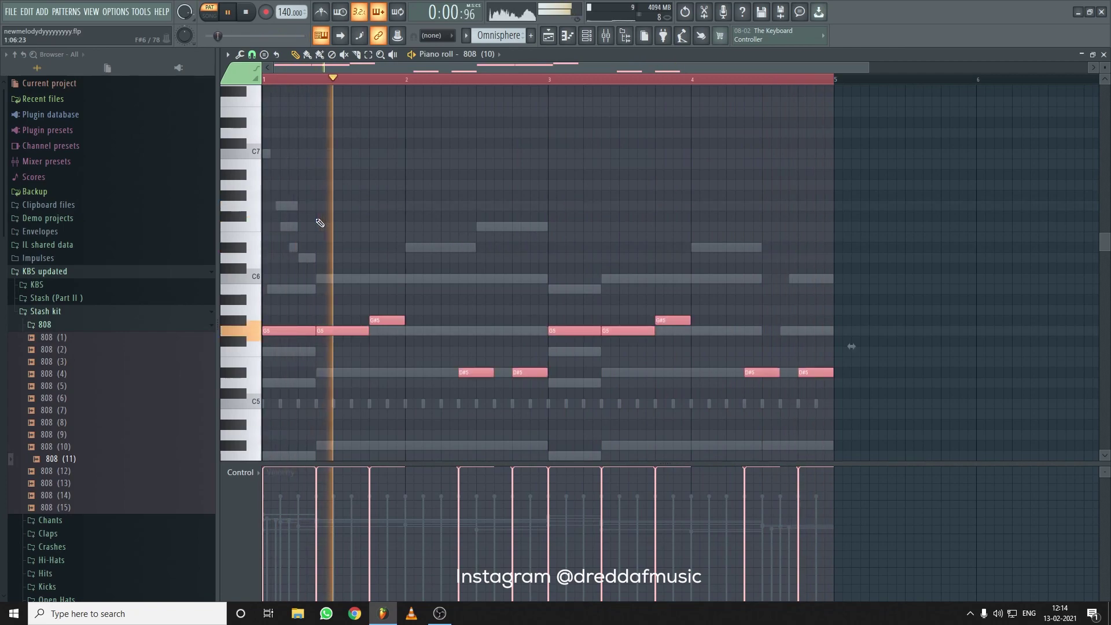
scroll(476, 89, down, 2)
Set the 808 (10) sample's precomputed boost to 7% and return to its piano roll
key(F6)
click(492, 209)
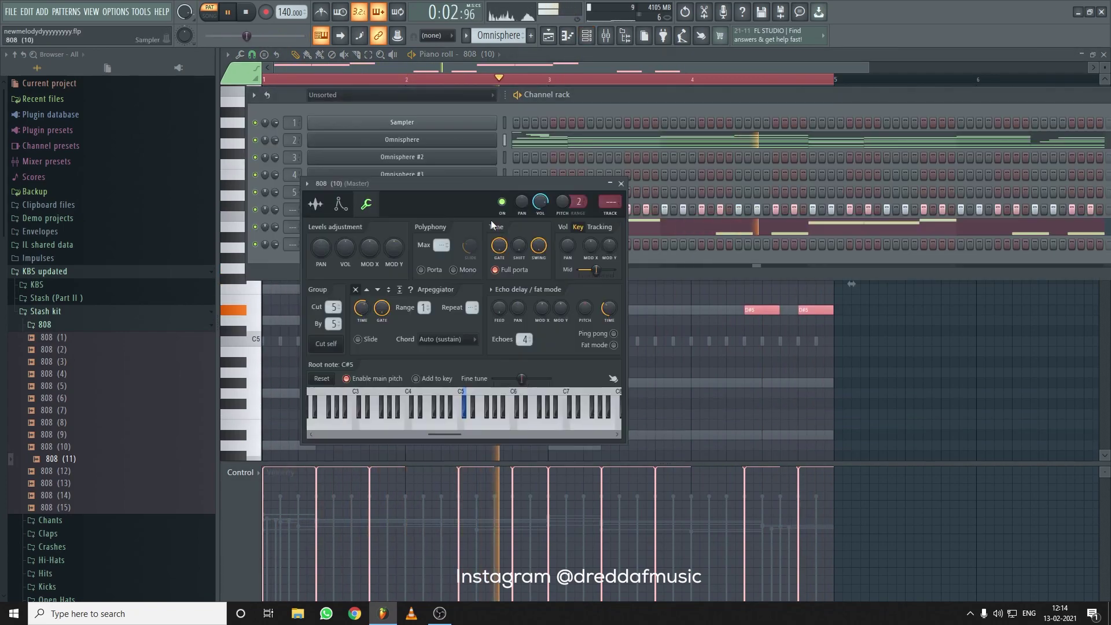
click(315, 204)
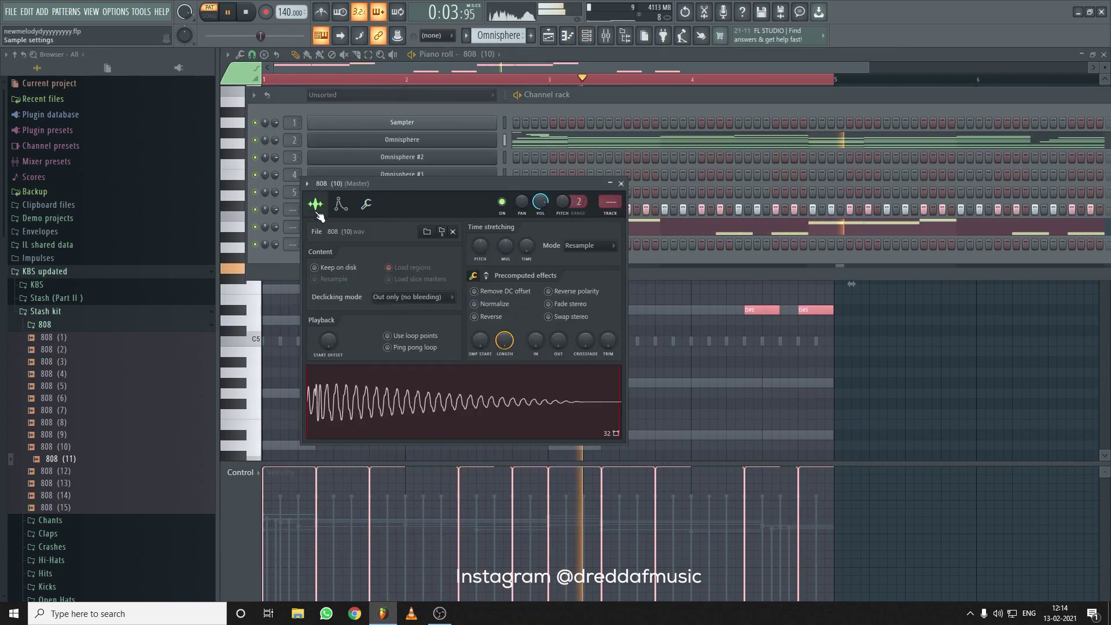
click(486, 276)
click(482, 318)
drag(482, 301, 482, 289)
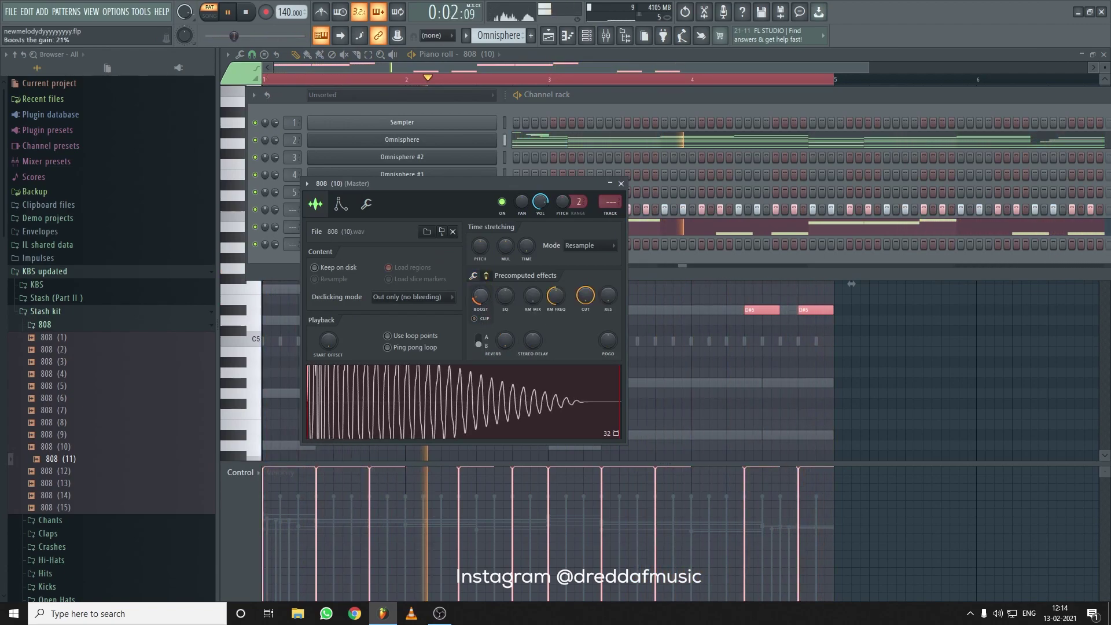
scroll(482, 306, down, 4)
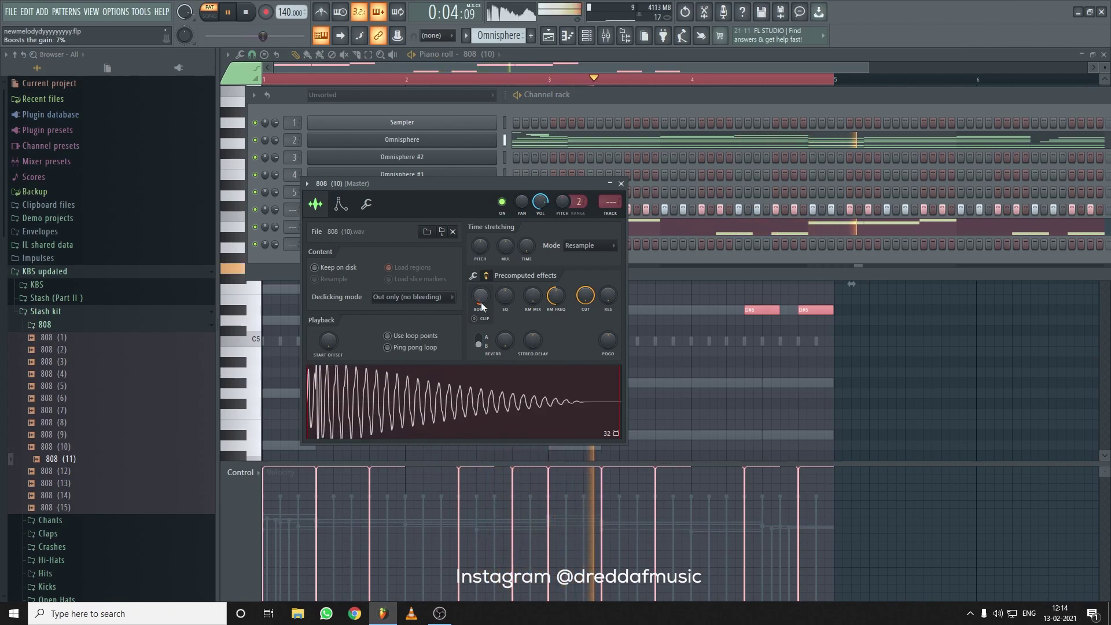
click(556, 95)
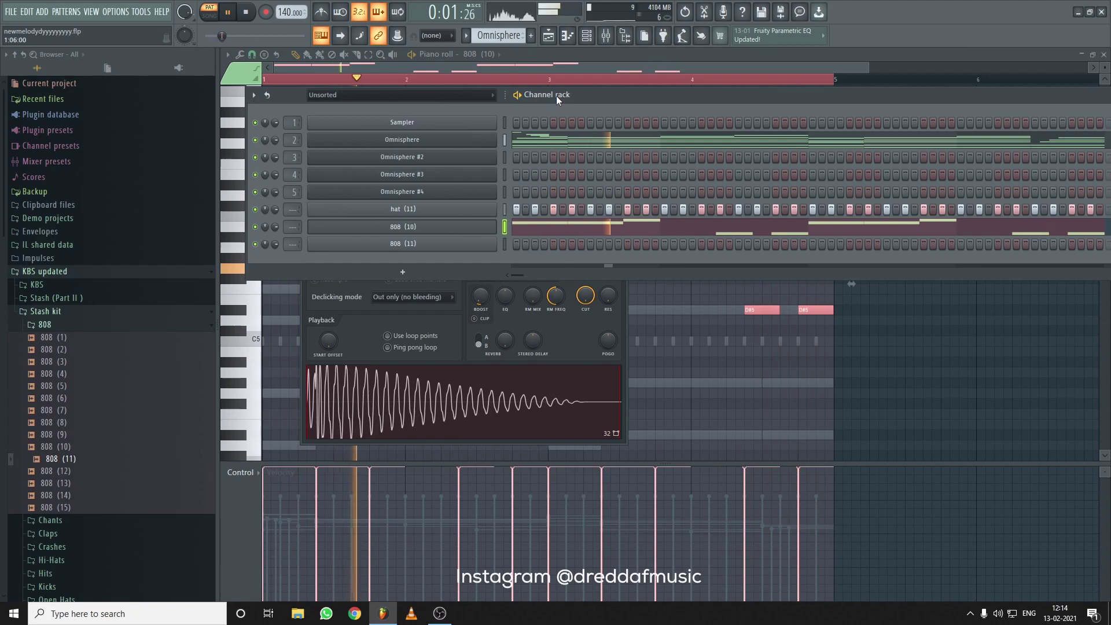
click(234, 122)
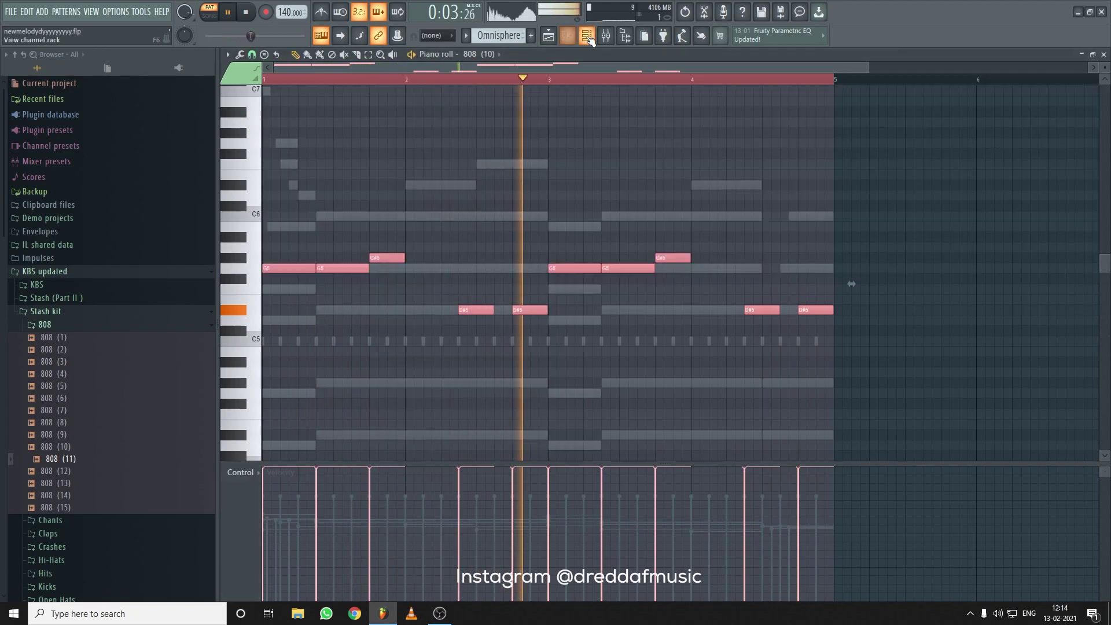
Transpose all the 808 (10) notes down one octave so the phrase starts on G4
click(588, 37)
click(255, 140)
click(248, 129)
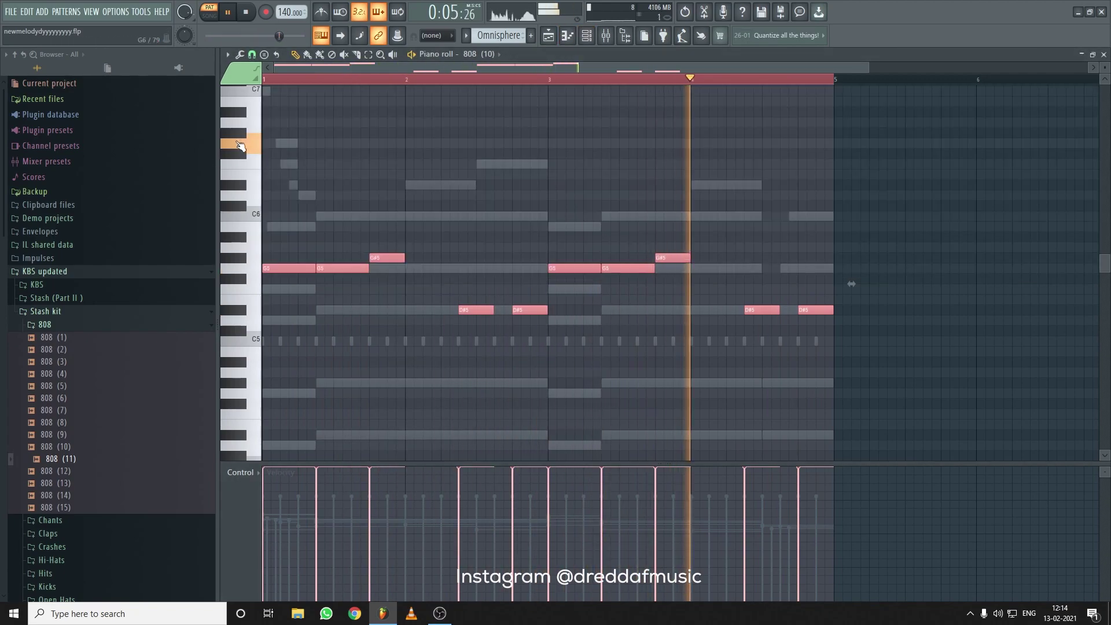
scroll(359, 183, down, 2)
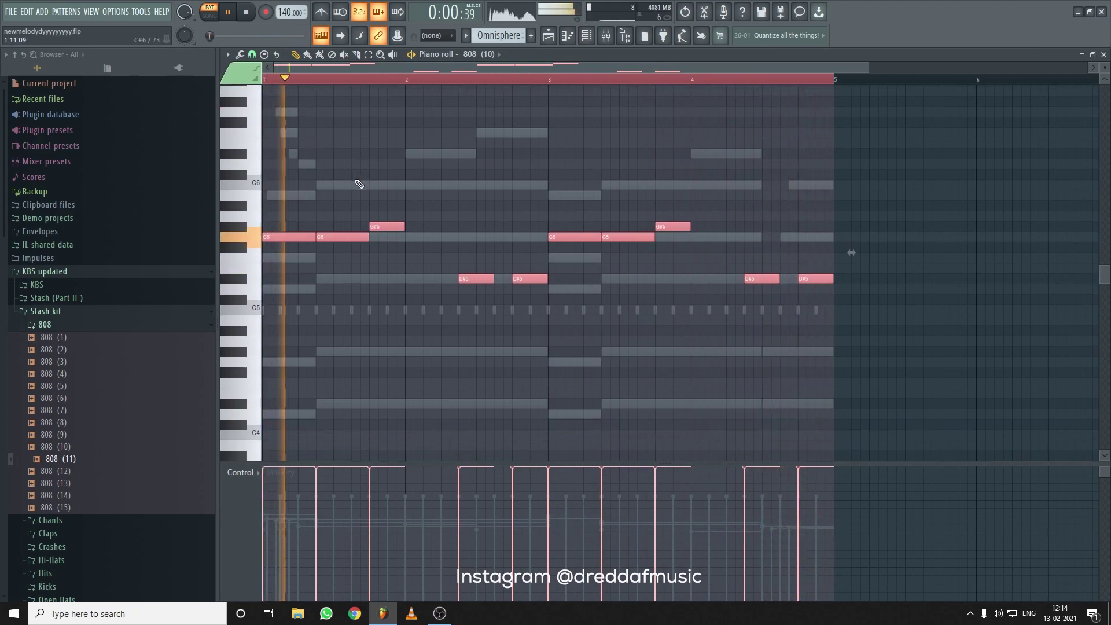
key(ctrl+Down)
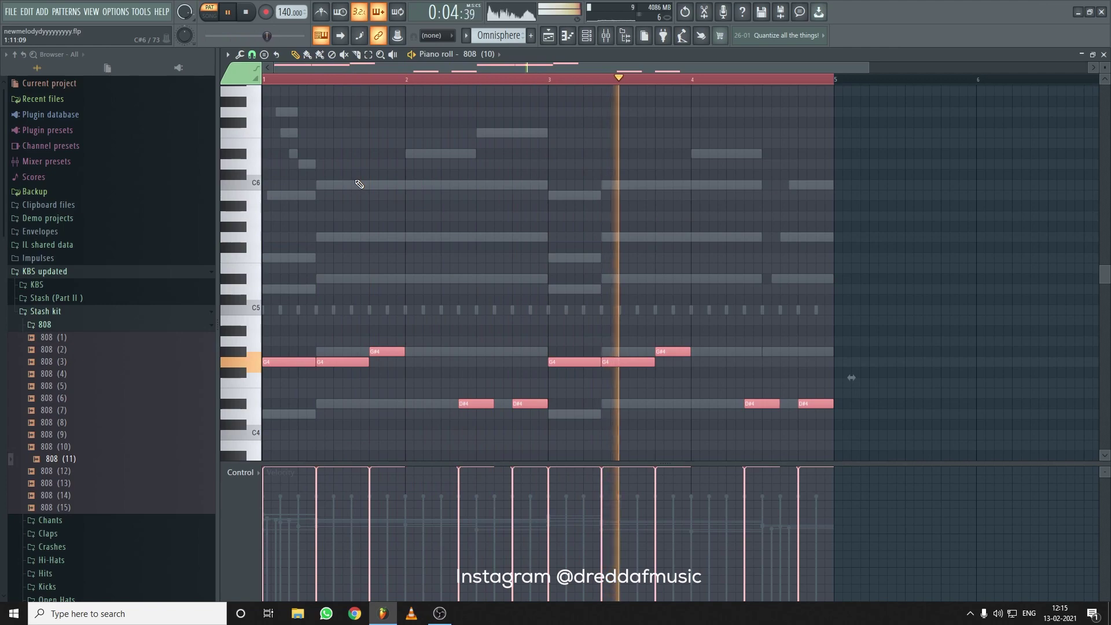
key(ctrl+Down)
key(ctrl+Up)
Lower all the 808 notes by five semitones so the phrase starts on D4
key(shift+Down)
key(shift+Down)
key(shift+Down)
key(shift+Down)
key(shift+Down)
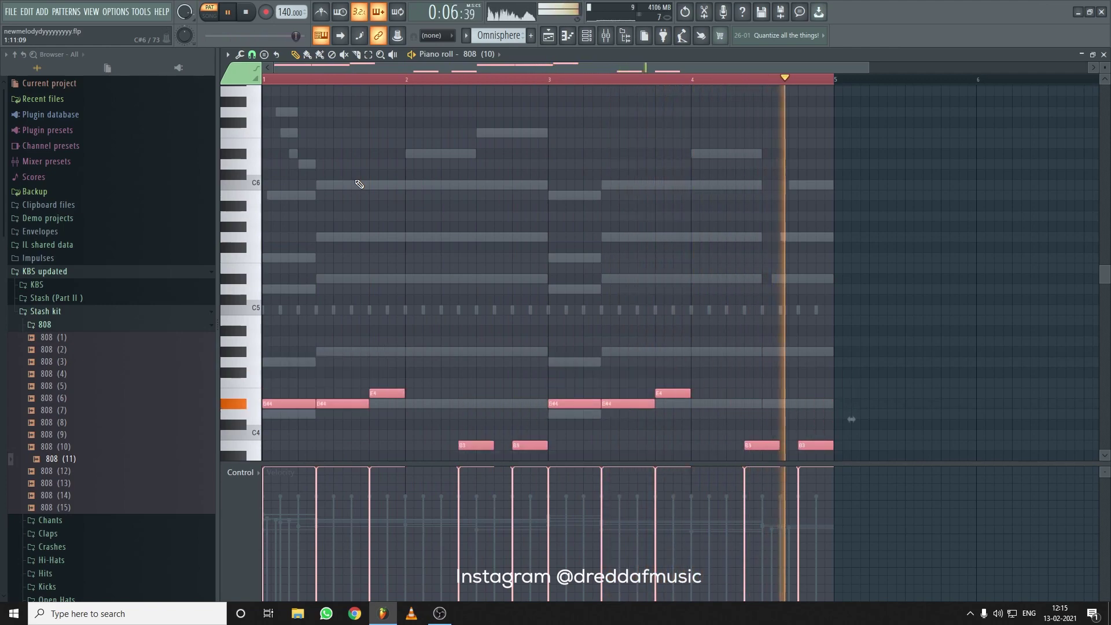
scroll(429, 176, down, 3)
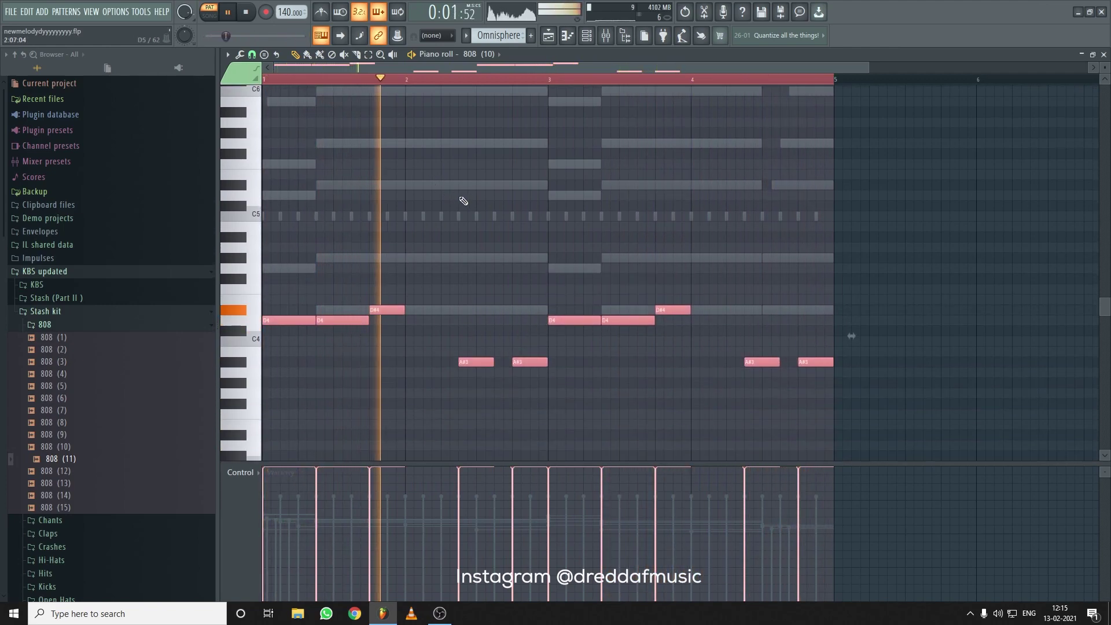
Move the 808 notes in bars 2 and 4 up one octave and down two semitones to G#4
drag(453, 350, 874, 398)
key(ctrl+Up)
key(shift+Down)
key(shift+Down)
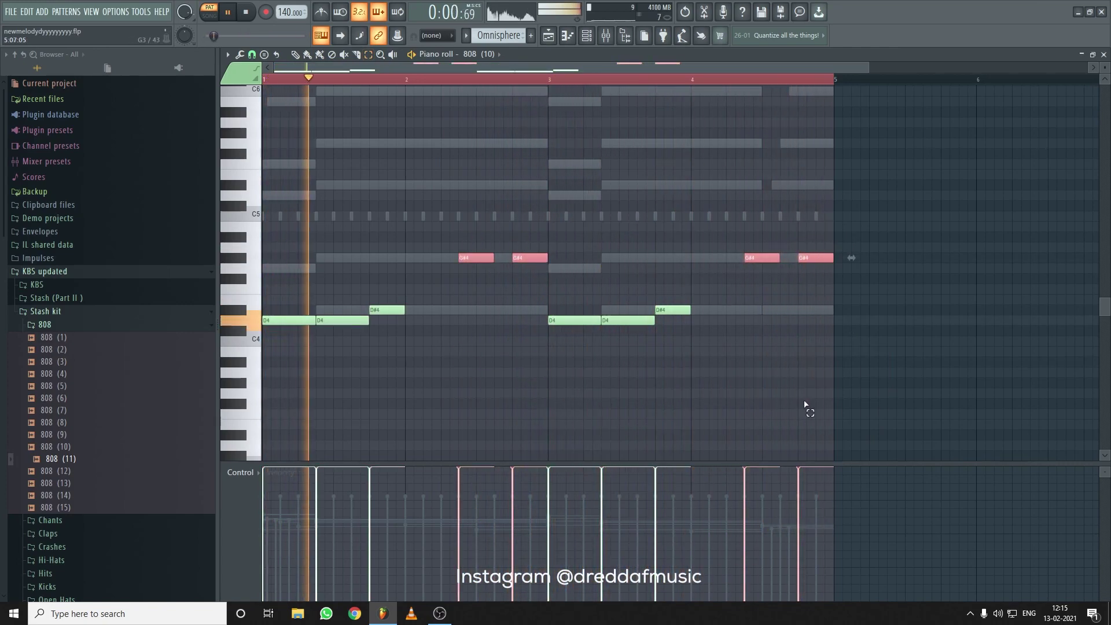
Raise the second 808 note in bar 1 and in bar 3 by one semitone
drag(382, 326, 351, 325)
key(shift+Up)
drag(609, 356, 622, 326)
key(shift+Up)
Transpose all the 808 notes up one octave and play the pattern
key(ctrl+a)
key(ctrl+Up)
key(space)
key(space)
scroll(665, 318, up, 3)
Set the notes in bars 2 and 4 to G5 and the opening notes of bars 1 and 3 to D5 and F5
click(296, 55)
click(368, 54)
drag(1004, 258, 419, 260)
click(433, 250)
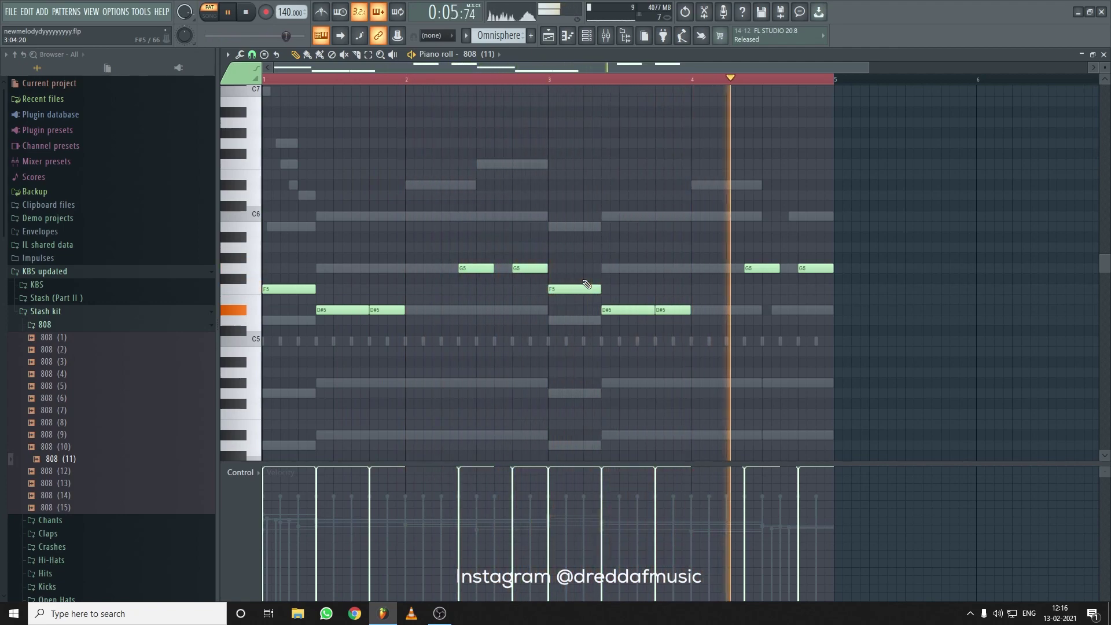
key(space)
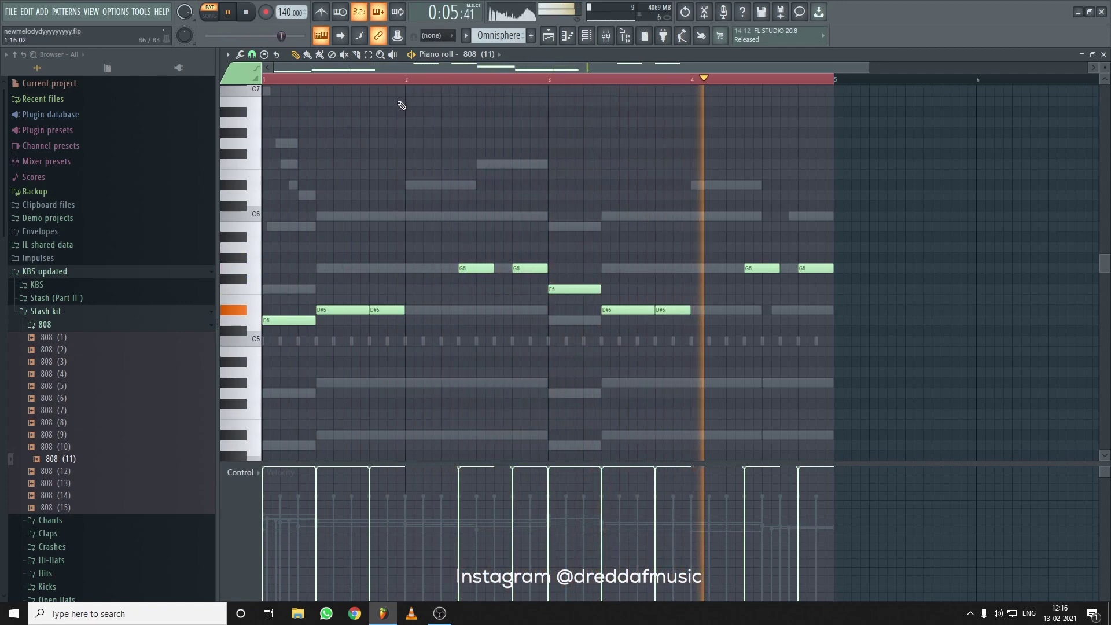
Transpose all the 808 (11) notes down two semitones and play the pattern
key(ctrl+a)
key(ctrl+Down)
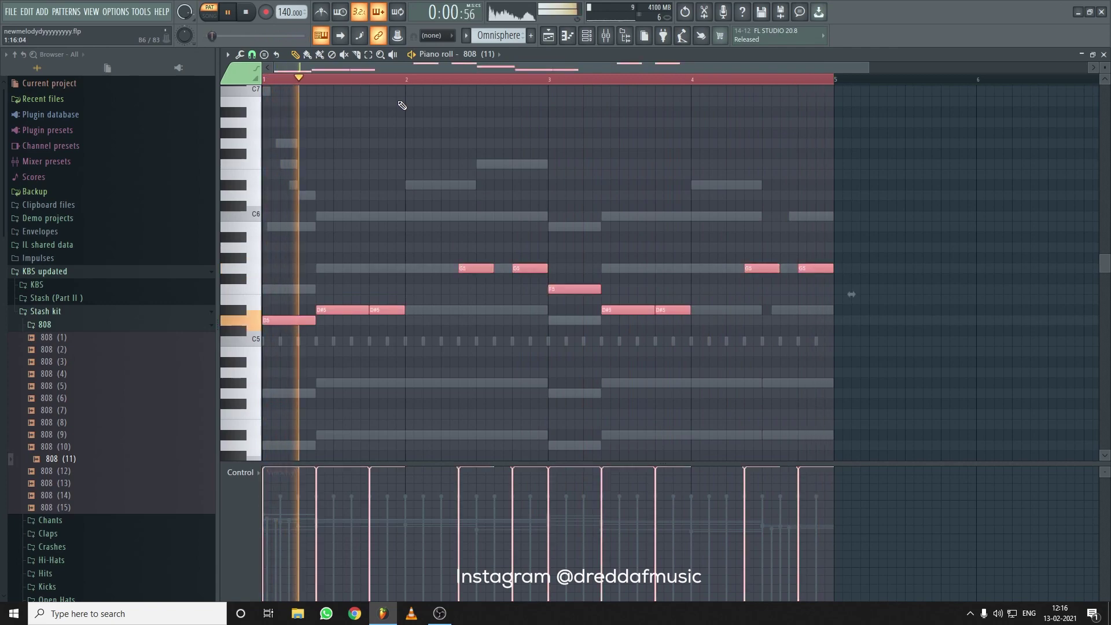
key(ctrl+Up)
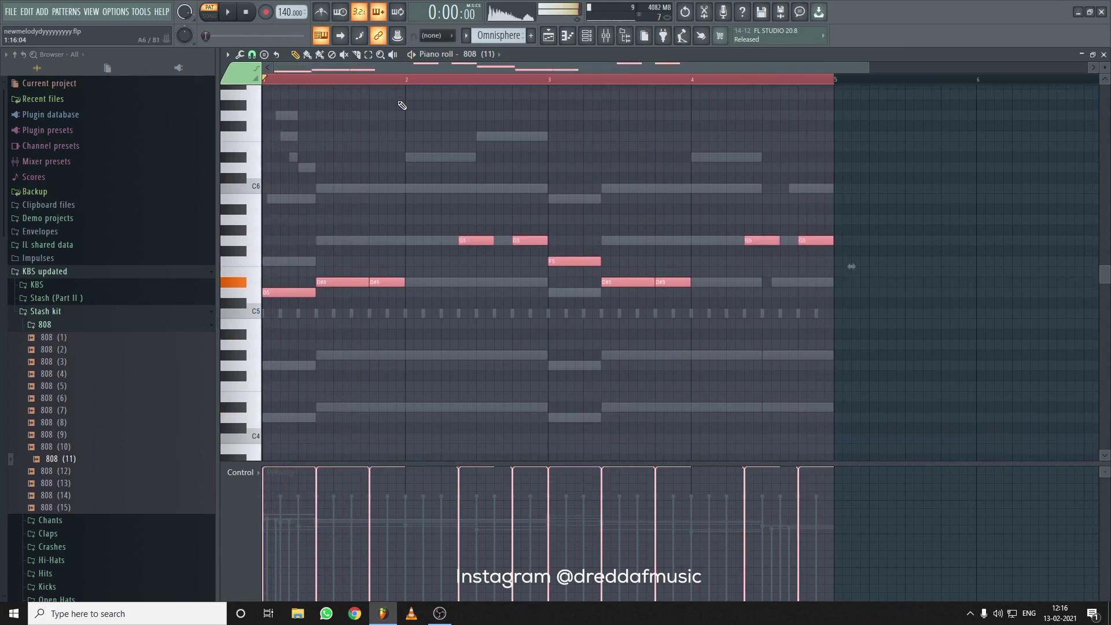
key(space)
key(Down)
key(Down)
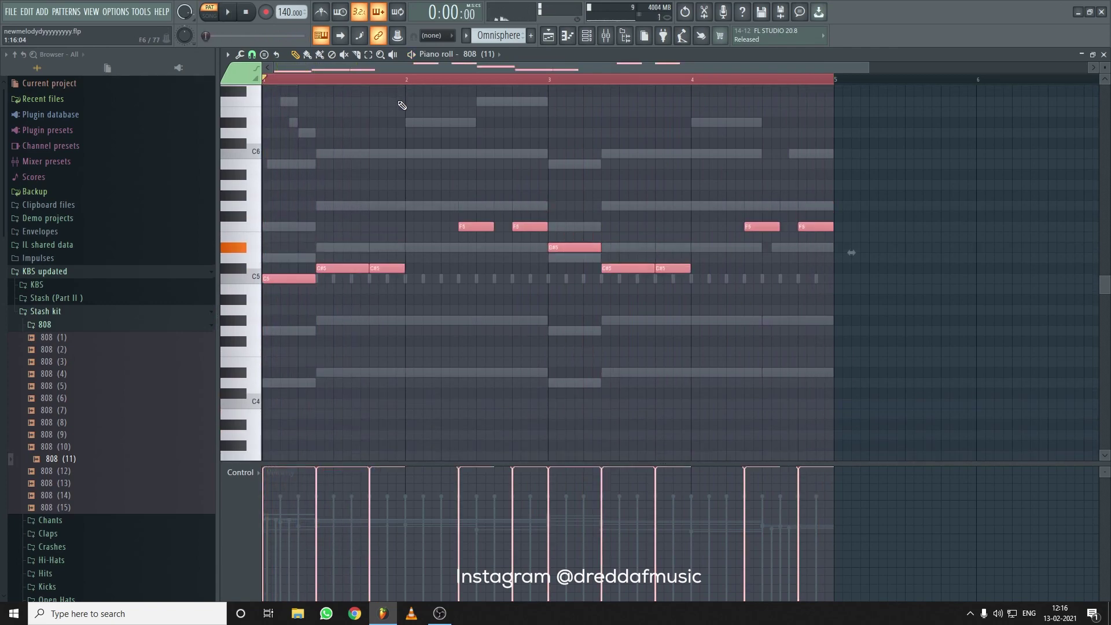
key(space)
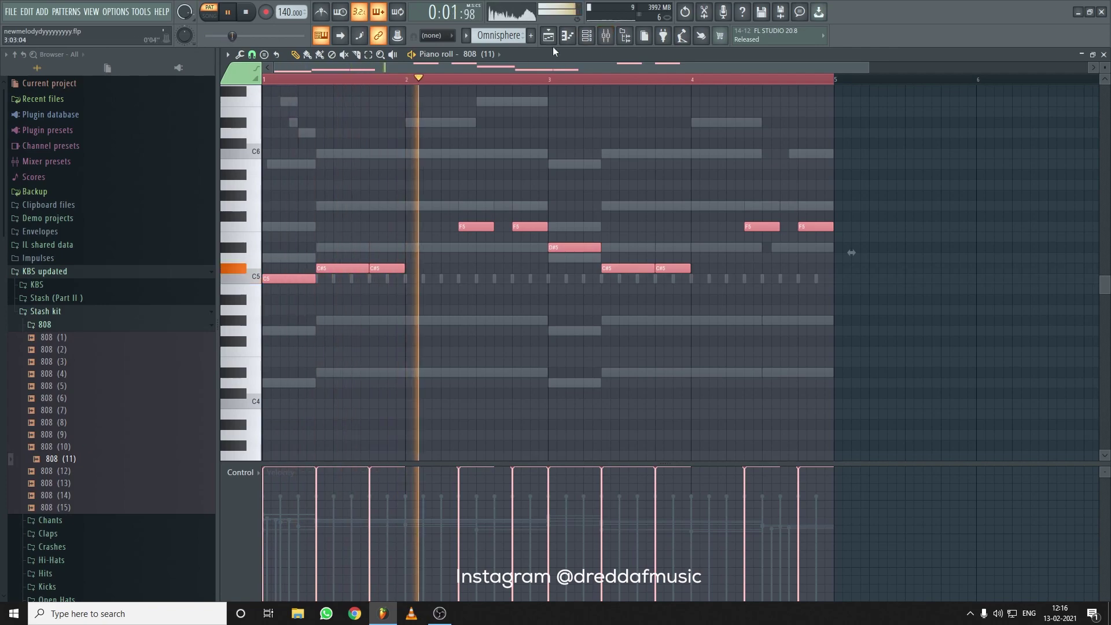
Check the pitch shift of the consolidated Omnisphere clip in the playlist and show the channel rack
click(549, 37)
double_click(523, 103)
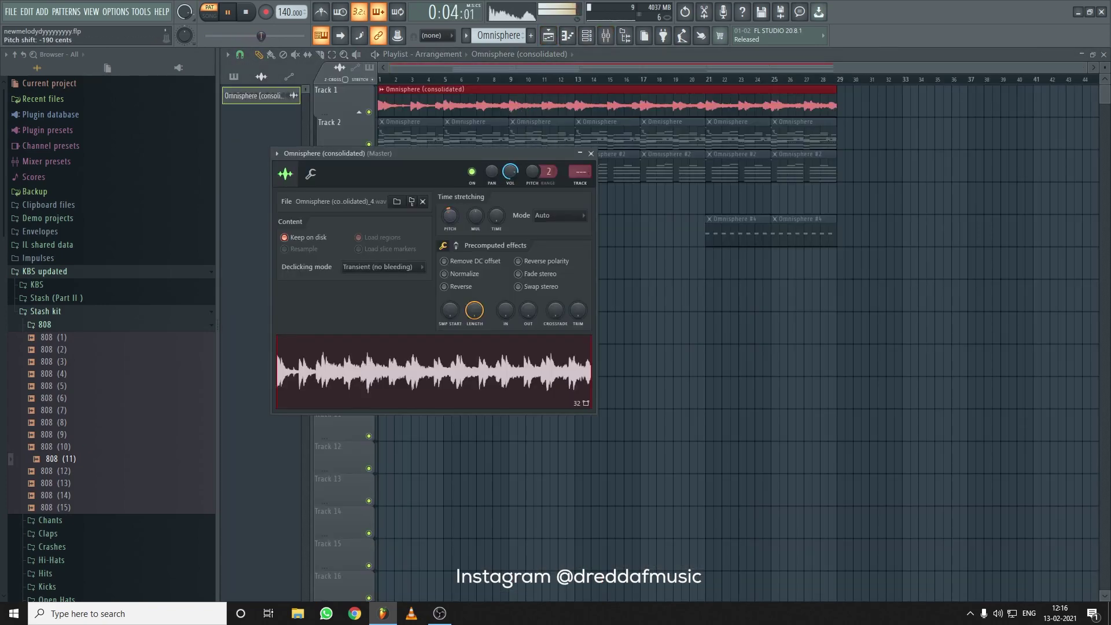
click(587, 37)
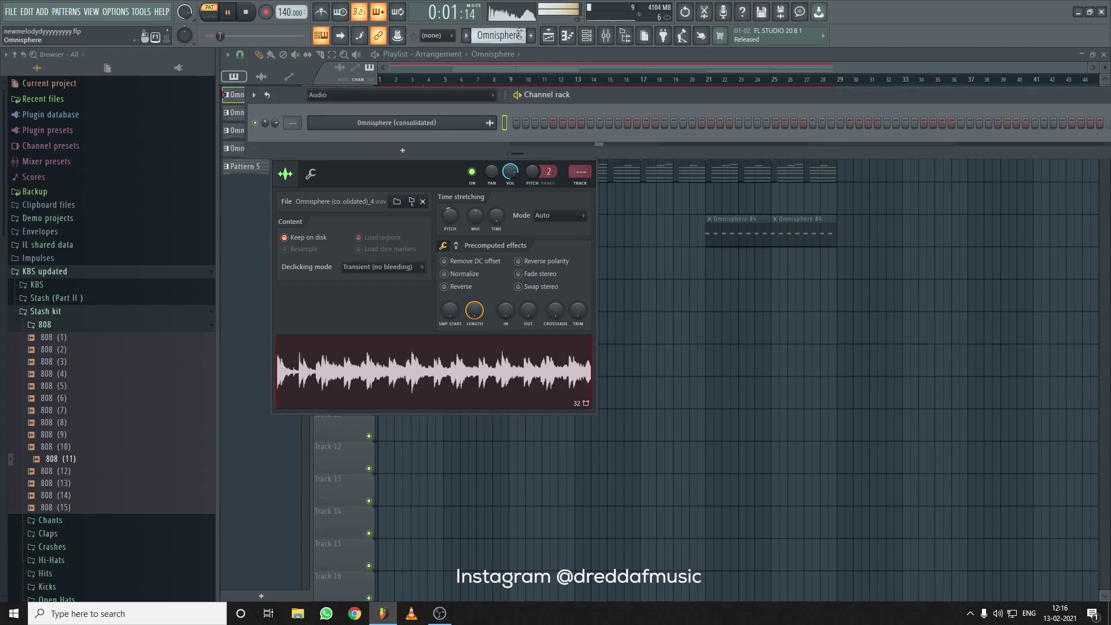
Collapse the 808 sample folder and open the 808 (11) channel's notes in the piano roll
scroll(518, 34, down, 1)
scroll(519, 35, up, 1)
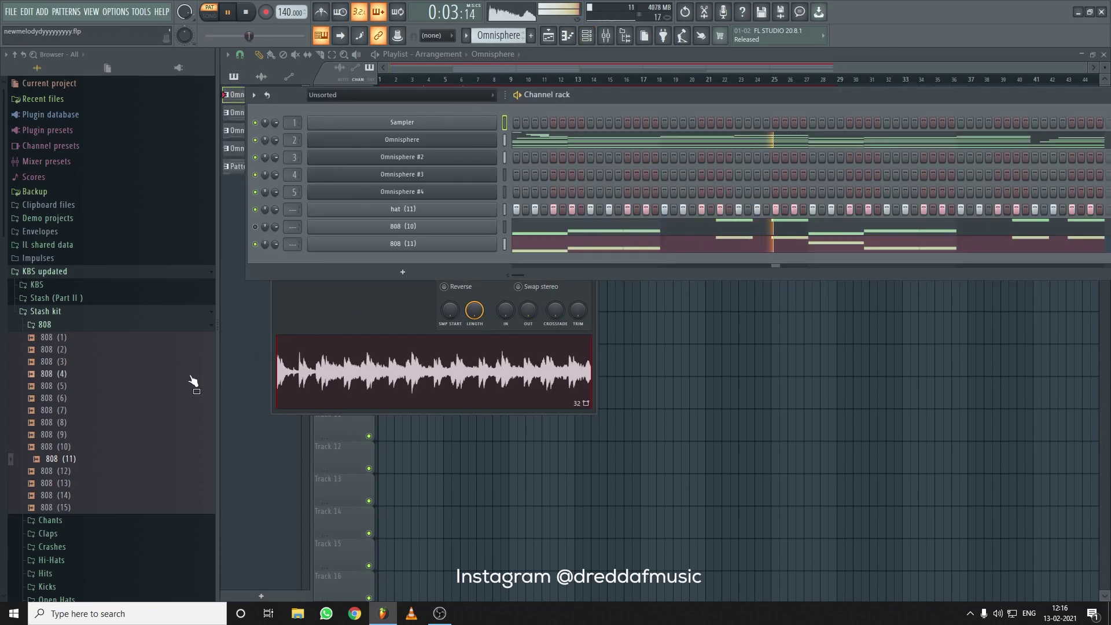
click(126, 329)
right_click(483, 242)
click(511, 252)
right_click(484, 244)
click(516, 245)
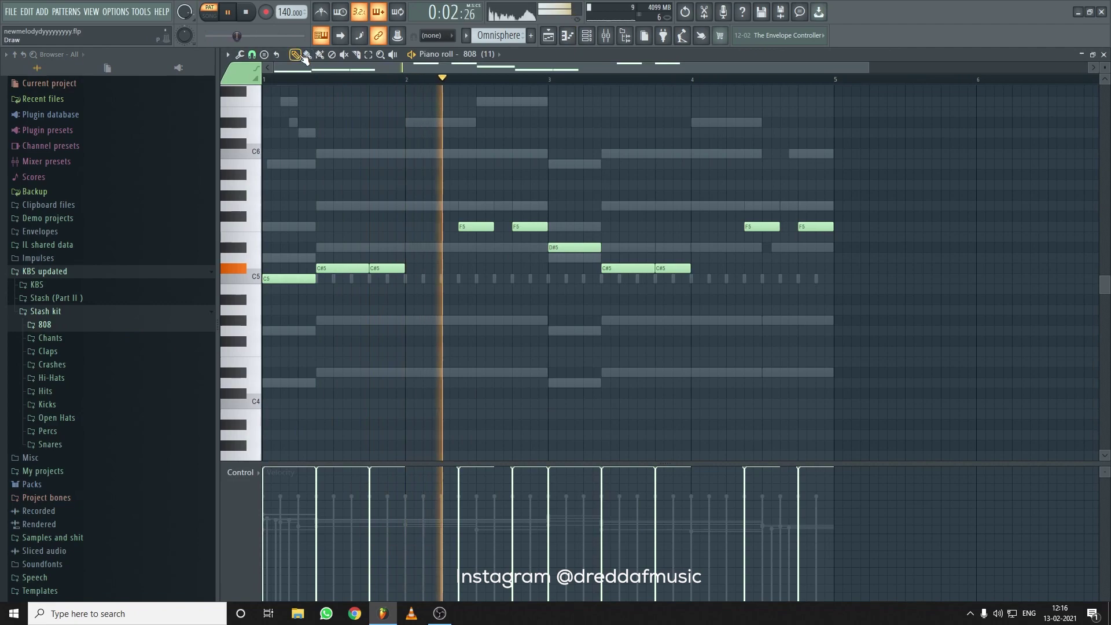
Fill the gap between bar 4's two F5 notes with a short F5 and slice the last F5 in half
scroll(529, 84, up, 2)
scroll(530, 83, down, 2)
scroll(723, 81, up, 3)
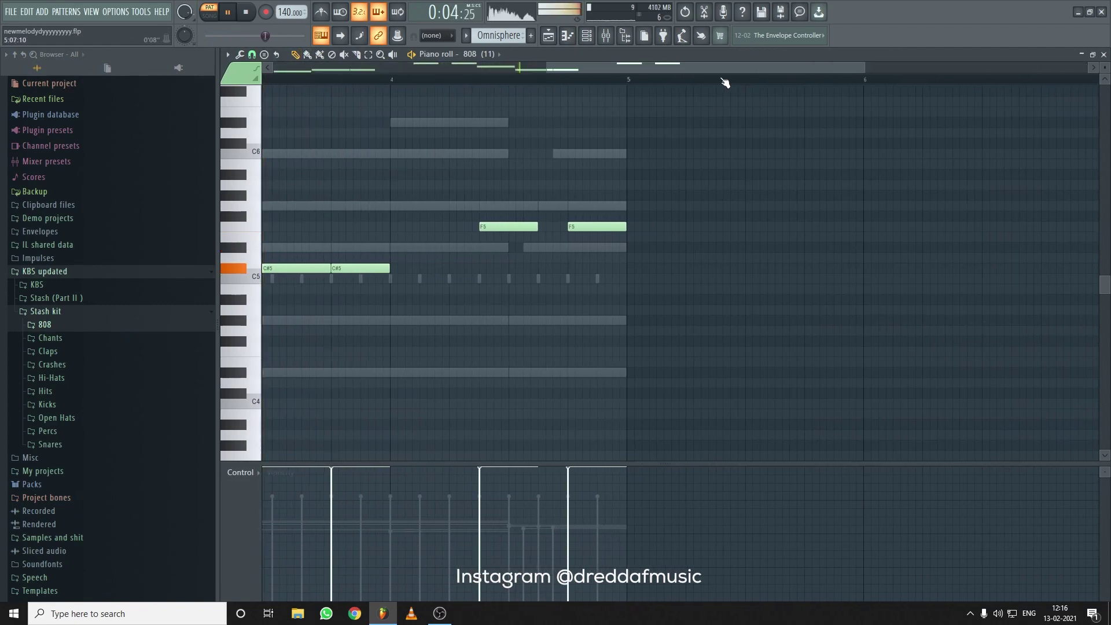
click(515, 205)
drag(612, 205, 543, 211)
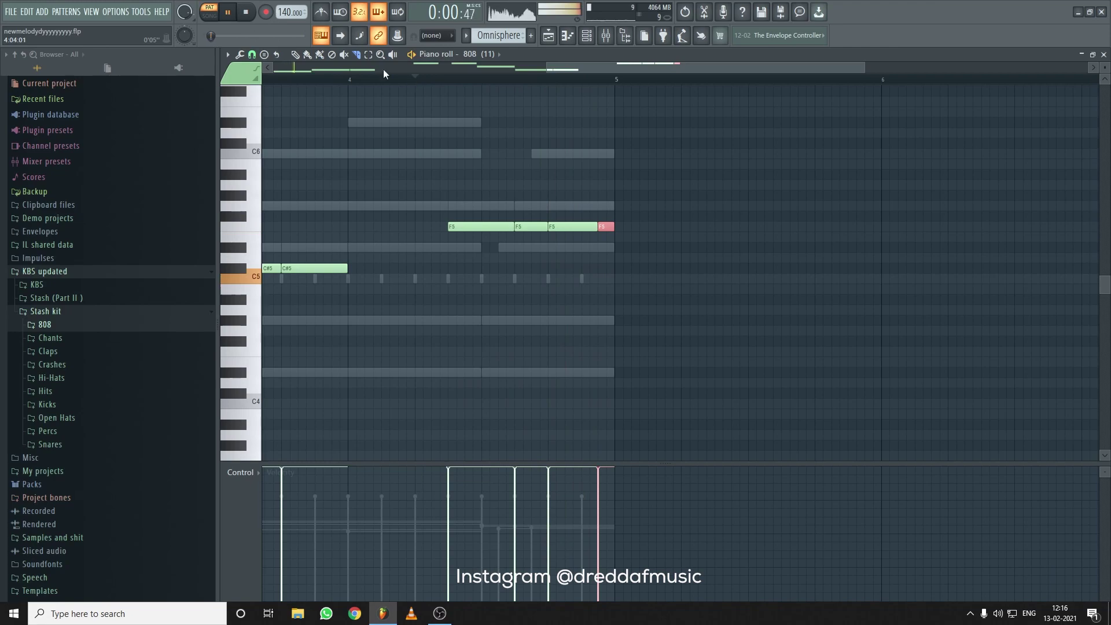
scroll(616, 134, left, 2)
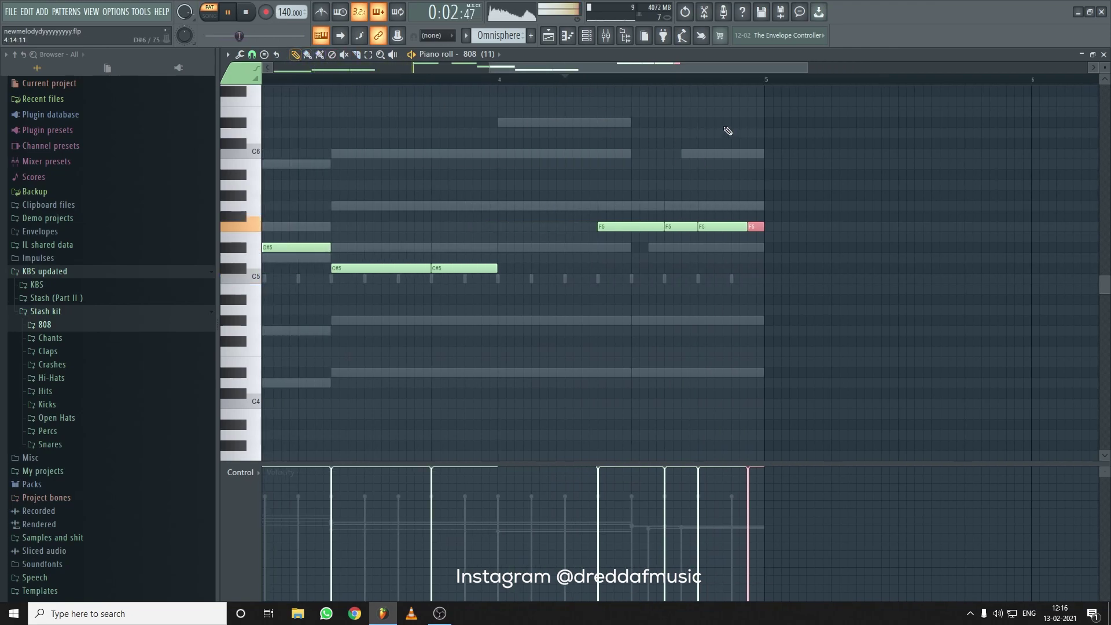
click(745, 227)
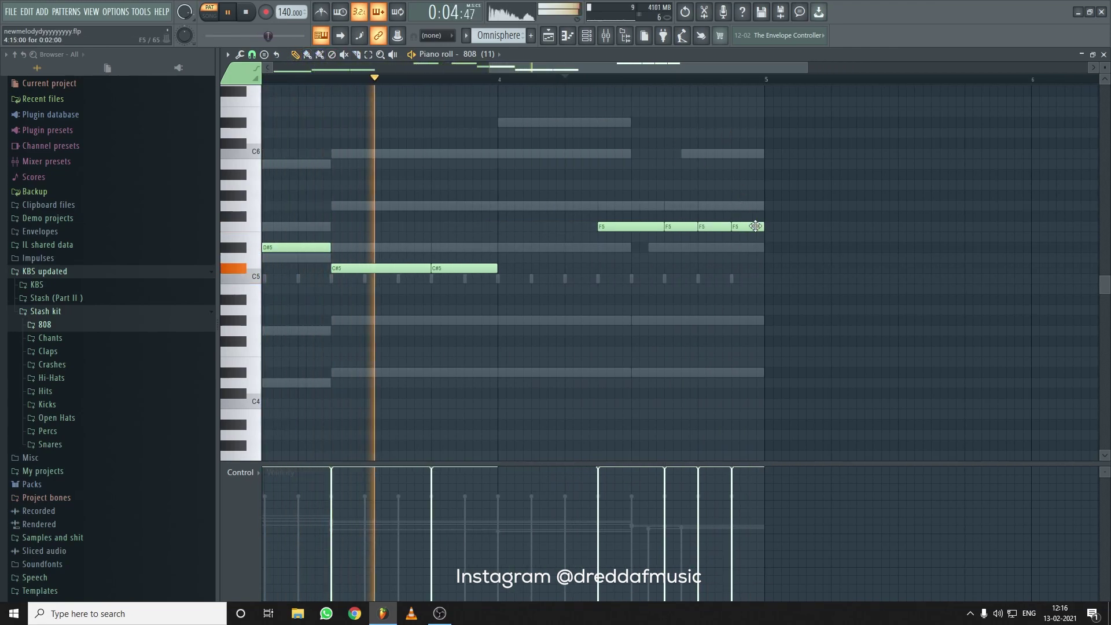
Place the last three short 808 notes of bar 4 on G5 and play the pattern
drag(752, 215, 751, 204)
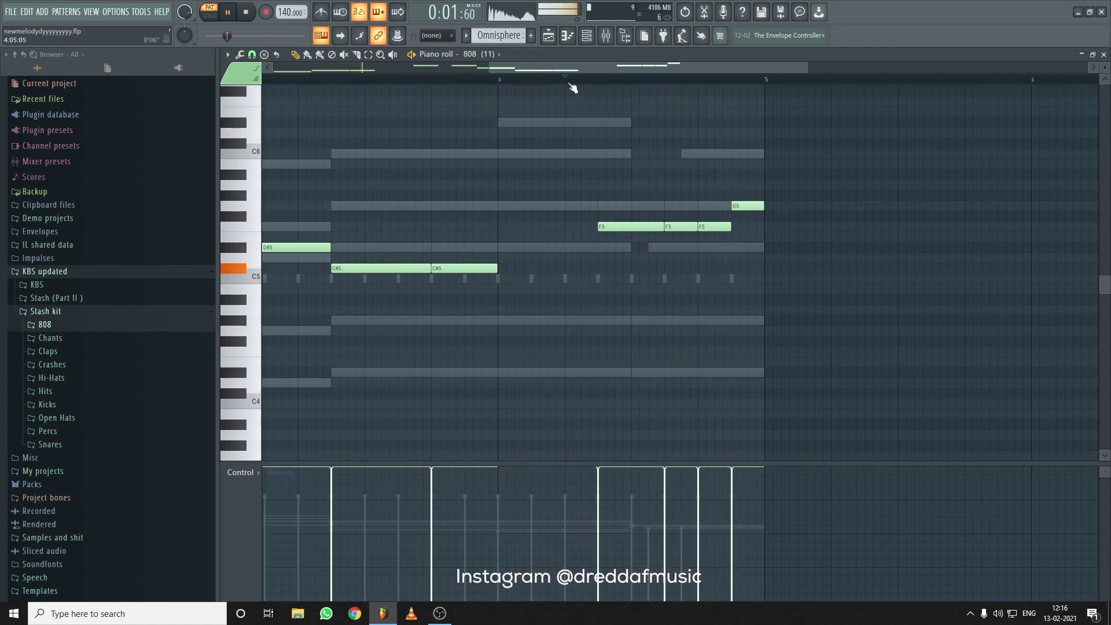
drag(753, 214, 753, 204)
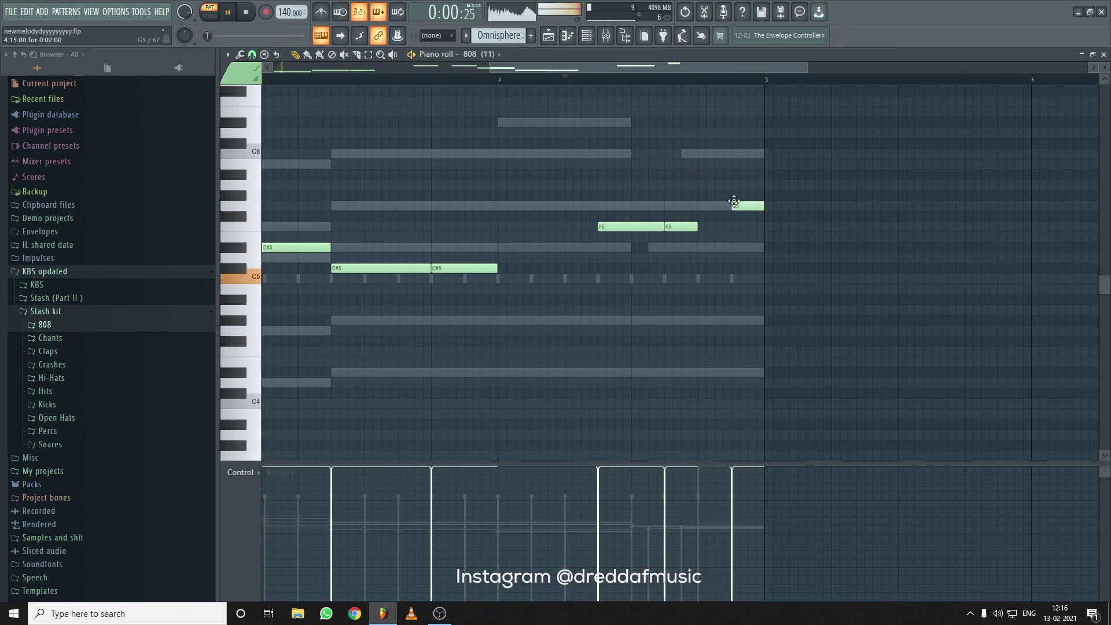
drag(705, 206, 710, 206)
key(space)
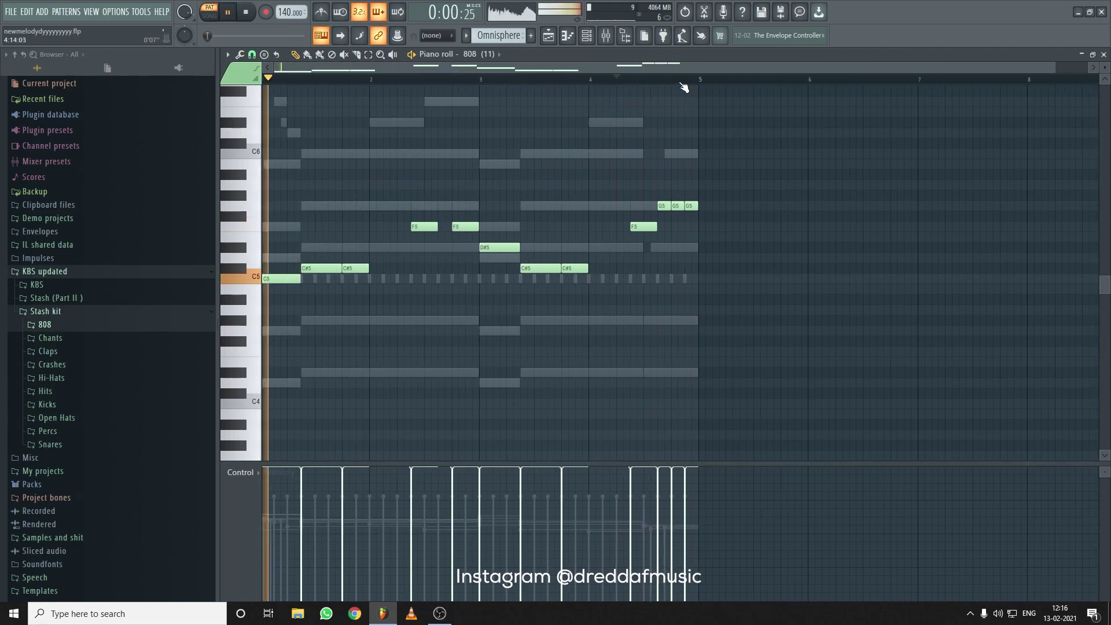
Select all the 808 (11) notes and apply quick legato so each one extends to the following note
scroll(684, 87, down, 1)
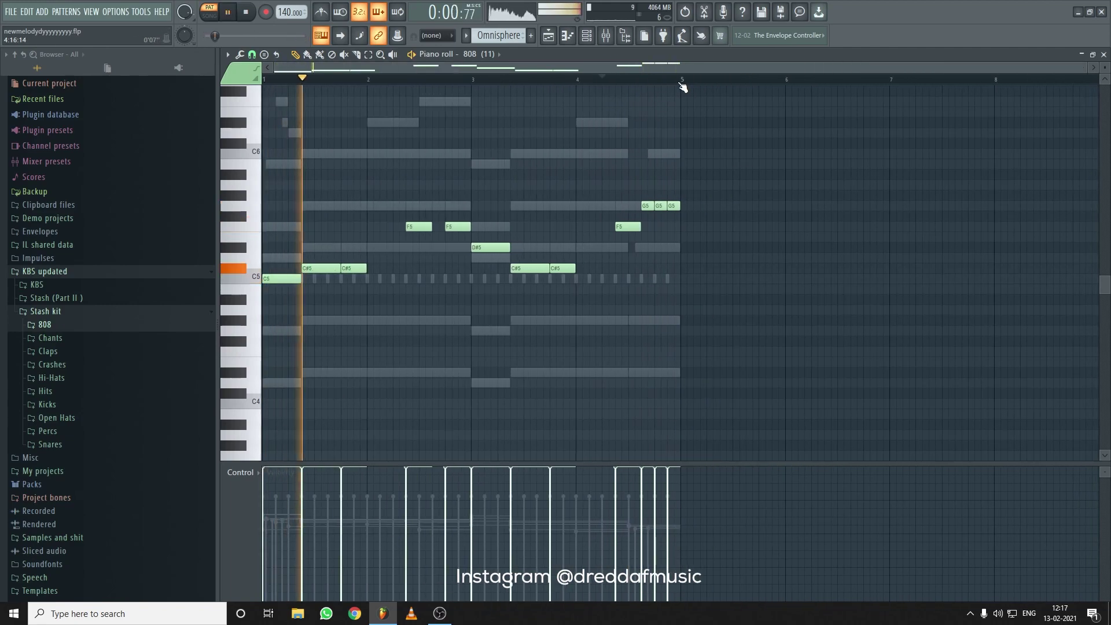
key(ctrl+a)
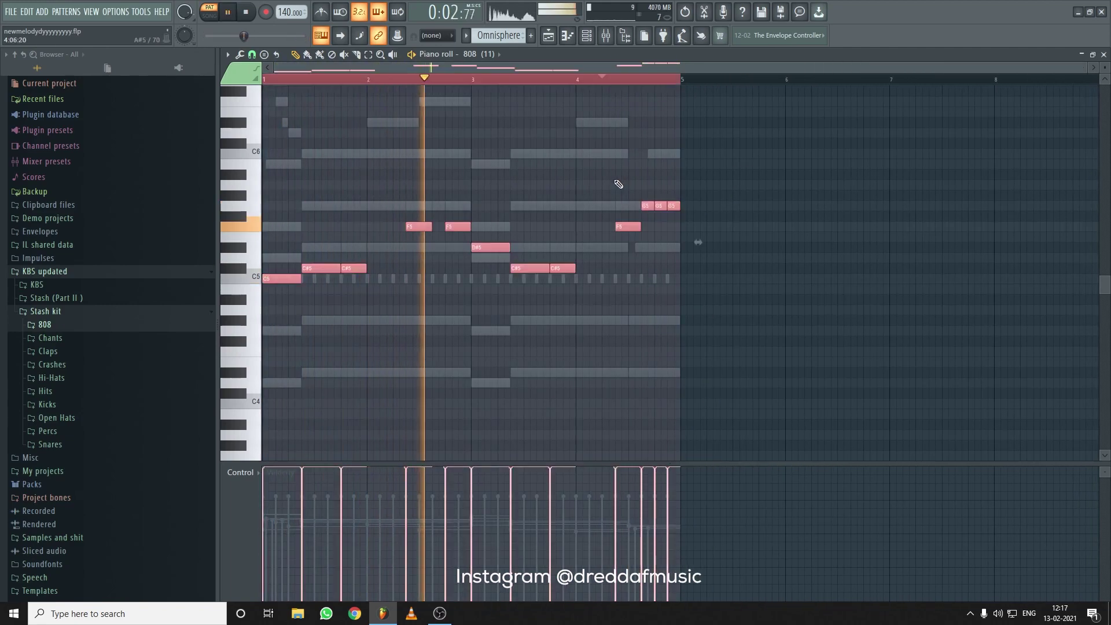
key(ctrl+l)
Add the Kick (6) sample from the Stash kit's Kicks folder as a new channel in the channel rack
click(588, 36)
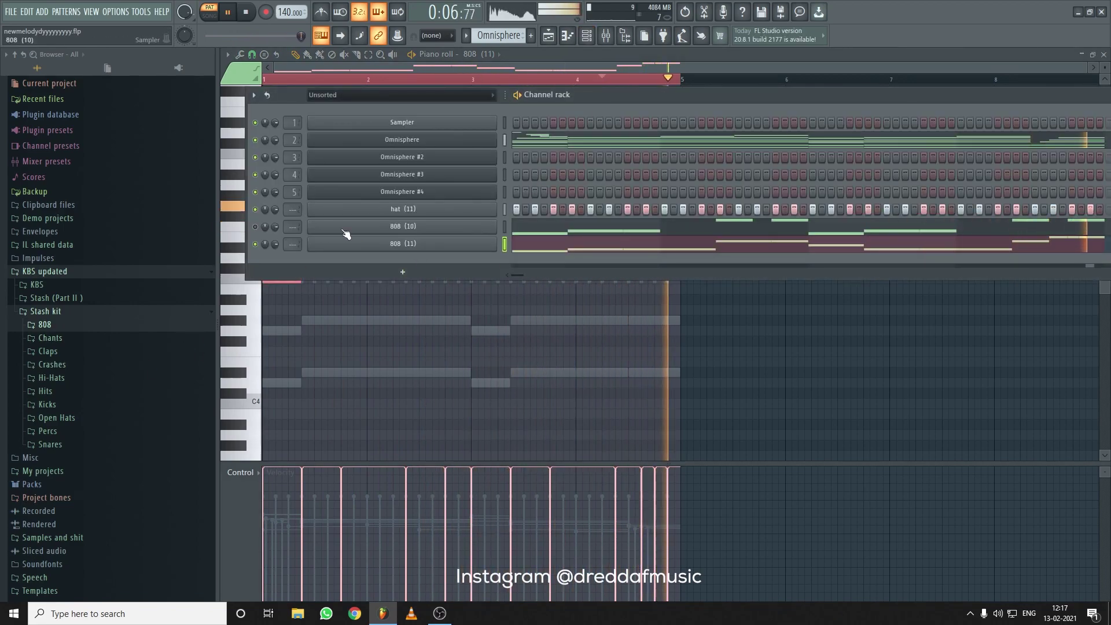
click(65, 409)
click(107, 429)
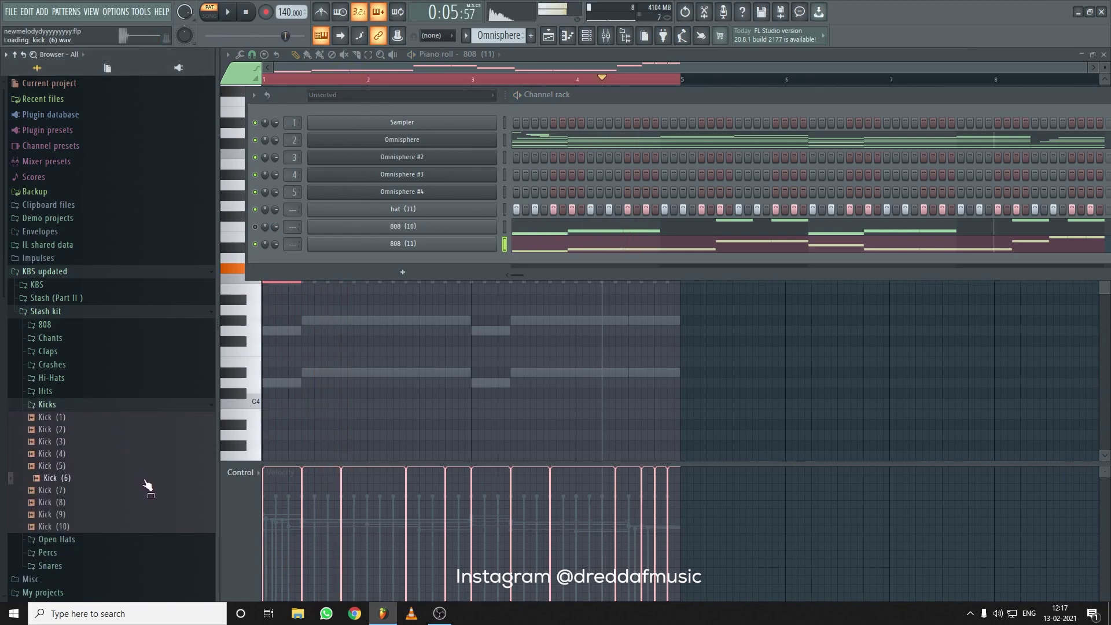
drag(478, 260, 480, 259)
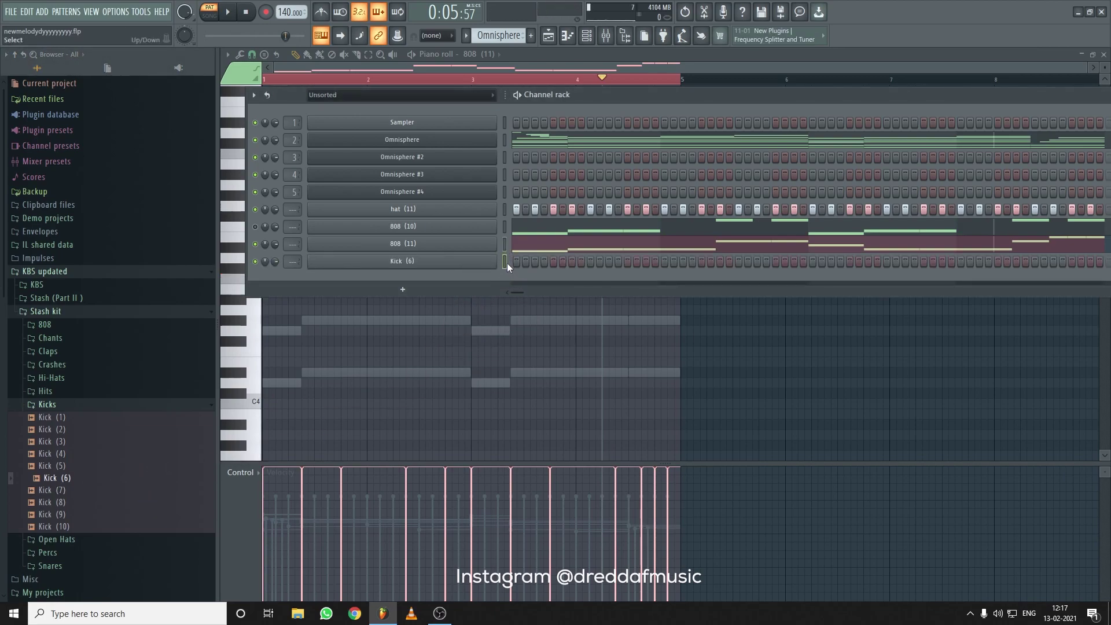
Paste the 808 (11) notes into the Kick (6) channel and flatten them all to C5 with the limiter
click(505, 262)
key(ctrl+v)
key(space)
right_click(467, 265)
click(515, 261)
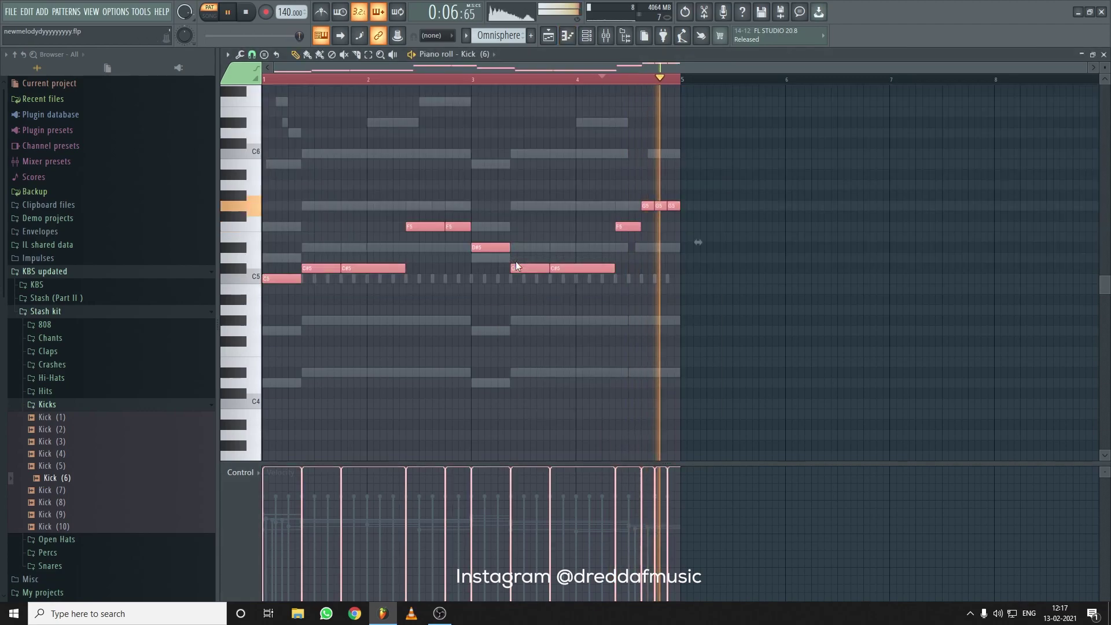
key(alt+l)
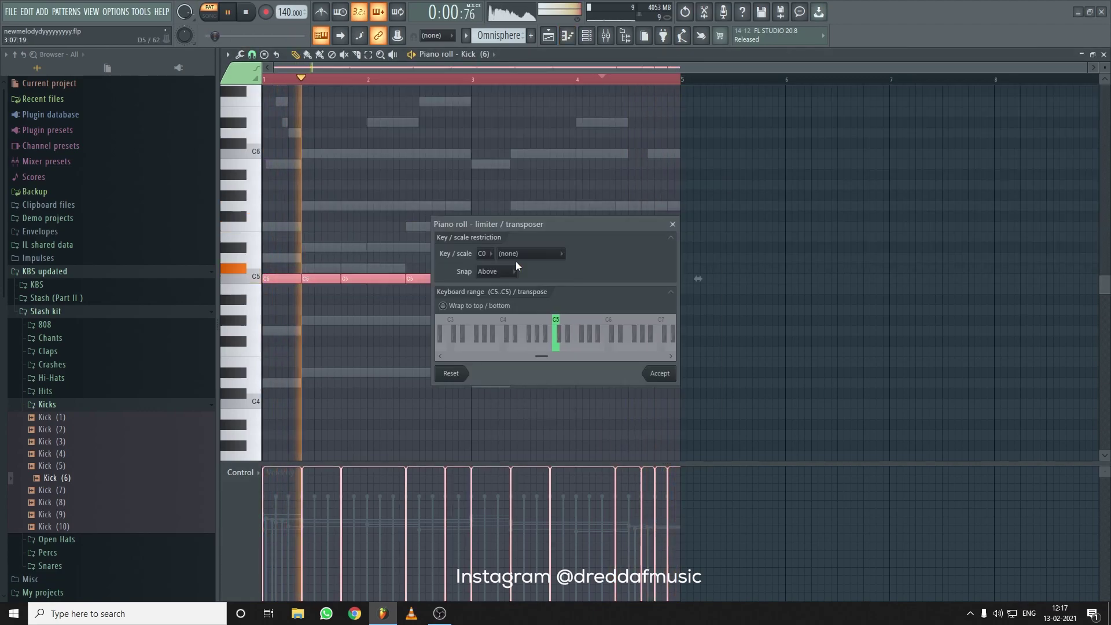
click(660, 373)
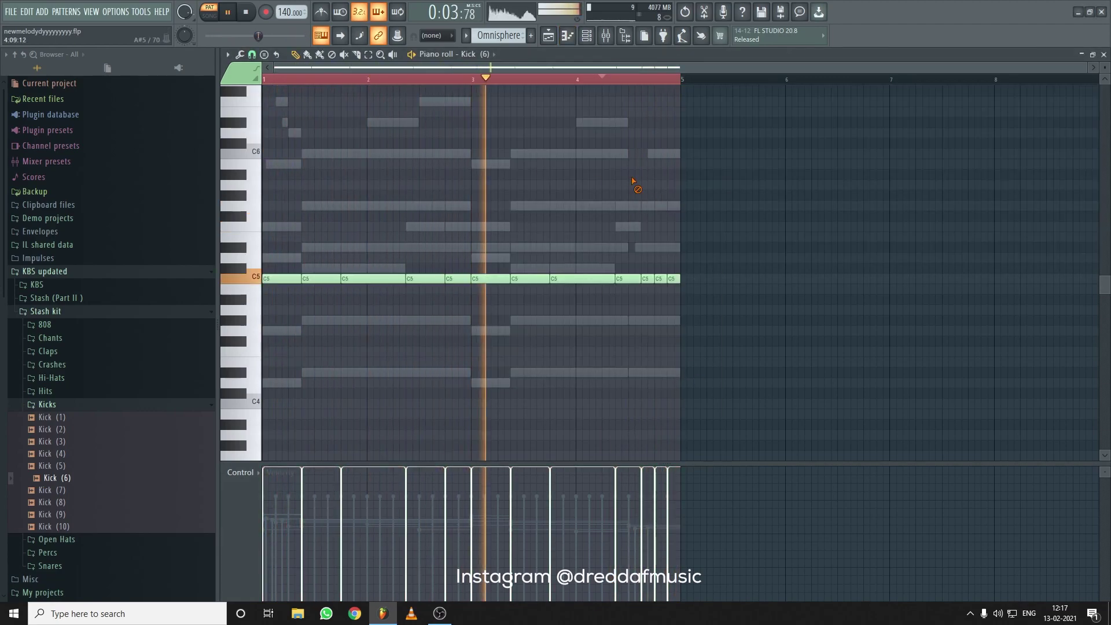
Thin out the kick pattern by deleting bar 2's last note and the first of the three short notes ending bar 4
right_click(647, 278)
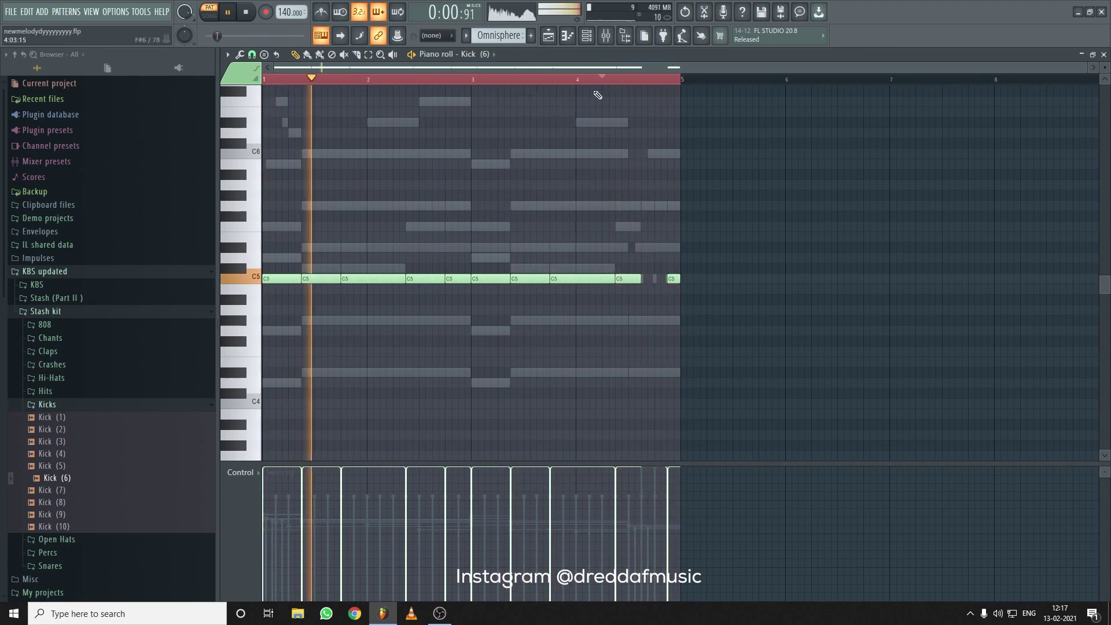
click(612, 81)
right_click(672, 278)
click(623, 81)
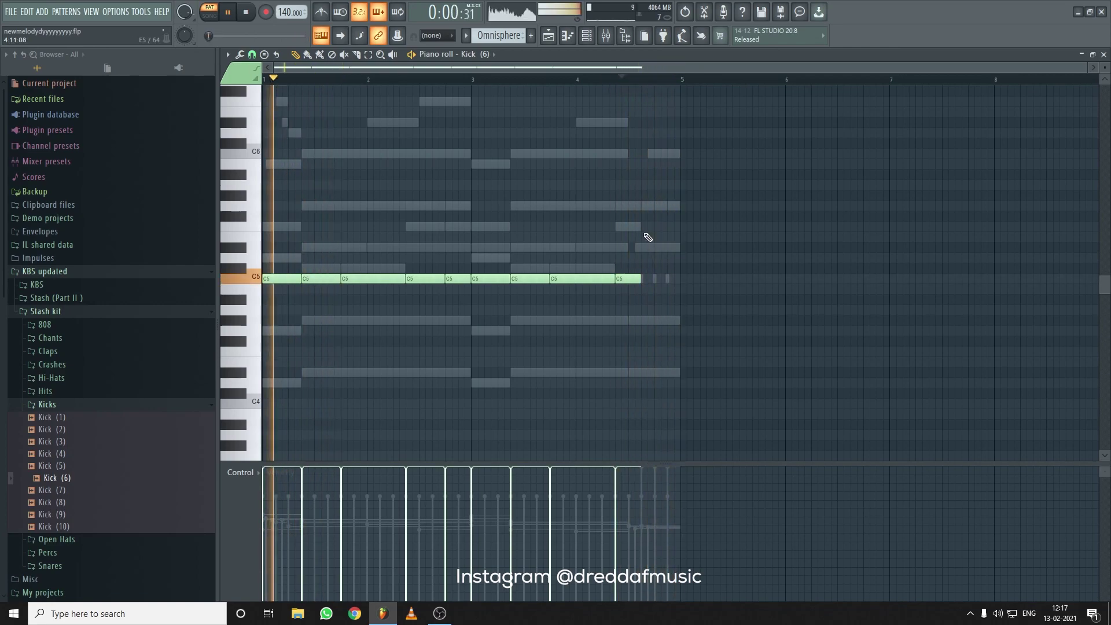
key(ctrl+z)
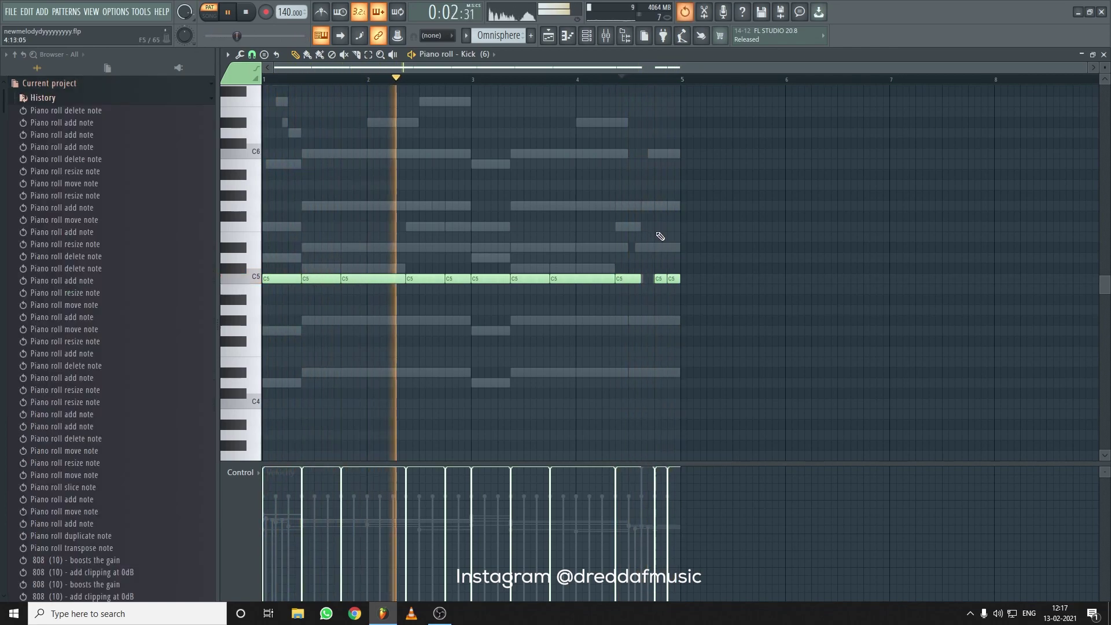
click(601, 80)
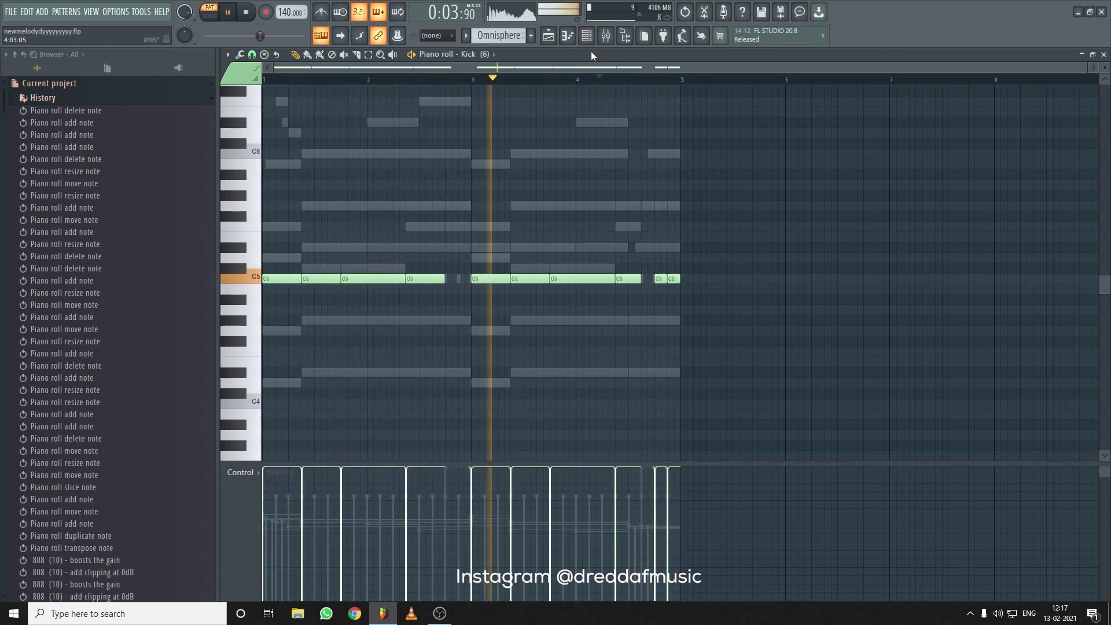
Lower the 808 (11) channel volume in the channel rack to balance it against Kick (6)
key(F6)
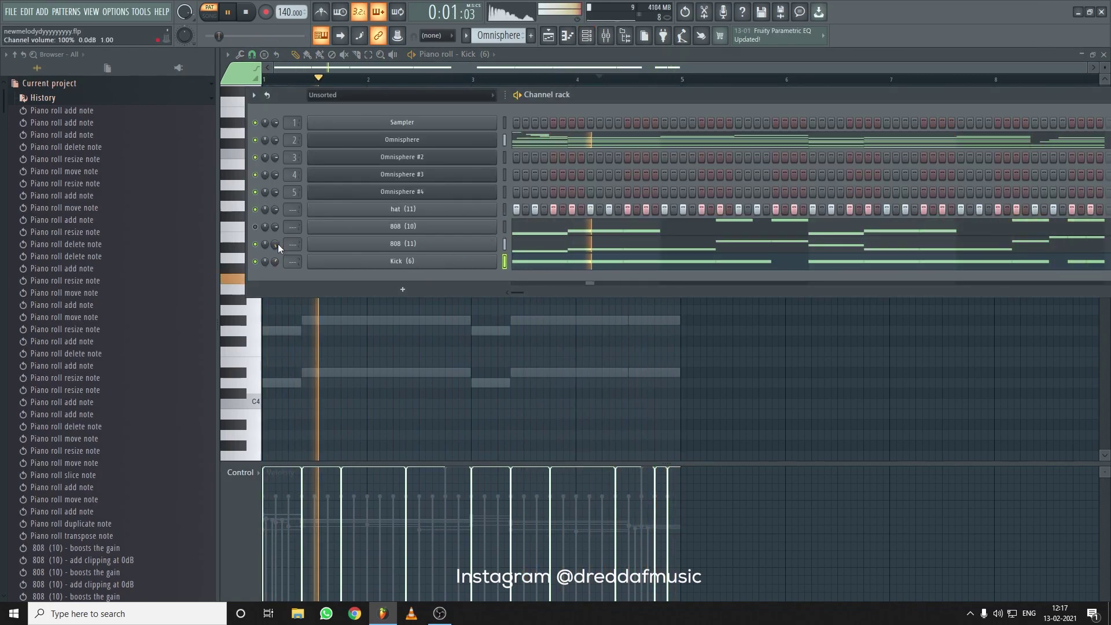
drag(275, 245, 274, 262)
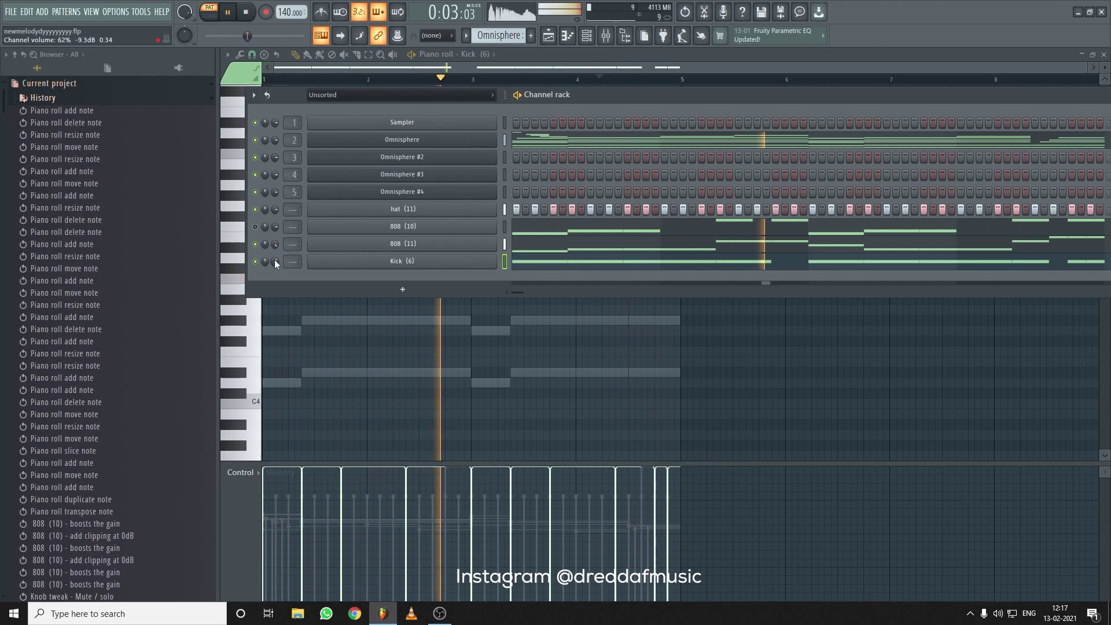
Add the Kick (3) sample from the Stash kit's Kicks folder as another channel
click(30, 84)
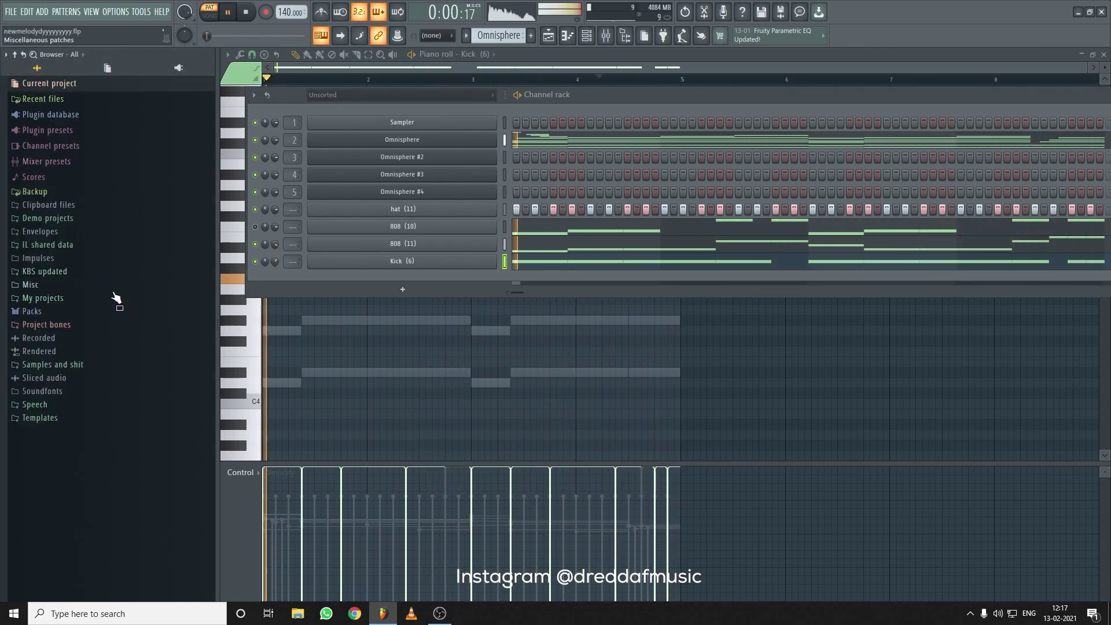
click(100, 273)
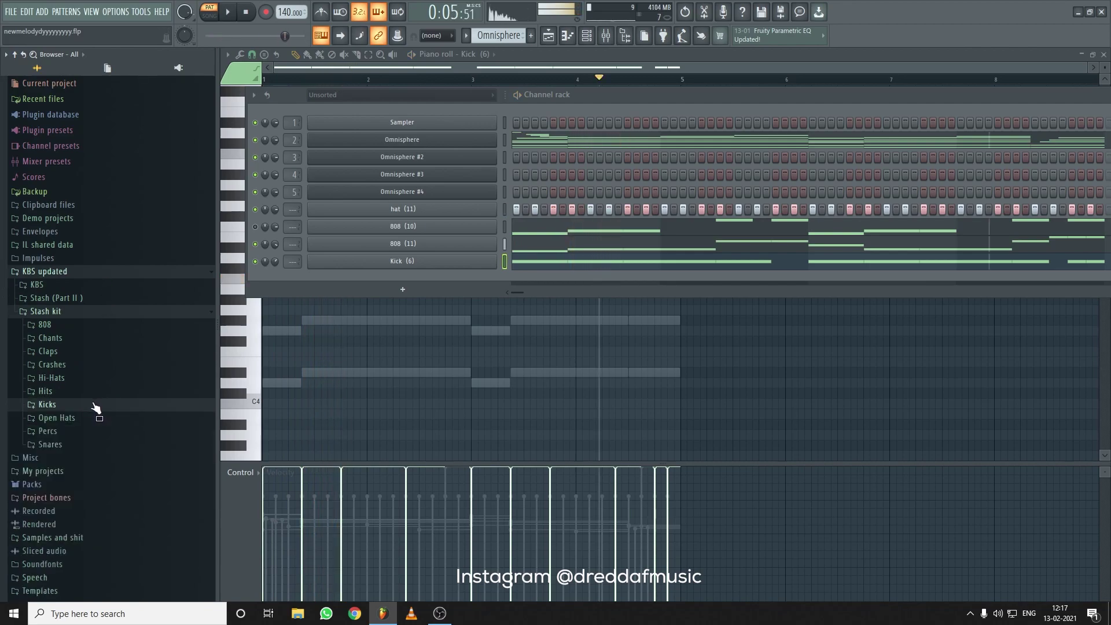
scroll(96, 408, down, 4)
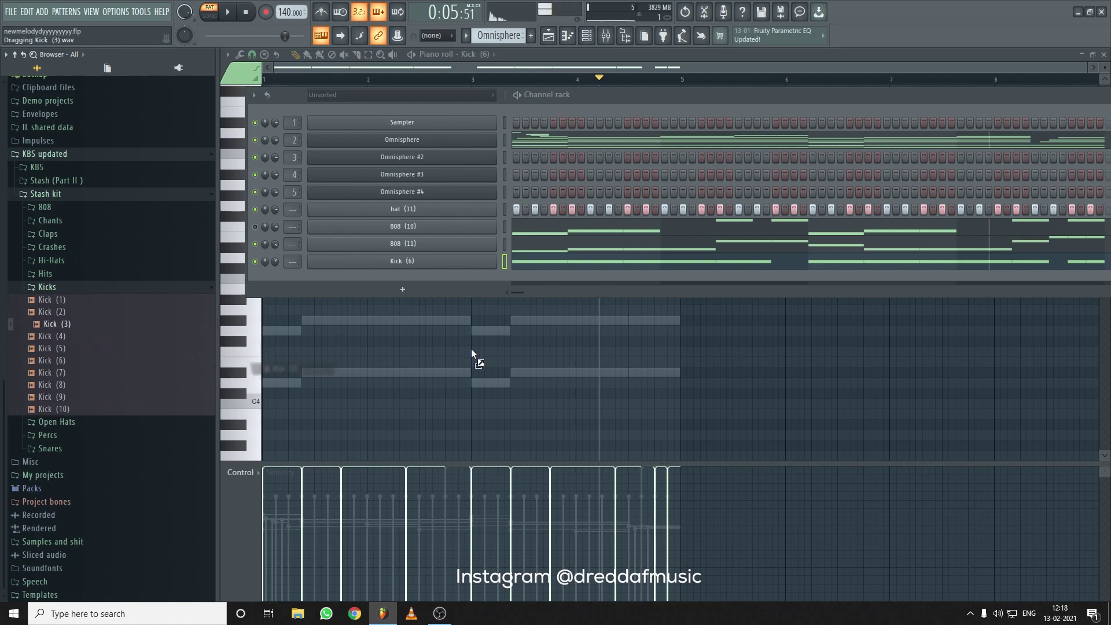
drag(486, 279, 487, 276)
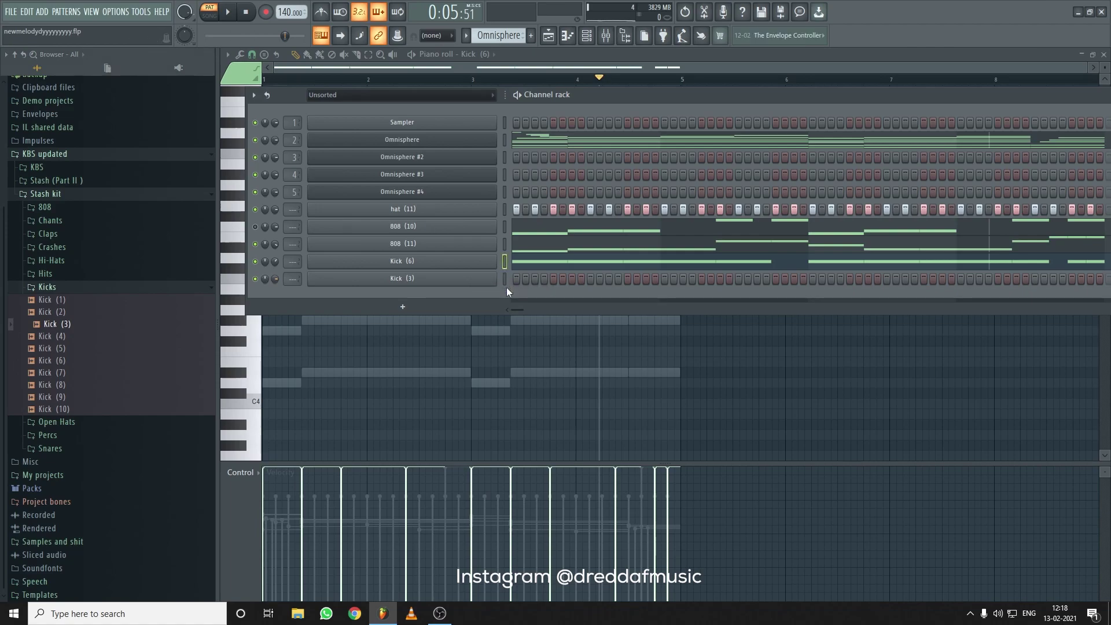
Paste the Kick (6) note pattern into the Kick (3) channel and mute Kick (6)
click(505, 281)
key(ctrl+v)
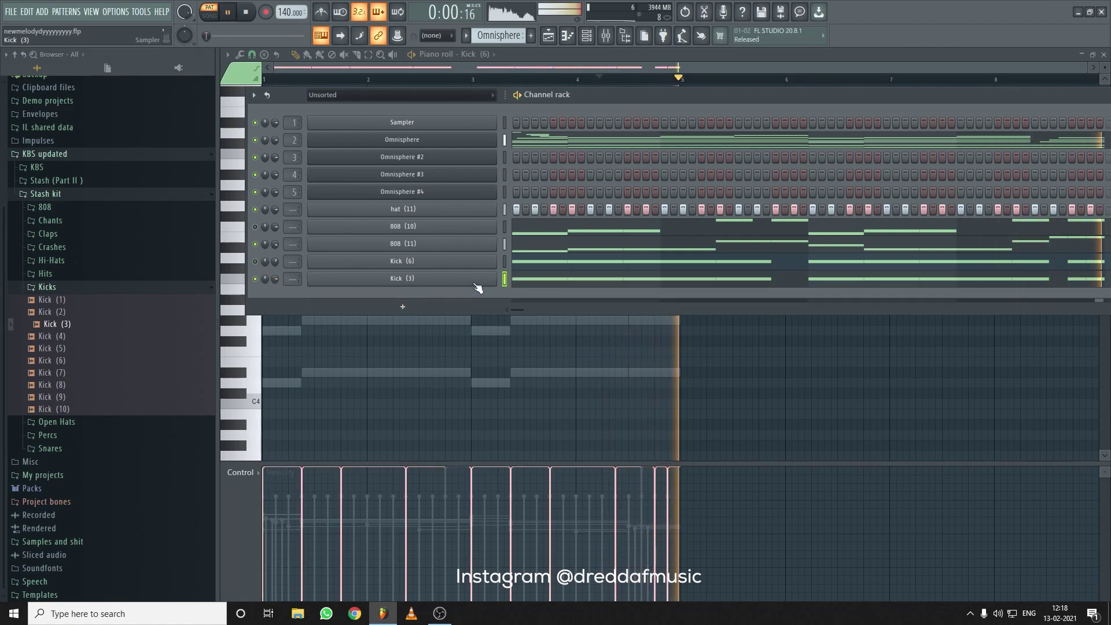
Check the Kick (3) channel's sample settings
click(442, 279)
click(593, 97)
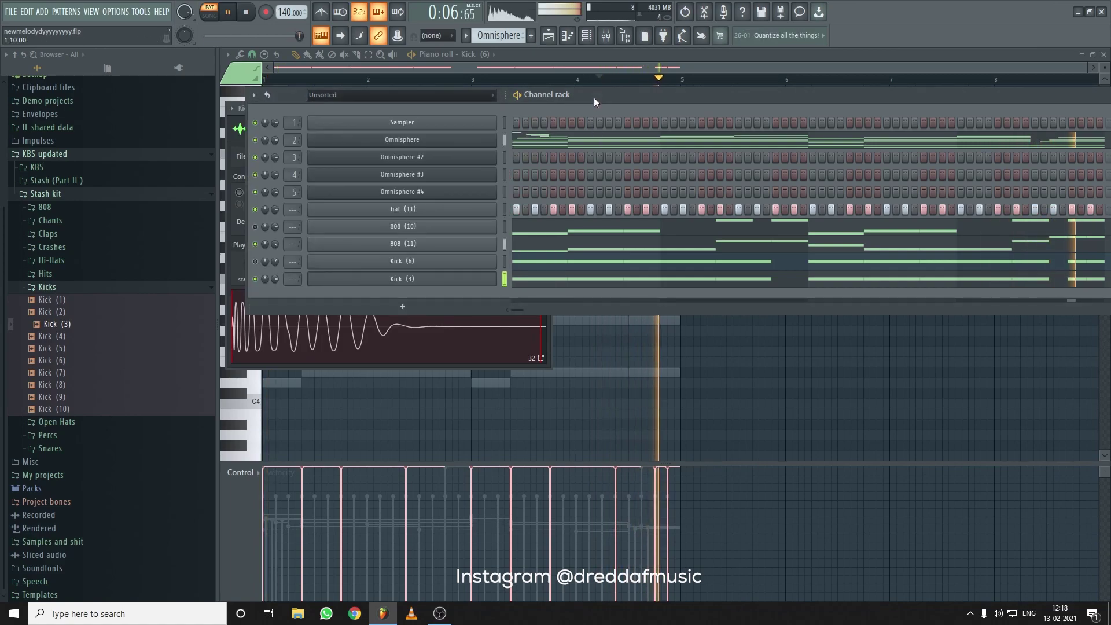
click(491, 280)
click(490, 280)
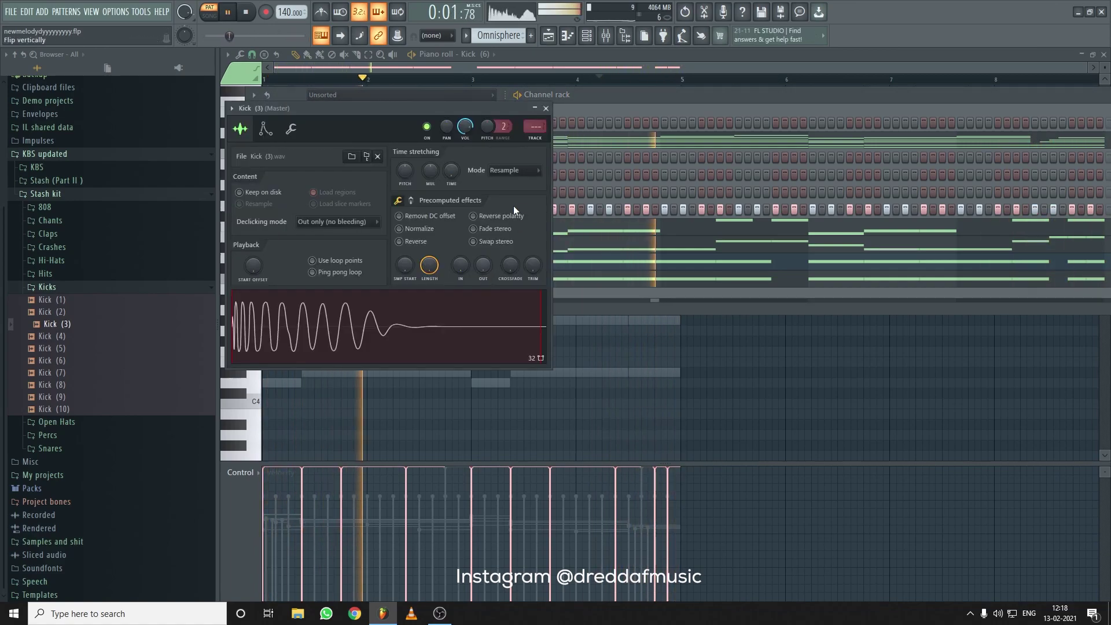
Set the 808 (11) channel volume to about 70%
click(593, 101)
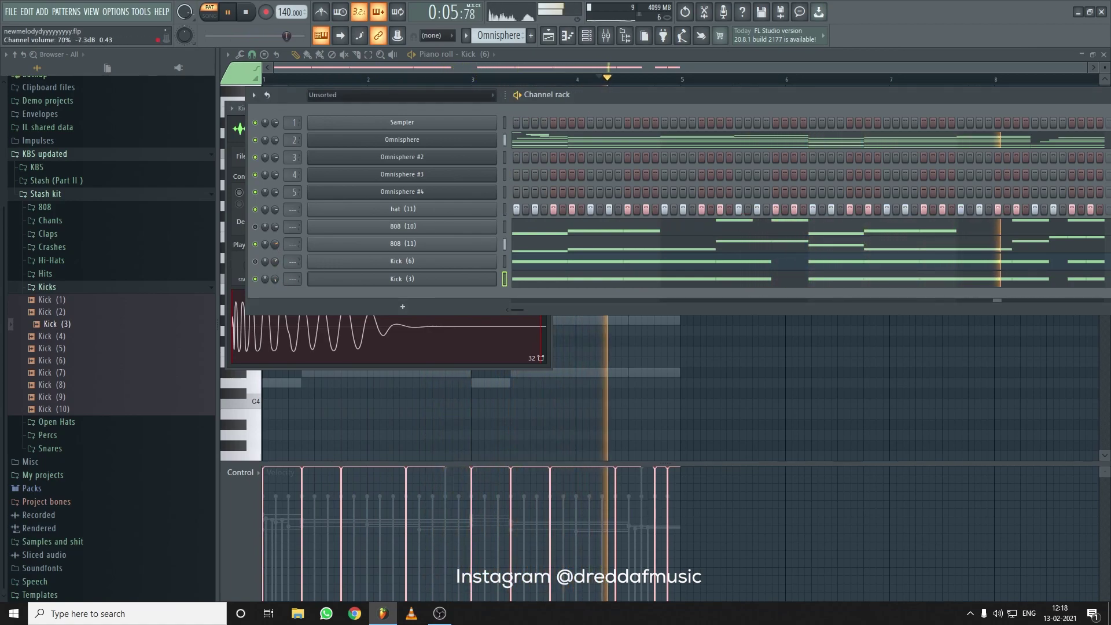
drag(275, 242, 276, 258)
Boost the Kick (3) sample's gain to about 3% in its precomputed effects
click(358, 282)
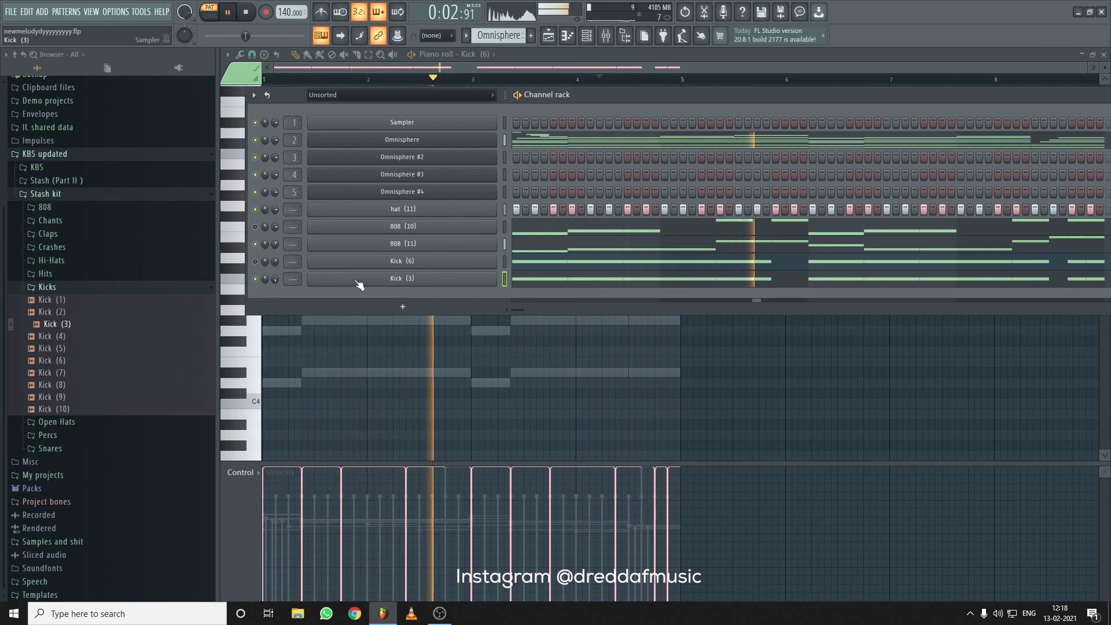
click(359, 281)
click(412, 202)
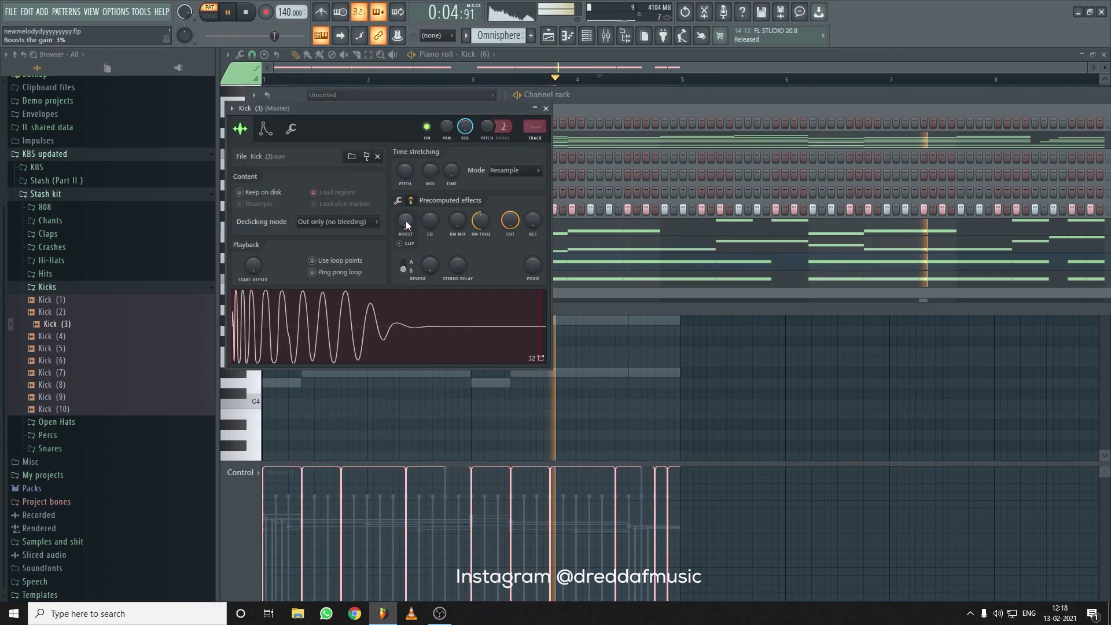
click(589, 108)
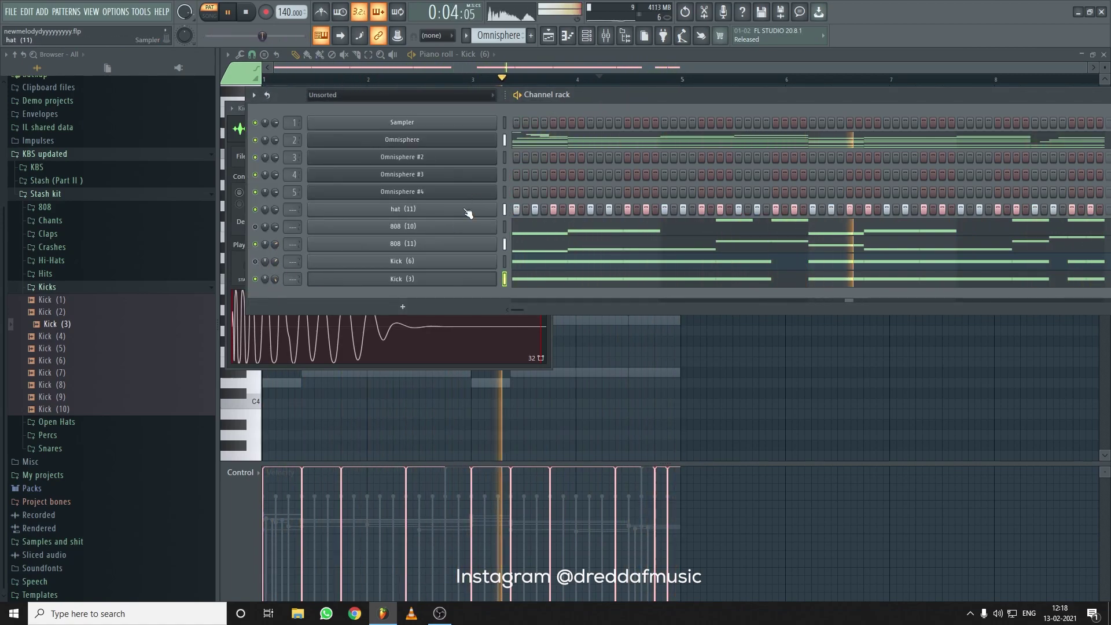
Add the Clap (9) sample from the Stash (Part II) Claps folder as a new channel after Kick (3)
click(48, 286)
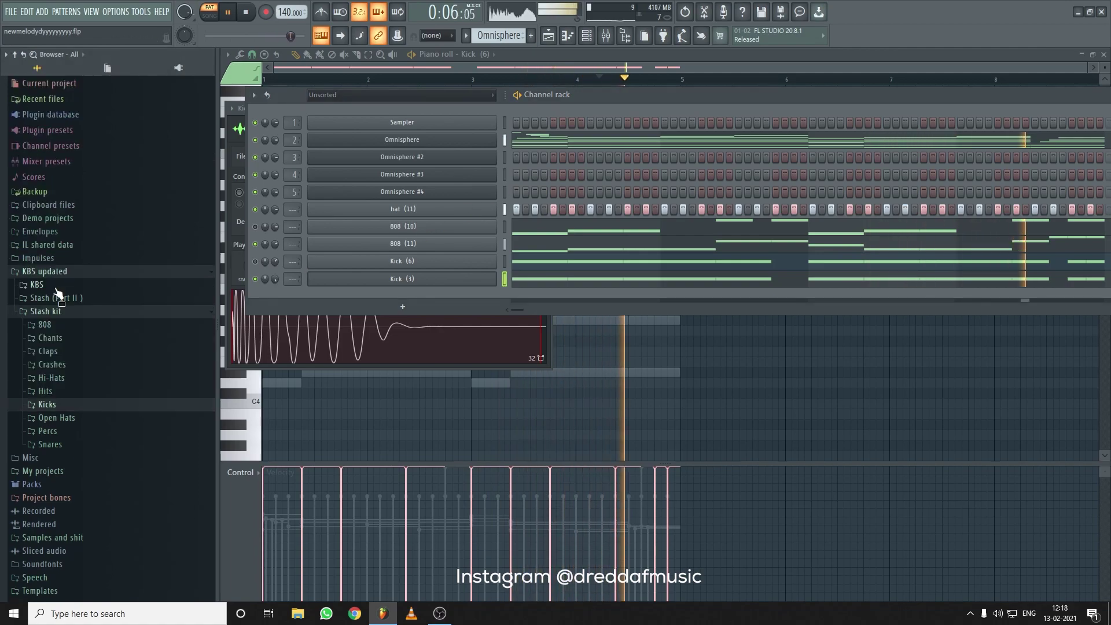
click(63, 312)
click(60, 299)
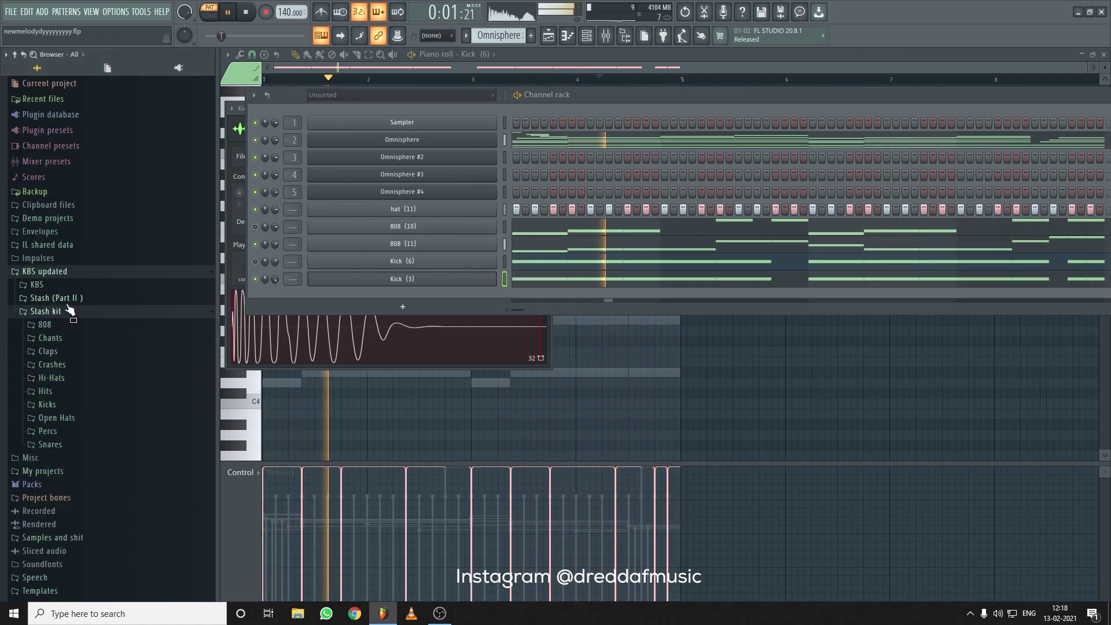
click(74, 341)
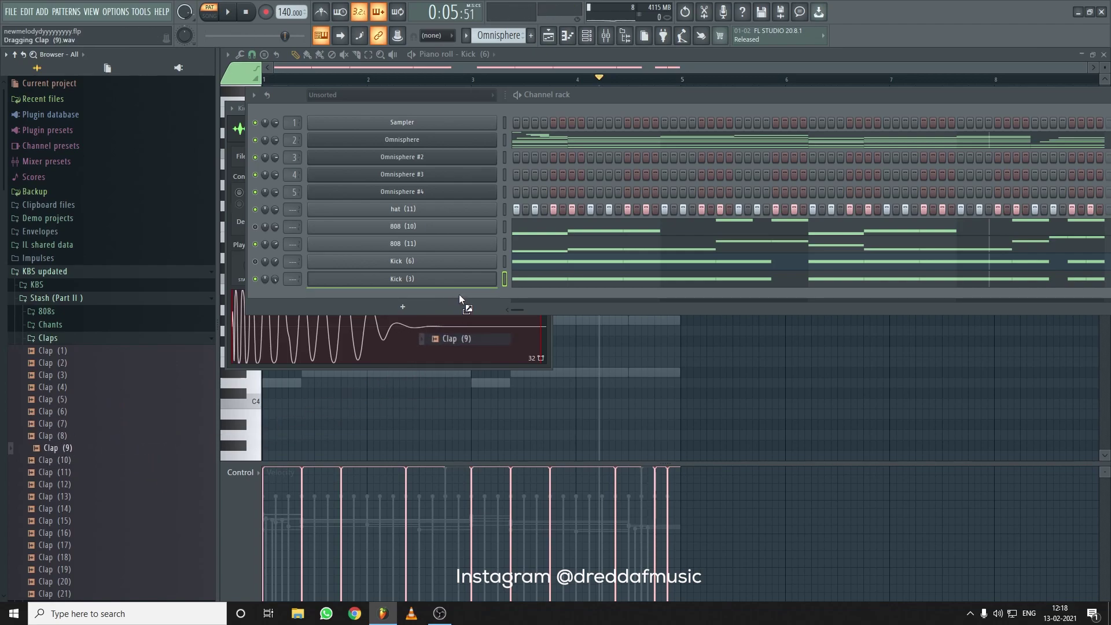
drag(458, 294, 501, 294)
Place a Clap (9) hit on the third beat of bar 1 and repeat it through bars 2 to 4
click(587, 297)
right_click(580, 297)
right_click(483, 296)
click(518, 296)
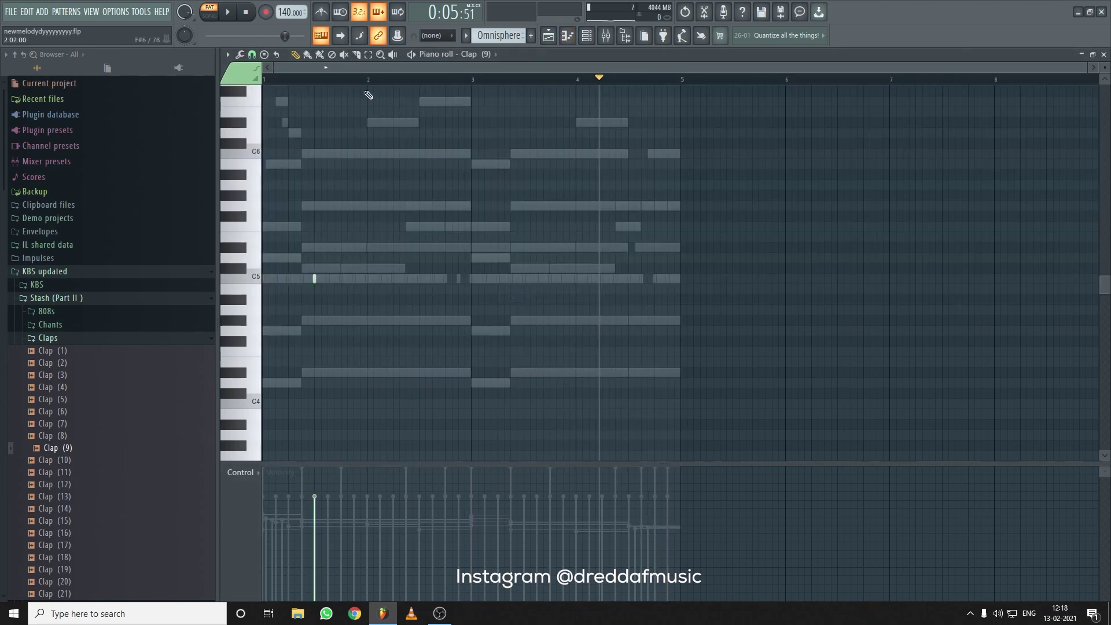
drag(370, 82, 264, 81)
key(ctrl+b)
key(ctrl+b)
key(ctrl+b)
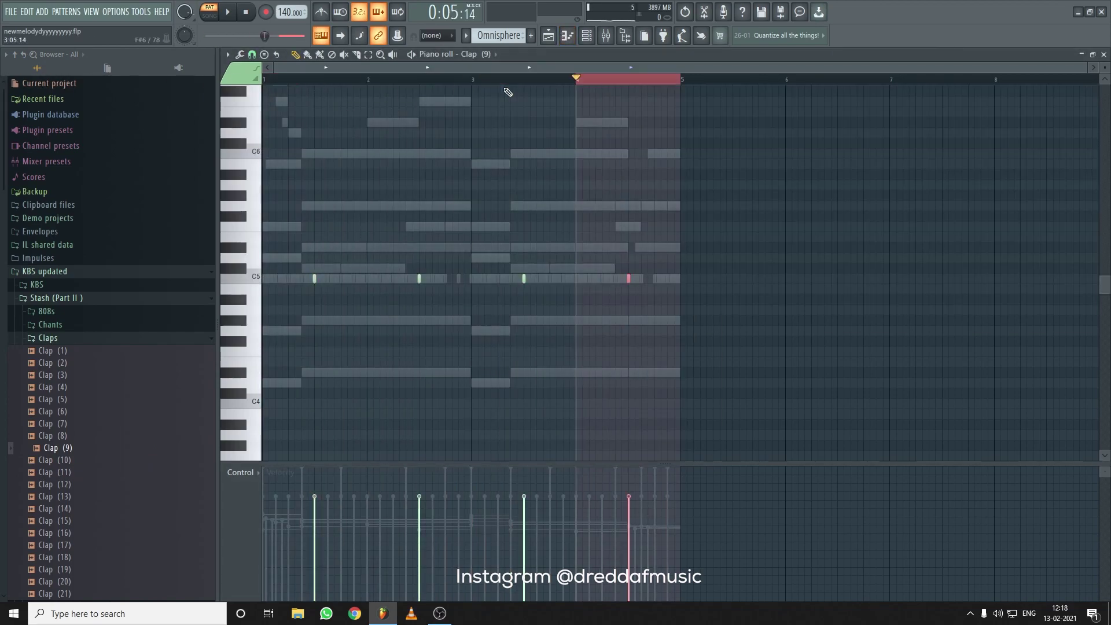
Play the pattern and compare it with and without the first Clap (9) hit
click(587, 35)
key(space)
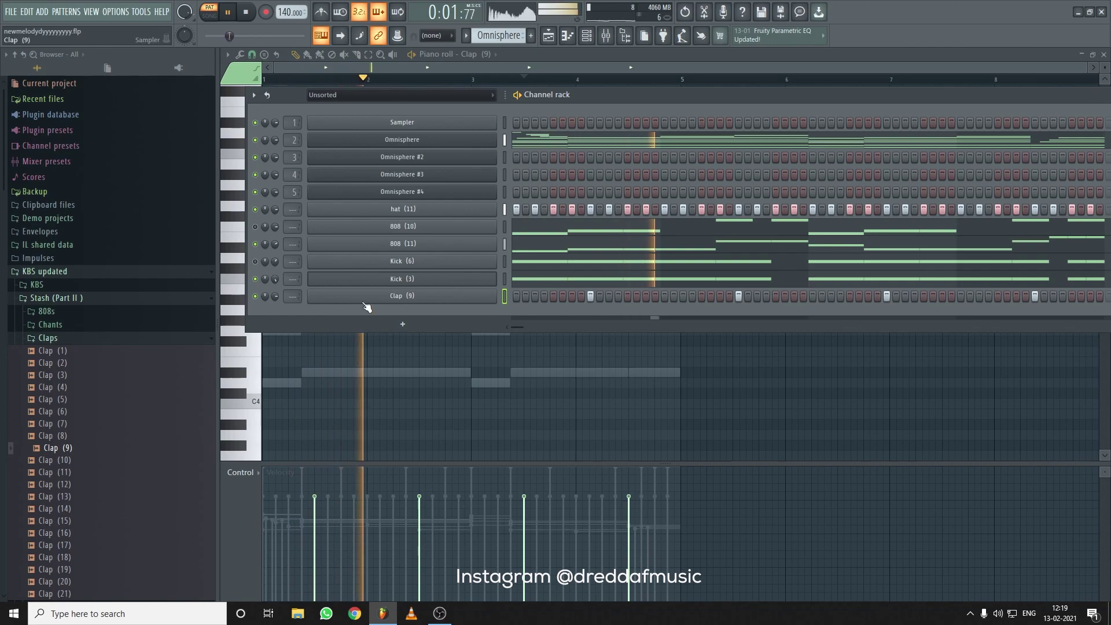
key(F6)
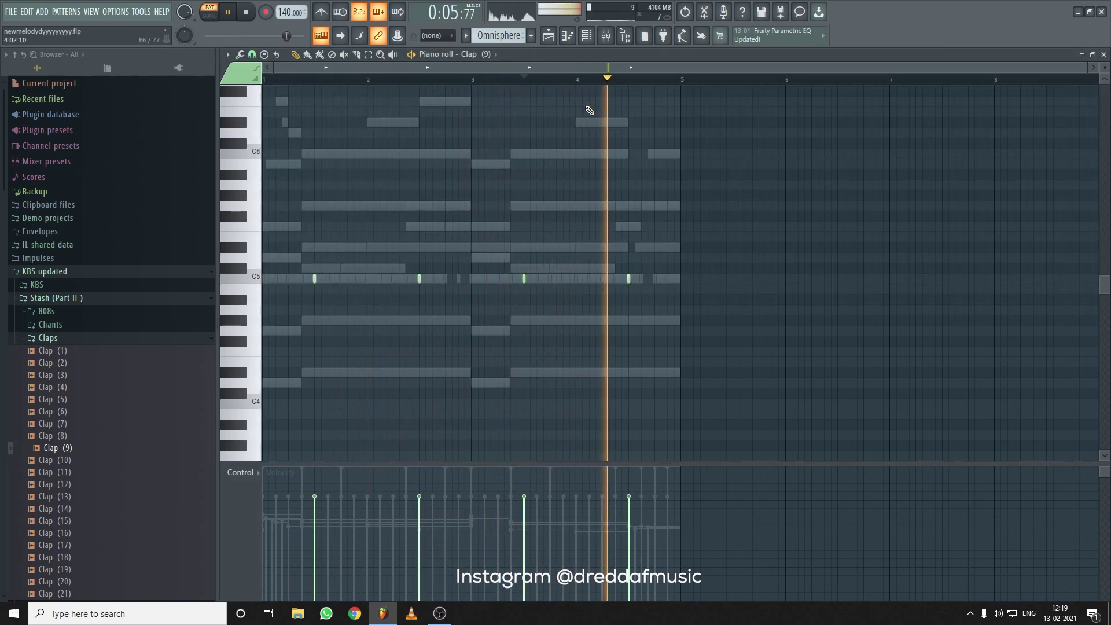
click(597, 35)
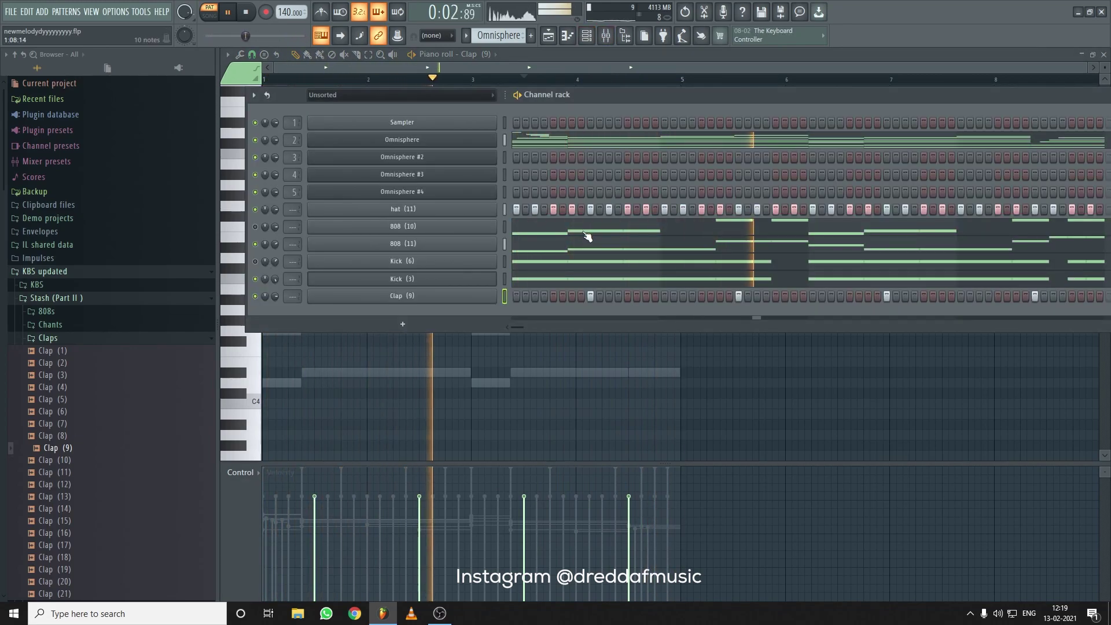
click(590, 295)
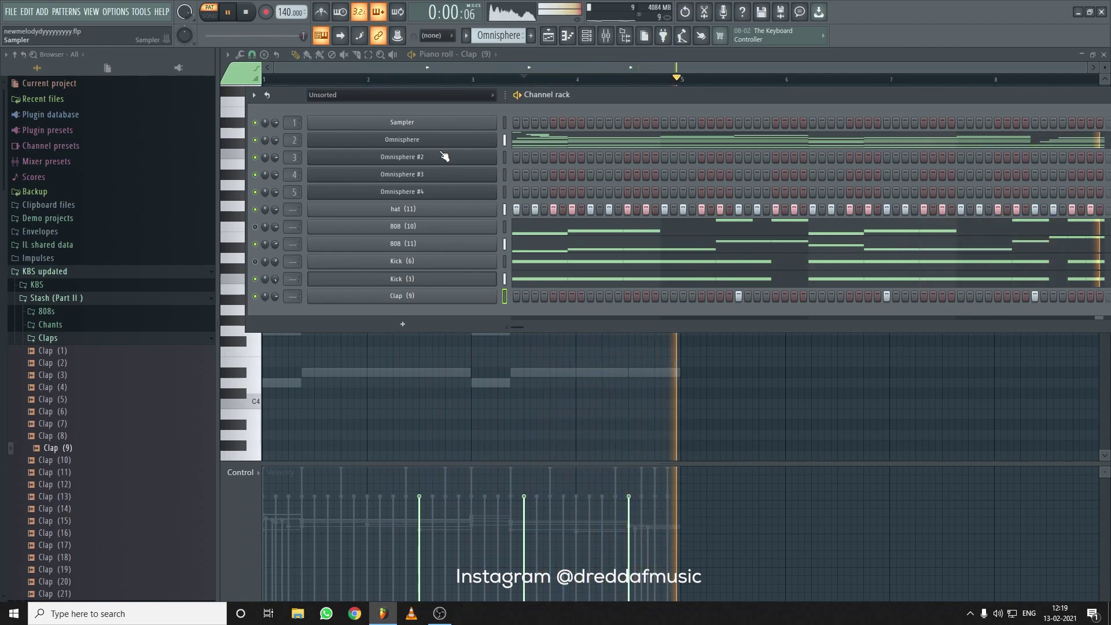
click(590, 295)
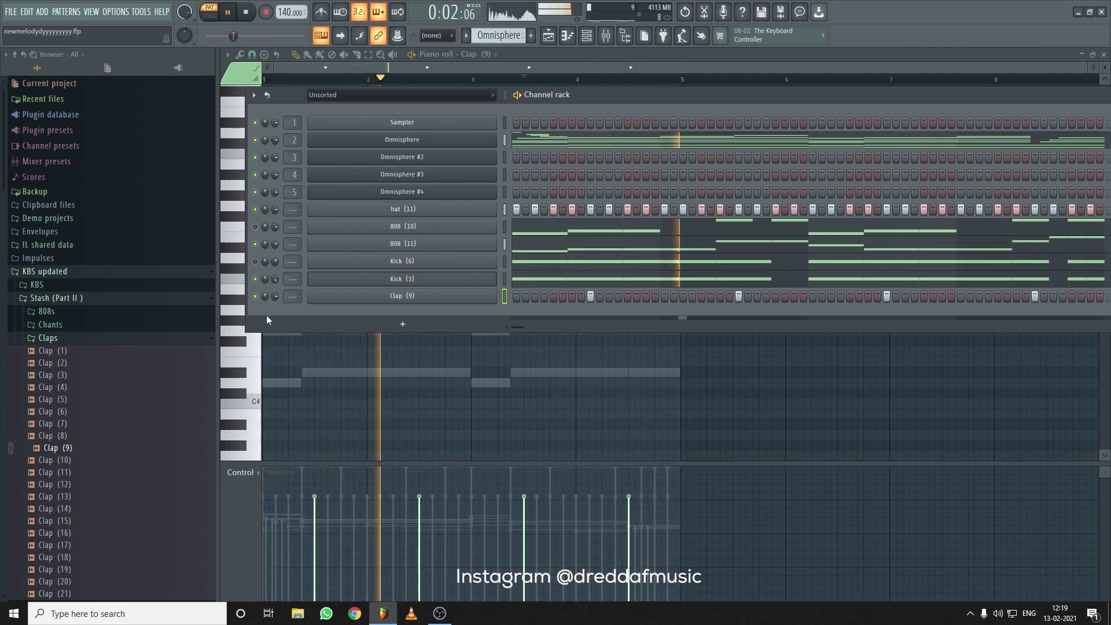
Add the Snare (10) sample from the Stash (Part II) Snares folder as a new channel
scroll(98, 336, down, 2)
click(81, 277)
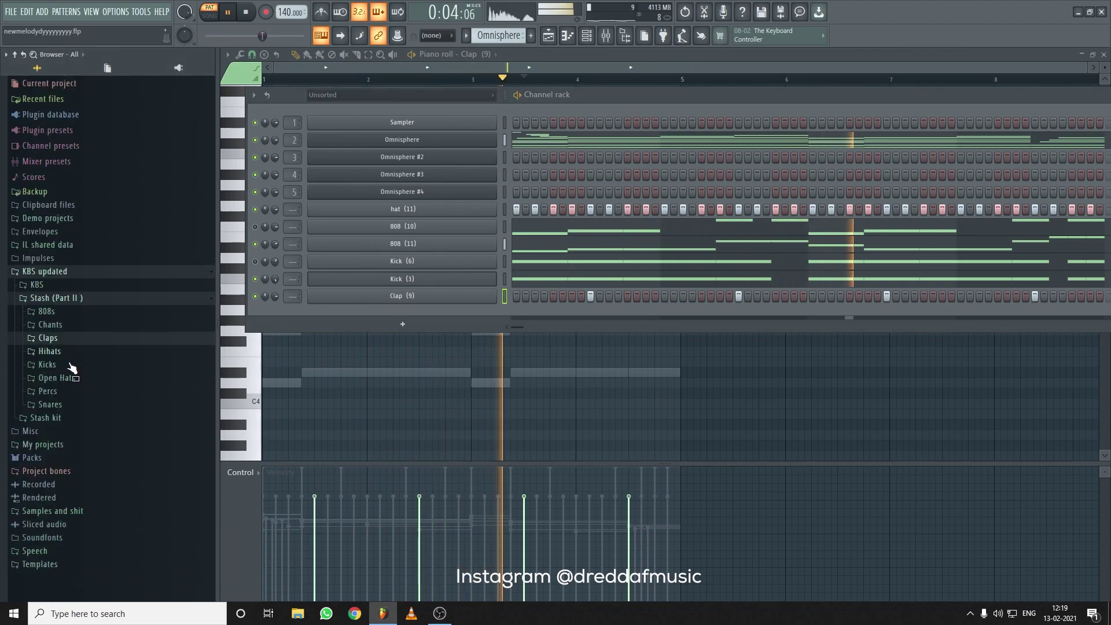
click(83, 404)
click(100, 431)
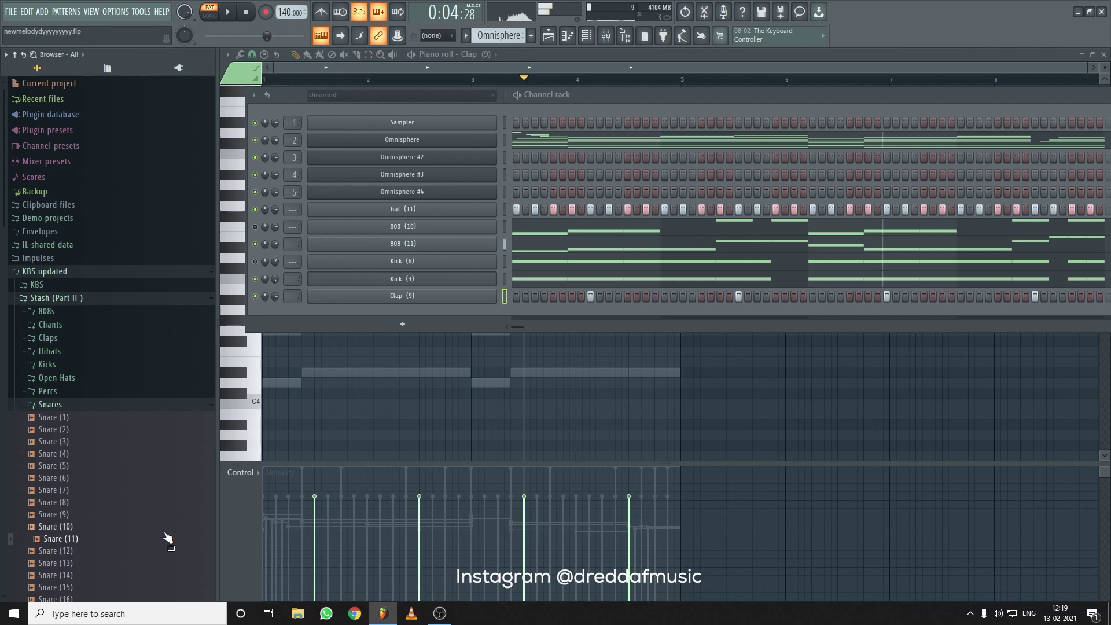
drag(488, 314, 488, 312)
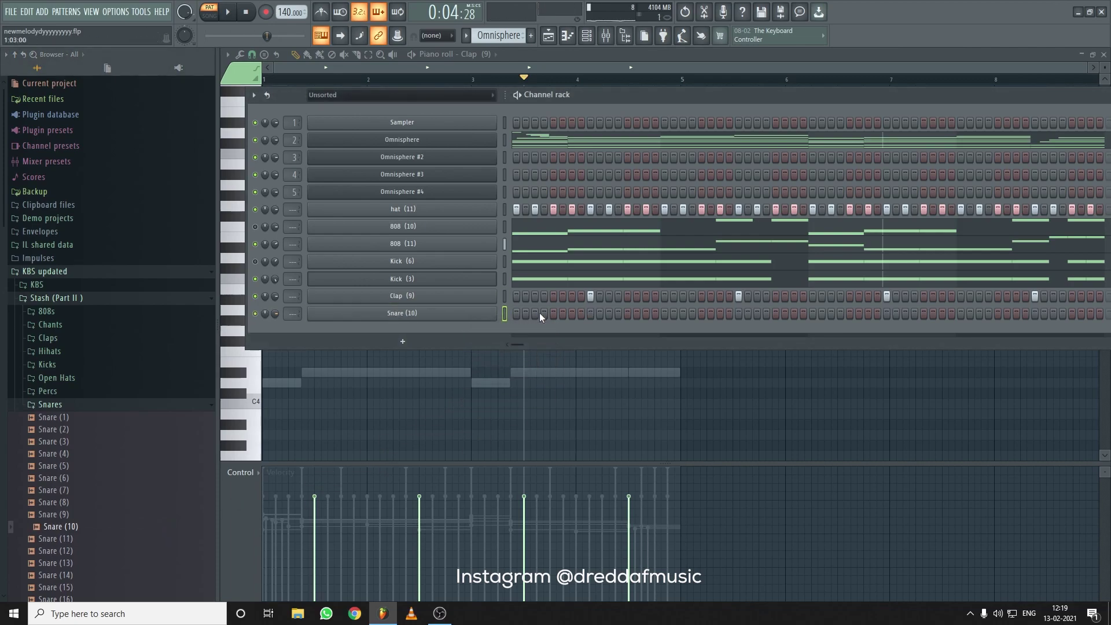
Program Snare (10) hits on steps 3, 15 and 19 across the first two bars
click(535, 313)
key(space)
click(645, 313)
click(692, 313)
click(682, 313)
right_click(691, 314)
right_click(681, 313)
click(674, 314)
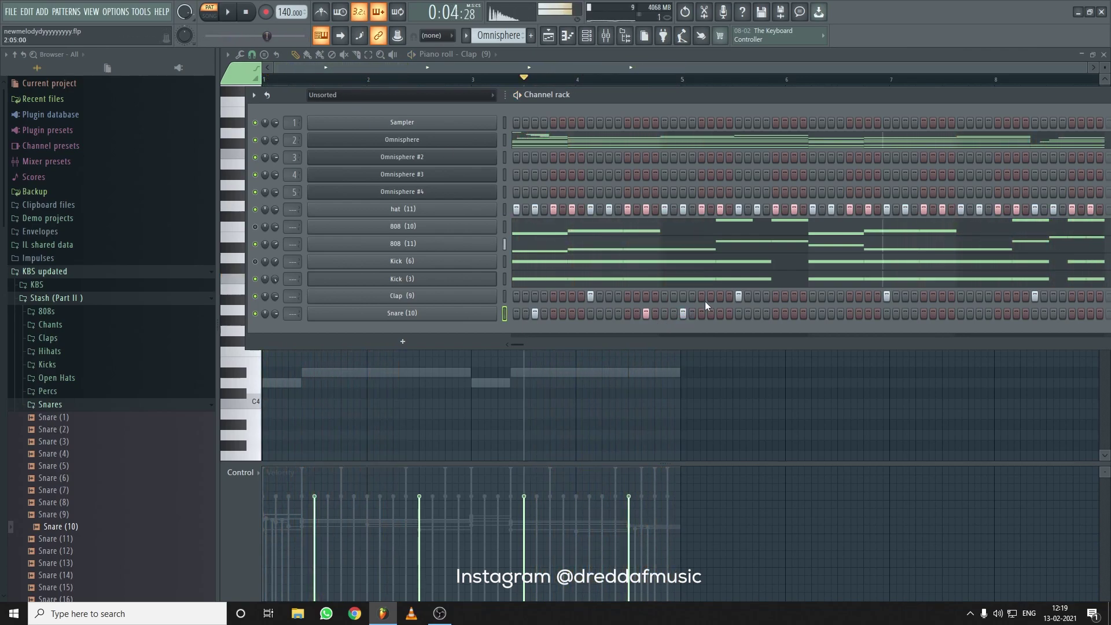
Duplicate the two-bar Snare (10) pattern into bars 3 and 4 in its piano roll
right_click(493, 314)
click(520, 314)
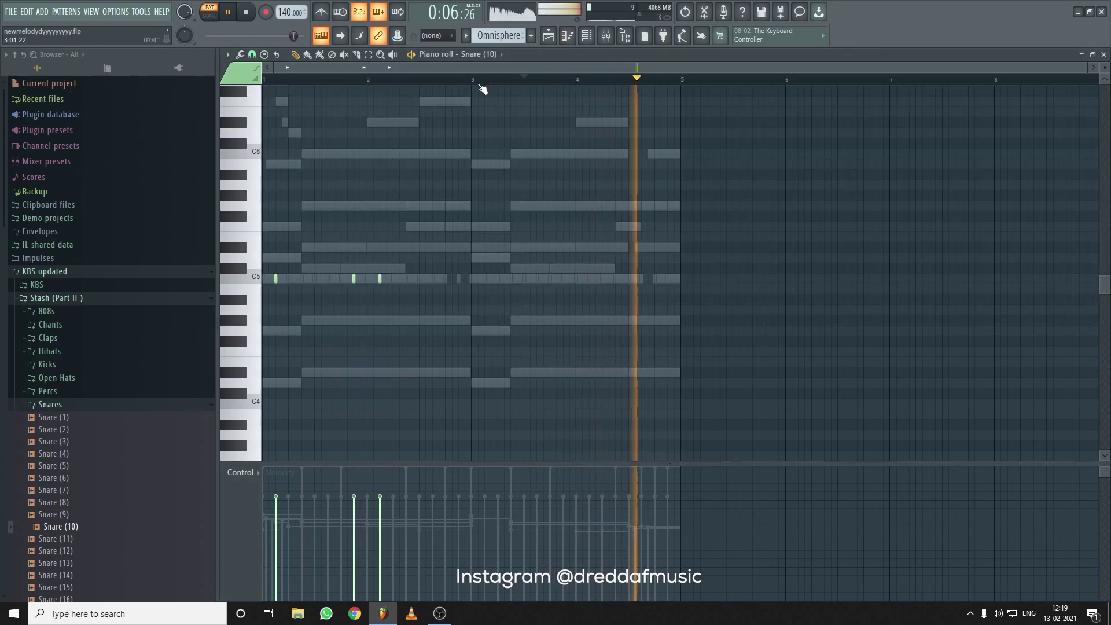
drag(473, 81, 263, 81)
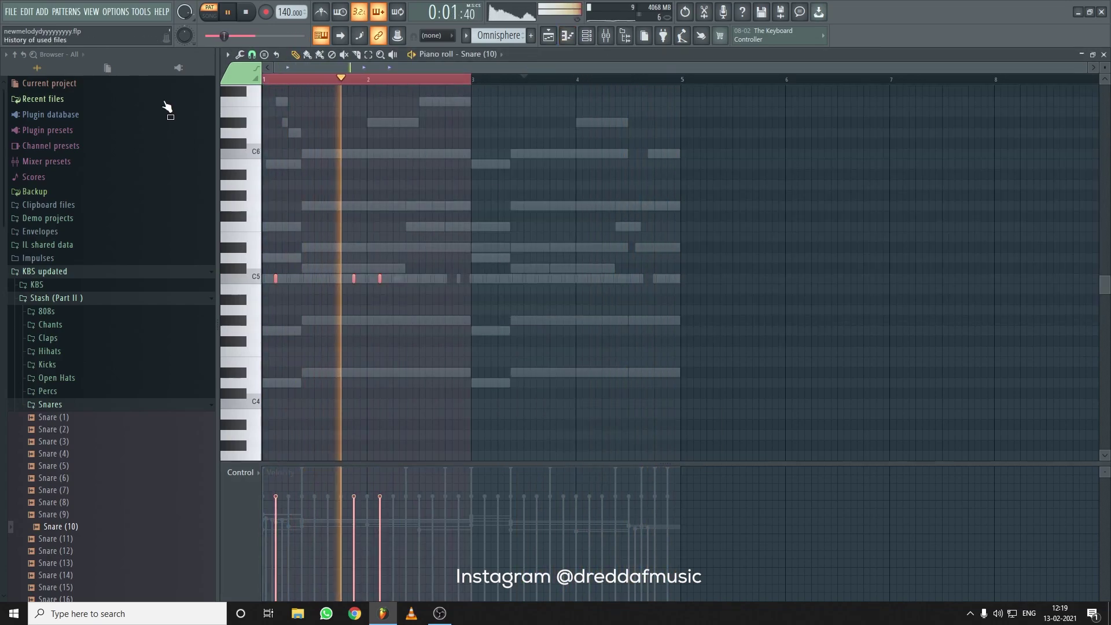
key(ctrl+b)
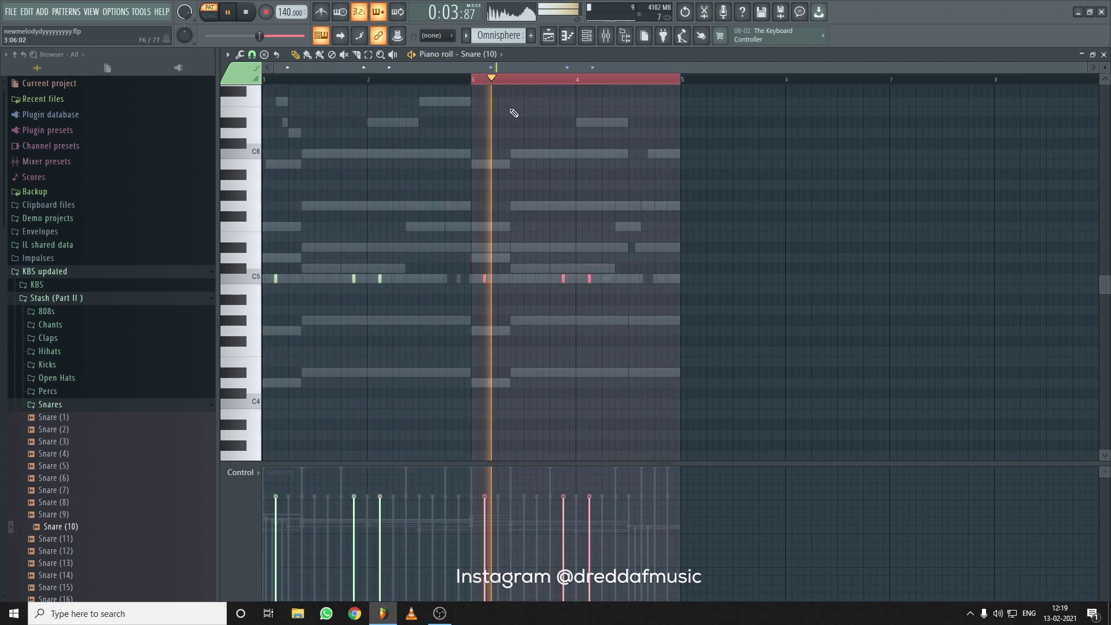
Paint a fast roll of C5 snare notes in the last beat of bar 2
click(365, 80)
click(366, 79)
scroll(367, 79, up, 4)
click(307, 55)
scroll(534, 85, up, 3)
drag(565, 278, 639, 280)
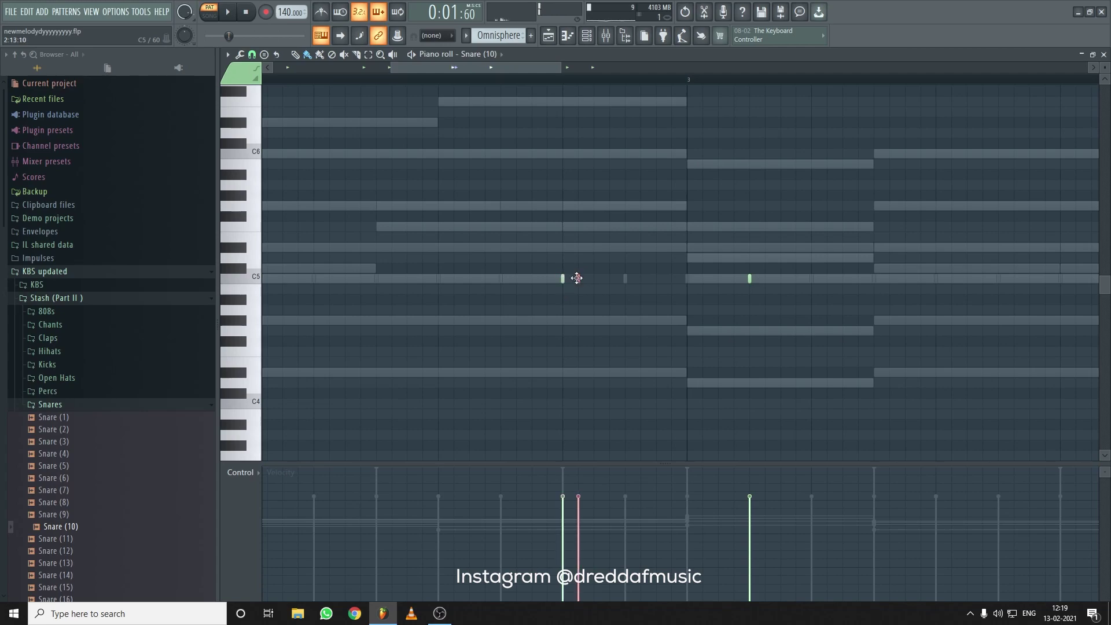
click(470, 80)
scroll(470, 80, up, 1)
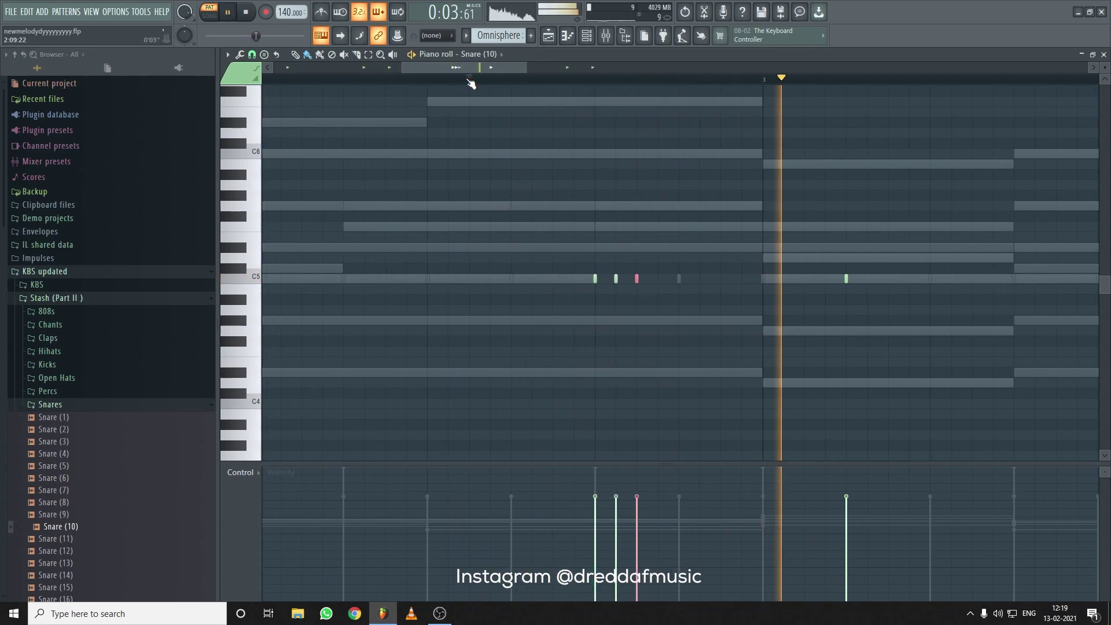
Space the snare roll out to four even notes on the last four steps of bar 2
right_click(618, 278)
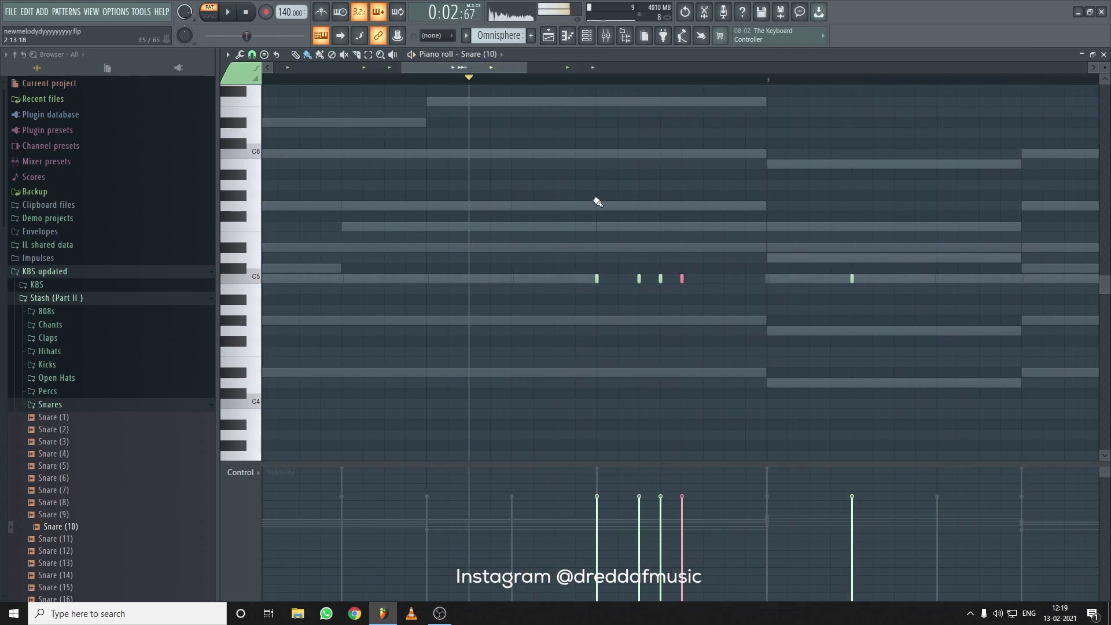
right_click(660, 280)
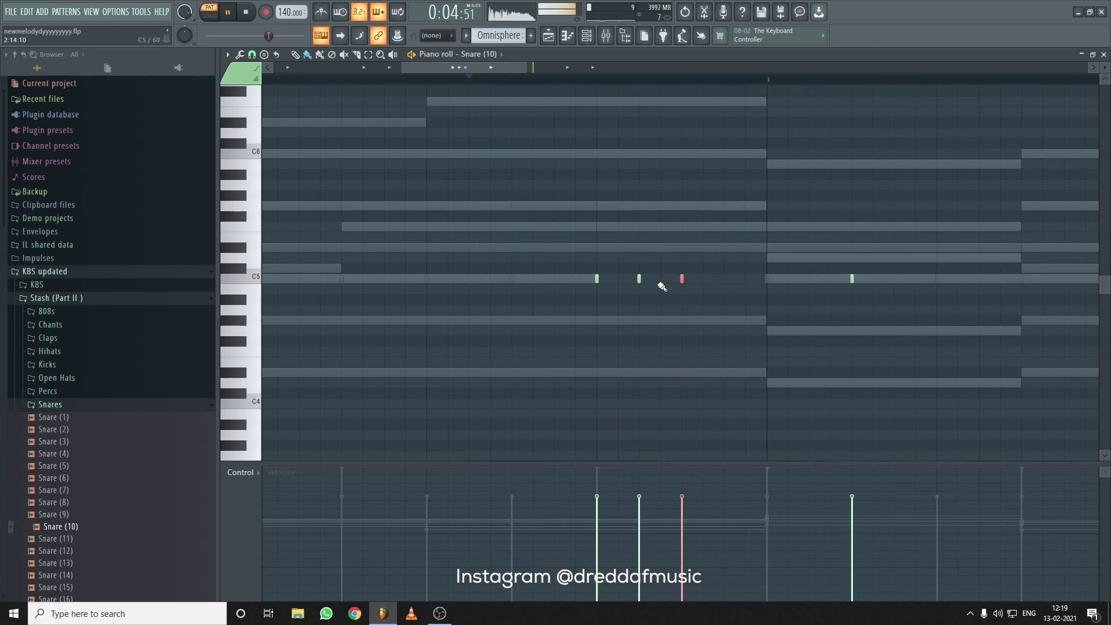
key(space)
right_click(703, 279)
key(space)
click(725, 278)
key(space)
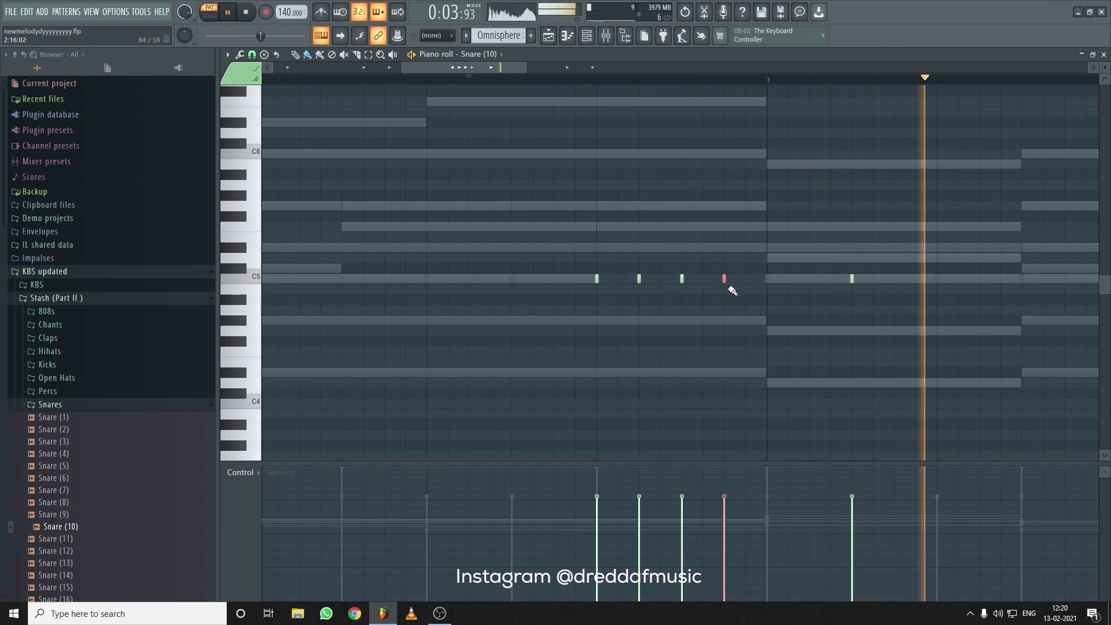
Select the four snare roll notes and shape their velocities into a rising ramp
drag(762, 221, 581, 339)
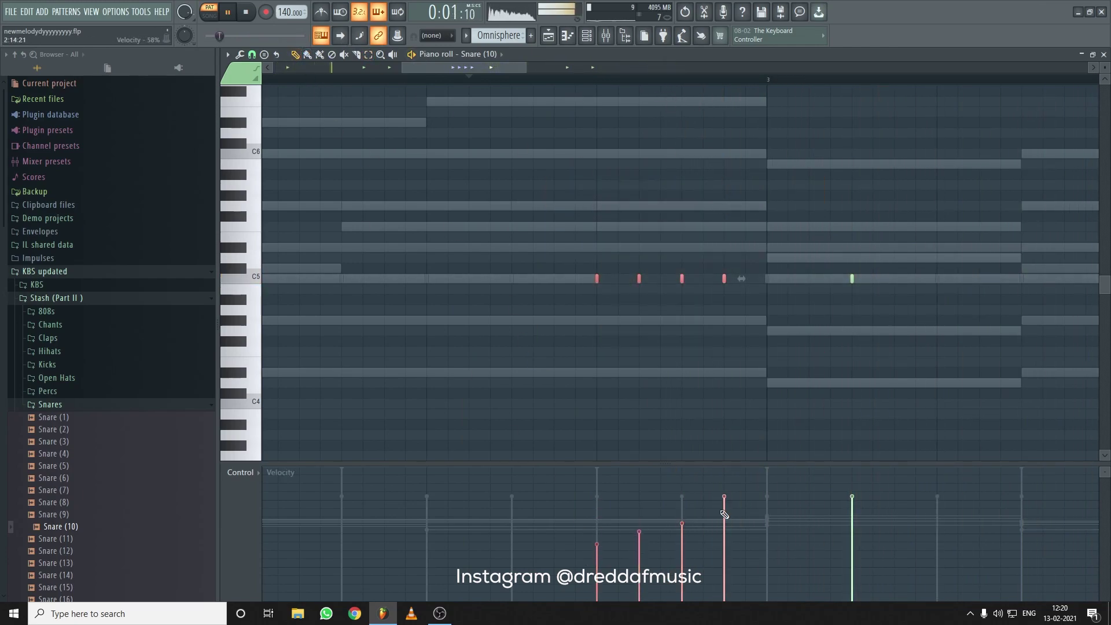
click(586, 40)
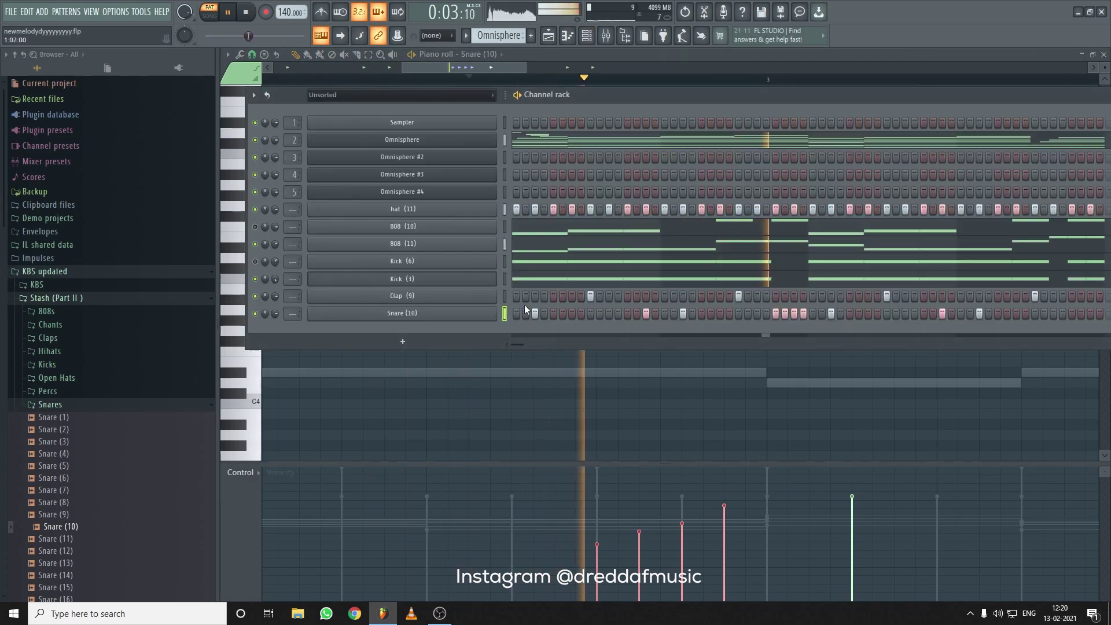
click(501, 77)
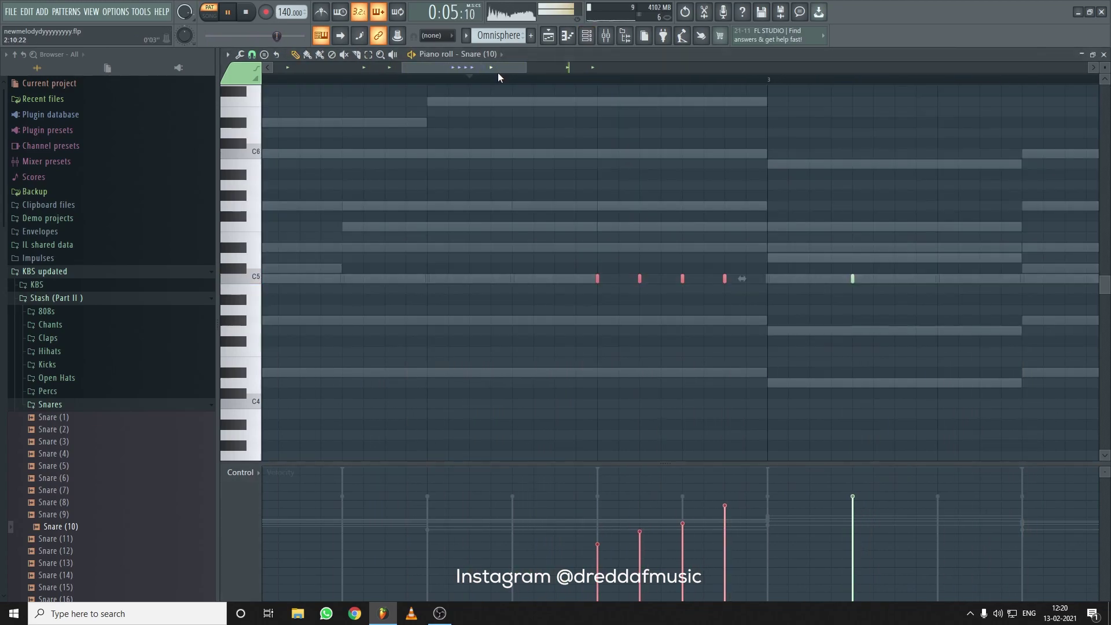
Delete the final note of the snare roll in bar 2 and return to the channel rack
key(space)
right_click(725, 278)
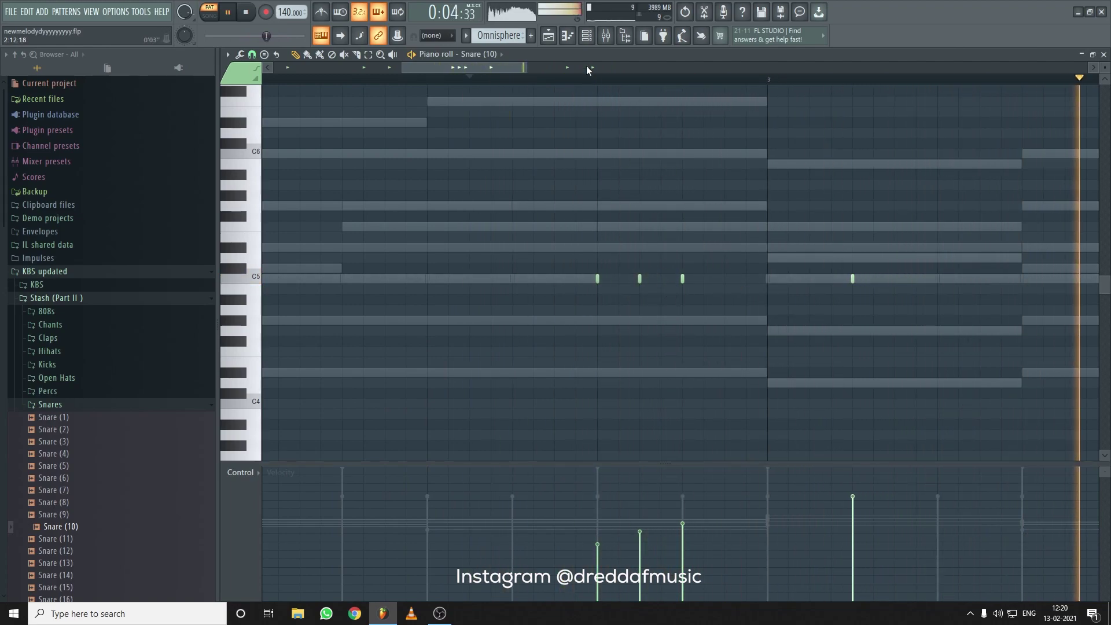
click(588, 37)
click(588, 37)
click(587, 37)
click(587, 37)
click(587, 37)
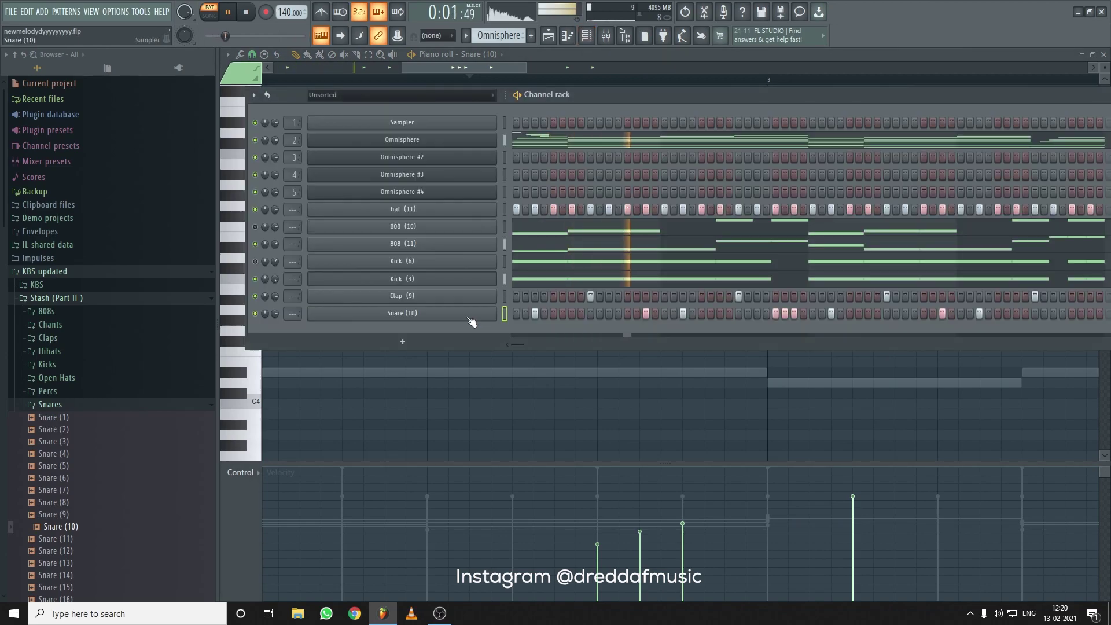
Check the Snare (10) sample settings and audition the 808 (11) channel on its root-note keyboard
click(471, 319)
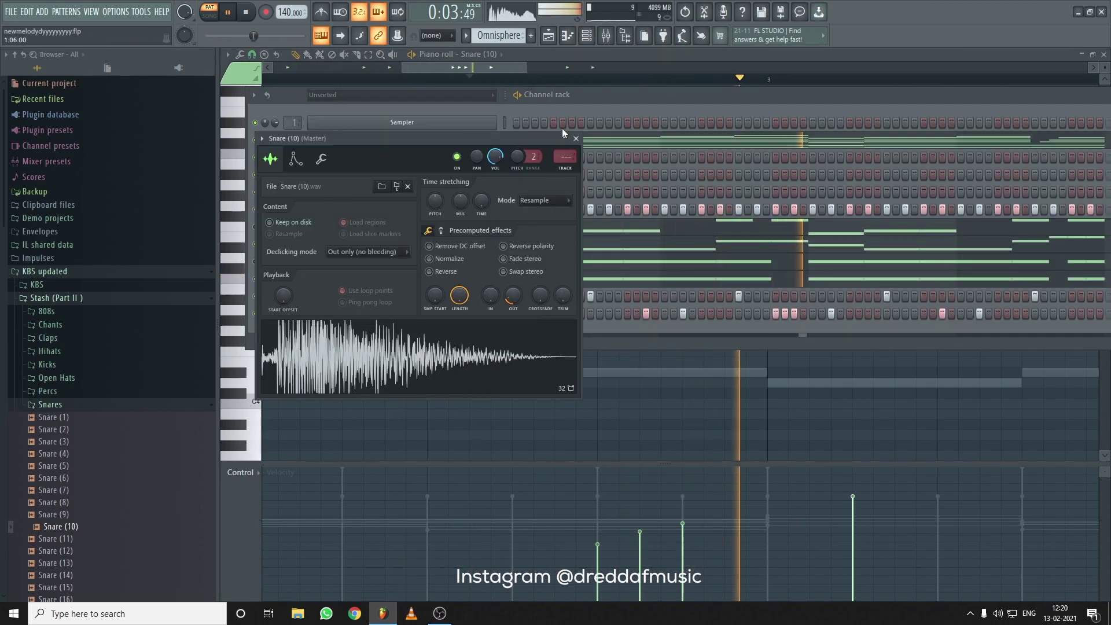
click(585, 91)
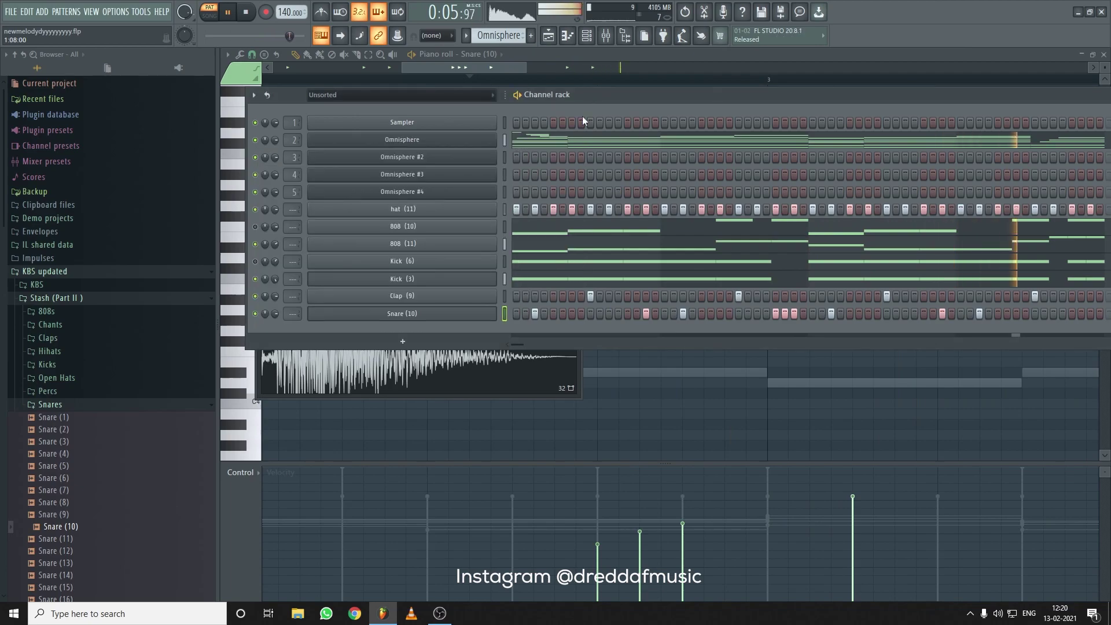
click(464, 245)
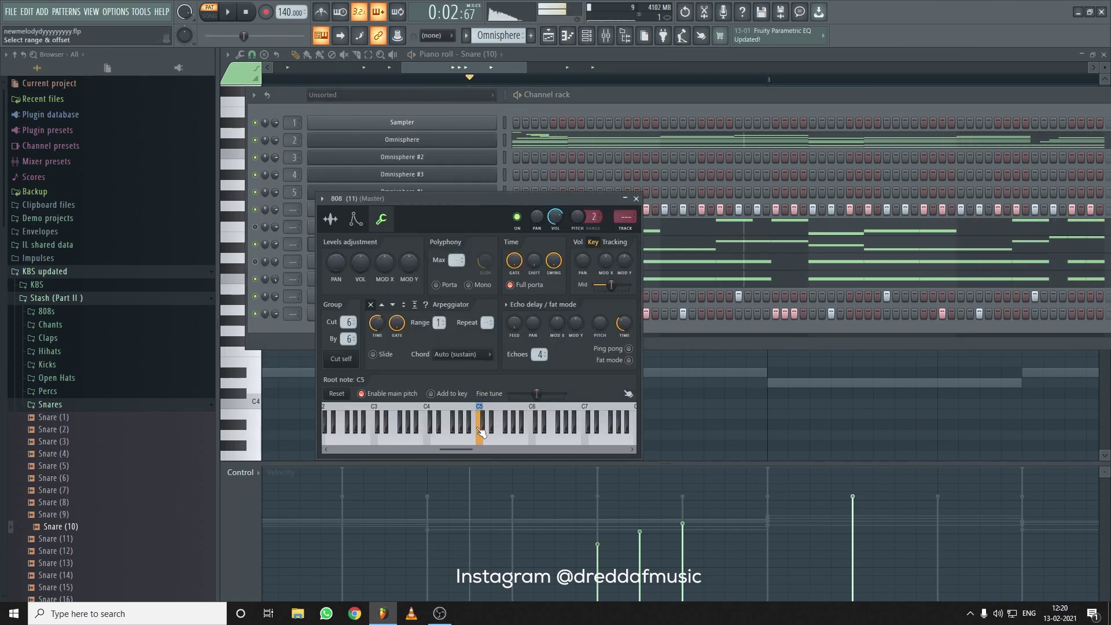
key(space)
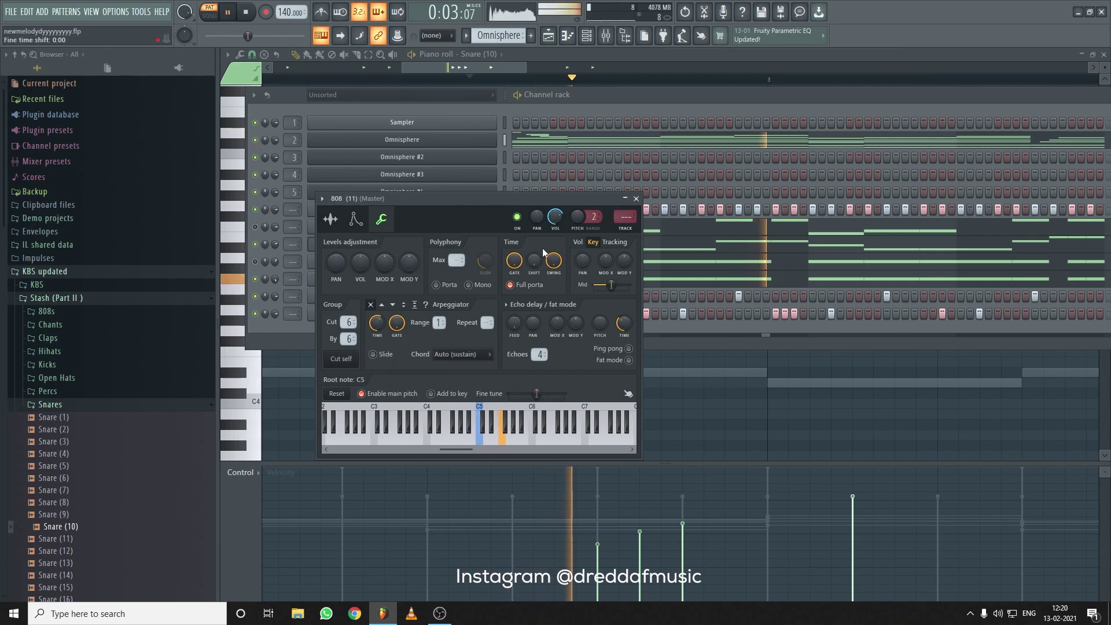
click(585, 103)
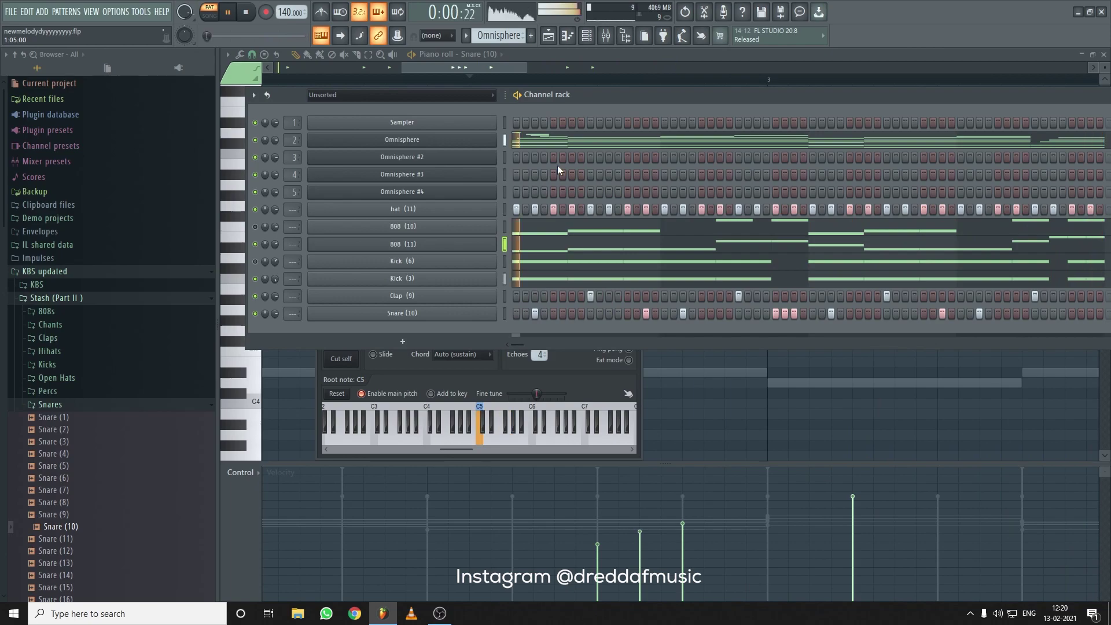
Review the hat (11) notes in the piano roll
right_click(494, 204)
click(502, 209)
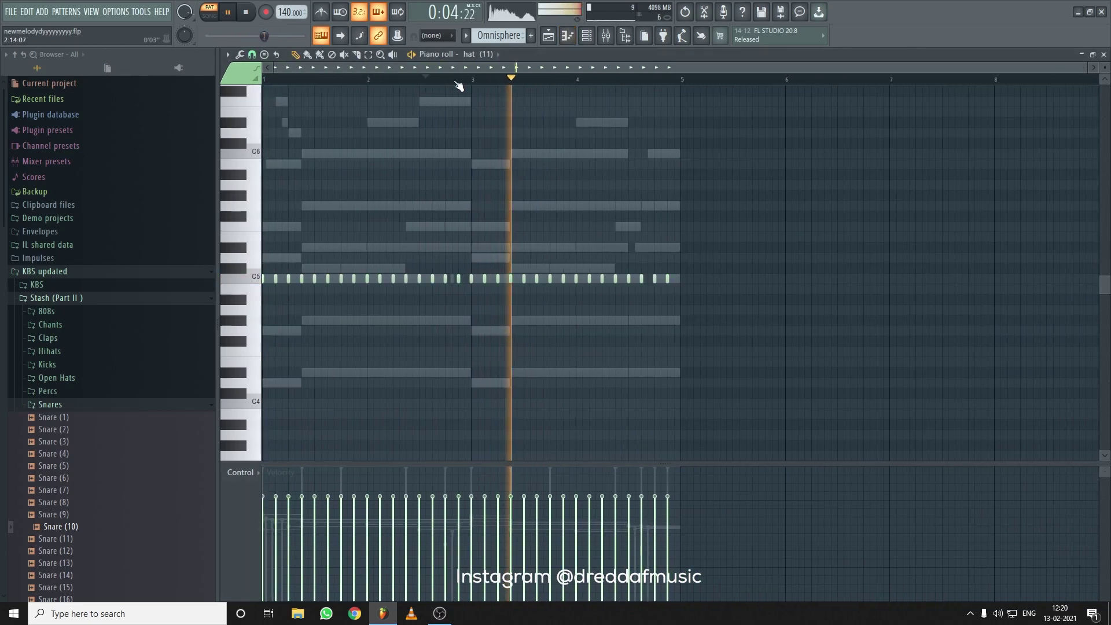
key(F6)
Audition samples from the Open Hats folder of Stash (Part II) and add Open Hat (3) as a new channel
click(68, 405)
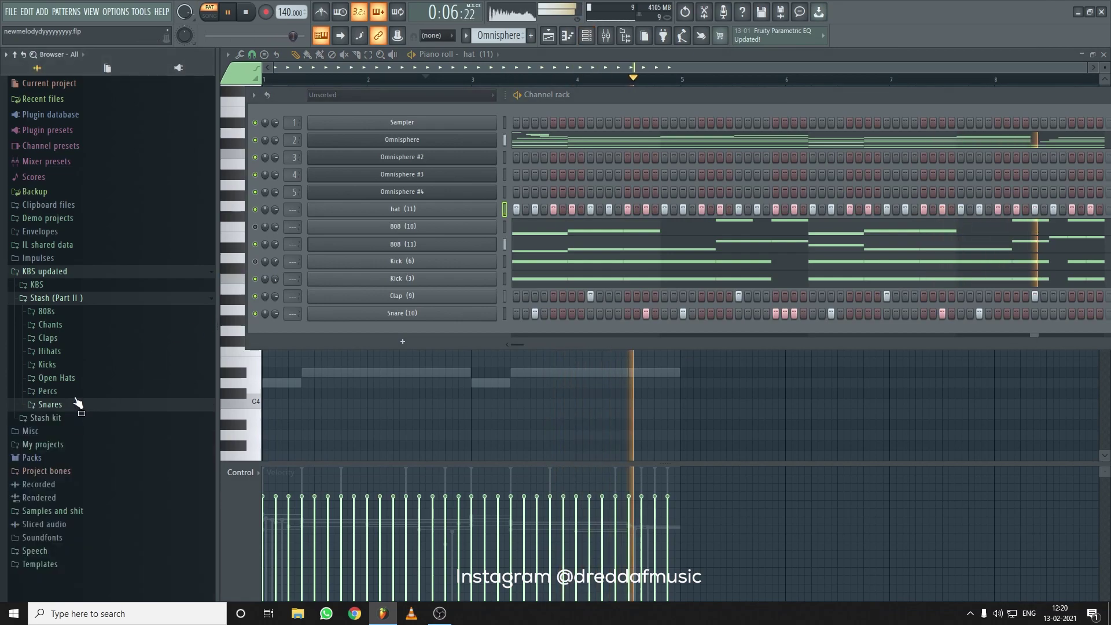
click(81, 378)
key(space)
click(109, 403)
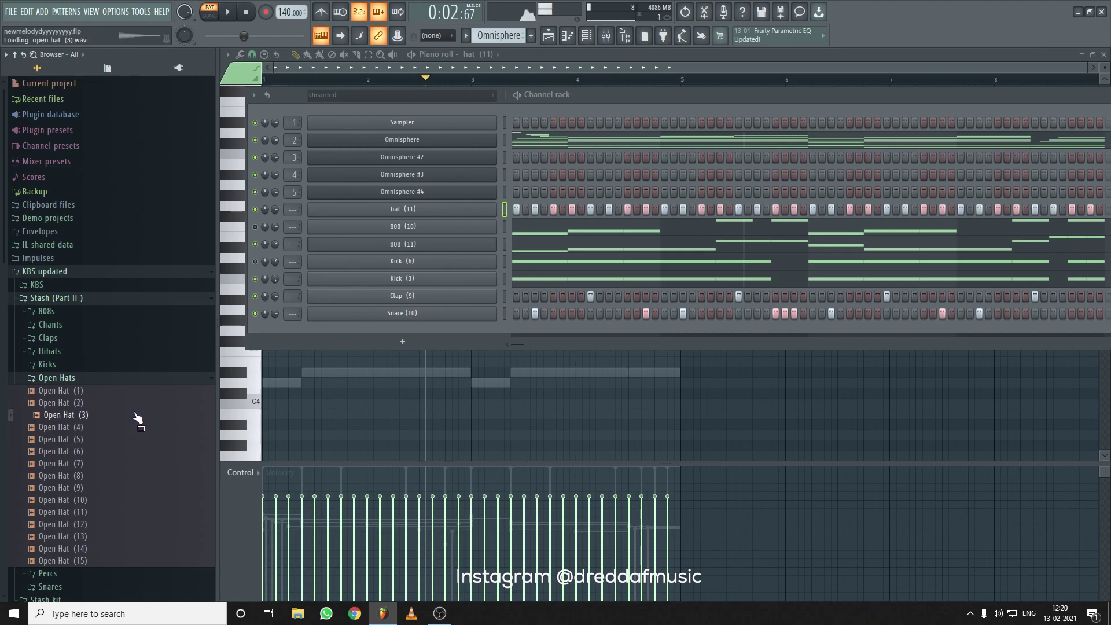
drag(469, 336, 469, 334)
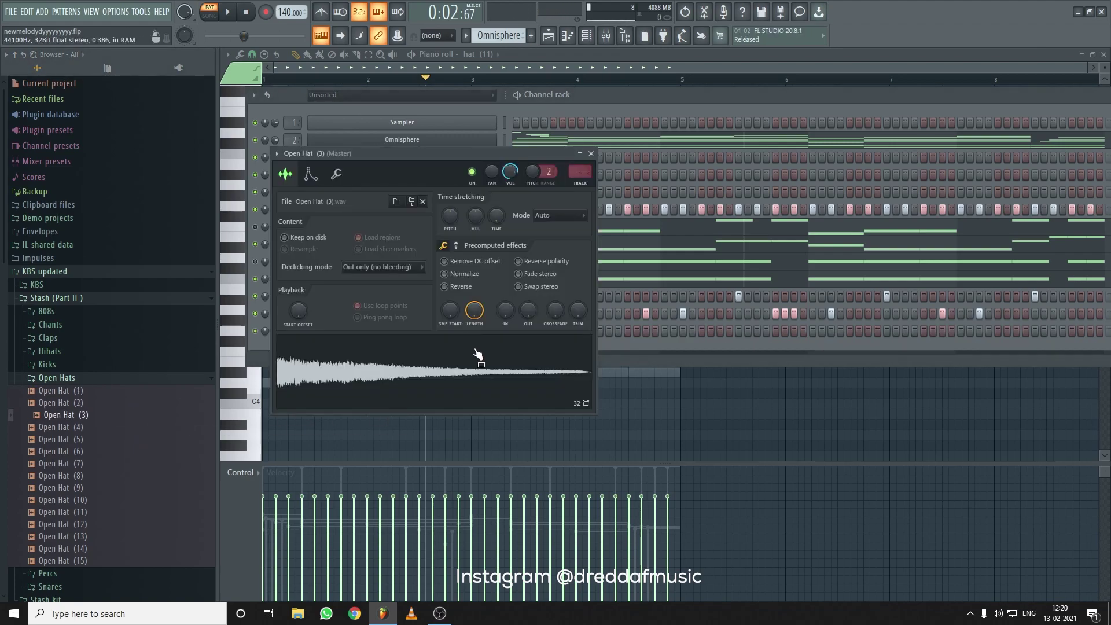
click(598, 101)
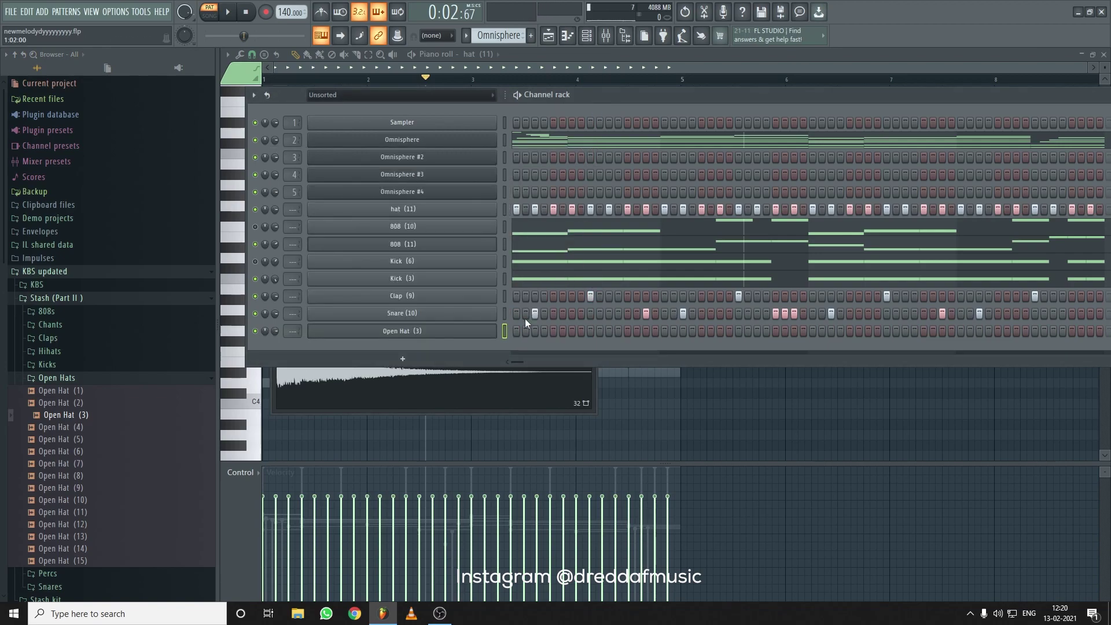
Place Open Hat (3) hits on steps 1 and 13 of bar 1 and play the pattern from the start
key(space)
click(627, 331)
key(space)
key(space)
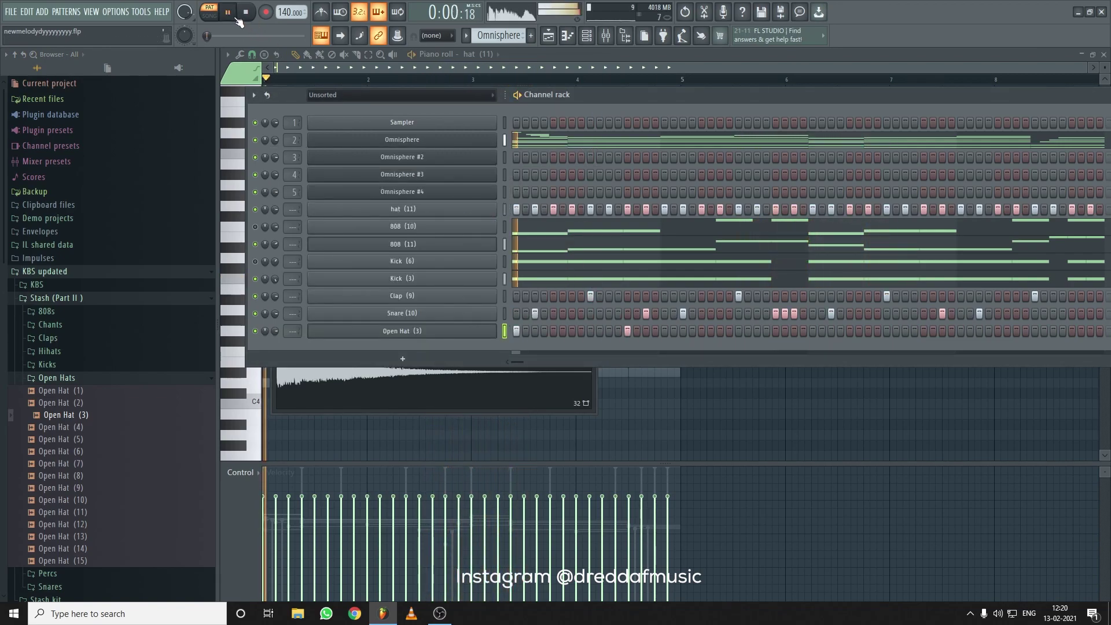
Apply a quick fade out of about 10% to the Open Hat (3) sample
click(478, 334)
drag(528, 312, 531, 314)
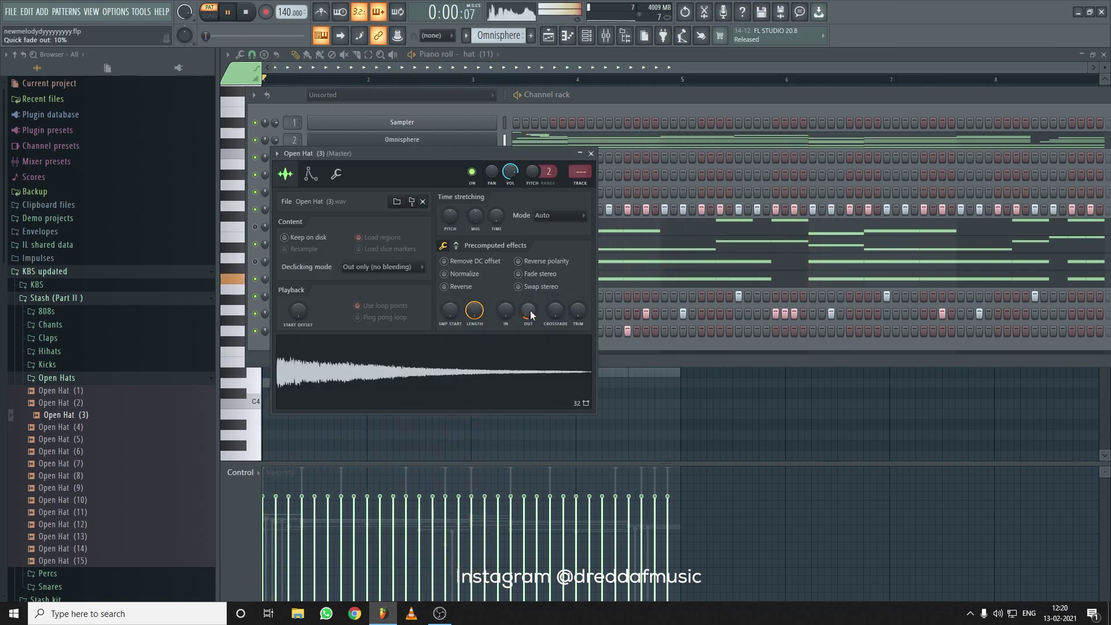
click(592, 103)
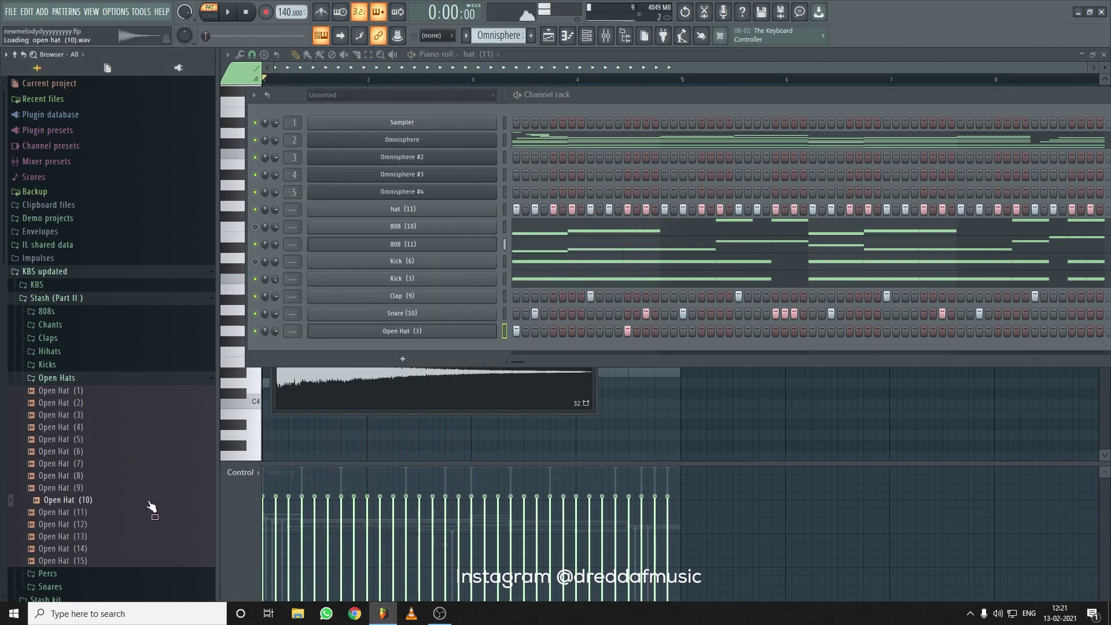
Replace the open hat channel's sample with Open Hat (9) and set its quick fade out to about 14%
drag(478, 363, 473, 332)
key(space)
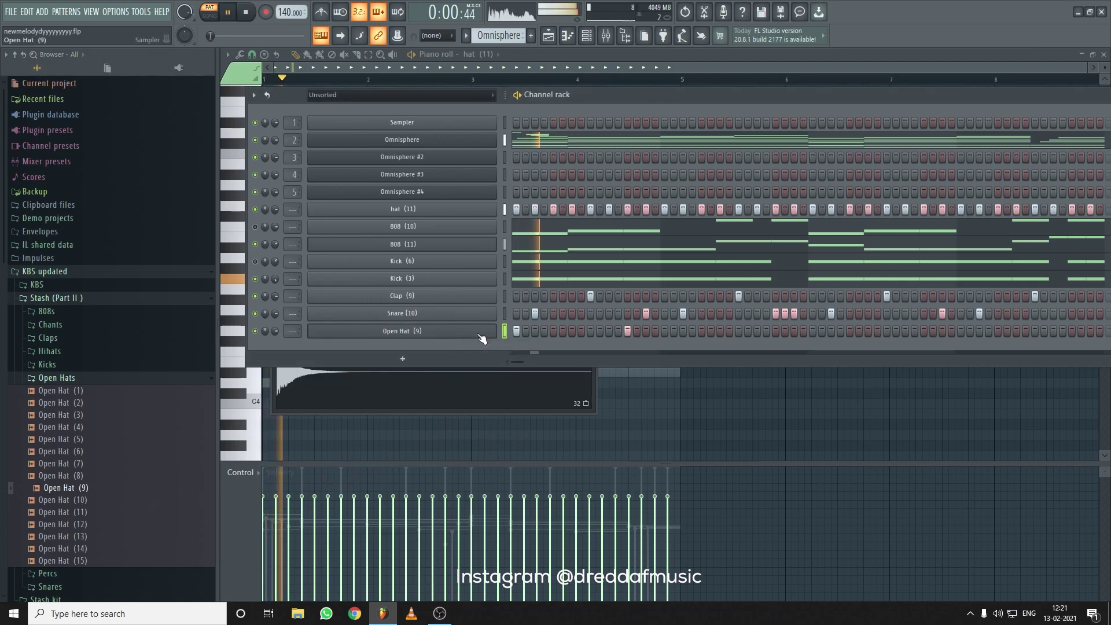
click(480, 334)
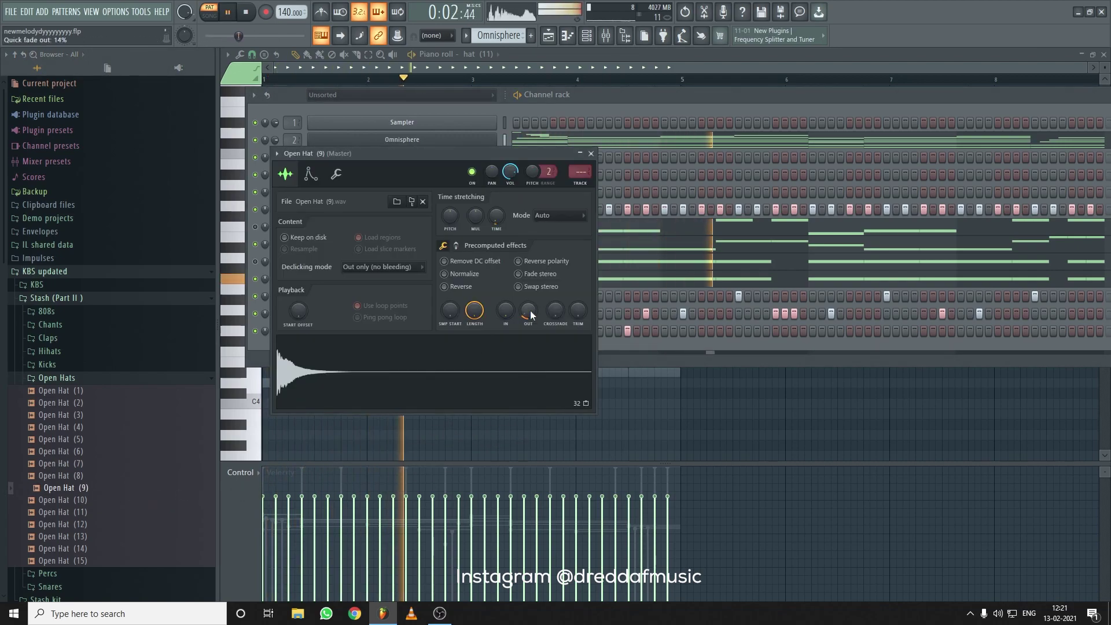
click(590, 153)
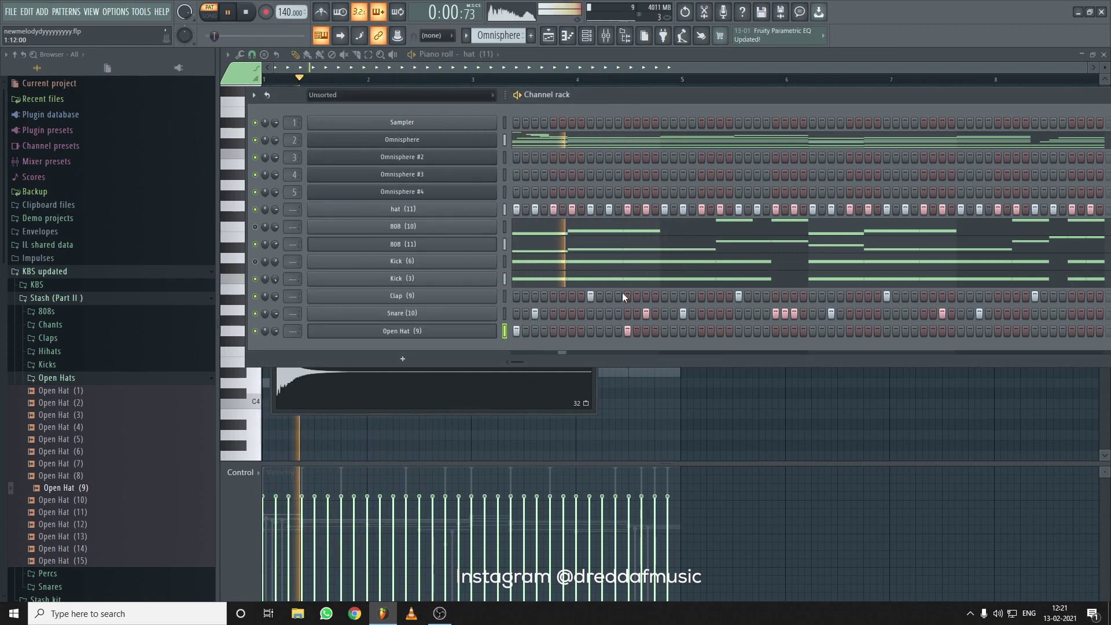
Rework the Open Hat (9) pattern in bar 1, placing hits on steps 7 and 13 alongside the first one
right_click(490, 331)
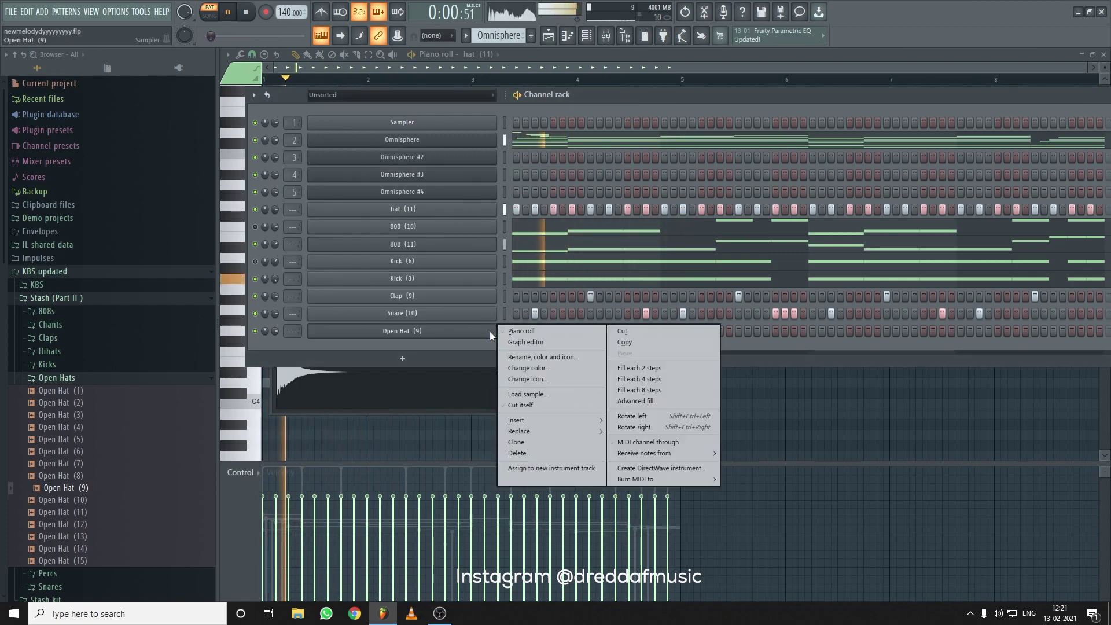
click(528, 331)
click(587, 36)
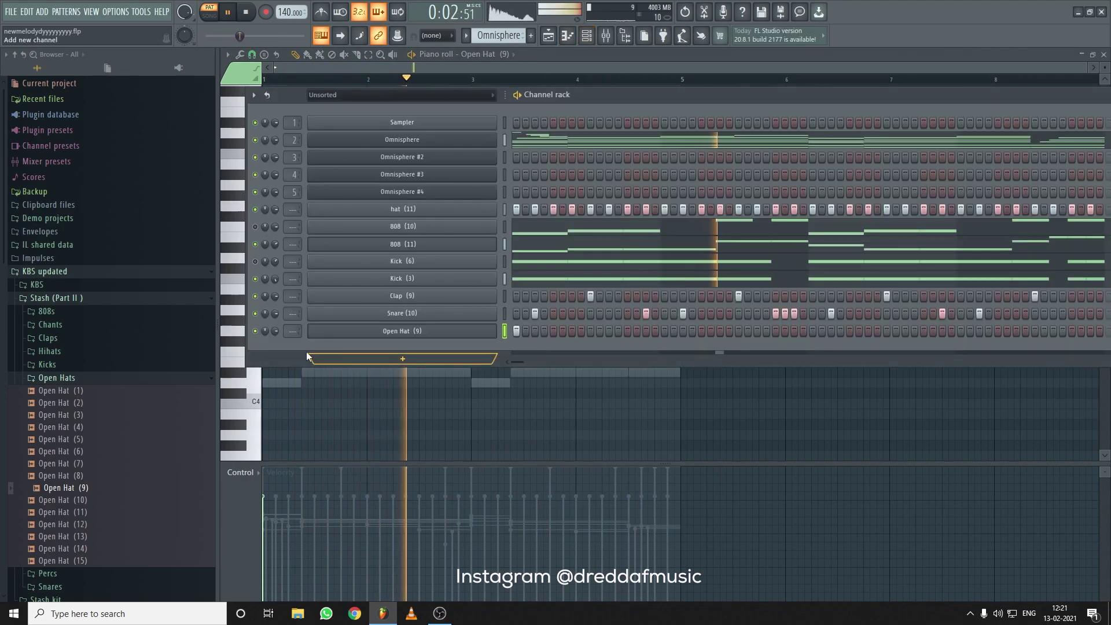
key(space)
key(space)
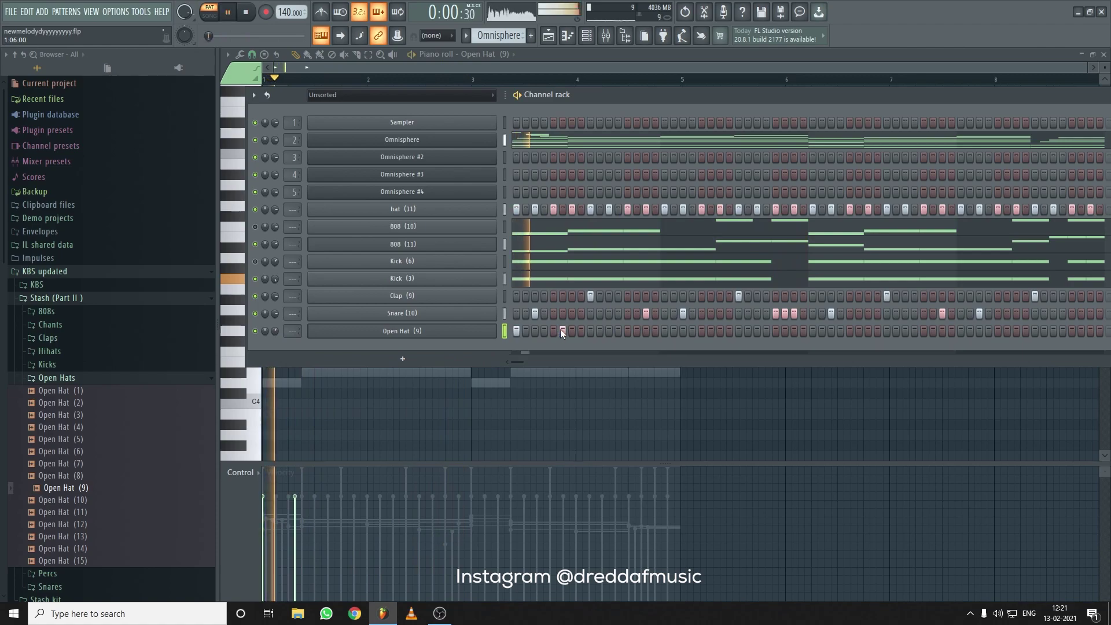
click(570, 330)
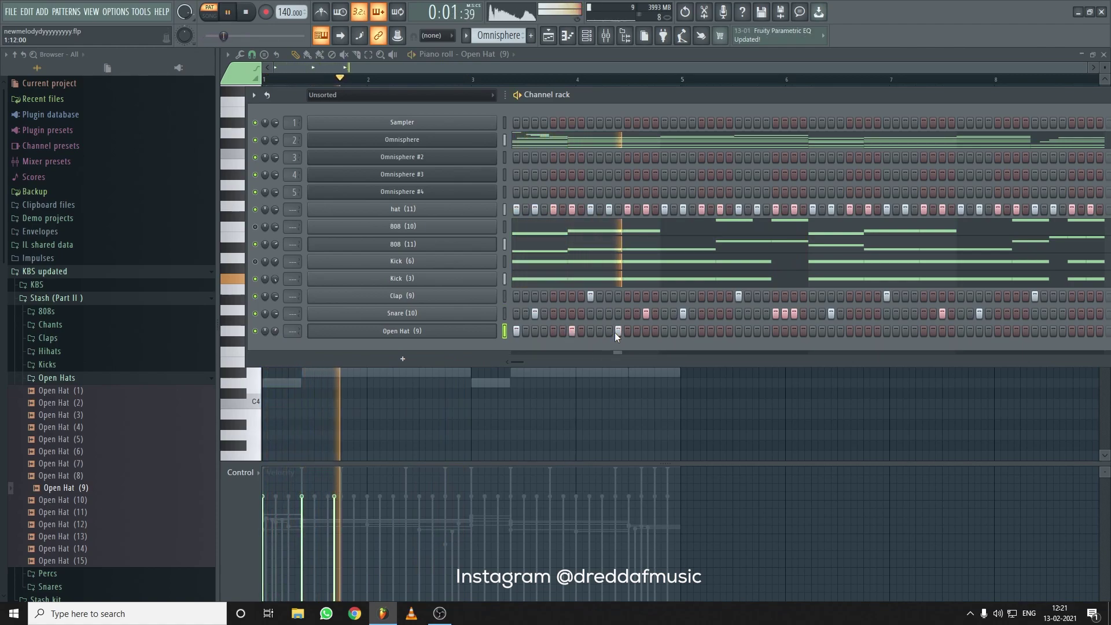
click(630, 331)
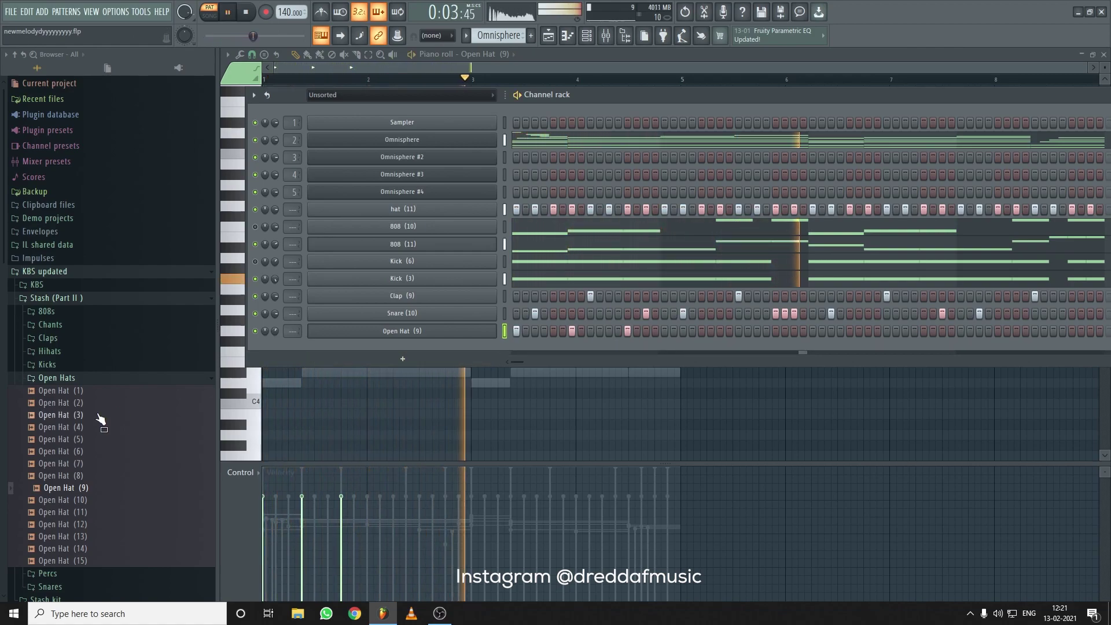
Audition samples from the Percs folder and add Perc (9) as a new channel
click(168, 379)
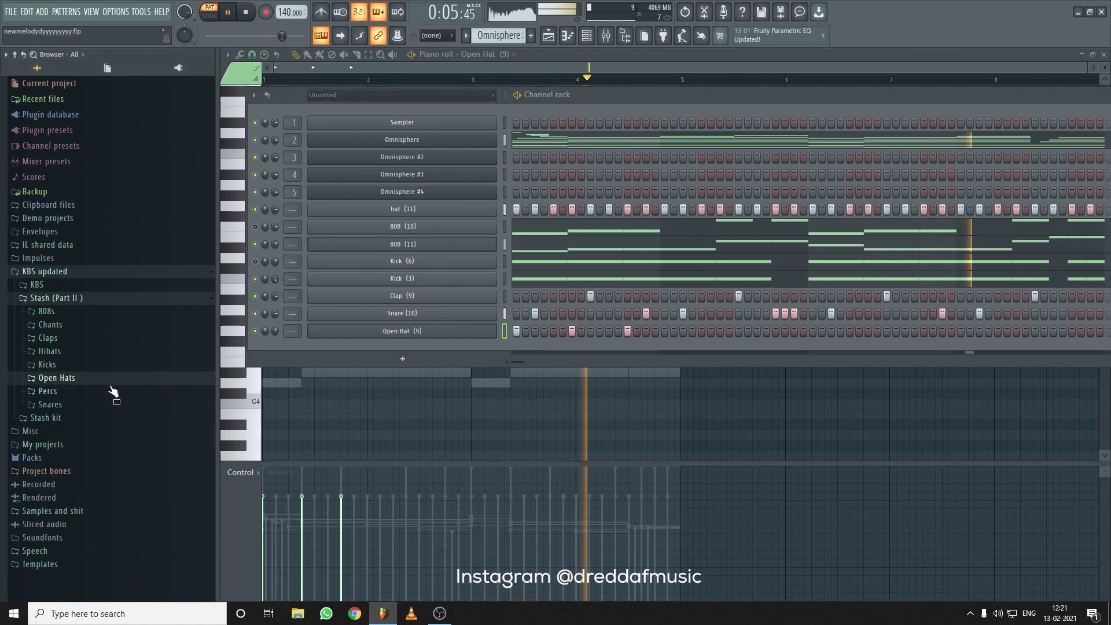
click(111, 391)
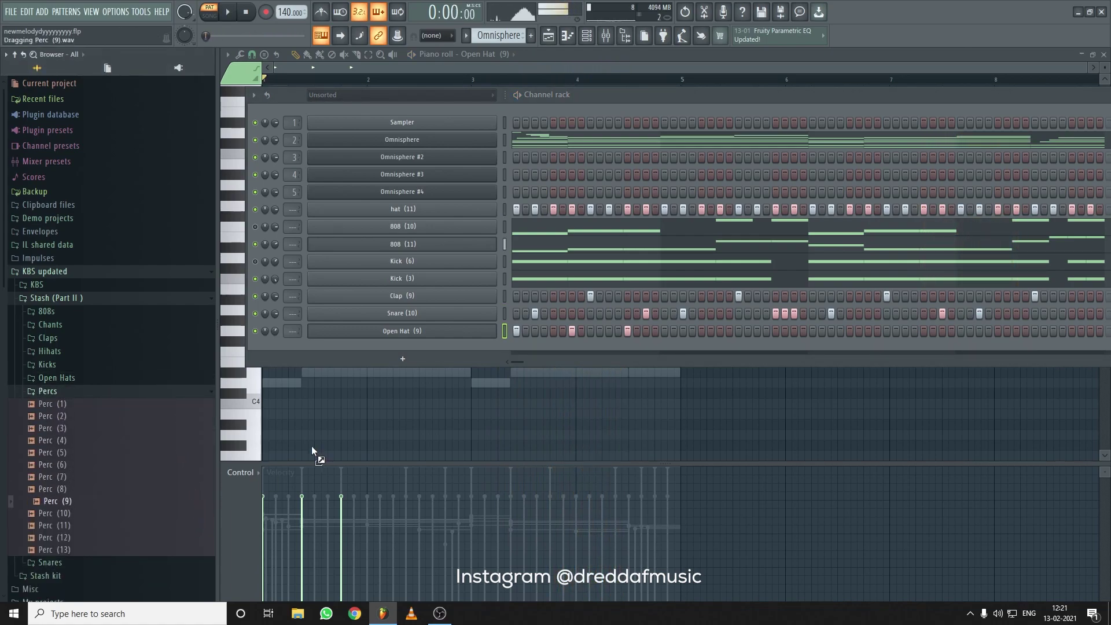
drag(471, 344, 471, 343)
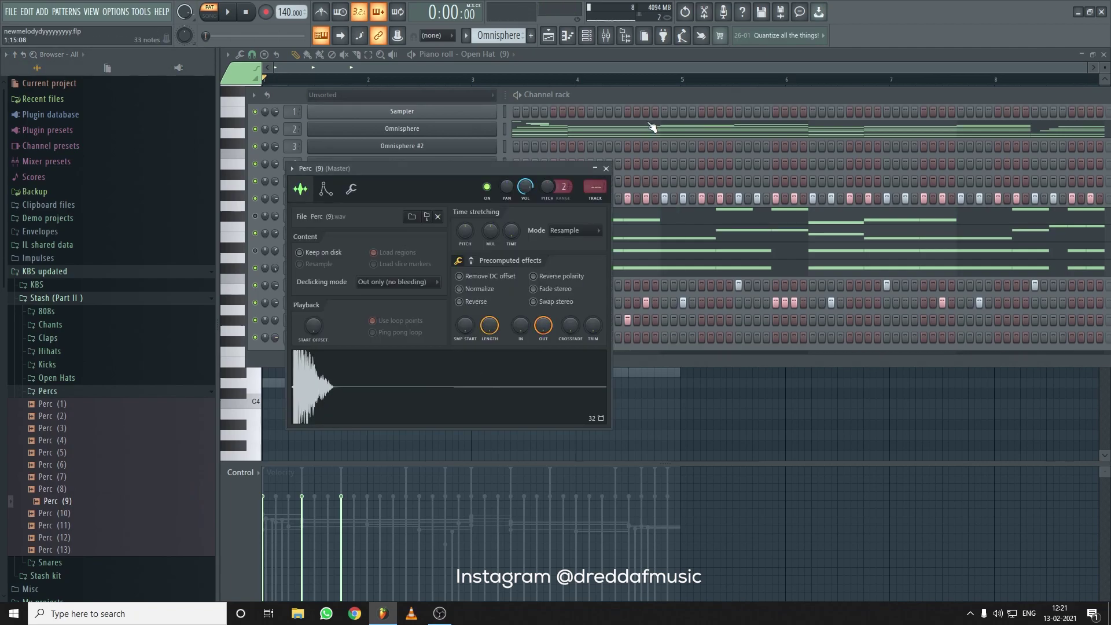
key(space)
key(Escape)
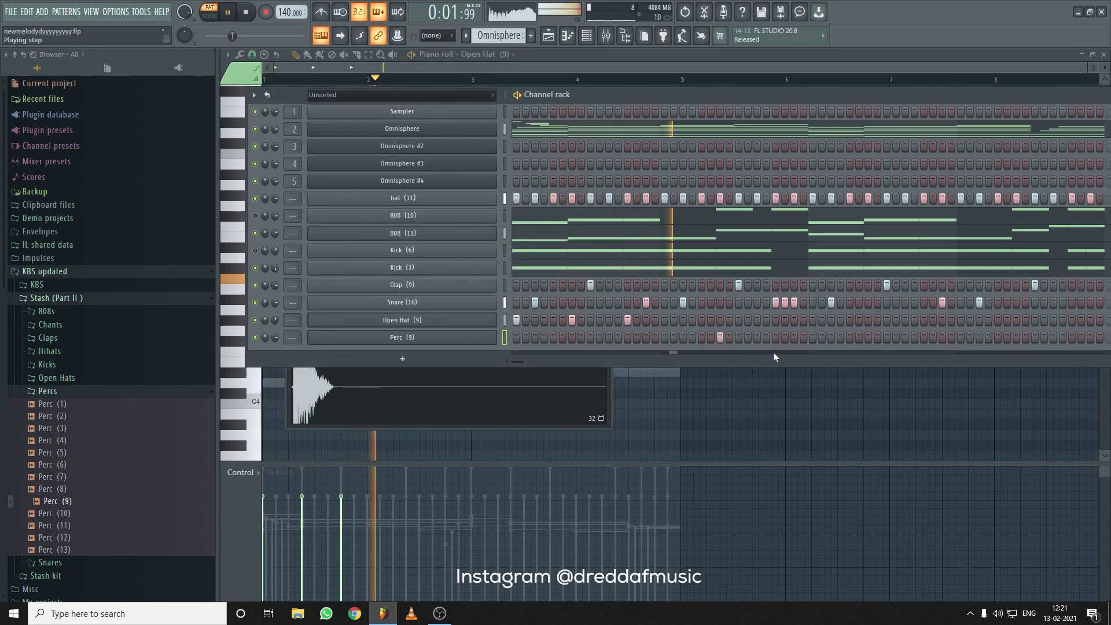
Try the Perc (9) hit around step 7 of bars 2 and 3, and place it on step 7 of bar 4
click(710, 337)
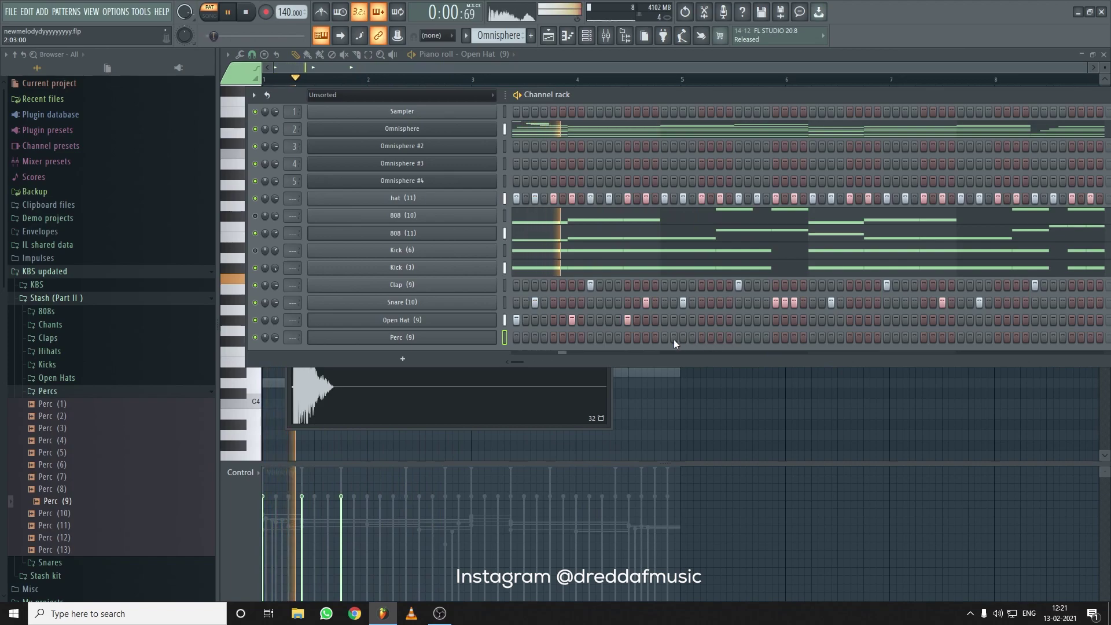
click(859, 337)
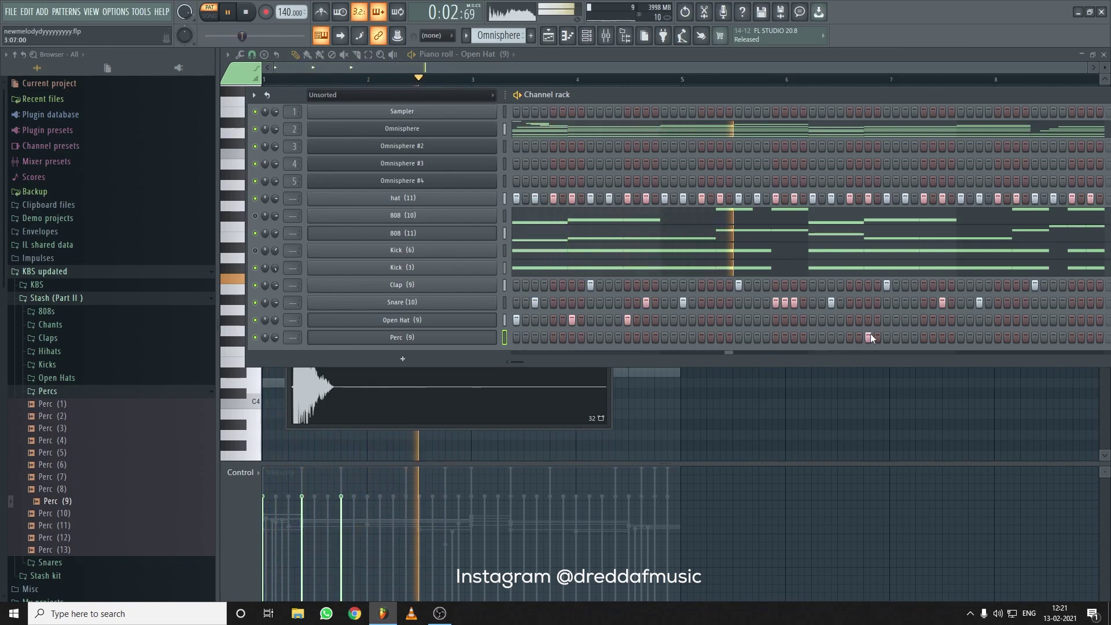
click(868, 338)
click(859, 338)
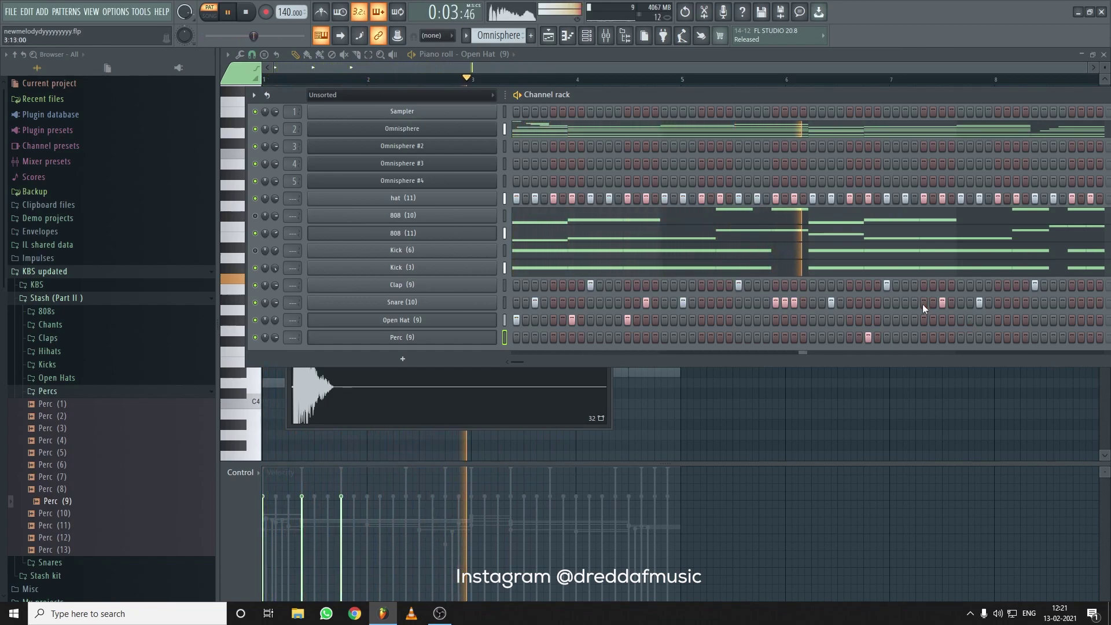
click(867, 333)
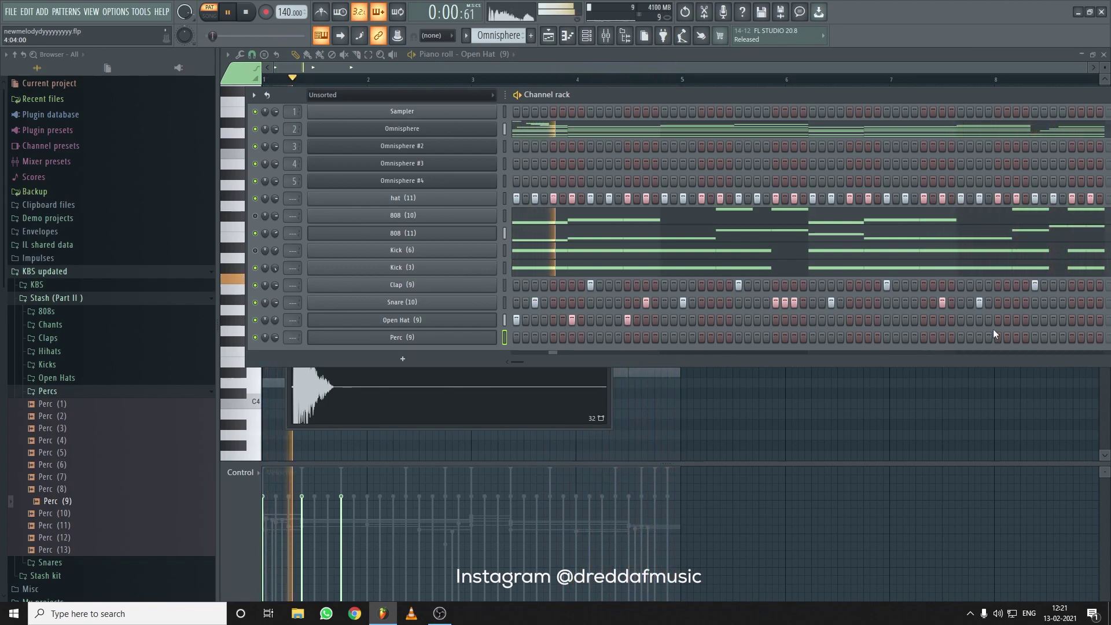
click(1015, 337)
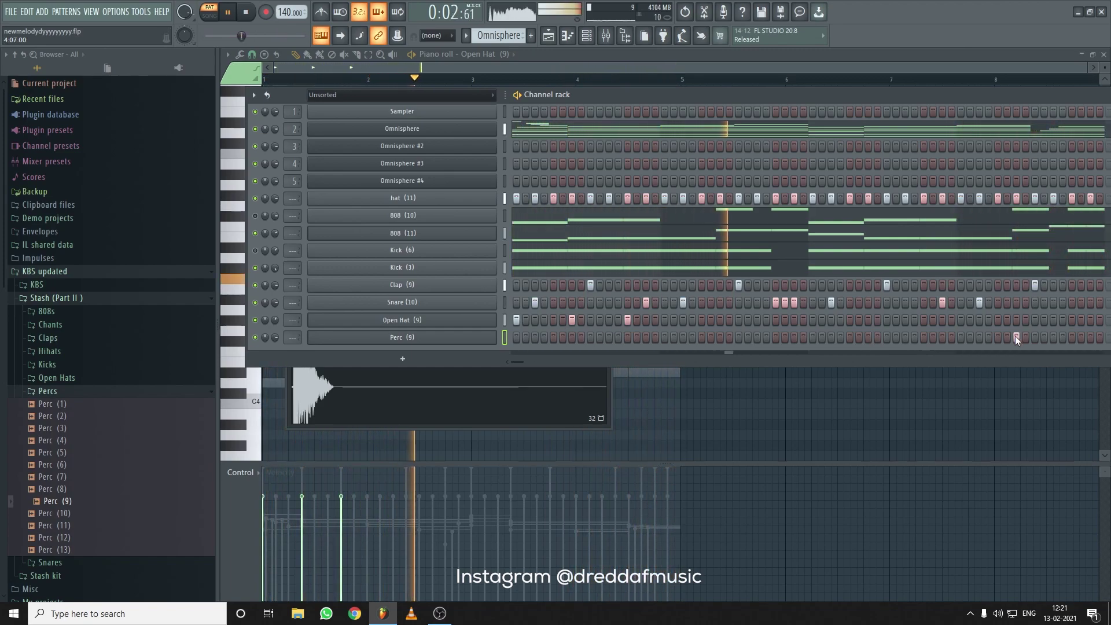
Review the full 808 (11) note pattern in the piano roll
right_click(482, 227)
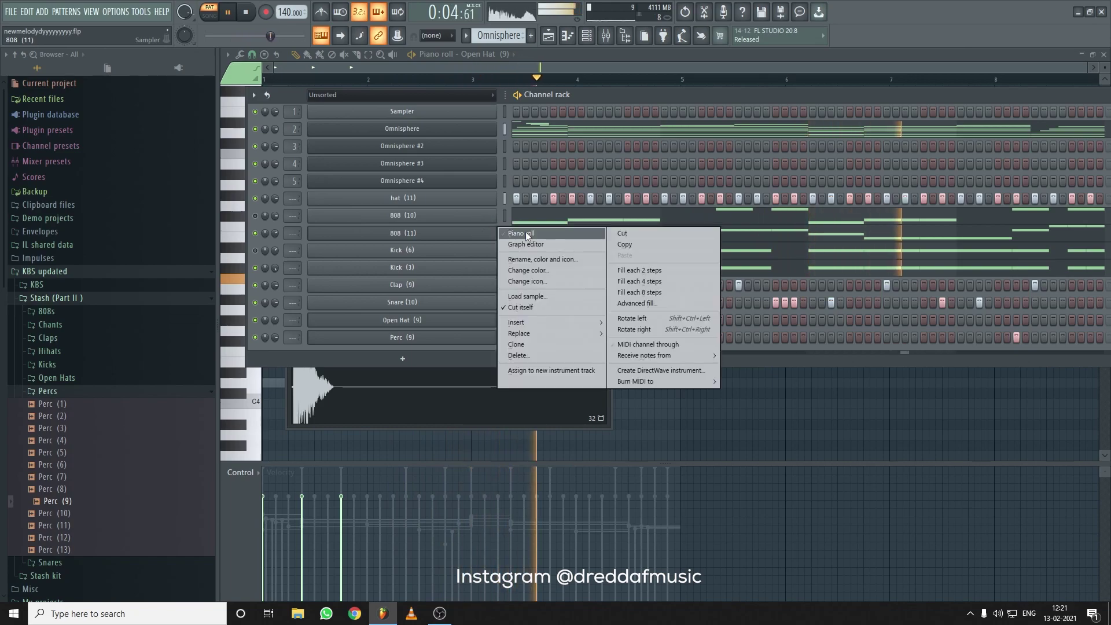
click(525, 232)
scroll(316, 86, up, 2)
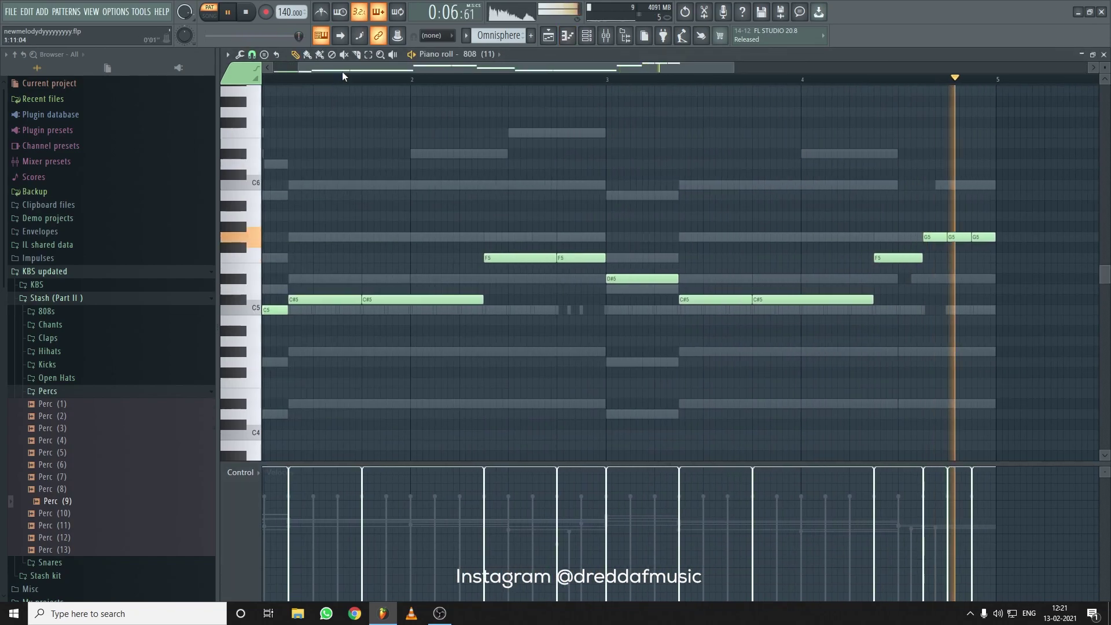
drag(342, 69, 238, 74)
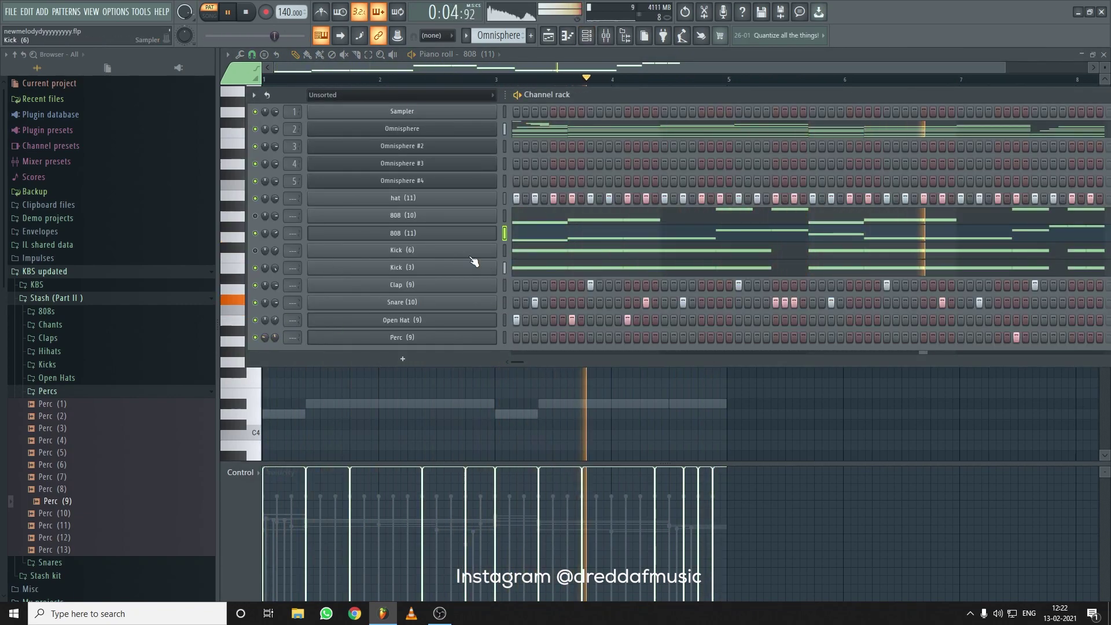
Try an extra C5 hit near the middle of bar 2 in the Perc (9) piano roll and delete it
right_click(487, 335)
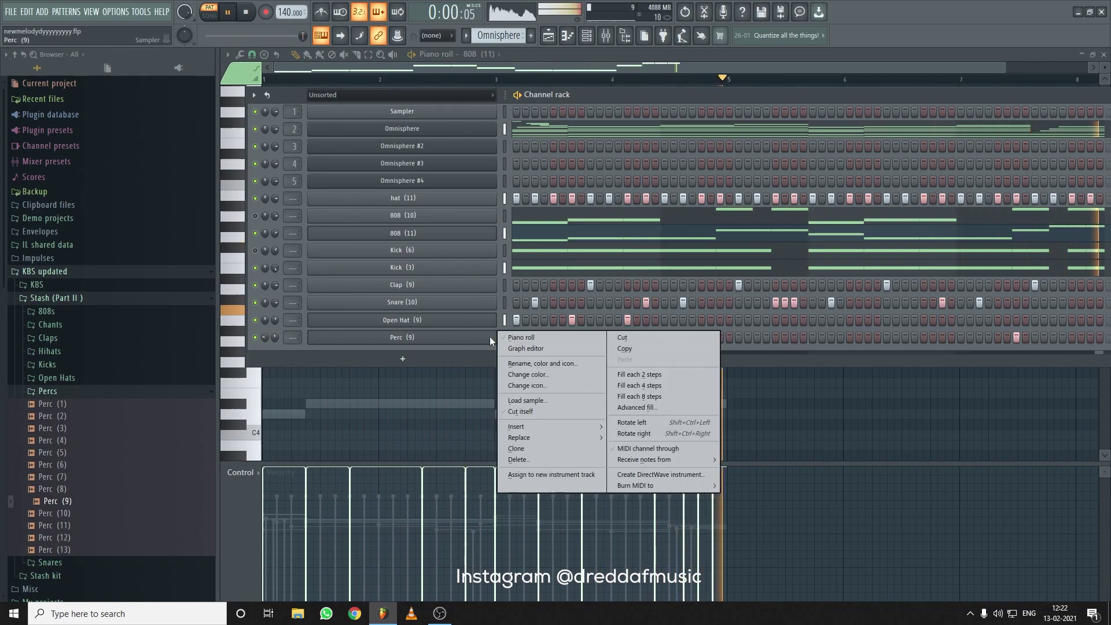
click(518, 336)
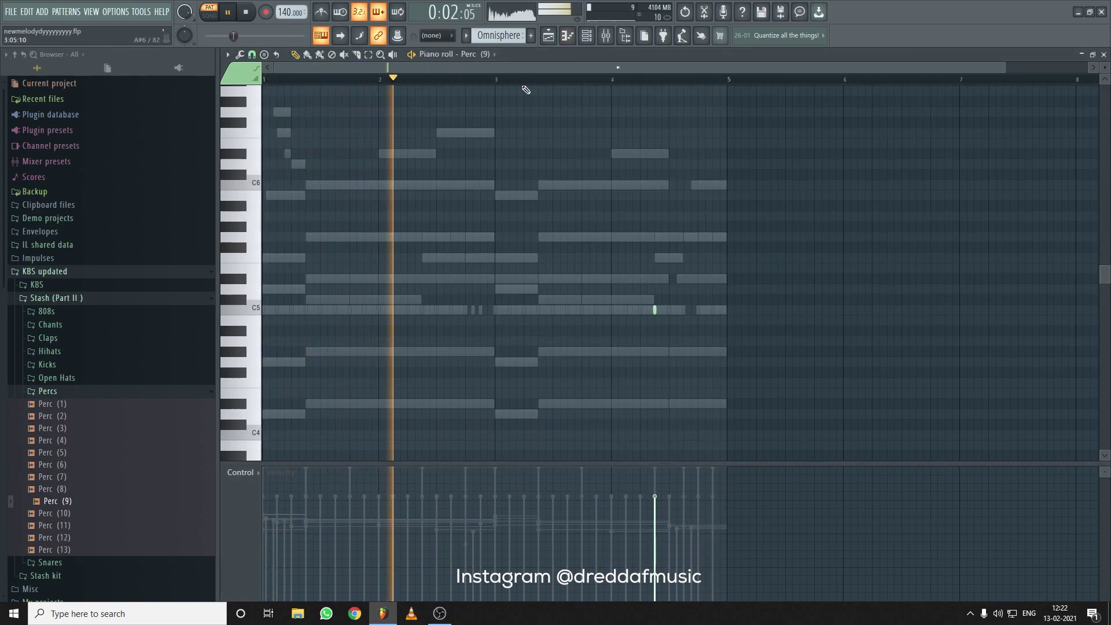
key(space)
click(443, 312)
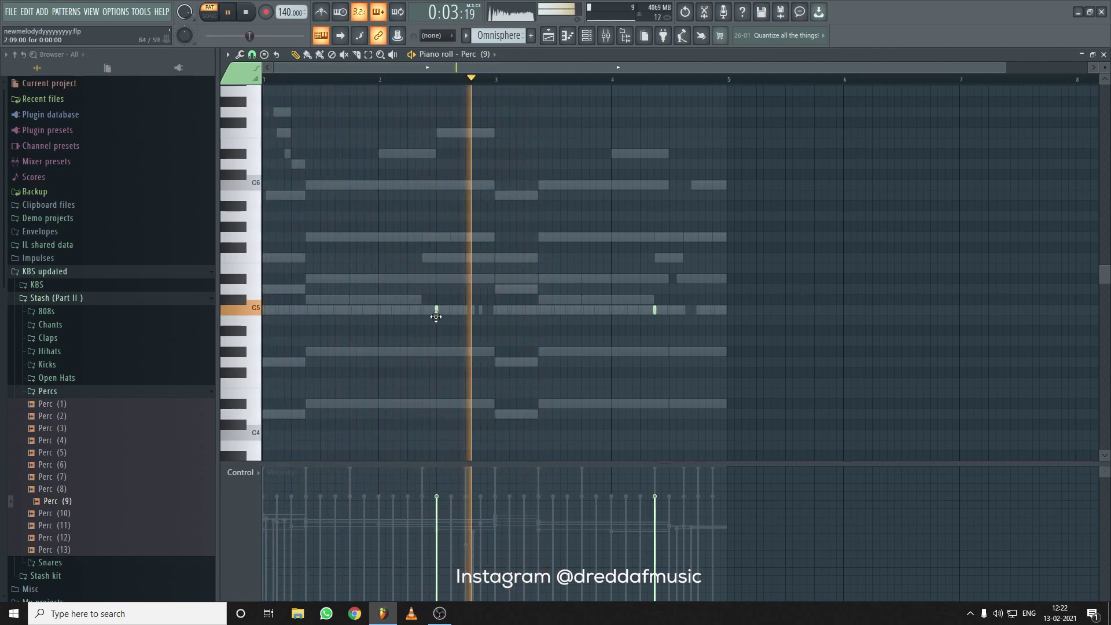
drag(435, 310, 425, 310)
key(space)
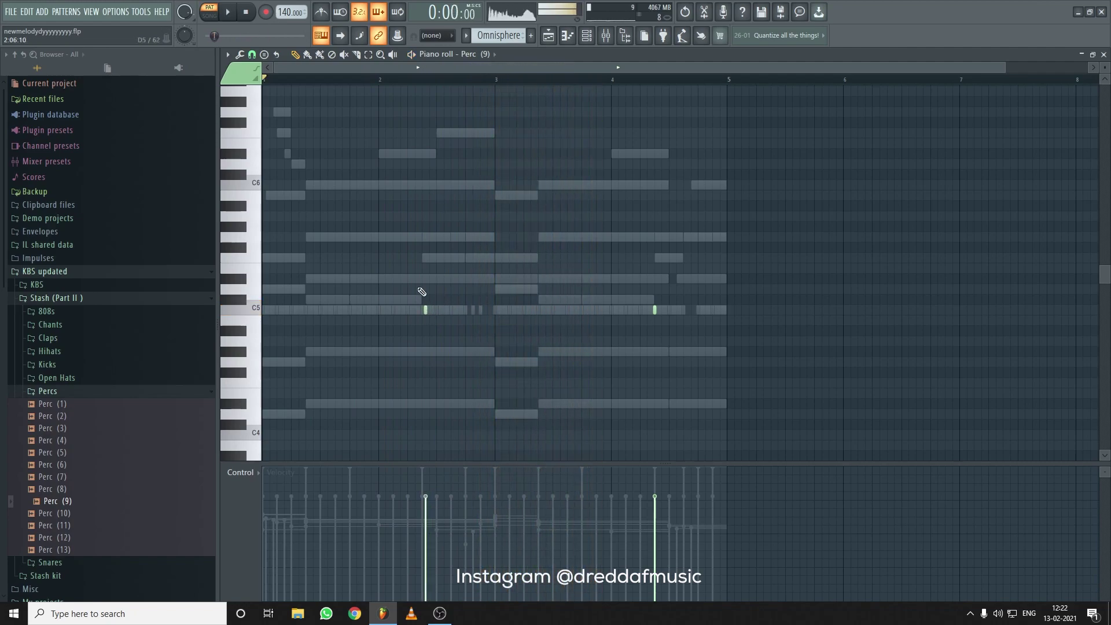
key(space)
scroll(389, 84, up, 2)
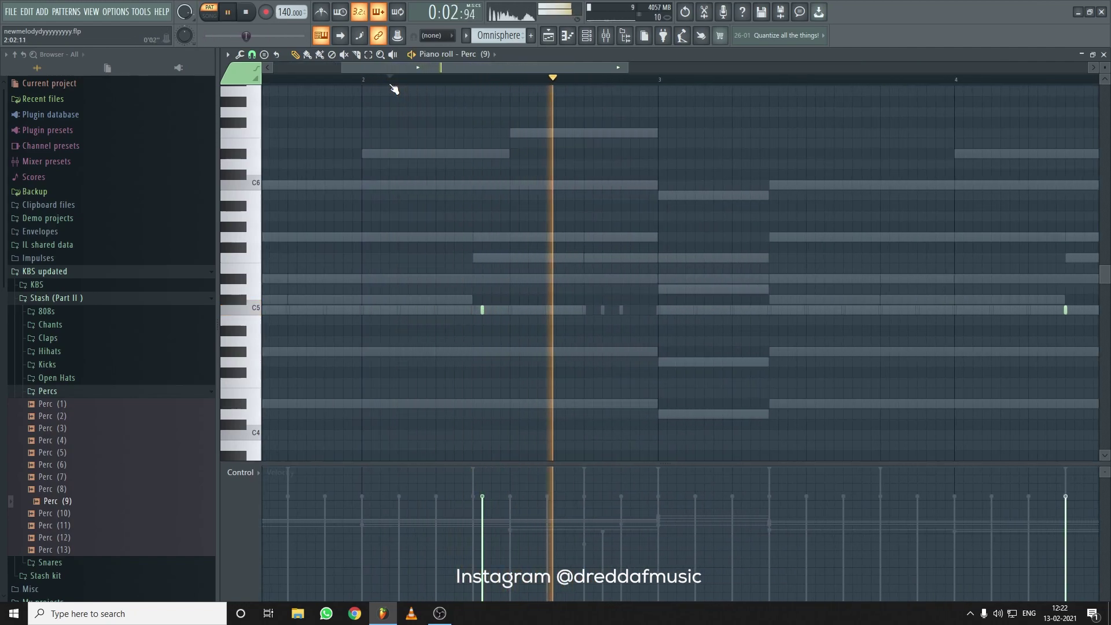
right_click(439, 310)
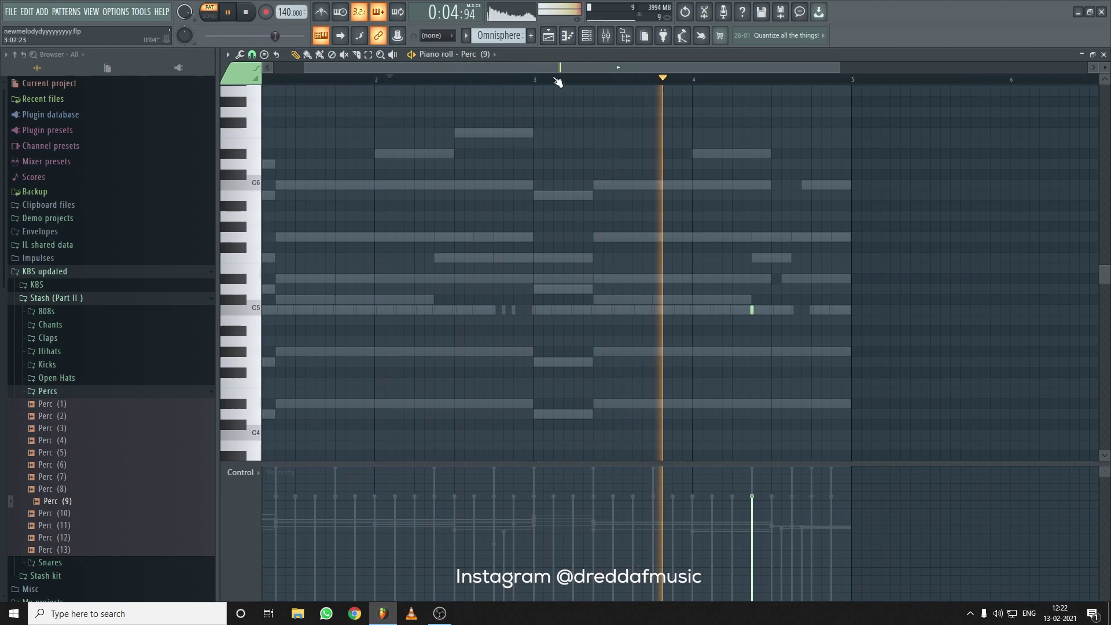
click(587, 35)
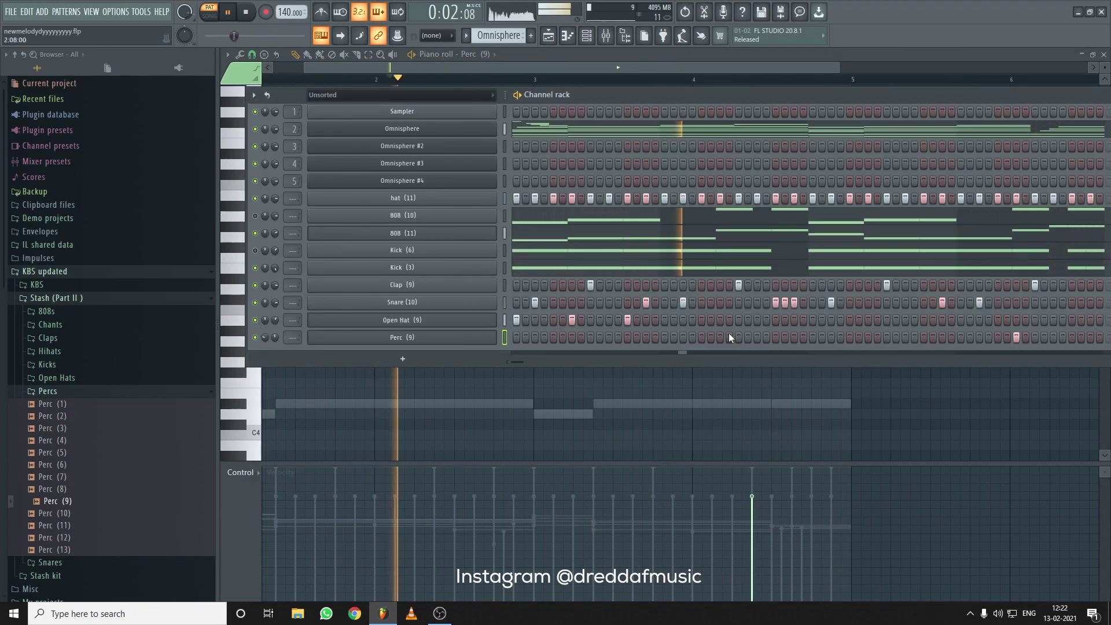
click(586, 36)
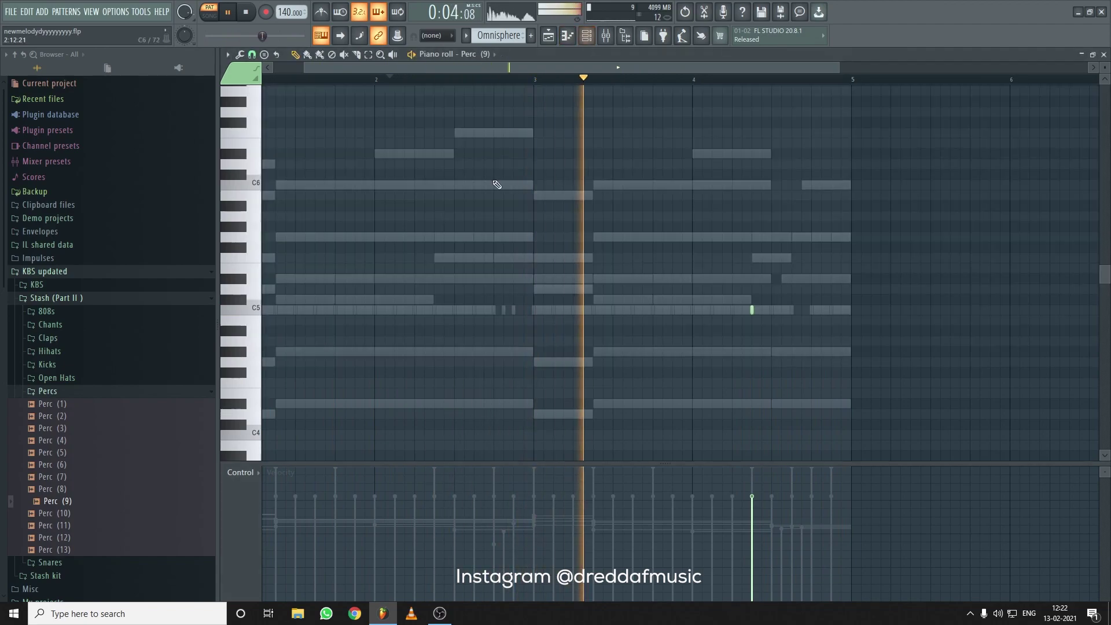
Collapse the Percs sample folder and look through the Open Hats folder
scroll(479, 87, down, 3)
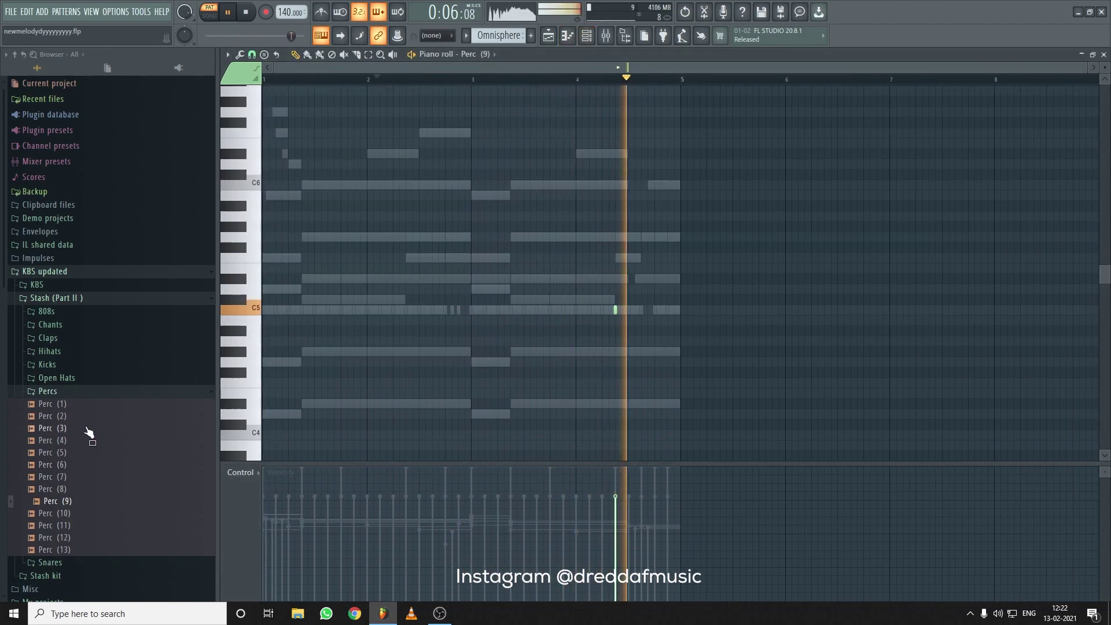
click(85, 396)
click(98, 380)
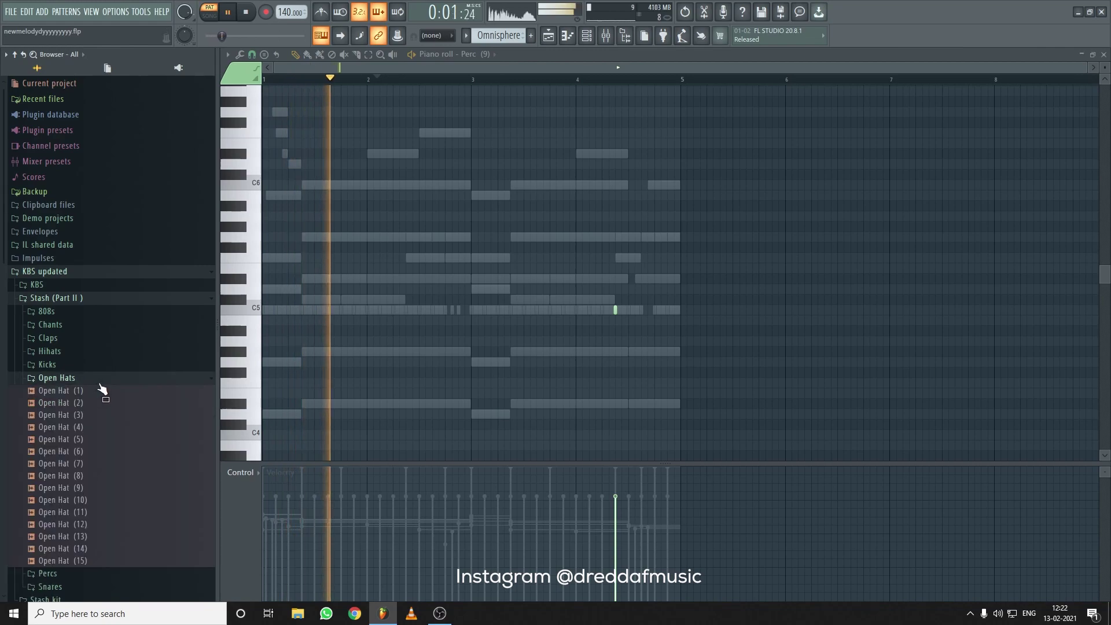
click(100, 380)
Examine the hat (11) note pattern in the piano roll
click(587, 36)
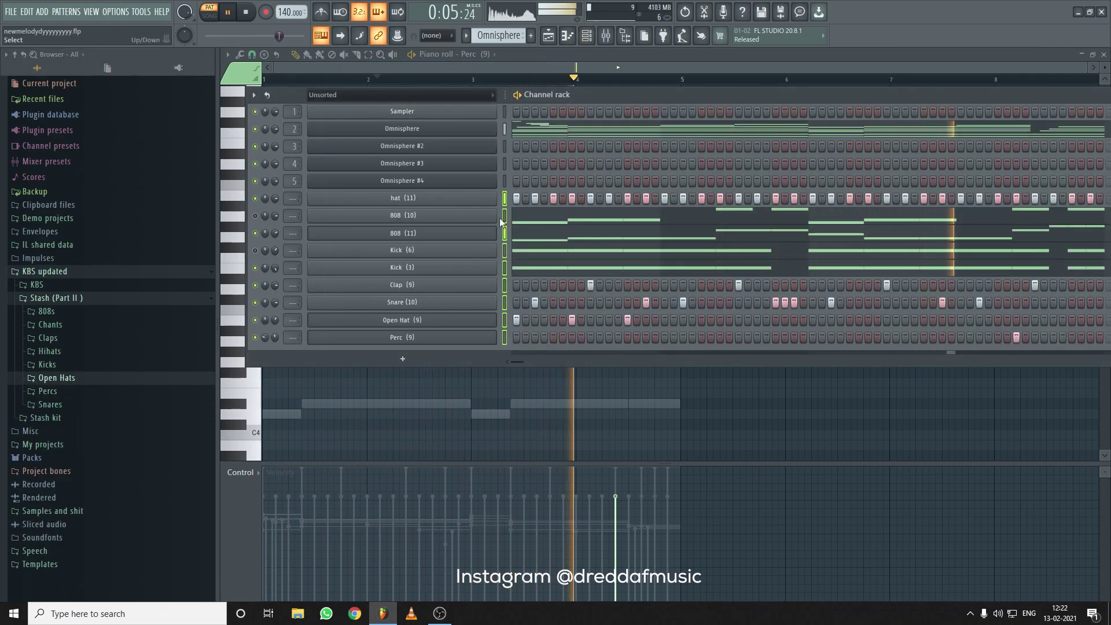
right_click(496, 195)
click(527, 200)
scroll(322, 99, up, 3)
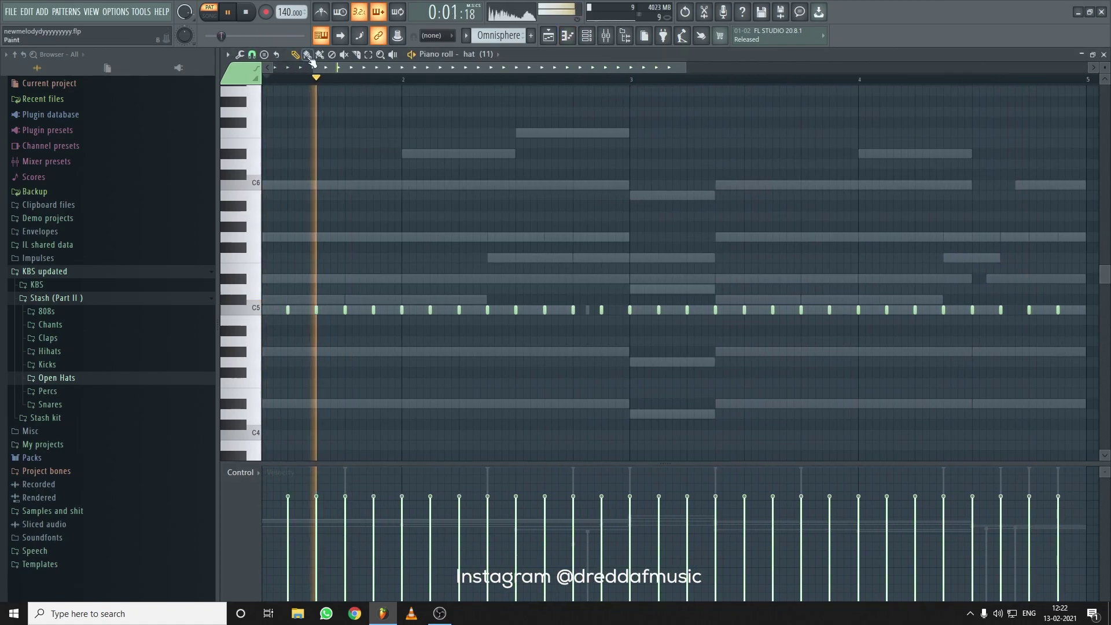
Mute the Omnisphere channel so the drum pattern does not double the melody, and return to the playlist
click(548, 35)
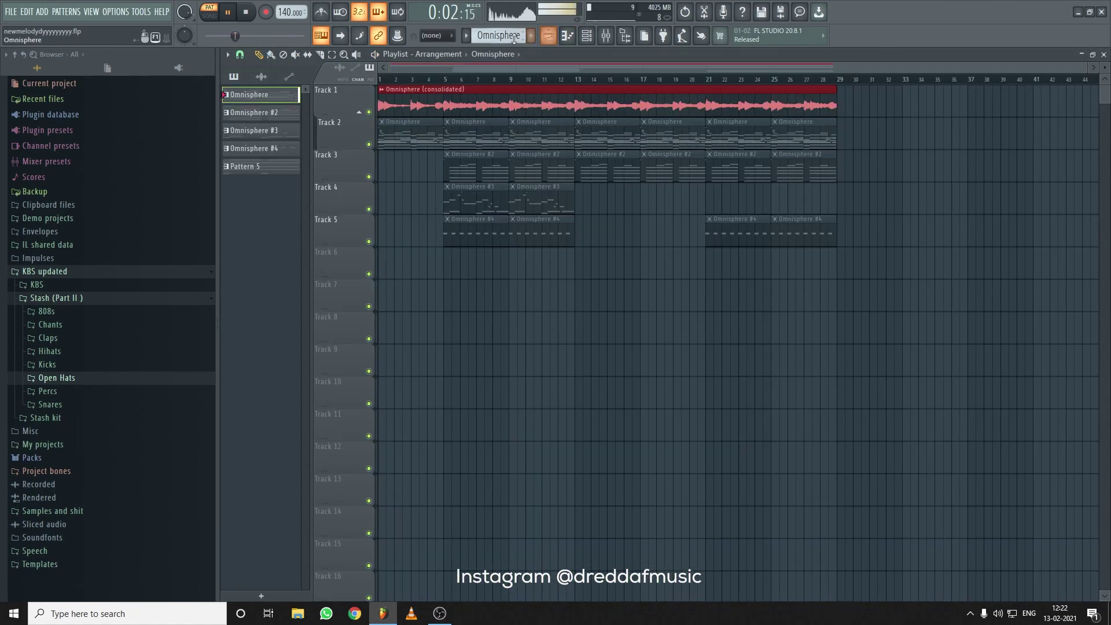
click(586, 36)
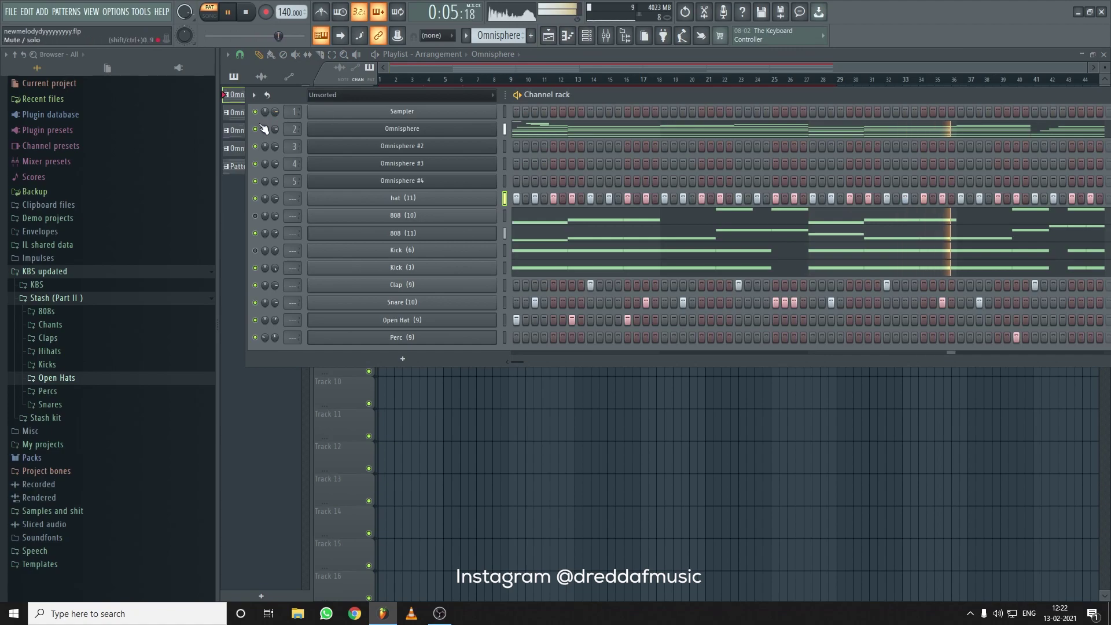
click(515, 58)
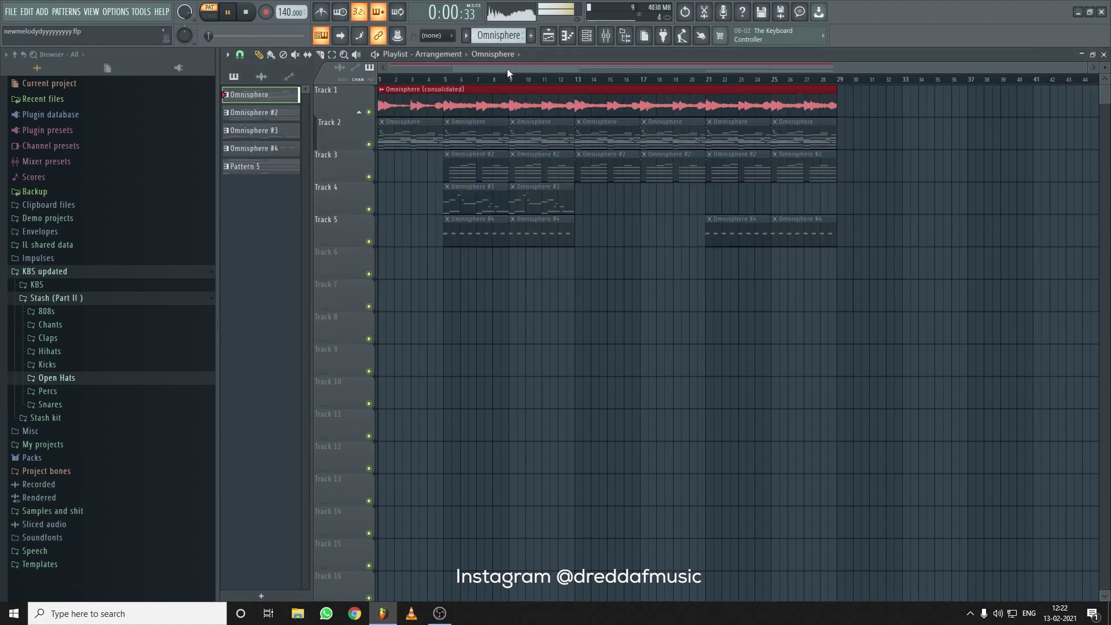
Fill Track 8 of the playlist with back-to-back Omnisphere pattern clips from bar 1 through bar 28
click(483, 354)
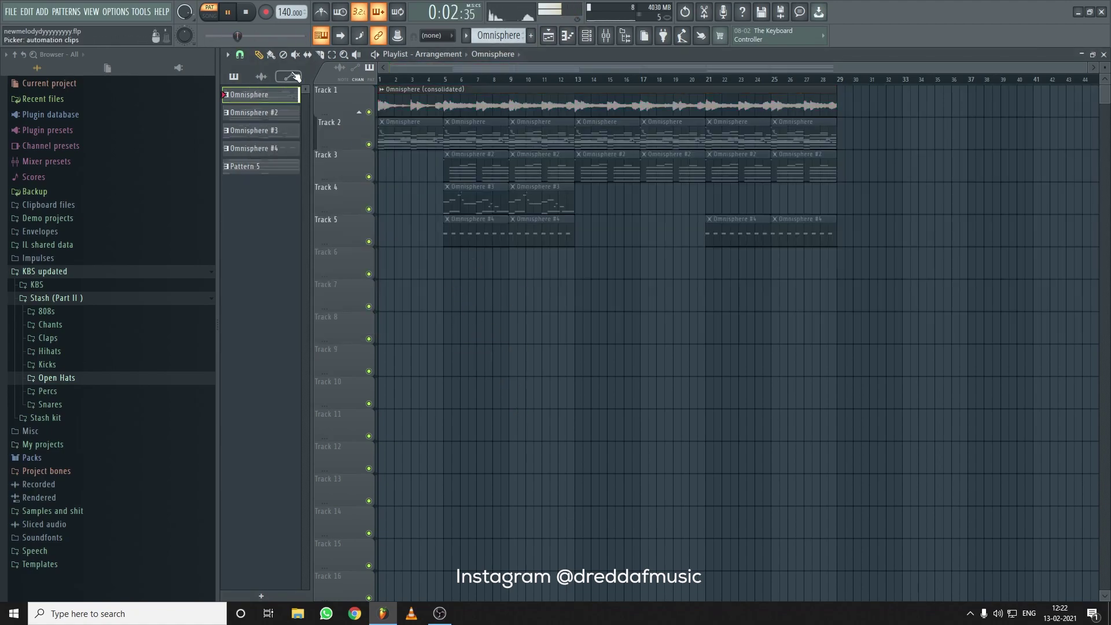
drag(432, 359, 833, 371)
drag(492, 353, 434, 311)
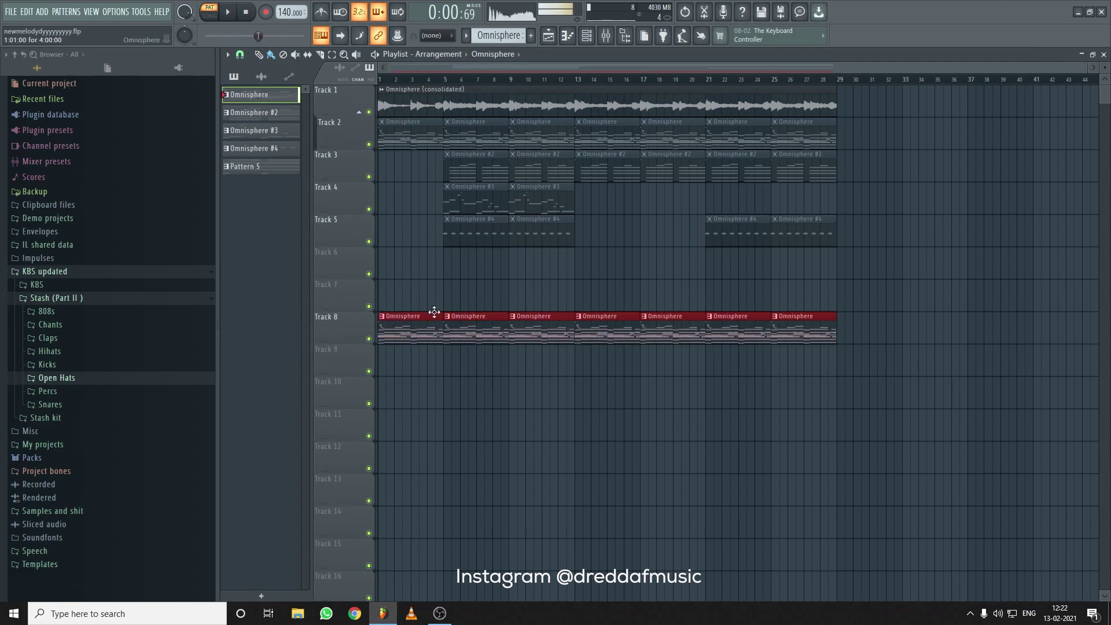
Pick the consolidated Omnisphere clip, play the arrangement in song mode and check the channel states in the channel rack
click(427, 89)
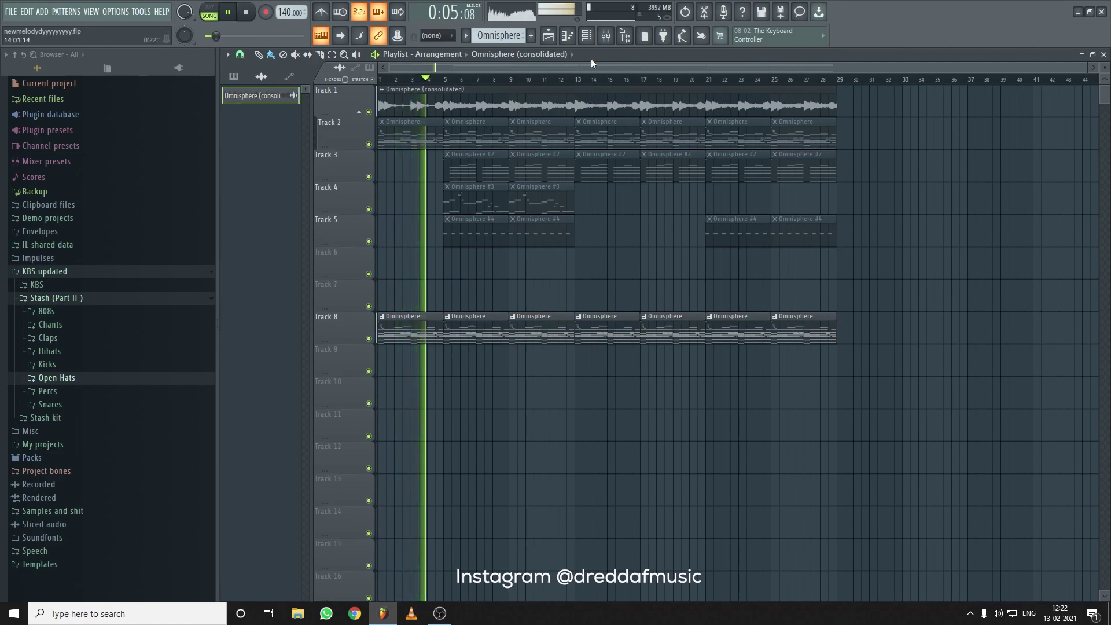
key(F6)
scroll(468, 95, down, 1)
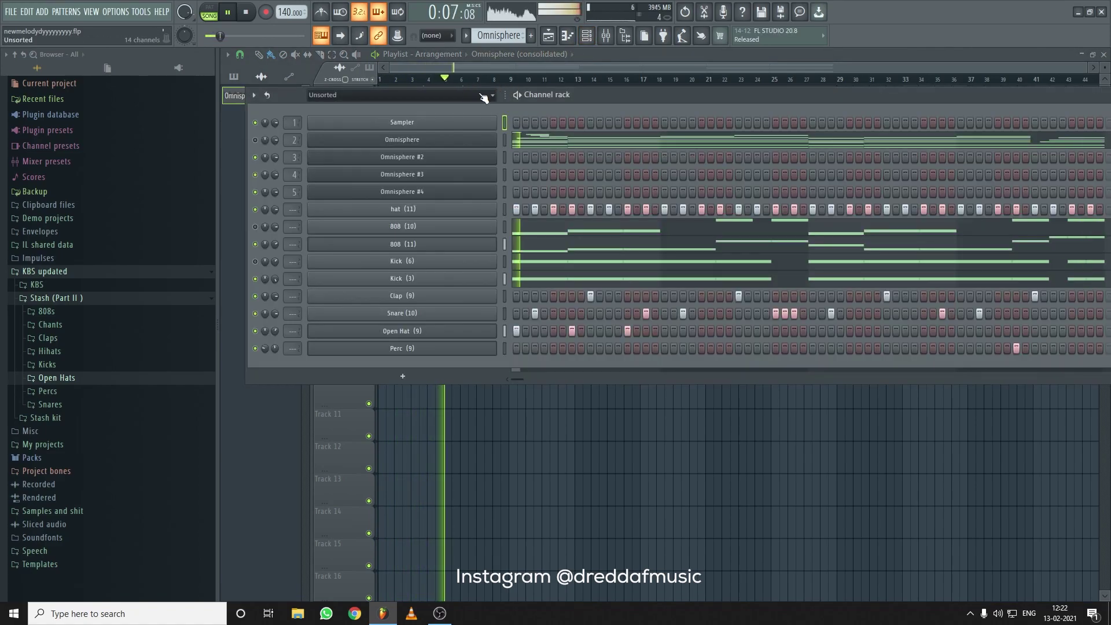
key(F6)
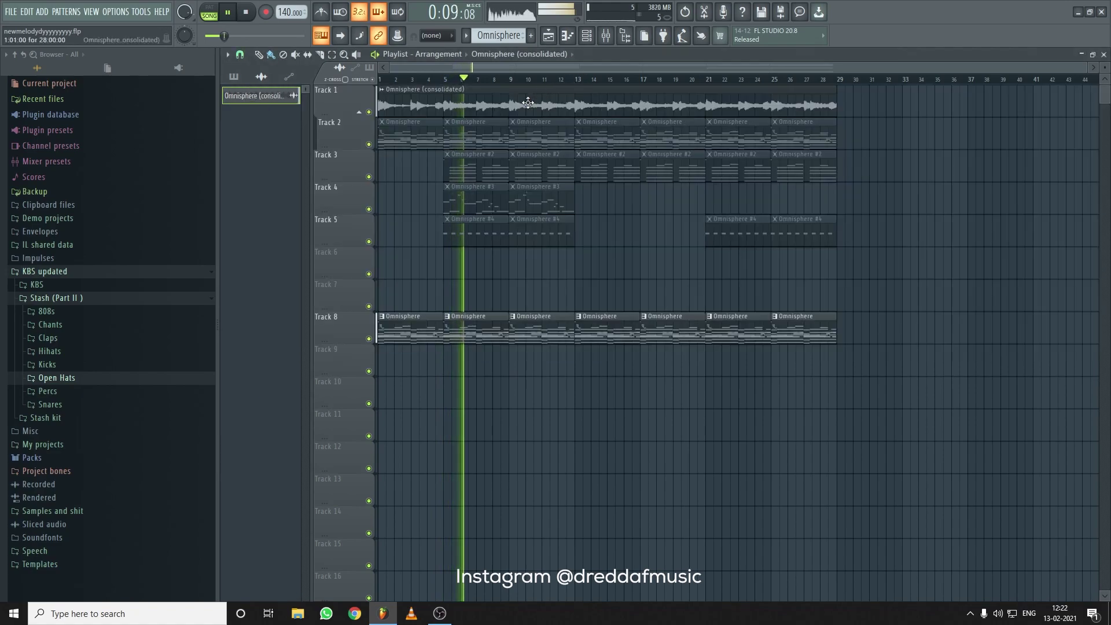
Route the consolidated Omnisphere audio to mixer track 6 and load Fruity Parametric EQ 2 in effect slot 4
double_click(559, 104)
key(ctrl+l)
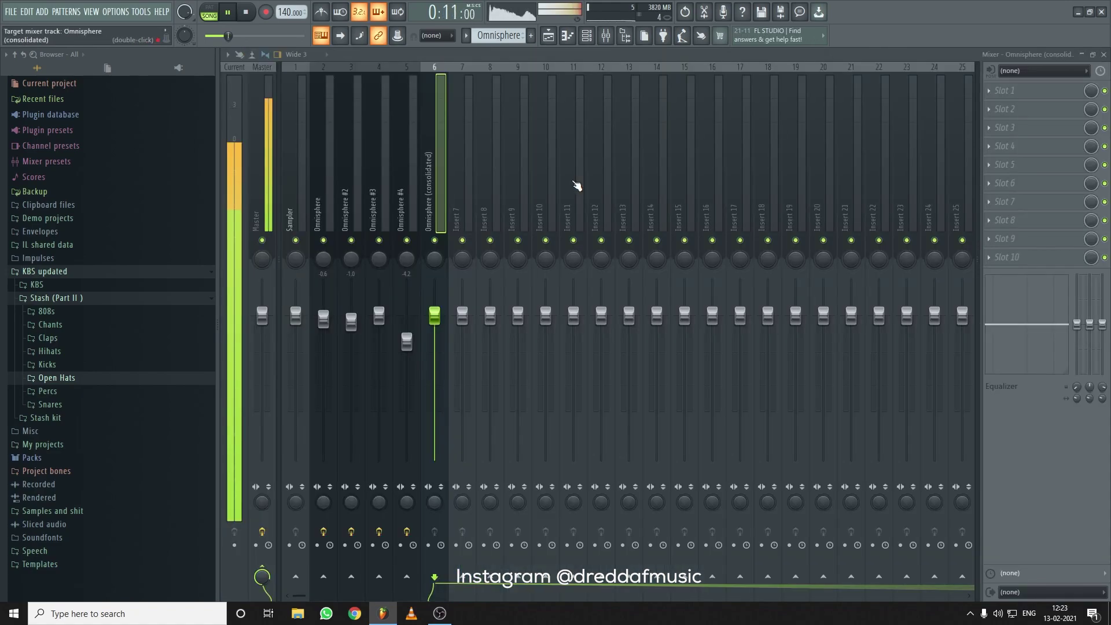
click(1005, 145)
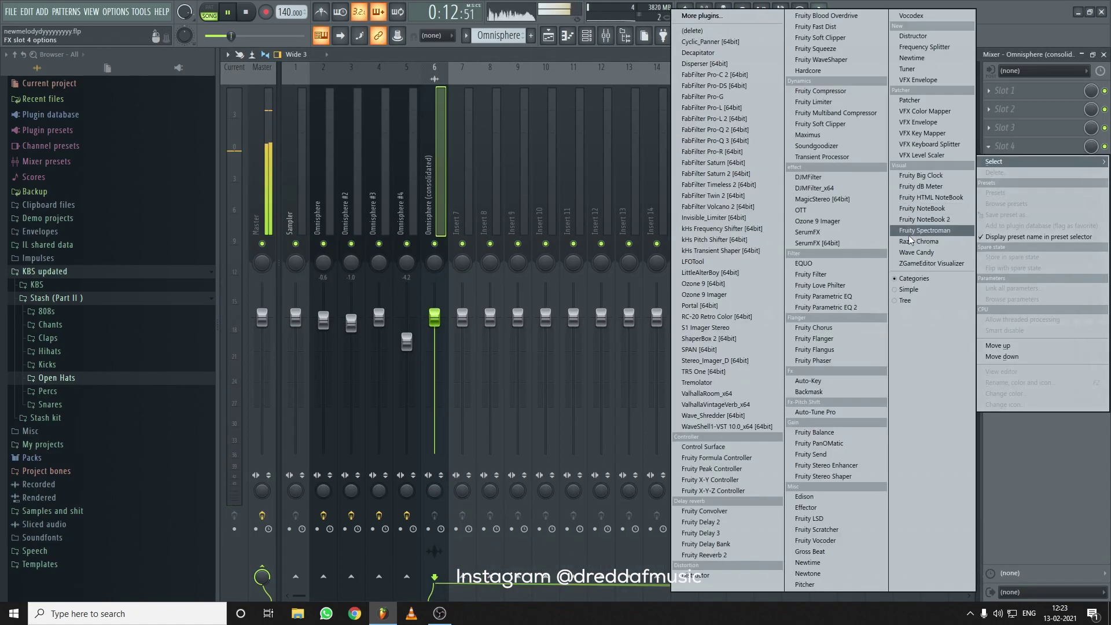
click(868, 308)
Roll off the melody's low end, dip band 2 near 100 Hz and raise the high shelf about 4.5 dB at 4544 Hz
key(space)
mouse_move(295, 220)
mouse_down()
mouse_move(325, 292)
mouse_move(313, 230)
mouse_up()
scroll(325, 292, down, 3)
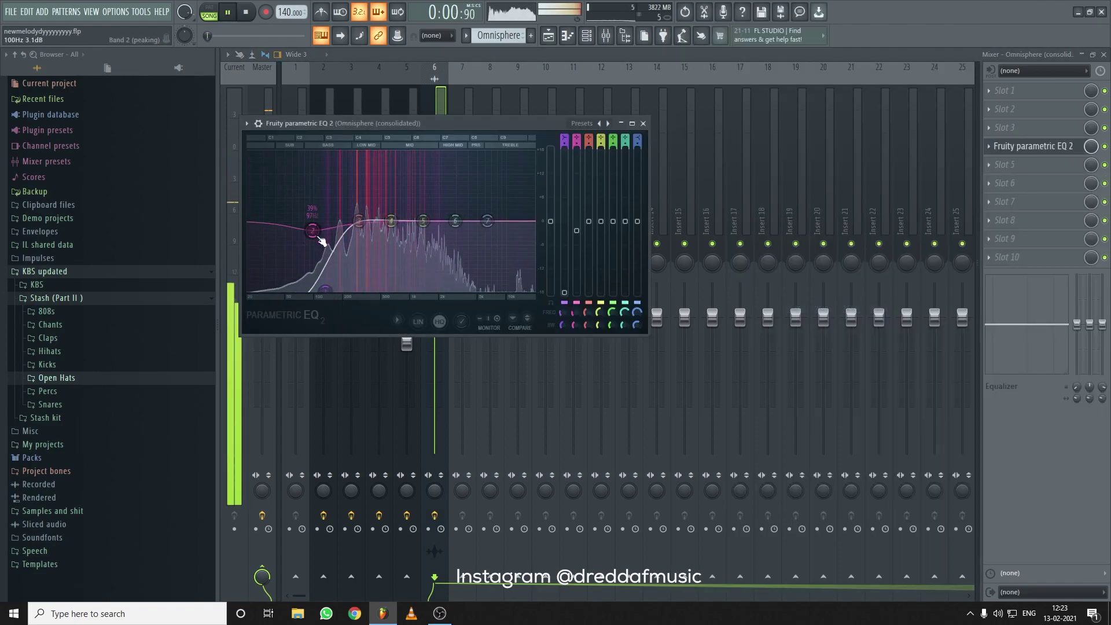
drag(487, 220, 473, 203)
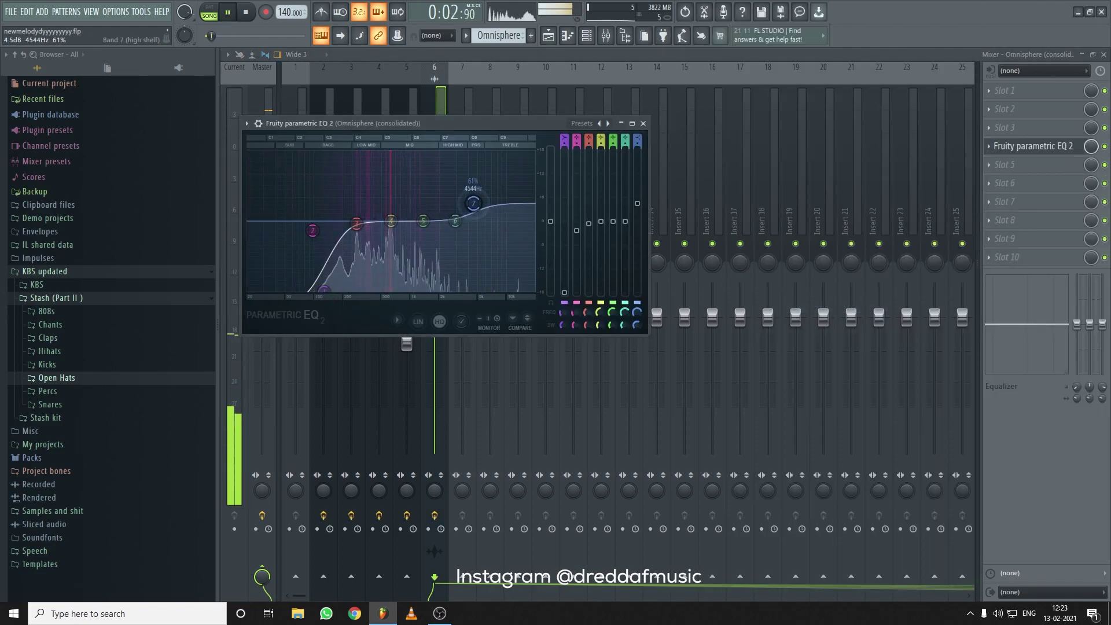
Load FabFilter Pro-C 2 in slot 2 with about +1.94 dB wet gain, and lower band 3 of the melody's EQ slightly
click(1030, 108)
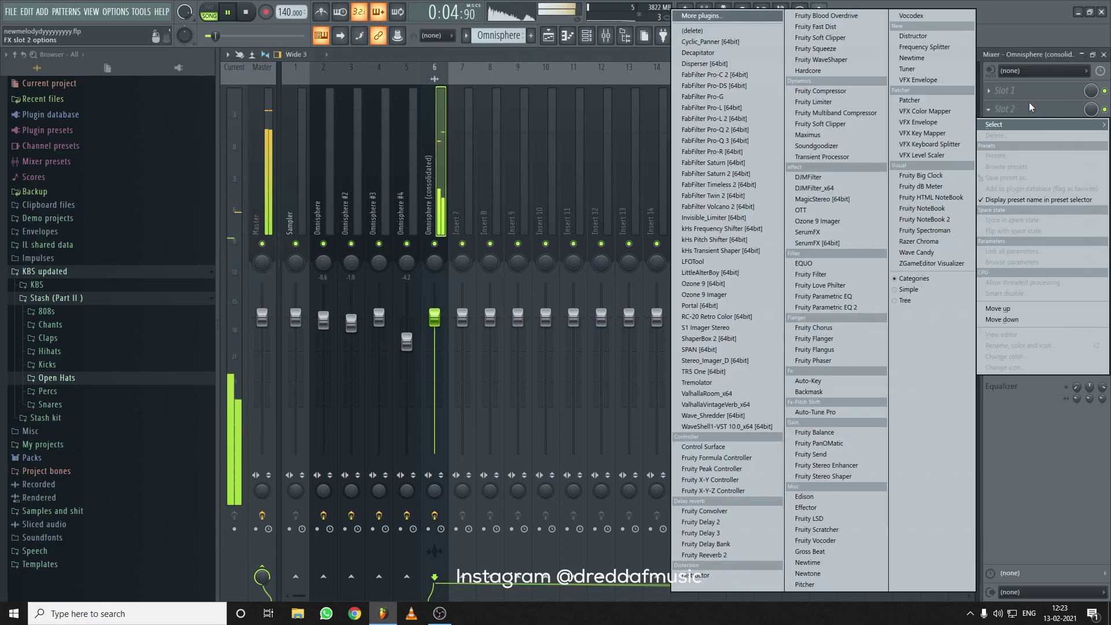
click(715, 74)
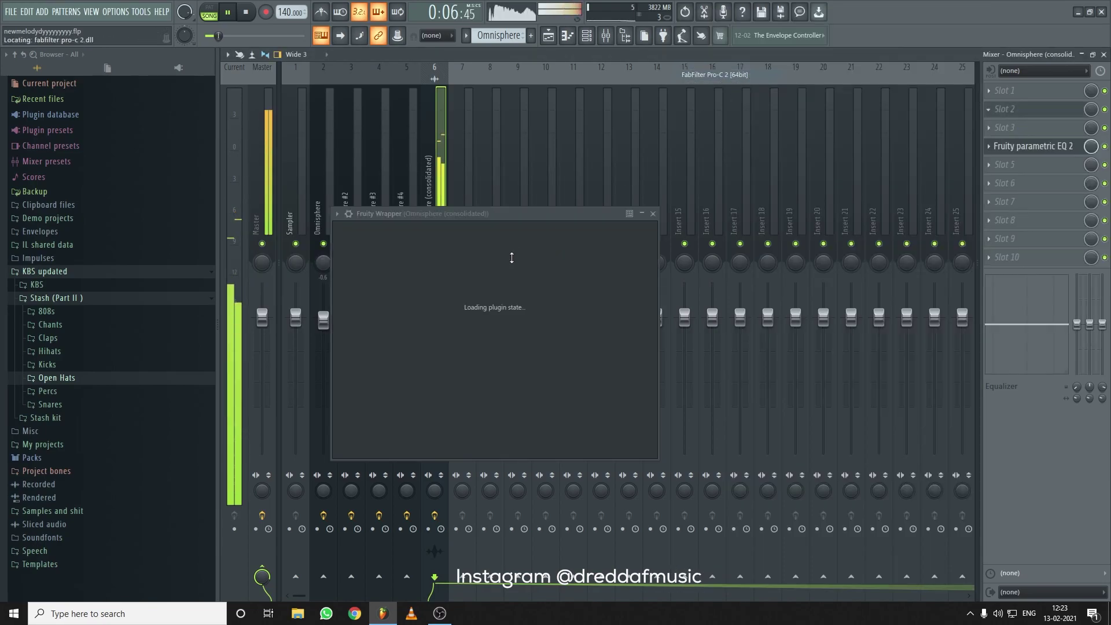
drag(681, 378, 691, 365)
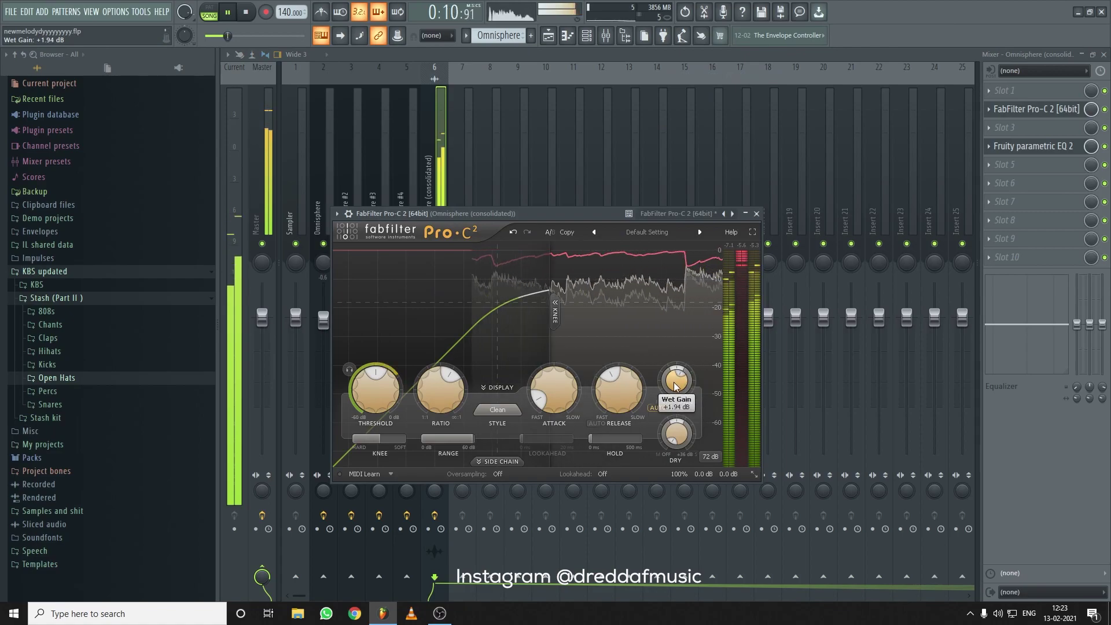
key(XF86AudioLowerVolume)
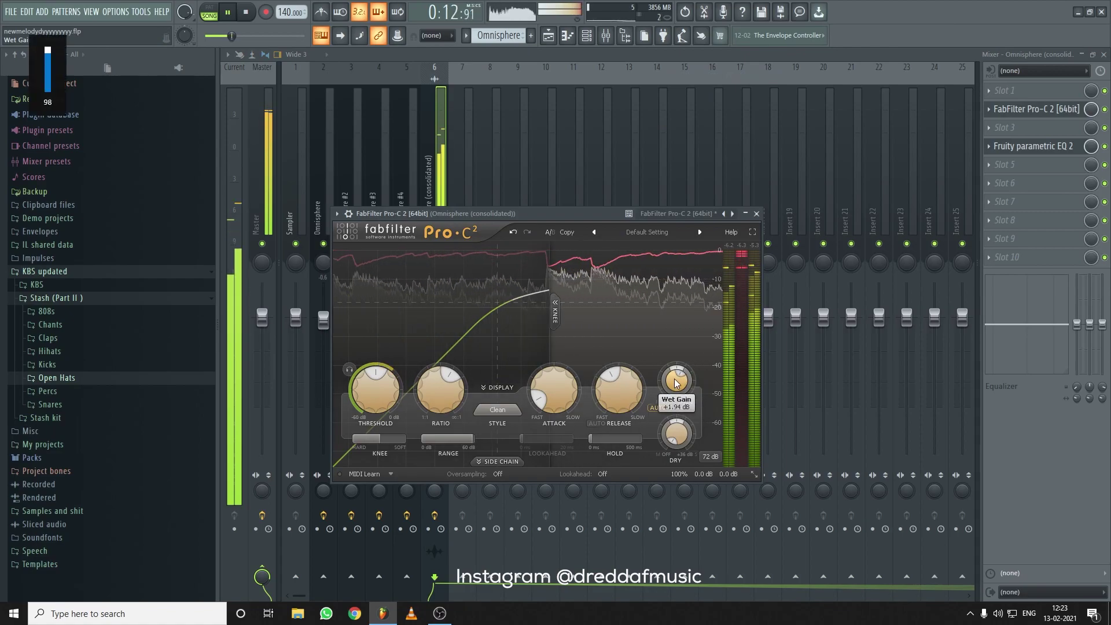
key(Escape)
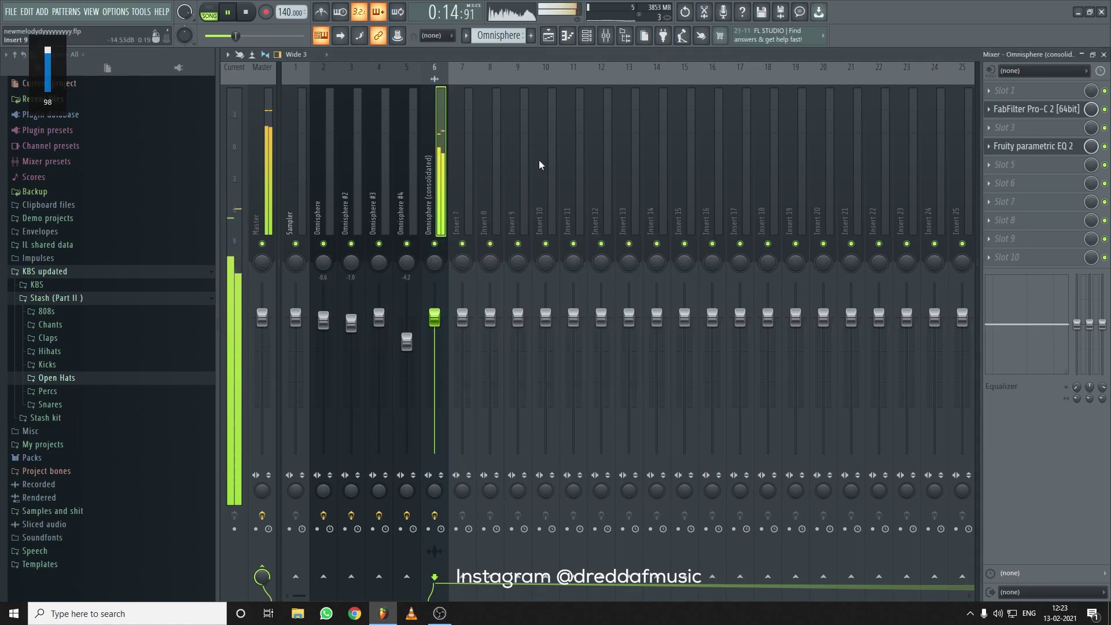
click(1048, 144)
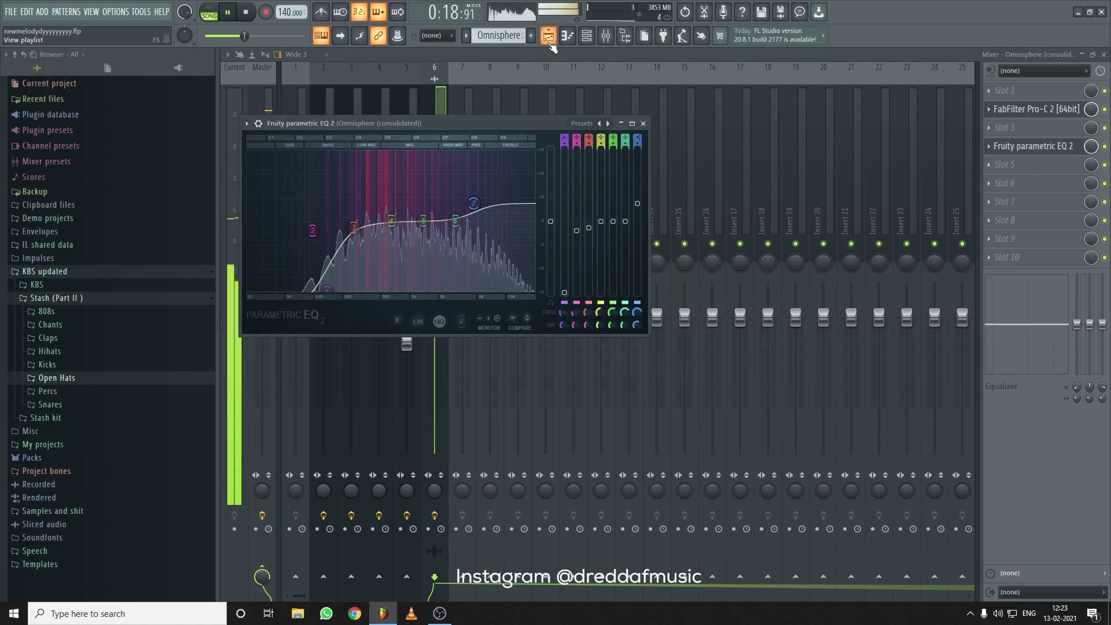
Select the channels from hat (11) through Perc (9) and route them to consecutive mixer tracks starting at Insert 26
click(548, 39)
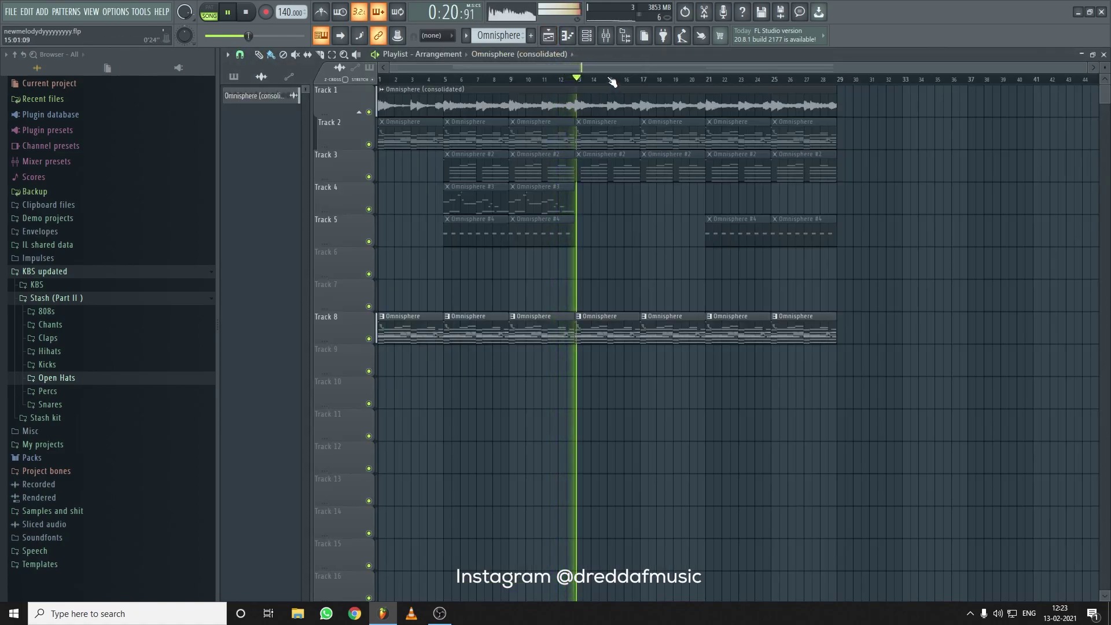
click(586, 37)
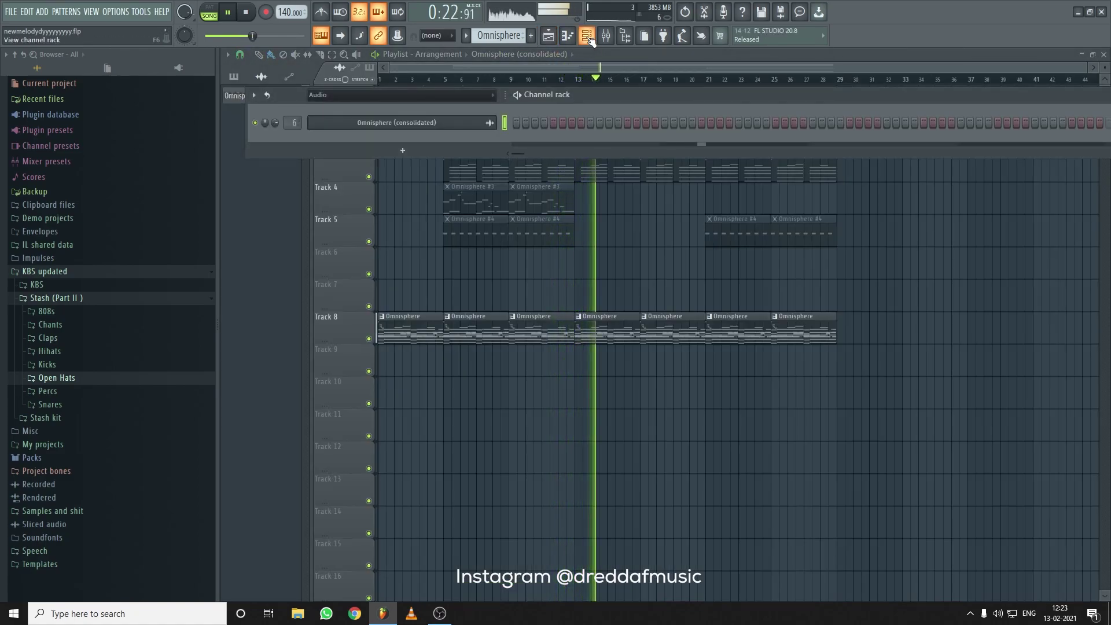
click(589, 39)
click(589, 39)
click(499, 36)
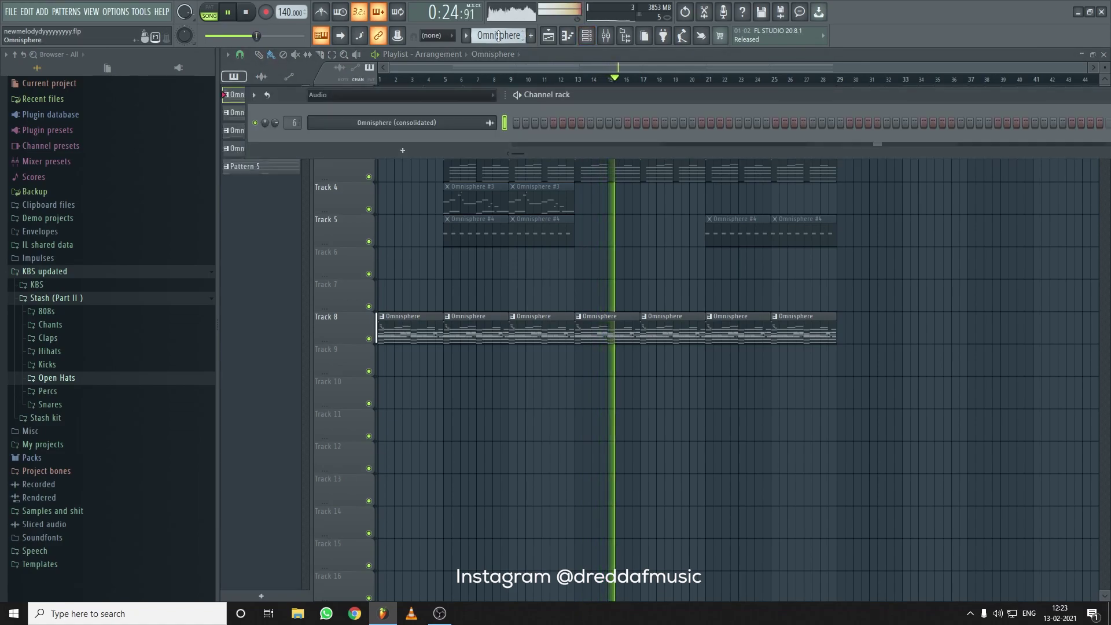
scroll(487, 98, down, 1)
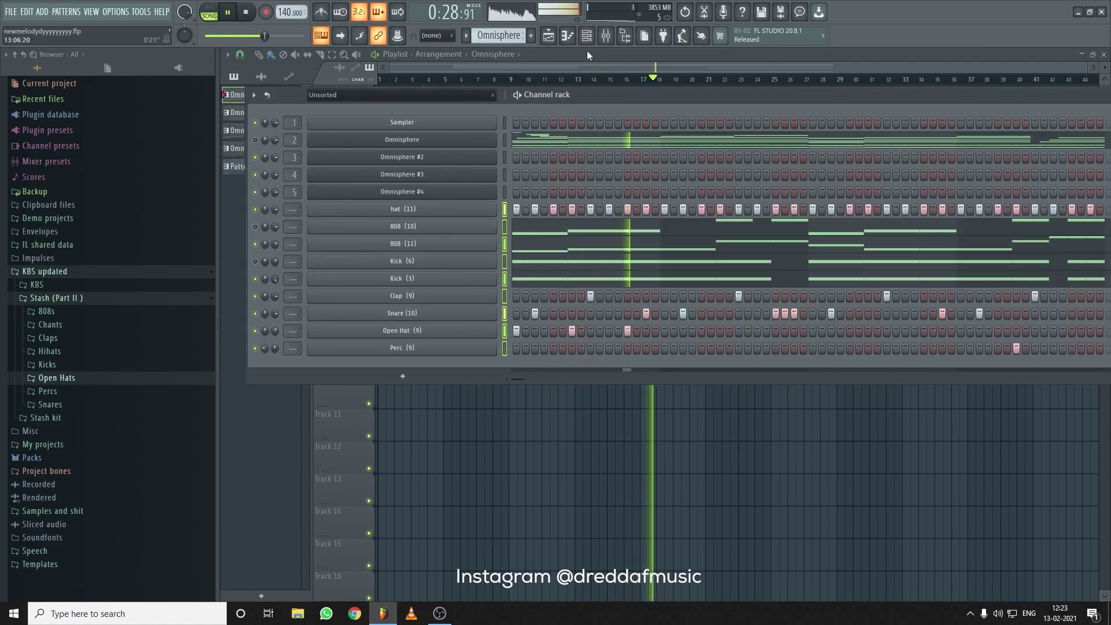
click(606, 36)
scroll(598, 105, down, 3)
click(573, 155)
right_click(573, 155)
mouse_move(622, 185)
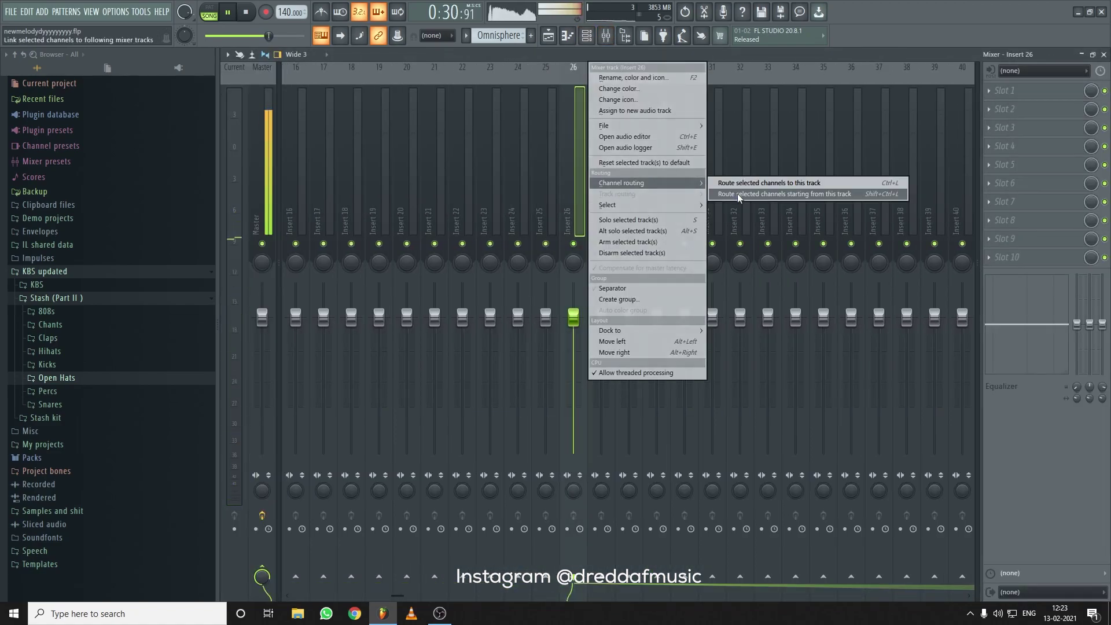
click(736, 194)
Solo the 808 (11) mixer track and load Fruity Parametric EQ 2 in its effect slot 5
mouse_move(685, 315)
mouse_down()
mouse_move(684, 347)
mouse_move(684, 301)
mouse_move(692, 333)
mouse_move(692, 320)
mouse_up()
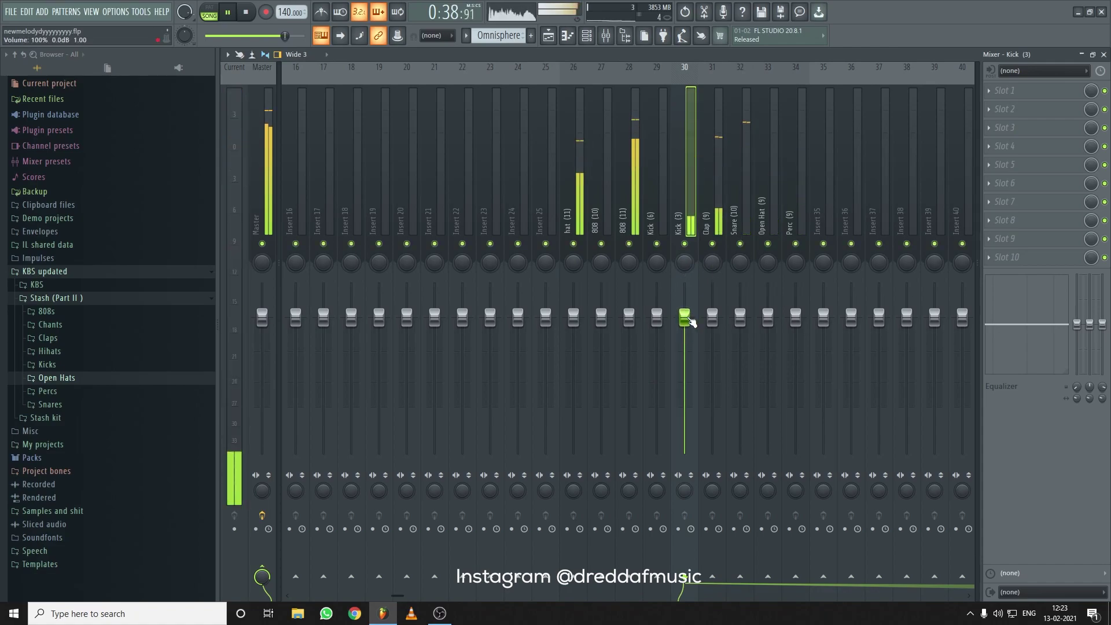
right_click(634, 248)
right_click(631, 241)
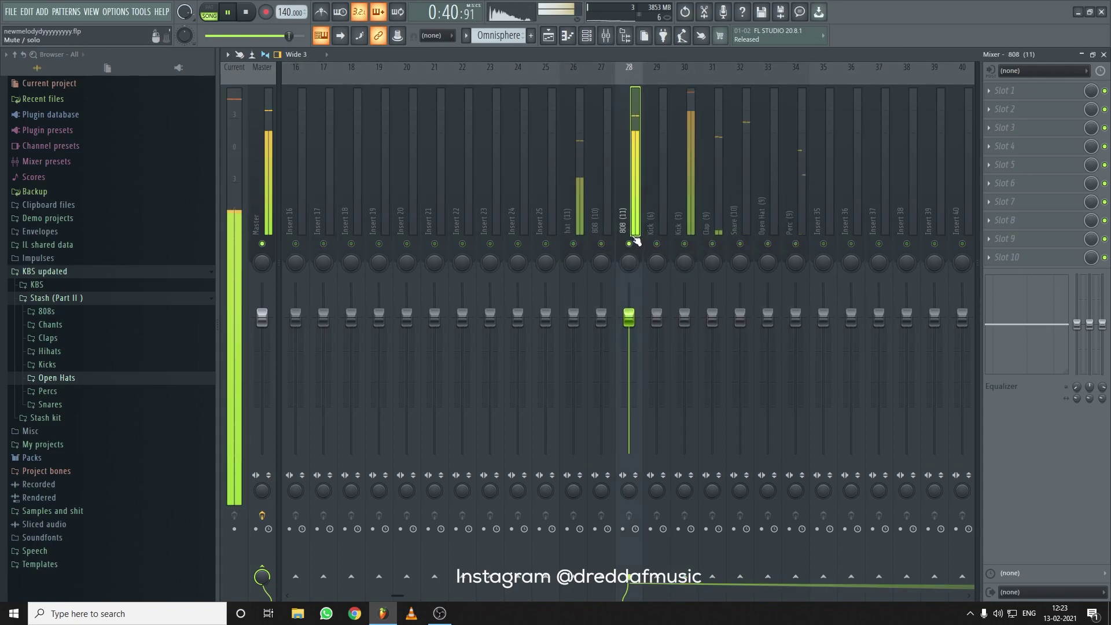
click(1022, 166)
click(867, 306)
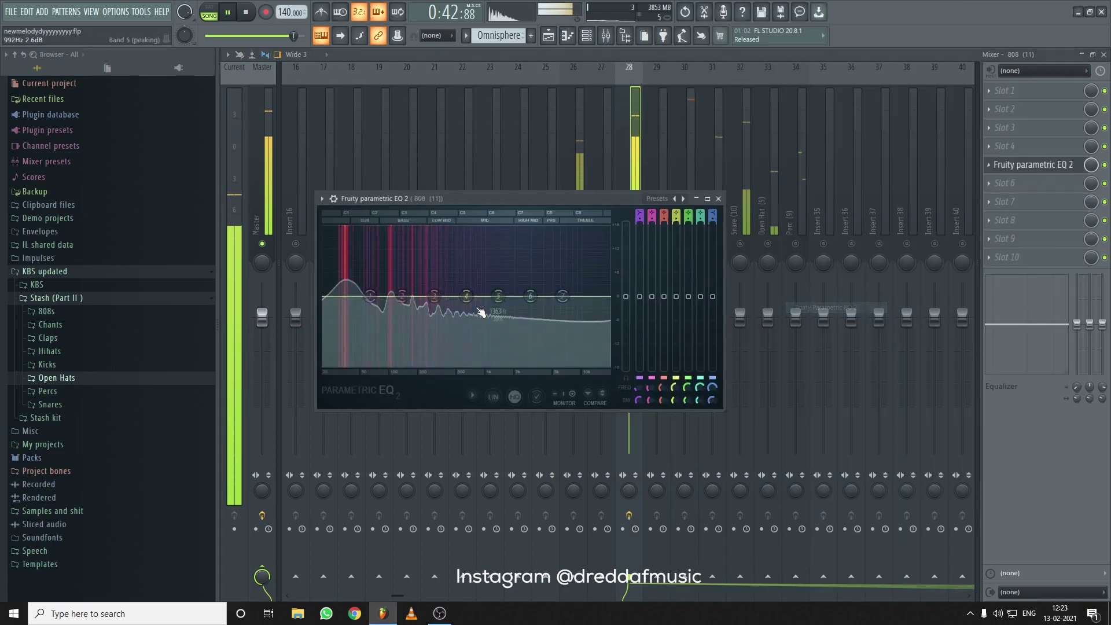
Lower the high shelf on the 808 (11) EQ, dip bands 6 and 2 slightly, and unsolo the track
drag(567, 322, 566, 325)
drag(530, 296, 528, 300)
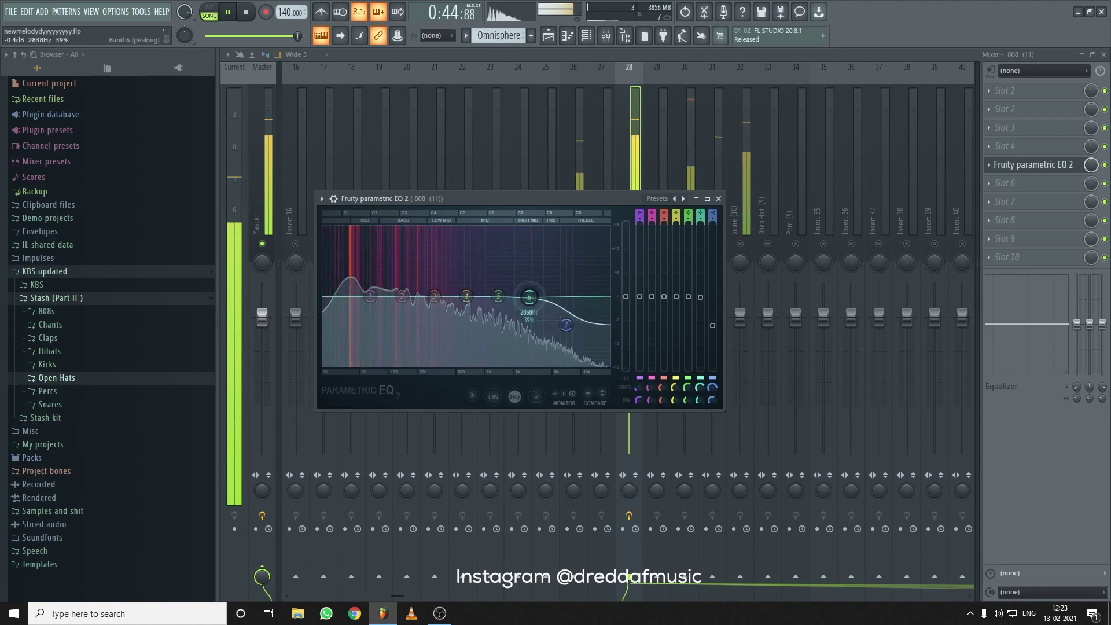
drag(402, 296, 402, 300)
key(Escape)
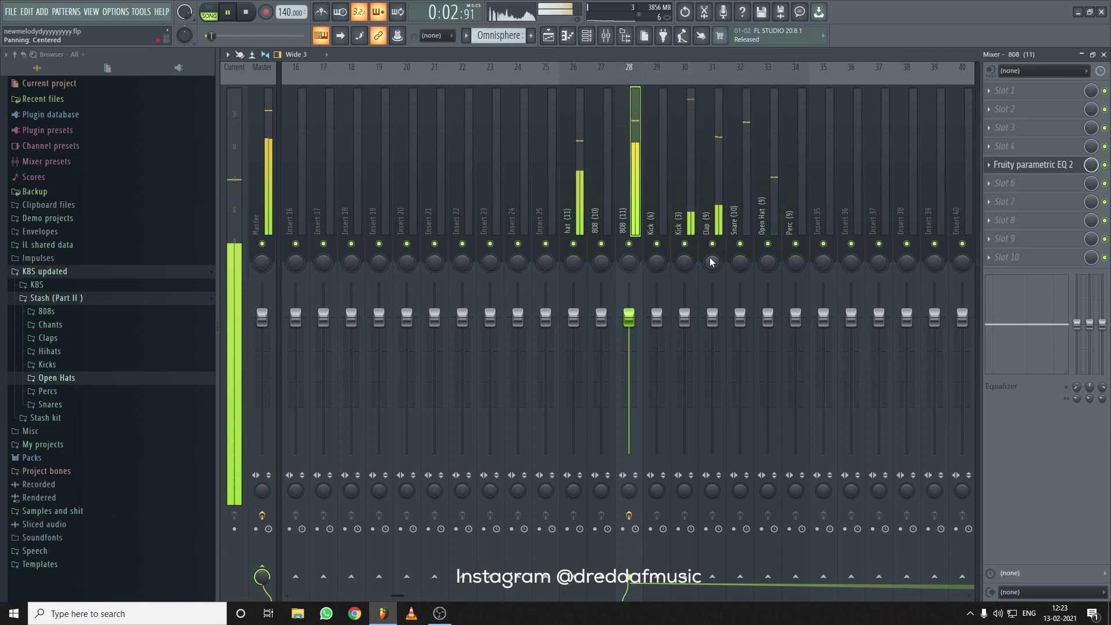
Examine the full 808 (11) note pattern in the piano roll and switch playback to pattern mode
click(587, 36)
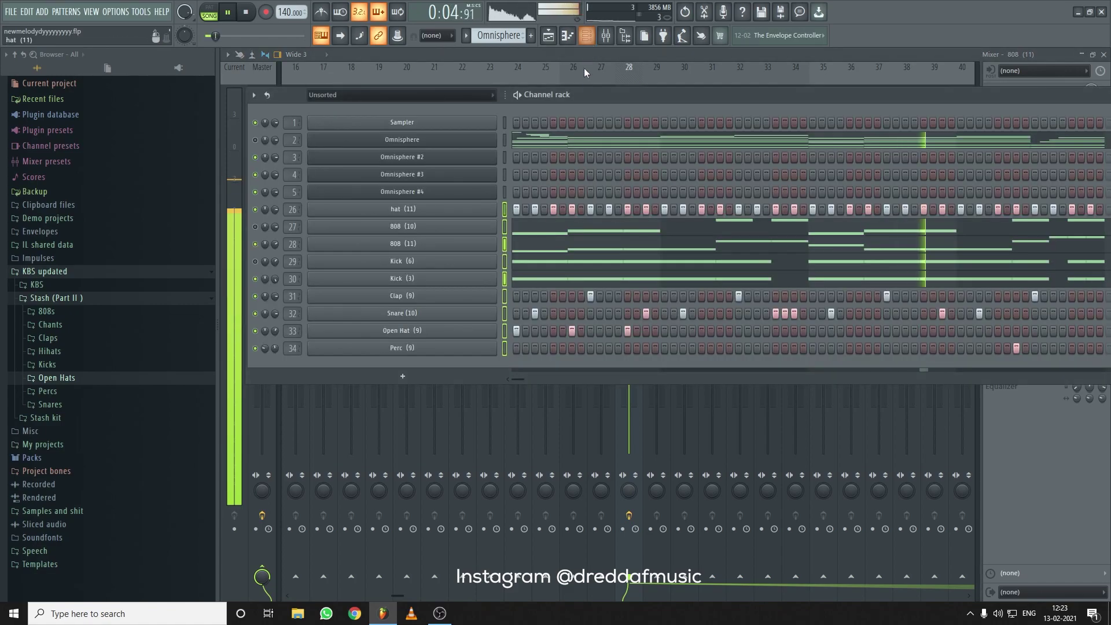
right_click(494, 241)
click(505, 244)
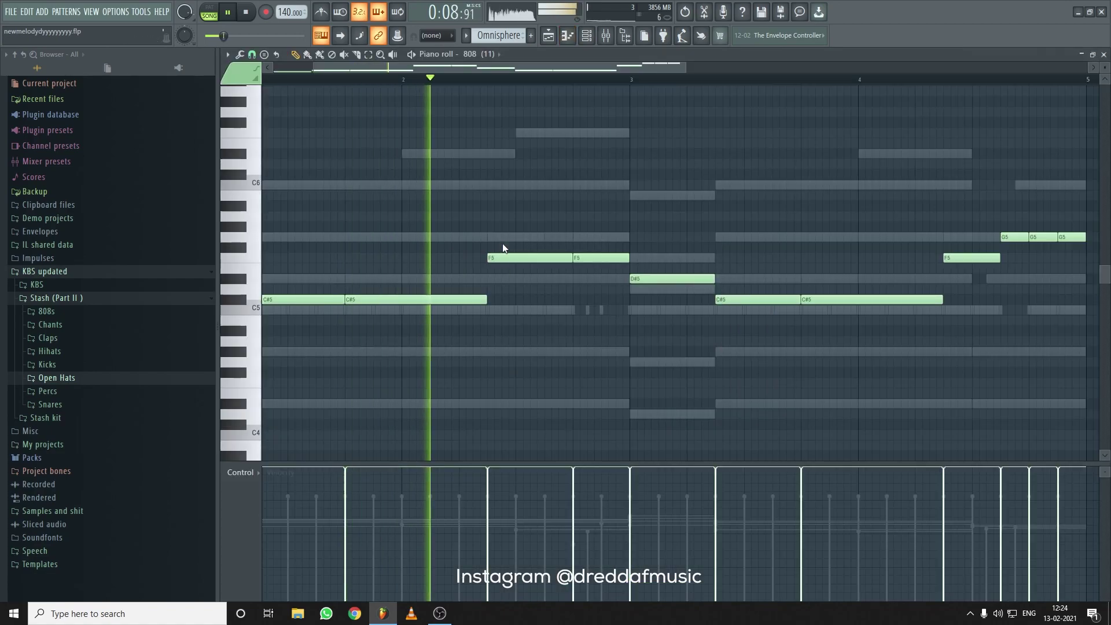
scroll(465, 82, down, 2)
scroll(468, 86, down, 1)
click(228, 13)
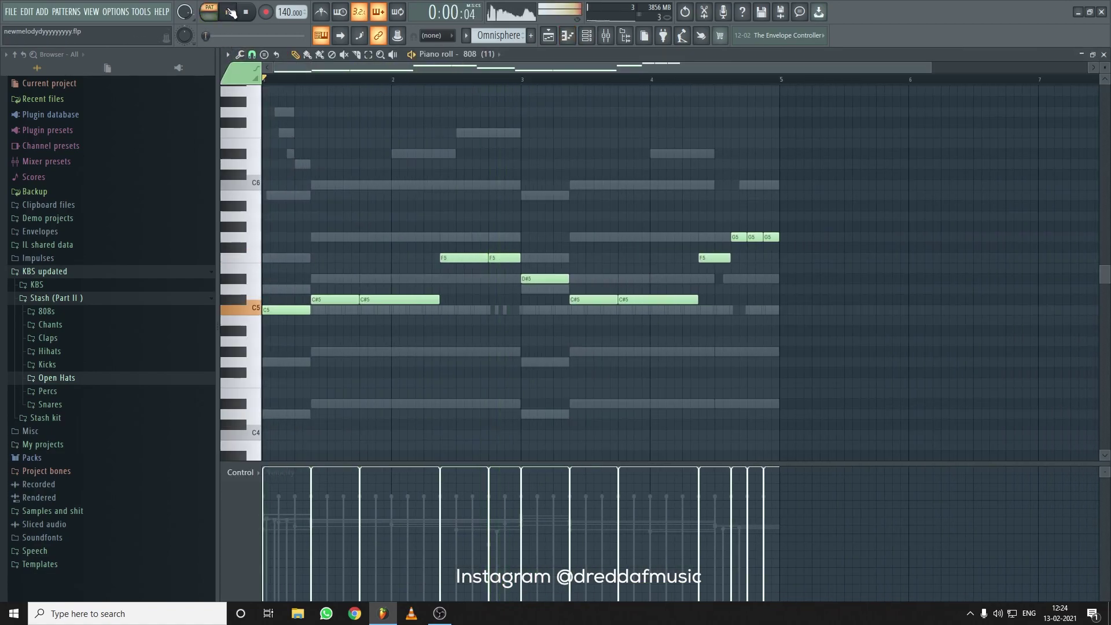
Delete the F5 note in bar 2 that follows the long C#5 and the F5 note in bar 4 of 808 (11)
scroll(327, 77, down, 2)
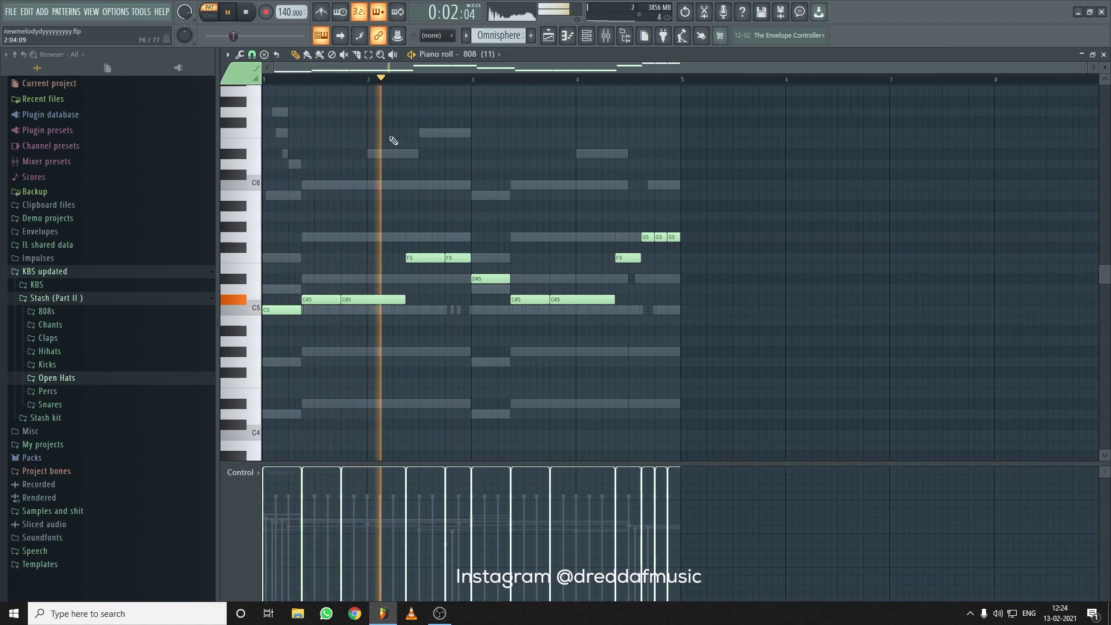
scroll(414, 80, up, 2)
scroll(414, 80, down, 2)
key(space)
right_click(417, 258)
key(space)
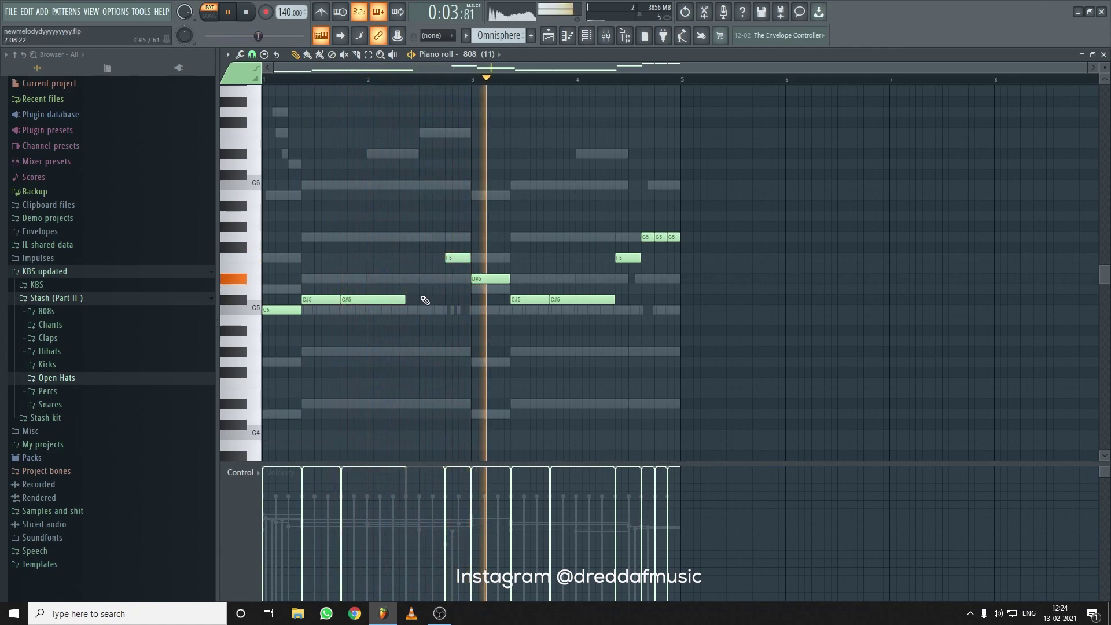
right_click(635, 259)
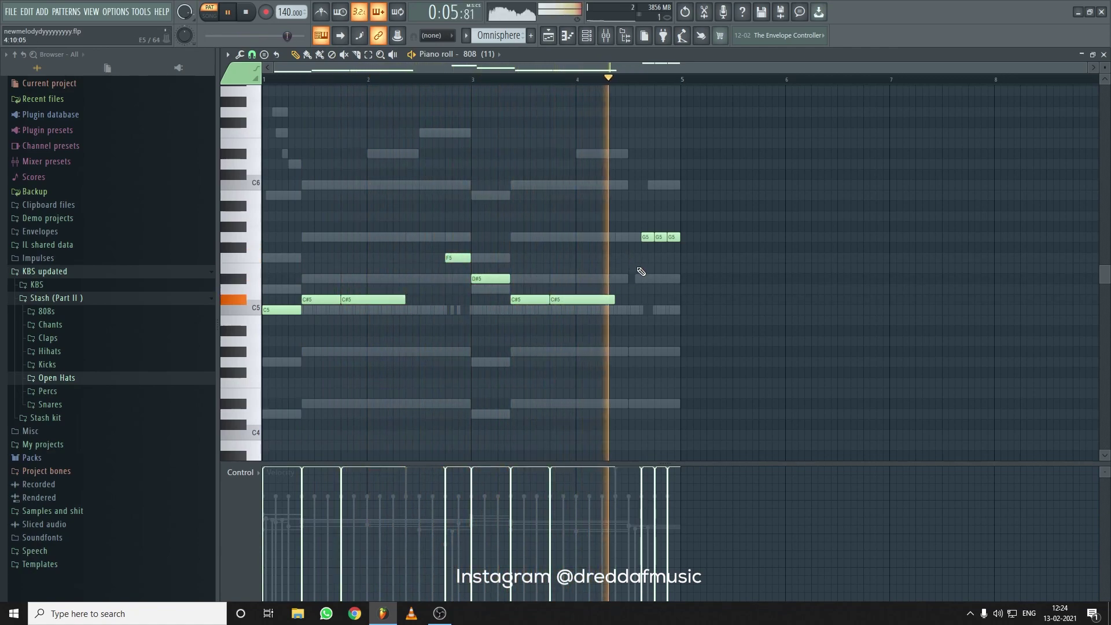
Switch playback to song mode and bring up the channel rack over the playlist
click(548, 35)
key(l)
key(F6)
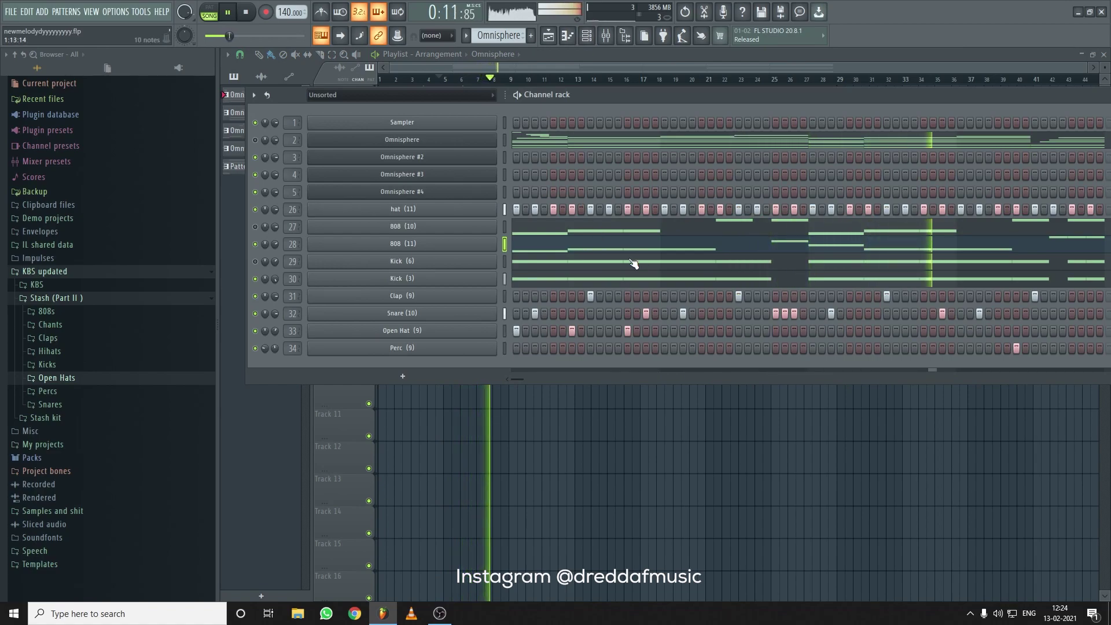
Solo the Open Hat (9) mixer track, lower its volume to about -12 dB, cut its lows by 18 dB at 90 Hz, and unsolo it
click(606, 37)
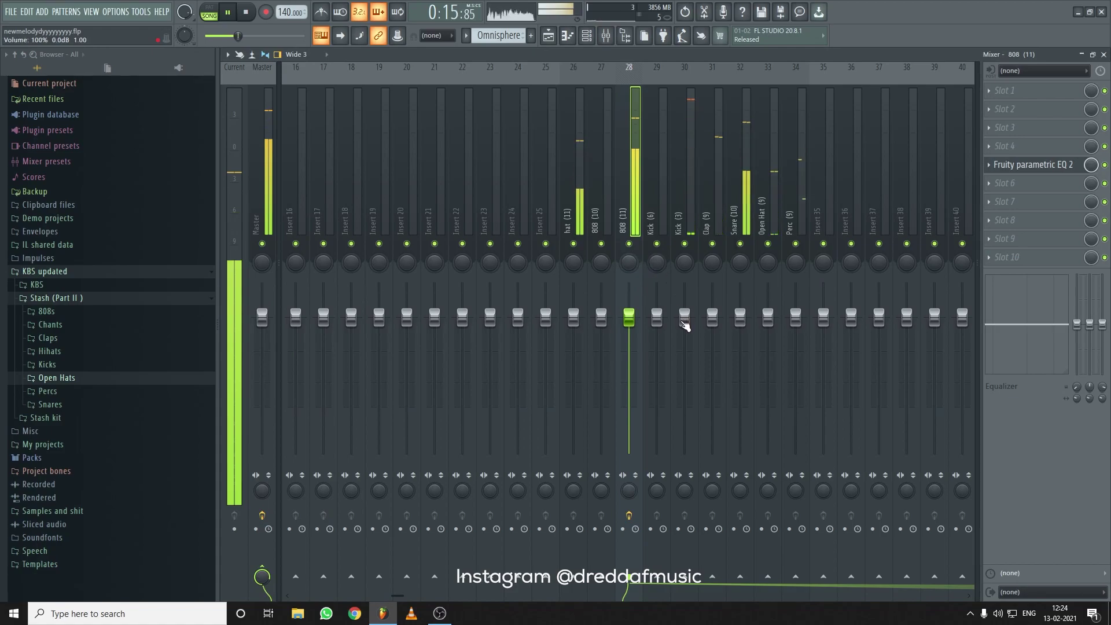
right_click(767, 243)
drag(768, 317, 768, 385)
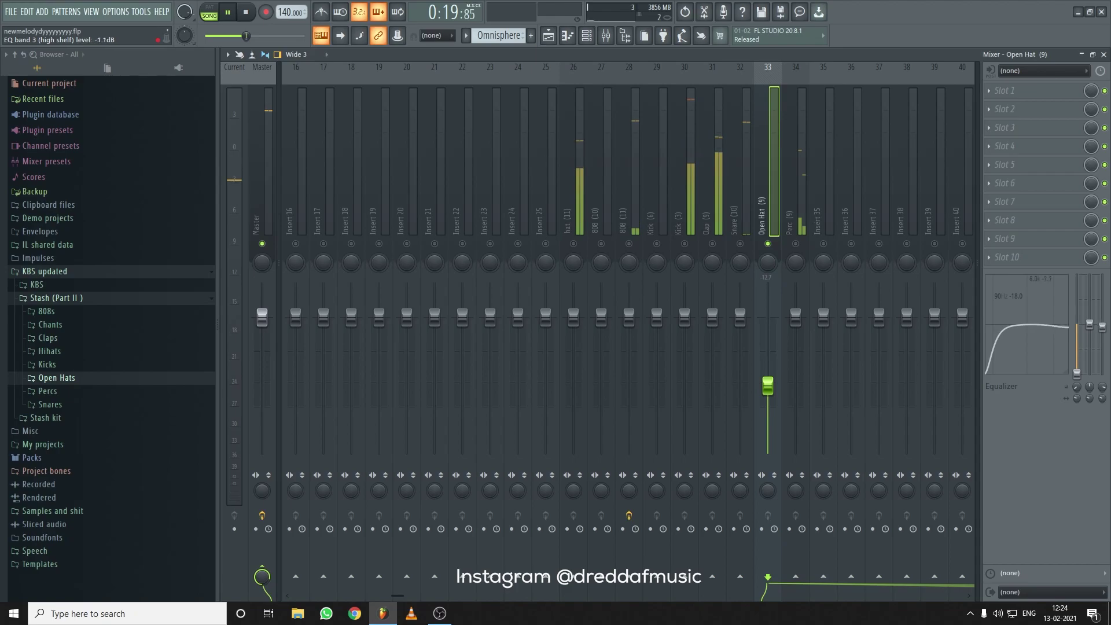
right_click(767, 243)
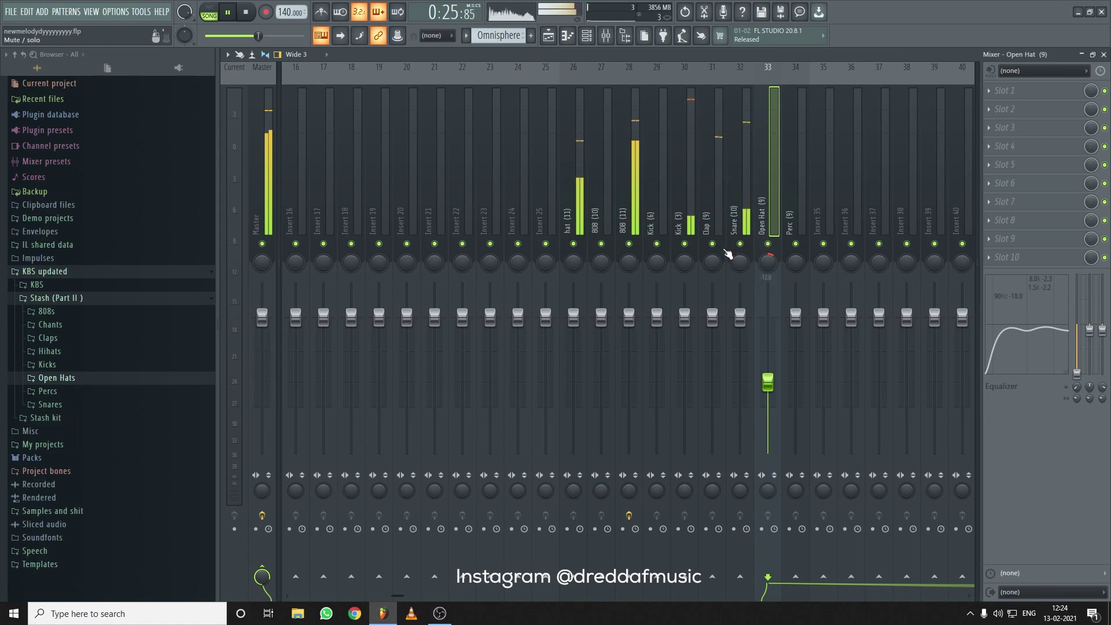
Inspect the 808 (11) mixer track and the channel's sample and volume envelope settings
click(632, 182)
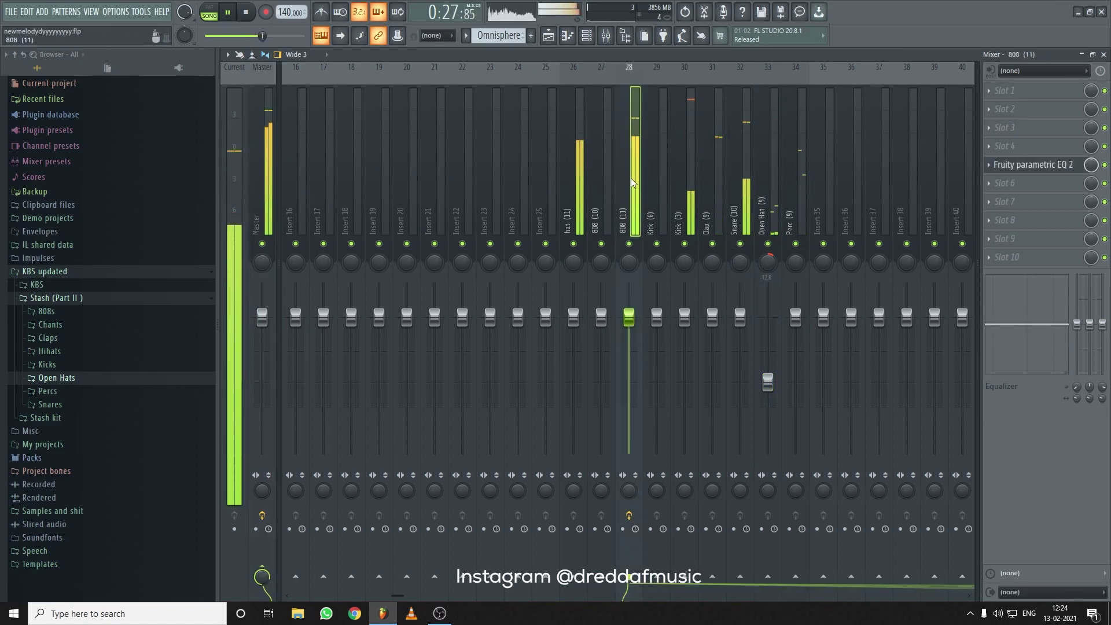
click(587, 36)
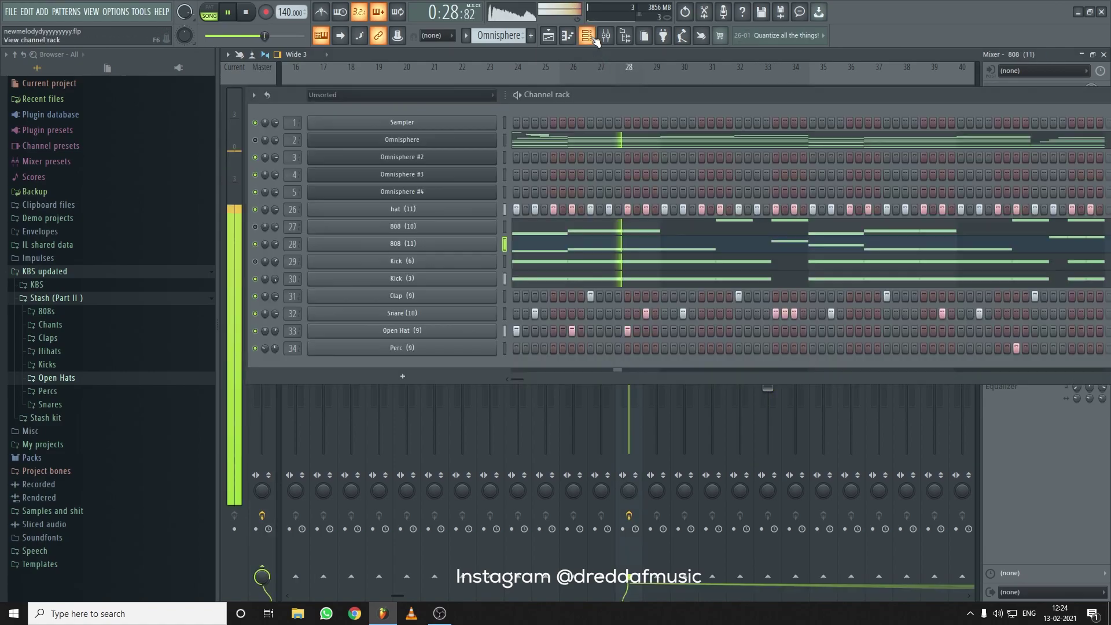
click(474, 243)
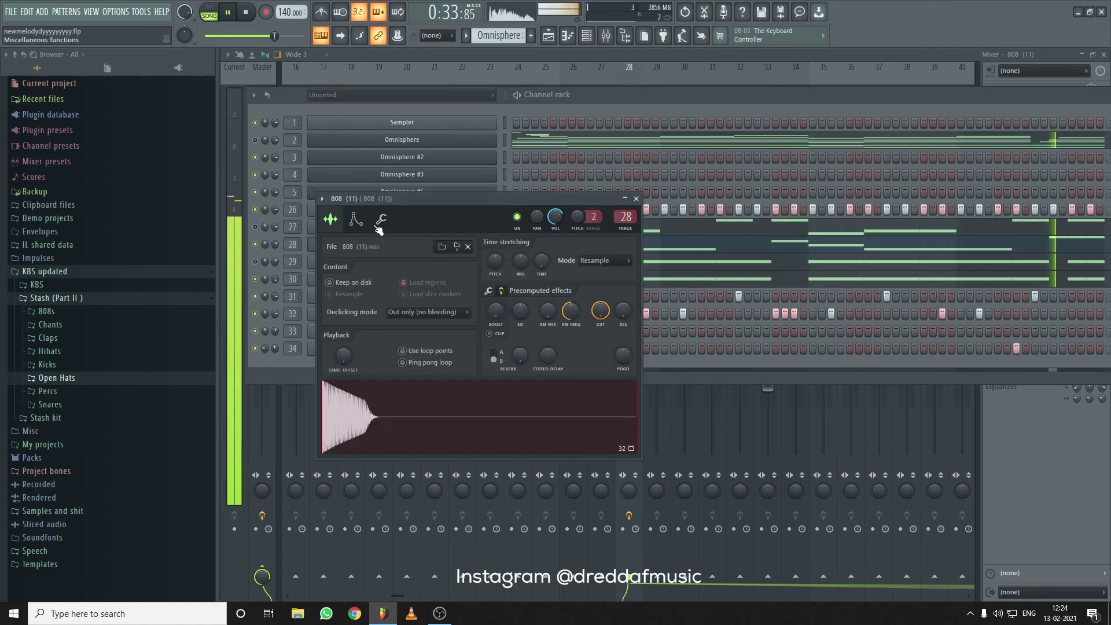
click(357, 218)
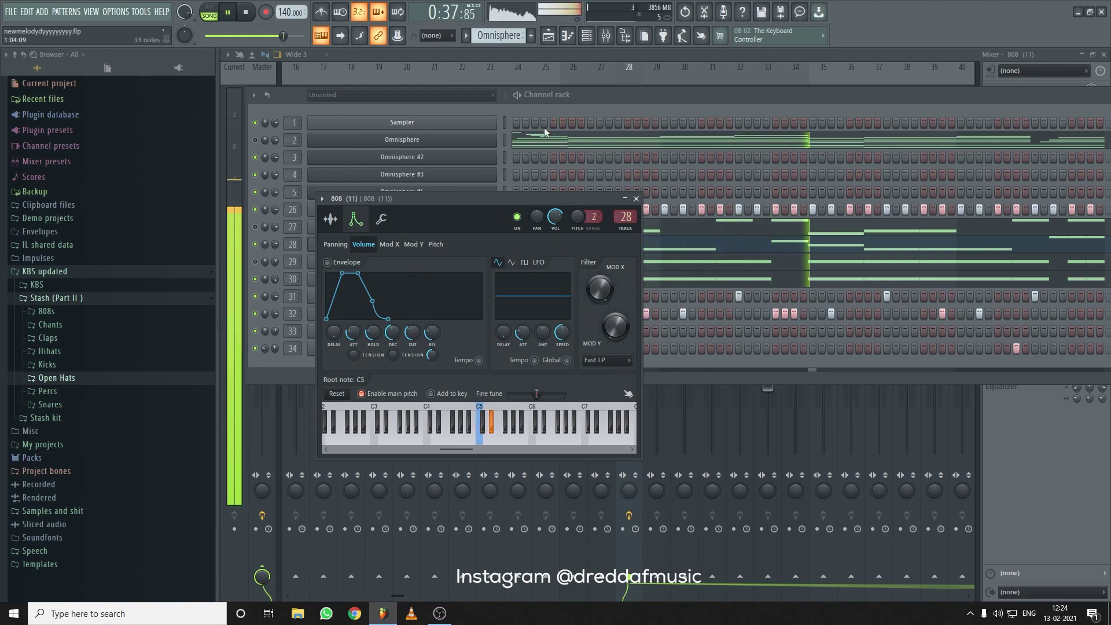
click(528, 118)
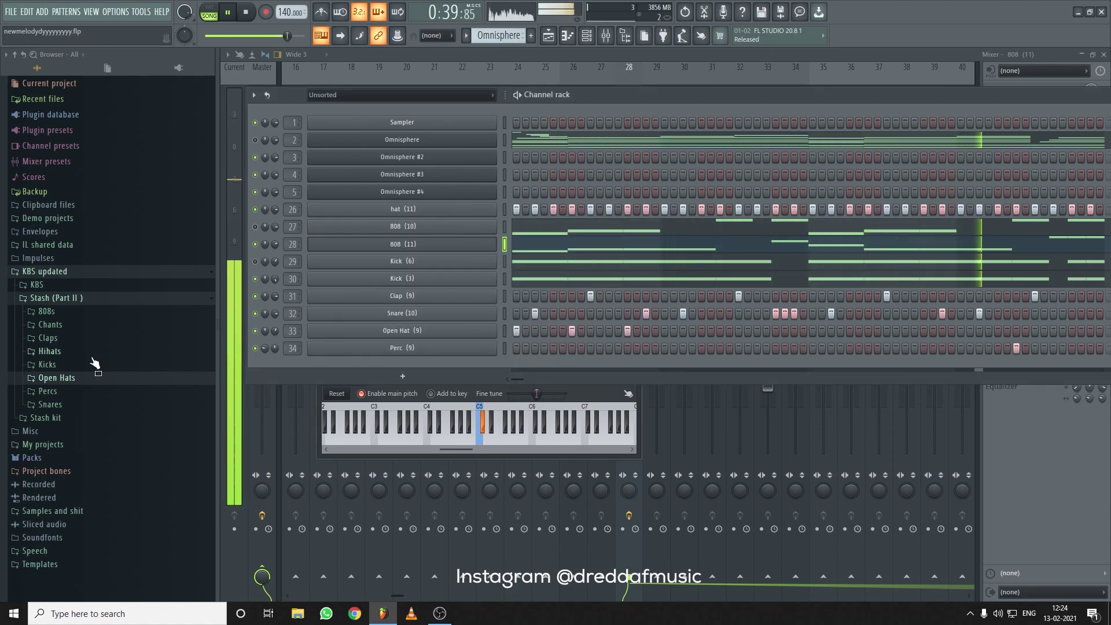
Swap 808 (11) for the 808 (15) sample from the 808s folder and set its quick fade out to about 24%
click(74, 316)
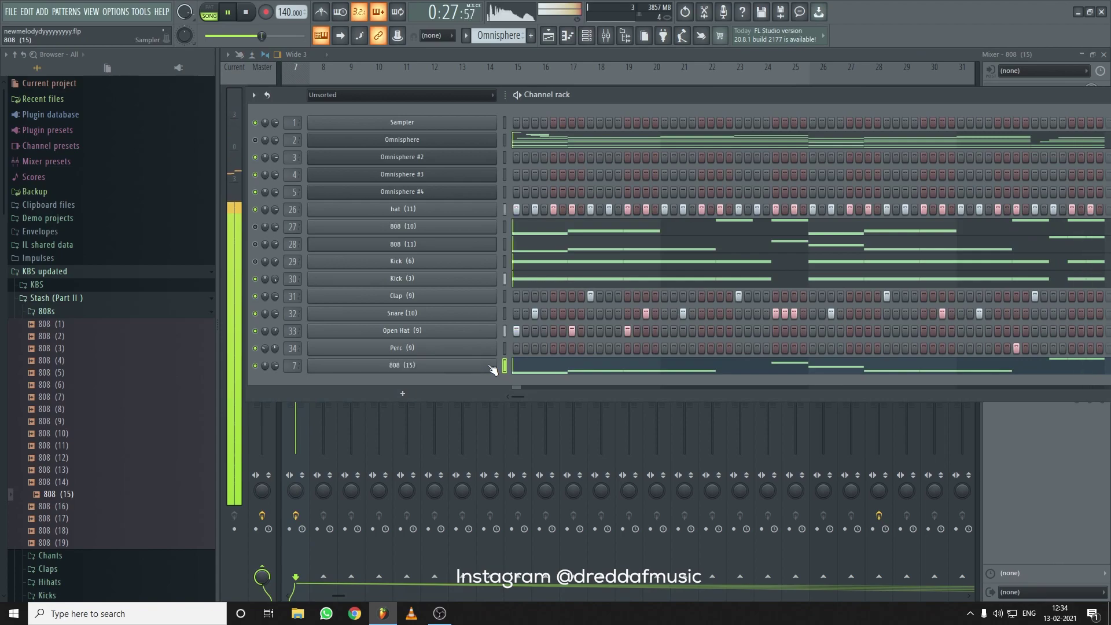
click(401, 365)
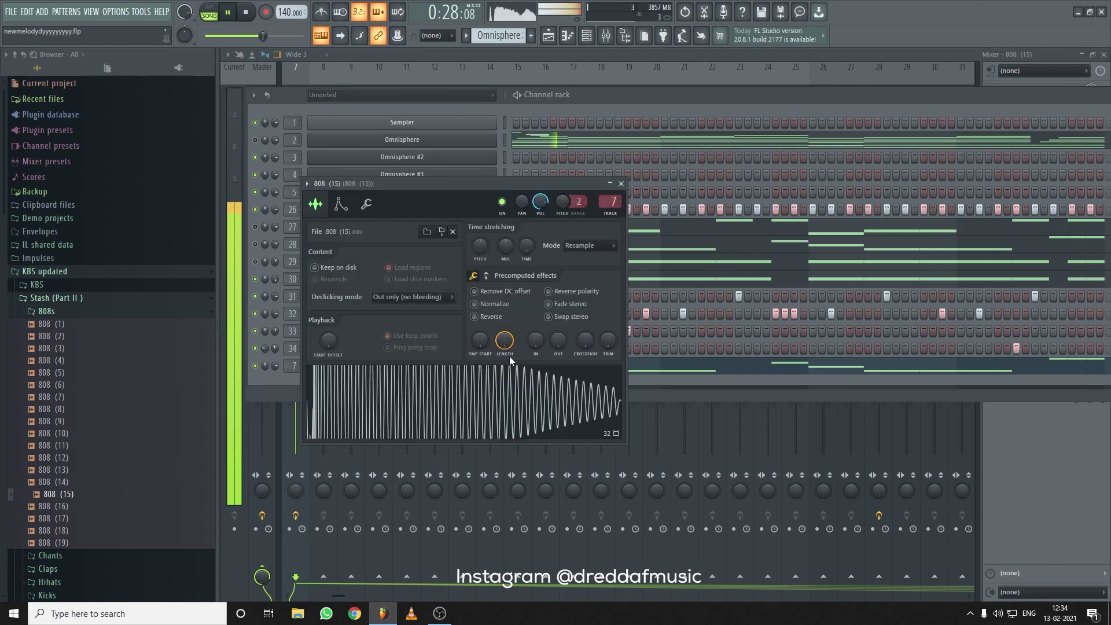
drag(558, 341, 558, 331)
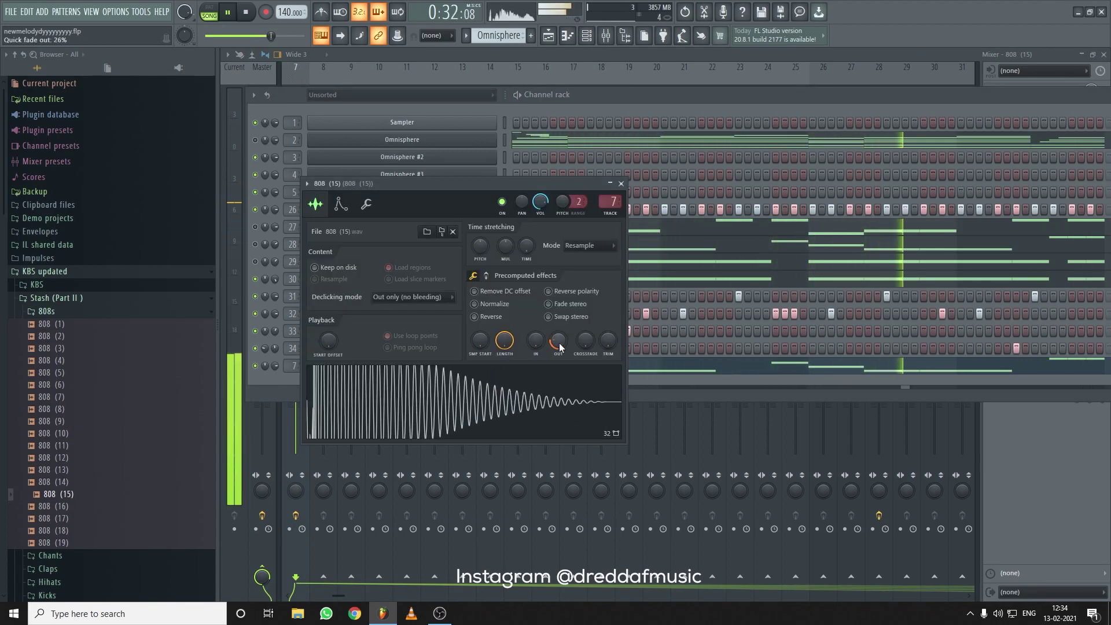
drag(559, 347, 560, 348)
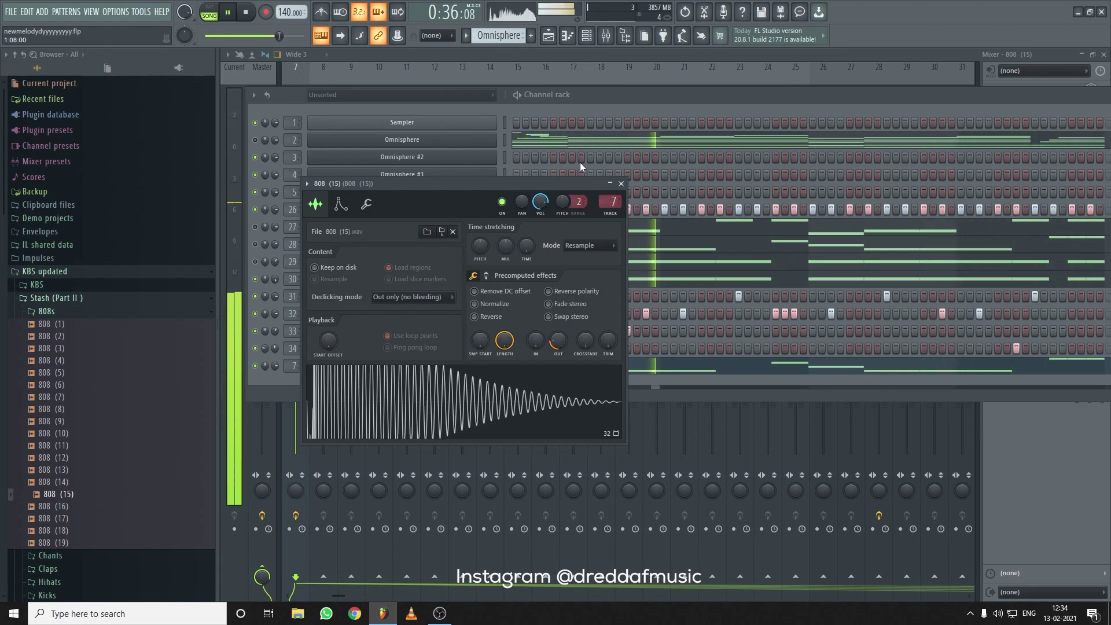
Switch the active kick from Kick (3) to Kick (6) and recheck the fade-out setting of 808 (15)
click(581, 96)
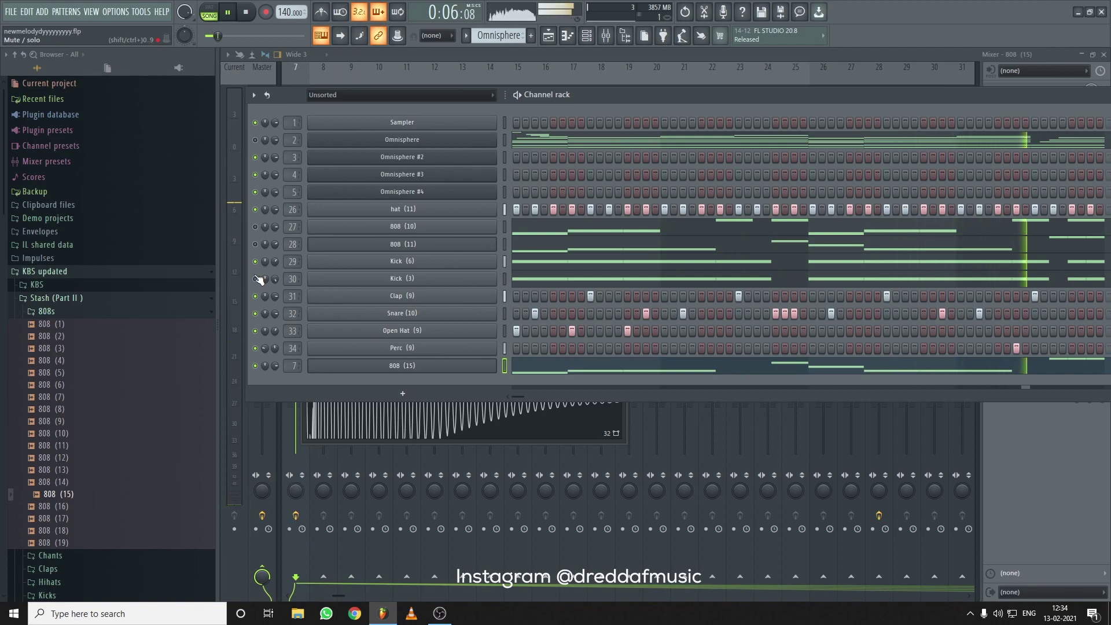
click(417, 365)
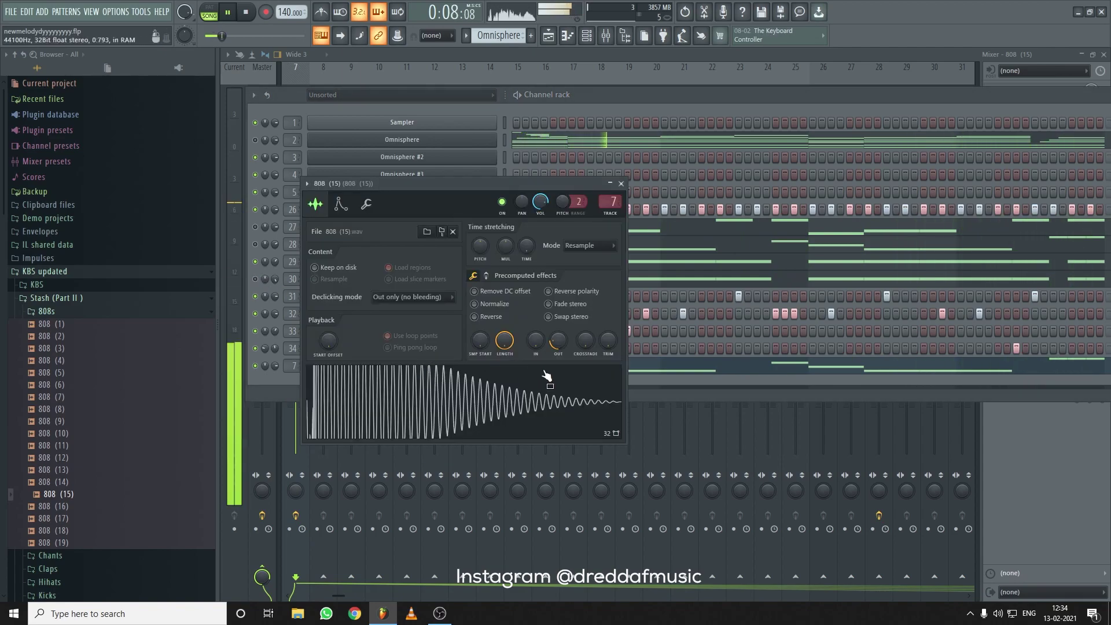
scroll(558, 354, down, 4)
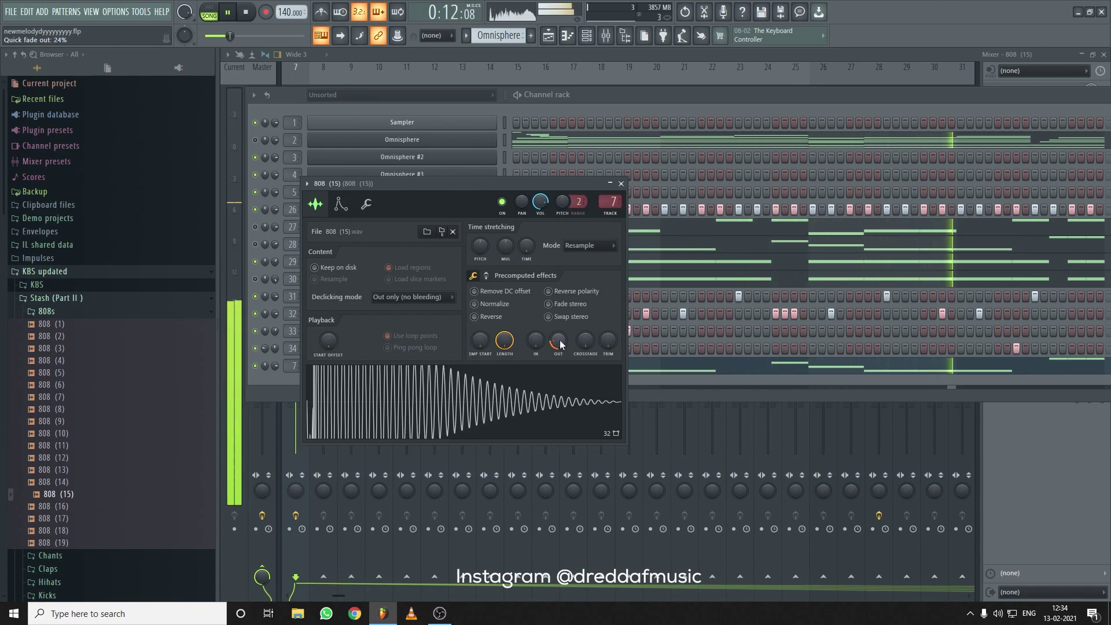
click(620, 184)
Open the 808 (15) notes in the piano roll and raise the opening C5 note to D#5
right_click(503, 355)
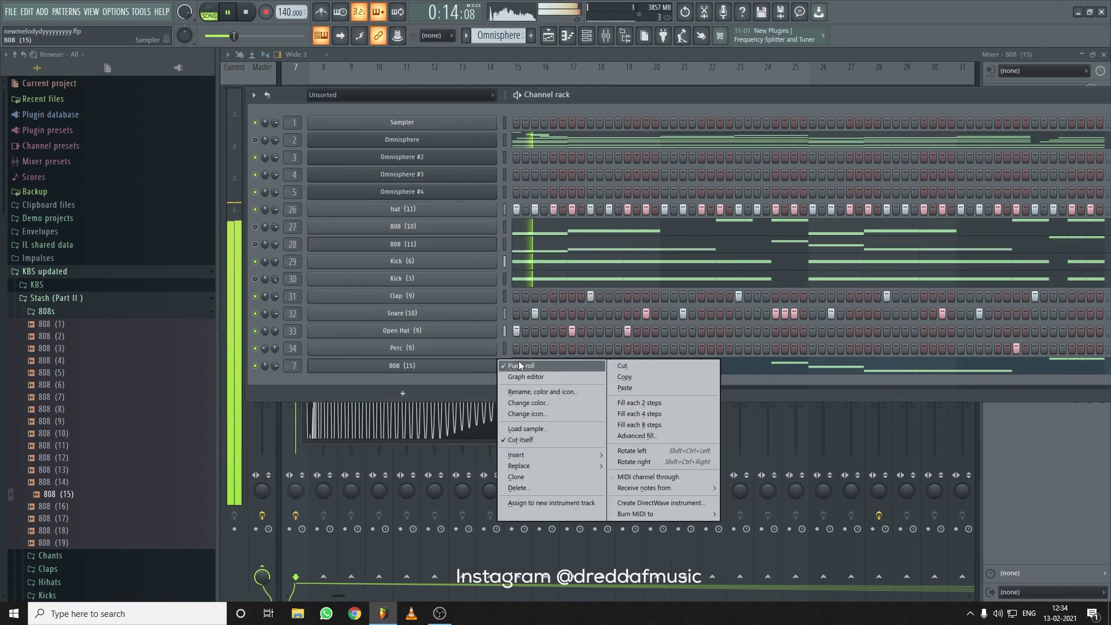
click(529, 365)
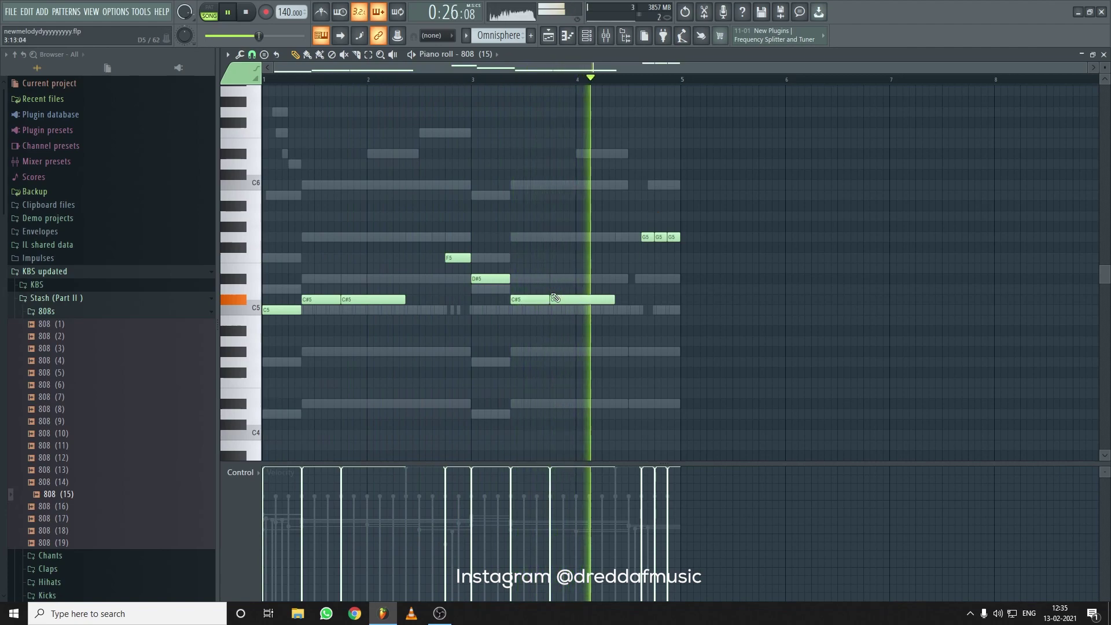
key(space)
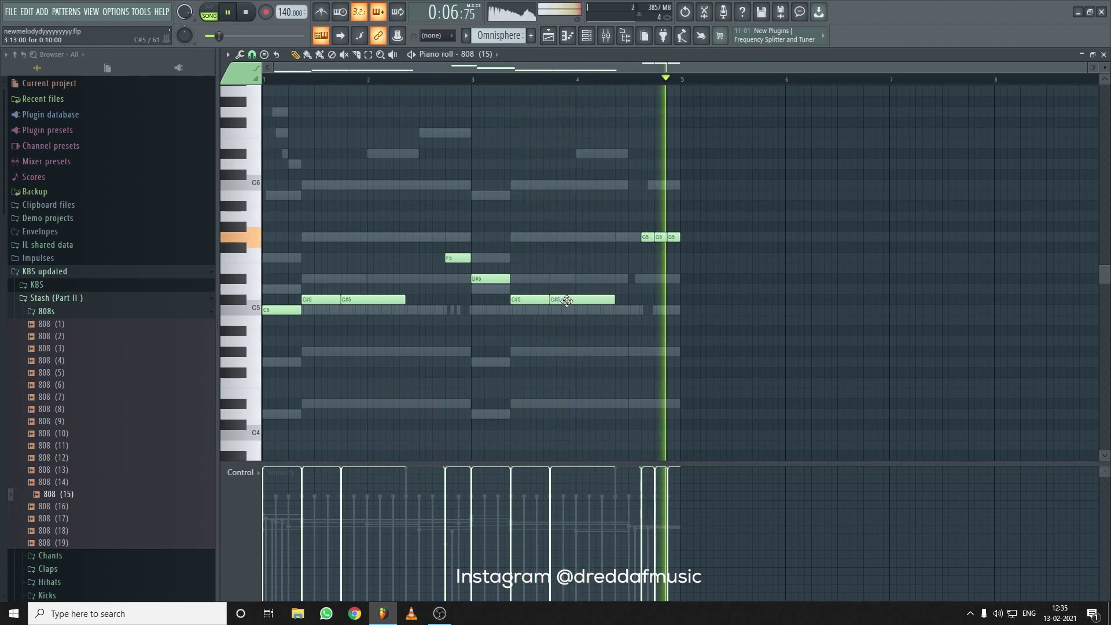
key(space)
key(space)
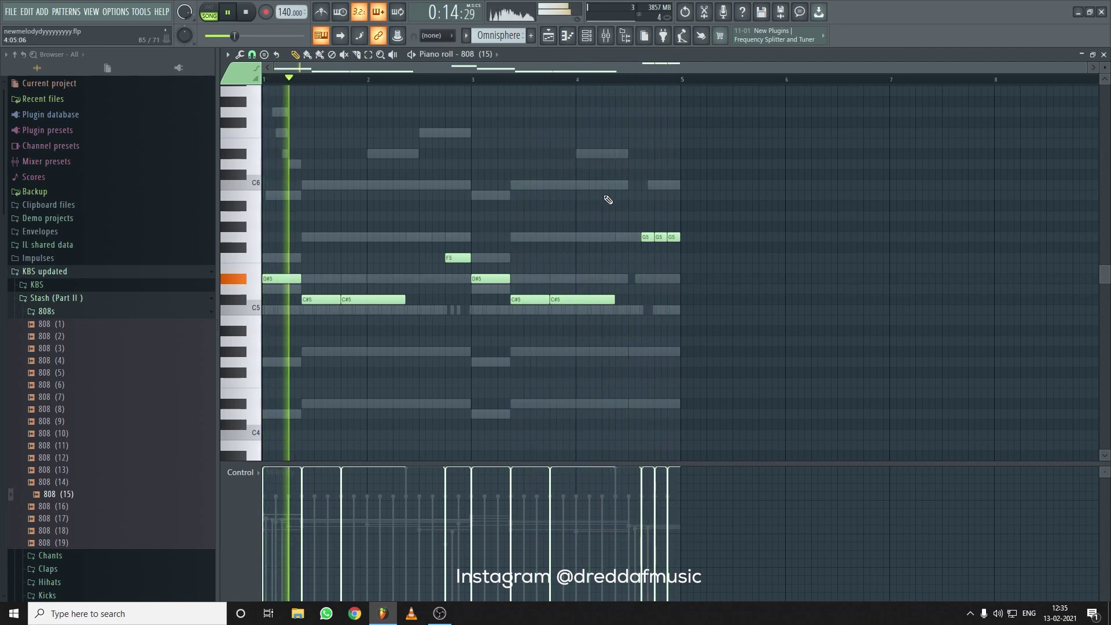
Solo the Kick (6) mixer track, load Fruity soft clipper in its effect slot 5, and unsolo the track
click(585, 38)
click(586, 39)
key(F6)
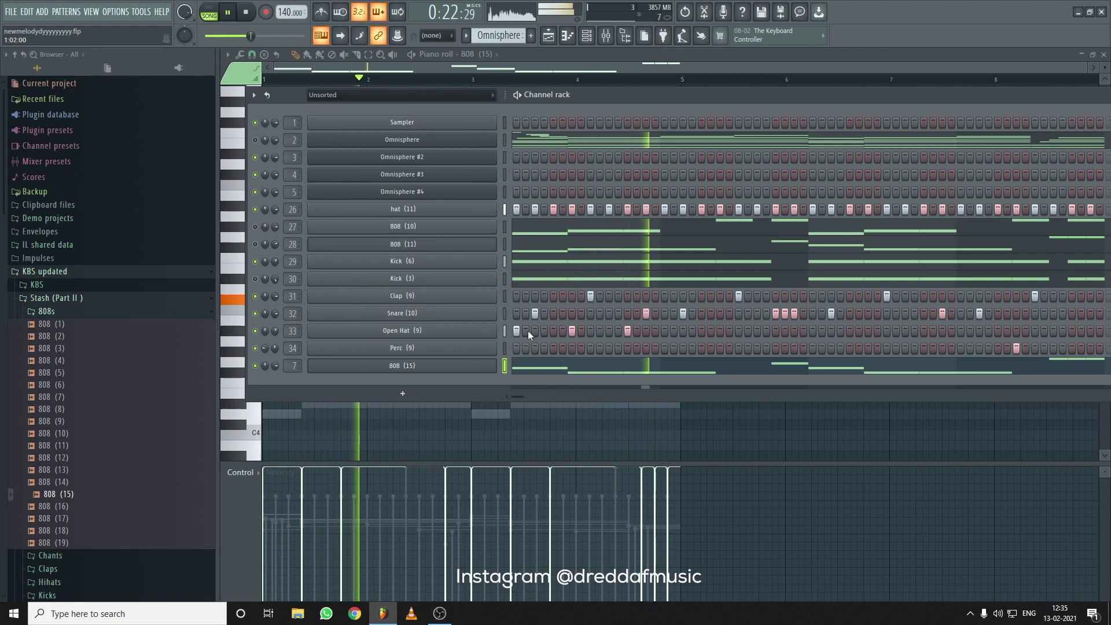
click(605, 36)
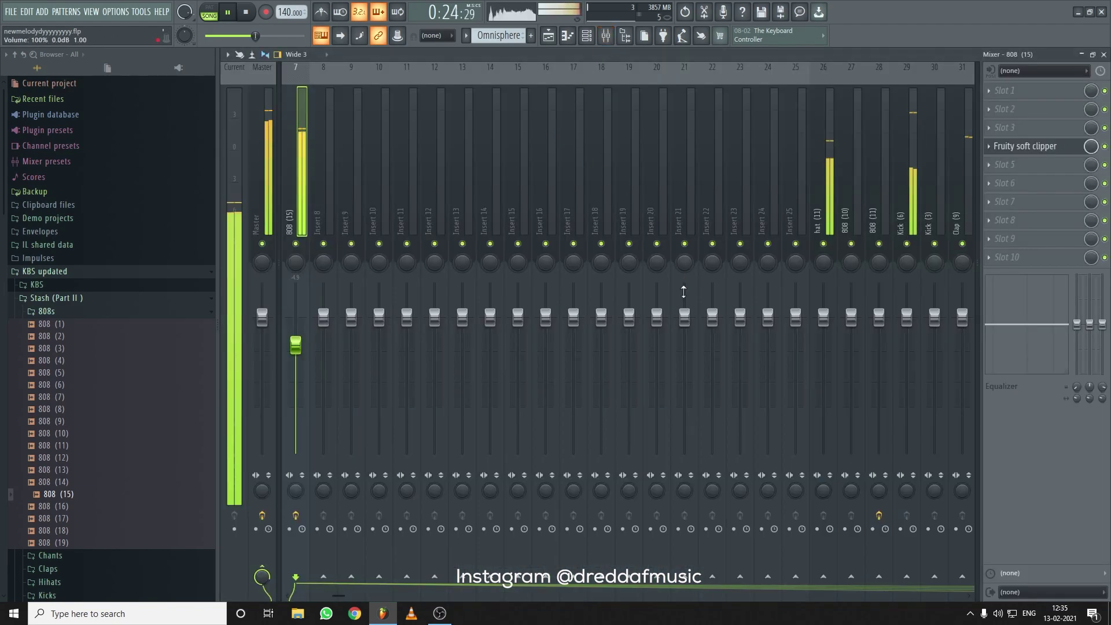
click(917, 221)
scroll(917, 221, down, 6)
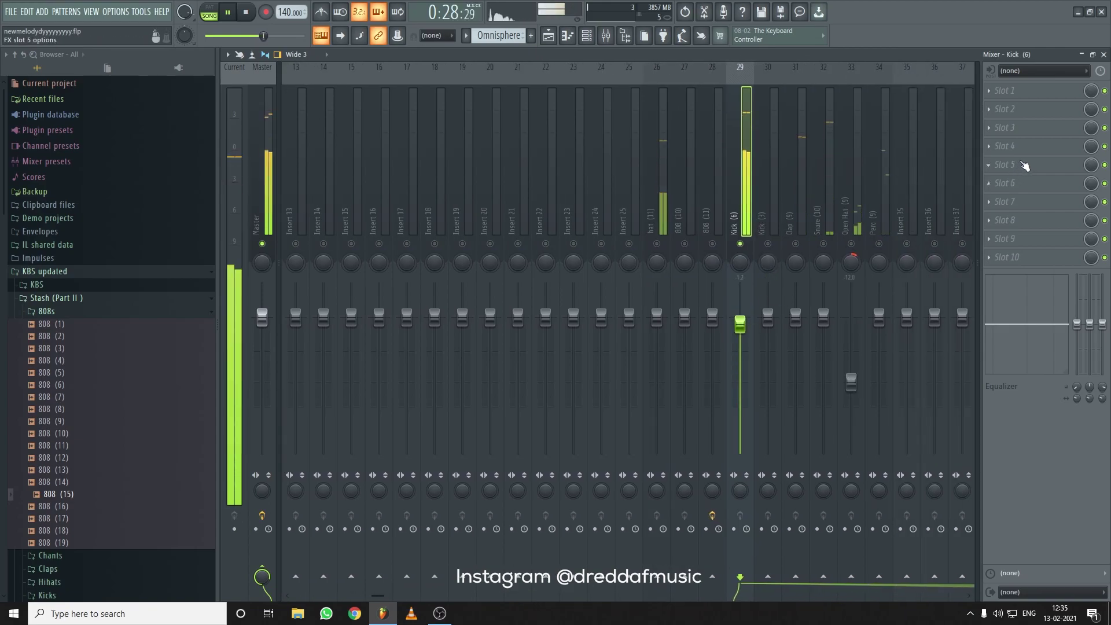
click(1022, 166)
click(813, 125)
click(745, 234)
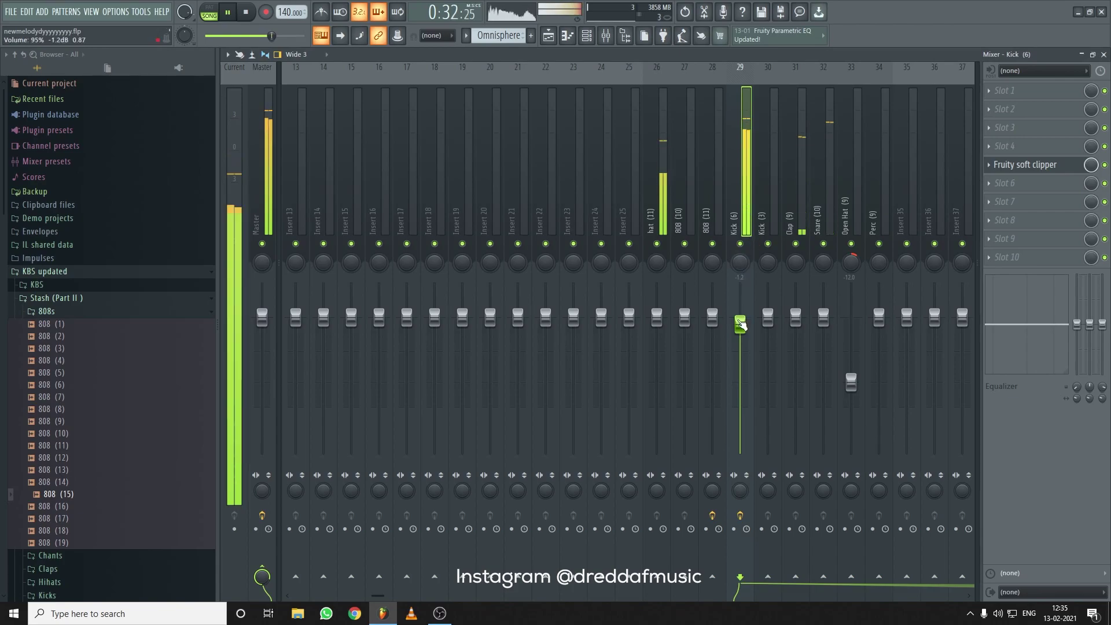
Raise the Kick (6) track's volume to the default fader level and restart playback with the channel rack open
drag(740, 325, 740, 313)
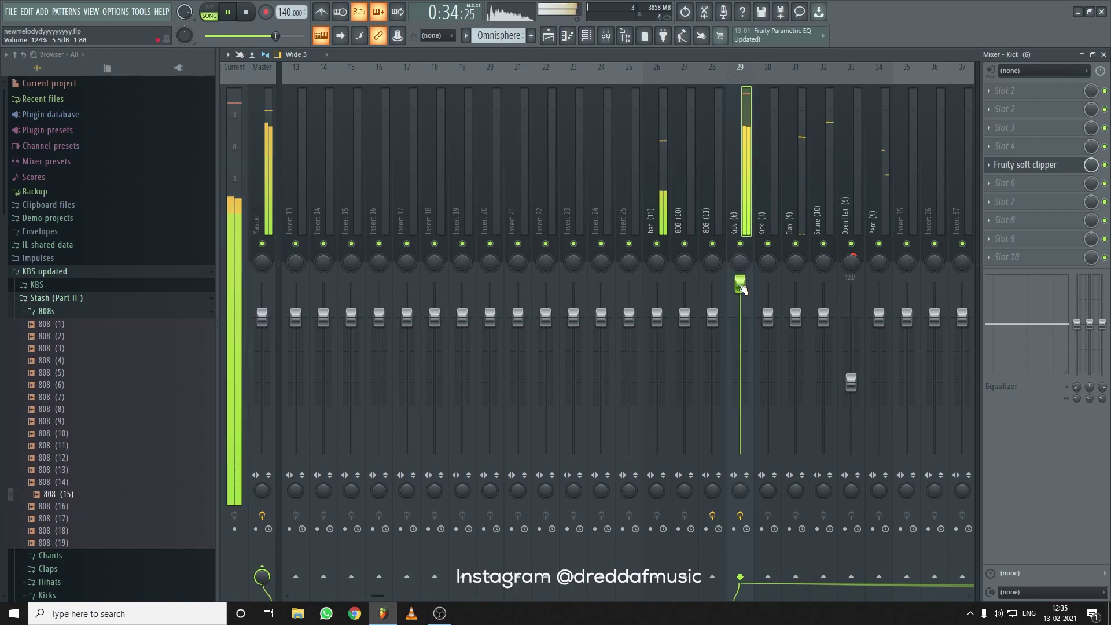
click(585, 35)
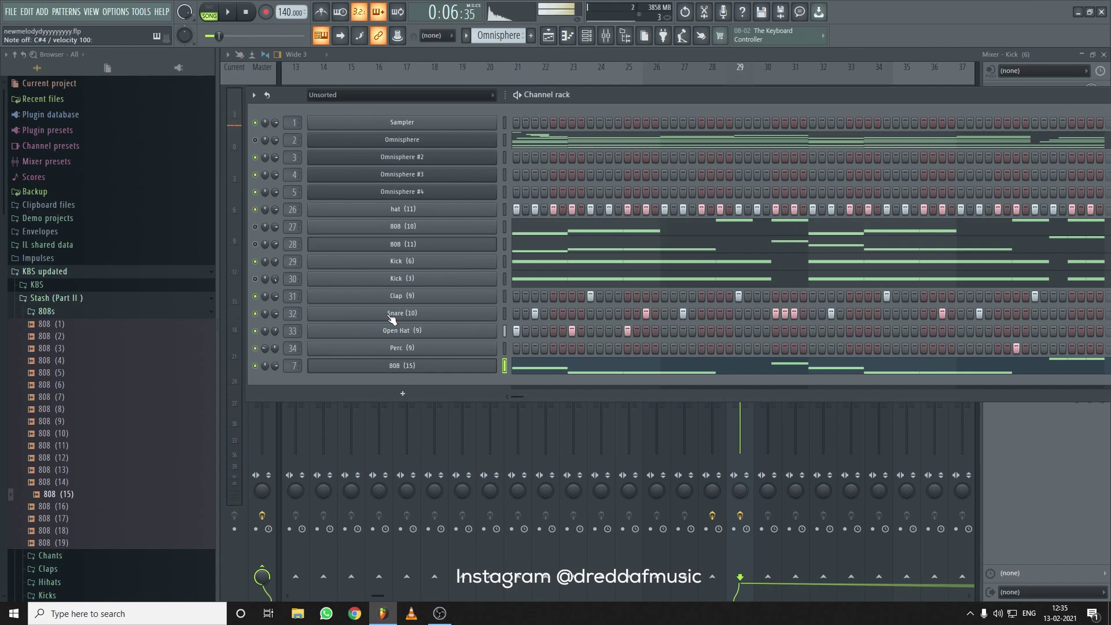
key(space)
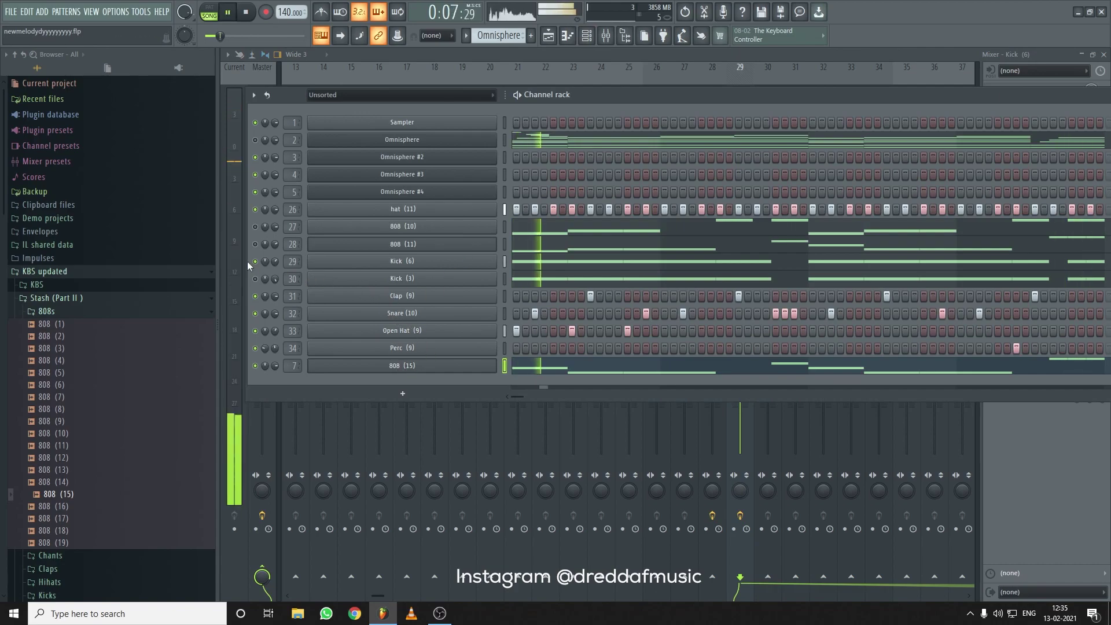
Solo the 808 (15) mixer track, turn its stereo separation toward merged, unsolo it, and set its volume to about -3.3 dB
click(732, 73)
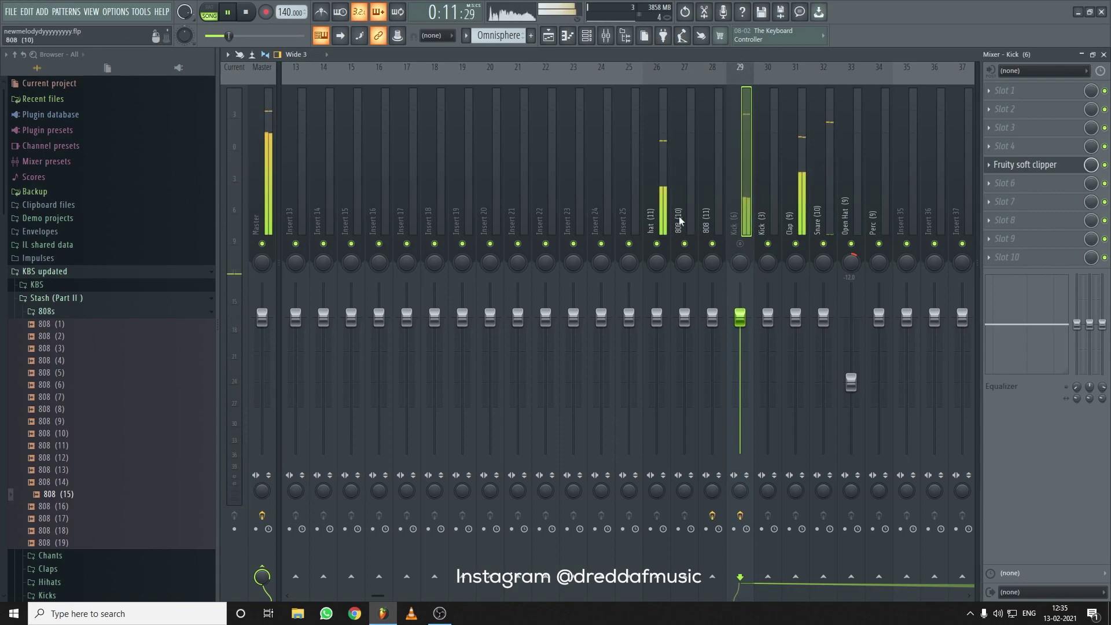
scroll(455, 217, up, 4)
scroll(377, 222, down, 2)
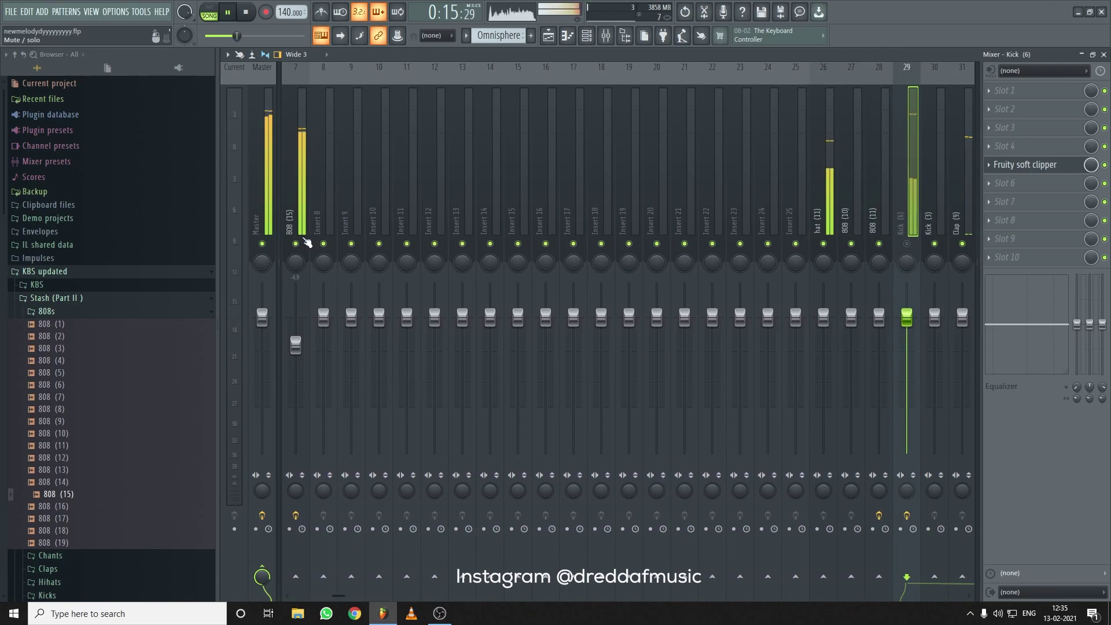
right_click(296, 244)
click(294, 487)
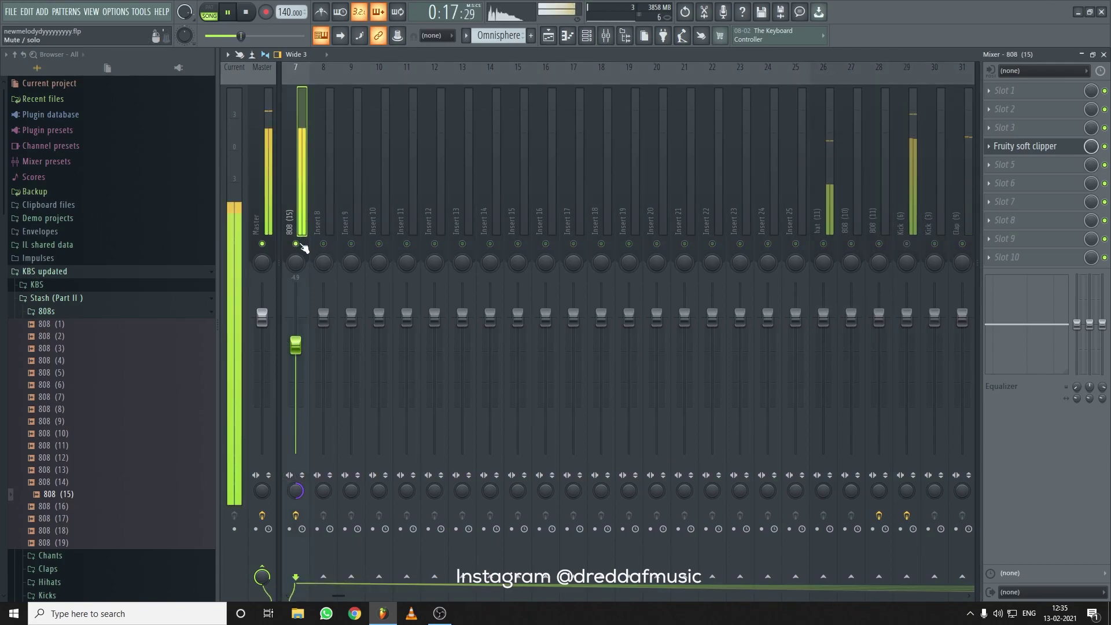
right_click(295, 243)
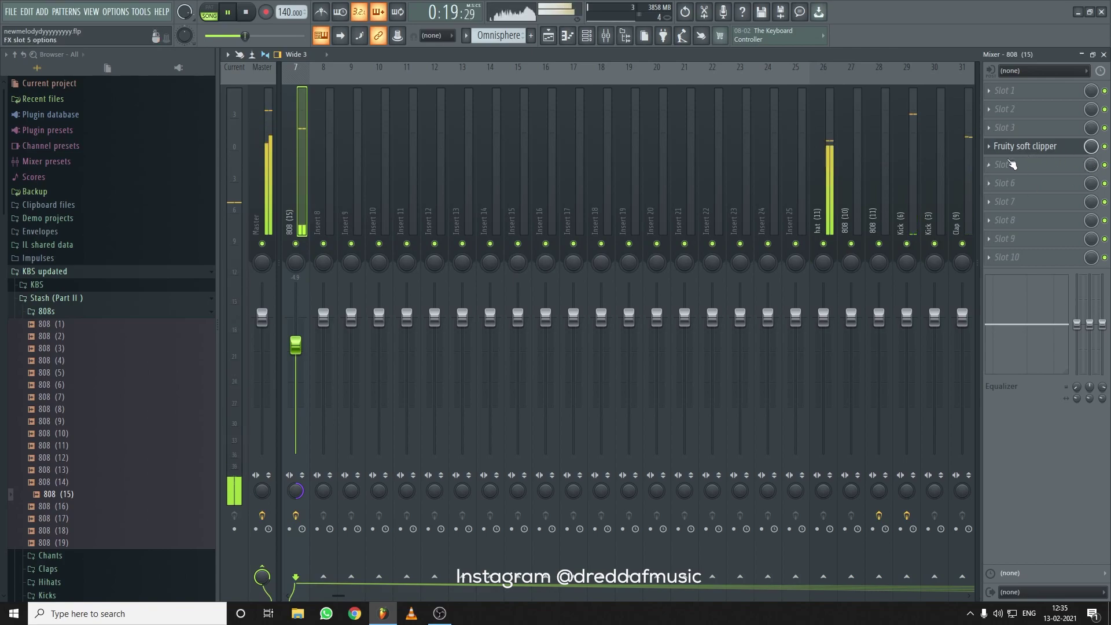
drag(301, 310, 297, 337)
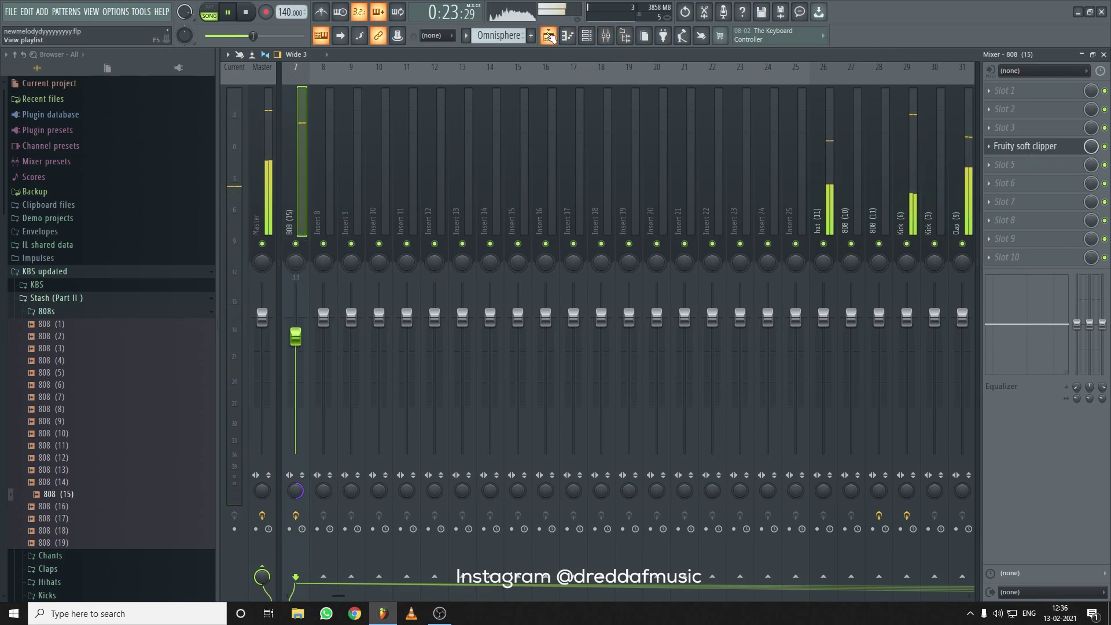
click(548, 36)
click(605, 36)
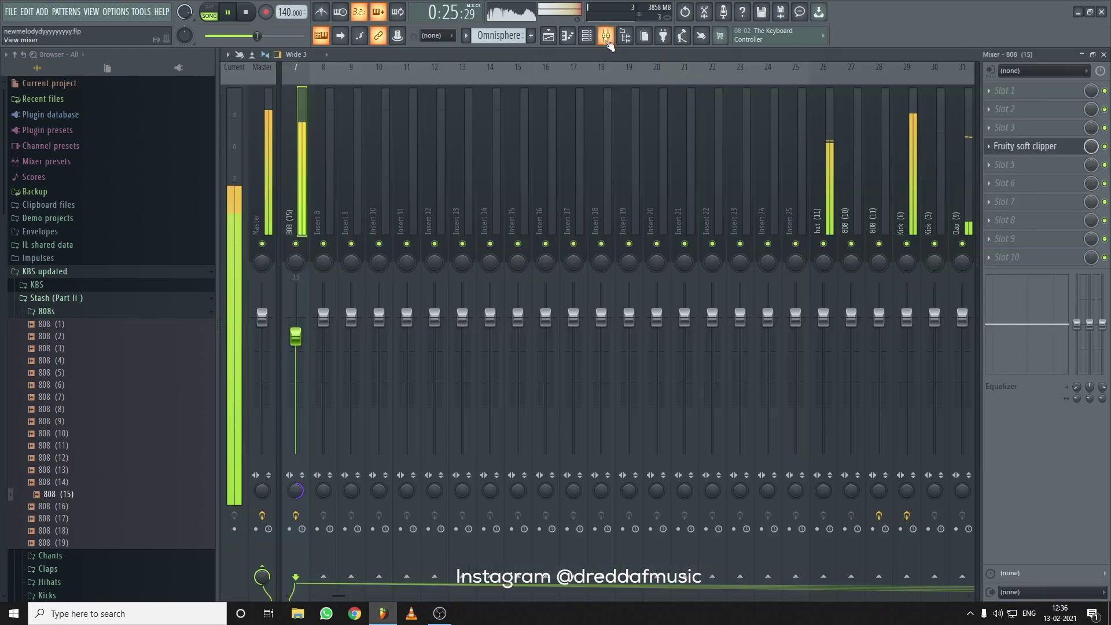
click(607, 39)
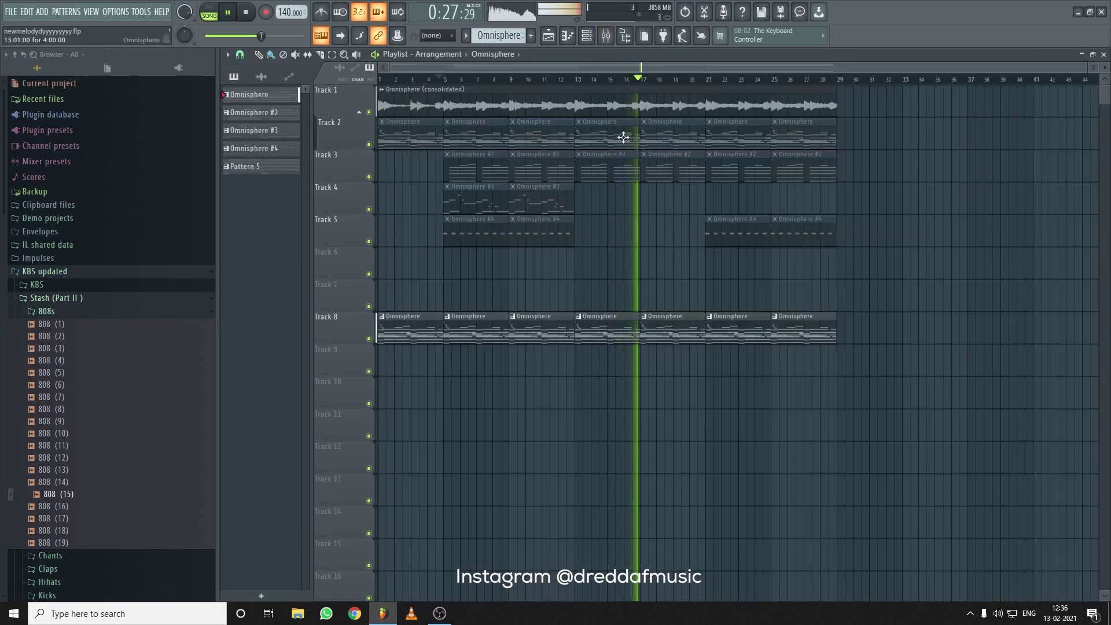
click(607, 36)
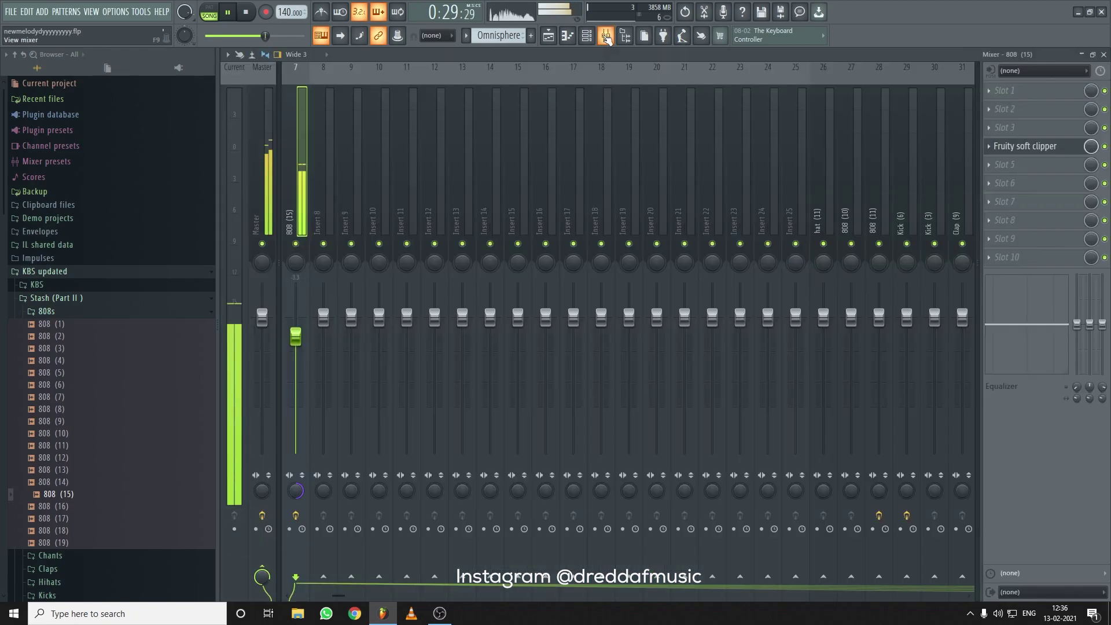
click(586, 36)
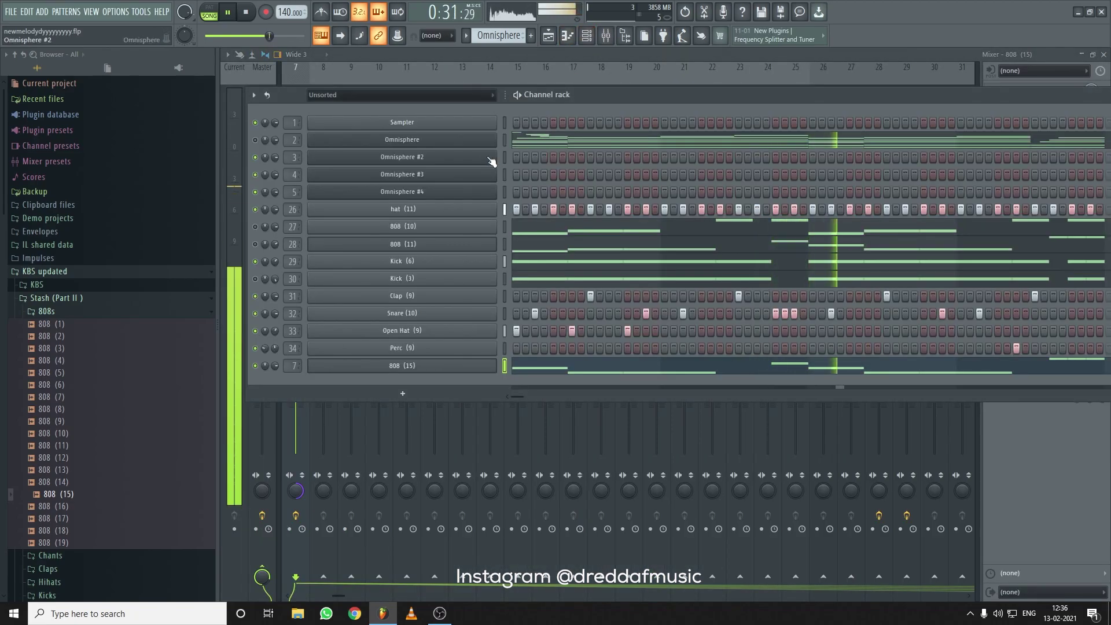
click(548, 37)
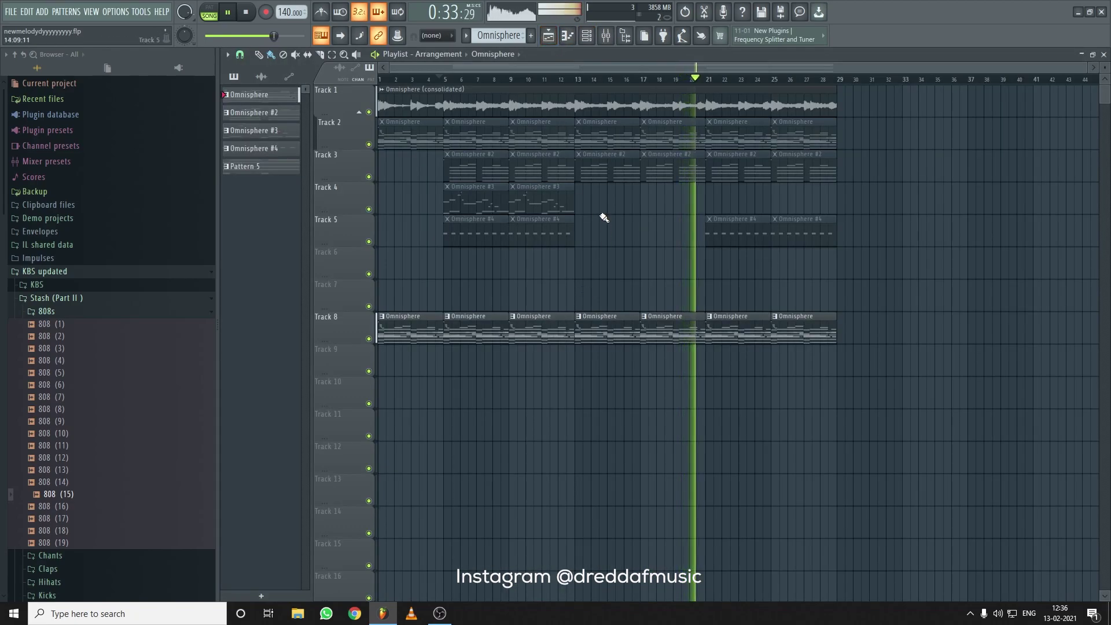
Open the hat (11) channel in the piano roll and add an extra C5 hit on step 4 of bar 1
click(586, 43)
right_click(502, 210)
click(526, 206)
drag(370, 72, 288, 66)
click(307, 55)
scroll(293, 70, up, 3)
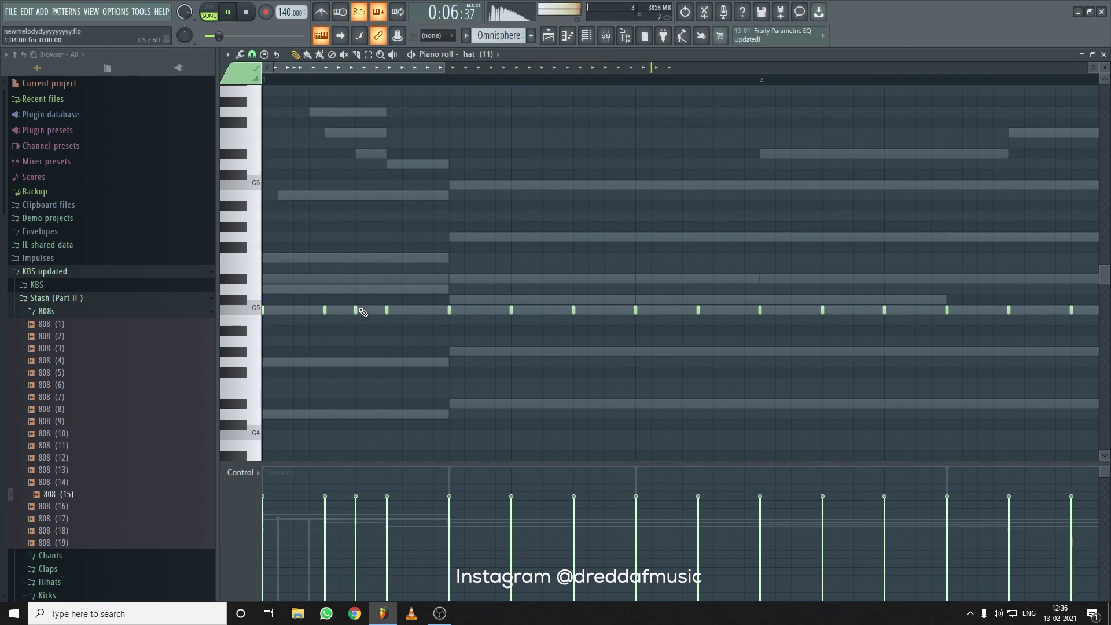
Try the extra C5 hat hit at other positions in bar 1, including steps 8, 10 and 12, during playback
key(space)
right_click(355, 310)
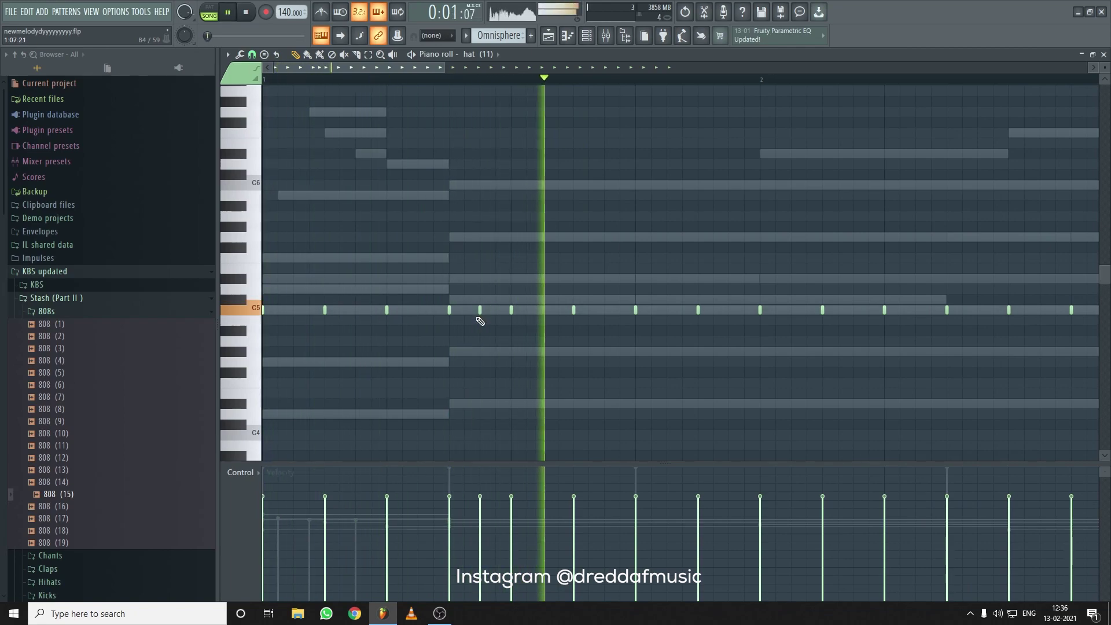
click(542, 310)
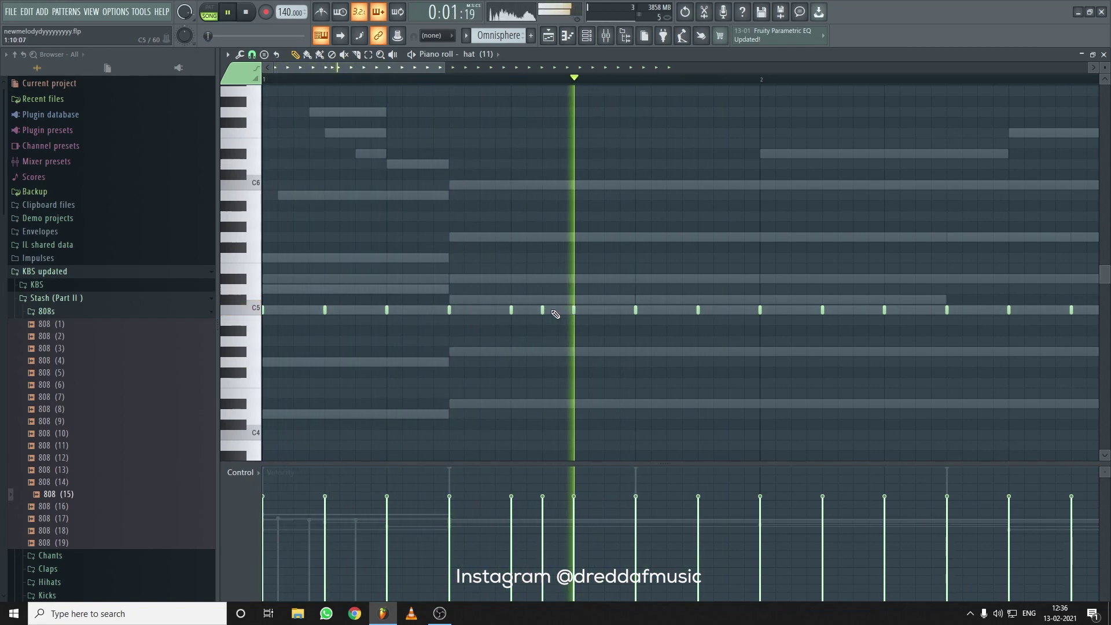
scroll(437, 79, down, 3)
key(space)
key(space)
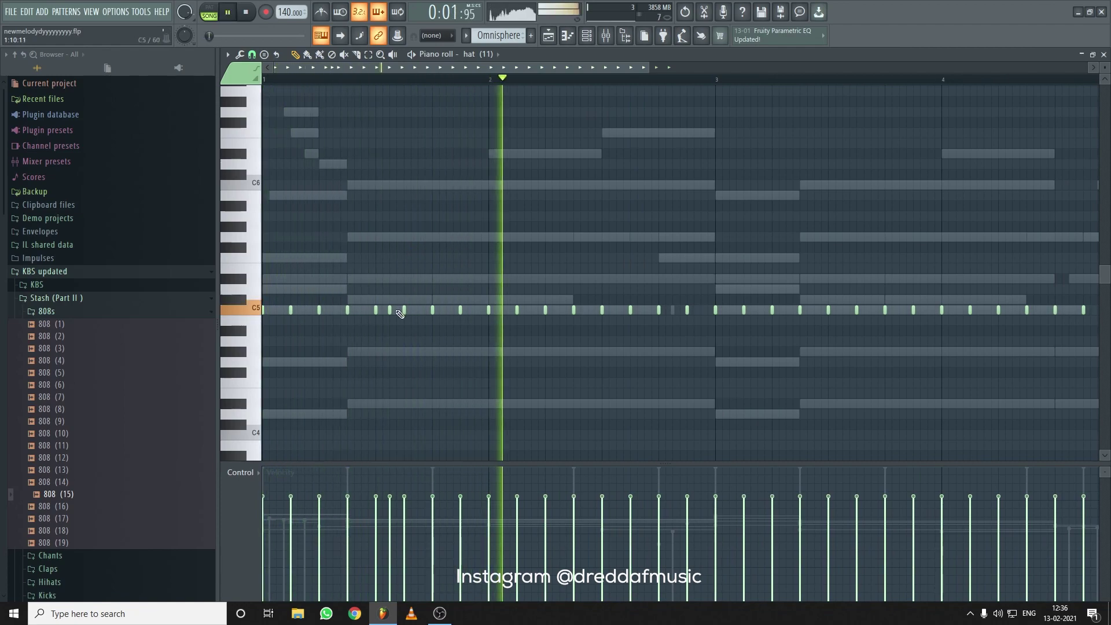
key(space)
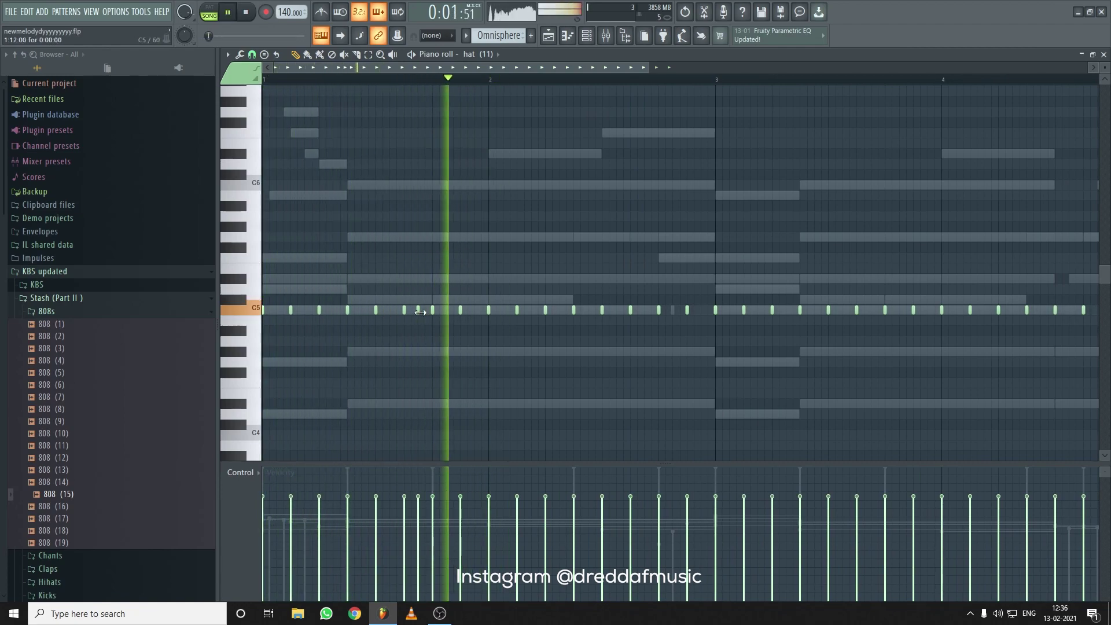
Try an extra C5 hat hit back on step 10 of bar 1, audition it, and remove it
click(383, 310)
double_click(389, 310)
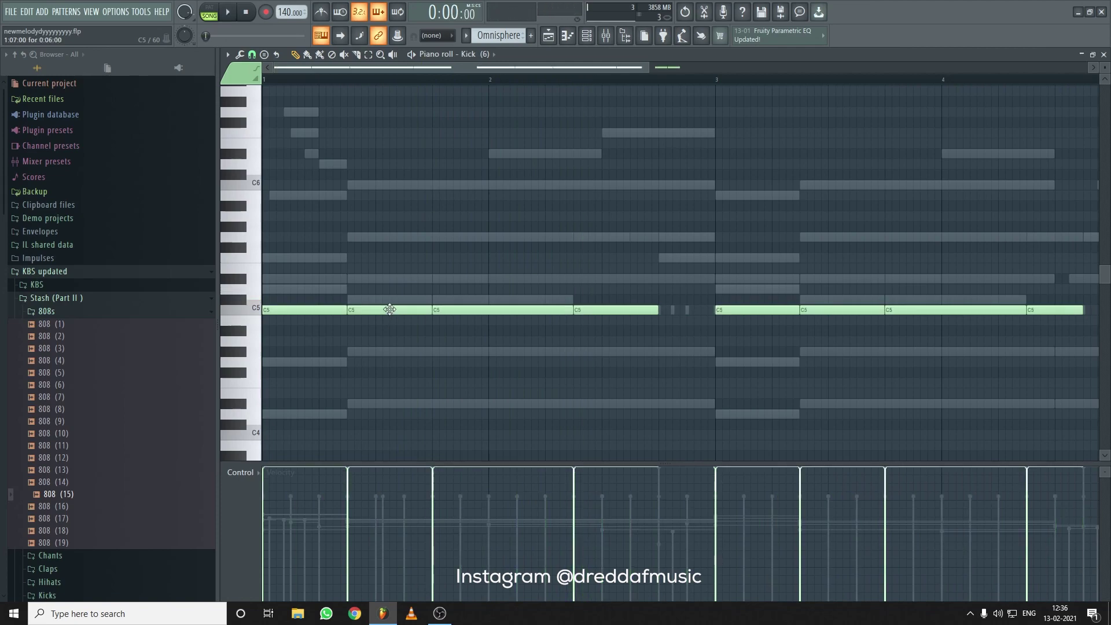
scroll(479, 59, down, 1)
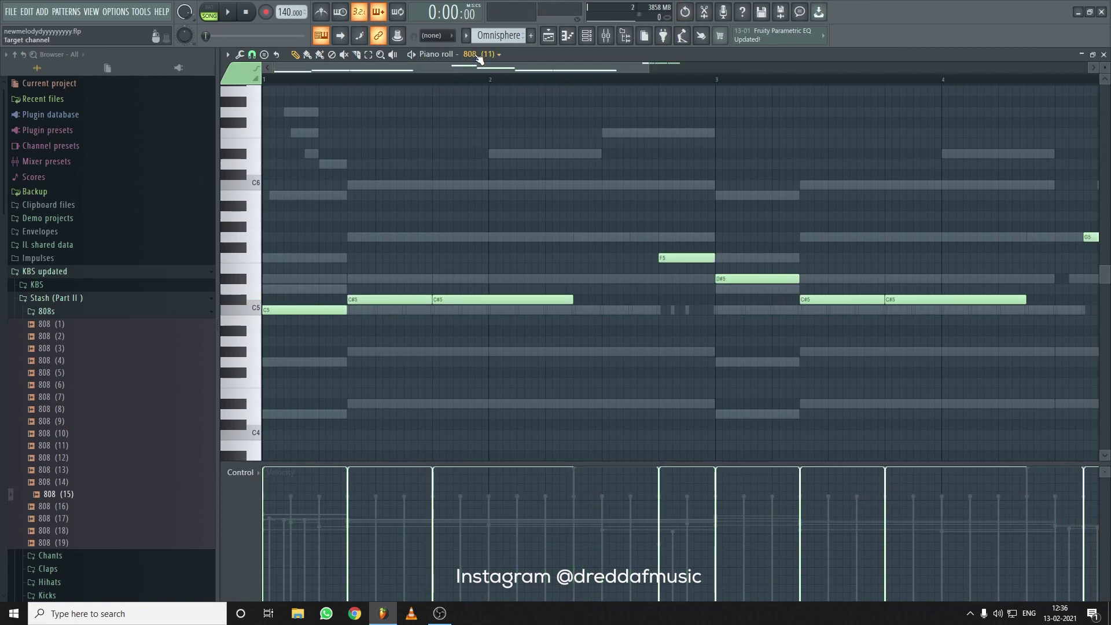
key(space)
scroll(479, 59, down, 2)
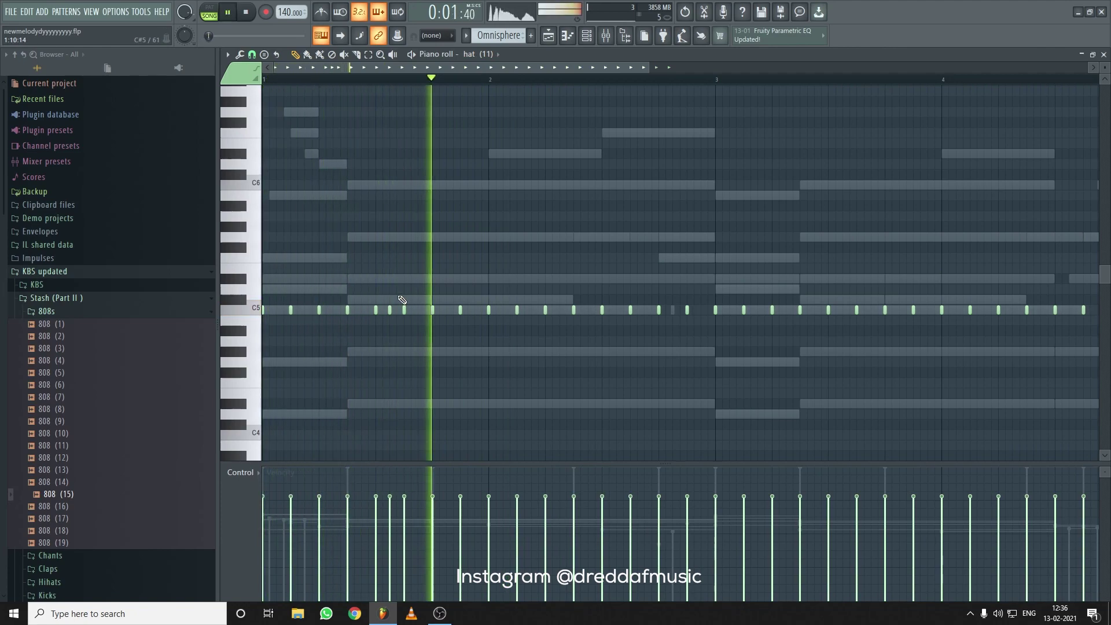
key(space)
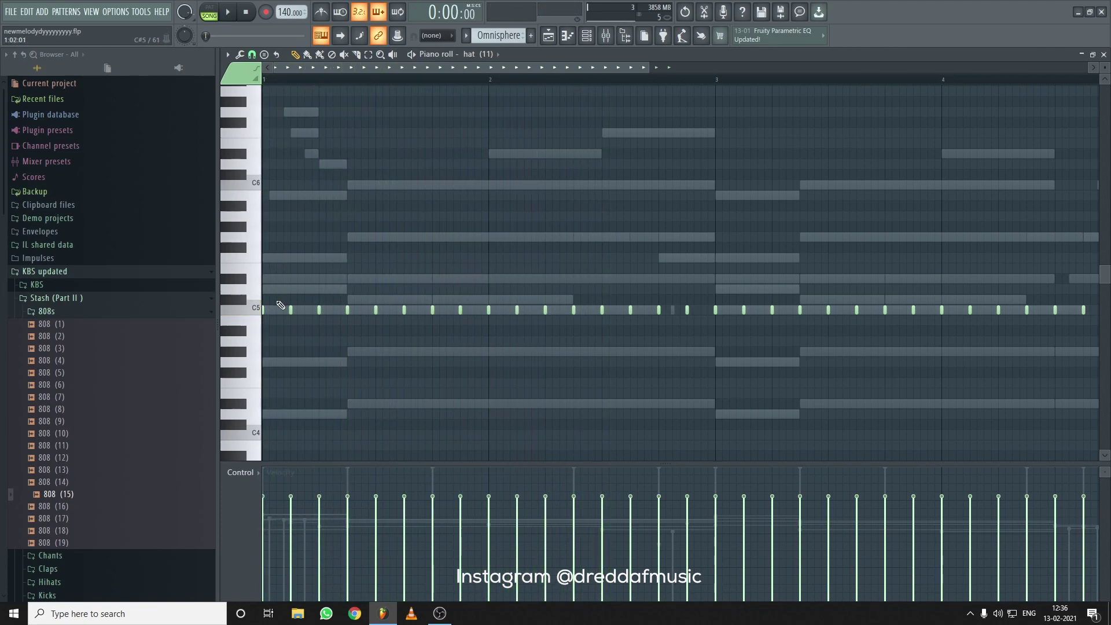
Add extra C5 hat hits on step 2 of bars 1 and 3, and lower hits on A4 and G#4 at the end of bar 4
key(space)
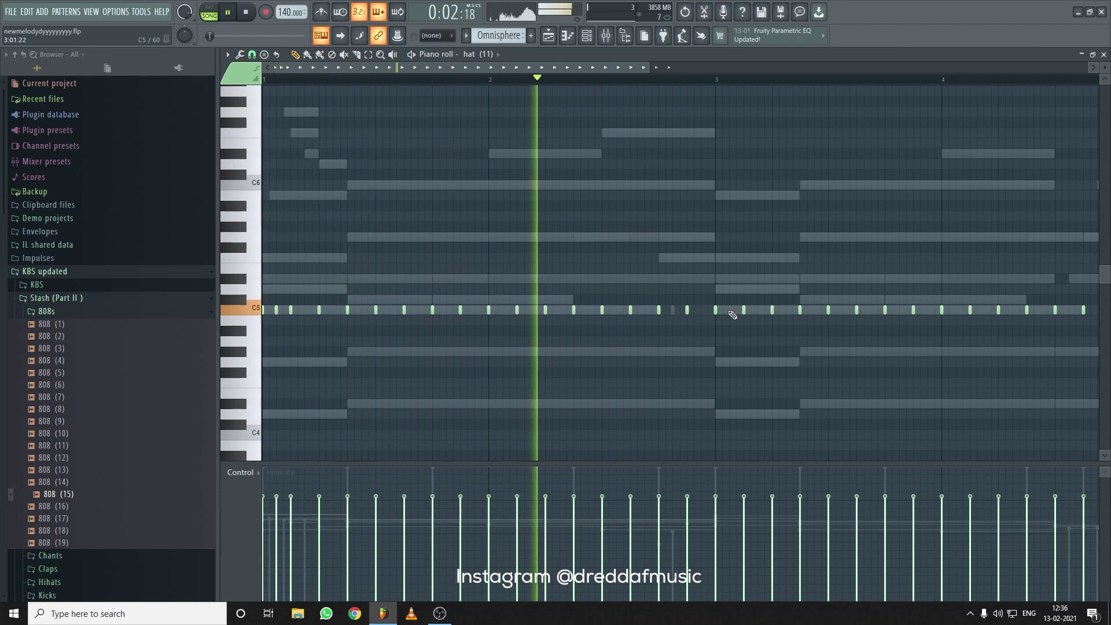
scroll(660, 96, down, 2)
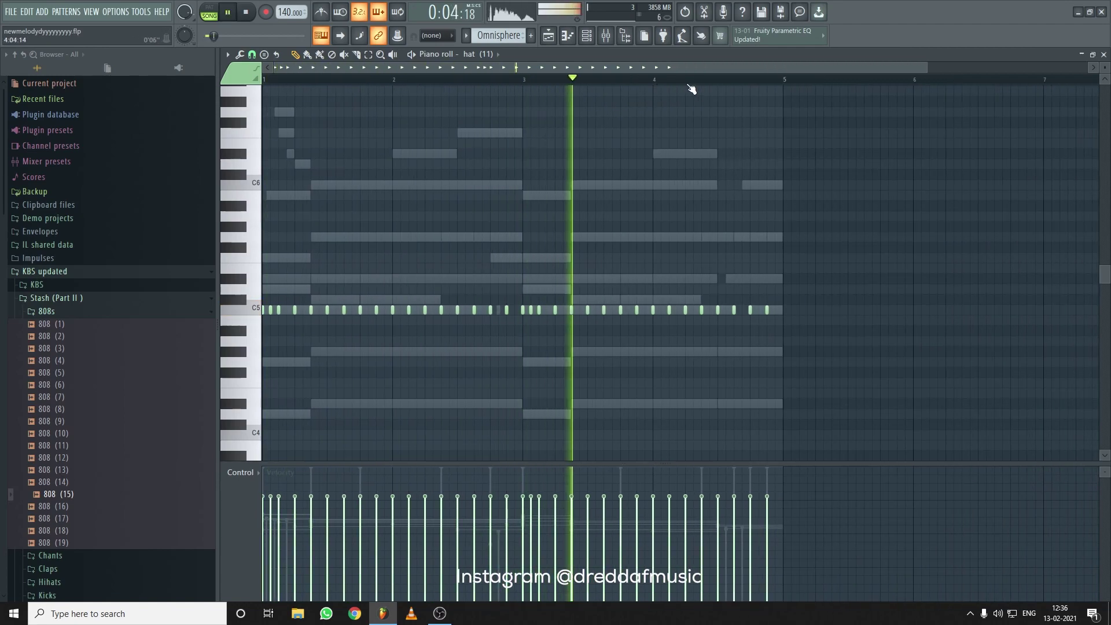
scroll(801, 91, up, 3)
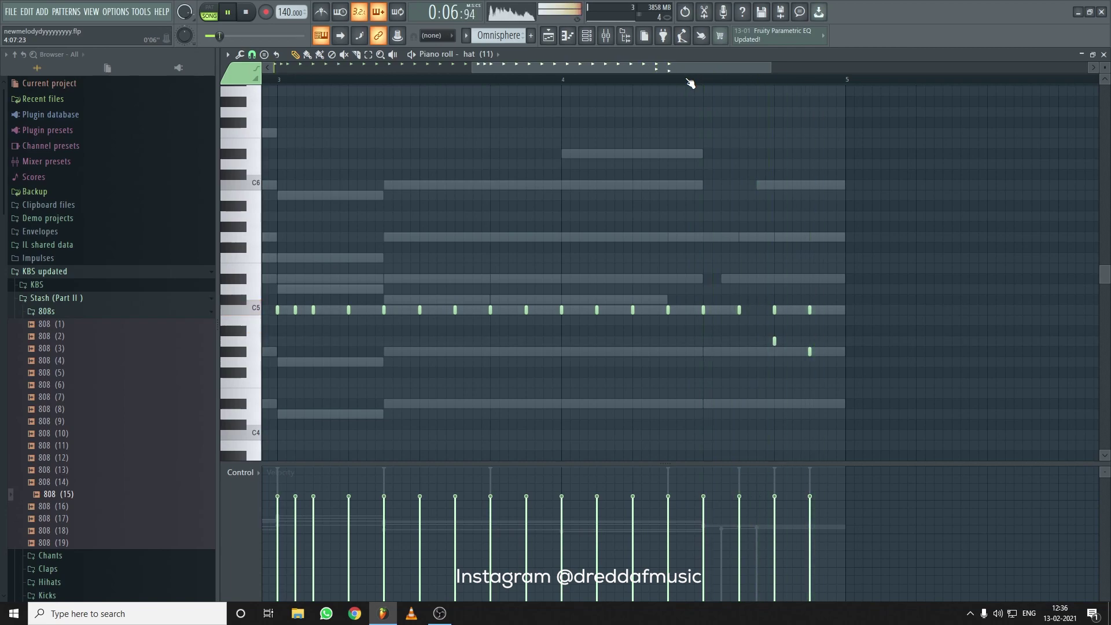
scroll(691, 82, down, 3)
scroll(474, 75, up, 3)
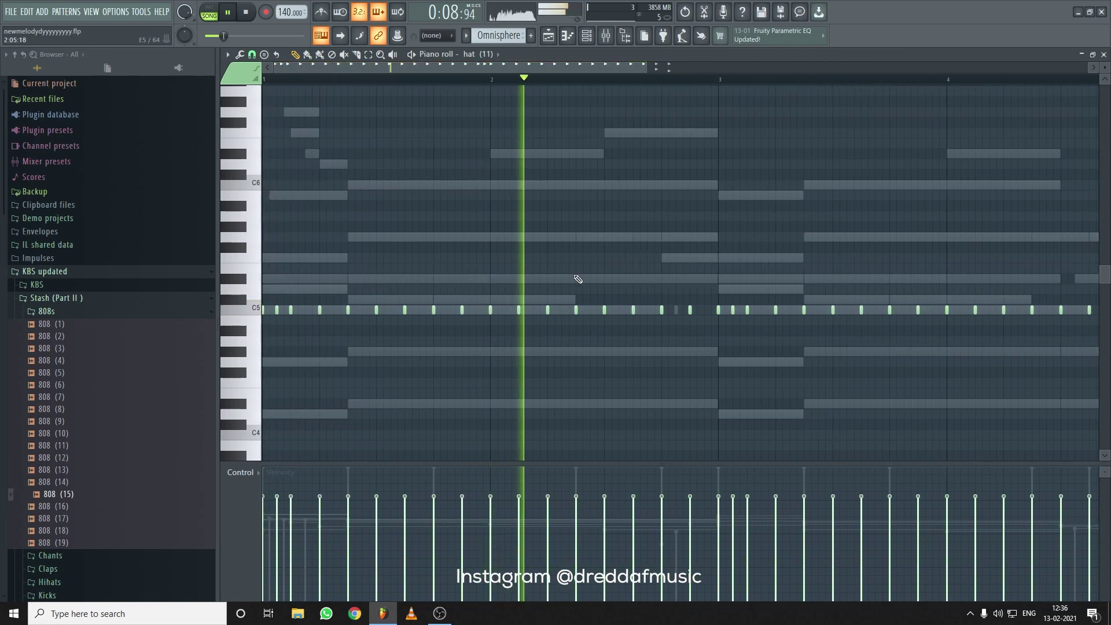
Try lower hat hits on A4 and G4 at the end of bar 2, audition them, and delete them
key(space)
drag(661, 352, 661, 343)
click(689, 361)
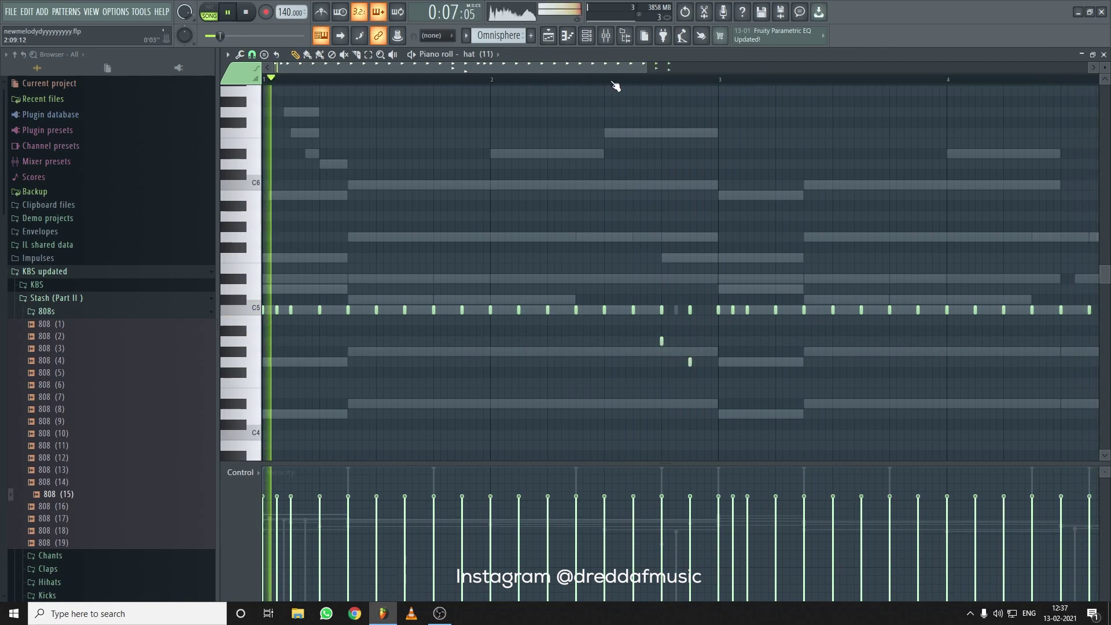
scroll(615, 84, down, 3)
right_click(458, 362)
right_click(445, 341)
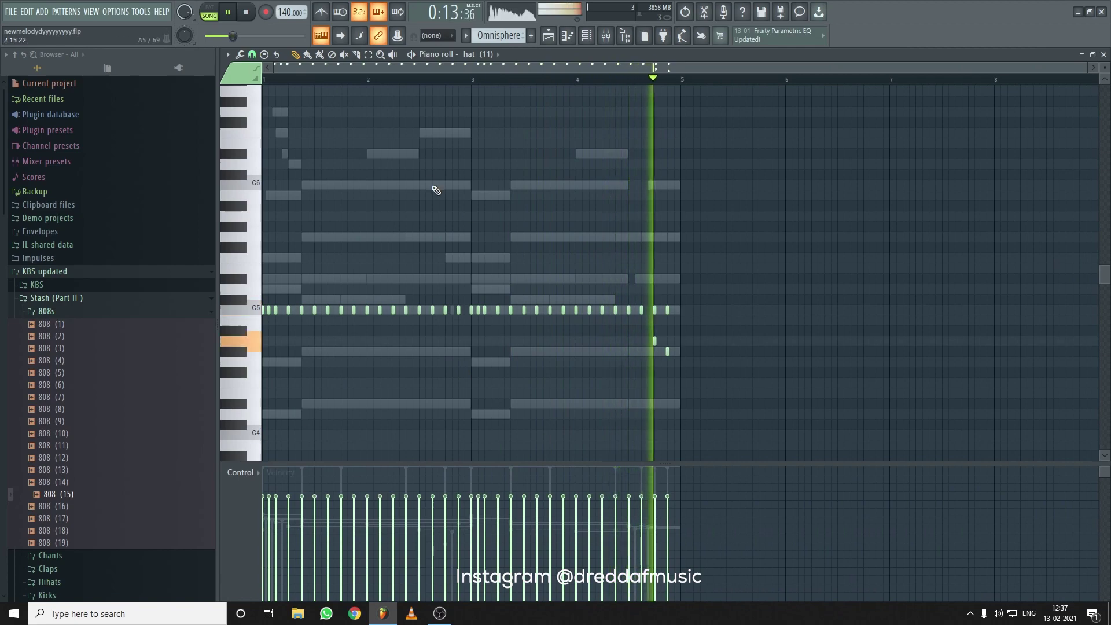
Select the two lower hat hits at the end of bar 4 and reduce their velocity
drag(631, 328, 774, 417)
click(296, 56)
drag(675, 527, 650, 523)
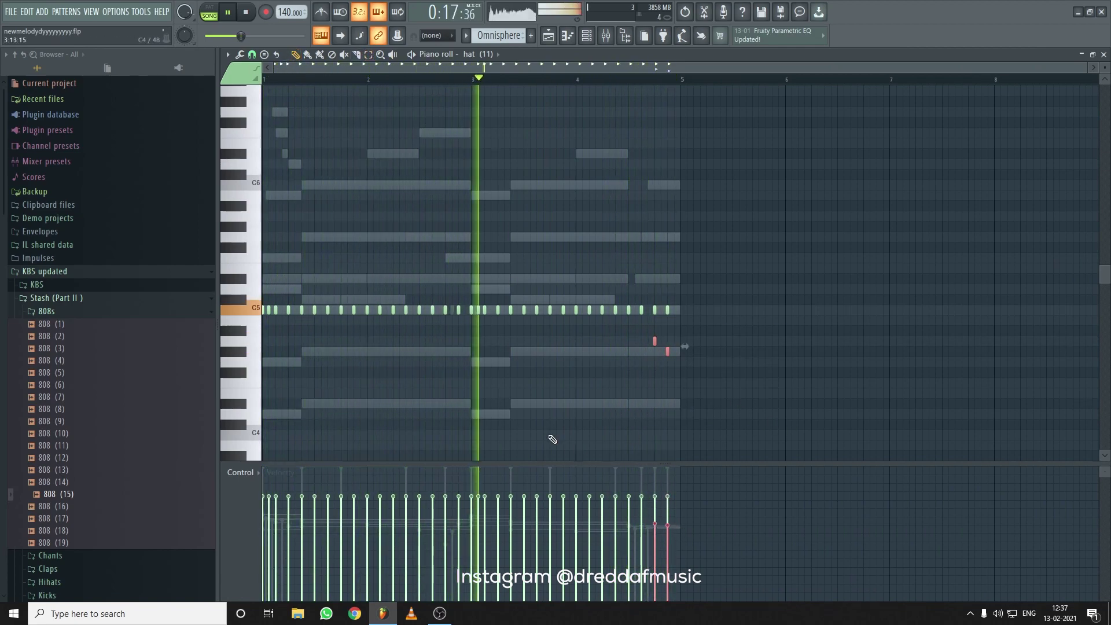
Select all C5 hat notes and lower their velocities slightly with the level scaling tool
click(368, 55)
drag(703, 288, 265, 313)
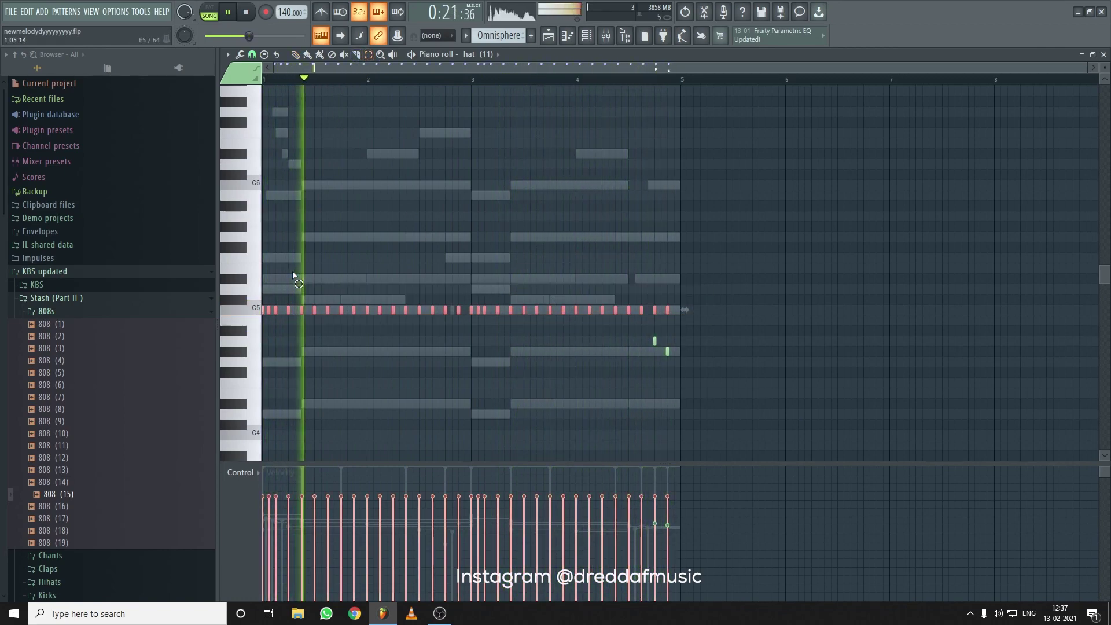
key(alt+r)
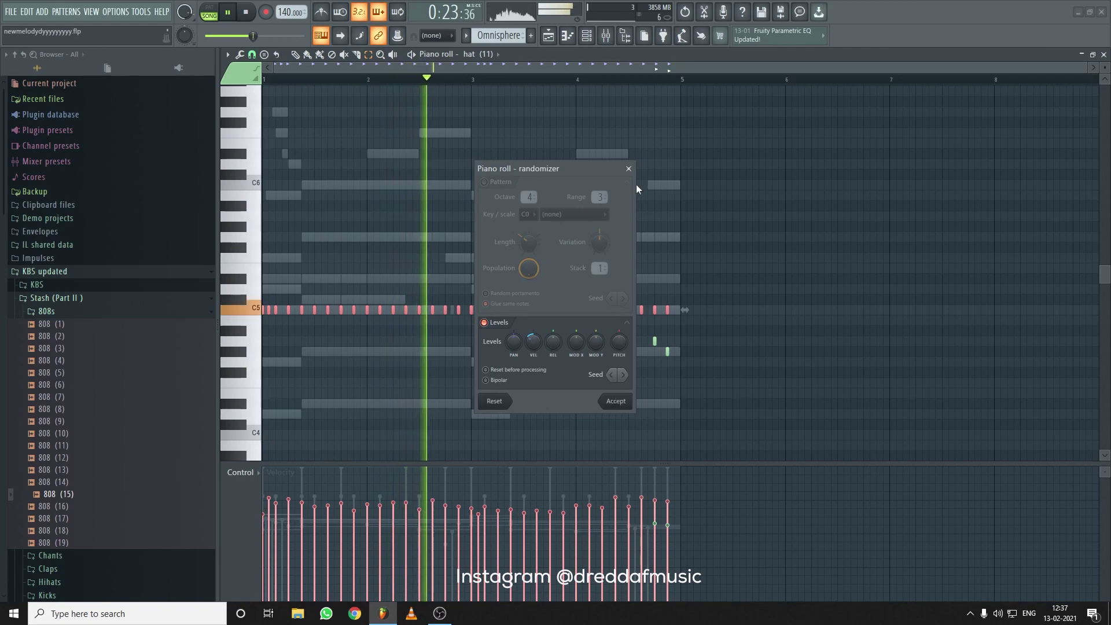
key(Escape)
key(alt+x)
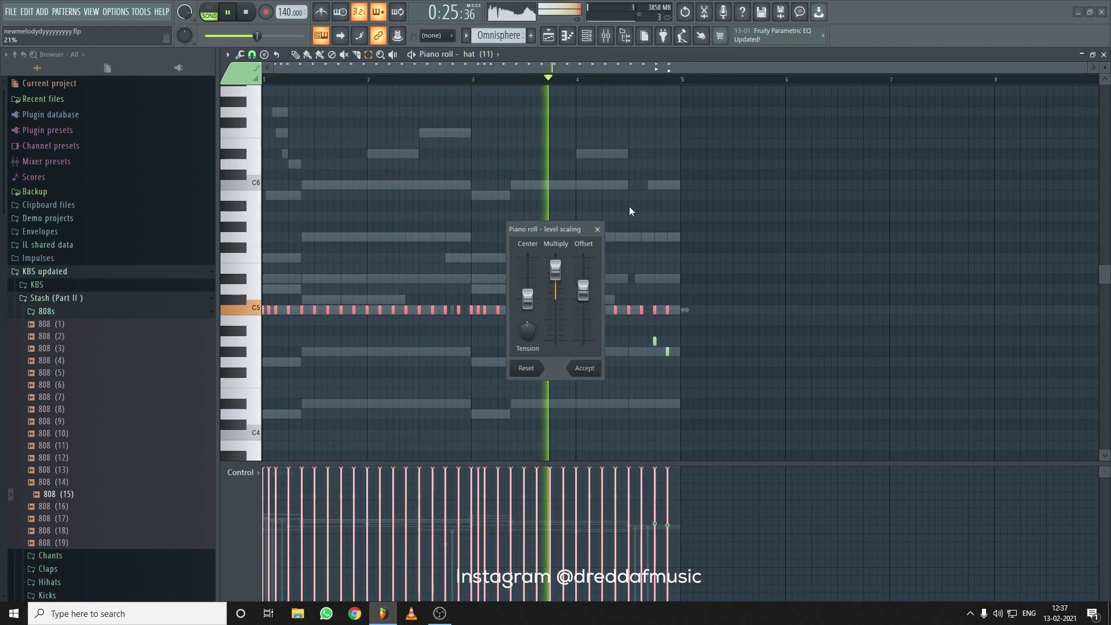
drag(556, 288, 528, 294)
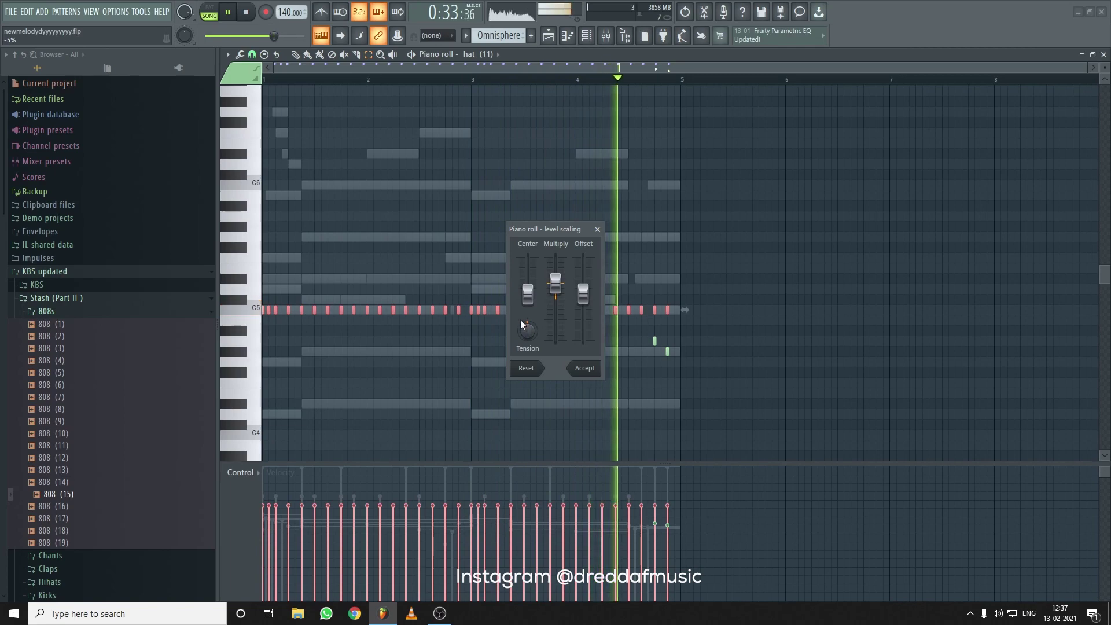
key(Return)
Randomize the velocity of the selected C5 hat notes by a small amount and accept the change
key(alt+r)
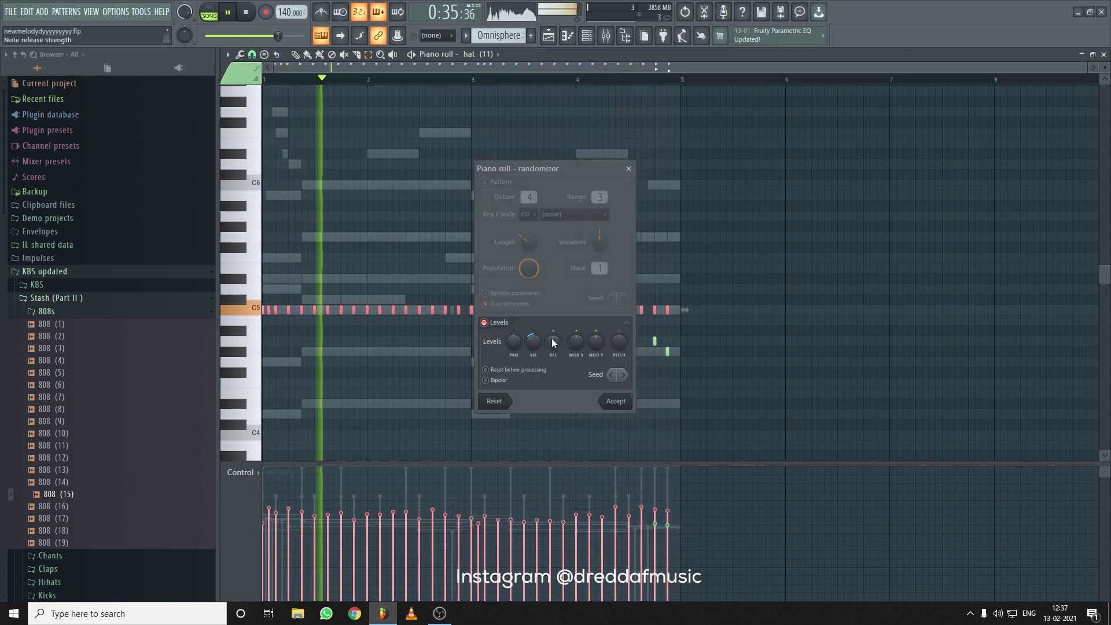
drag(535, 344, 535, 357)
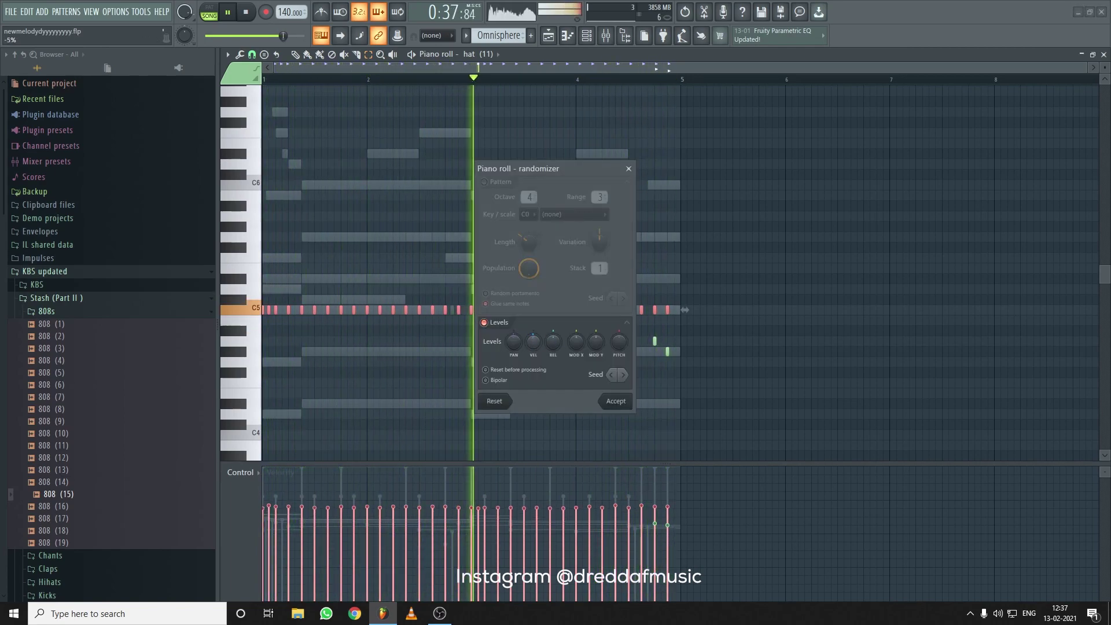
click(615, 401)
Delete the repeated Omnisphere clips from Track 8 of the playlist and split the Omnisphere pattern by channel
click(586, 36)
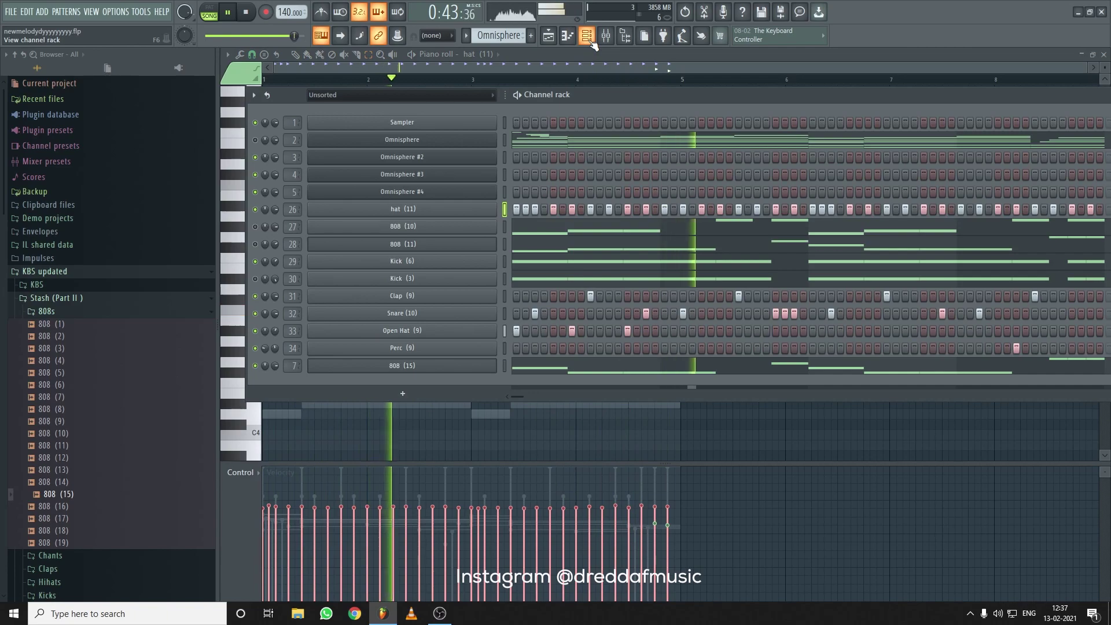
click(555, 34)
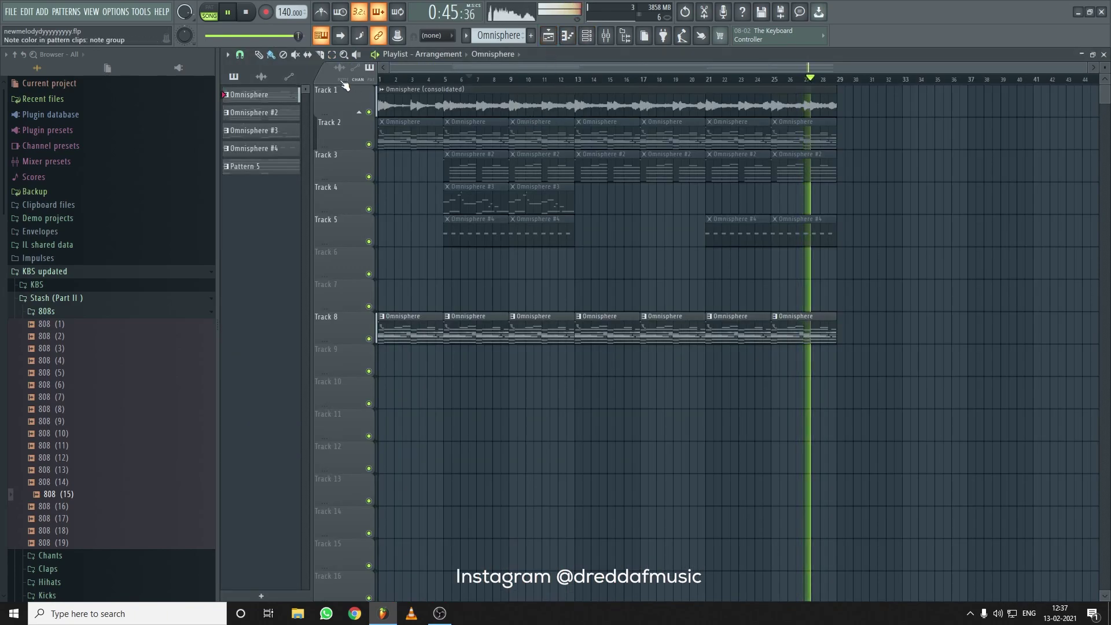
right_click(482, 334)
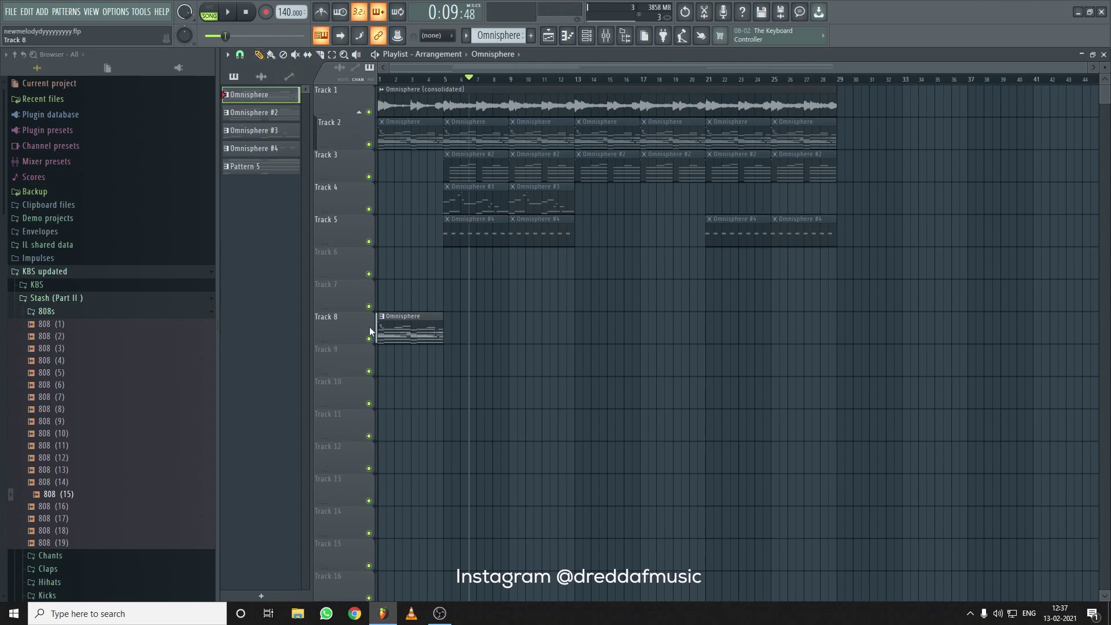
click(466, 37)
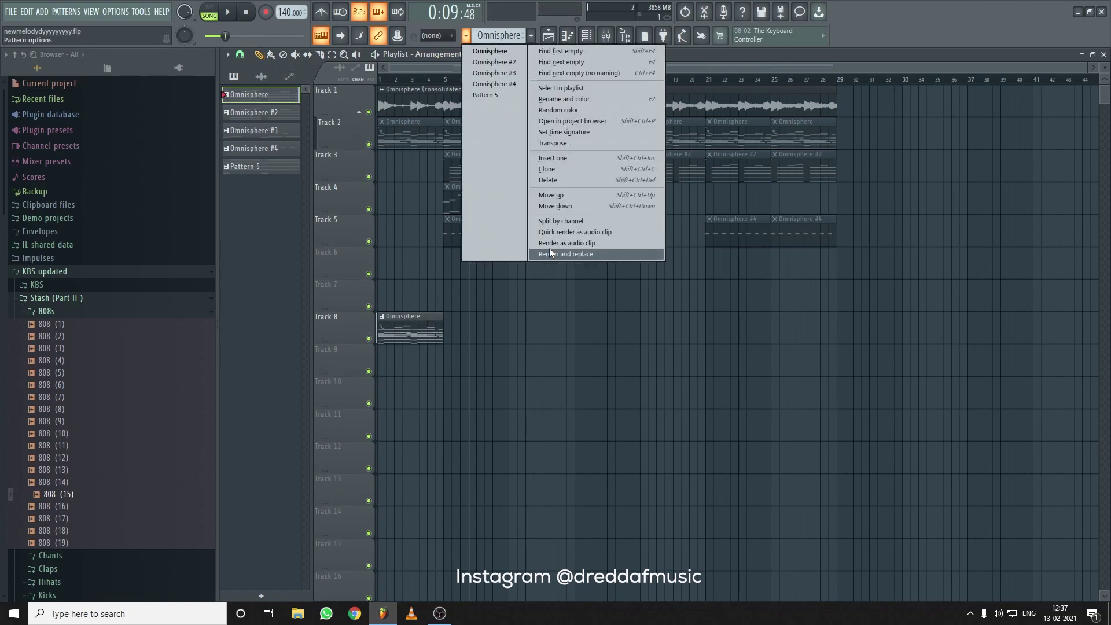
click(583, 222)
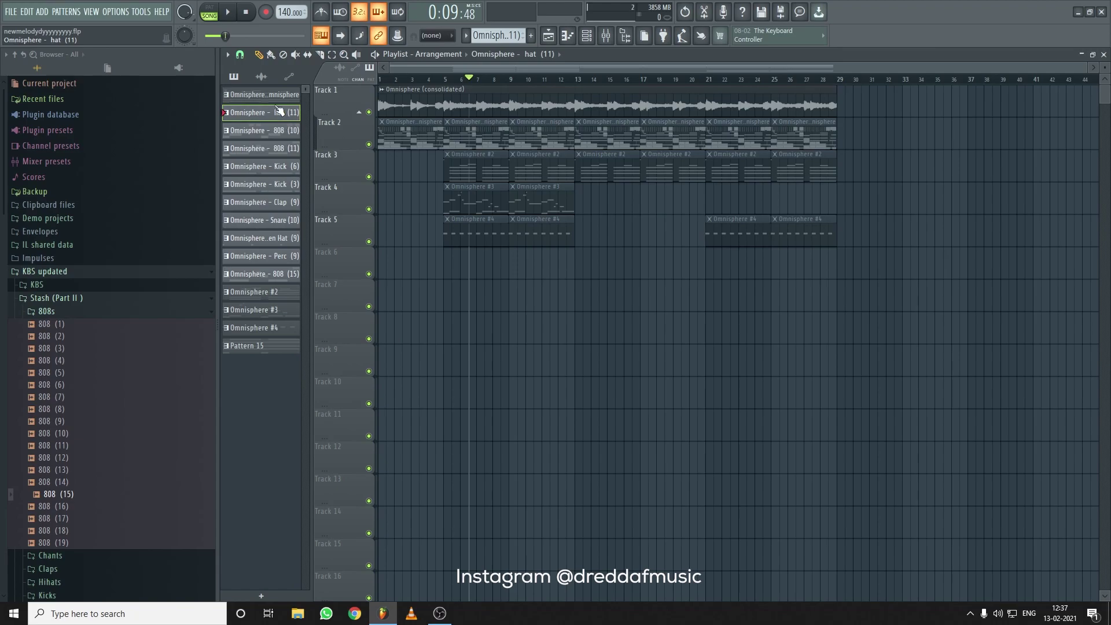
Place the split drum and 808 patterns, from hat (11) to 808 (15), on Tracks 7 to 16 and duplicate them up to bar 29
drag(269, 127, 405, 296)
scroll(599, 310, down, 2)
key(ctrl+b)
key(ctrl+b)
key(ctrl+b)
key(ctrl+b)
key(ctrl+b)
key(ctrl+b)
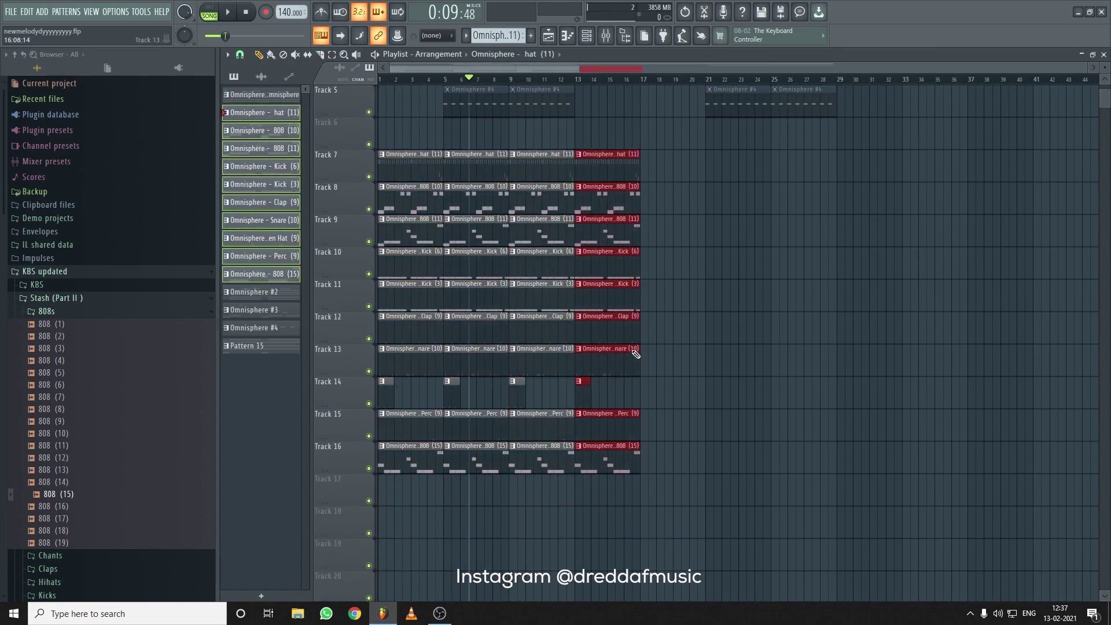
Erase the drum and 808 clips in bars 1 to 4, keeping the Open Hat clip on Track 14, and play from the start
scroll(470, 95, up, 2)
drag(431, 79, 235, 77)
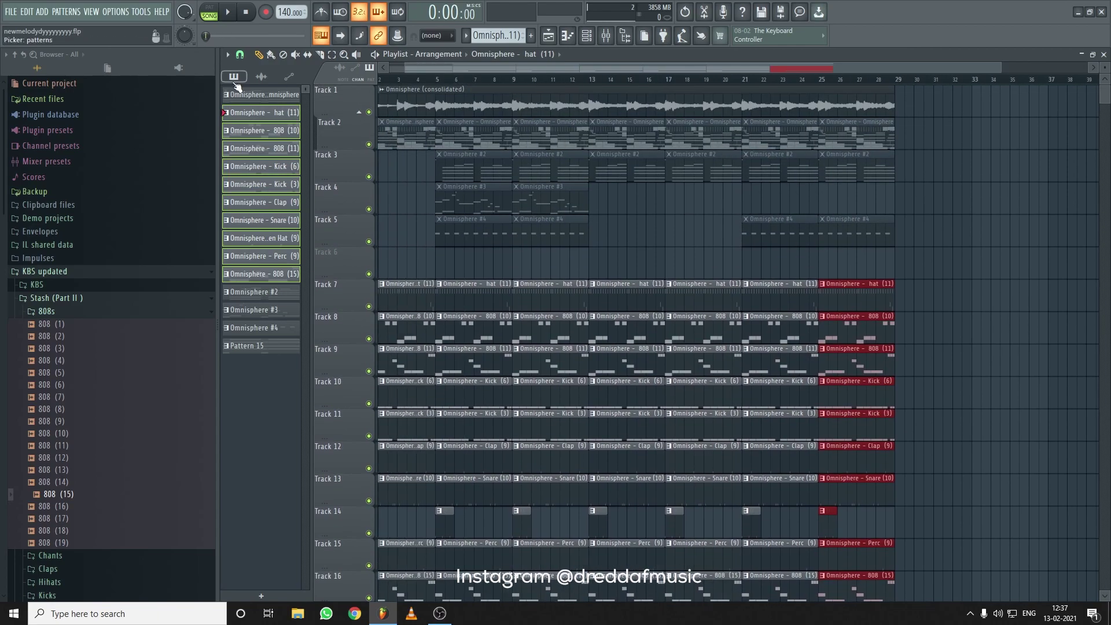
scroll(410, 179, down, 2)
drag(411, 173, 421, 448)
key(space)
scroll(425, 289, up, 2)
scroll(468, 67, down, 1)
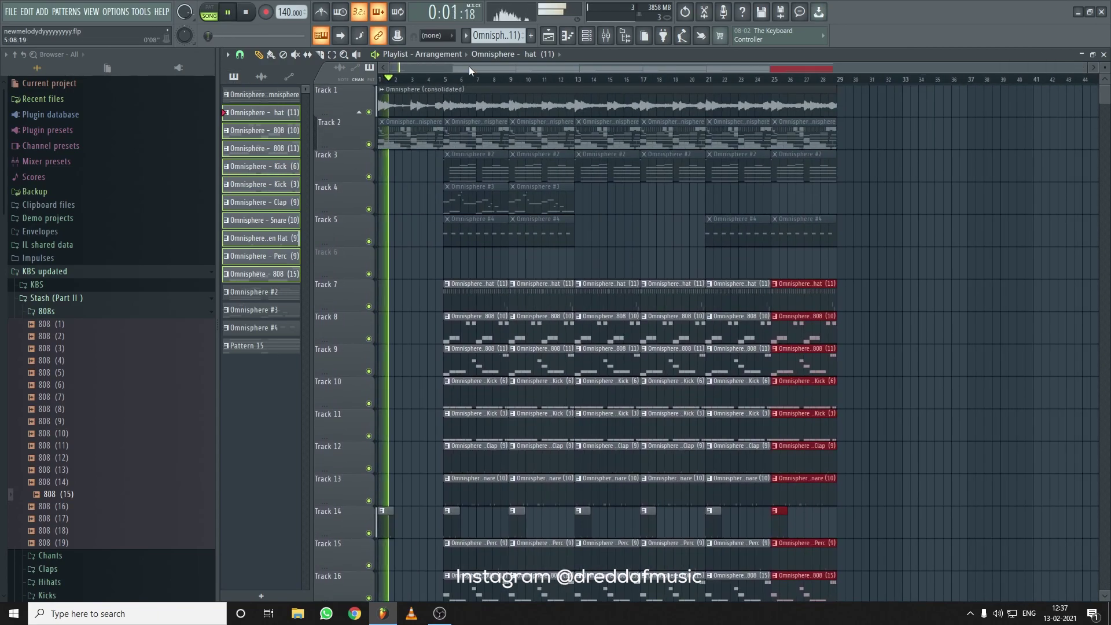
Erase the remaining Open Hat clip at bar 1 on Track 14
scroll(451, 433, down, 2)
scroll(435, 392, up, 1)
right_click(387, 393)
scroll(410, 416, up, 2)
scroll(491, 359, down, 2)
scroll(529, 340, up, 1)
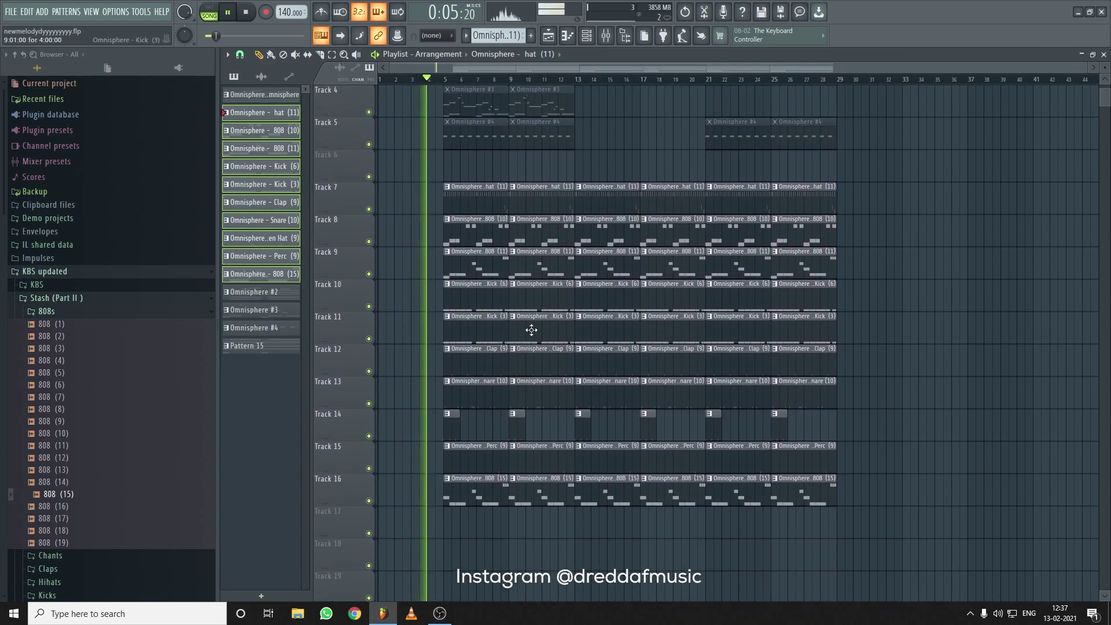
Solo-check Tracks 8, 9 and 16, erasing all 808 (10) clips from Track 8 and all 808 (11) clips from Track 9
right_click(369, 243)
drag(442, 236, 804, 239)
right_click(370, 274)
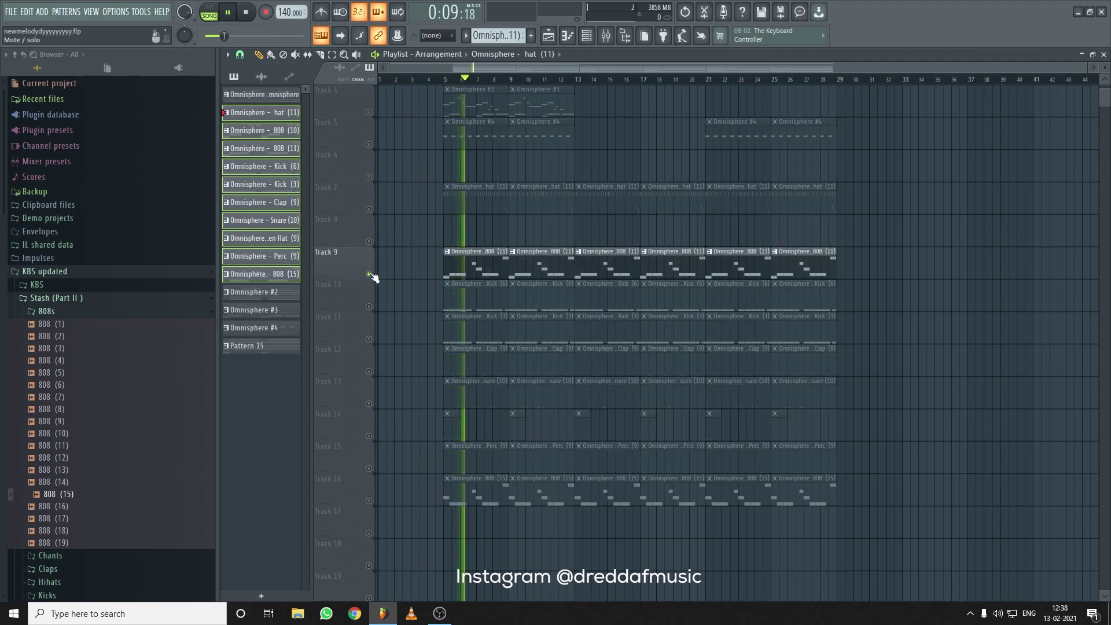
drag(445, 267, 931, 270)
right_click(369, 501)
right_click(369, 501)
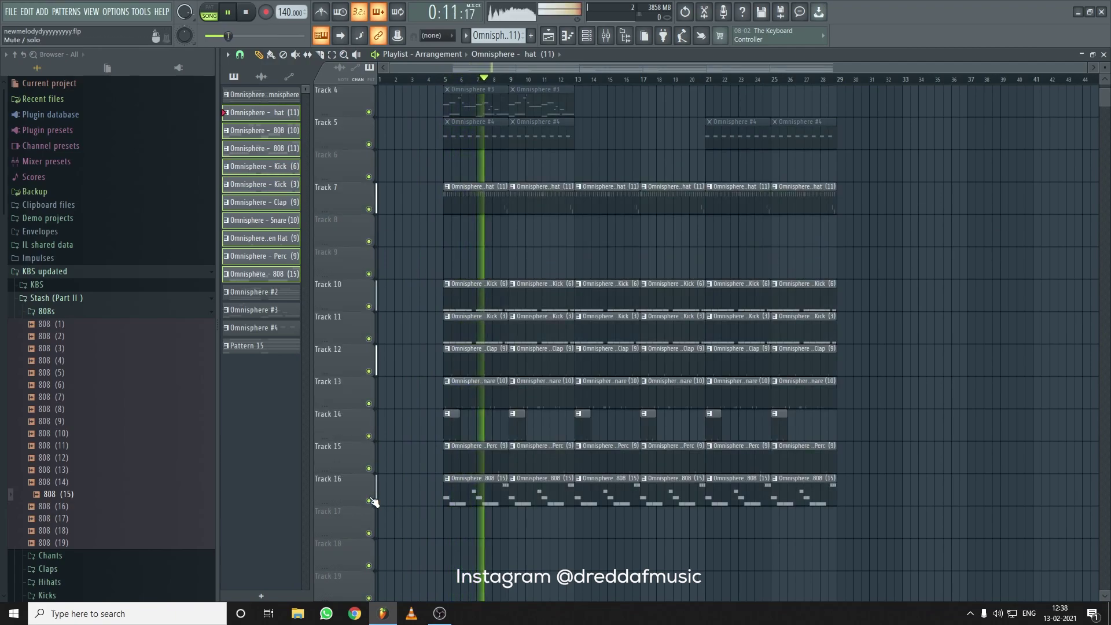
scroll(668, 496, down, 2)
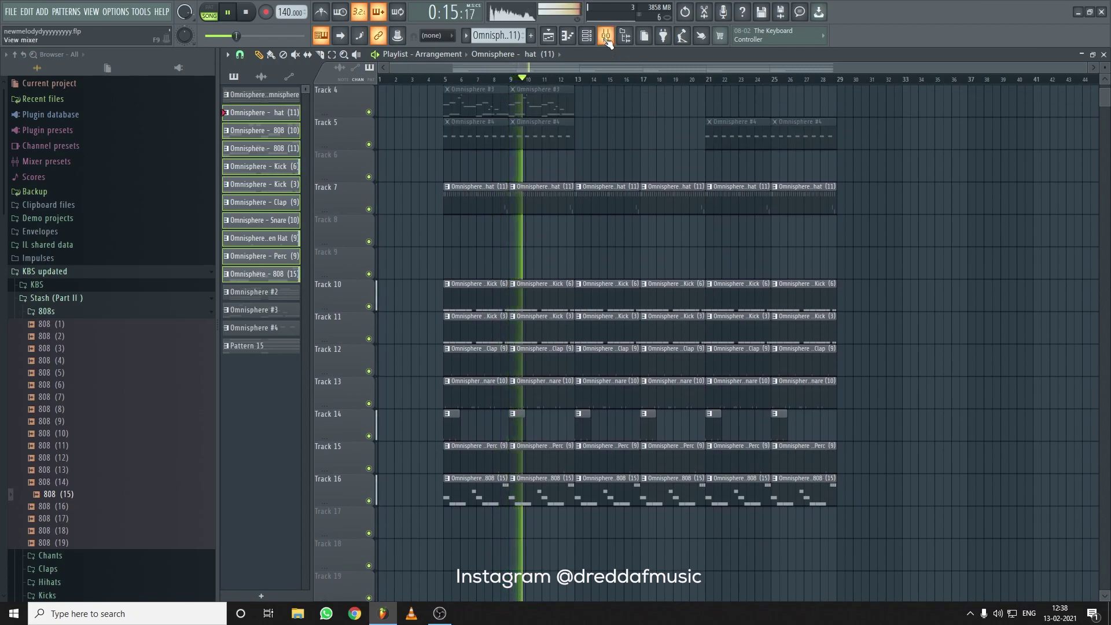
Set the mixer volume of Kick (6) to -0.4 dB and of 808 (15) to -5.7 dB, soloing the 808 while adjusting it
key(F9)
click(909, 320)
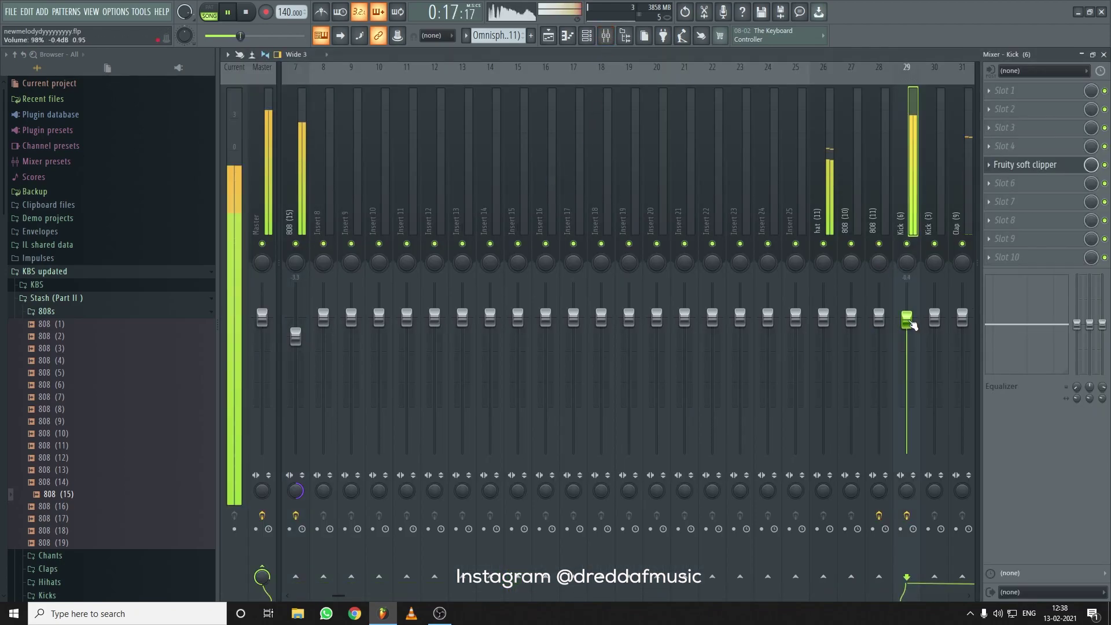
scroll(580, 171, up, 3)
right_click(461, 243)
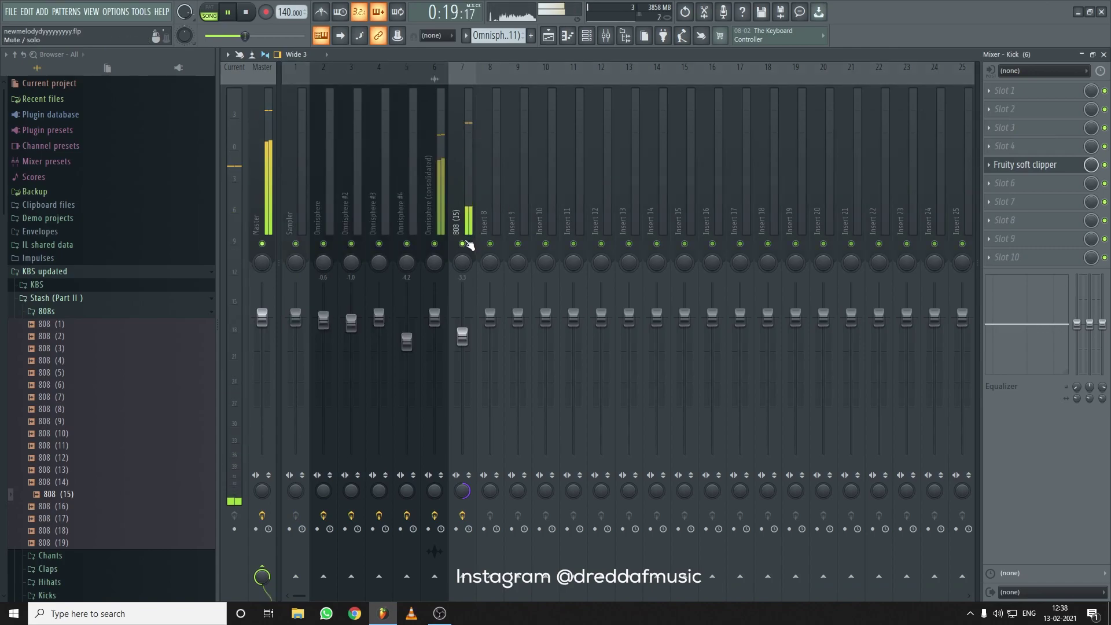
scroll(471, 307, down, 2)
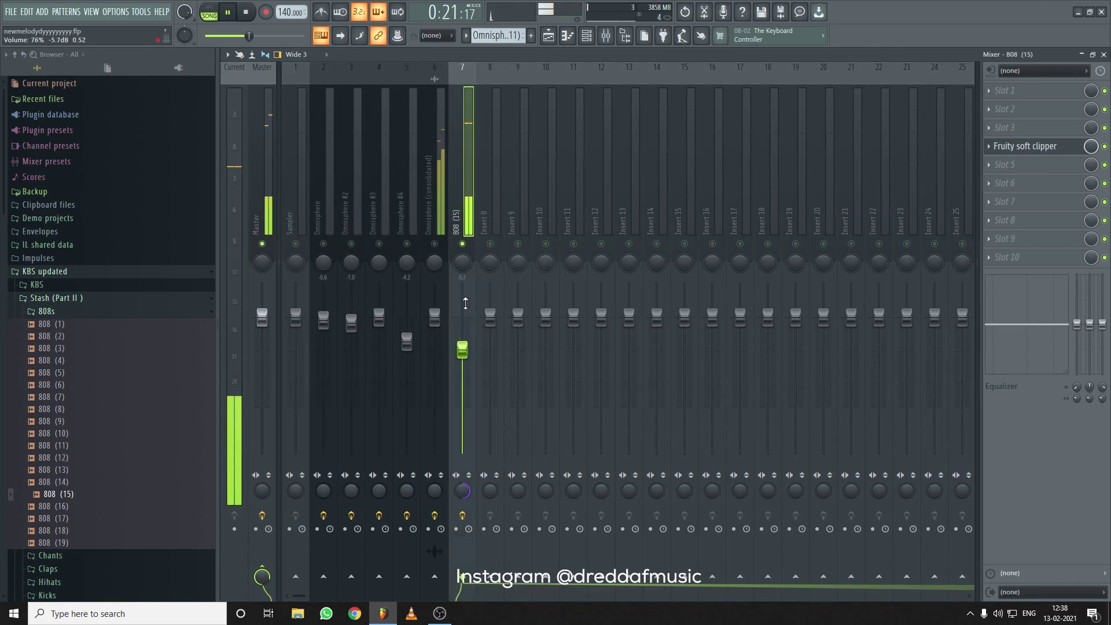
right_click(462, 244)
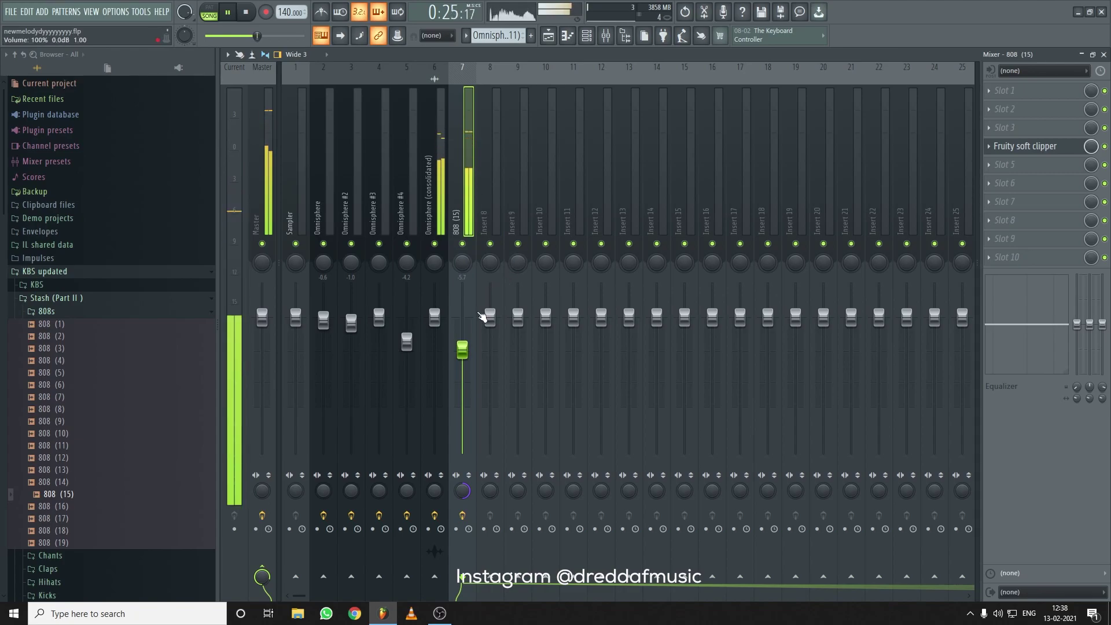
Set the wet gain to +1.45 dB in FabFilter Pro-C 2 on the Omnisphere (consolidated) mixer track and return to the playlist
click(439, 201)
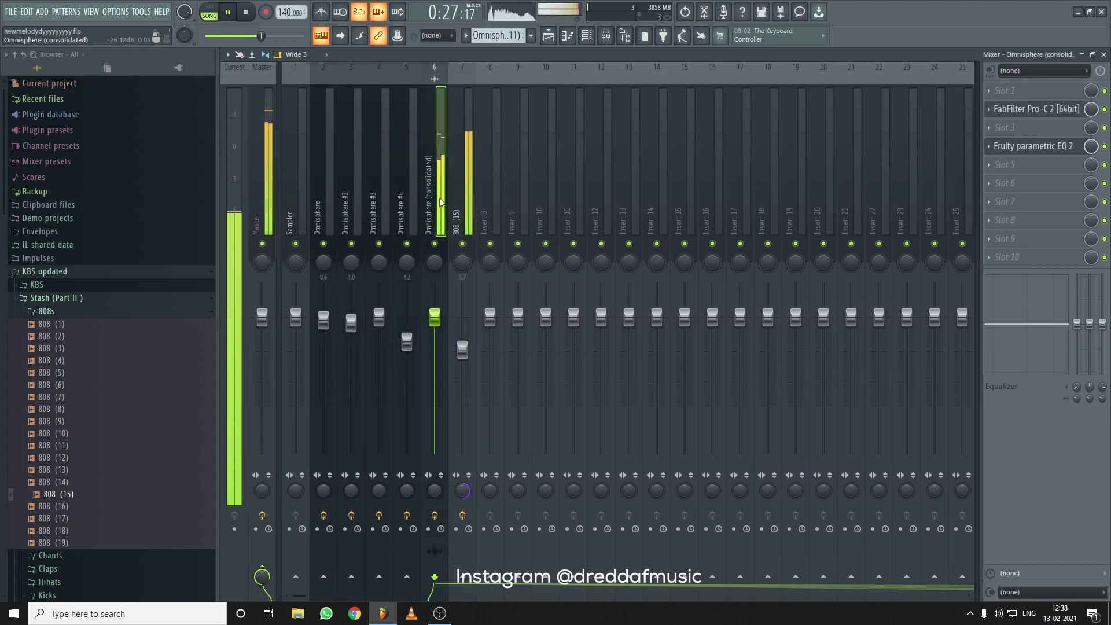
click(1055, 115)
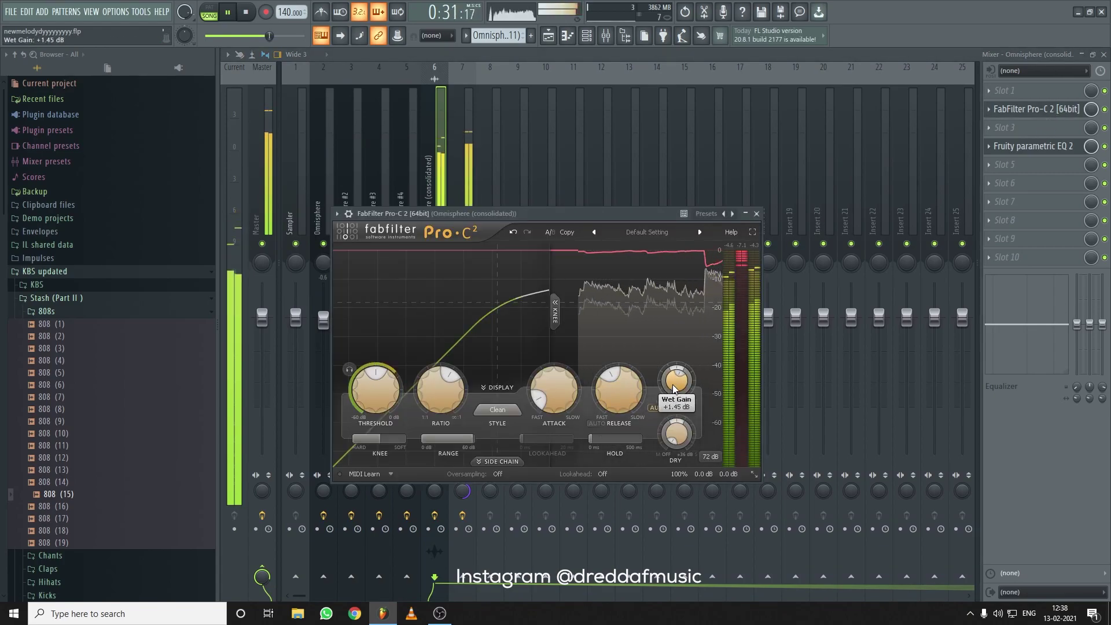
click(548, 35)
click(548, 36)
click(549, 36)
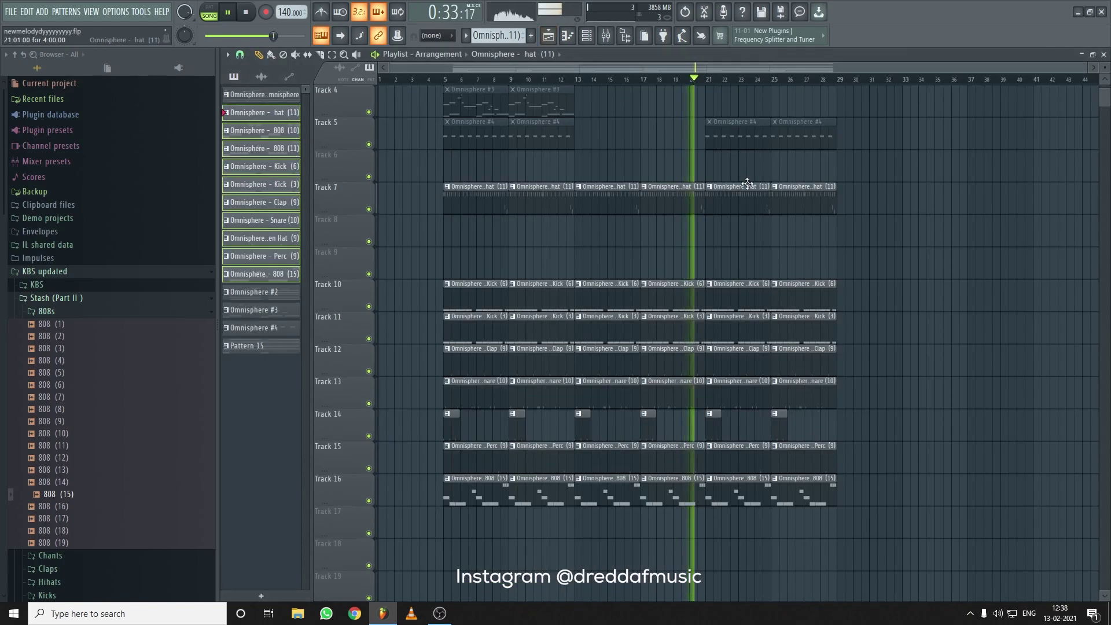
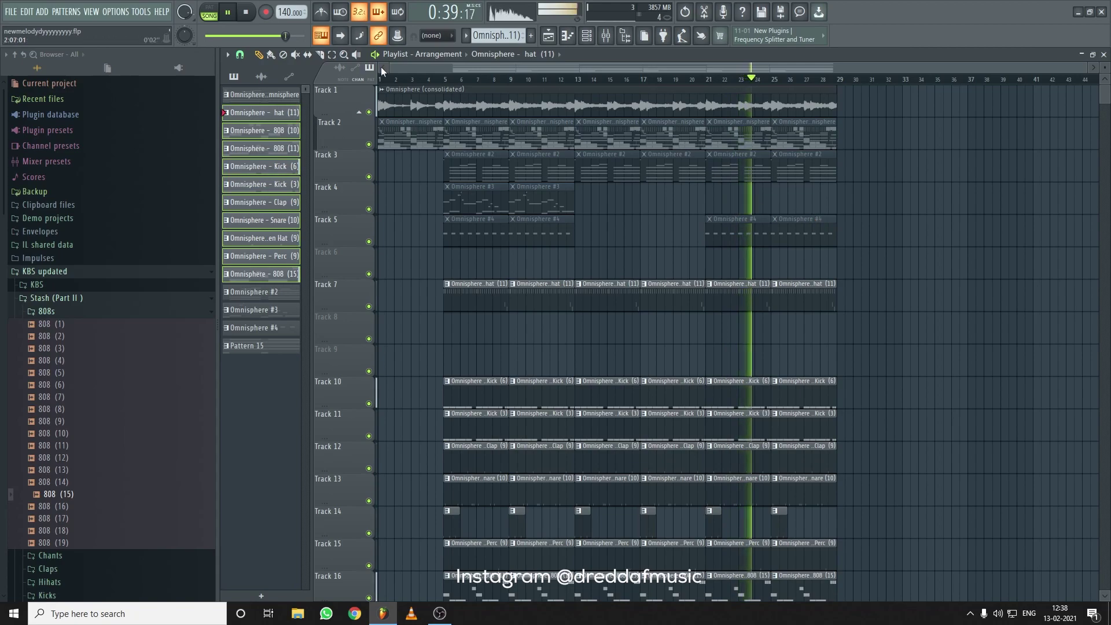
Slice the Omnisphere (consolidated) audio clip on Track 1 at bars 5 and 13
click(332, 55)
click(320, 55)
scroll(442, 80, up, 12)
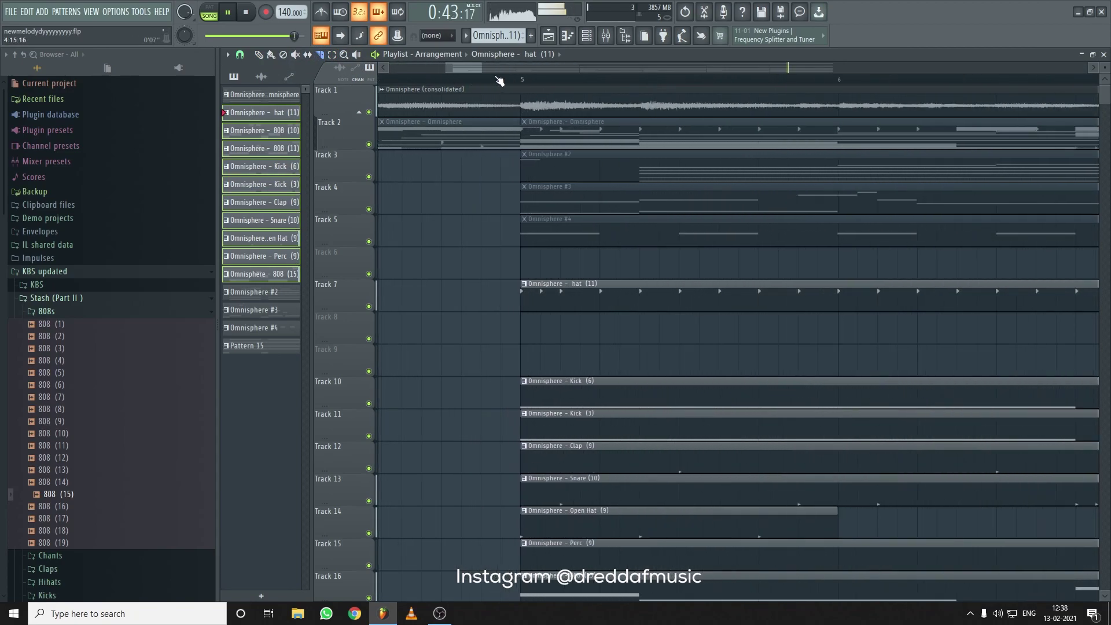
scroll(544, 83, down, 12)
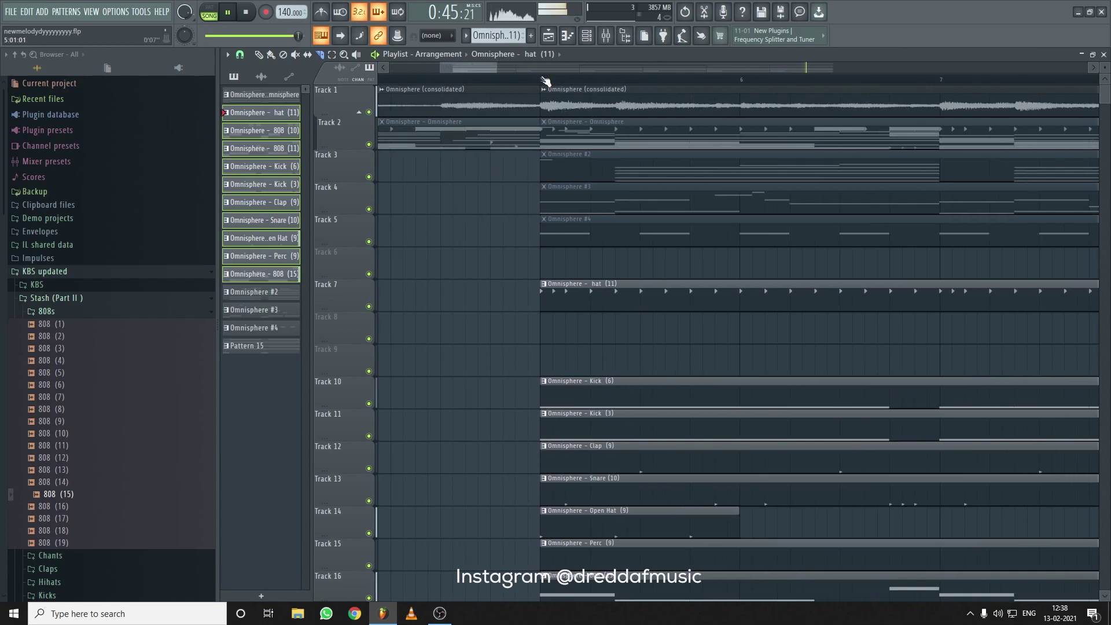
click(570, 81)
scroll(573, 82, up, 10)
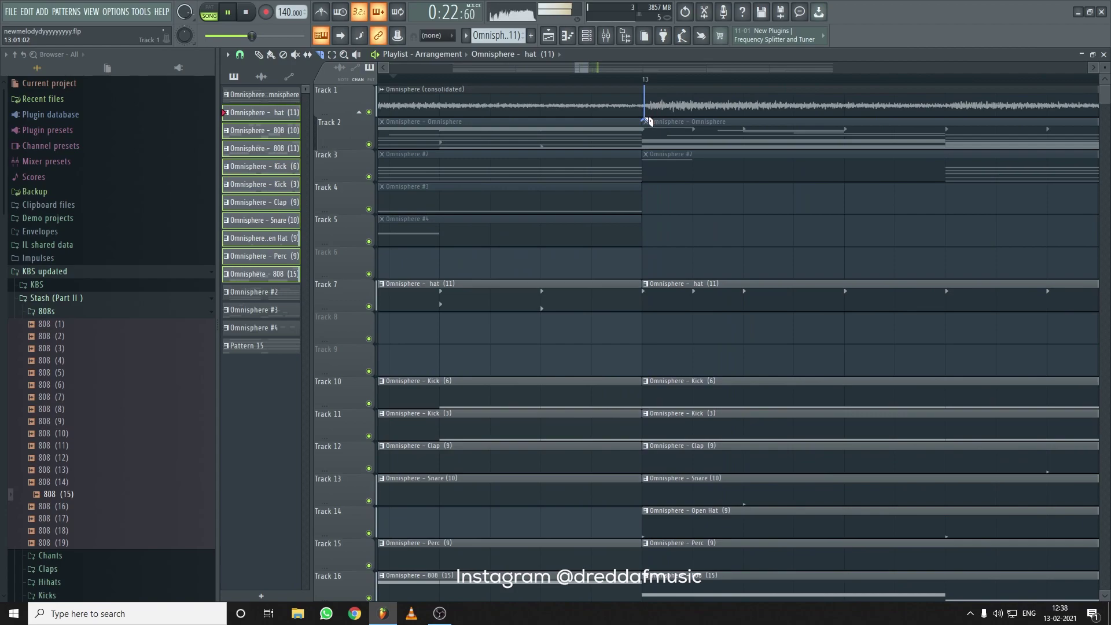
scroll(657, 86, down, 10)
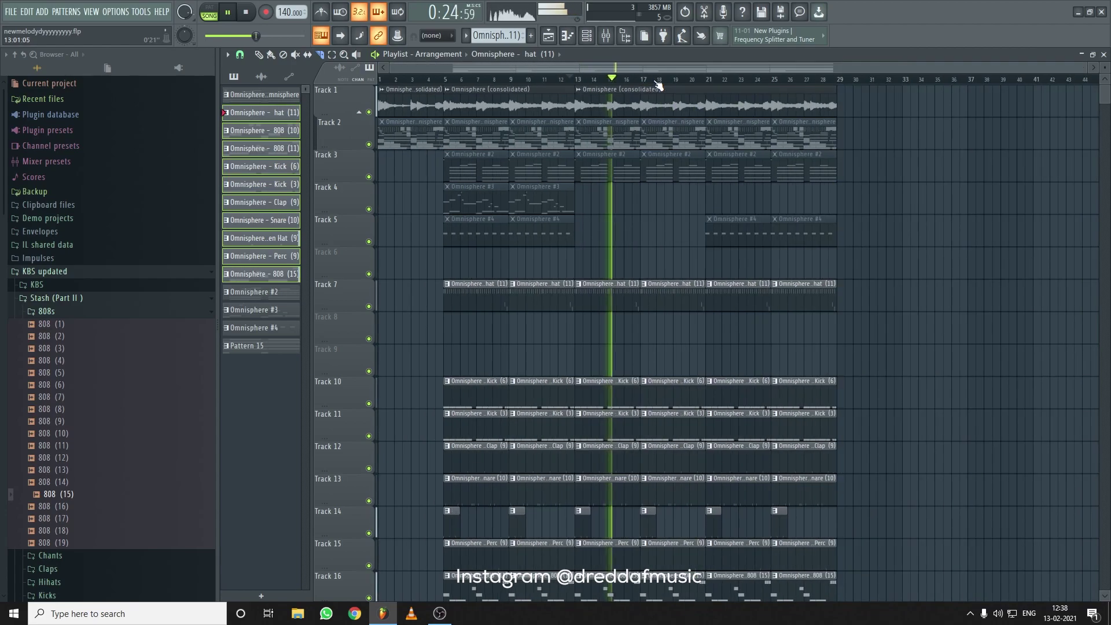
Make the Omnisphere audio clip starting at bar 13 unique as a sample and shift its pitch by -200 cents
click(579, 89)
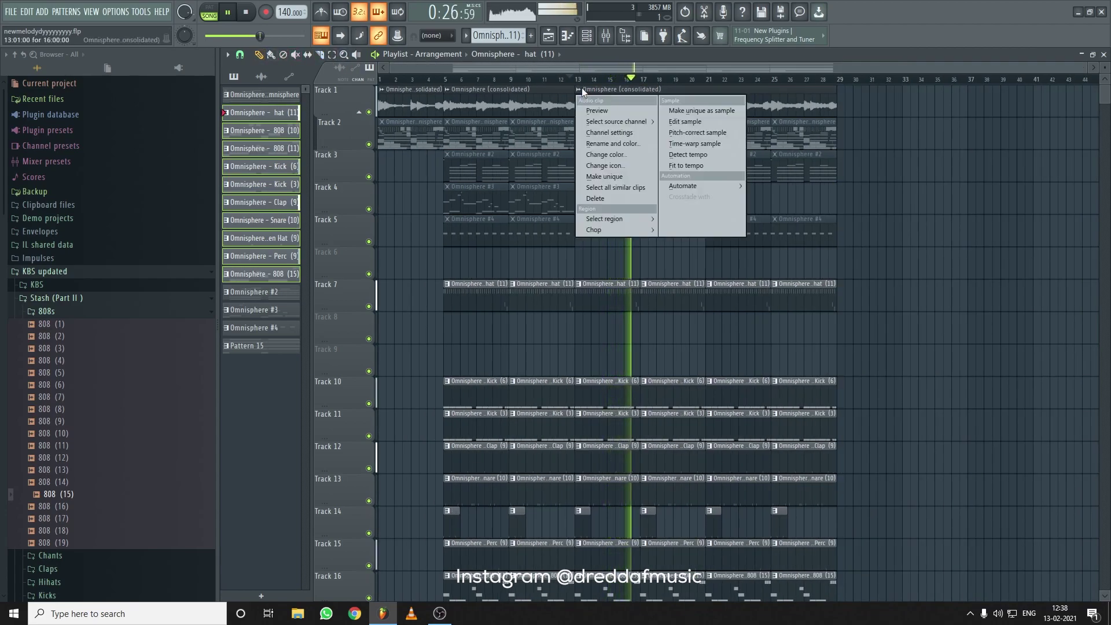
click(681, 111)
click(1010, 532)
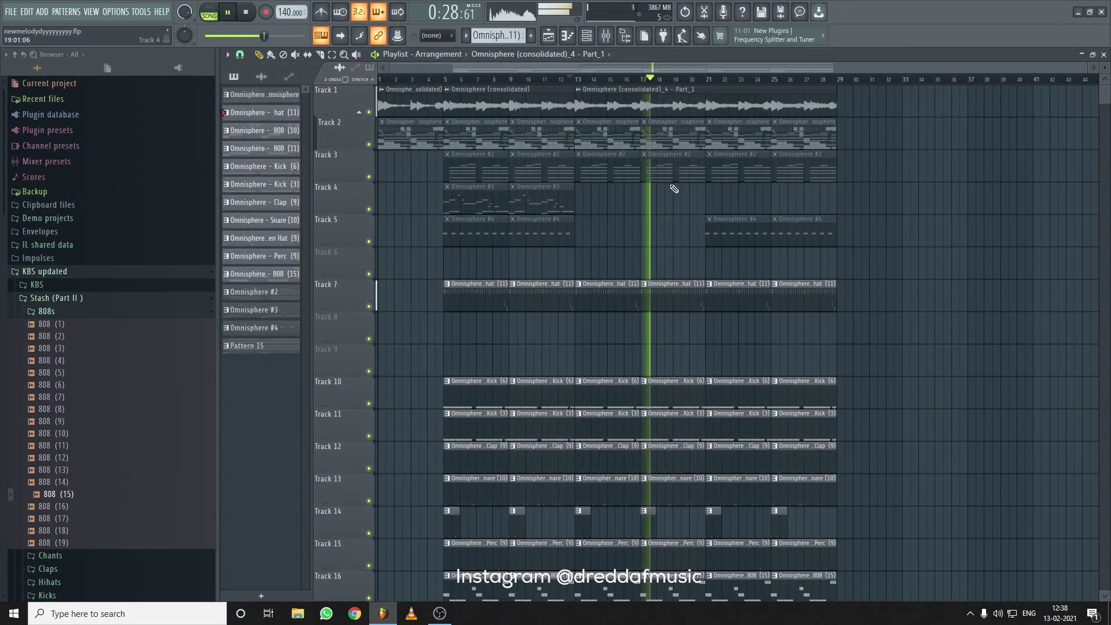
double_click(626, 103)
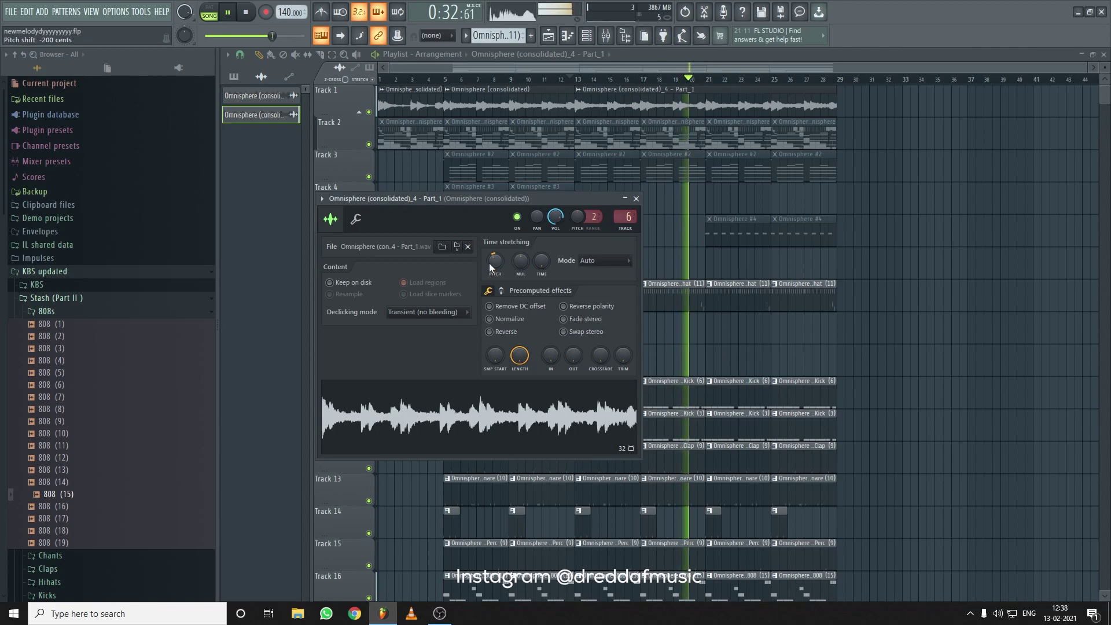
Select the pitched Omnisphere clip from bar 13 to 29, consolidate it to a new audio clip and resume playback
click(331, 55)
key(space)
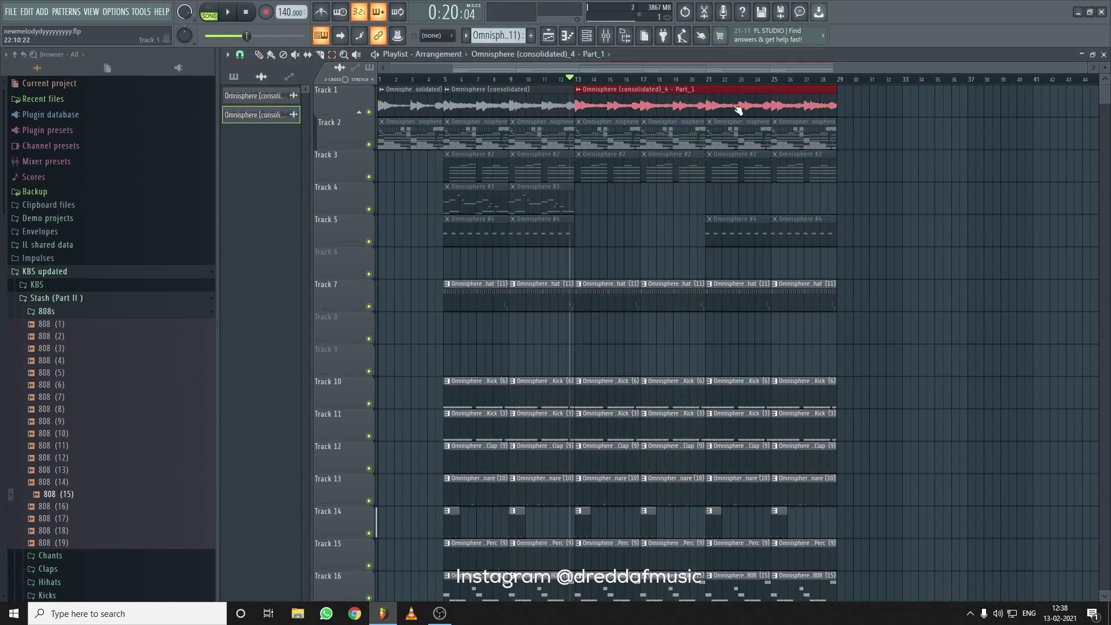
key(ctrl+alt+c)
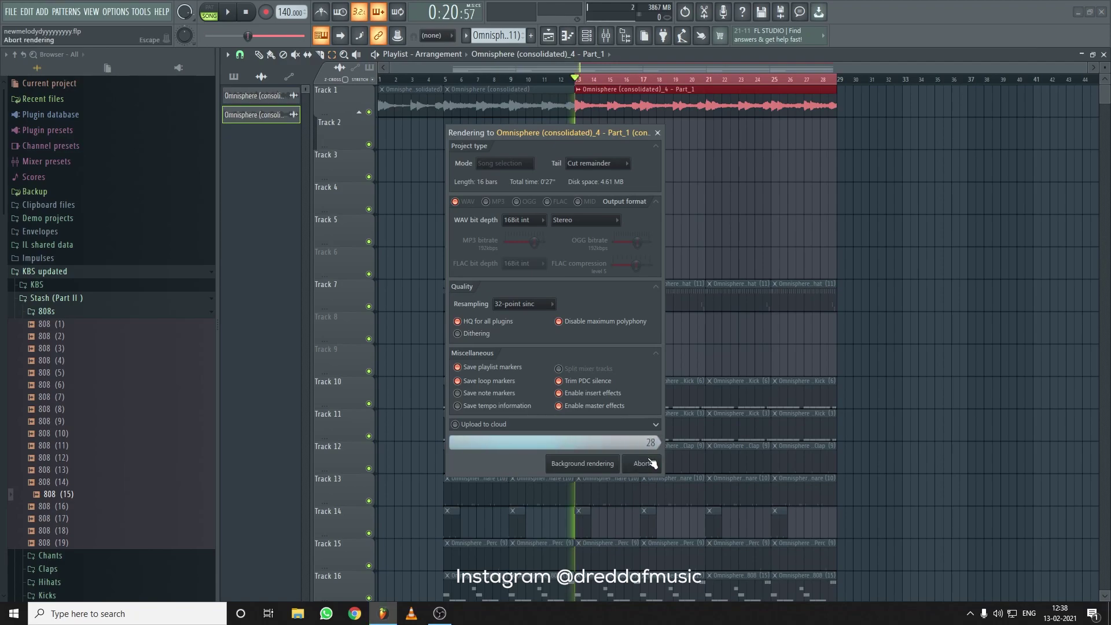
click(263, 56)
key(space)
Set the consolidated clip's time-stretching mode to Auto, lower its pitch and play it from bar 13
double_click(645, 101)
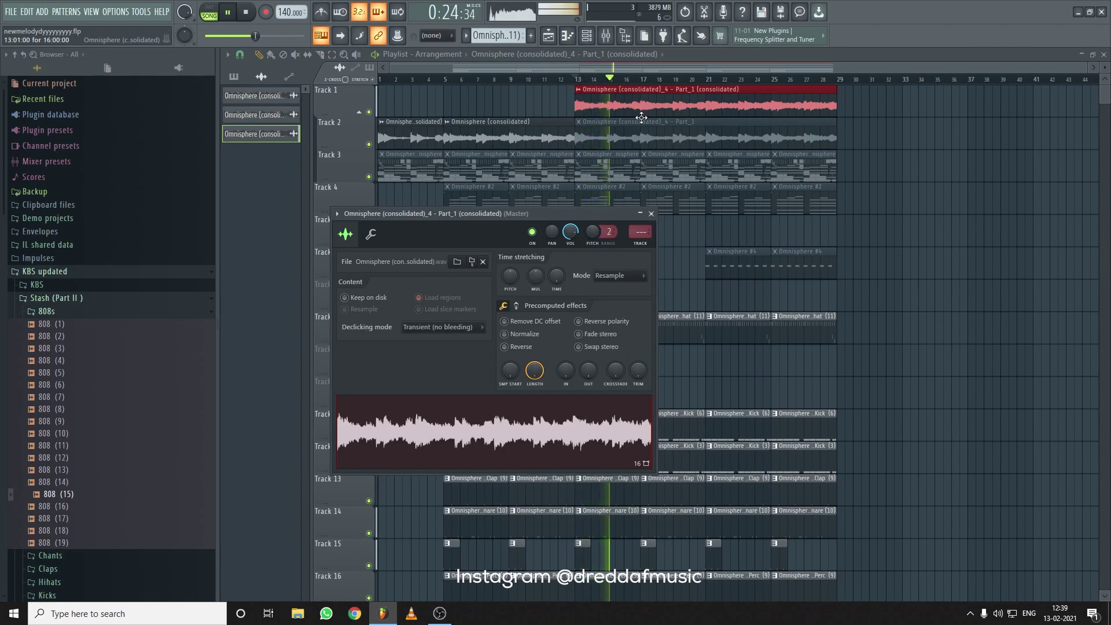
click(575, 80)
double_click(600, 92)
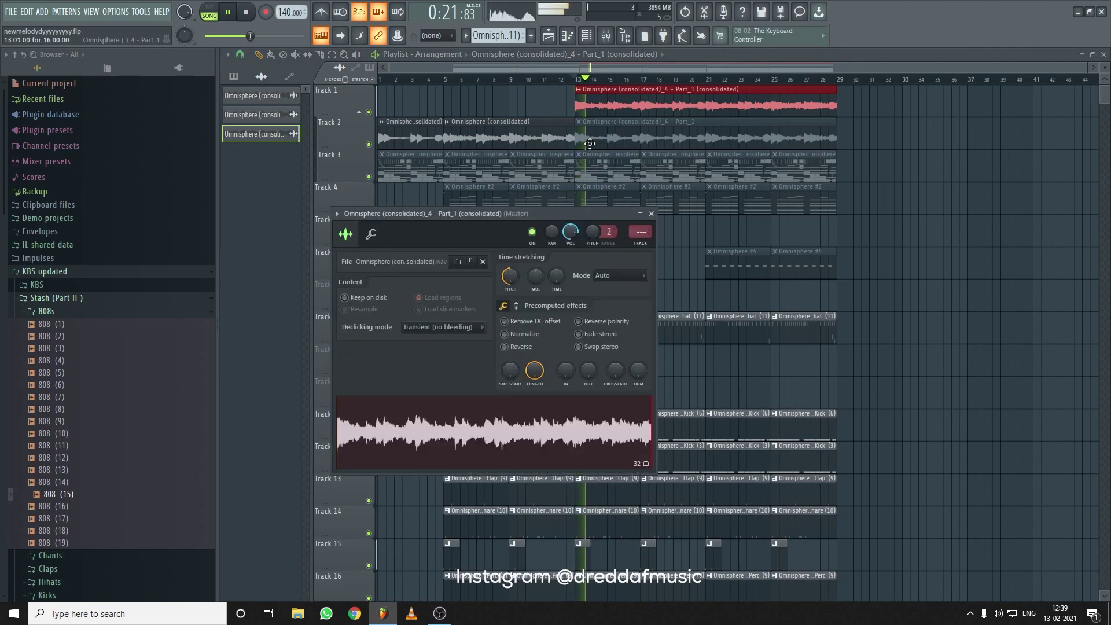
Route the consolidated clip to mixer track 8, add Fruity parametric EQ 2 with its low end reduced, and add ShaperBox 2
click(642, 245)
click(1019, 182)
click(839, 307)
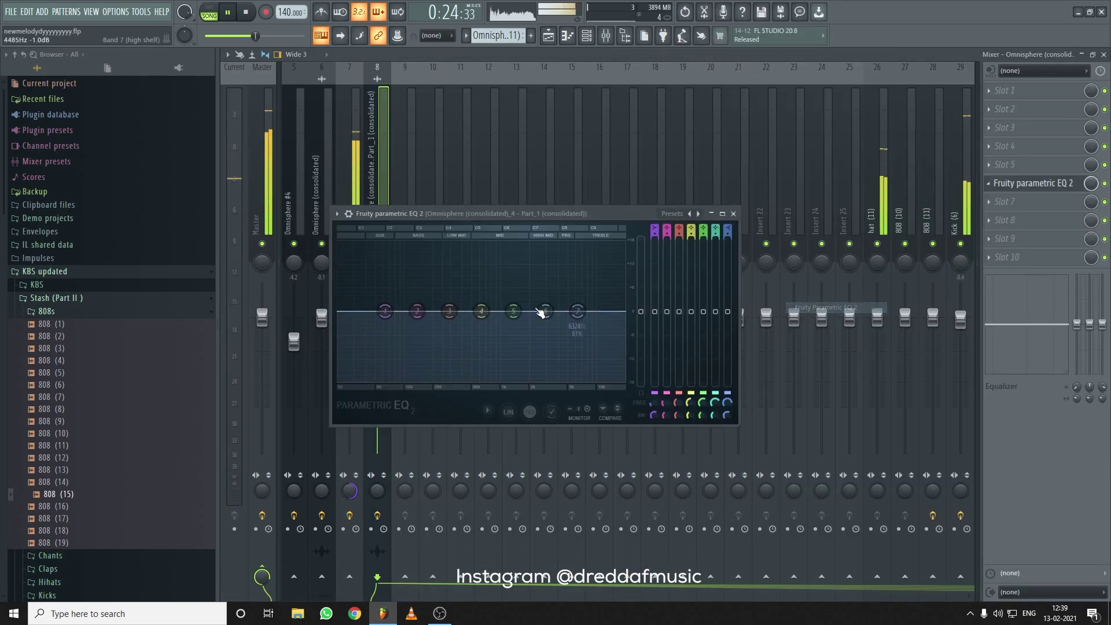
drag(384, 311, 400, 340)
drag(415, 382, 424, 377)
click(548, 36)
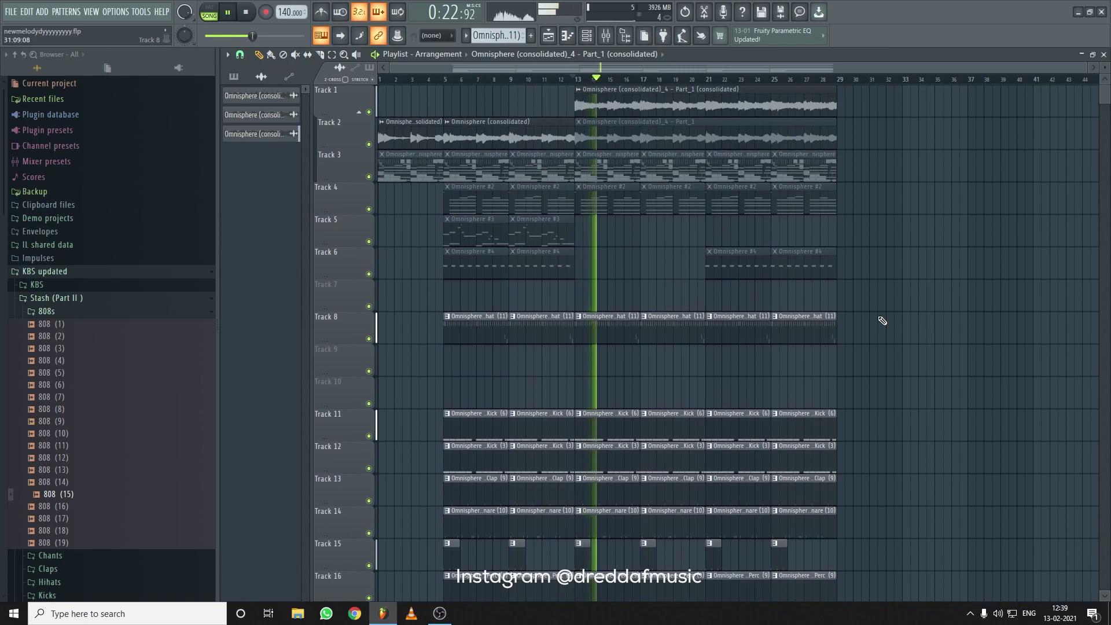
Erase the two Kick (3) clips between bars 13 and 21 on Track 12 and replay from bar 13
scroll(811, 318, down, 4)
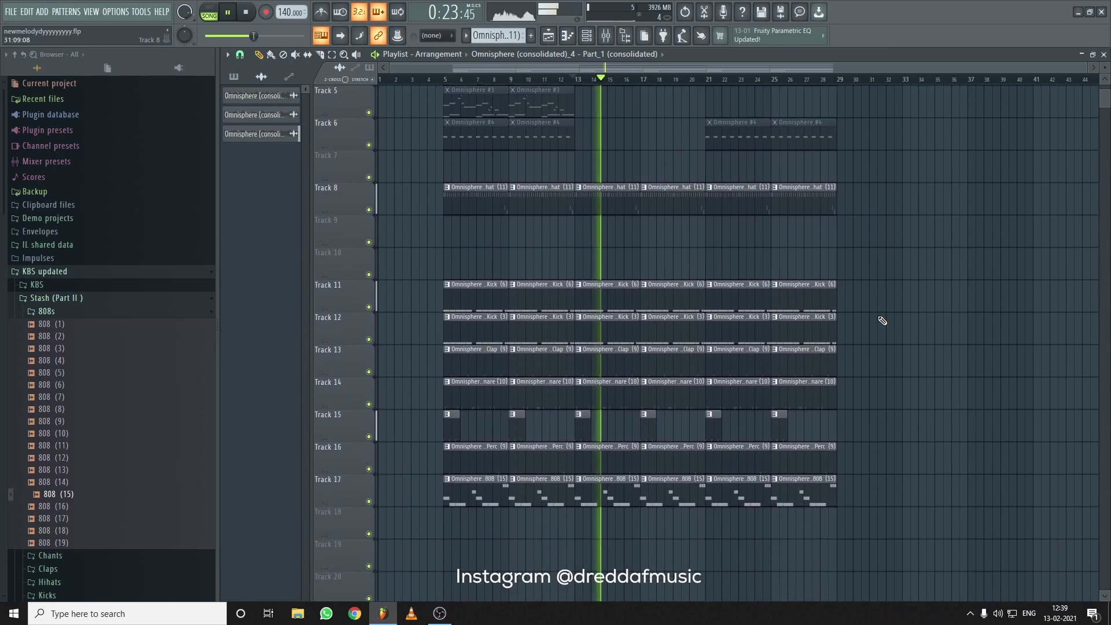
right_click(613, 328)
right_click(670, 330)
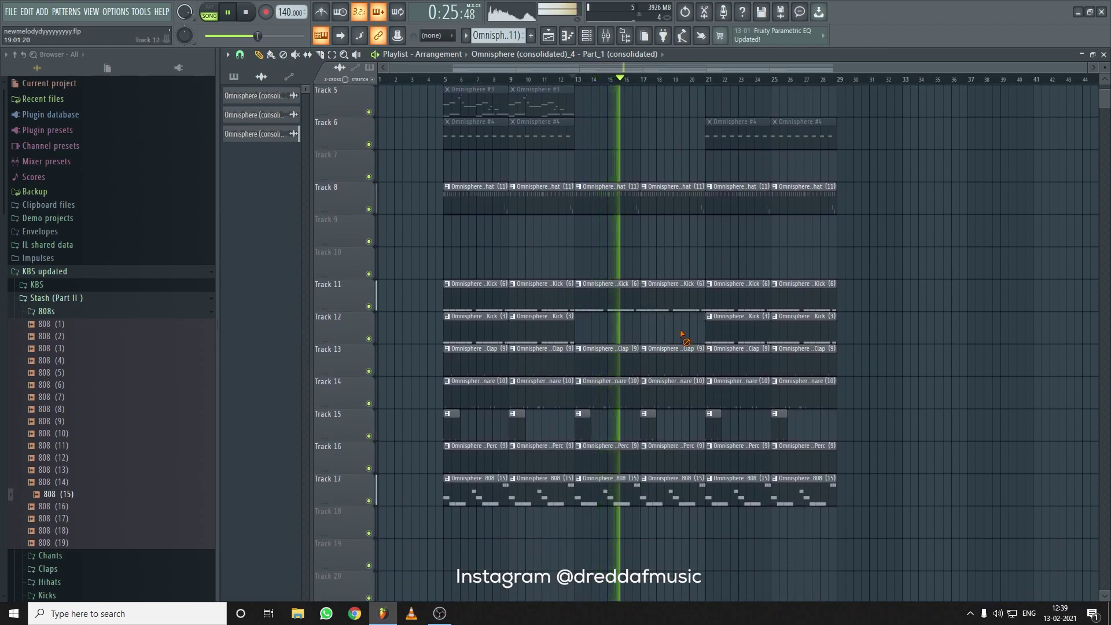
click(576, 79)
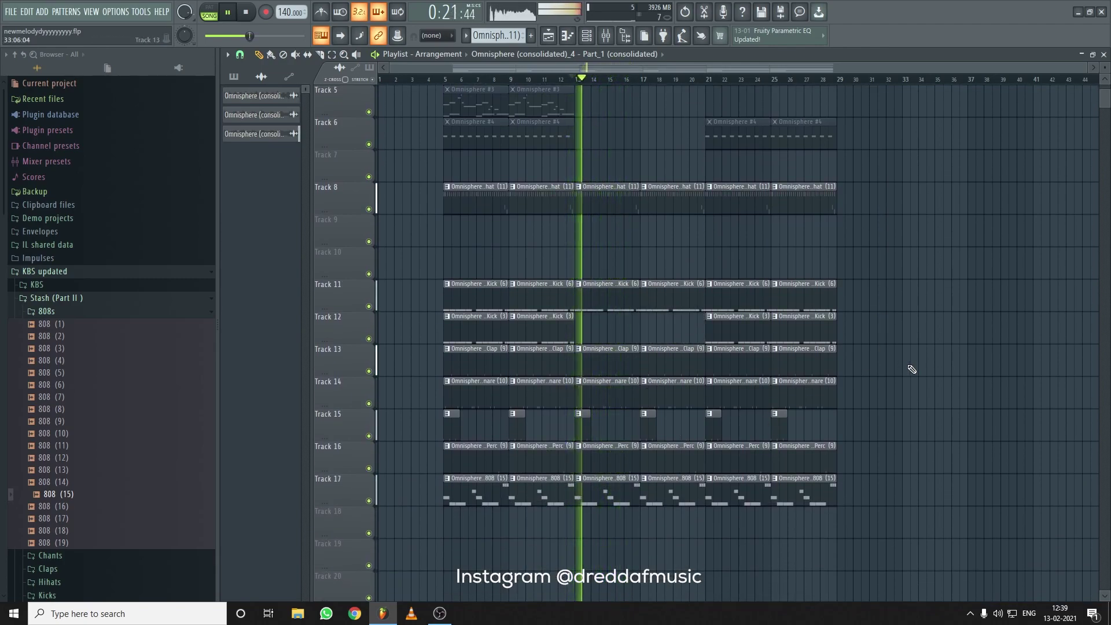
scroll(911, 369, up, 4)
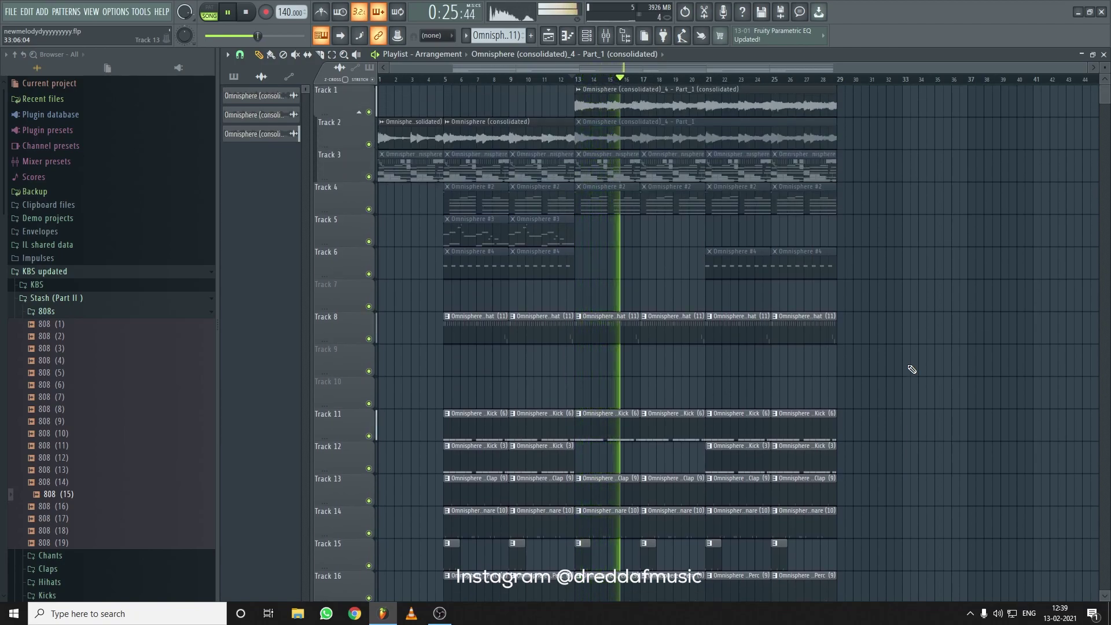
Erase the hat (11) clip on Track 8 and the Kick (6) clip on Track 11 in bars 13 to 16
scroll(911, 369, down, 4)
right_click(607, 199)
click(577, 80)
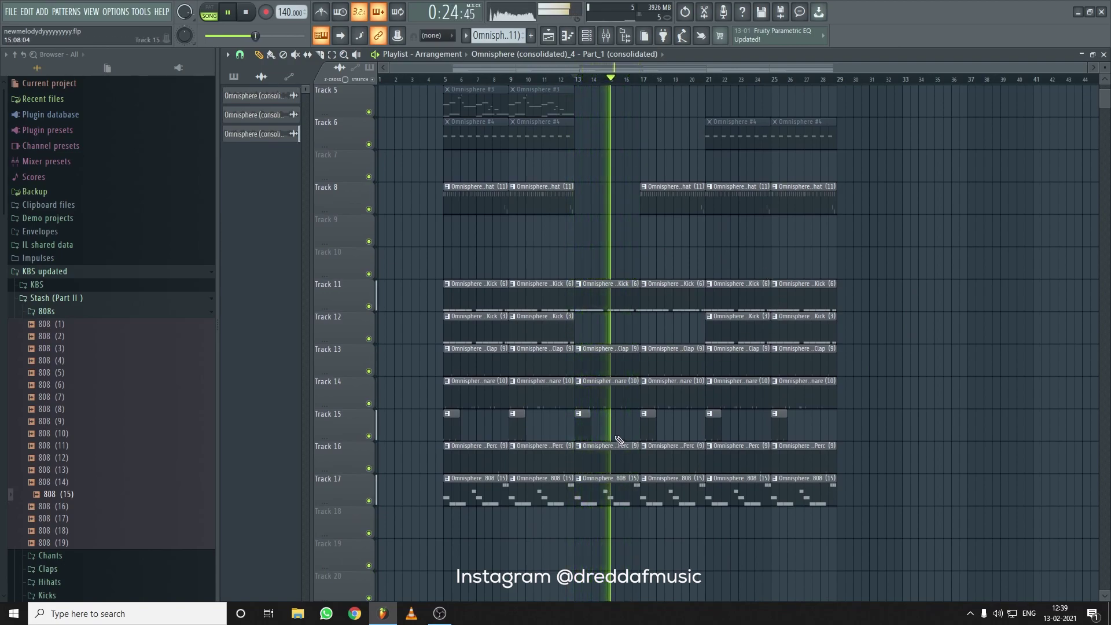
key(ctrl+z)
right_click(601, 203)
right_click(612, 287)
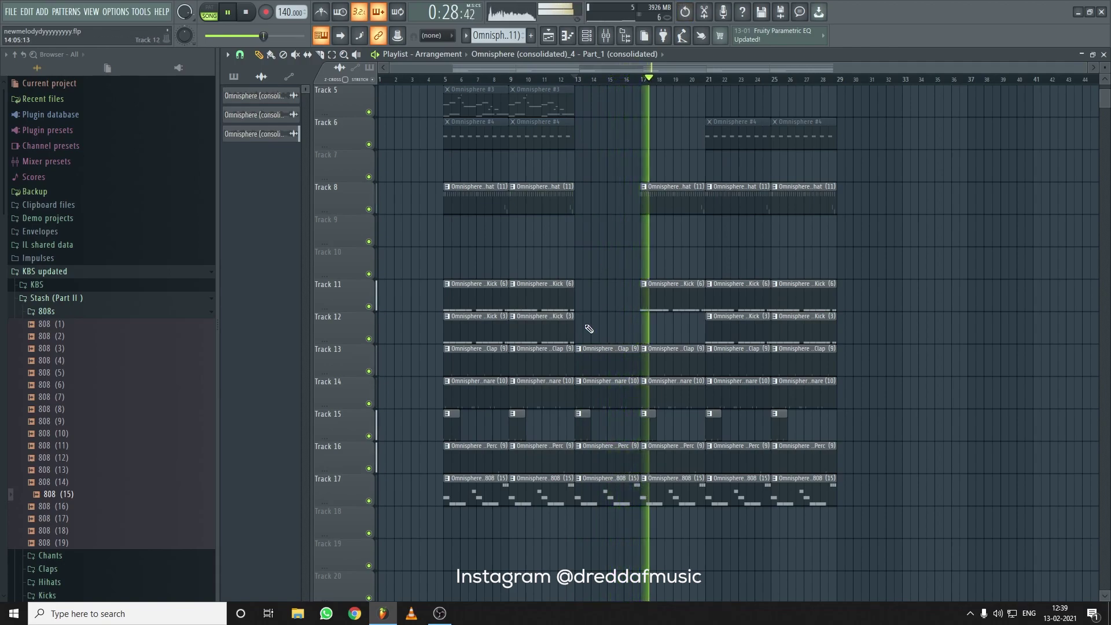
Audition Track 12 soloed, erase all its remaining Kick (3) clips and unsolo the track
right_click(368, 339)
drag(499, 80, 535, 83)
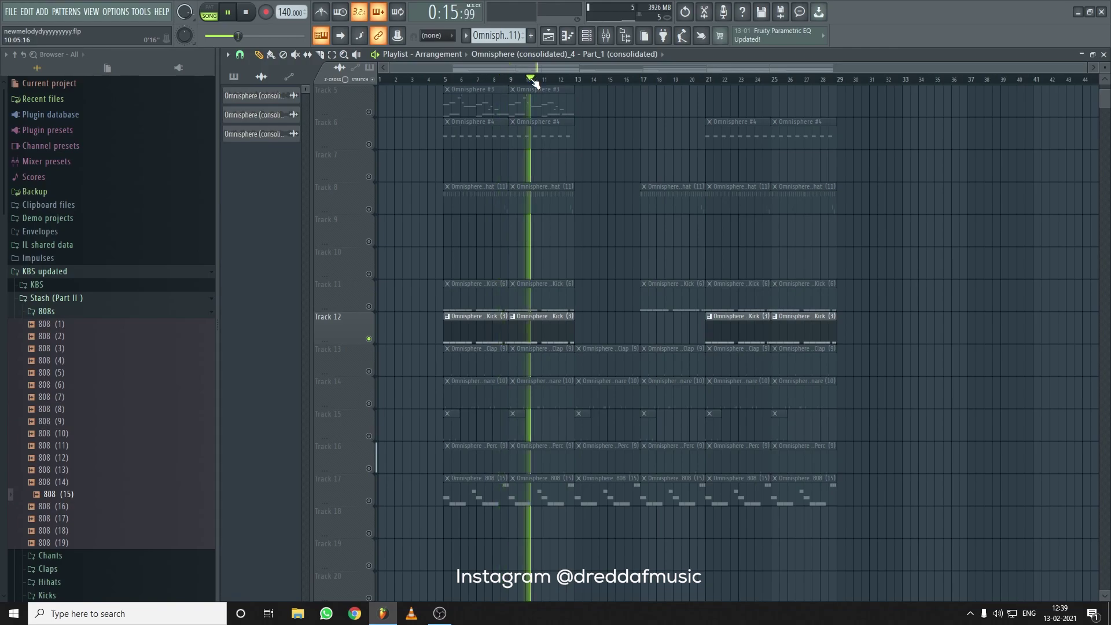
right_click(564, 330)
right_click(769, 330)
right_click(368, 339)
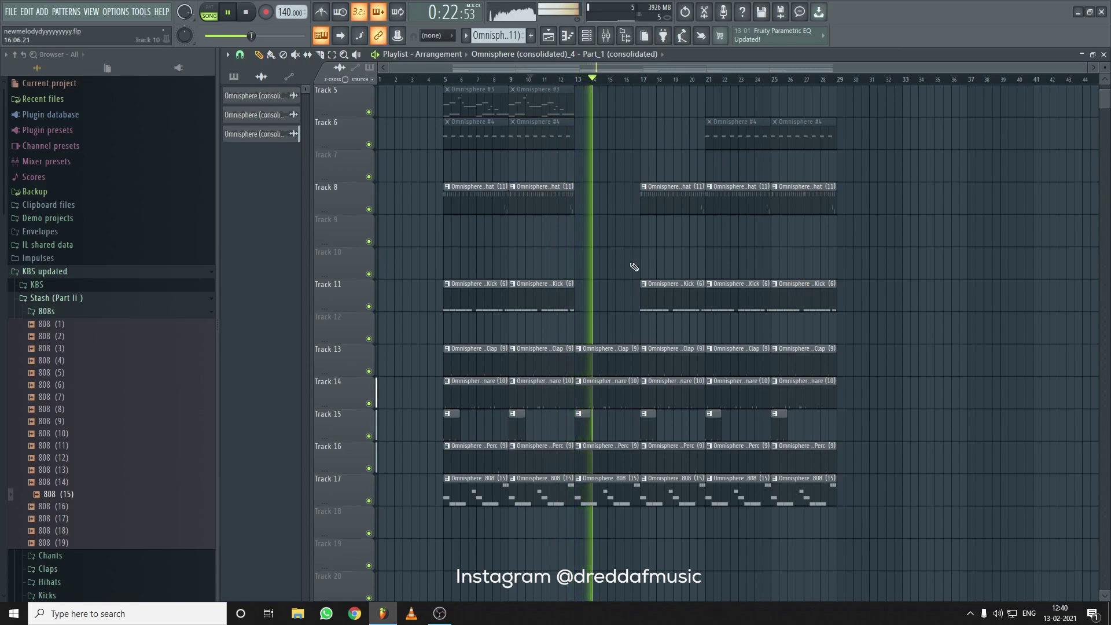
Lower the Snare (10) mixer channel by about 6.6 dB and cut its EQ, mainly the low band at 90 Hz
scroll(634, 266, up, 3)
click(606, 35)
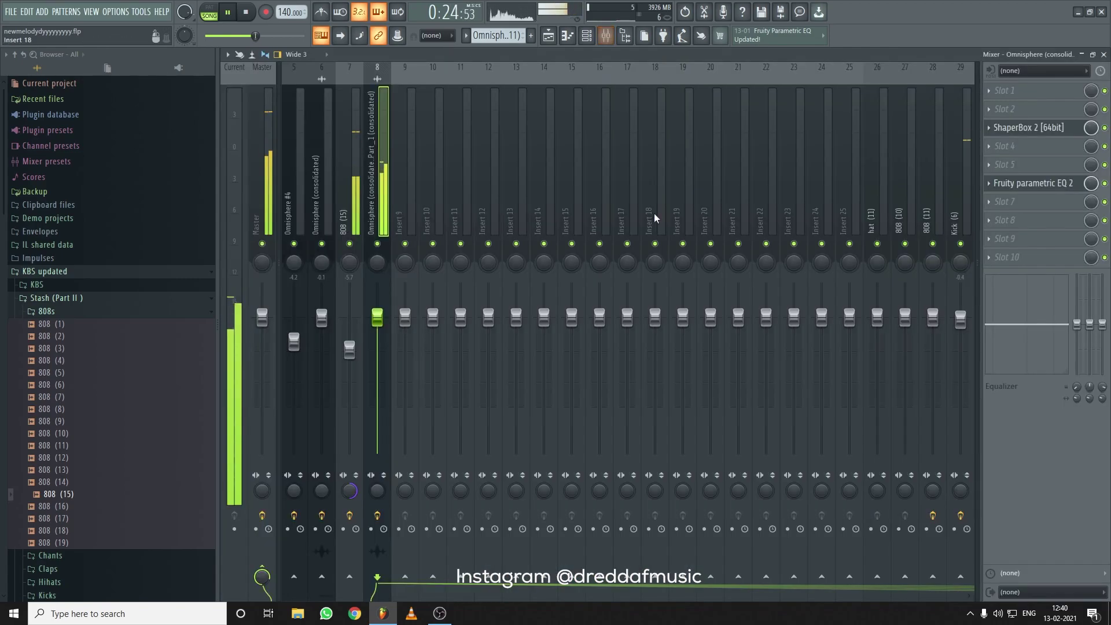
scroll(633, 210, down, 5)
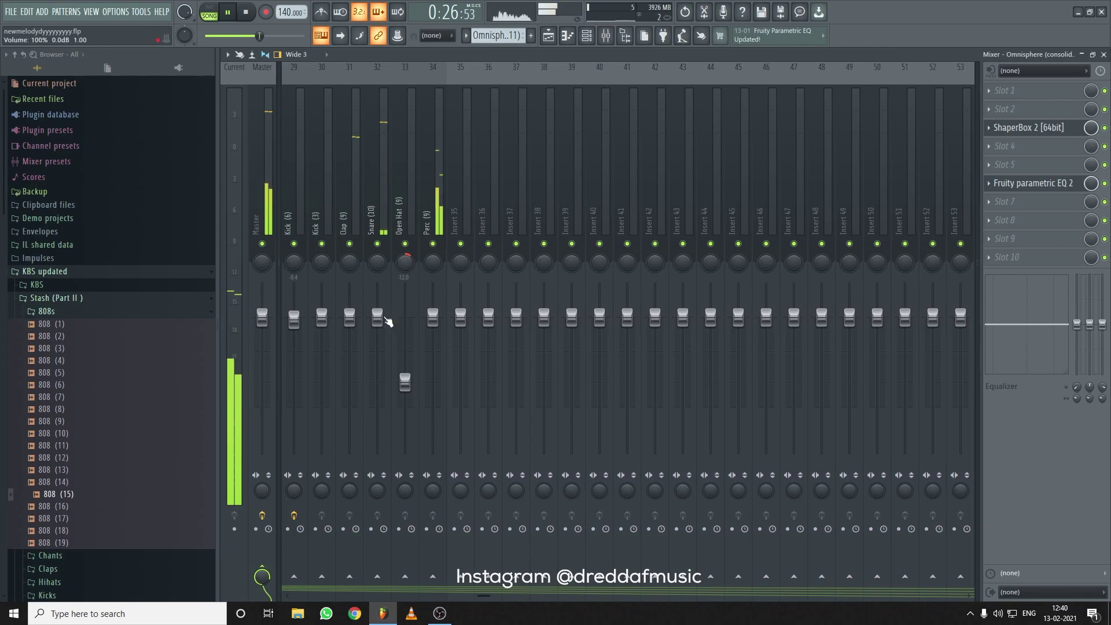
drag(377, 316, 377, 361)
drag(1077, 324, 1097, 342)
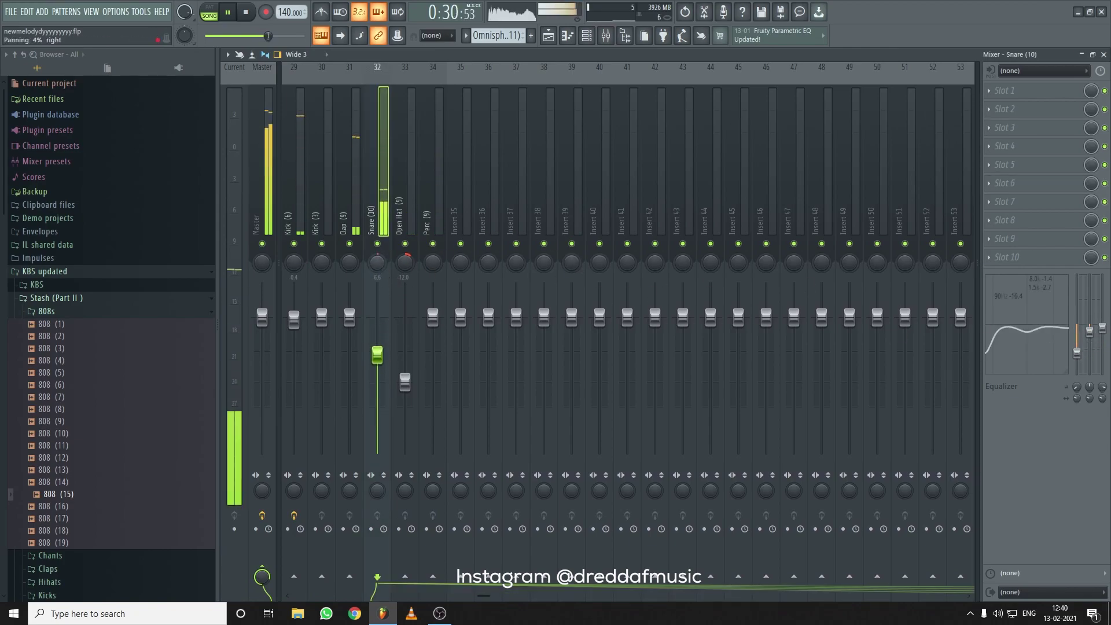
Cut the Clap (9) channel's low EQ band strongly and lower its mid and high bands slightly
scroll(495, 210, left, 6)
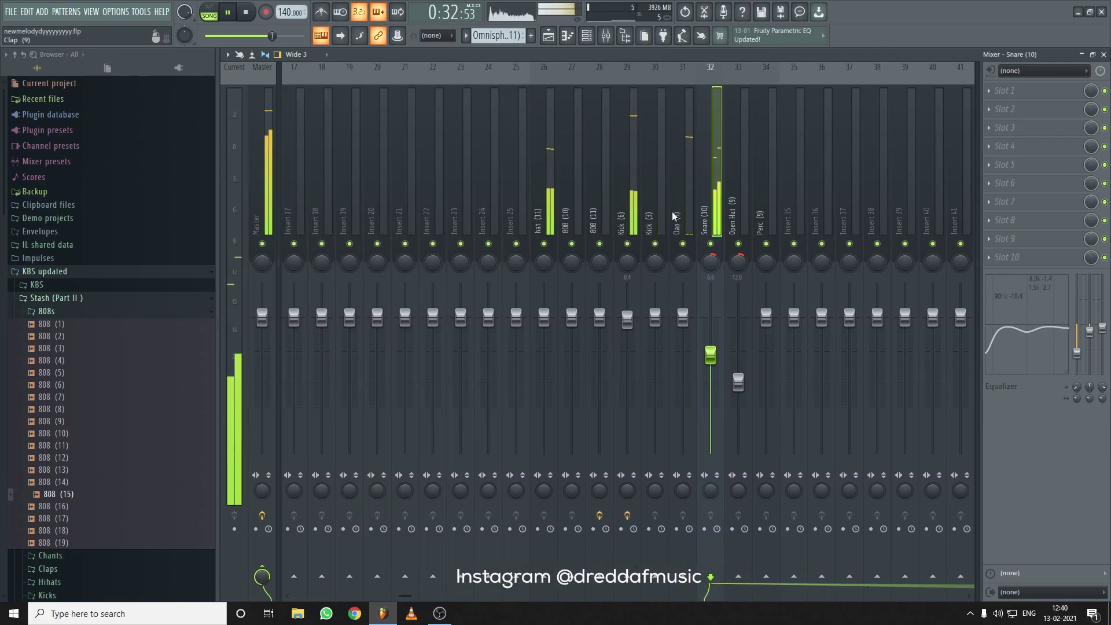
click(685, 224)
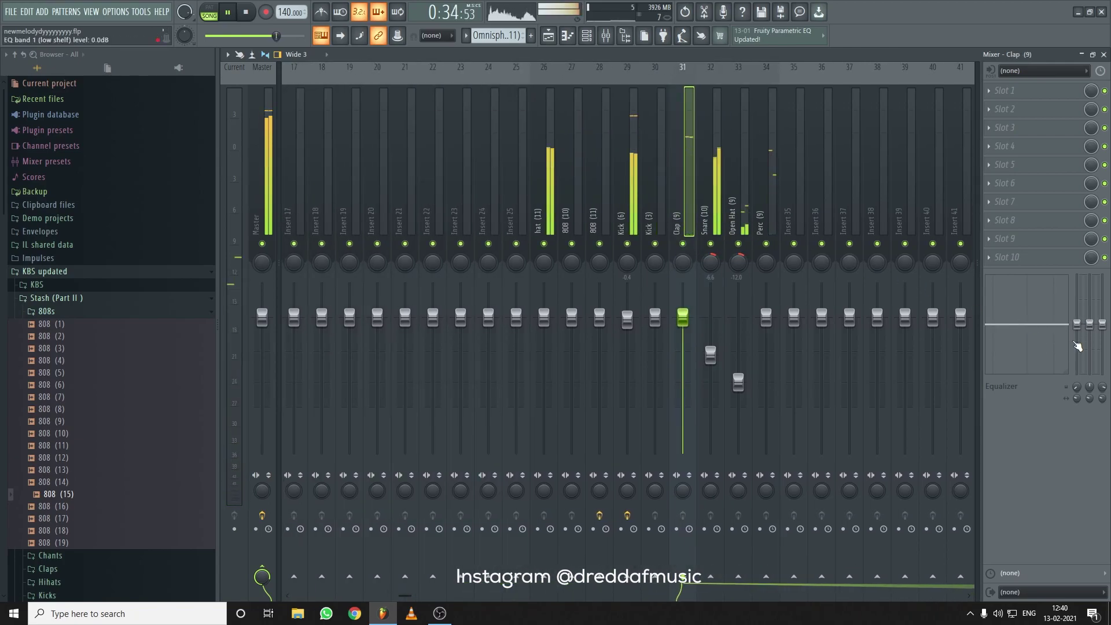
drag(1102, 325, 1090, 331)
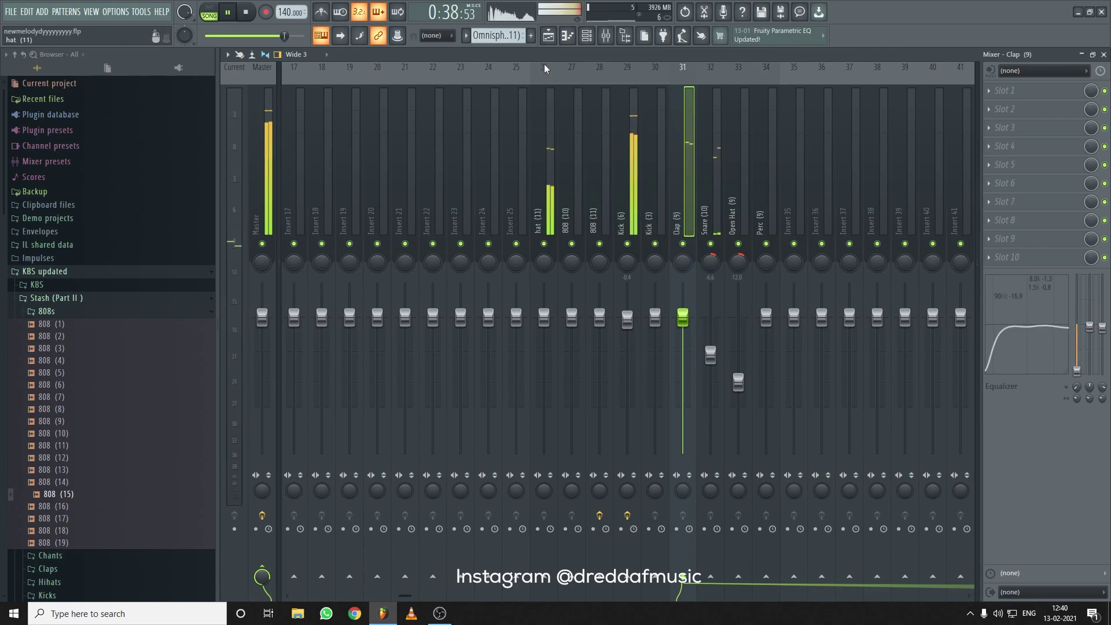
Erase the Kick (6) clip on Track 11 in bars 17 to 20 of the playlist
key(F5)
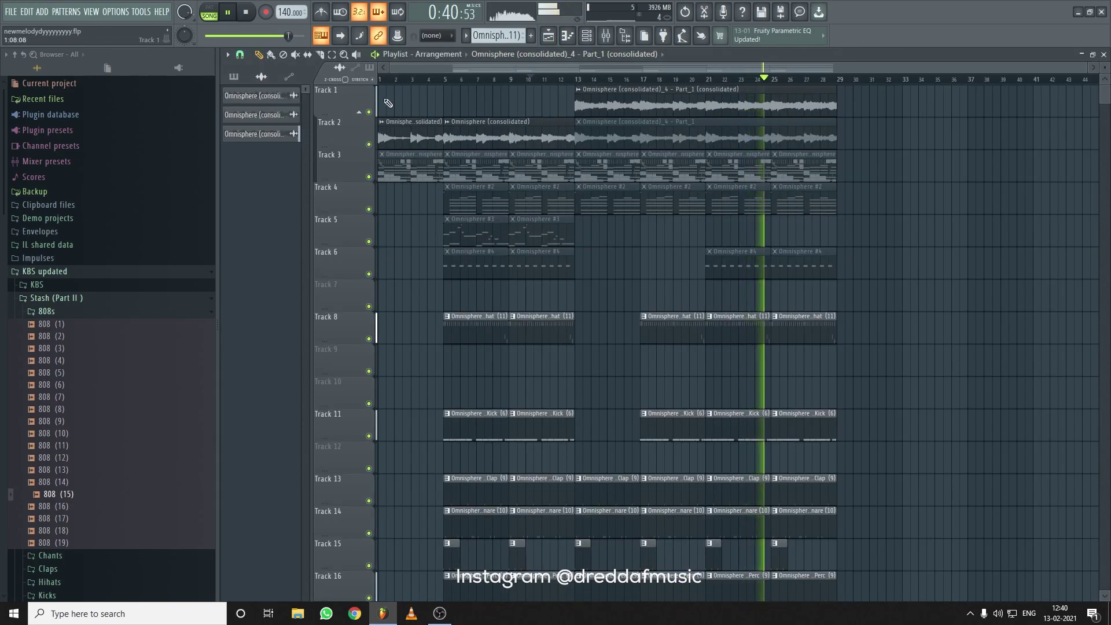
scroll(921, 276, down, 1)
scroll(917, 276, up, 1)
drag(863, 87, 471, 571)
right_click(674, 280)
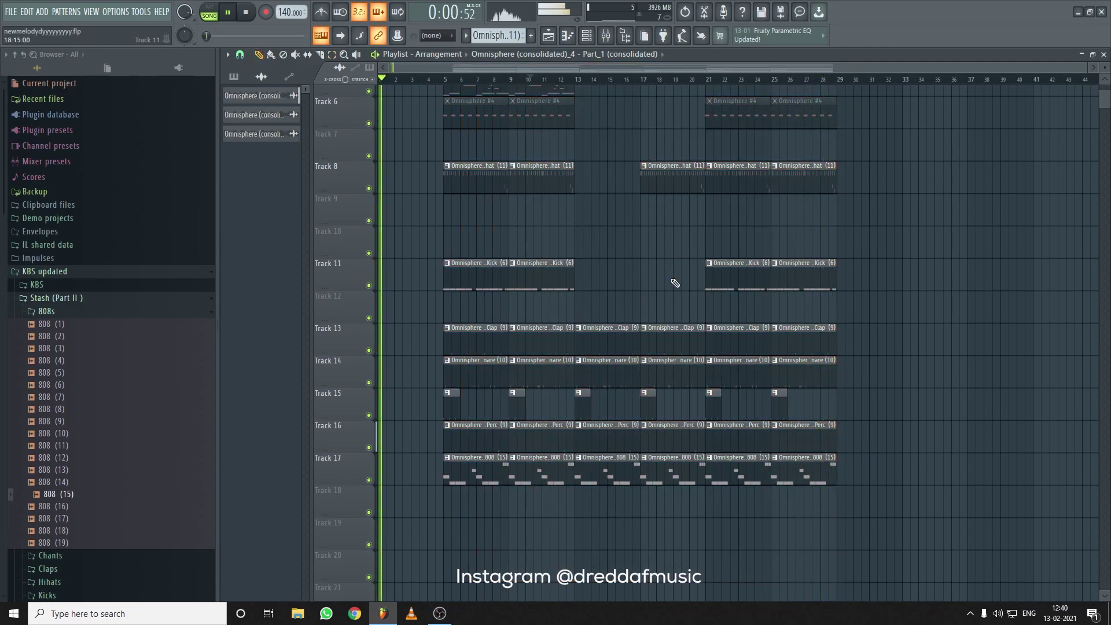
Select all clips from bar 5 to bar 28 and duplicate them directly after, starting at bar 29
scroll(669, 248, up, 3)
scroll(672, 237, up, 2)
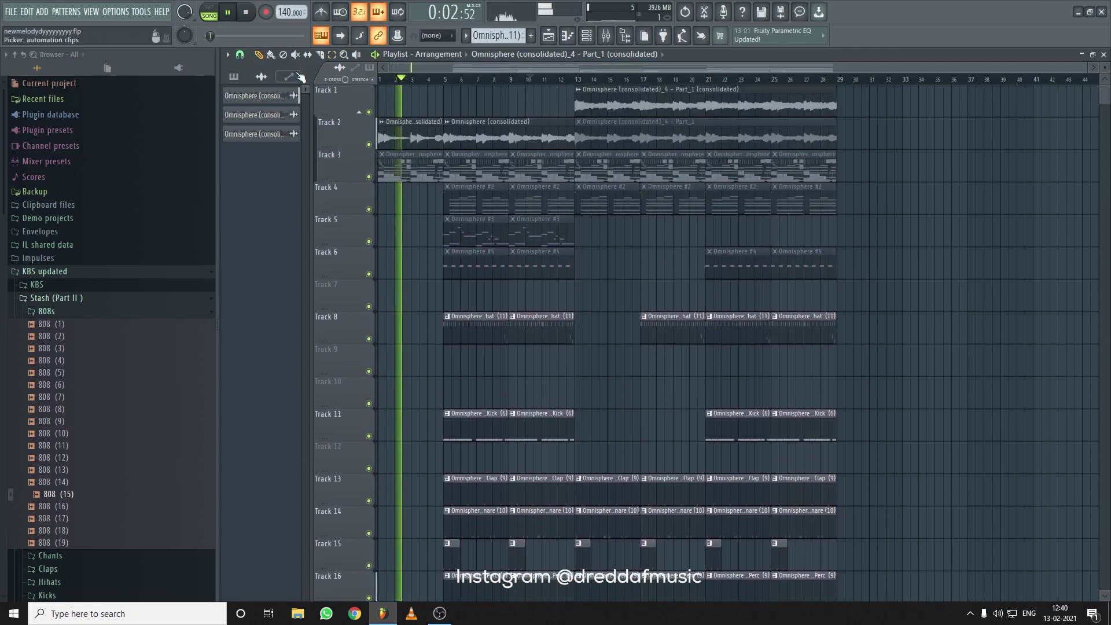
drag(831, 87, 463, 598)
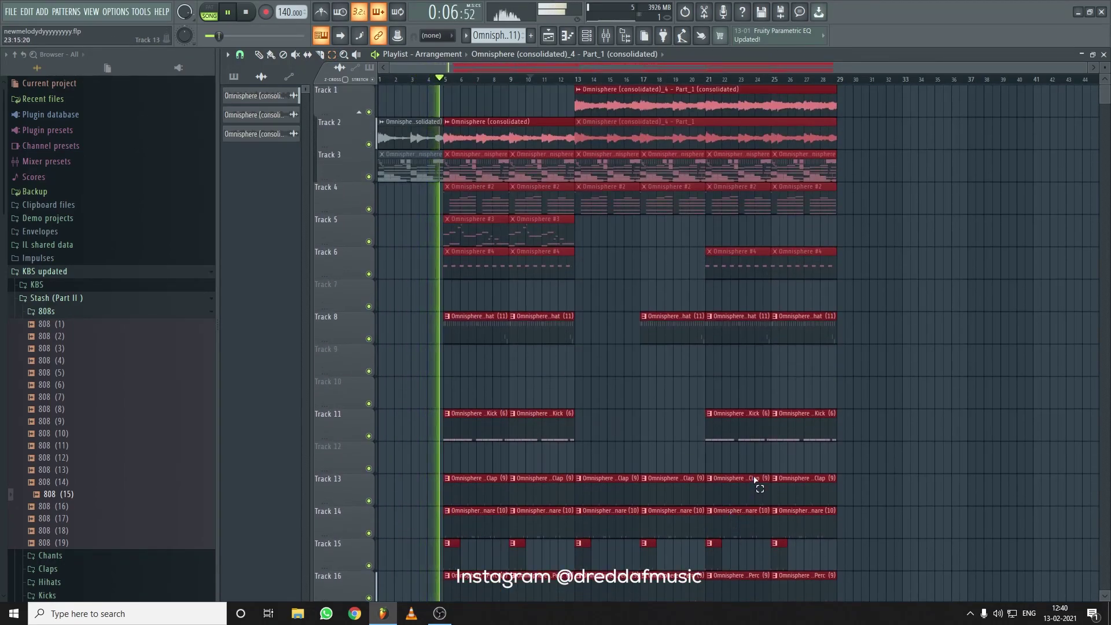
key(ctrl+b)
scroll(750, 445, right, 4)
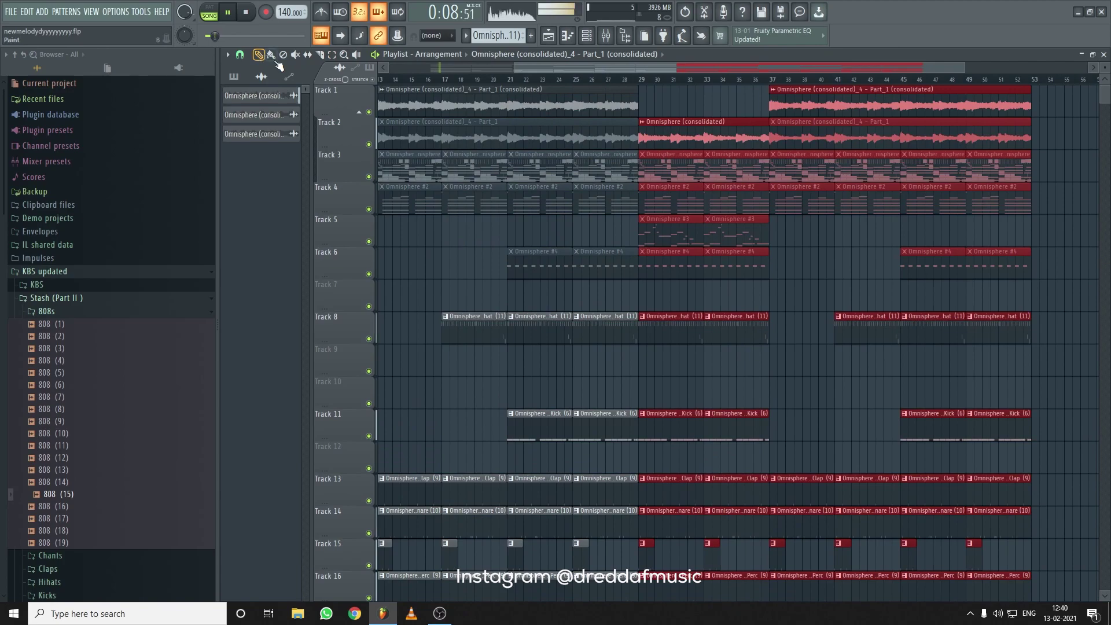
Slice the drum and 808 clips at bar 28, erase the hat, Kick, Clap and Snare pieces before bar 29, and replay the transition
scroll(788, 208, down, 3)
scroll(767, 204, up, 3)
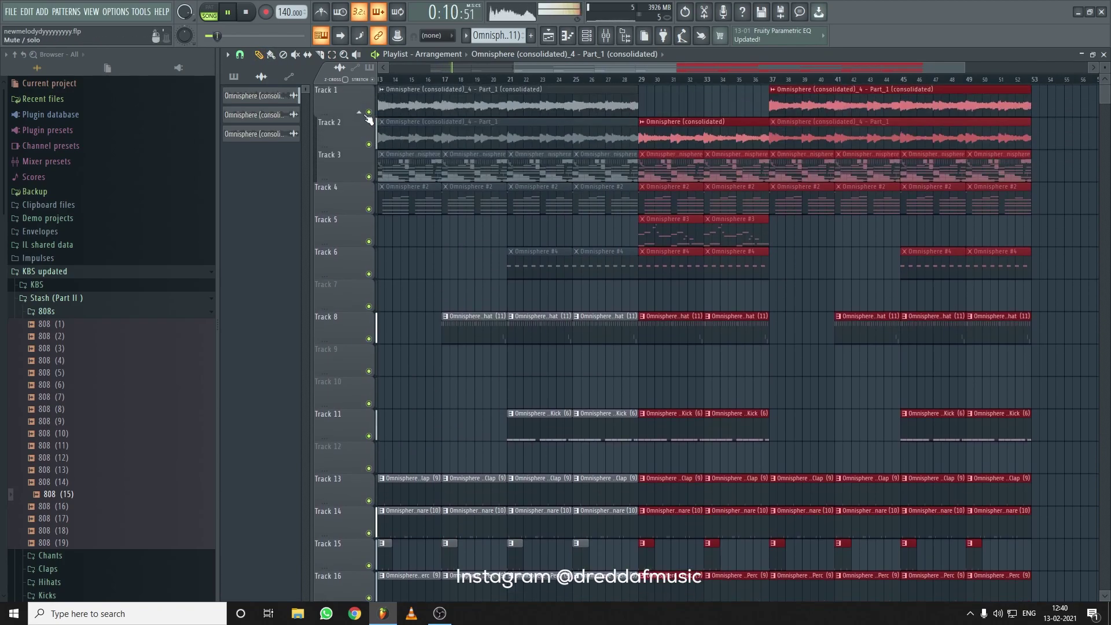
scroll(697, 150, down, 4)
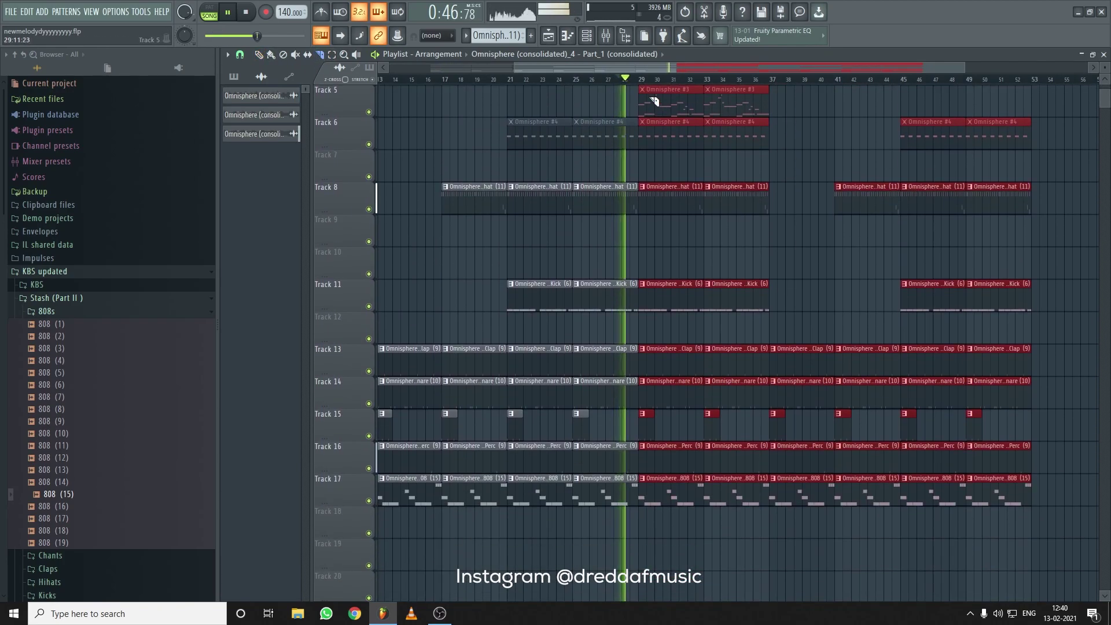
scroll(651, 90, up, 6)
mouse_move(558, 148)
mouse_down()
mouse_move(559, 572)
mouse_move(526, 593)
mouse_up()
click(259, 55)
right_click(566, 186)
right_click(570, 342)
right_click(569, 374)
click(506, 79)
scroll(528, 81, up, 5)
scroll(532, 84, down, 5)
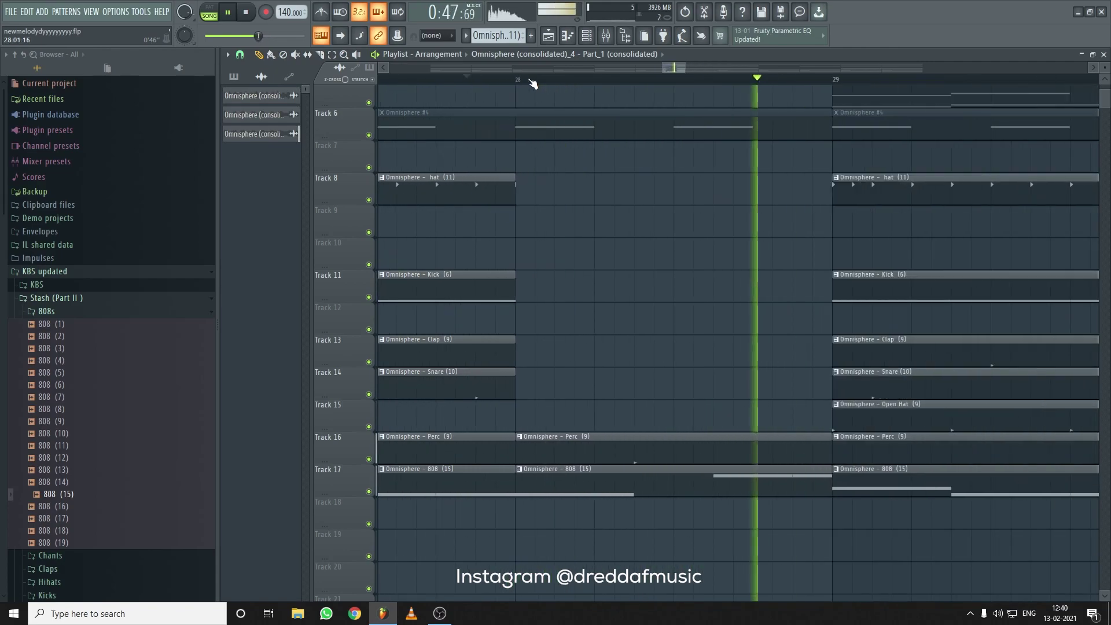
Trim the starts of the Kick (6) and hat (11) clips at bar 29 so both enter in the second half of bar 30
scroll(584, 217, up, 4)
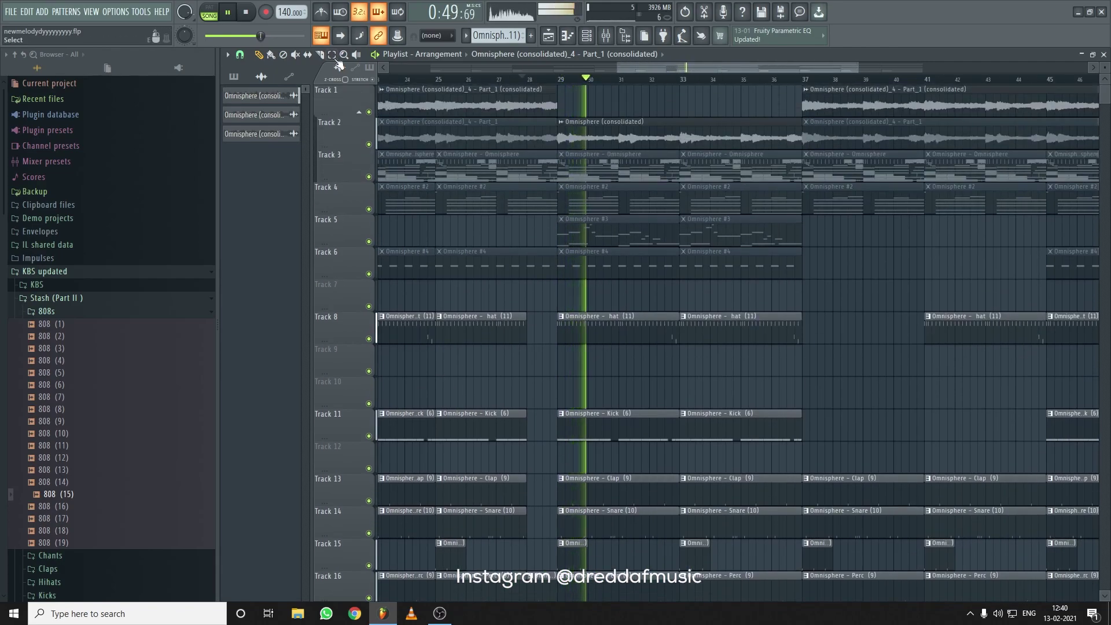
scroll(598, 105, down, 4)
scroll(590, 80, up, 4)
scroll(629, 301, up, 4)
scroll(609, 281, down, 4)
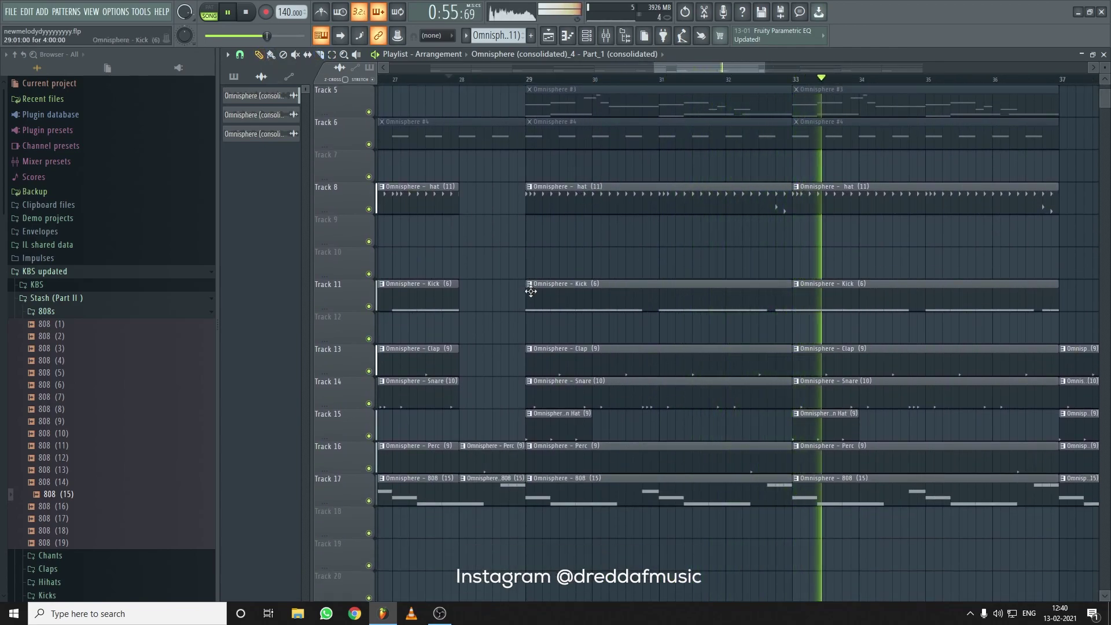
drag(527, 298, 648, 319)
key(space)
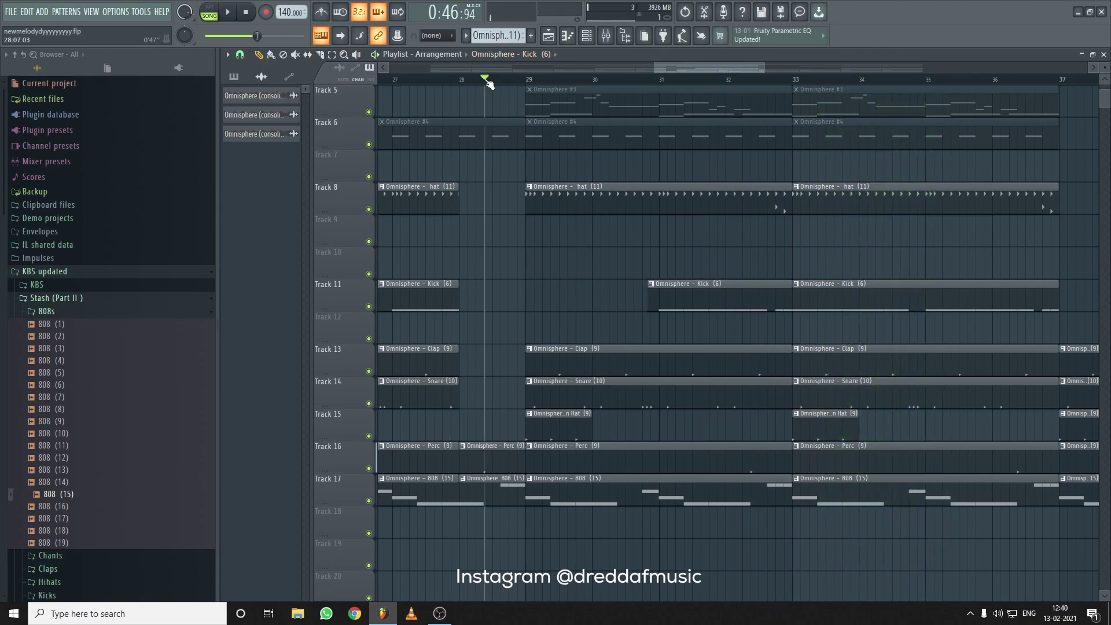
drag(531, 202, 634, 214)
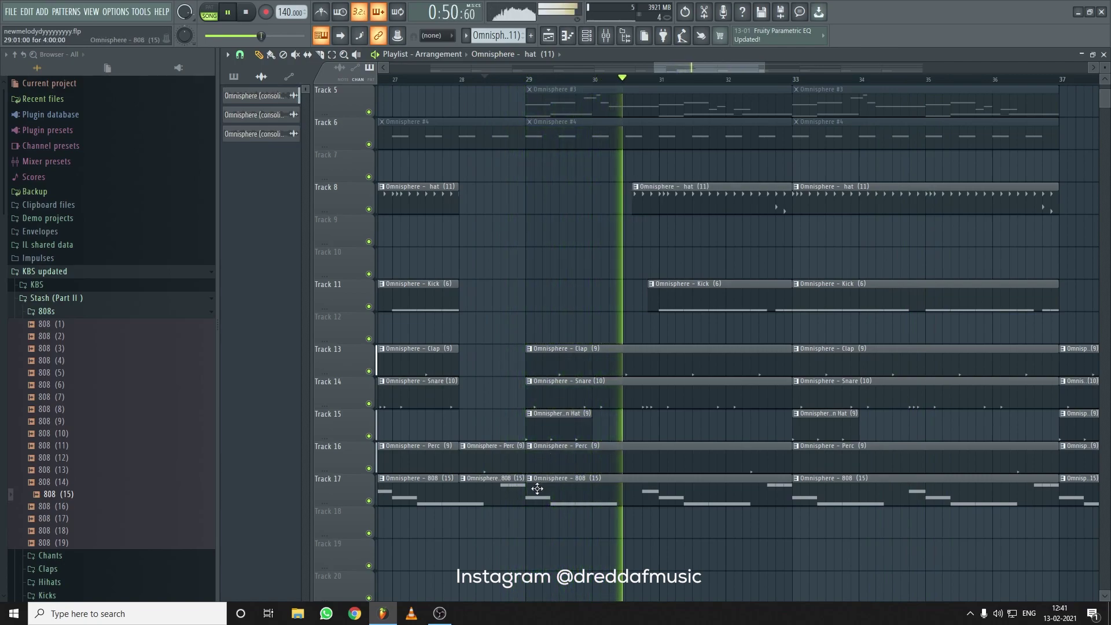
Trim the bar 29 clip starts of 808 (15) to mid bar 30 and of Open Hat, Snare and Clap to staggered points within bar 29
drag(529, 497, 633, 503)
key(space)
key(space)
drag(528, 427, 559, 427)
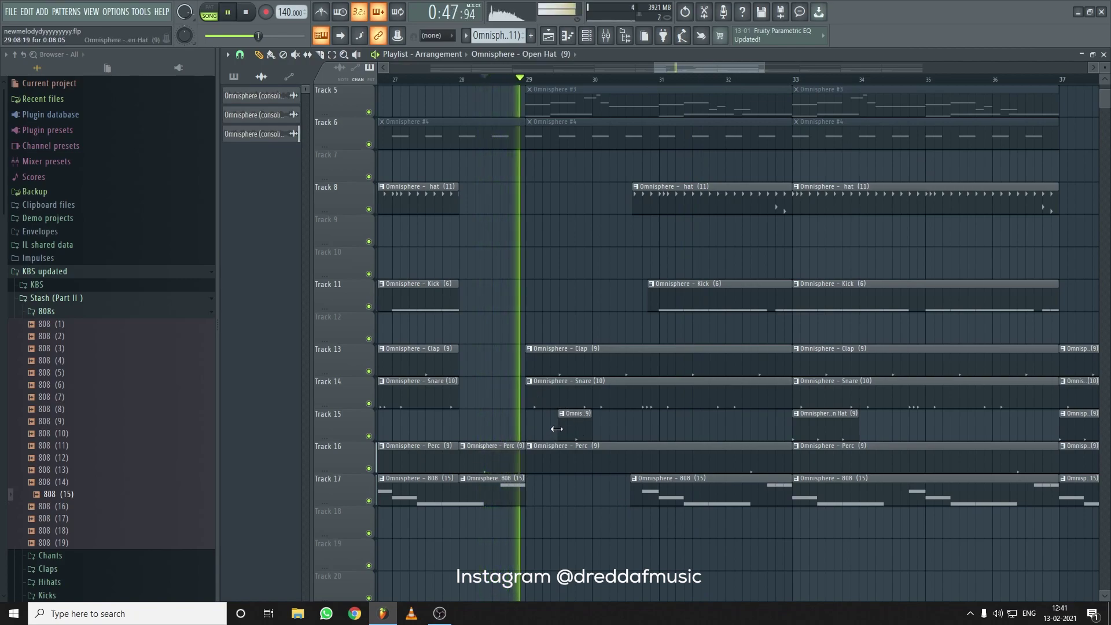
drag(528, 391, 578, 364)
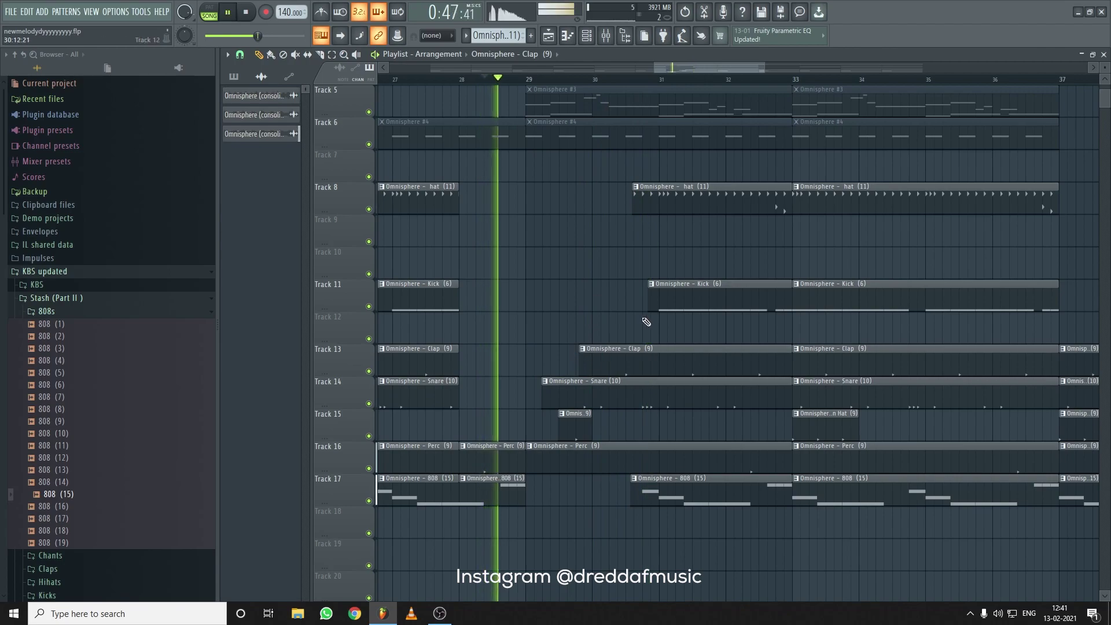
scroll(646, 322, up, 3)
scroll(684, 337, down, 3)
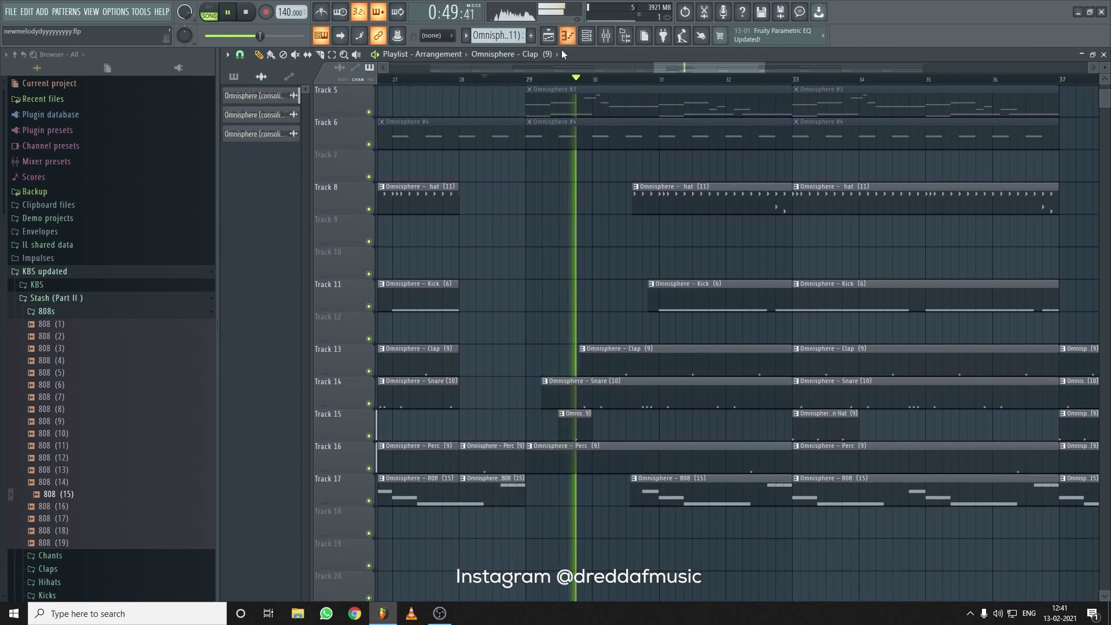
Slice the drum and 808 clips at the start of bar 52 and erase the last hat (11) and Kick (6) pieces
scroll(587, 86, down, 6)
scroll(984, 307, up, 3)
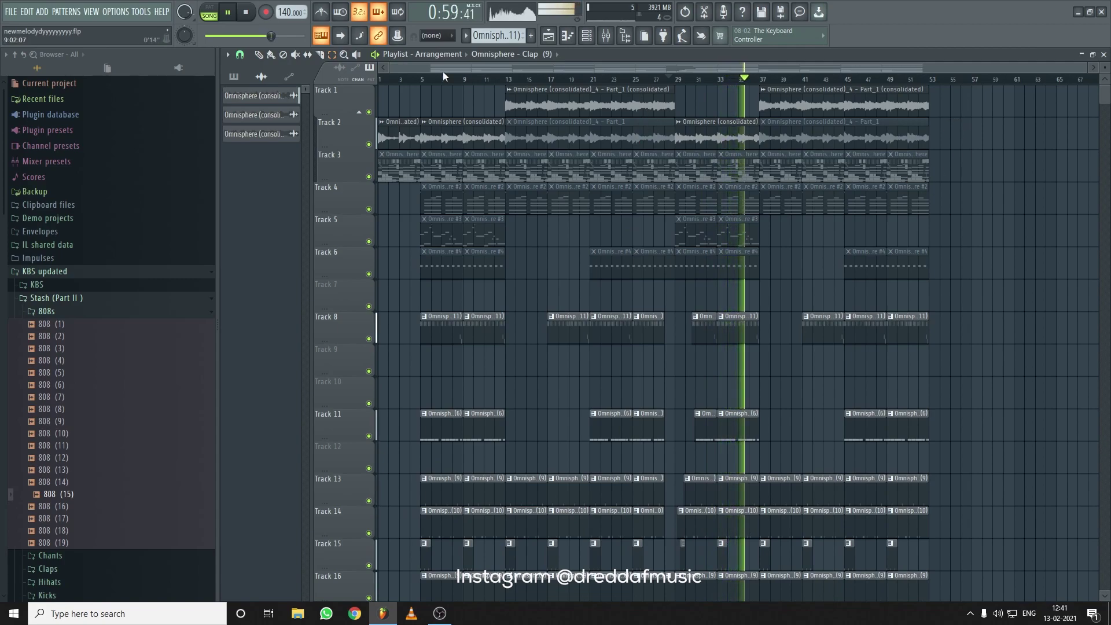
scroll(933, 90, up, 6)
scroll(1024, 347, down, 5)
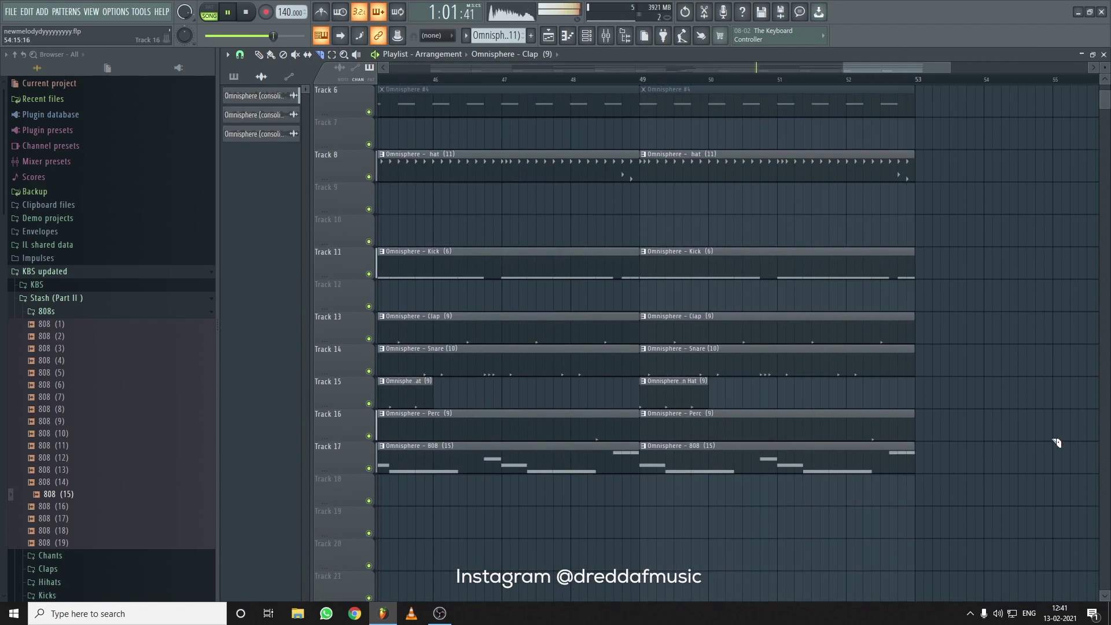
scroll(995, 277, up, 3)
scroll(915, 111, up, 3)
scroll(842, 496, down, 3)
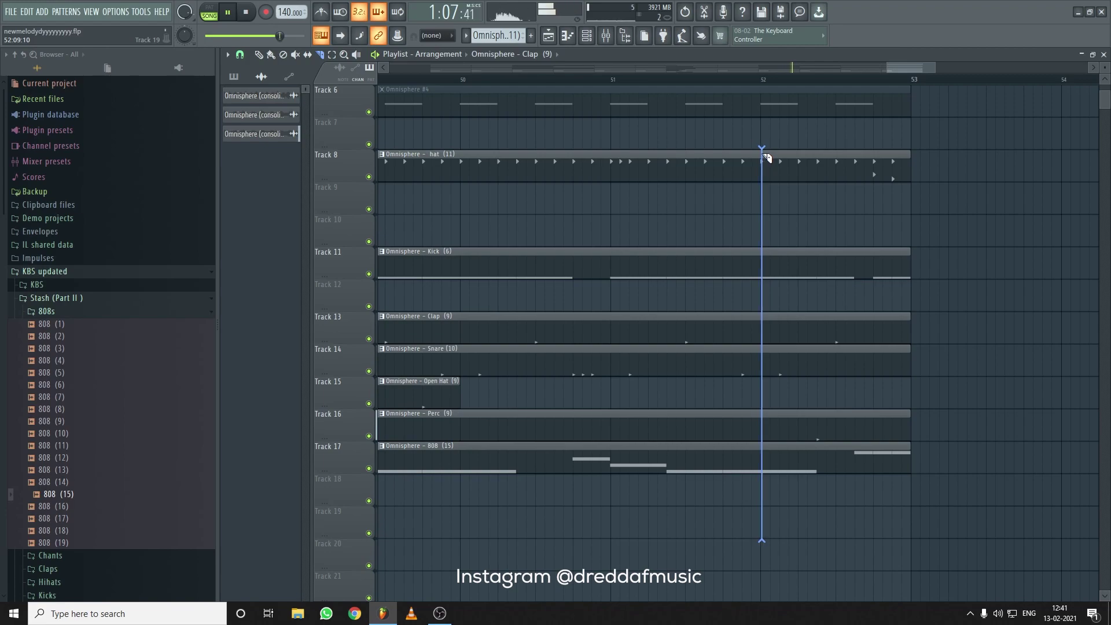
right_click(851, 168)
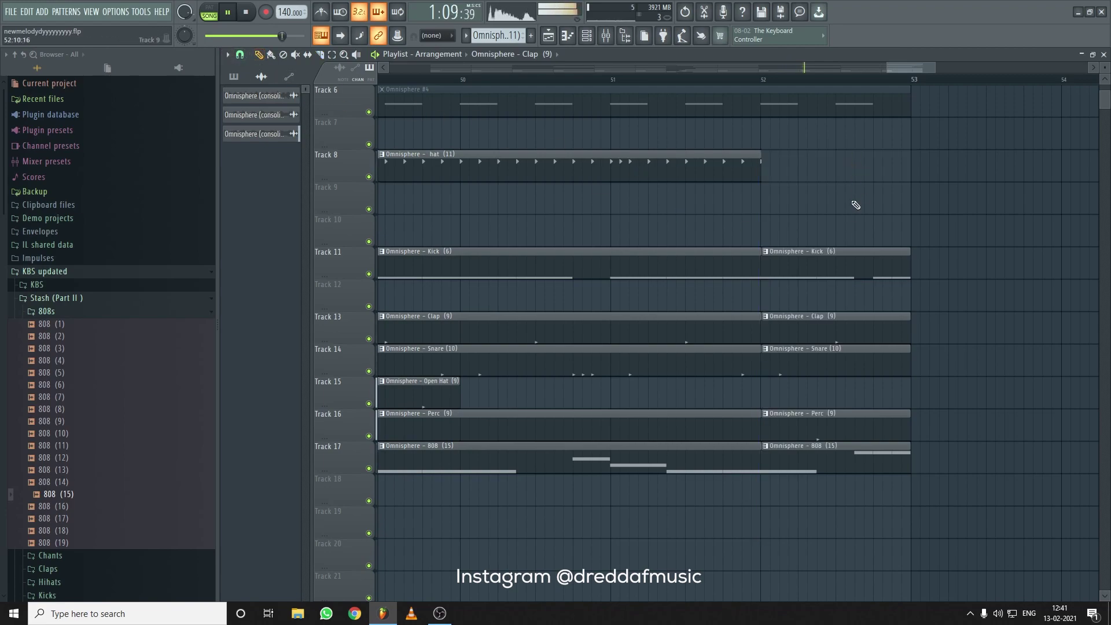
right_click(838, 263)
click(748, 84)
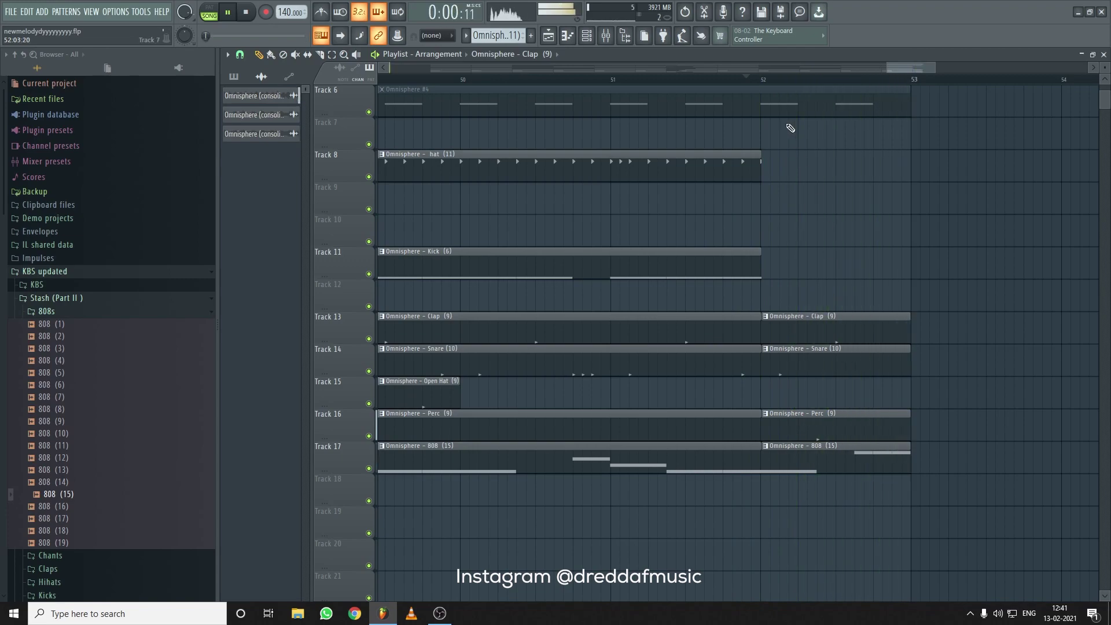
scroll(796, 82, down, 7)
scroll(784, 180, up, 5)
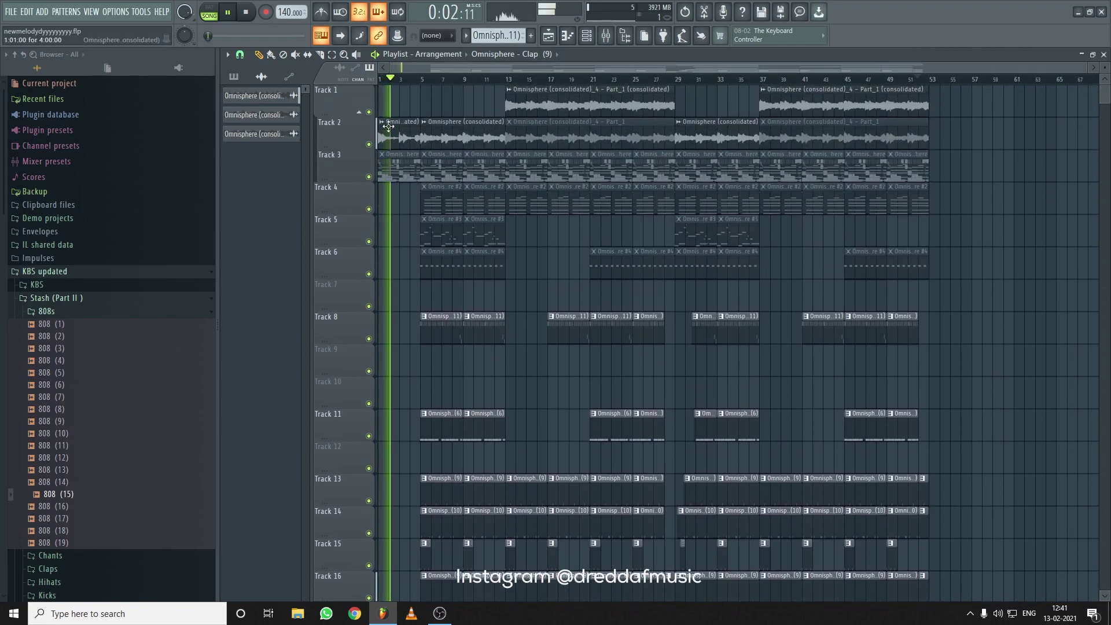
drag(655, 88, 356, 531)
scroll(512, 287, up, 3)
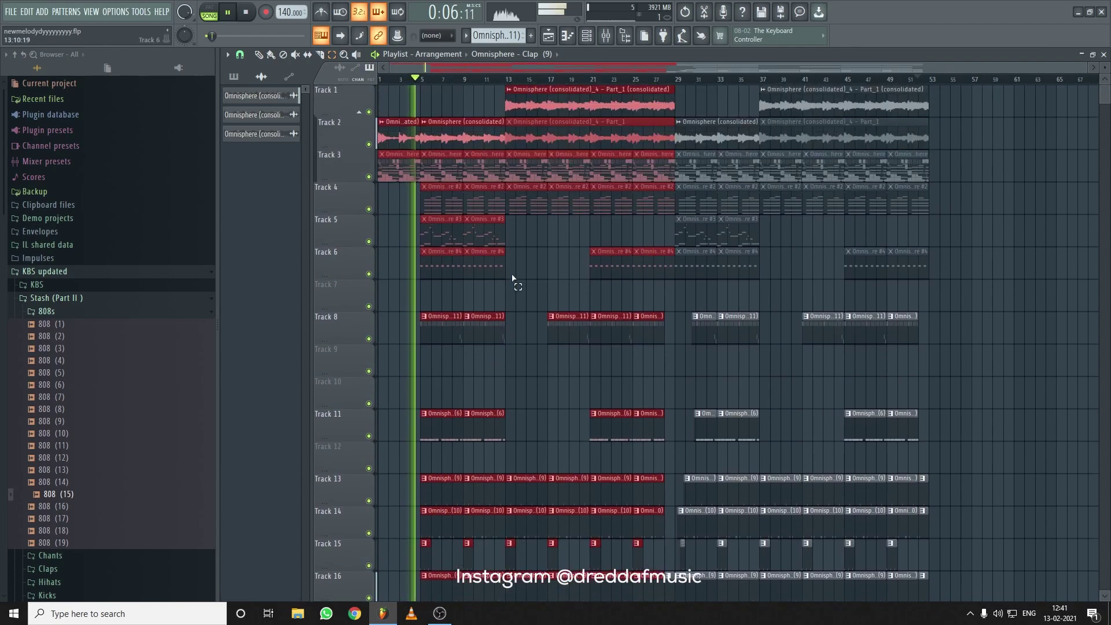
click(531, 106)
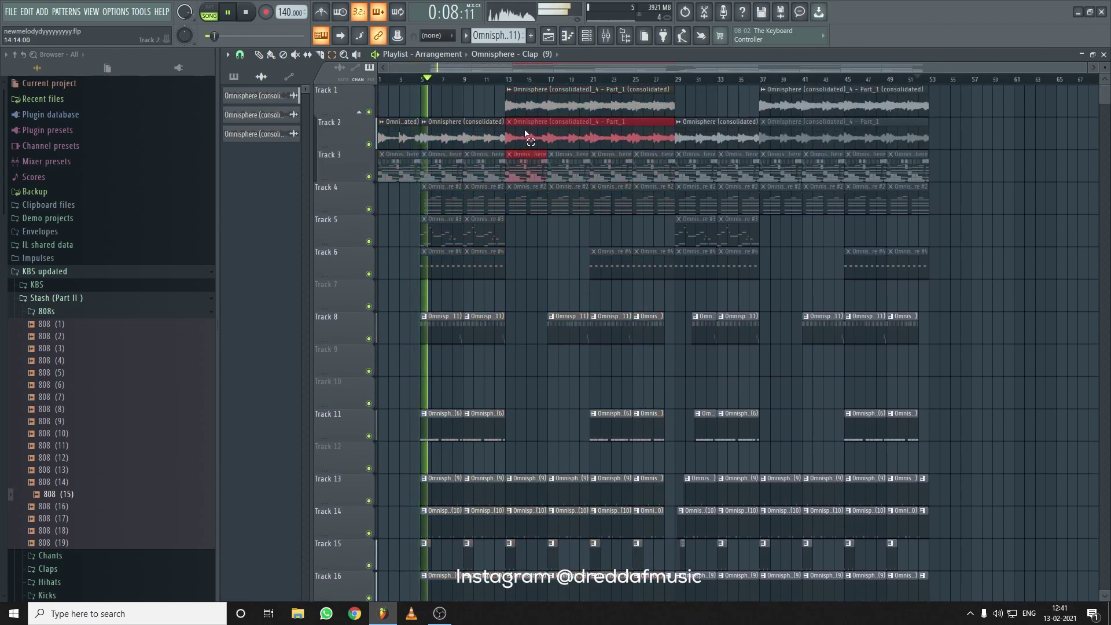
Copy all clips from bars 1 to 12 to bar 53 and play back the transition from just before it
drag(492, 116, 382, 599)
scroll(466, 301, up, 4)
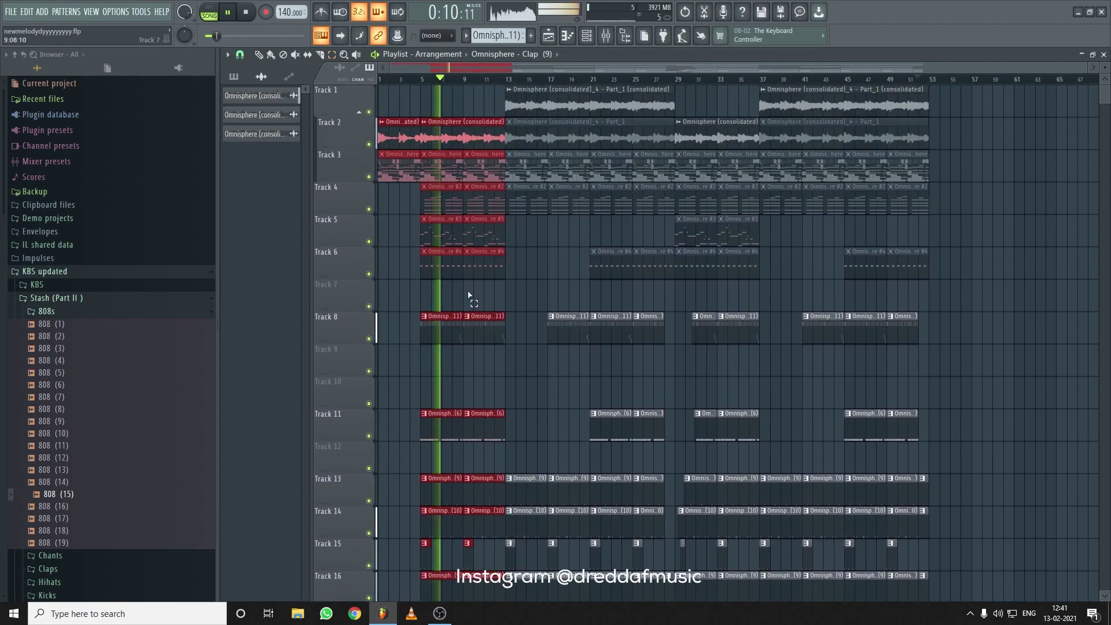
click(260, 58)
mouse_move(390, 123)
mouse_down()
mouse_move(962, 142)
mouse_move(945, 132)
mouse_up()
scroll(949, 83, up, 3)
scroll(949, 84, up, 5)
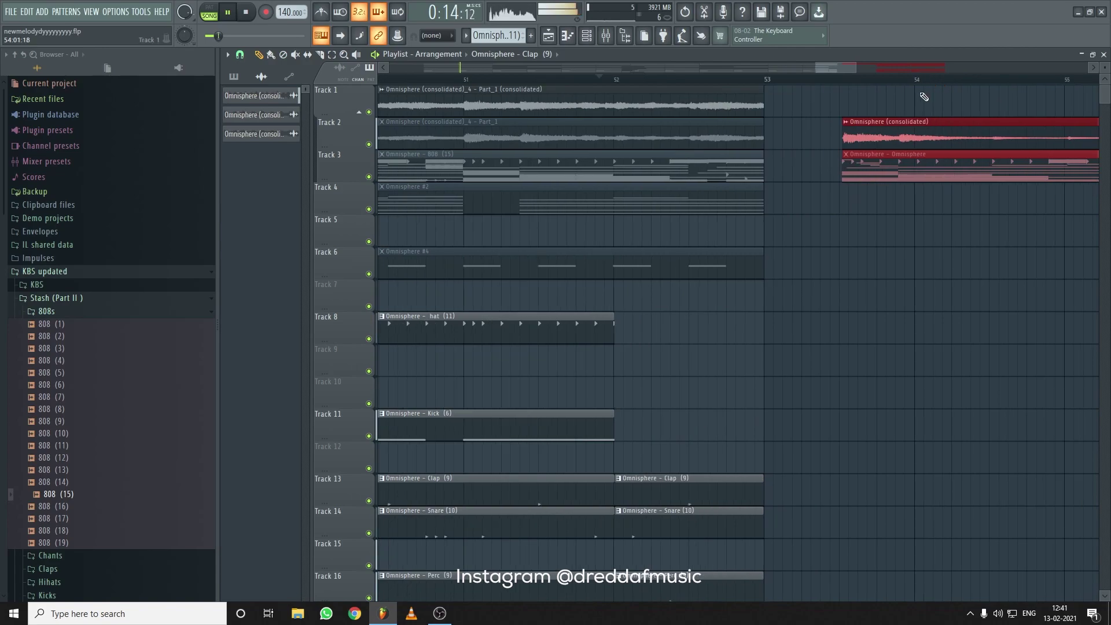
scroll(775, 83, up, 3)
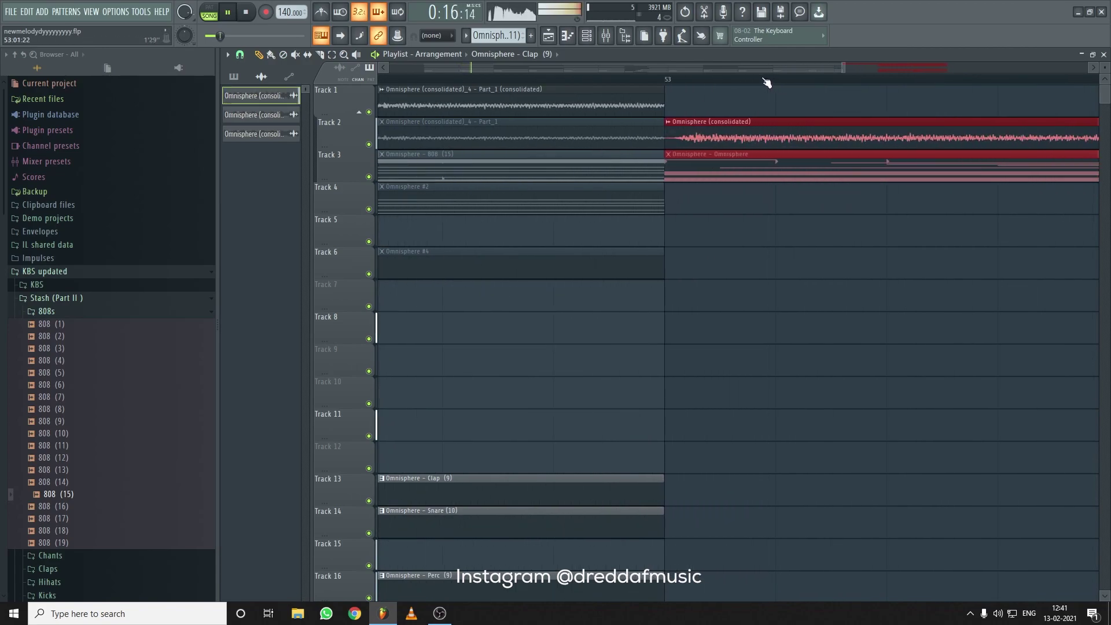
click(619, 79)
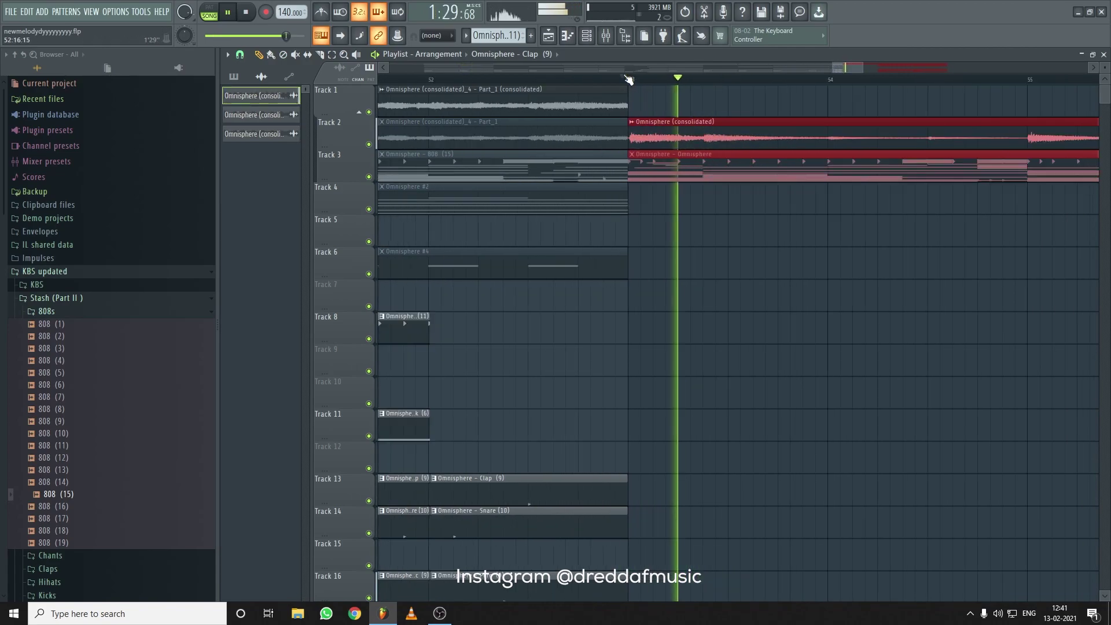
scroll(628, 79, down, 8)
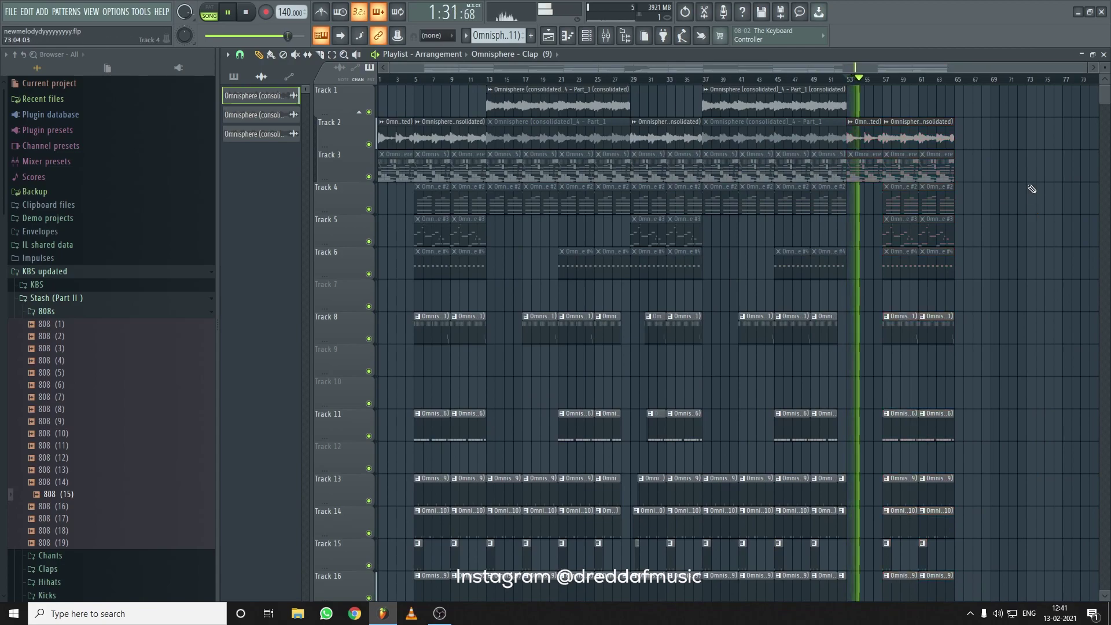
scroll(1009, 157, up, 3)
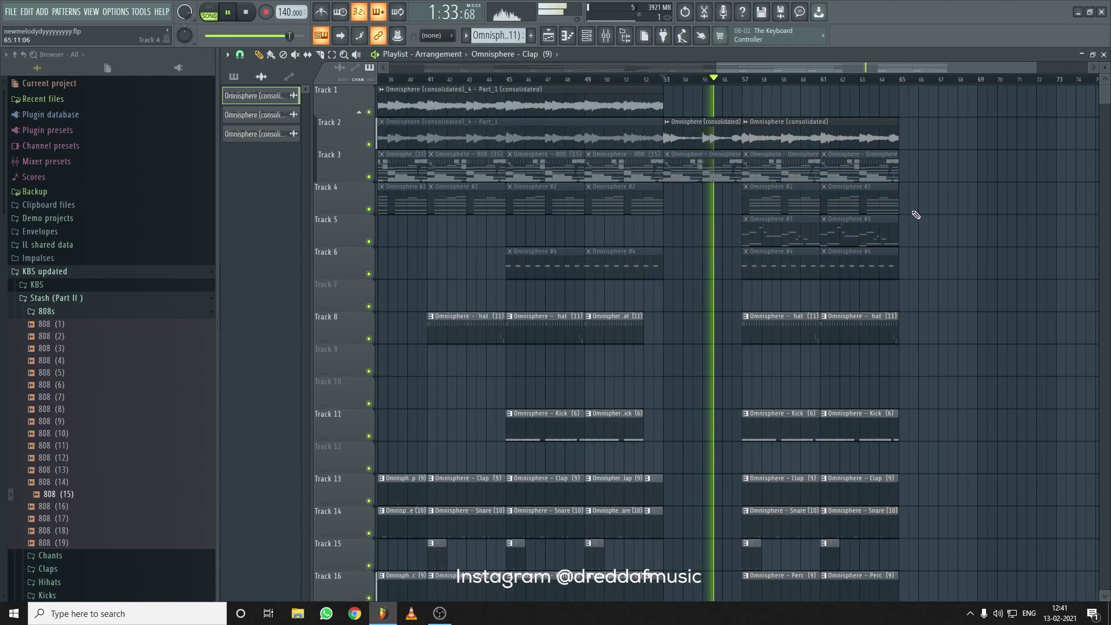
Delete all the clips copied to bar 53 onward across every track of the arrangement
scroll(809, 83, down, 3)
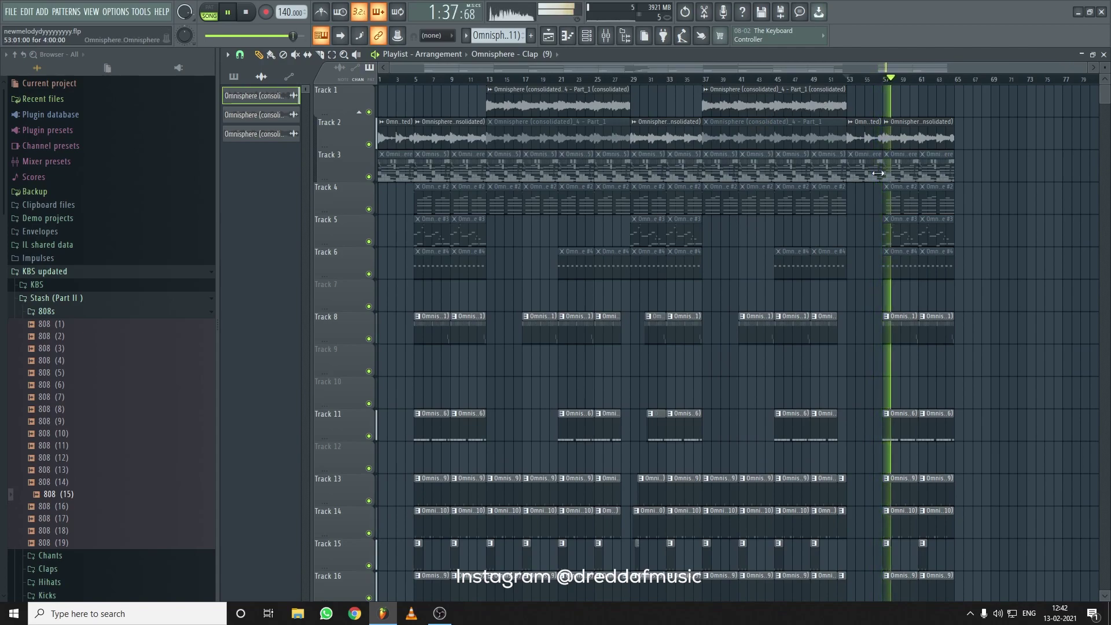
mouse_move(875, 134)
mouse_down()
mouse_move(915, 161)
mouse_move(910, 182)
mouse_move(945, 200)
mouse_move(858, 172)
mouse_up()
scroll(923, 231, down, 3)
mouse_move(925, 191)
mouse_down()
mouse_move(932, 144)
mouse_move(888, 387)
mouse_up()
scroll(926, 290, up, 3)
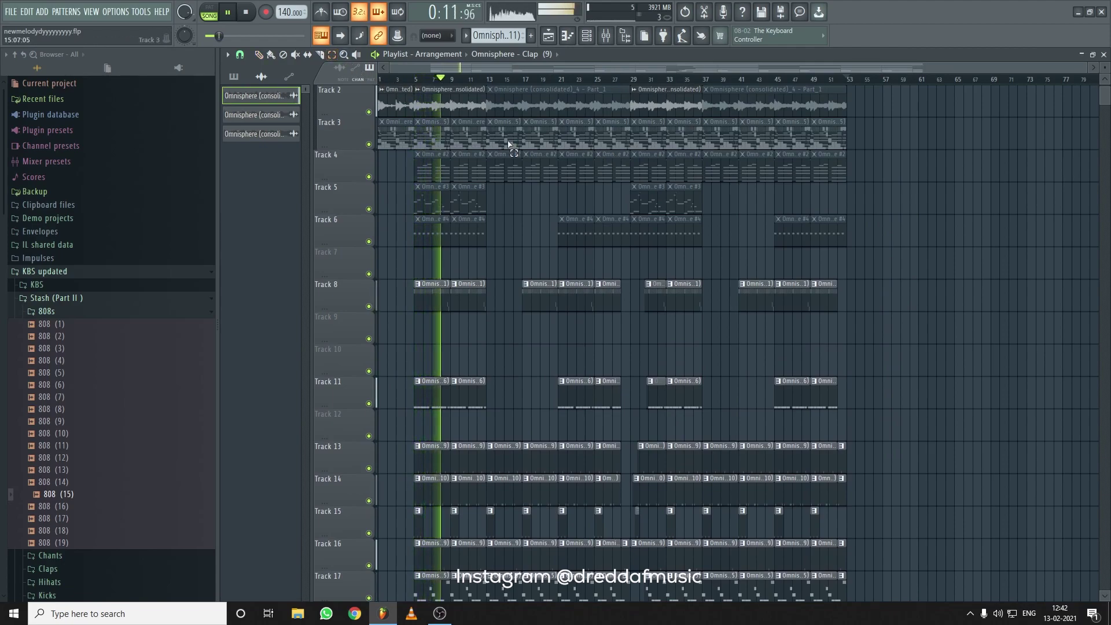
Duplicate the clips of bars 29 to 52 on Track 2 and below so the copy starts at bar 53
drag(854, 119, 638, 564)
scroll(958, 515, up, 4)
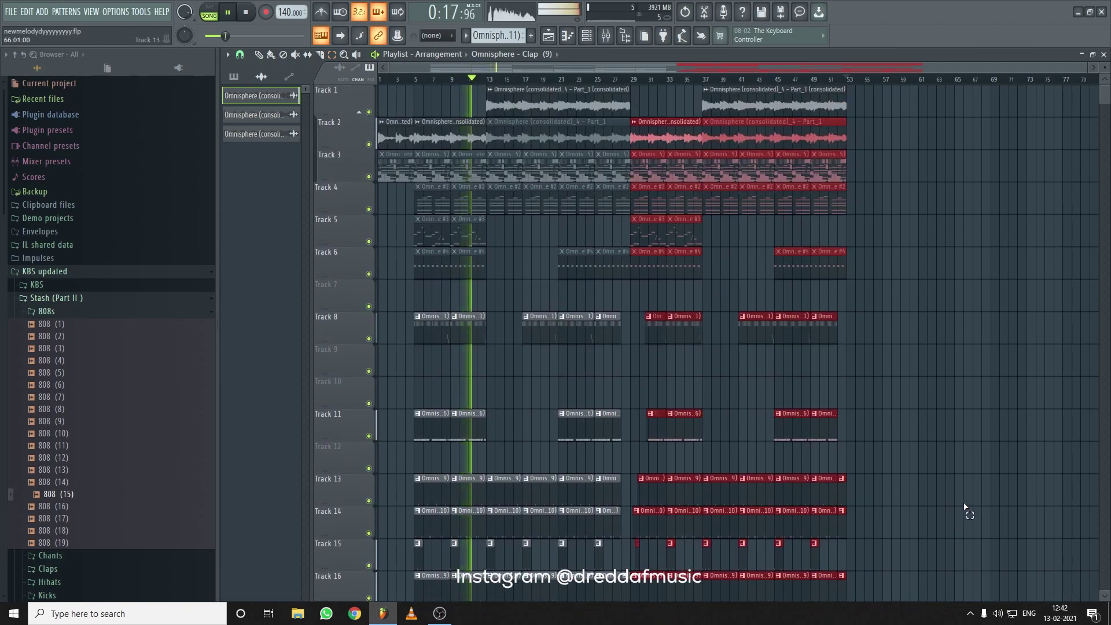
key(ctrl+b)
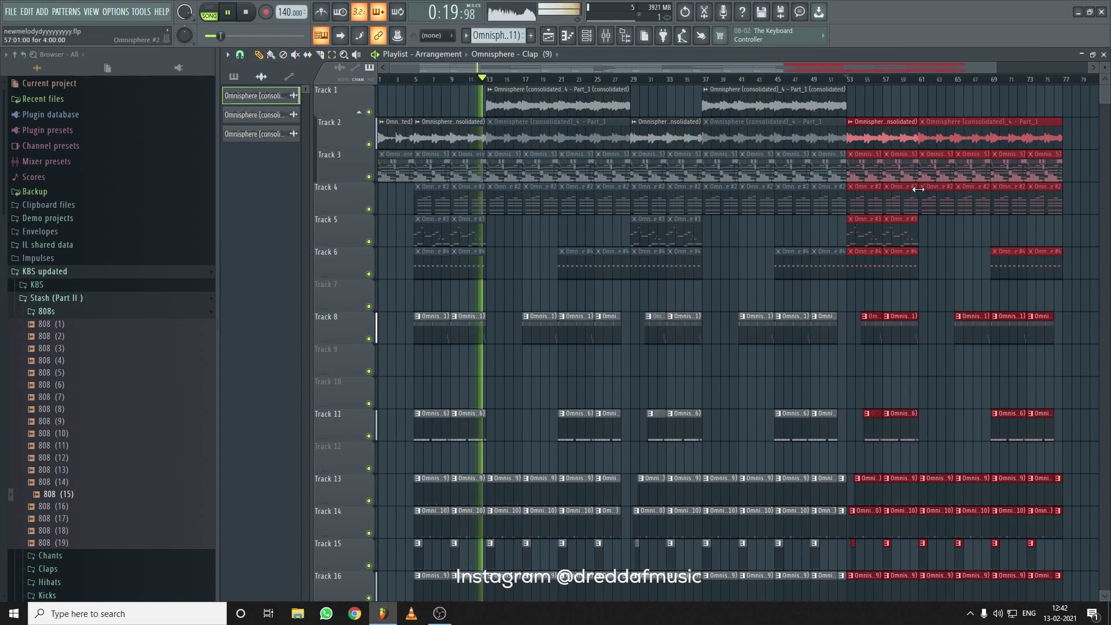
Copy the Track 1 Part_1 (consolidated) clip to bar 61, align its start exactly with the bar line and play back the duplicated section
mouse_move(766, 90)
mouse_down()
mouse_move(1019, 91)
mouse_move(978, 91)
mouse_up()
scroll(931, 86, up, 4)
scroll(930, 85, up, 4)
drag(838, 99, 885, 94)
scroll(774, 85, up, 6)
click(623, 78)
scroll(623, 78, down, 10)
click(958, 79)
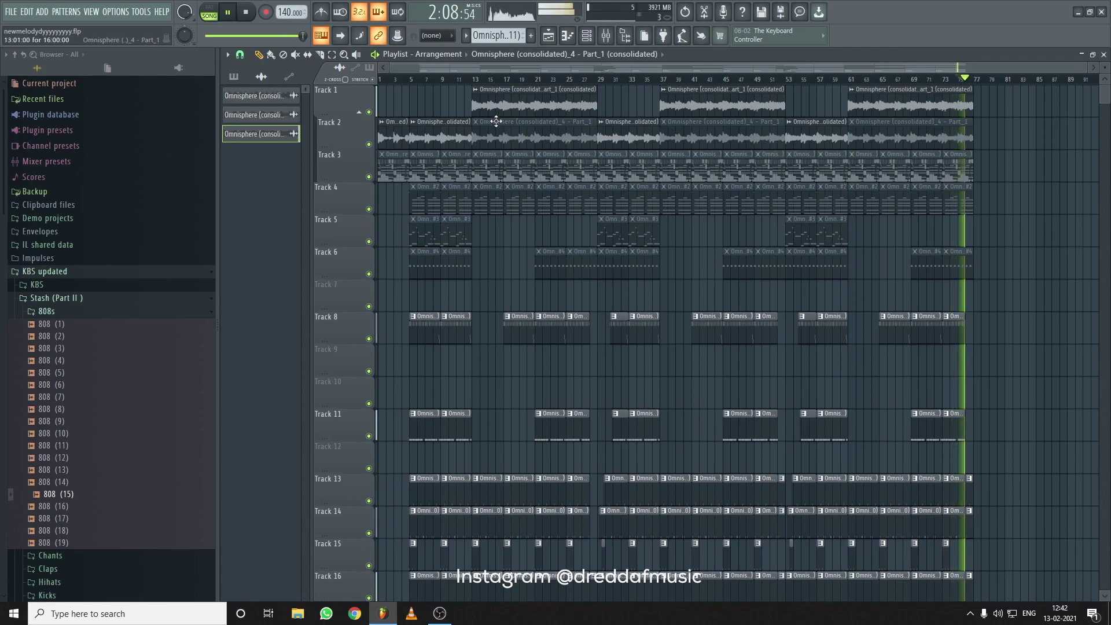
Copy all clips of bars 1 to 12 to bar 77, aligned with the end of the previous section
scroll(497, 89, down, 1)
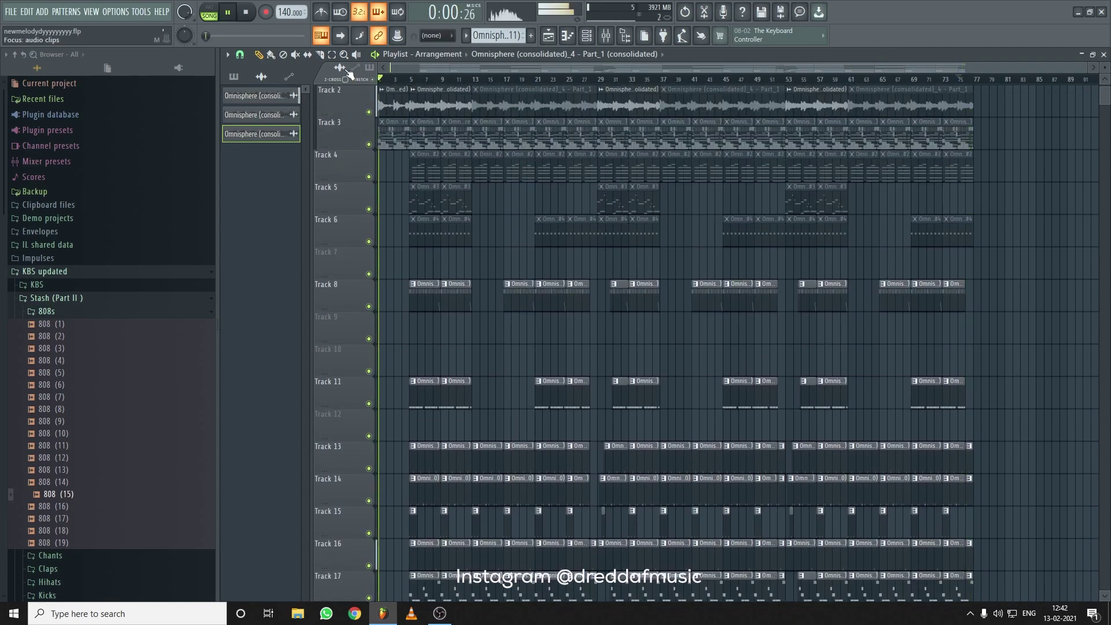
click(333, 55)
scroll(442, 135, up, 1)
drag(444, 137, 345, 564)
scroll(461, 306, up, 3)
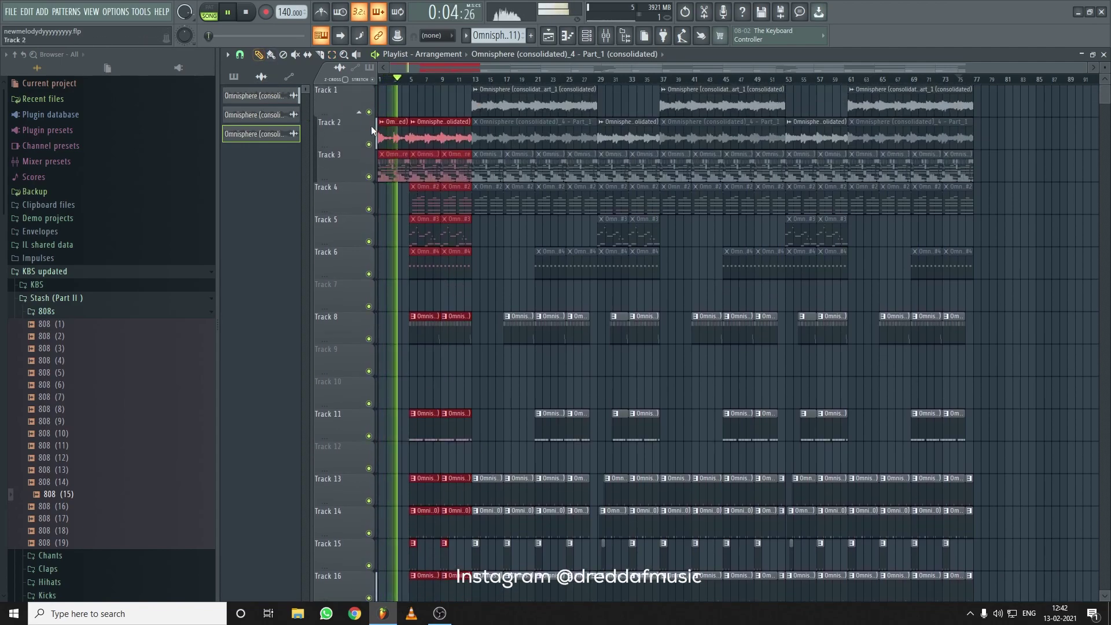
mouse_move(394, 138)
mouse_down()
mouse_move(1061, 146)
mouse_move(786, 128)
mouse_up()
scroll(1013, 85, up, 5)
scroll(764, 82, up, 5)
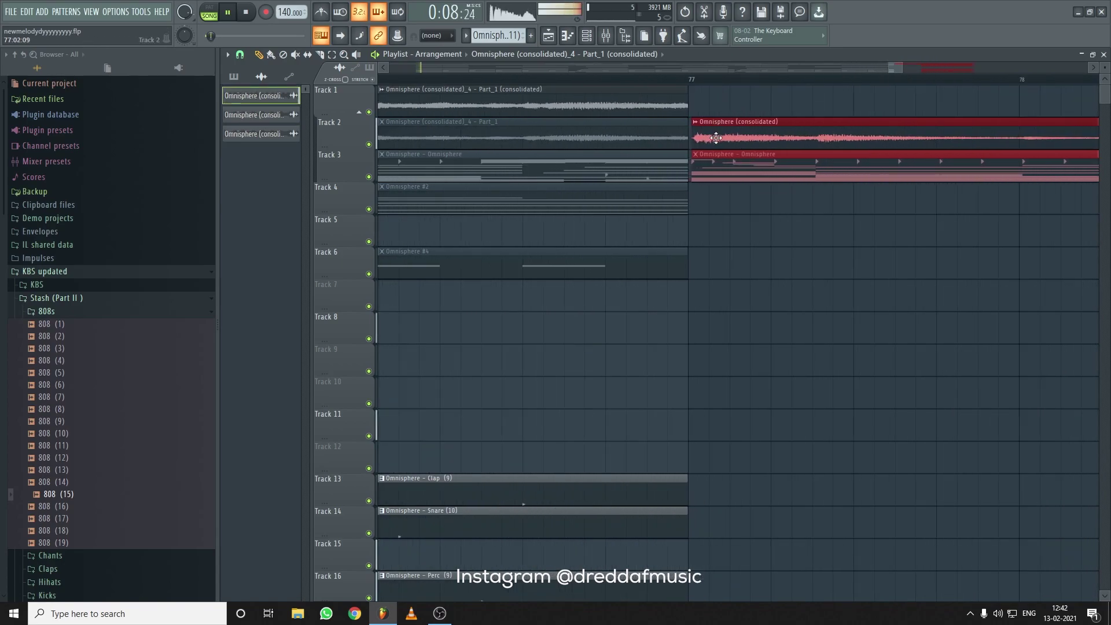
scroll(711, 125, up, 4)
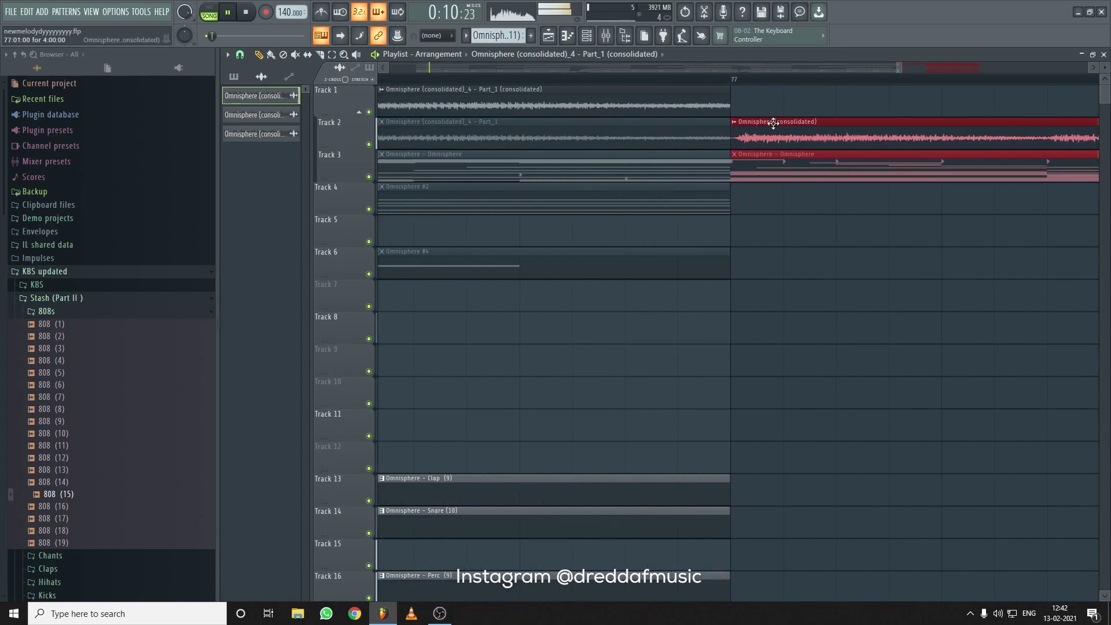
Play back the new outro and delete its bar 85 to 88 clips on Track 5 and all tracks below
scroll(674, 83, down, 10)
scroll(1077, 249, down, 3)
scroll(1077, 248, up, 3)
scroll(1019, 81, up, 6)
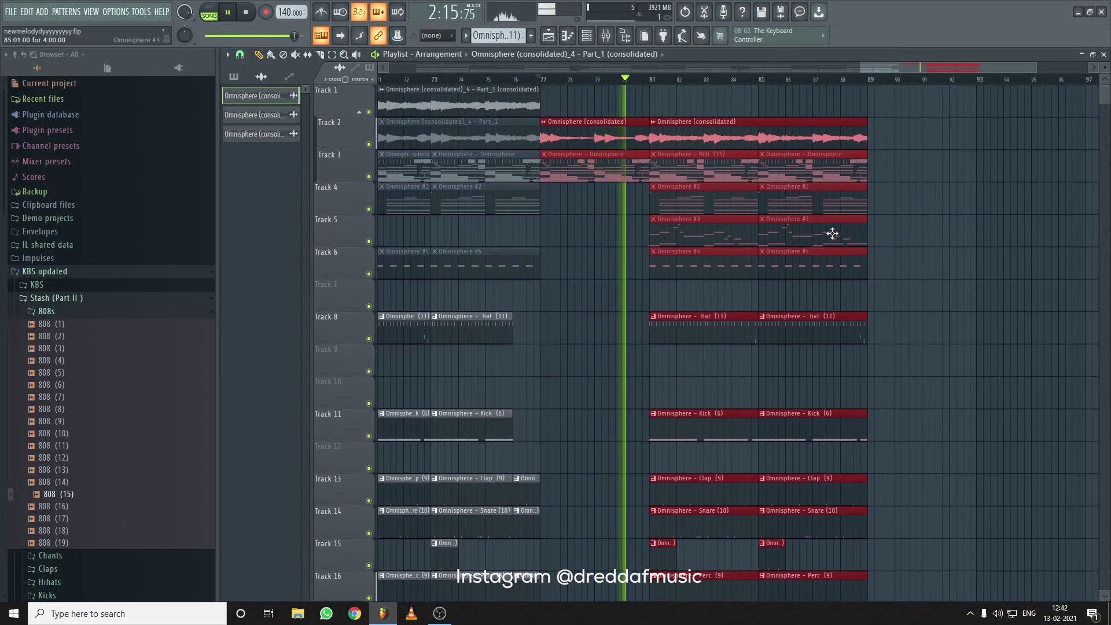
right_click(832, 234)
scroll(867, 567, down, 4)
right_click(789, 463)
scroll(809, 477, up, 1)
right_click(775, 452)
scroll(809, 489, up, 3)
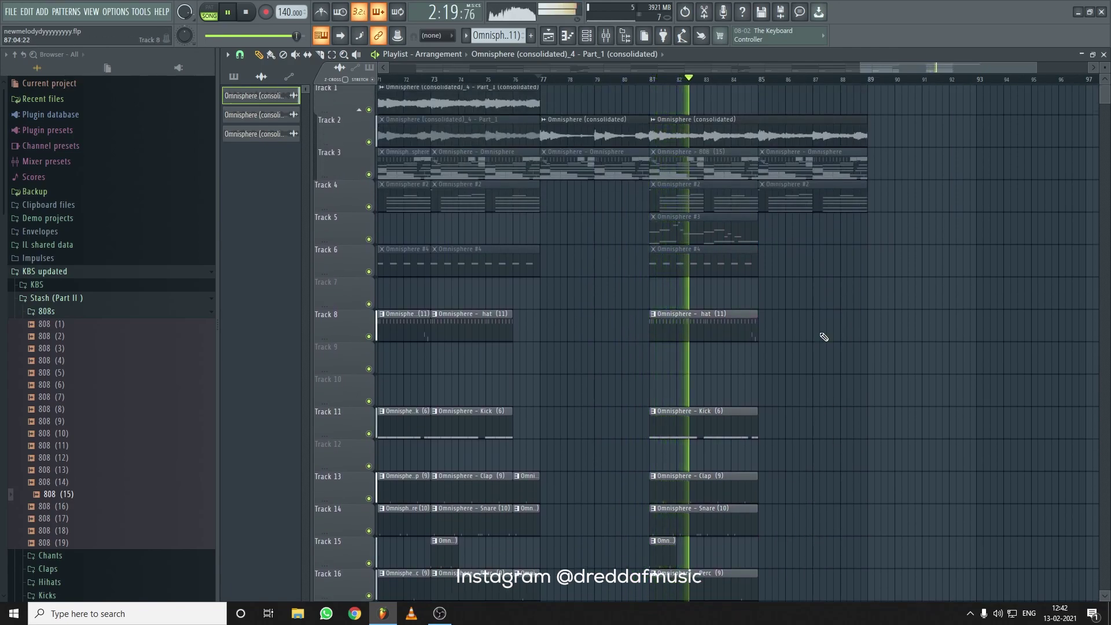